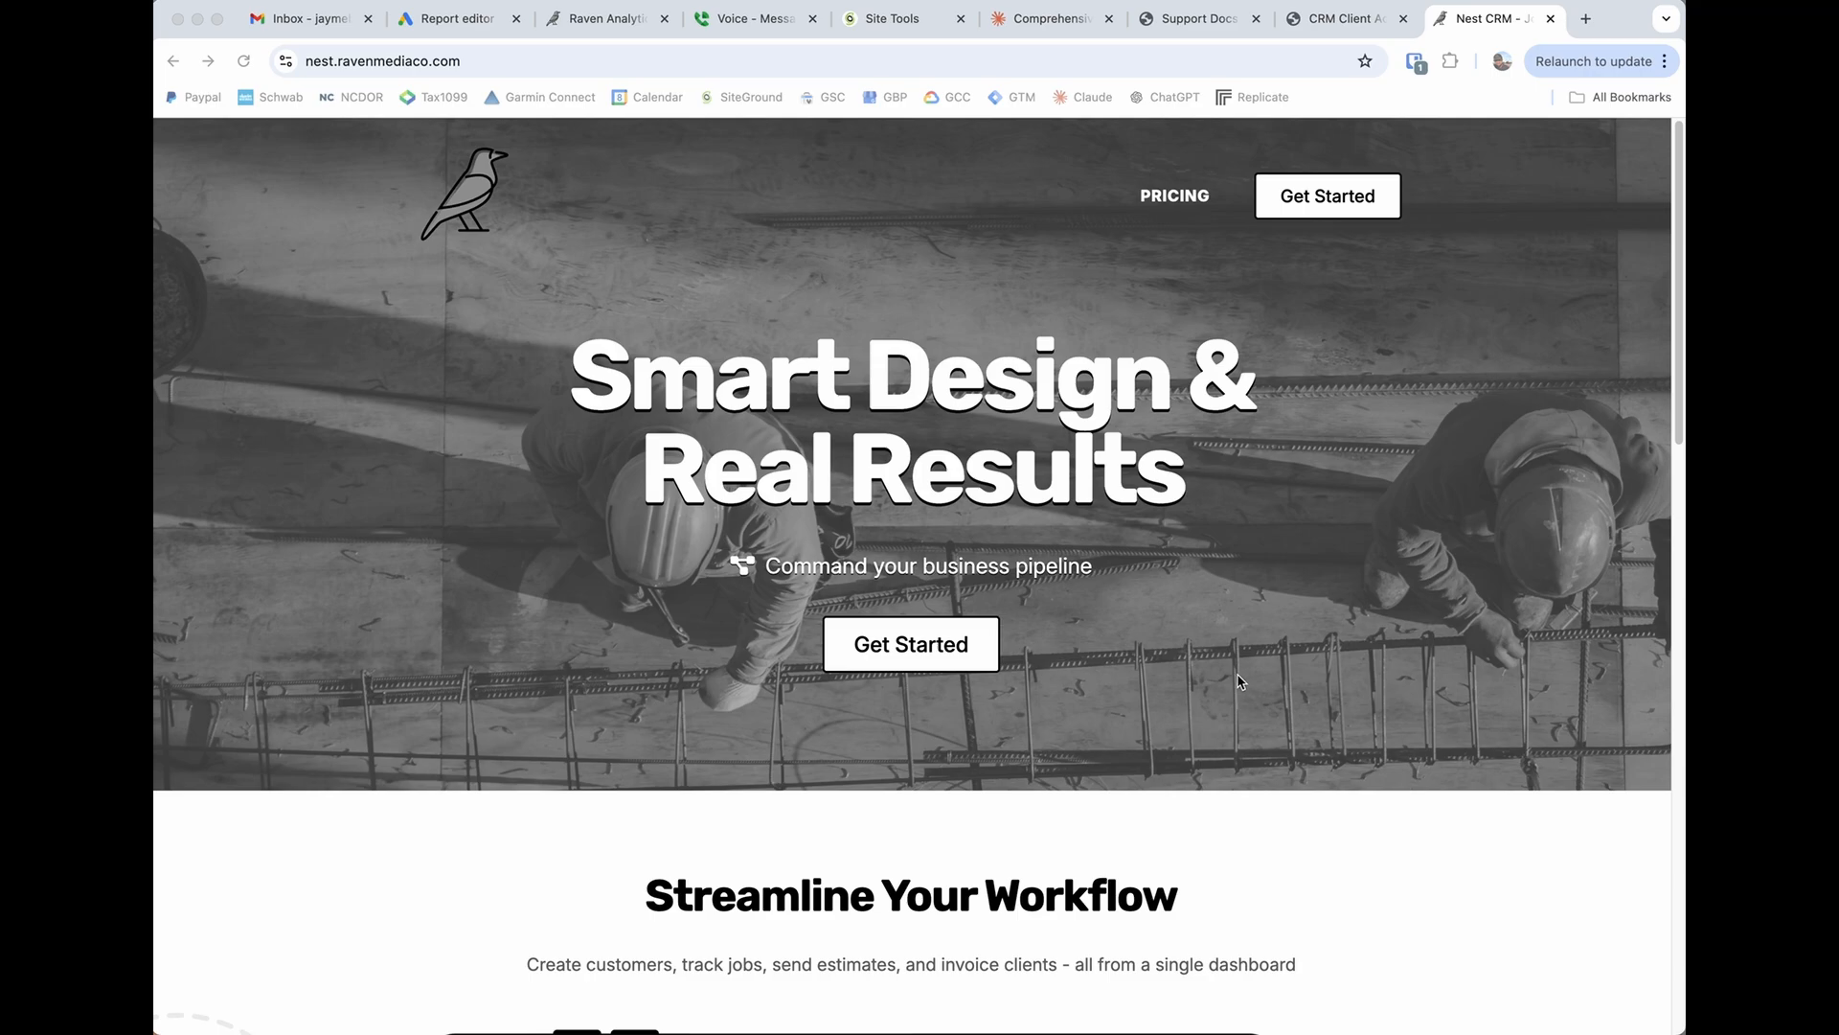
Look over the homepage's Streamline Your Workflow section and its sample job and estimate screens.
{"action": "scroll", "coordinate": [1239, 681], "scroll_direction": "down", "scroll_amount": 7}
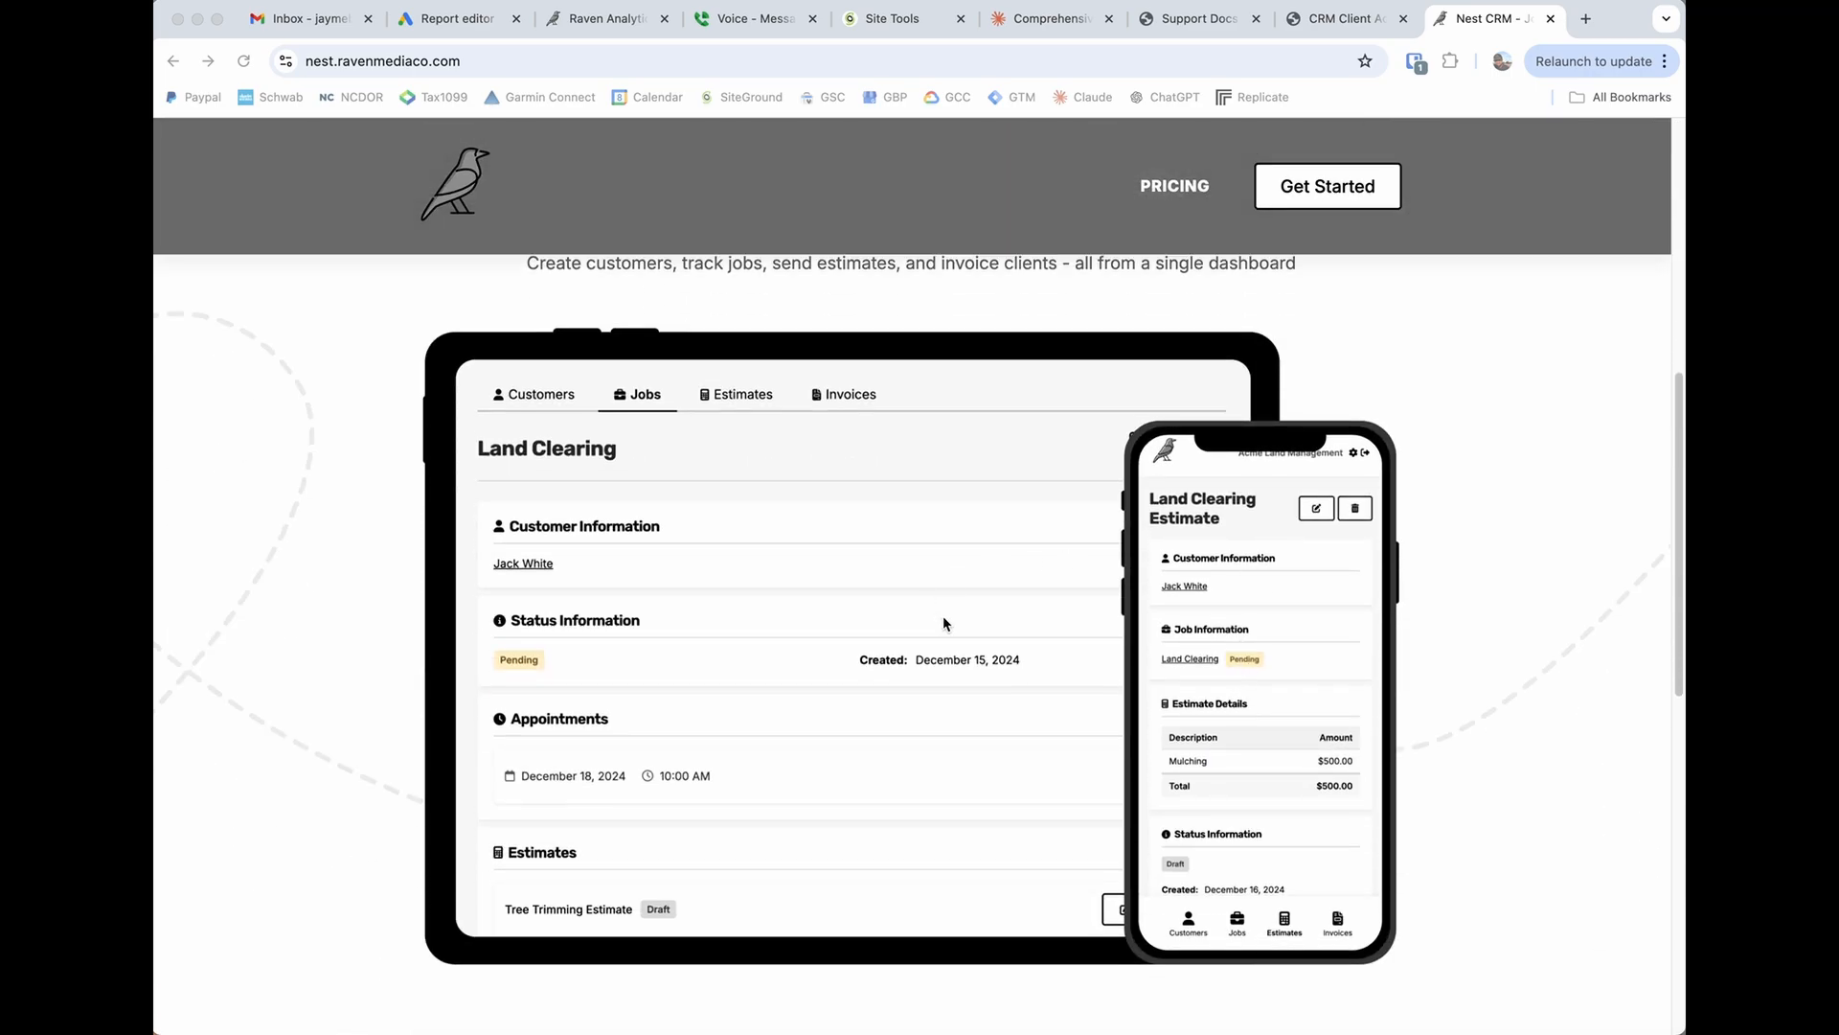
{"action": "scroll", "coordinate": [942, 624], "scroll_direction": "up", "scroll_amount": 1}
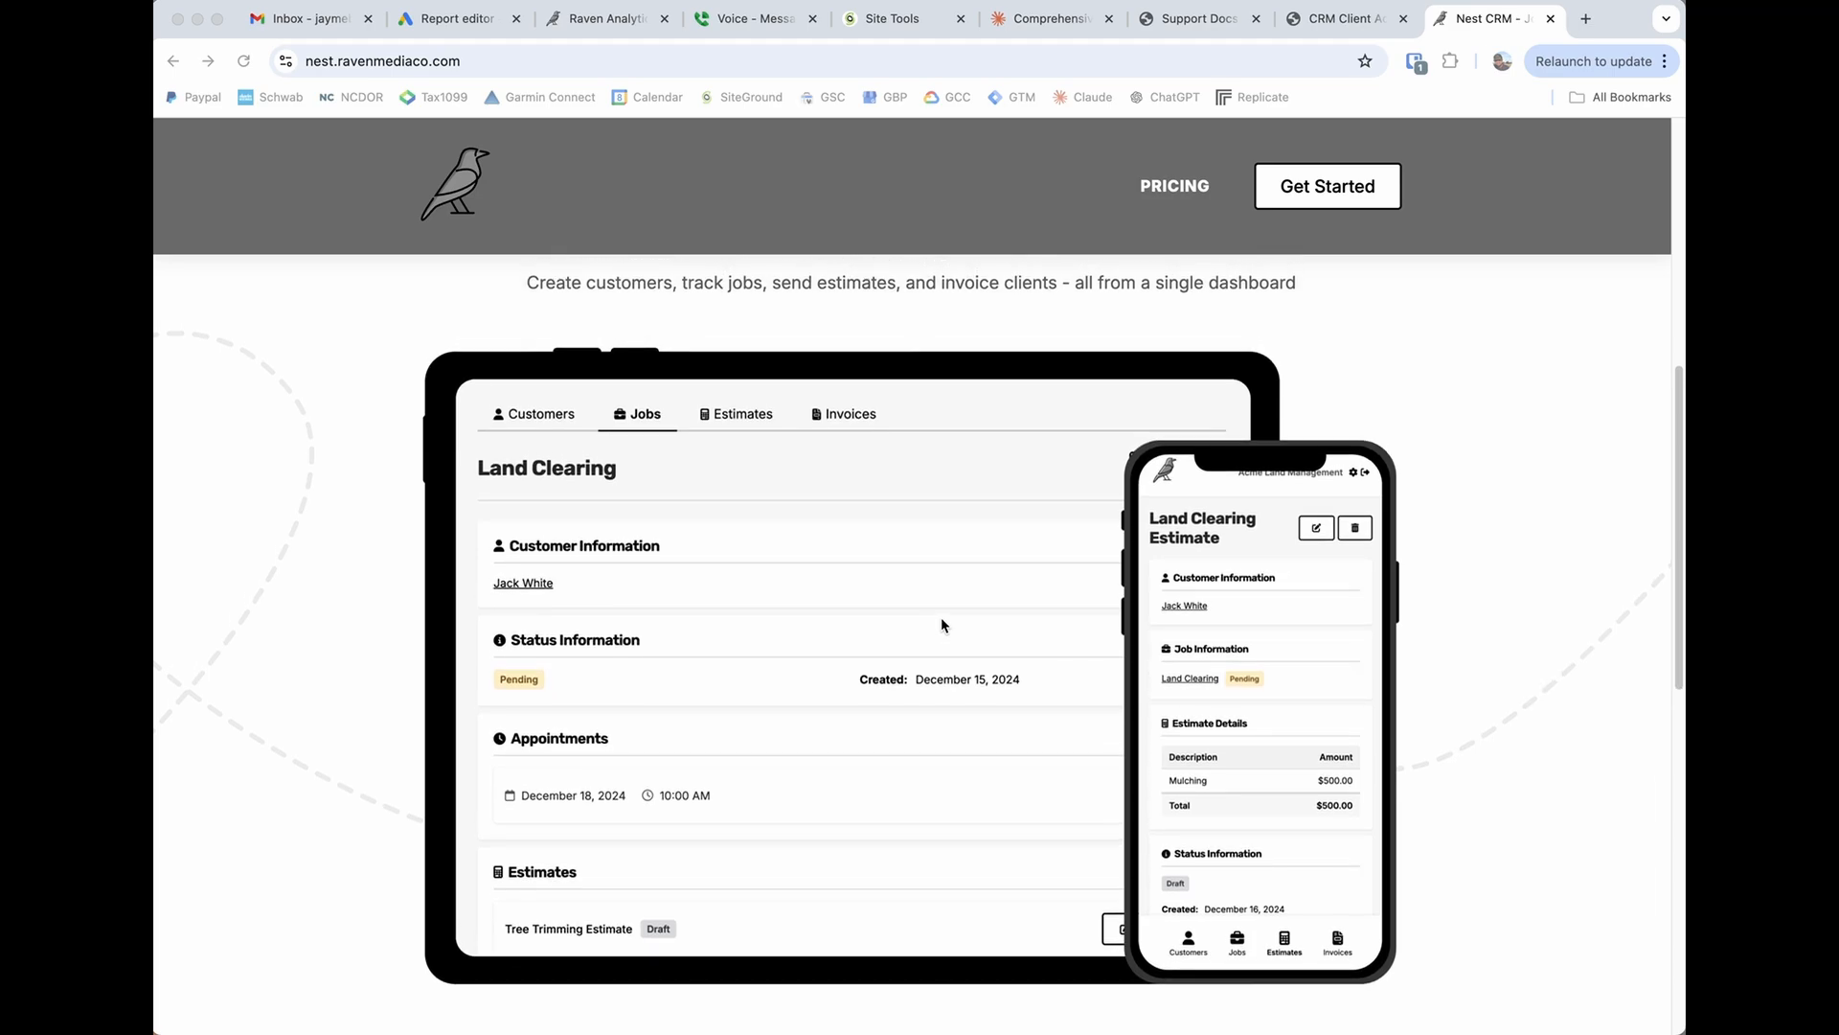
{"action": "scroll", "coordinate": [941, 625], "scroll_direction": "up", "scroll_amount": 1}
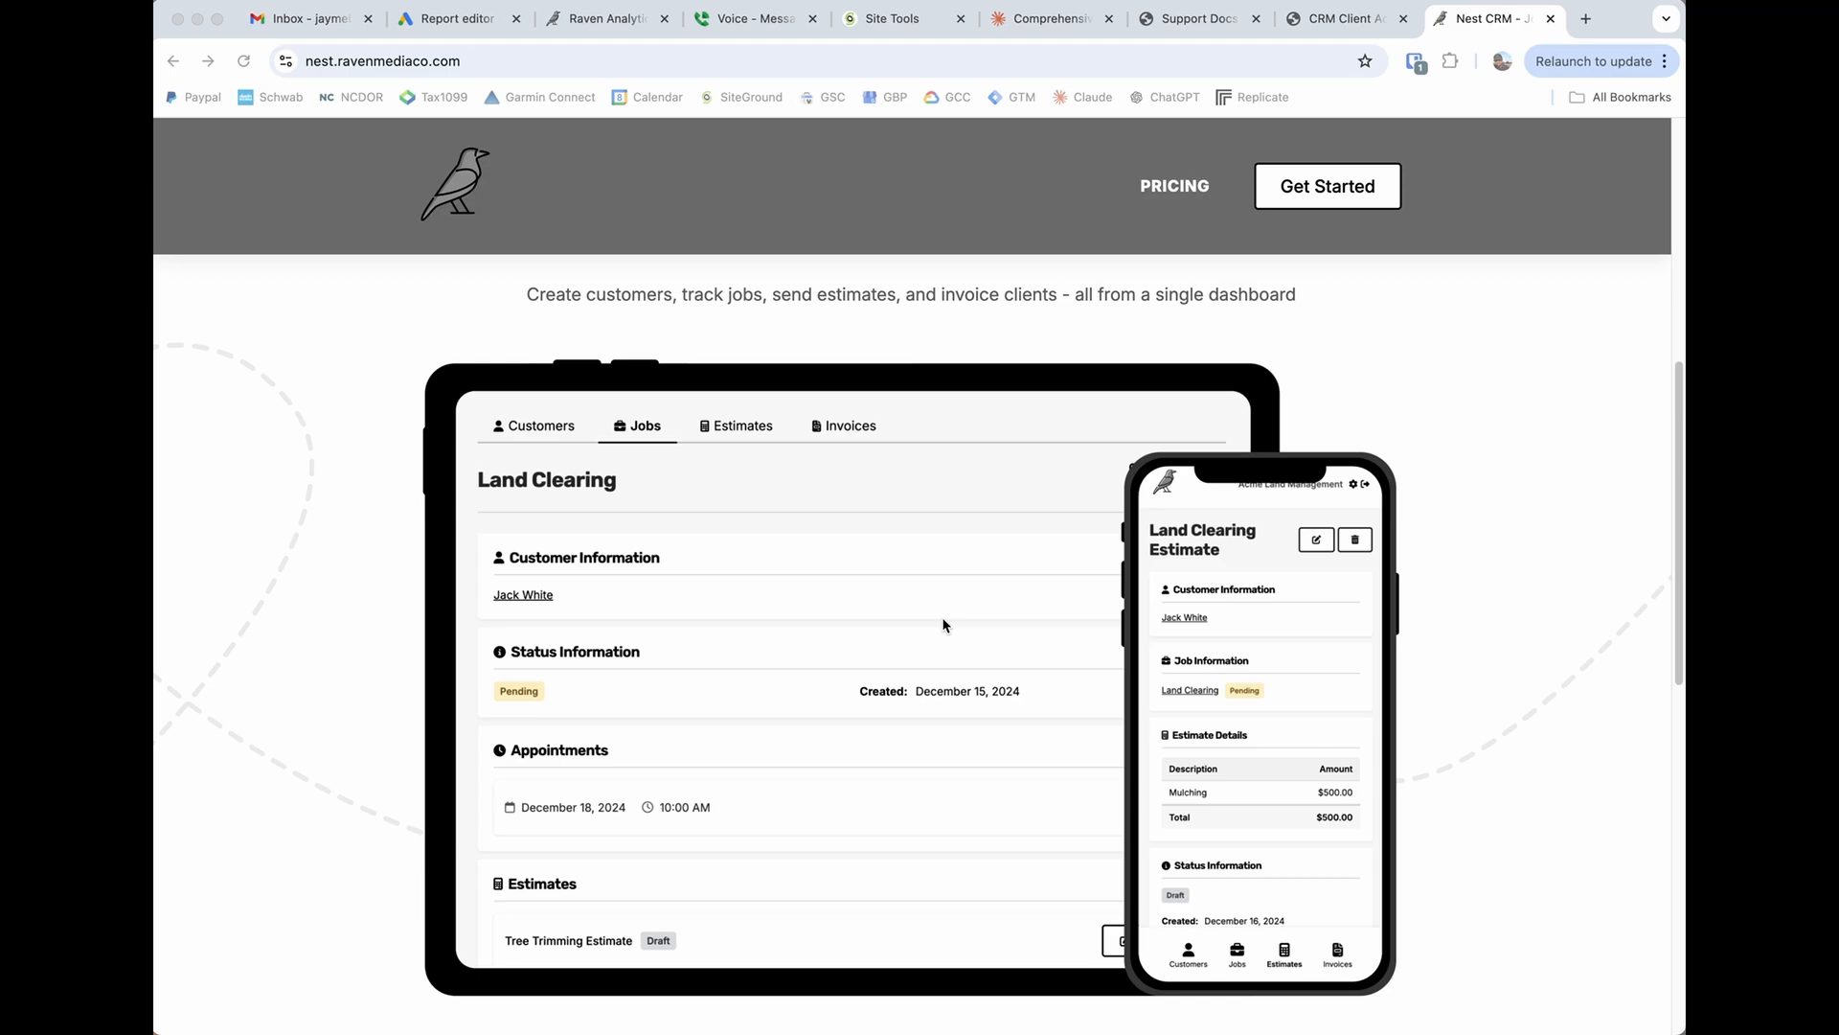
{"action": "scroll", "coordinate": [934, 625], "scroll_direction": "down", "scroll_amount": 2}
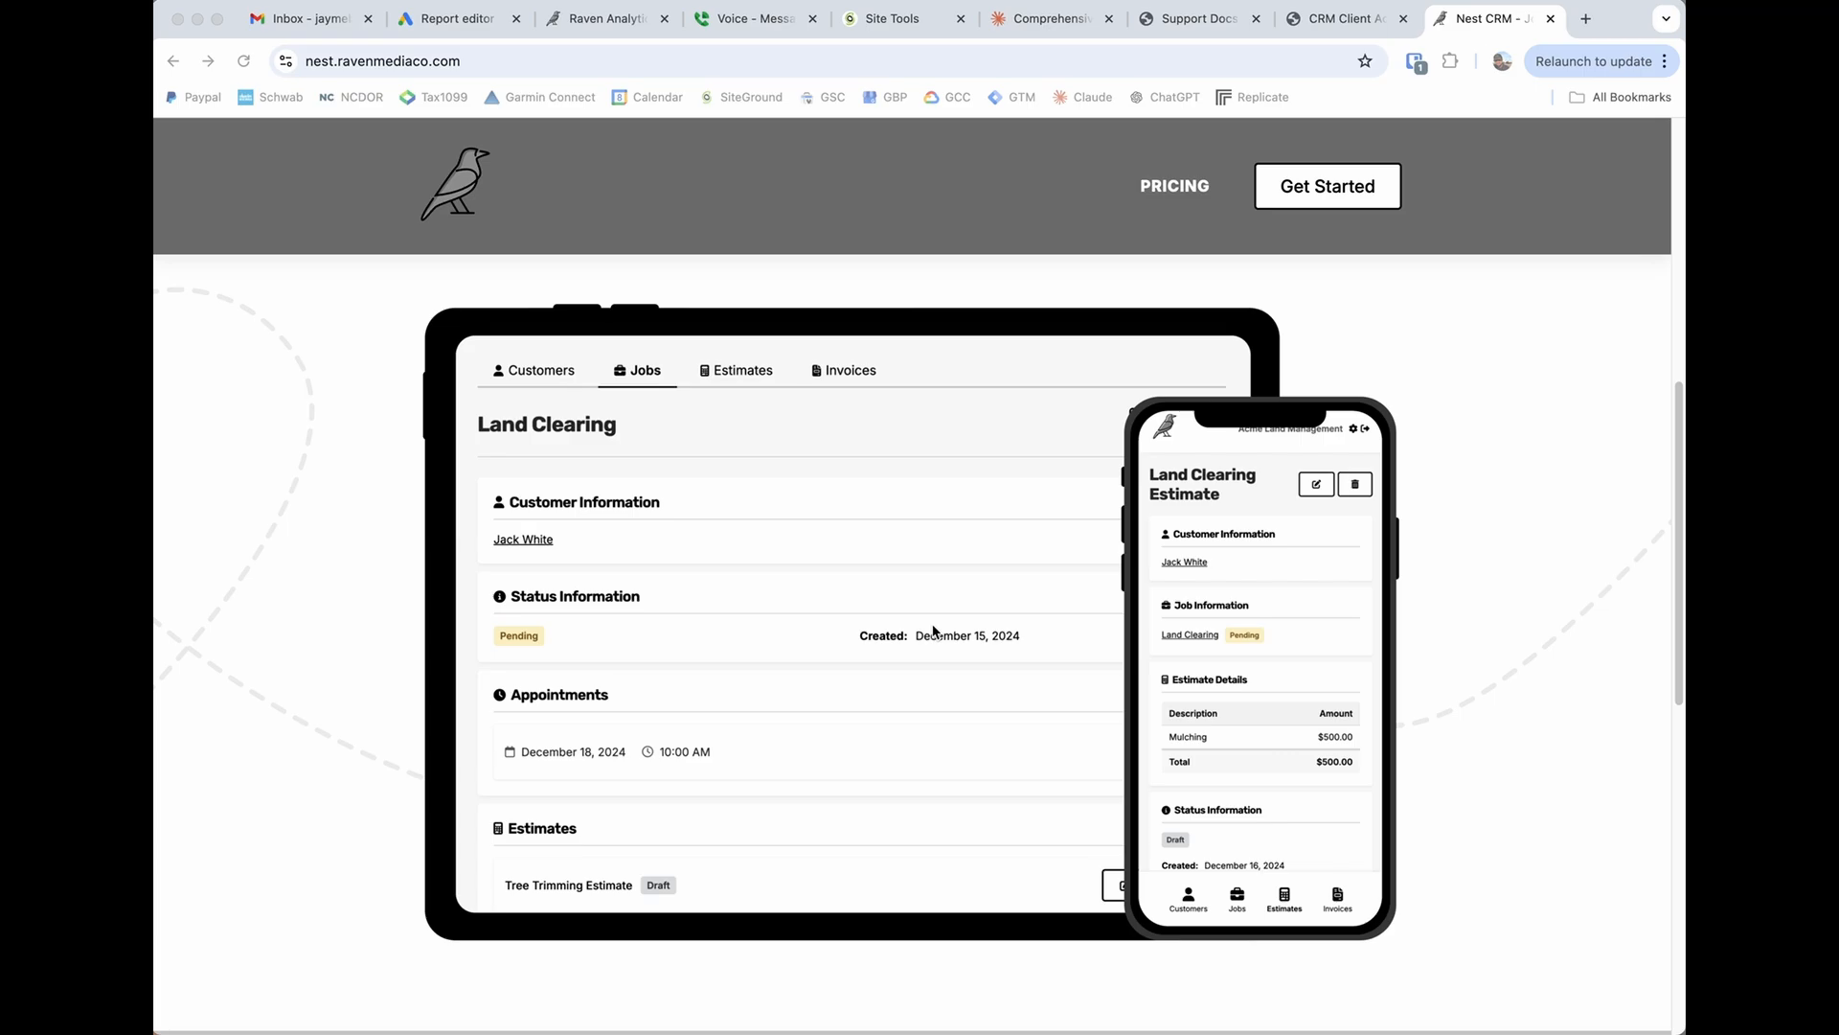
{"action": "scroll", "coordinate": [1135, 525], "scroll_direction": "up", "scroll_amount": 10}
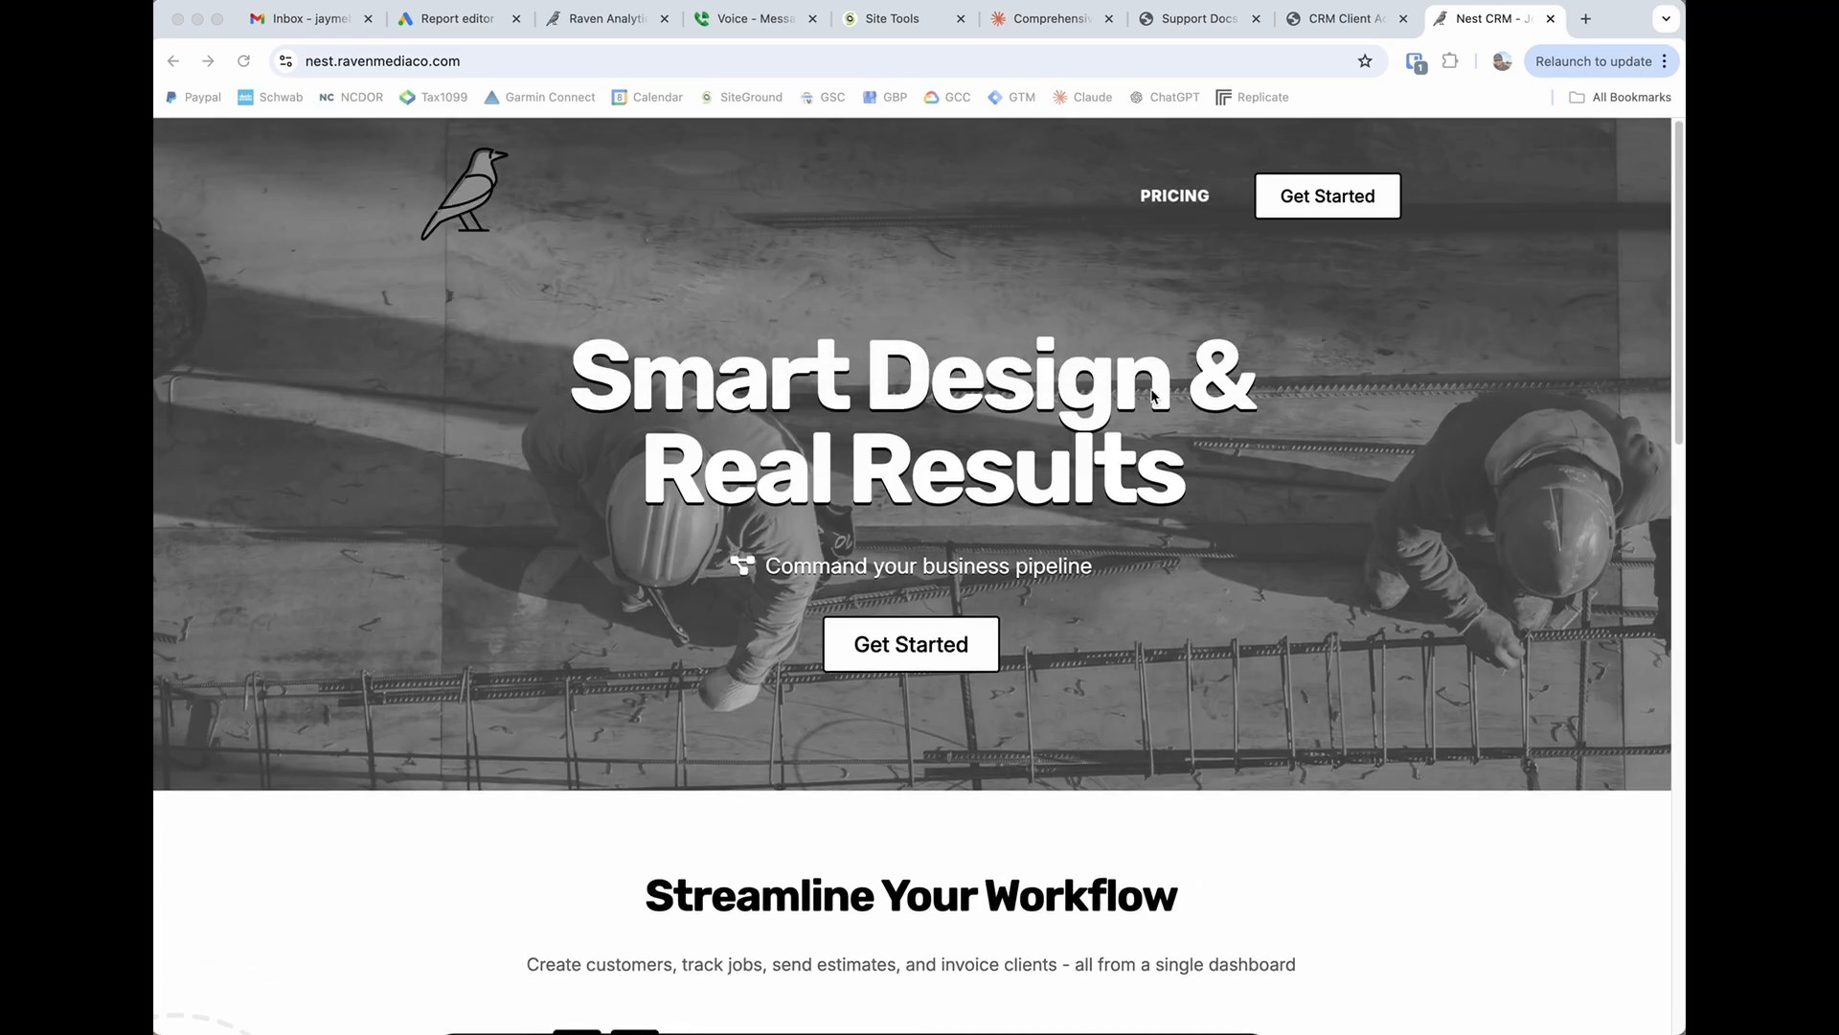
Open the pricing page and review the Premium plan's calendar syncing, bulk invoice download and Google Review notice features.
{"action": "left_click", "coordinate": [1175, 194]}
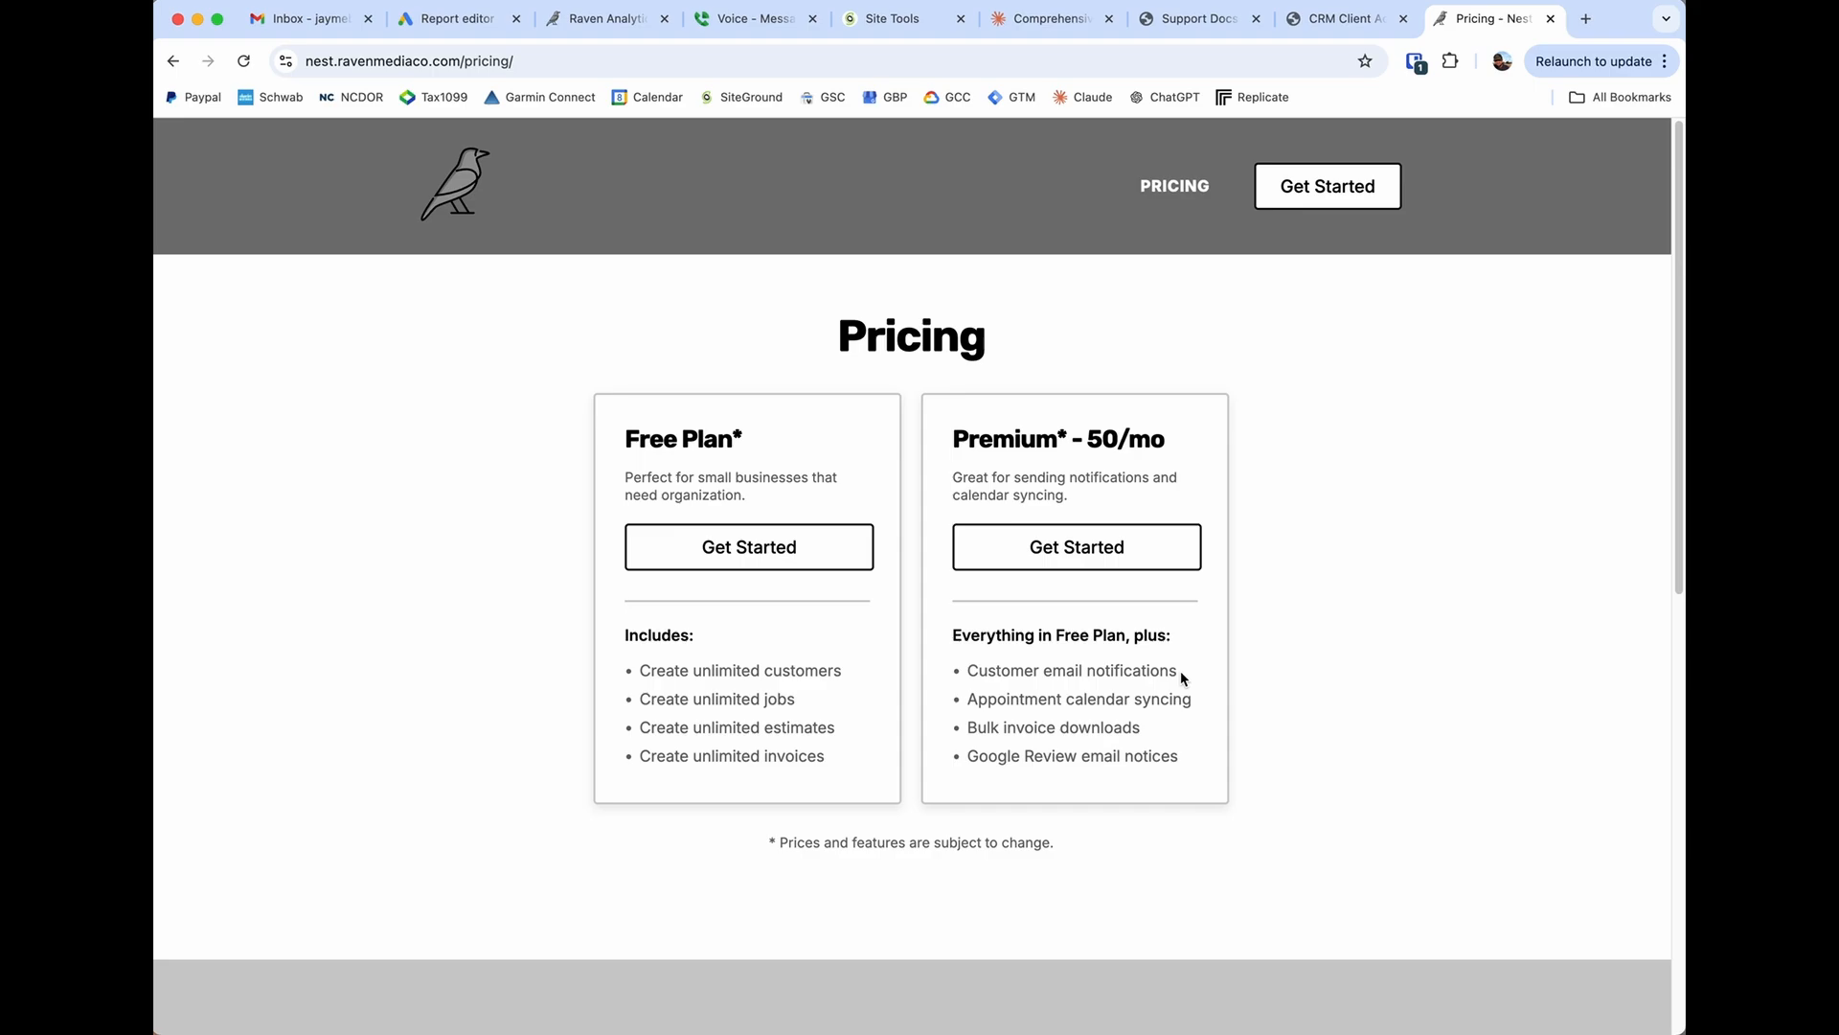
{"action": "left_click_drag", "start_coordinate": [971, 700], "coordinate": [1150, 704]}
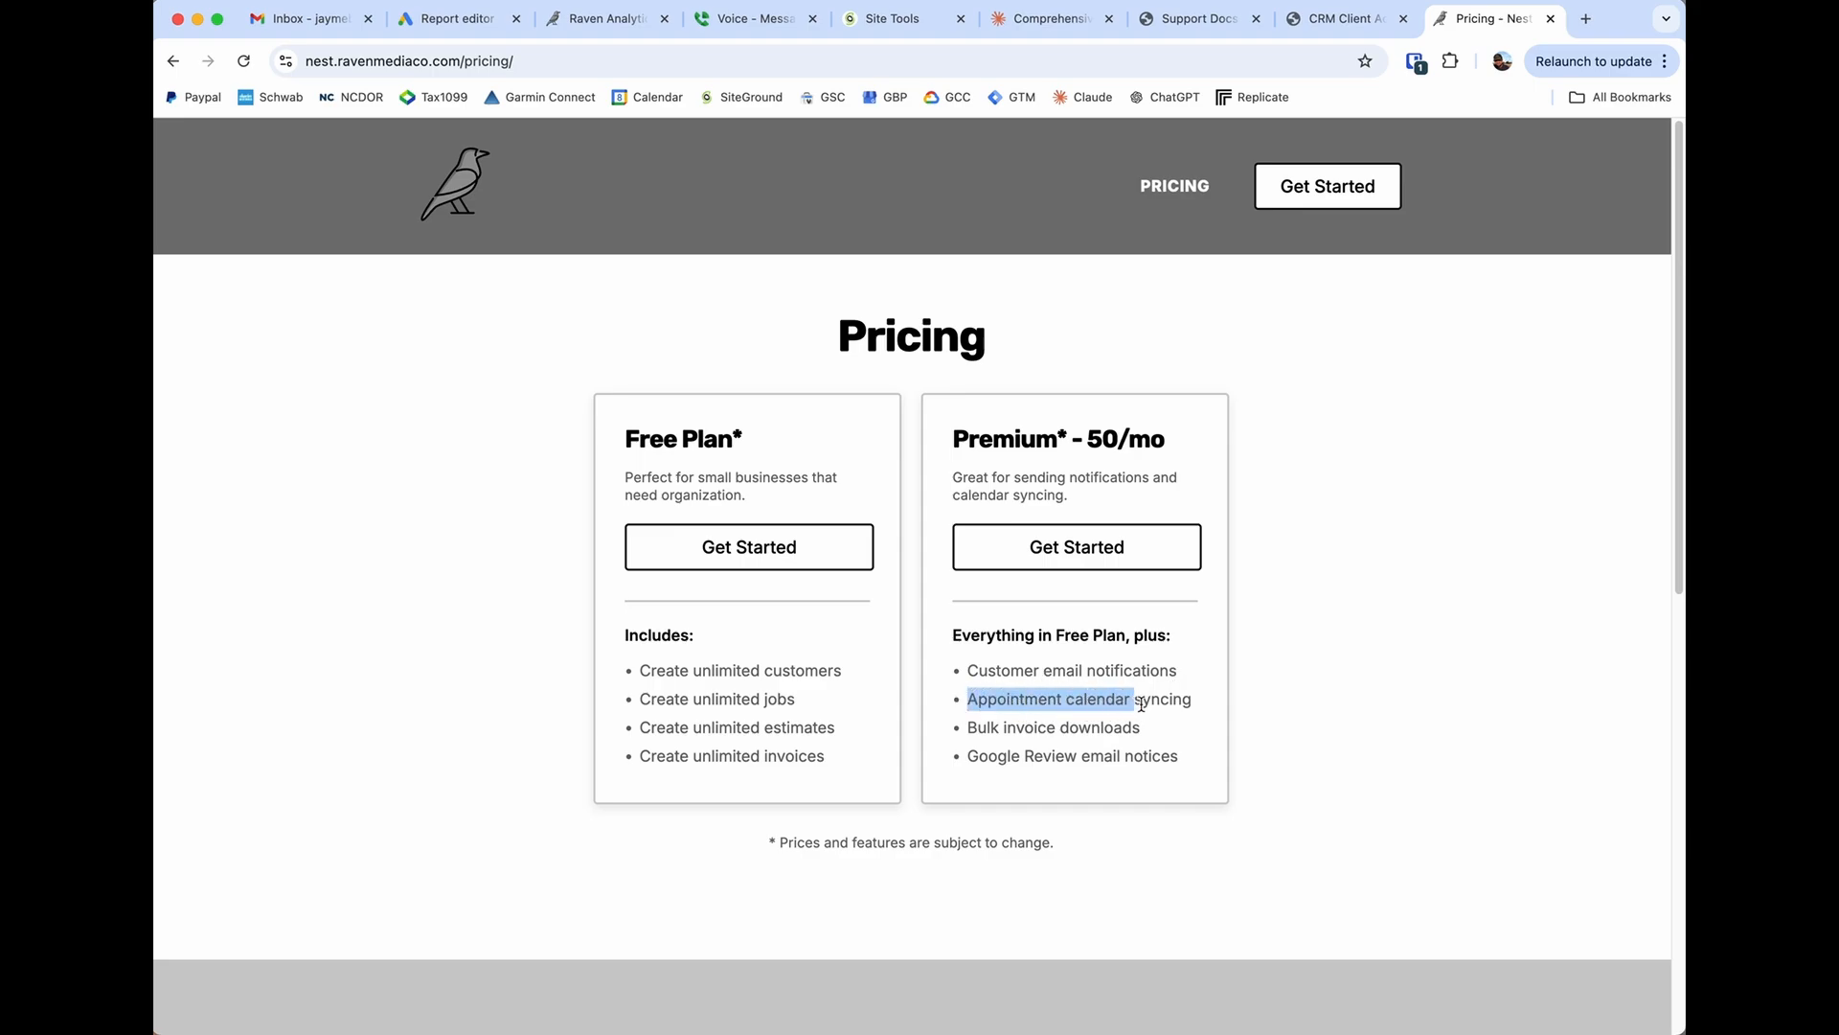
{"action": "left_click", "coordinate": [1149, 702]}
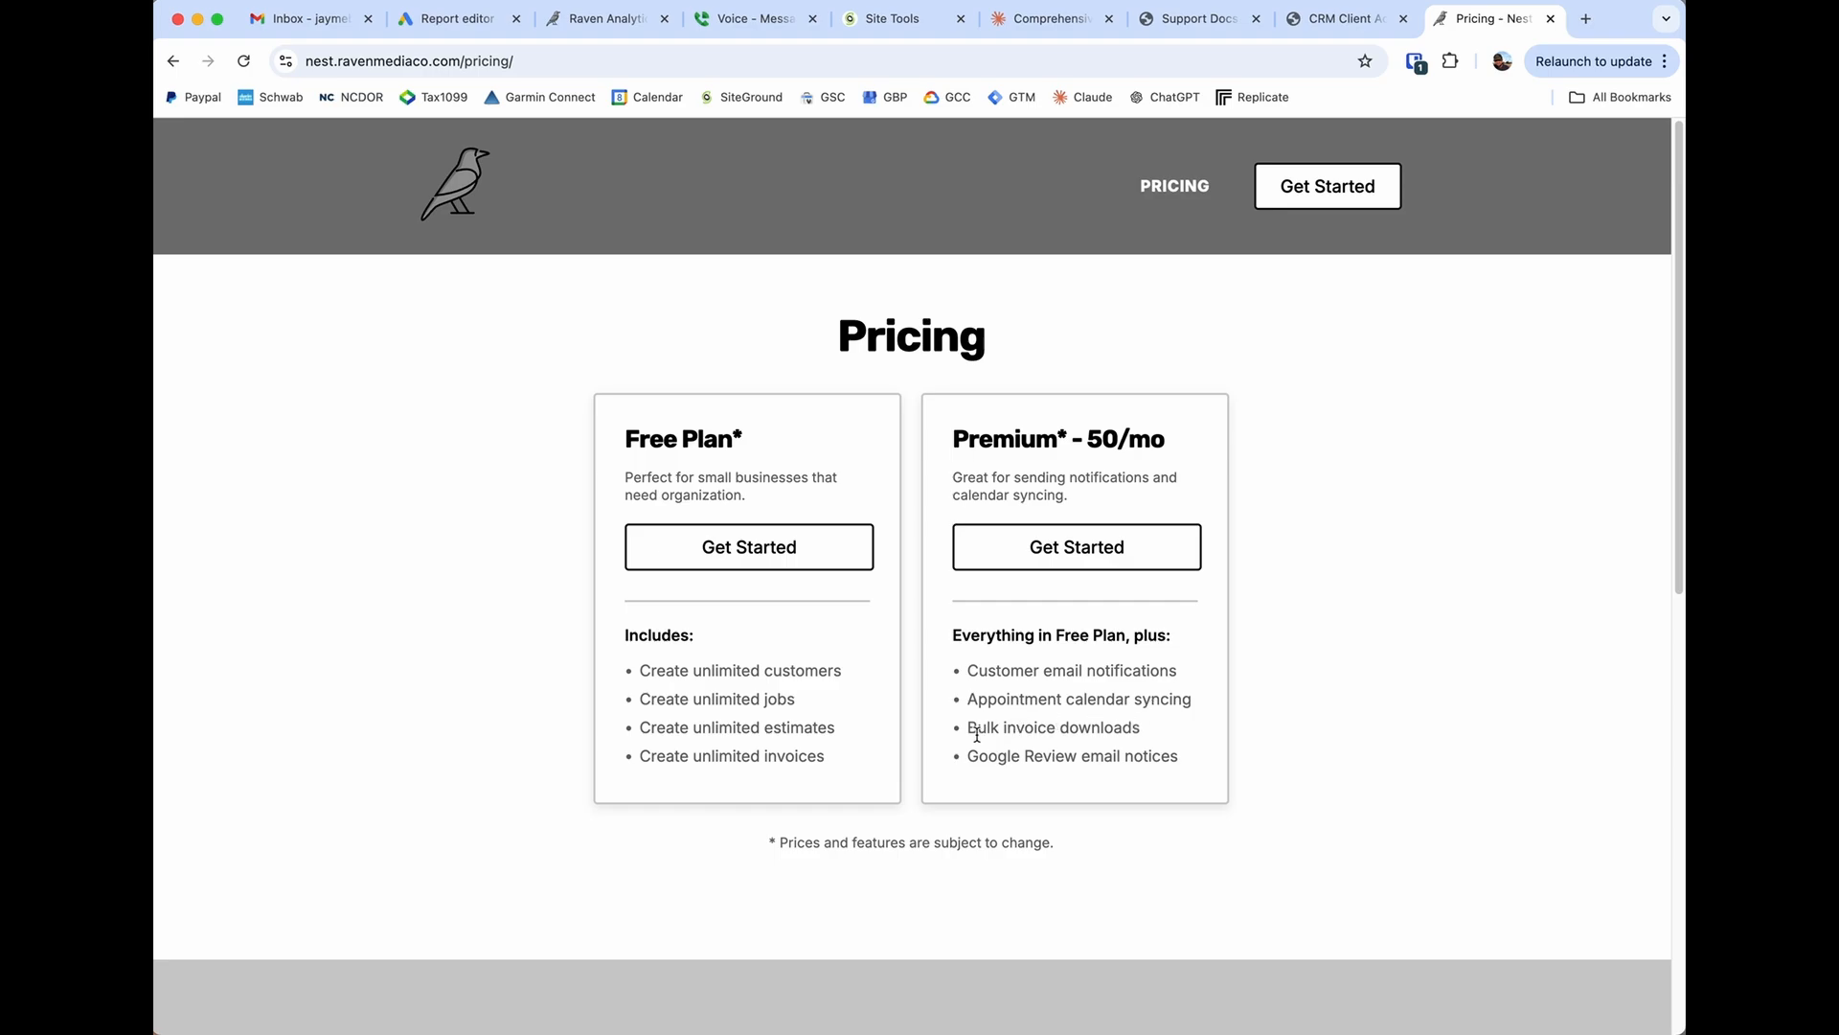
{"action": "left_click_drag", "start_coordinate": [968, 729], "coordinate": [1143, 733]}
{"action": "left_click", "coordinate": [1140, 729]}
{"action": "left_click_drag", "start_coordinate": [972, 757], "coordinate": [1172, 760]}
{"action": "left_click", "coordinate": [1170, 760]}
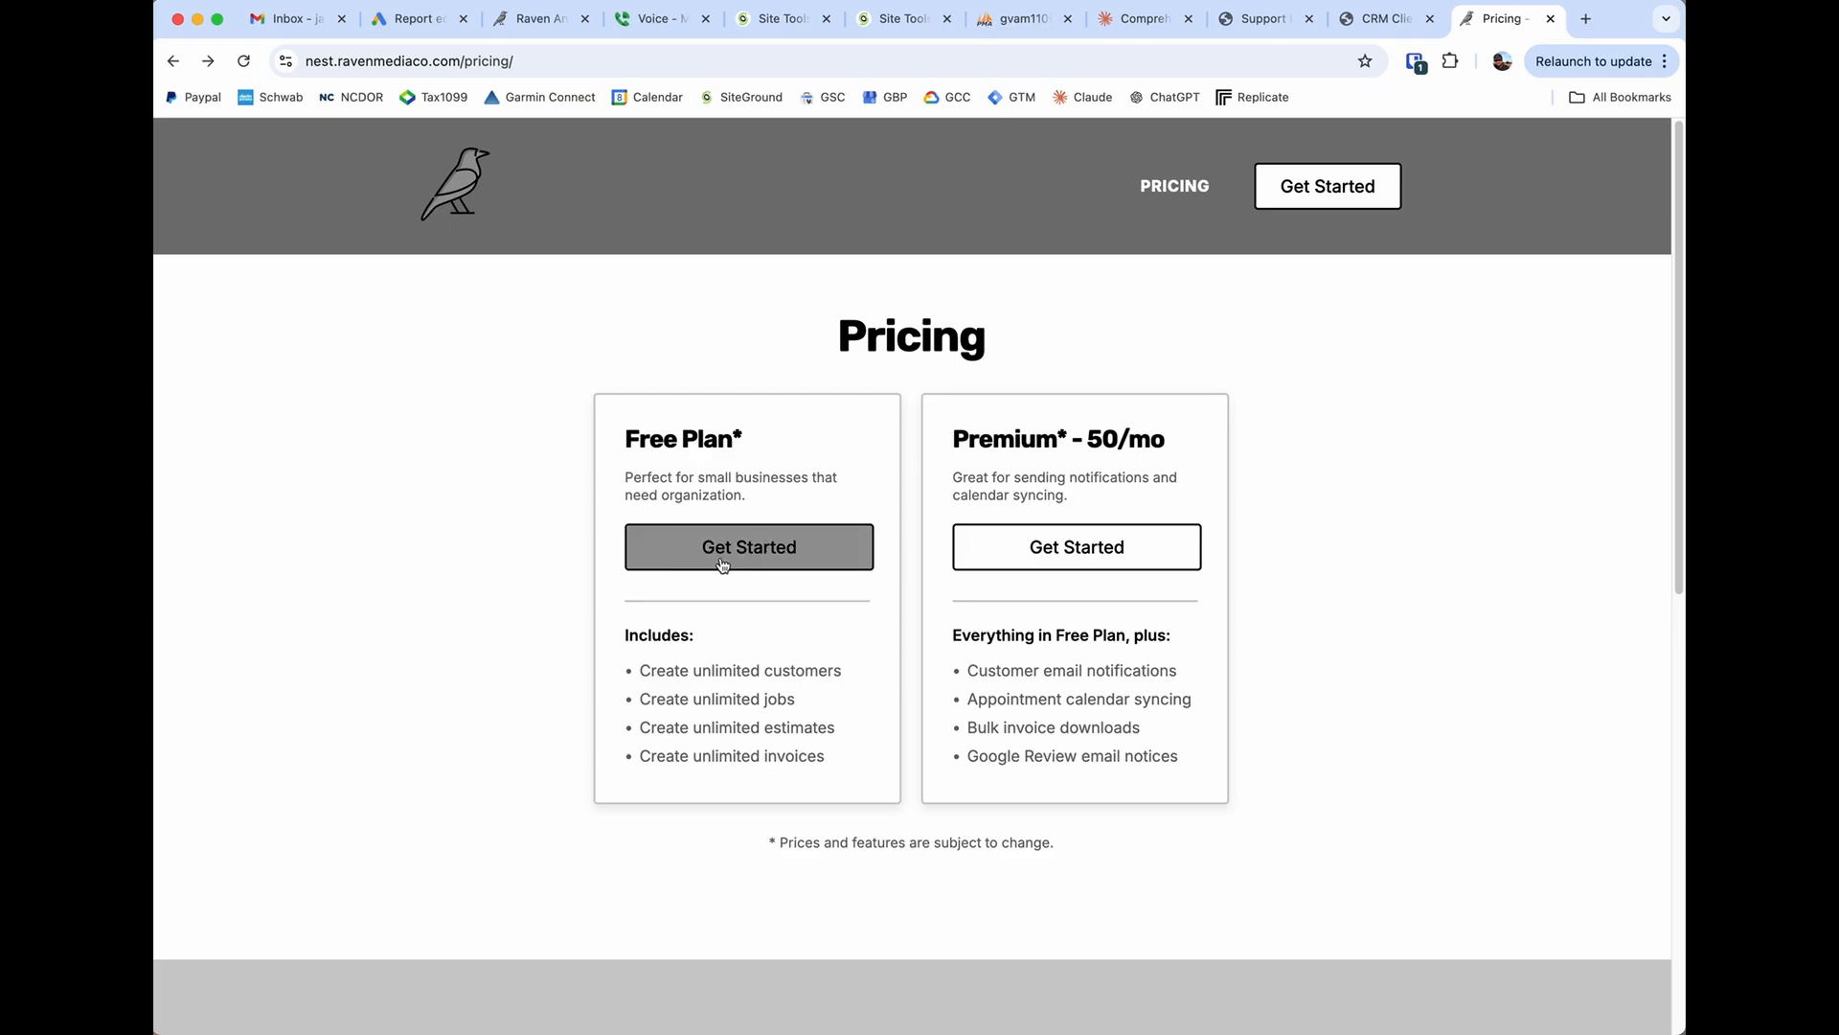
Start the Free Plan sign-up and enter the account holder's name, phone number and the business name JJB Ventures LLC.
{"action": "left_click", "coordinate": [762, 564]}
{"action": "left_click", "coordinate": [730, 461]}
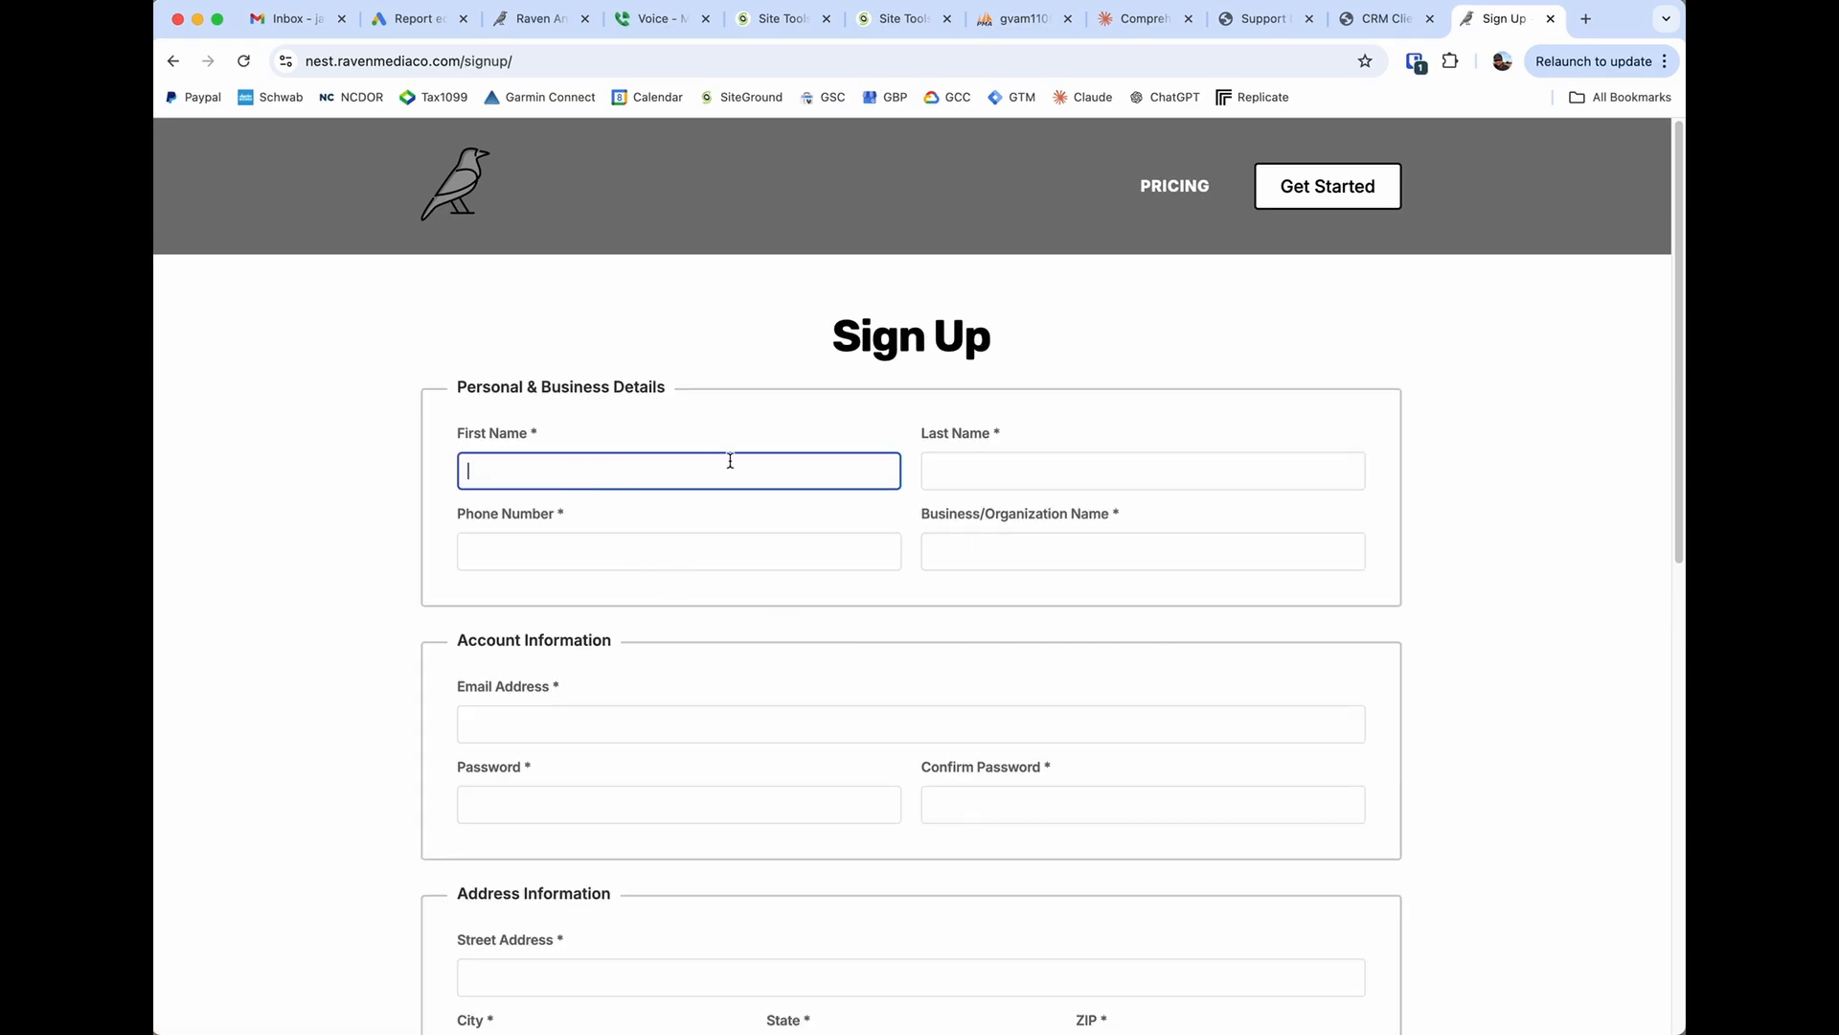
{"action": "key", "text": "Tab"}
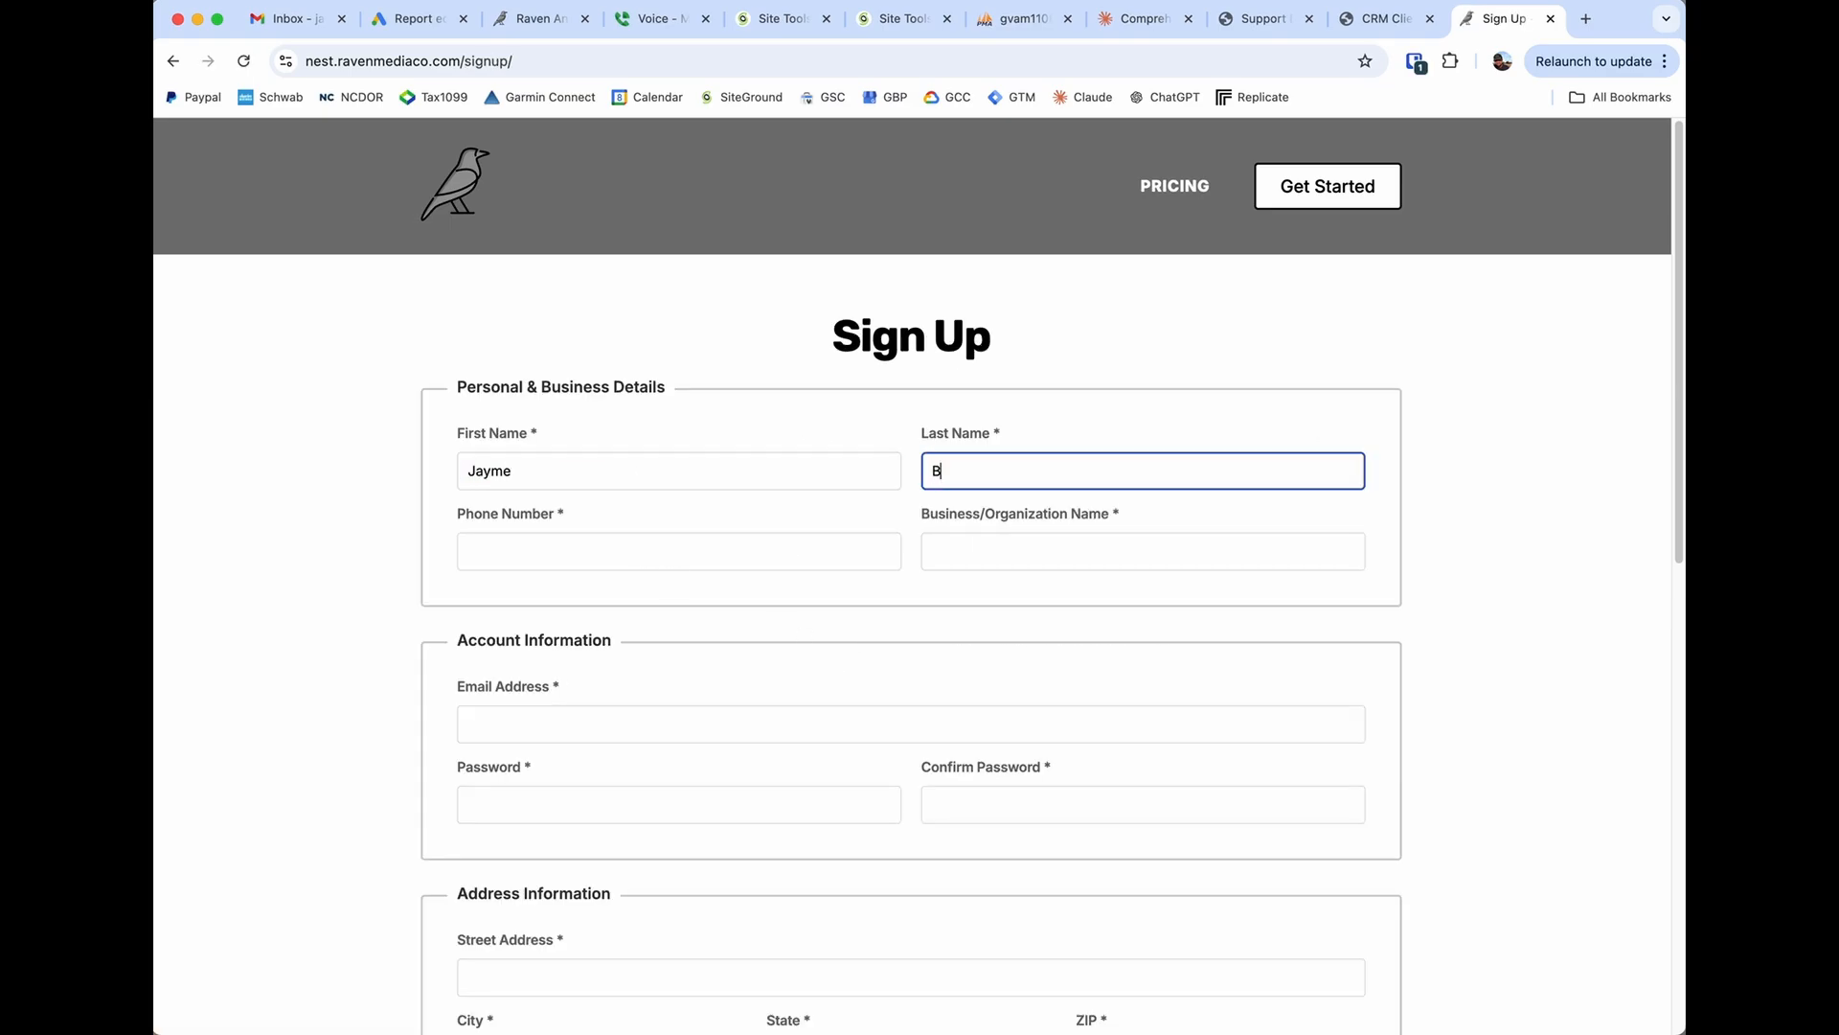
{"action": "key", "text": "Tab"}
{"action": "type", "text": "(999) 999-9999"}
{"action": "key", "text": "Tab"}
{"action": "type", "text": "JJB Ventures LLC"}
{"action": "key", "text": "Tab"}
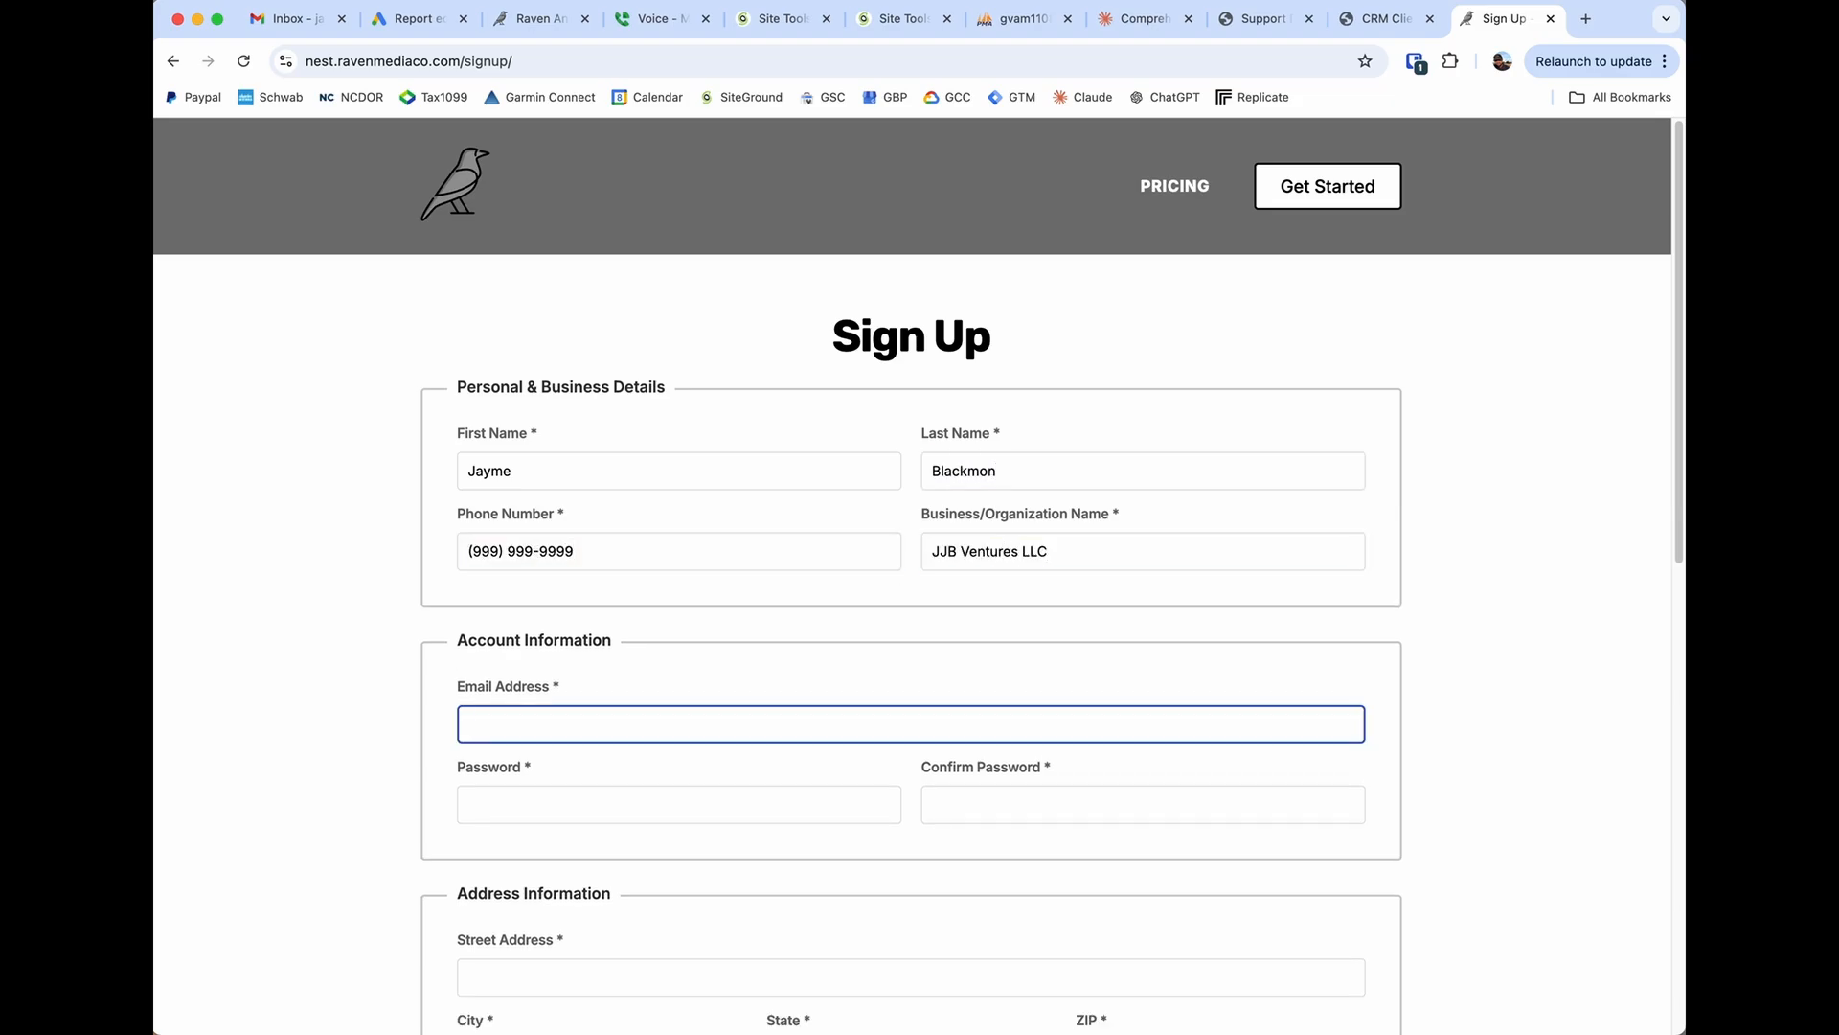
Enter the account's email address, type the account password and repeat it in the confirmation field.
{"action": "key", "text": "Tab"}
{"action": "type", "text": "••••••••••"}
{"action": "key", "text": "Tab"}
{"action": "type", "text": "••••••••••"}
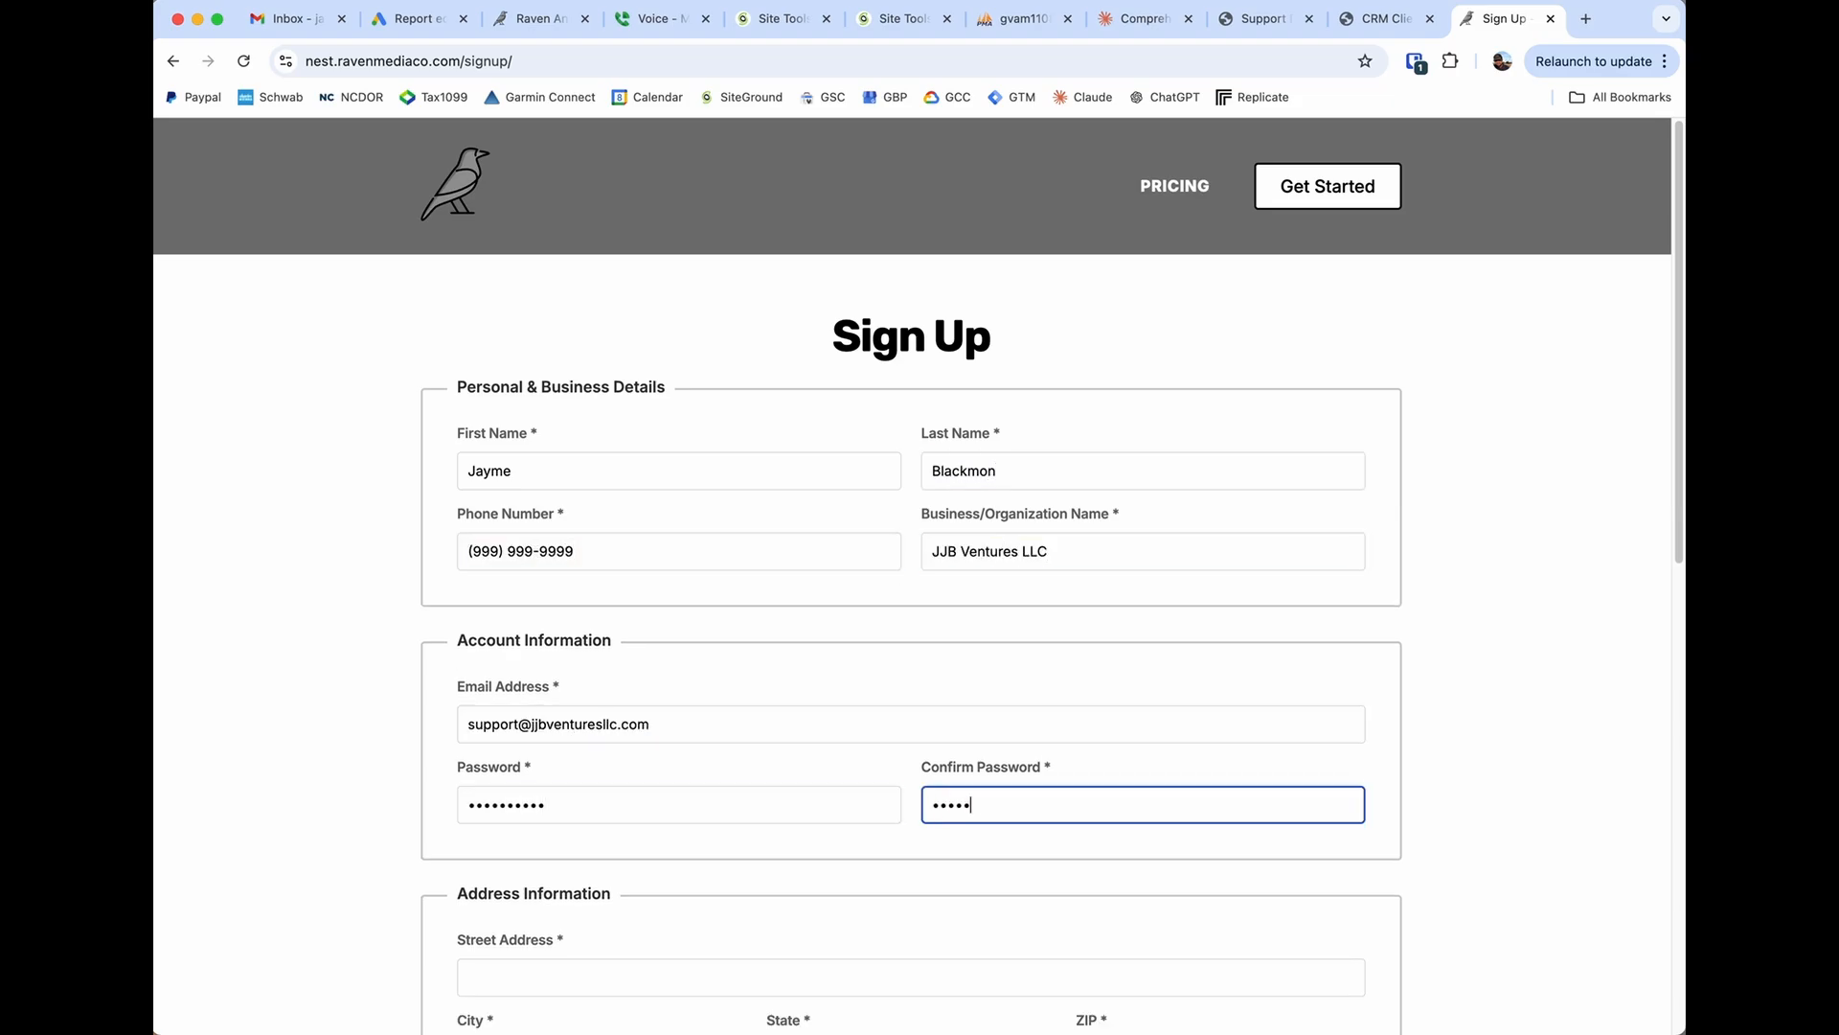
Fill in the business's street address, city, state and ZIP code, and set the time zone to Eastern Time.
{"action": "key", "text": "Tab"}
{"action": "scroll", "coordinate": [910, 575], "scroll_direction": "down", "scroll_amount": 7}
{"action": "key", "text": "Tab"}
{"action": "type", "text": "Raleigh"}
{"action": "key", "text": "Tab"}
{"action": "type", "text": "North Carolina"}
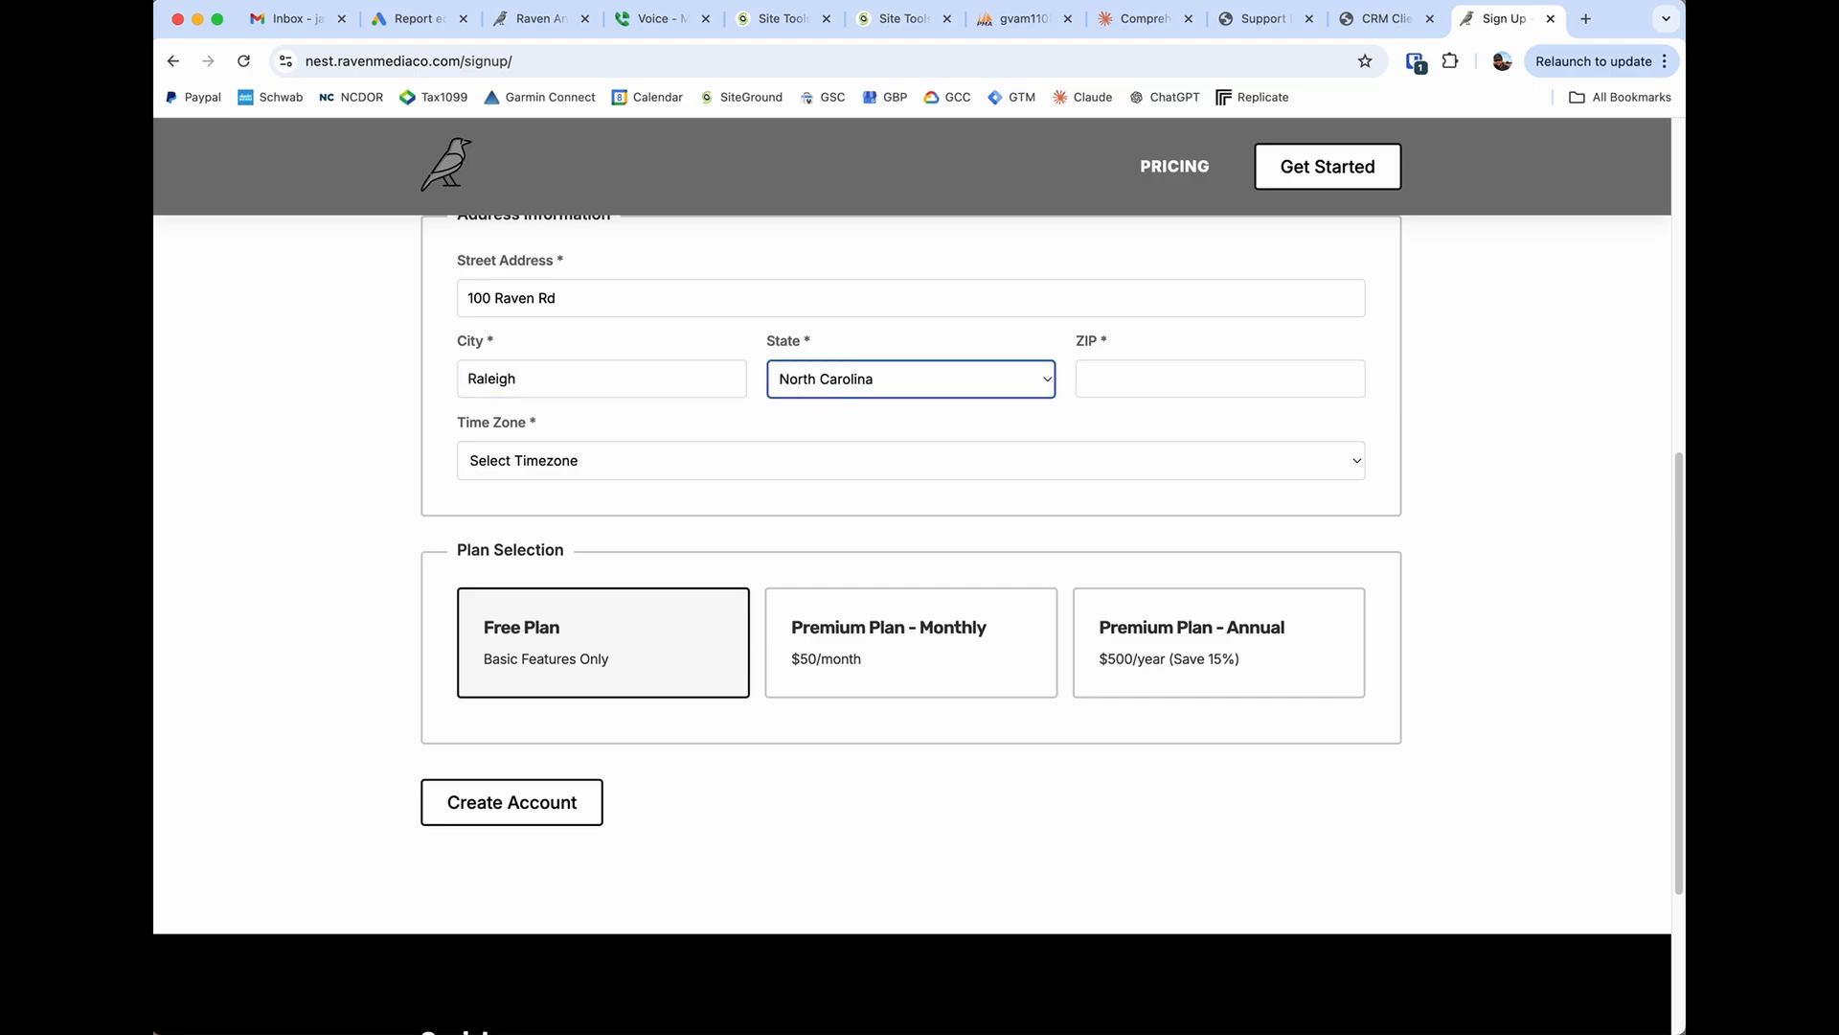
{"action": "key", "text": "Tab"}
{"action": "type", "text": "27888"}
{"action": "key", "text": "Tab"}
{"action": "type", "text": "Eastern Time"}
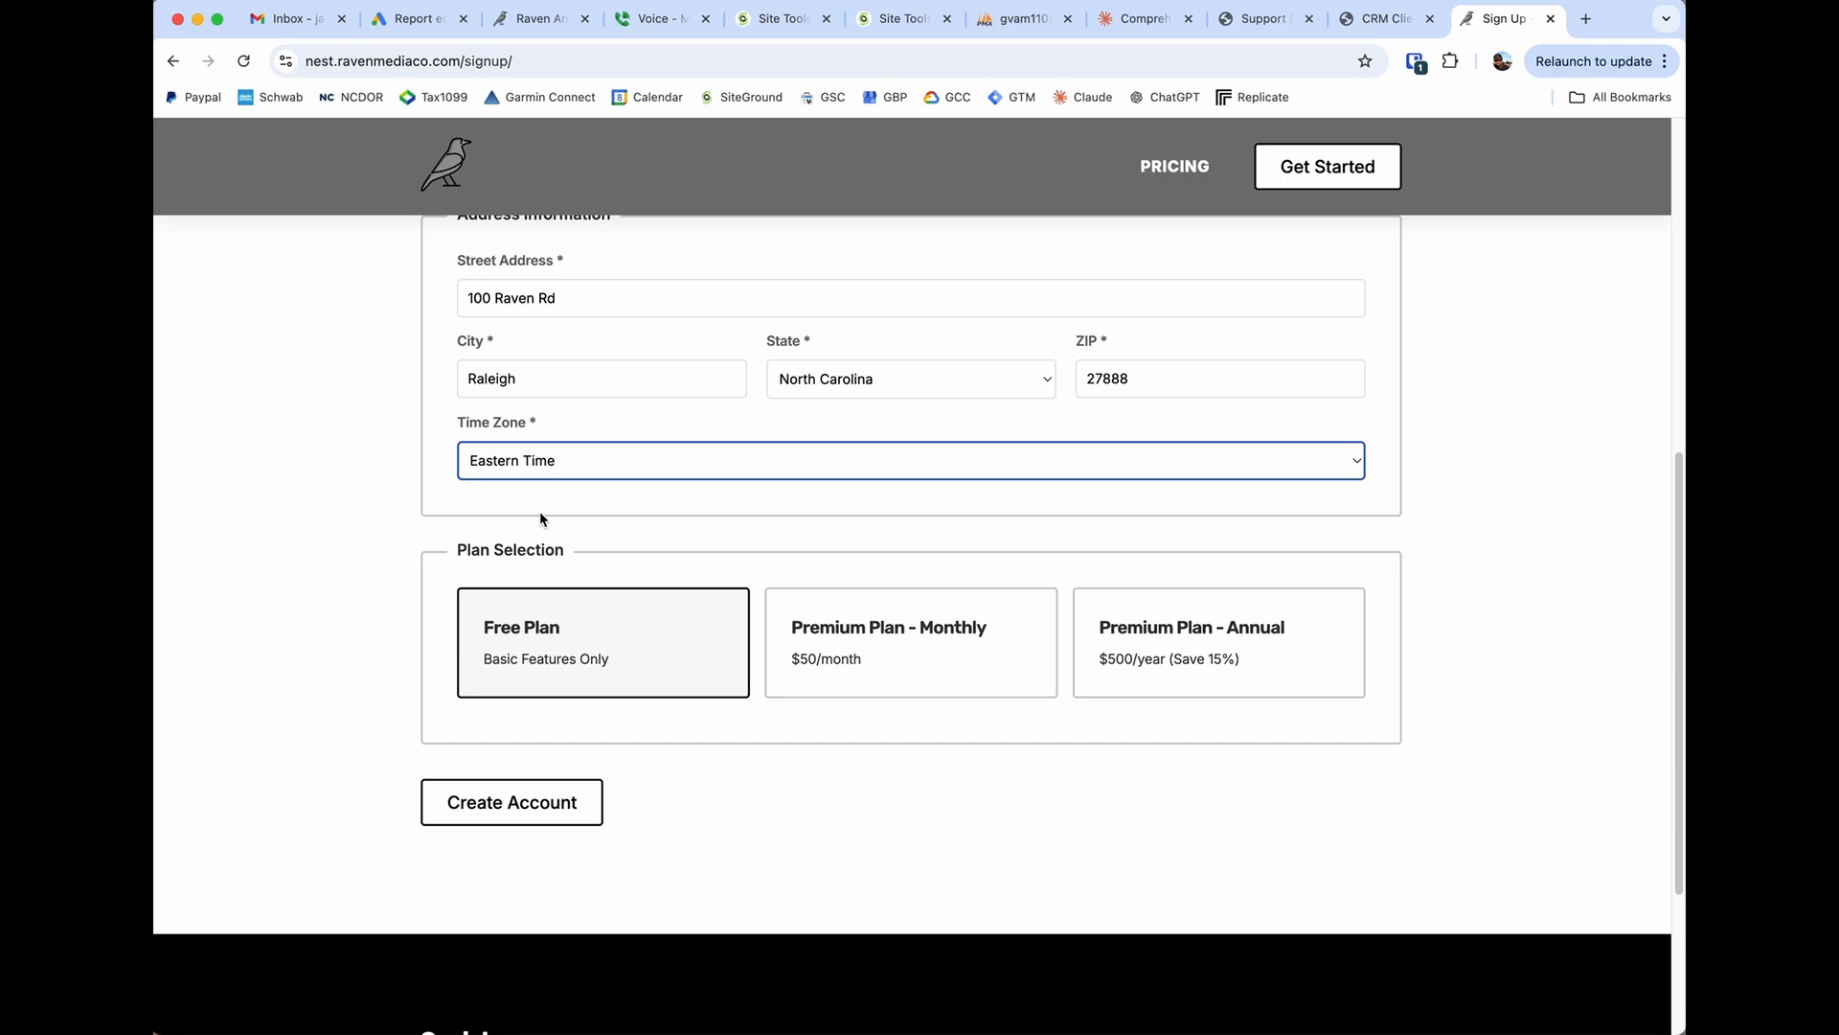
Create the account with the Free Plan, dismiss the Bitwarden password-saving offer and read the thank-you message.
{"action": "left_click", "coordinate": [586, 671]}
{"action": "left_click", "coordinate": [517, 801]}
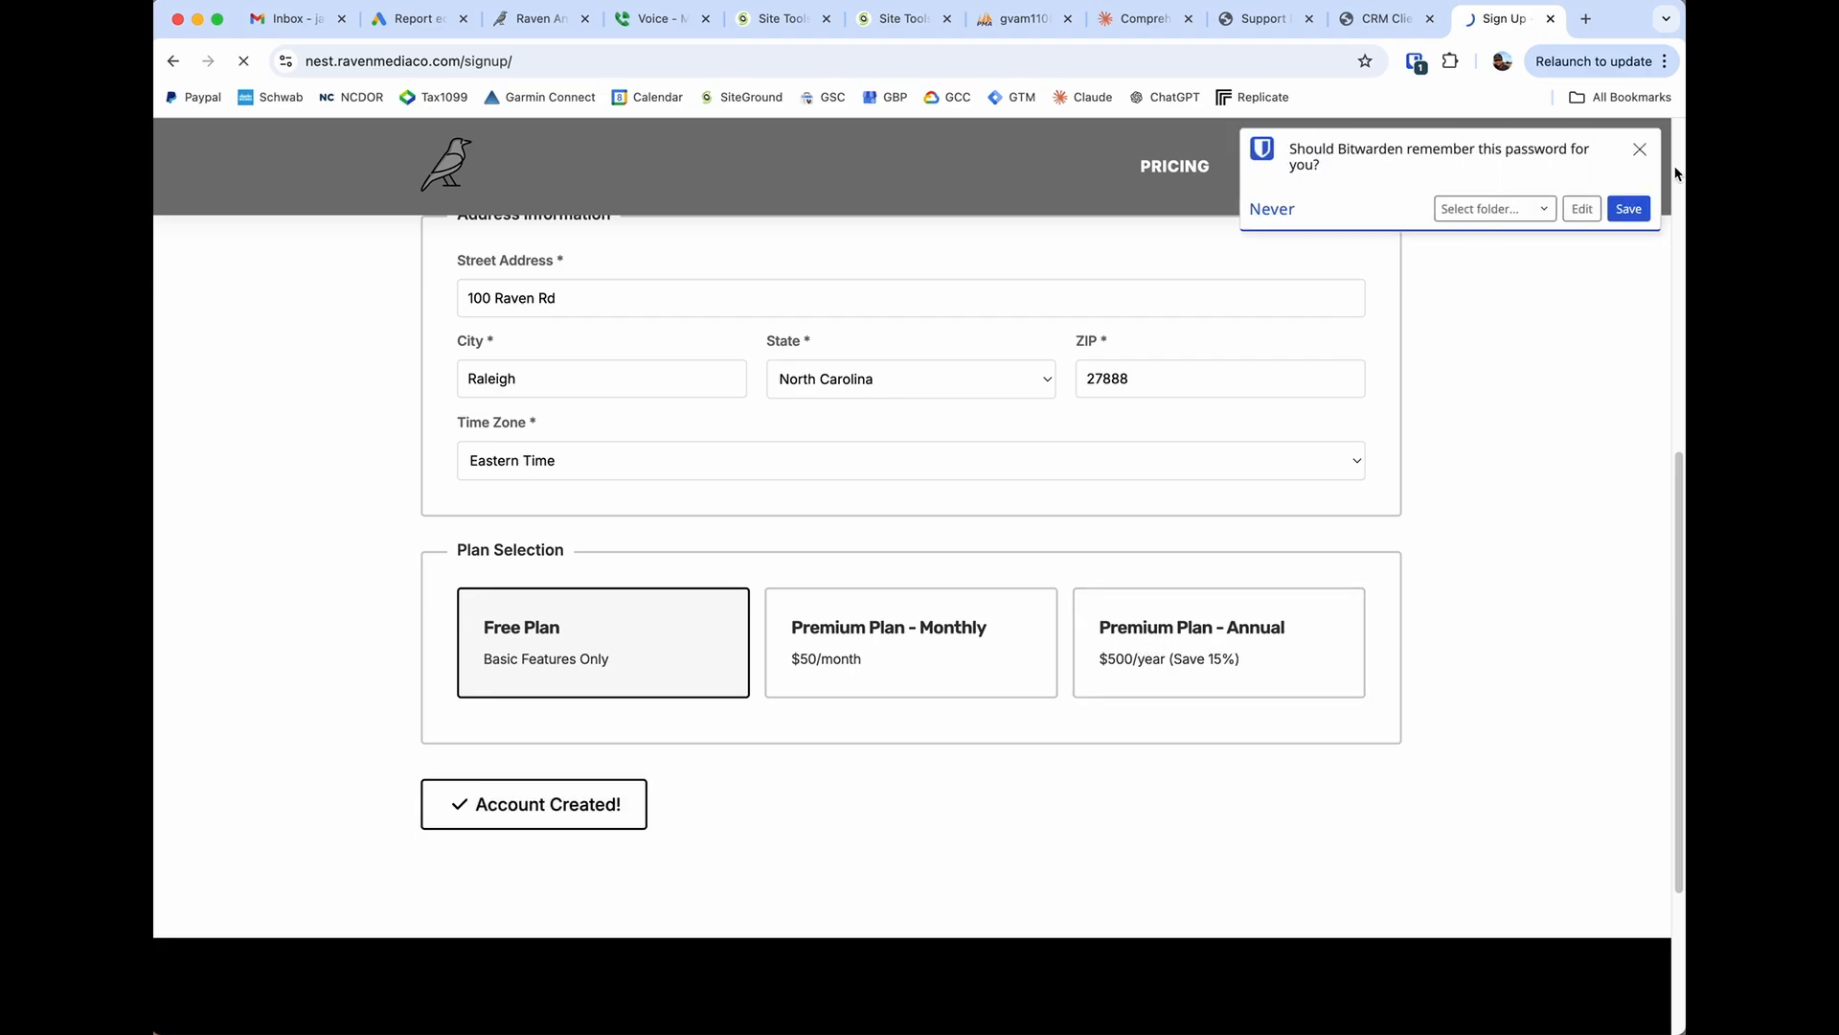
{"action": "left_click", "coordinate": [1641, 150]}
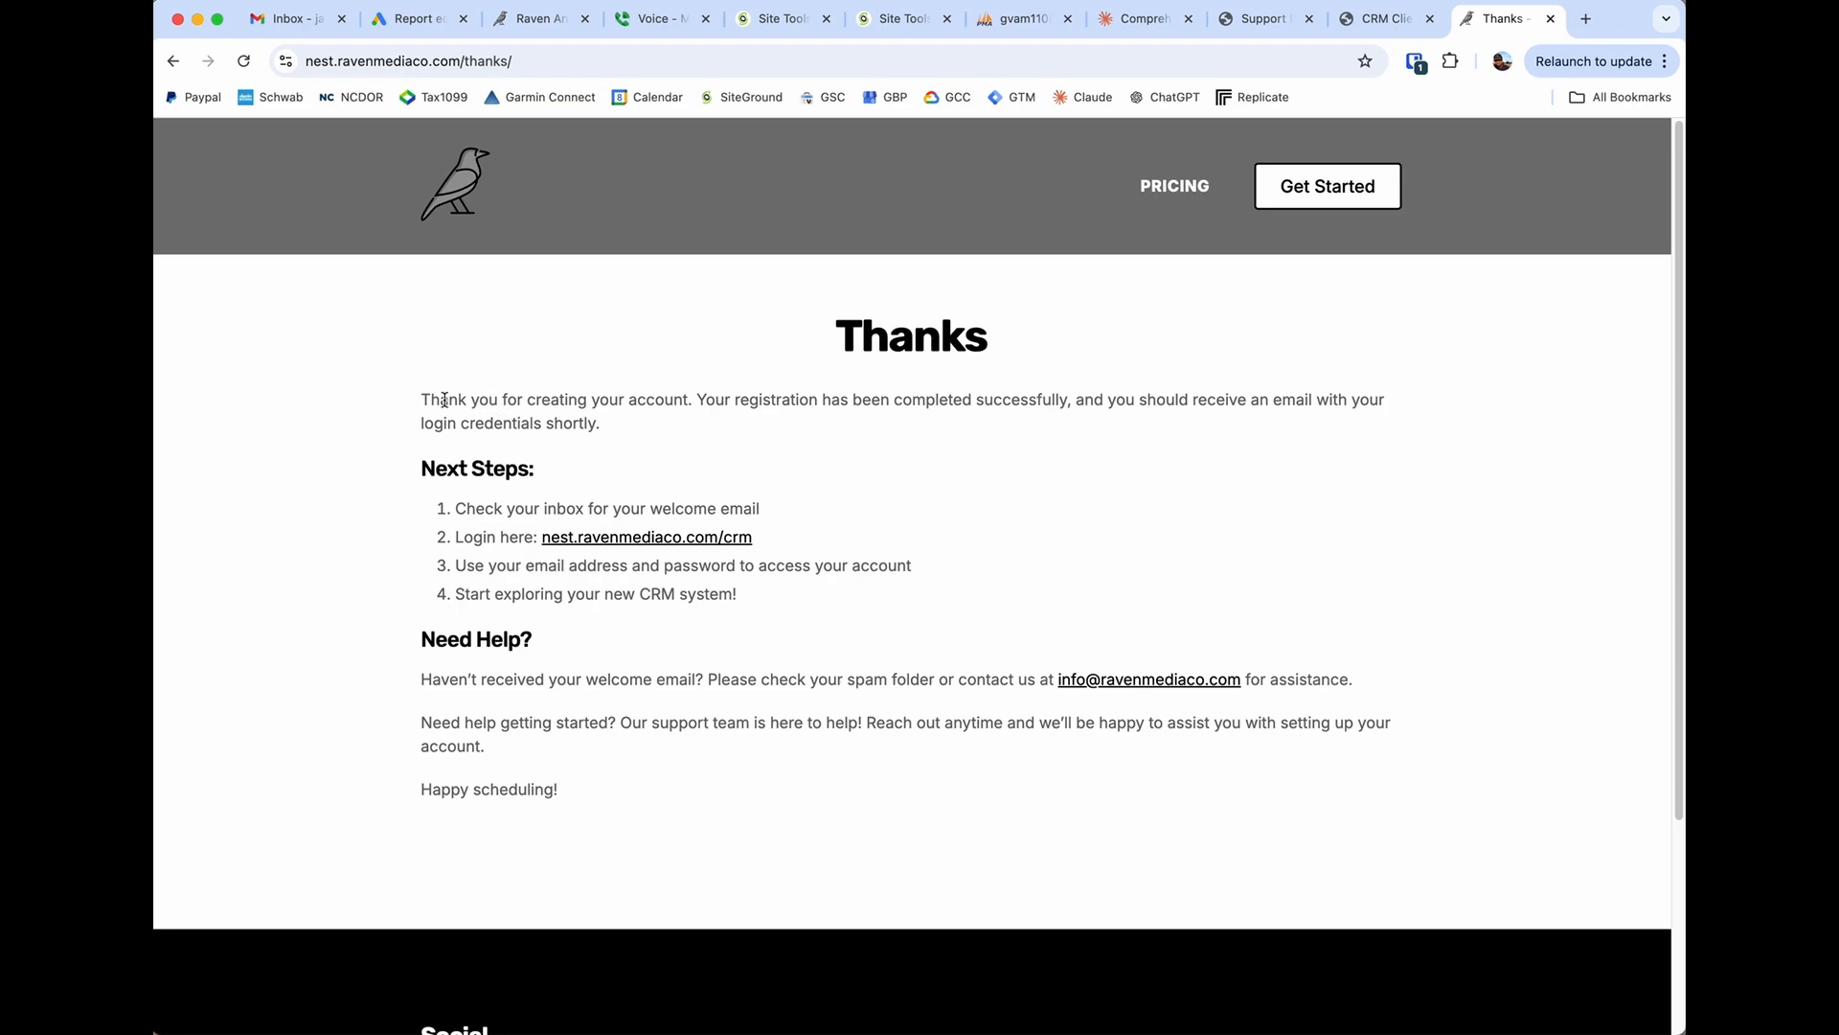
{"action": "left_click_drag", "start_coordinate": [421, 400], "coordinate": [607, 415]}
{"action": "left_click", "coordinate": [633, 424]}
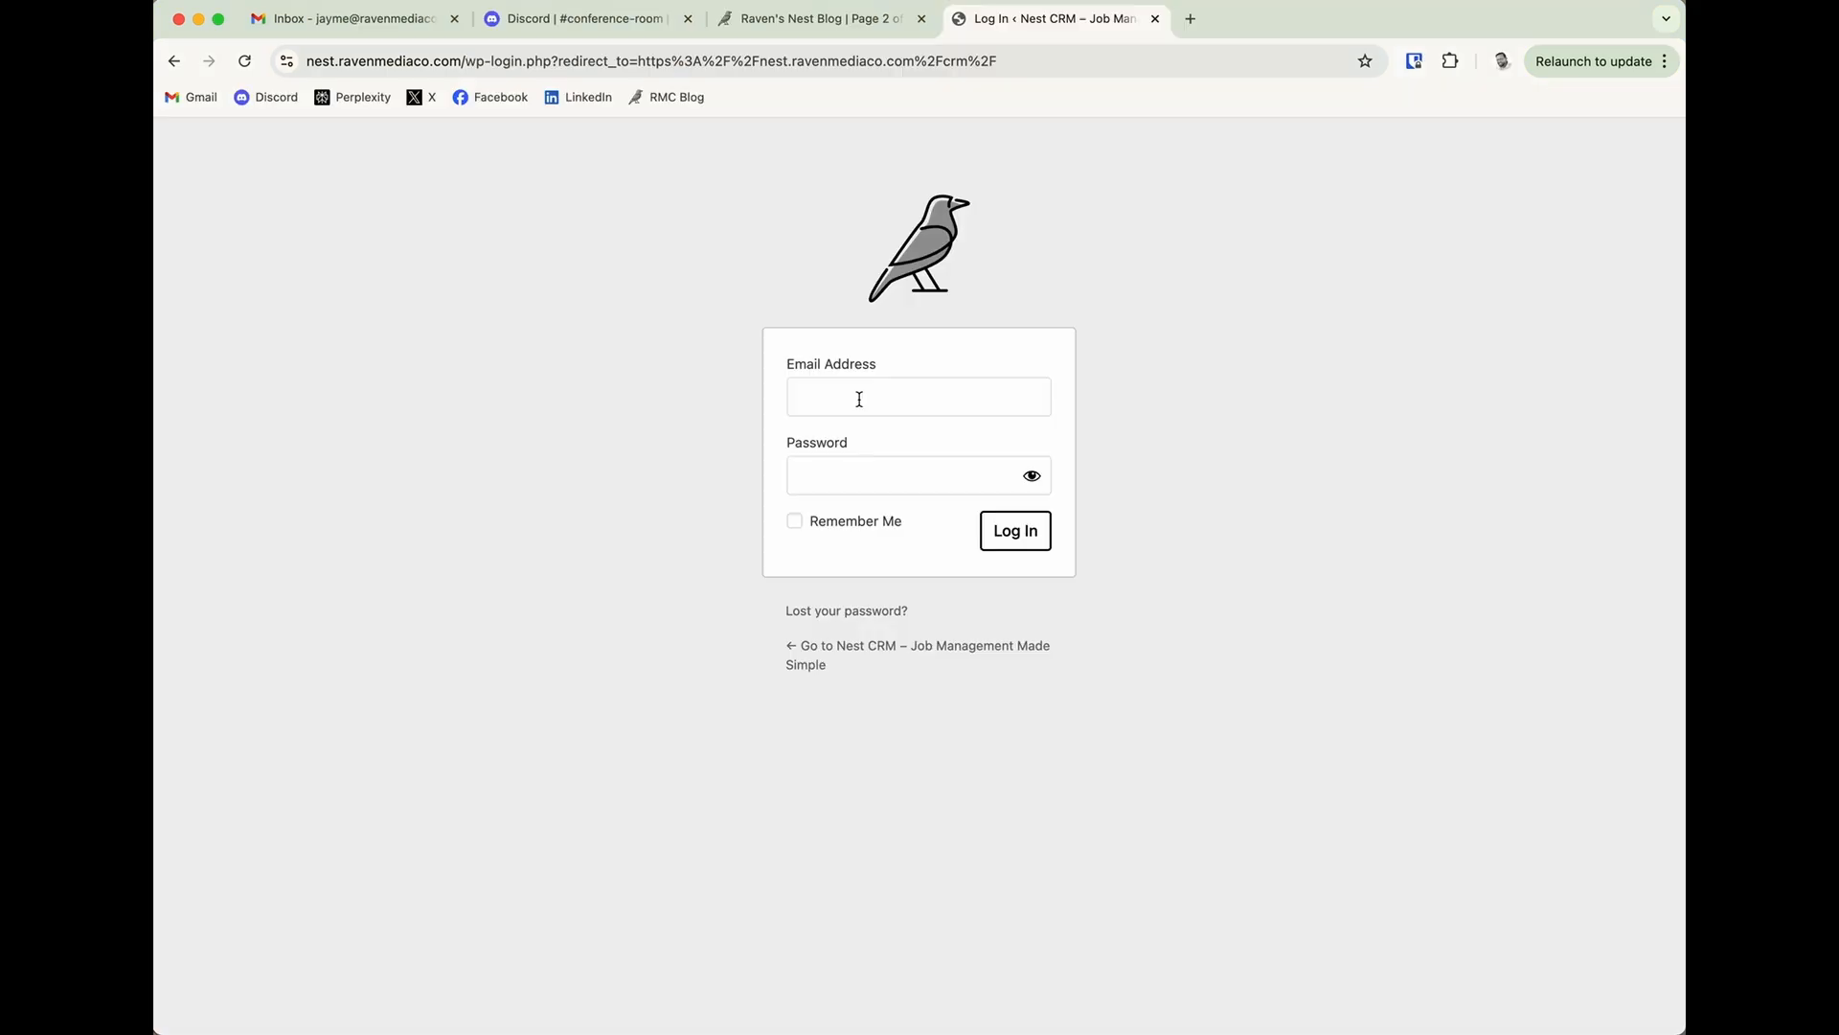
Log in to the CRM with the account's email address and password.
{"action": "left_click", "coordinate": [1009, 391]}
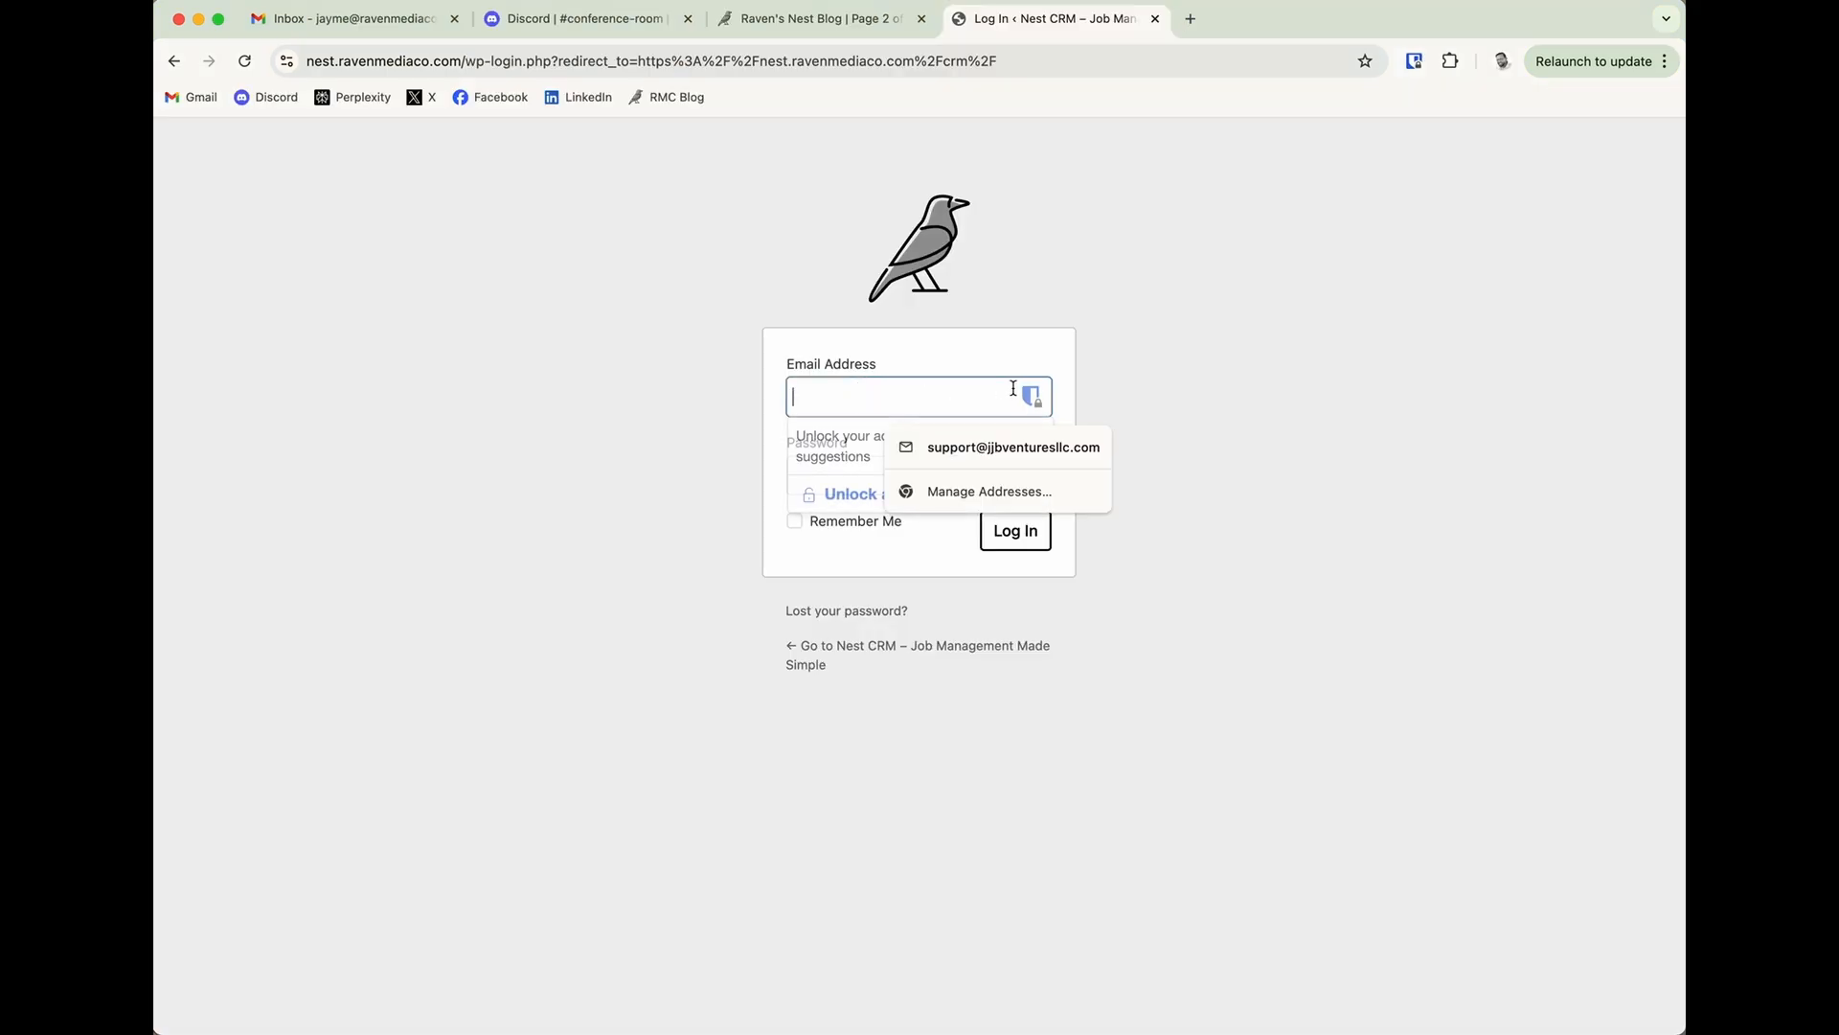
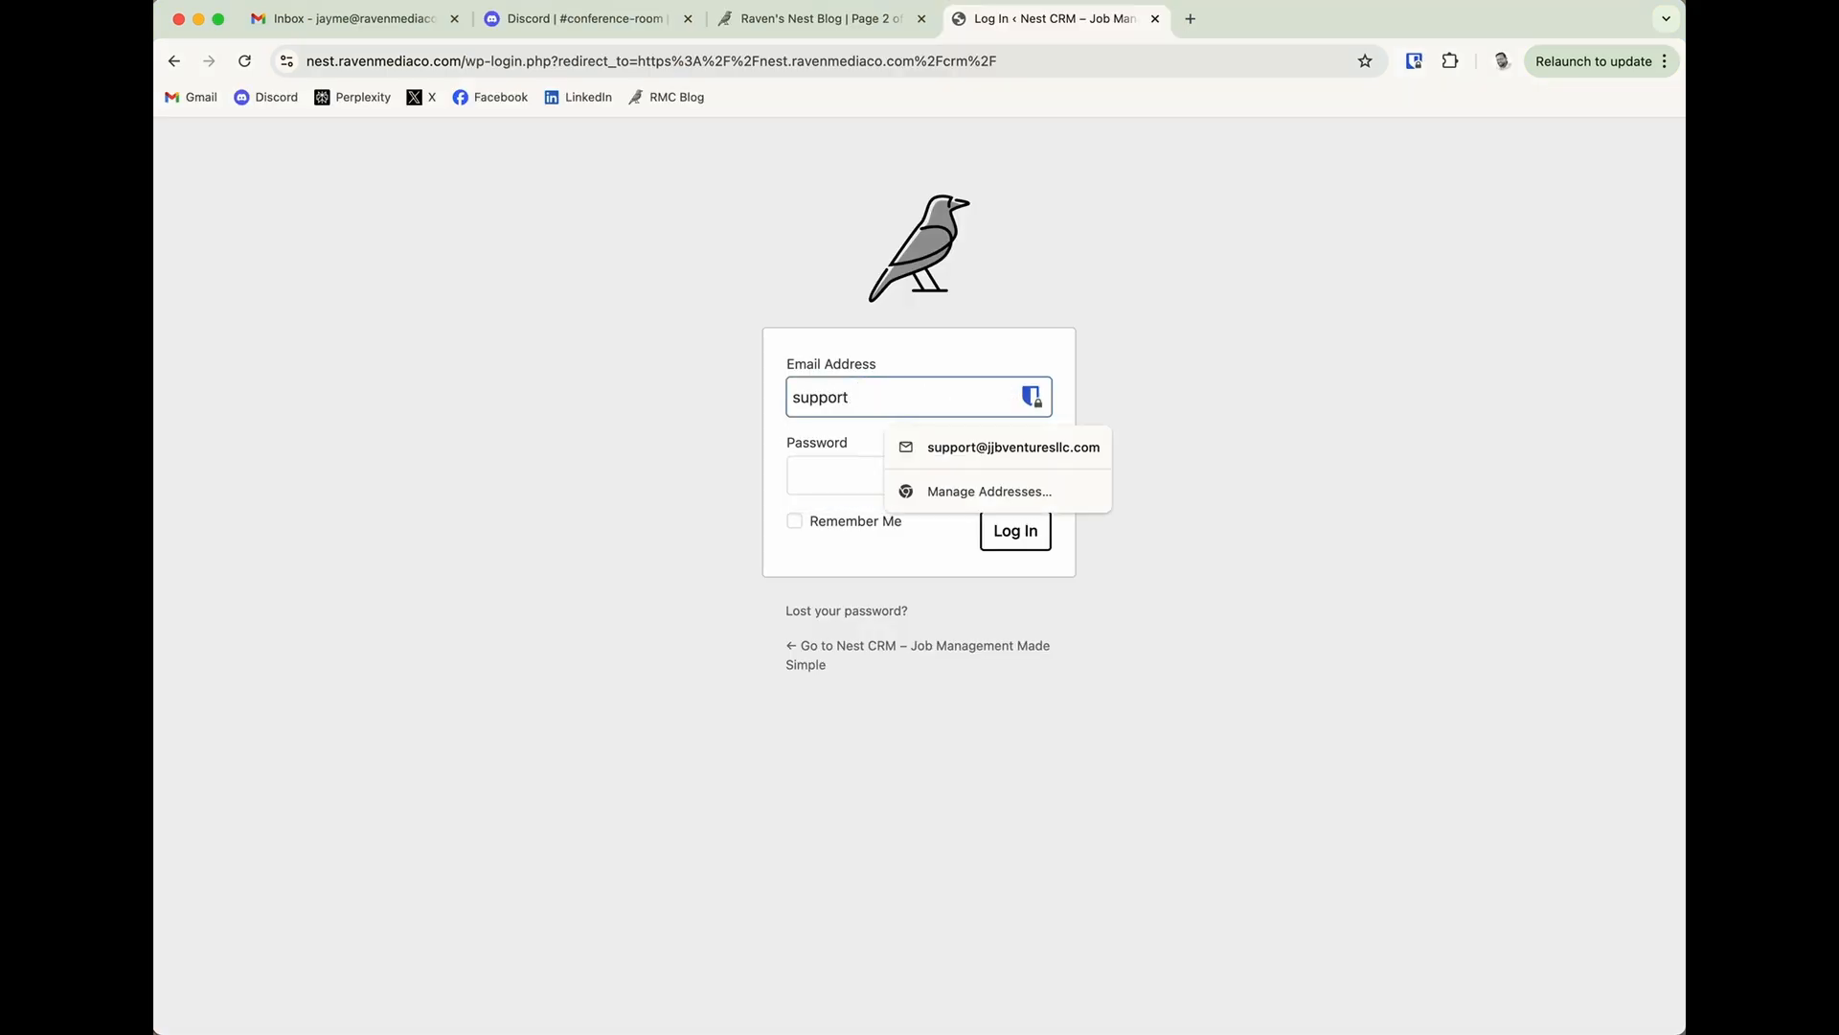
{"action": "key", "text": "Tab"}
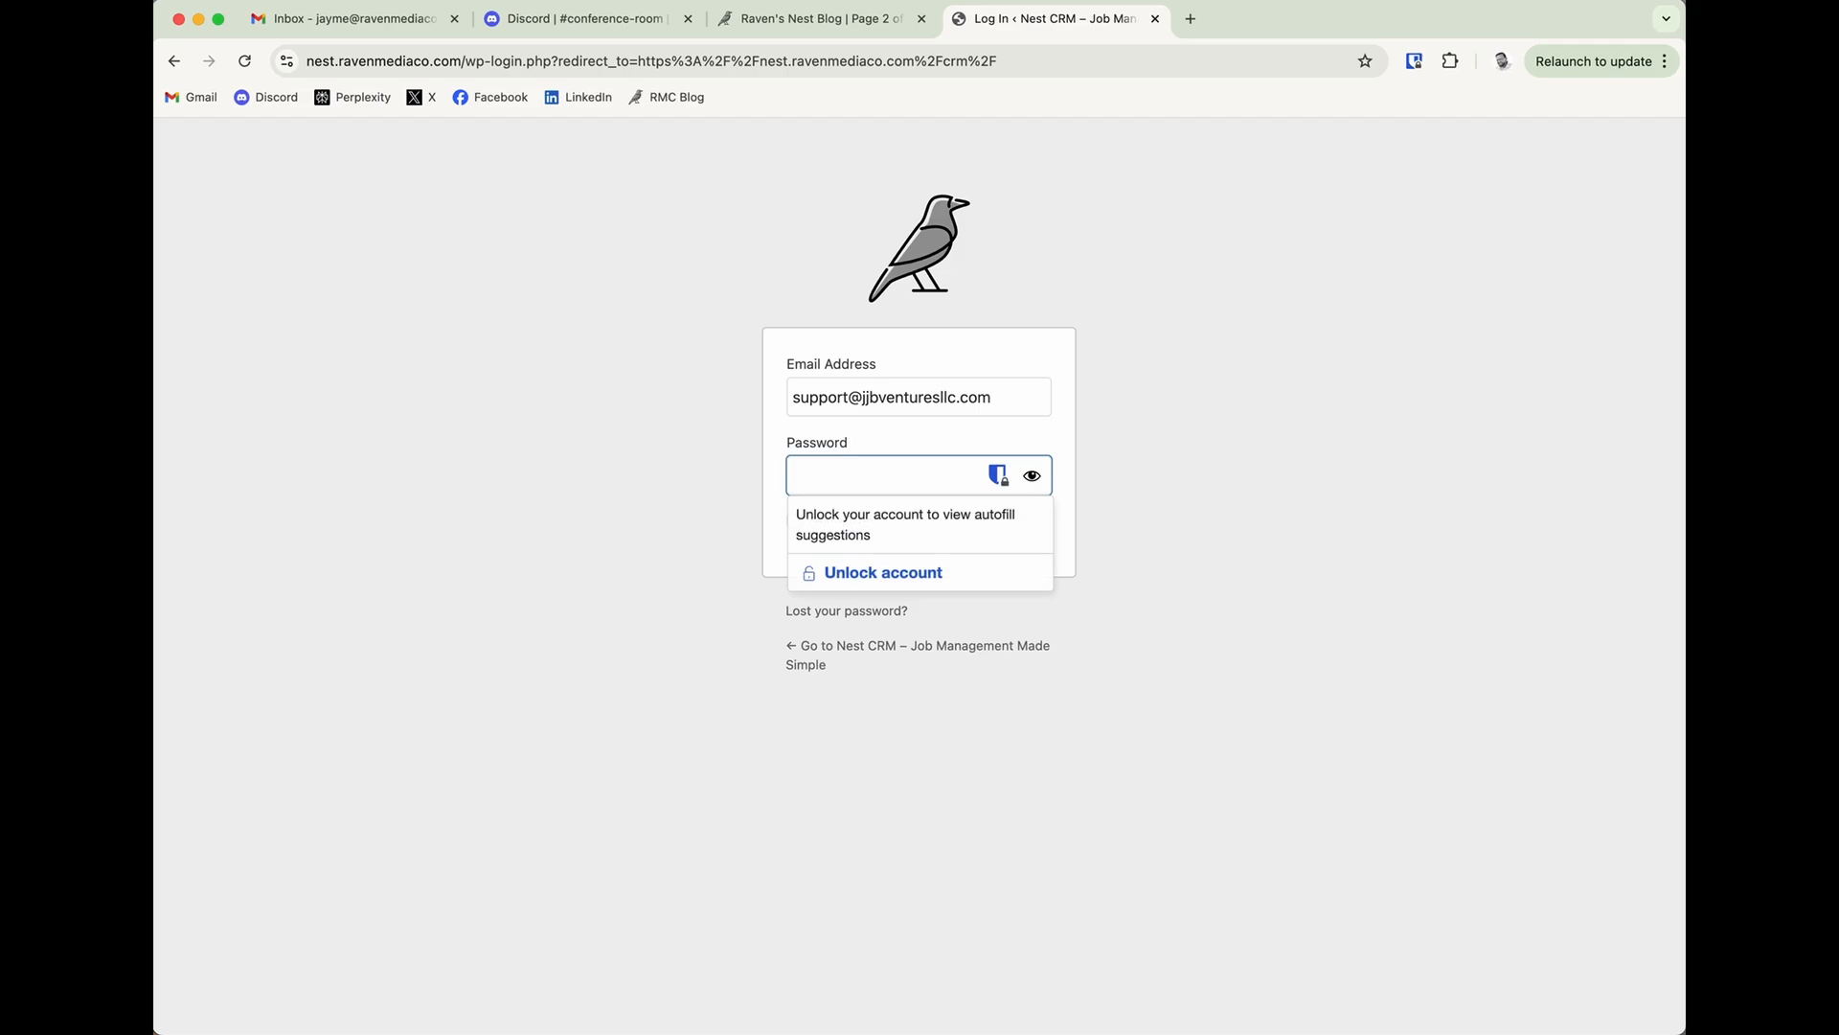
{"action": "type", "text": "••••••••••"}
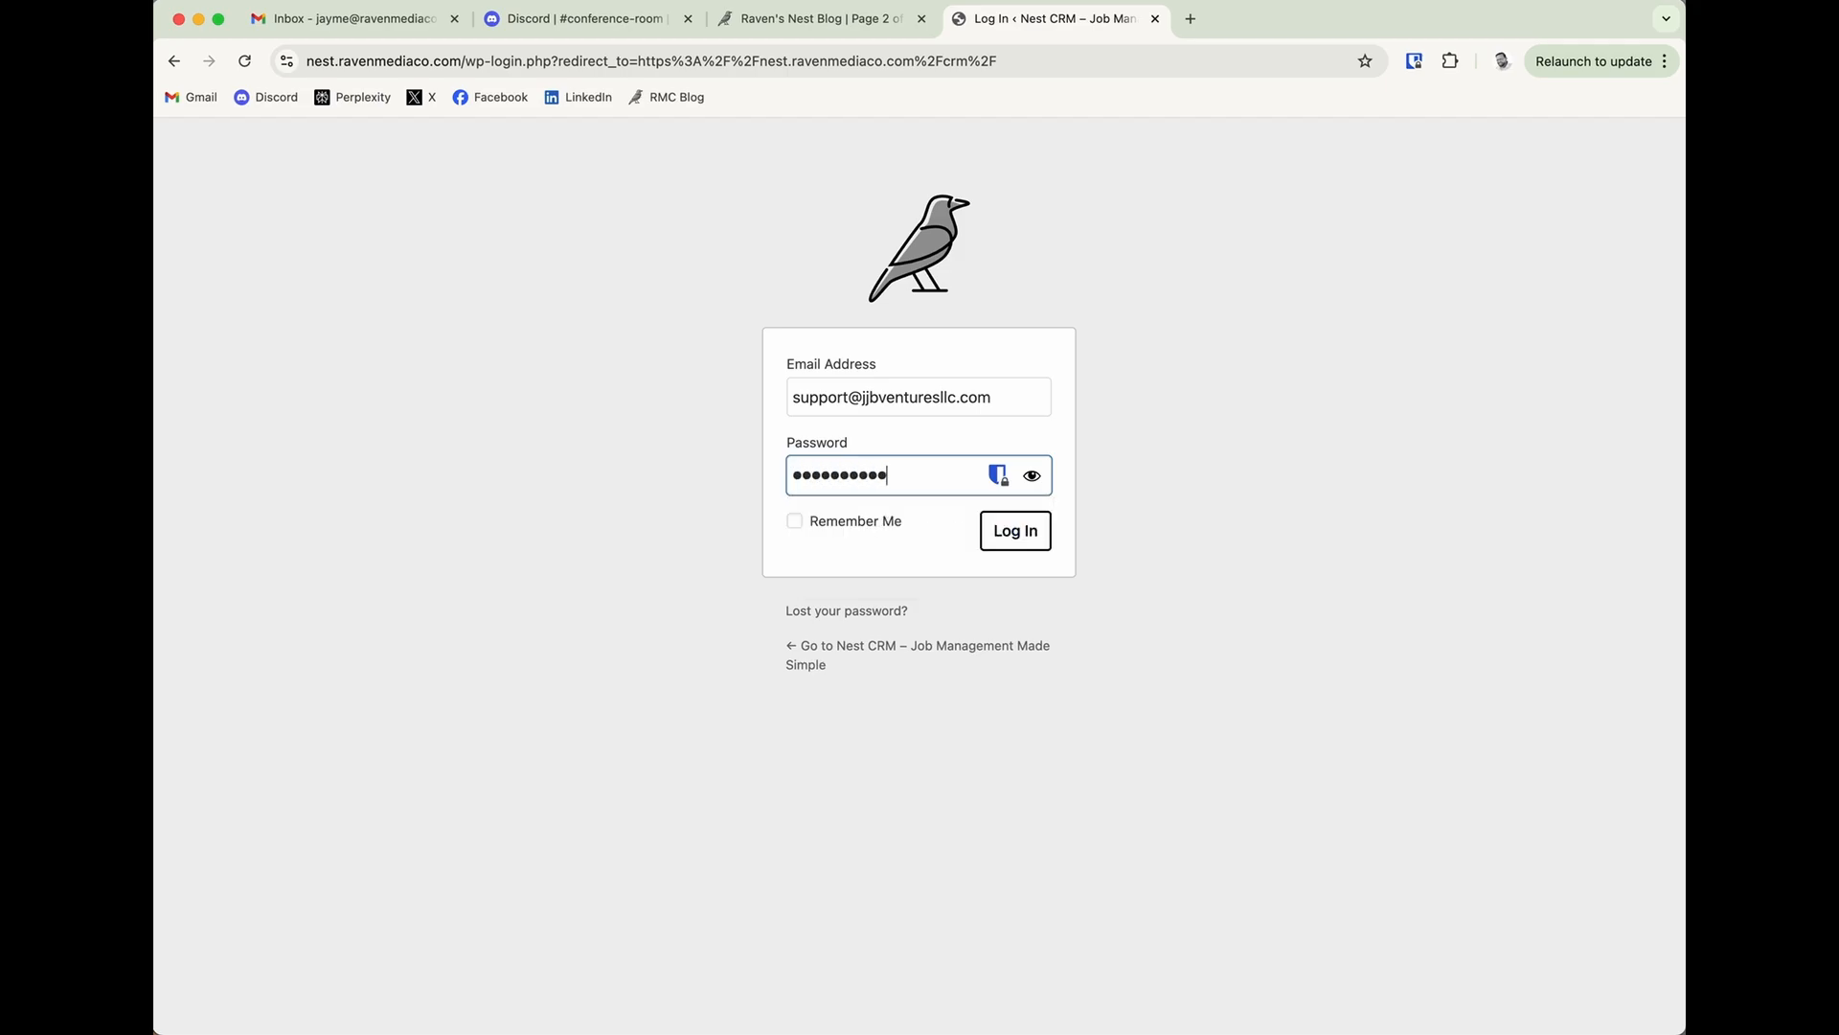
{"action": "key", "text": "Return"}
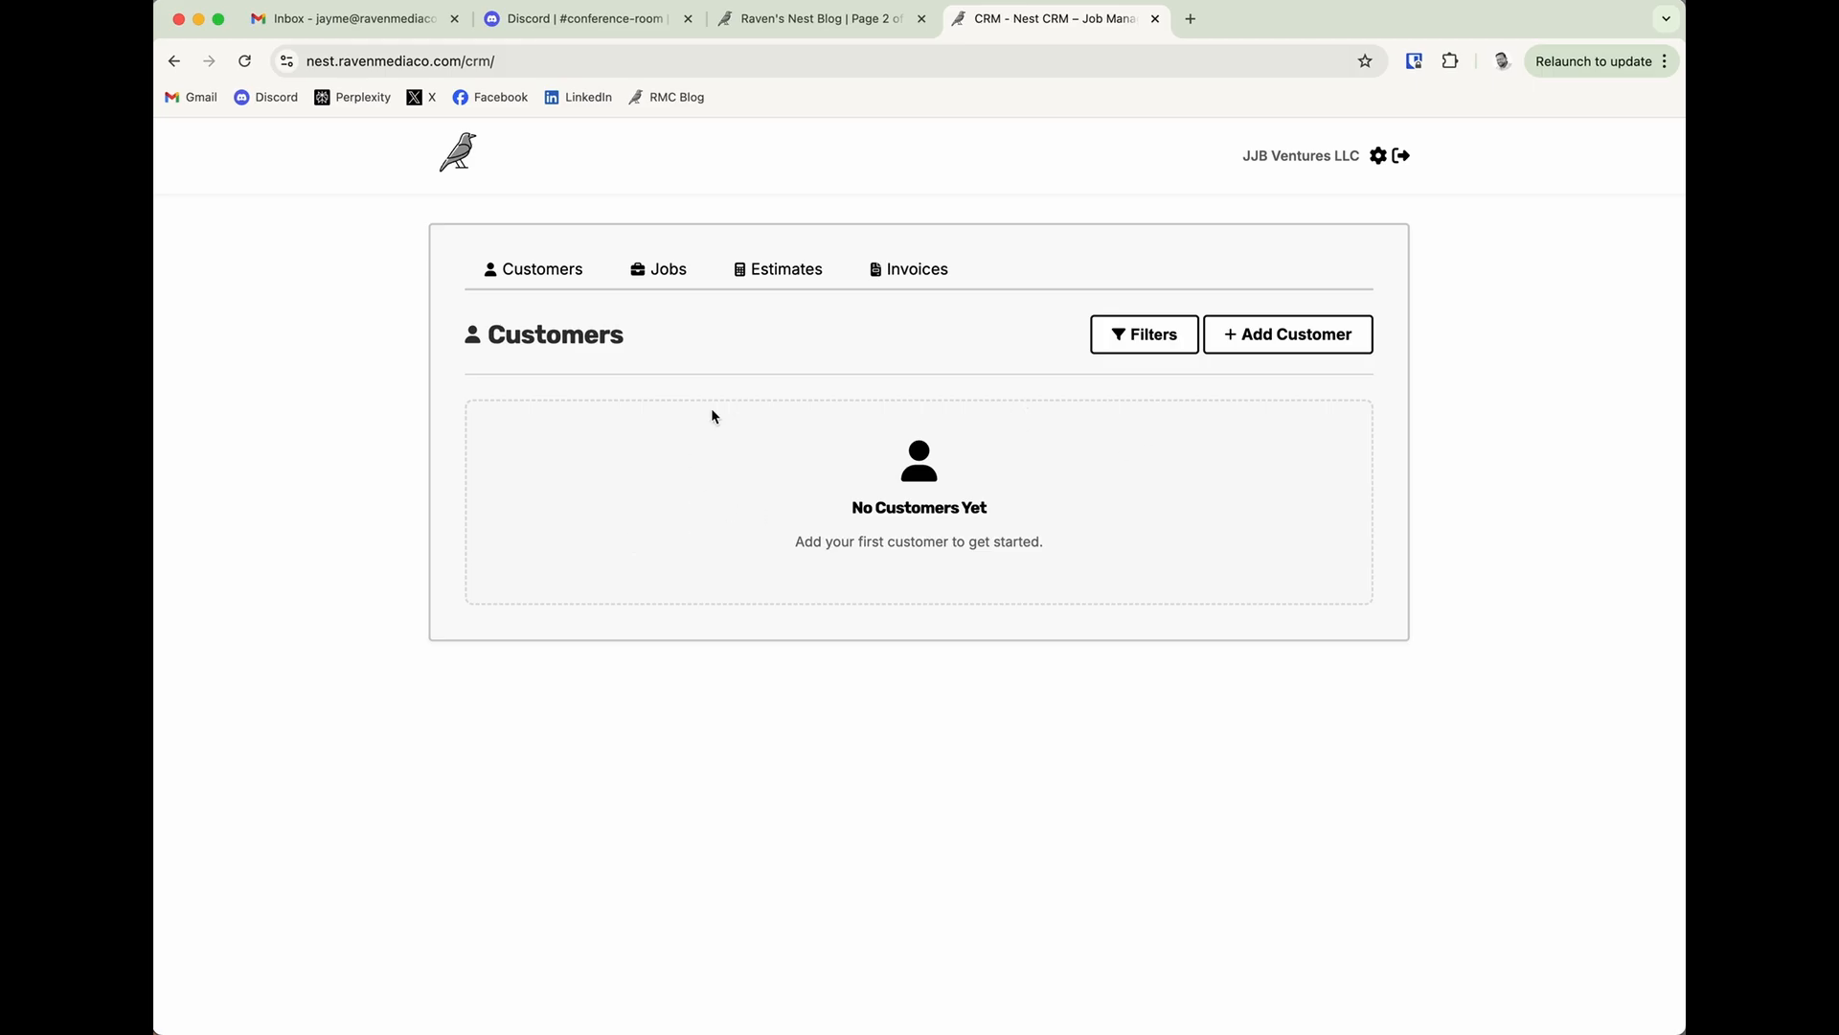
Preview the Customers page in the iPhone 12 Pro layout with the developer tools, and return to the desktop view.
{"action": "right_click", "coordinate": [304, 568]}
{"action": "left_click", "coordinate": [337, 912]}
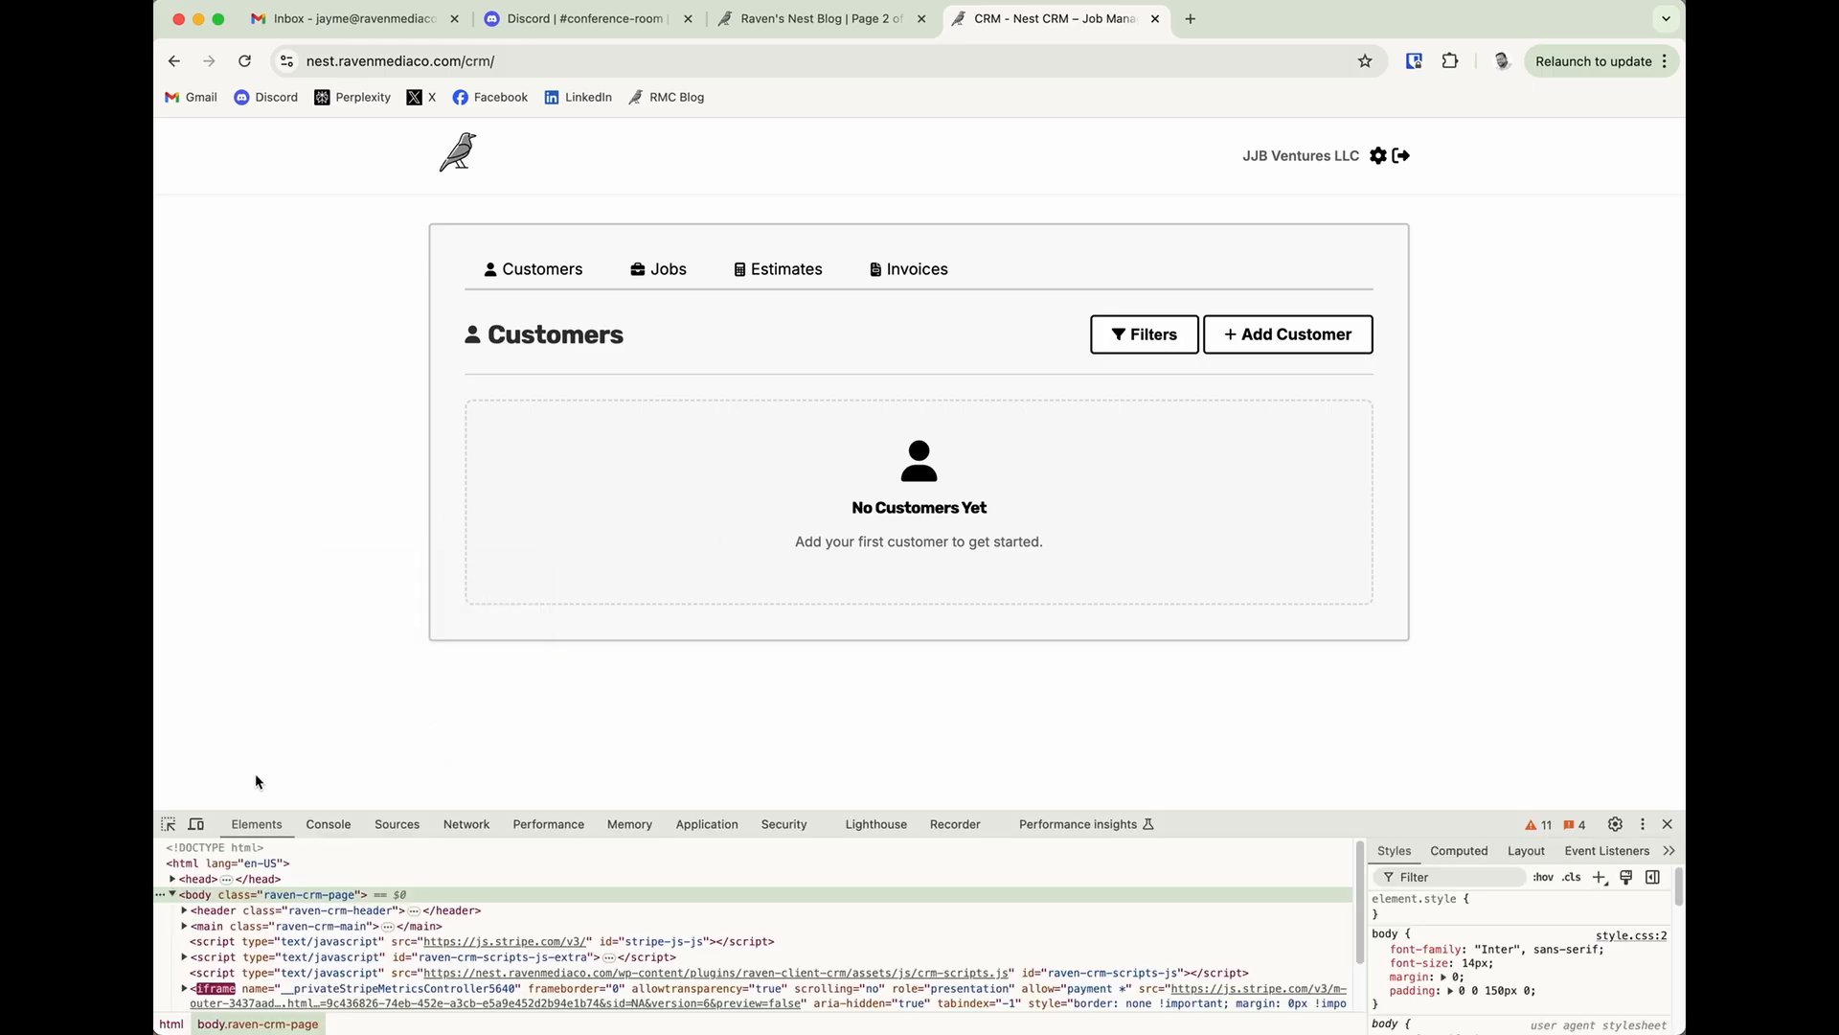
{"action": "left_click", "coordinate": [196, 824]}
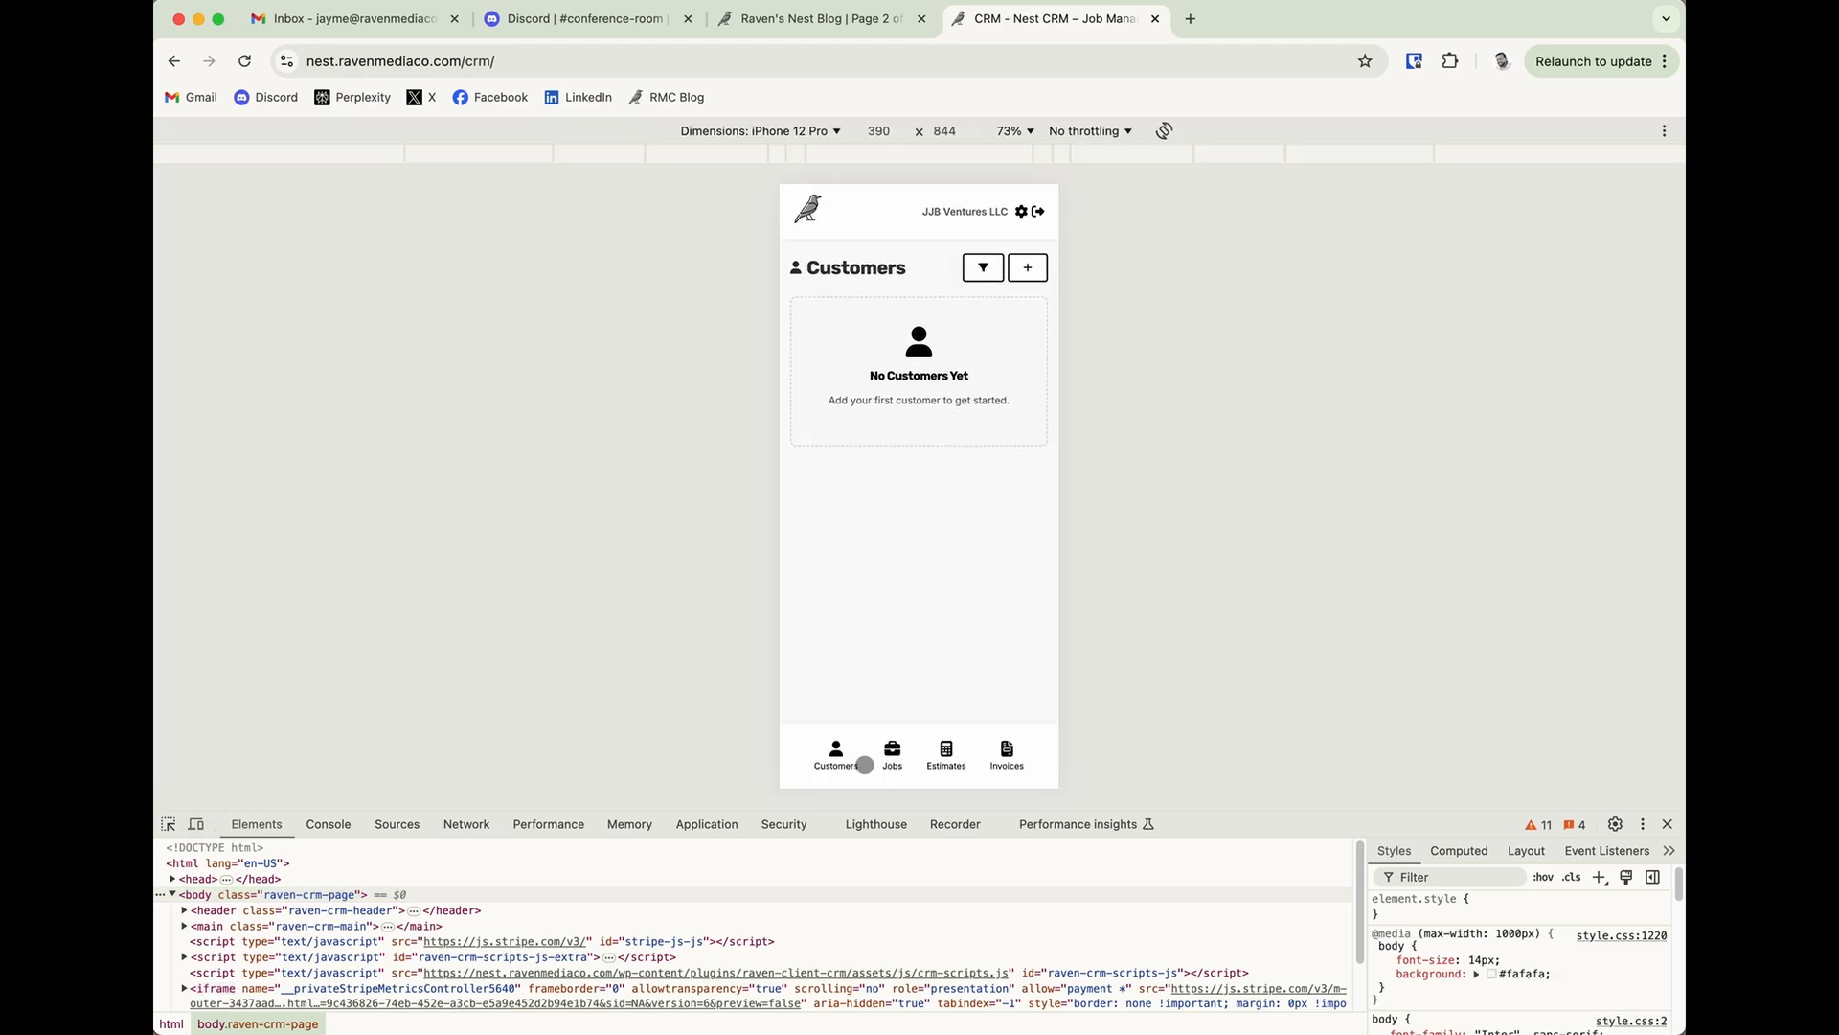
{"action": "left_click", "coordinate": [196, 823]}
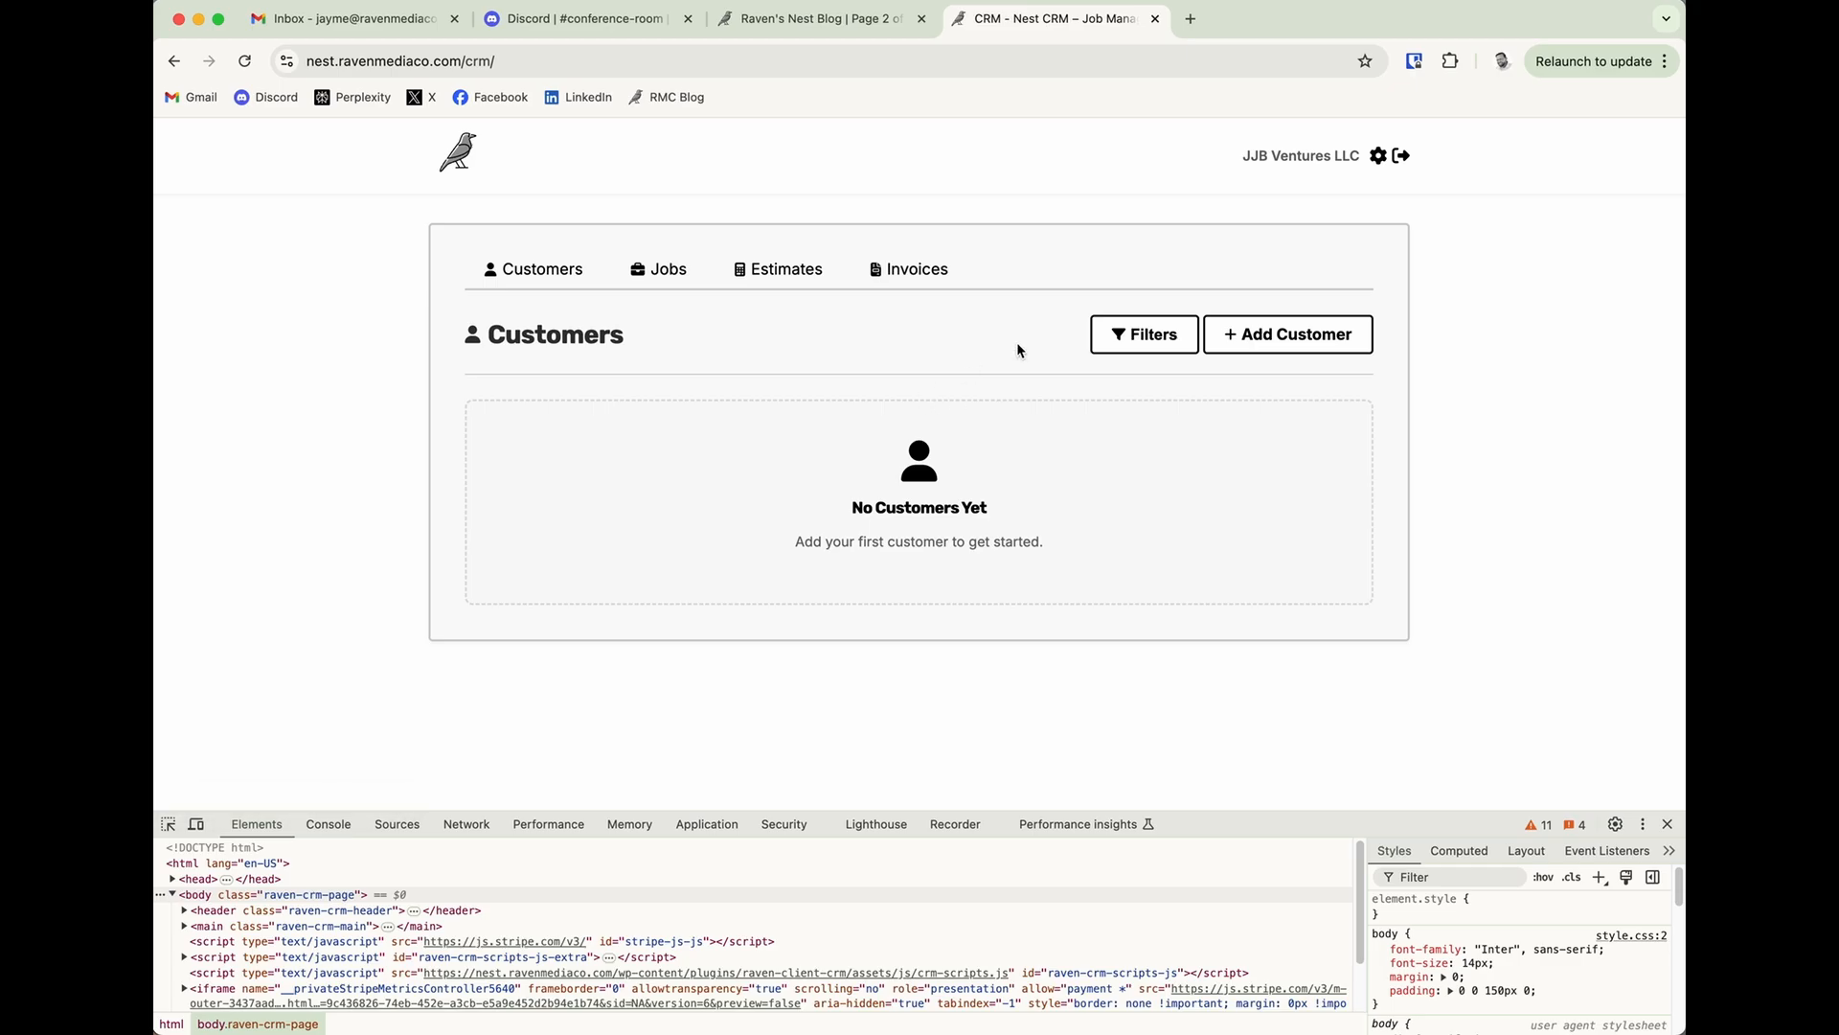
{"action": "left_click", "coordinate": [1667, 824]}
Open the account settings and review the account information, address, time zone and plan status sections.
{"action": "left_click", "coordinate": [1379, 155]}
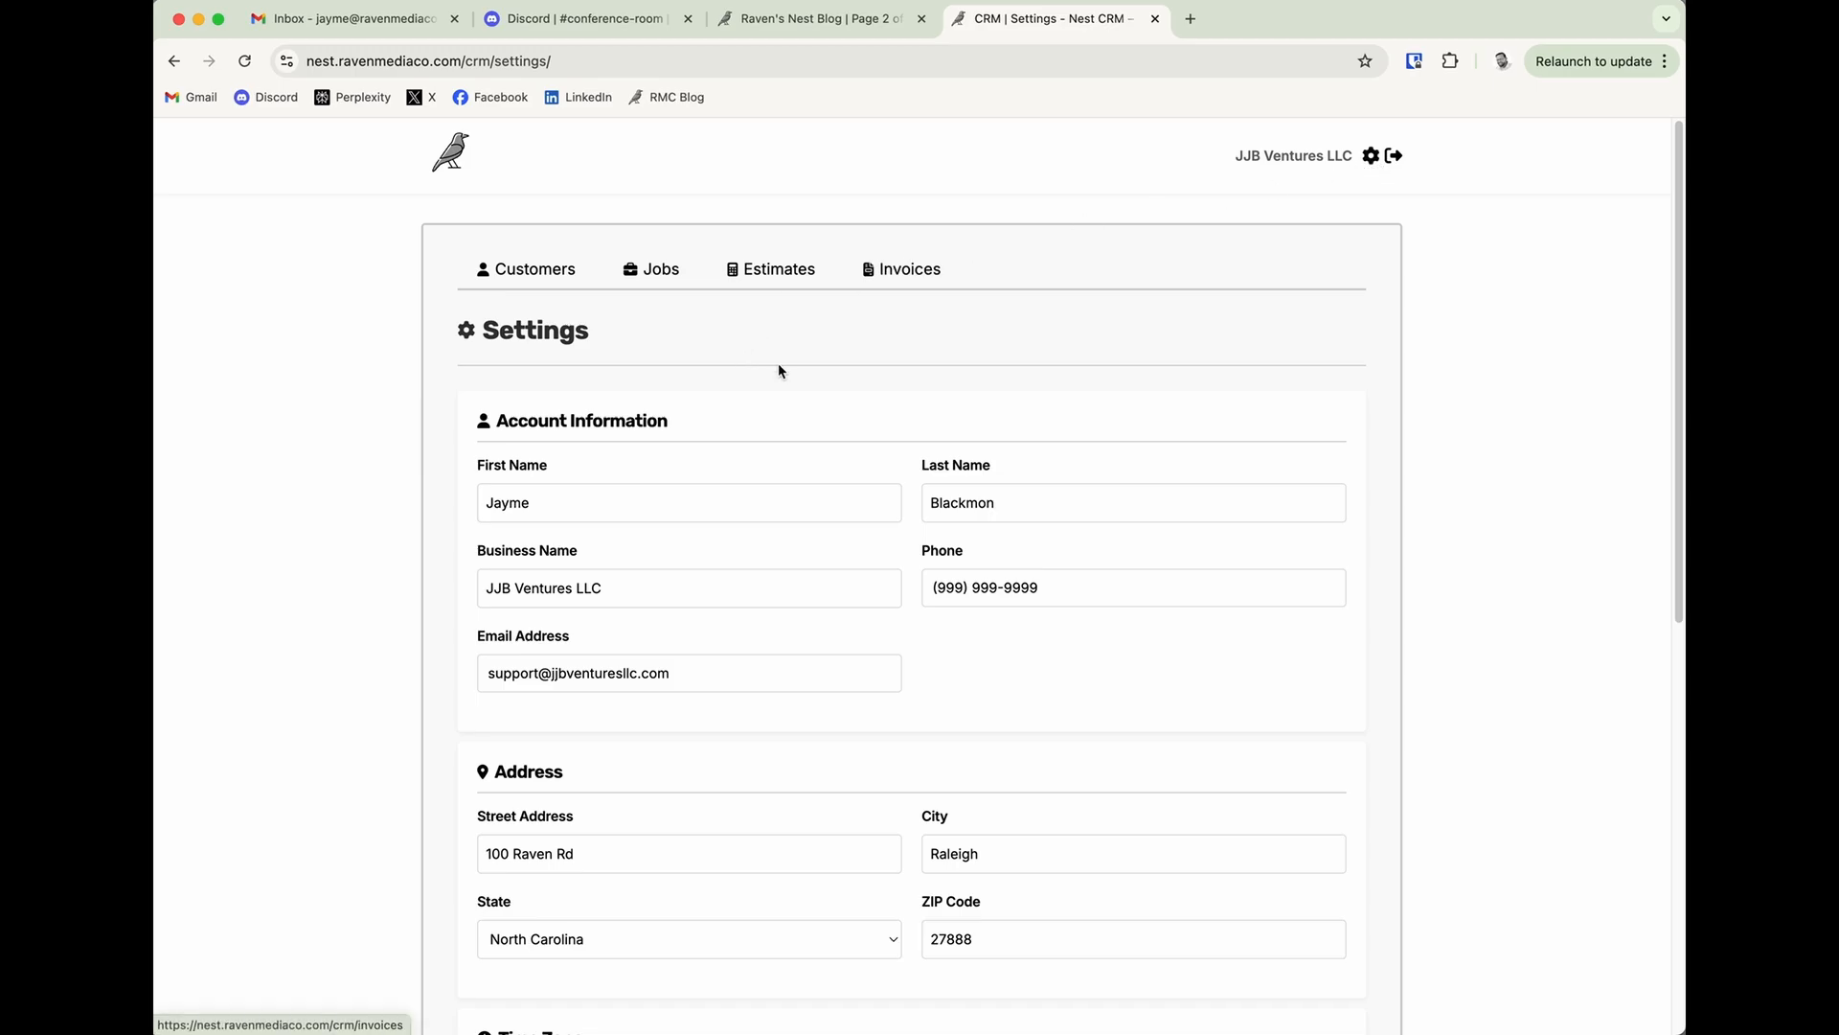
{"action": "scroll", "coordinate": [734, 568], "scroll_direction": "down", "scroll_amount": 6}
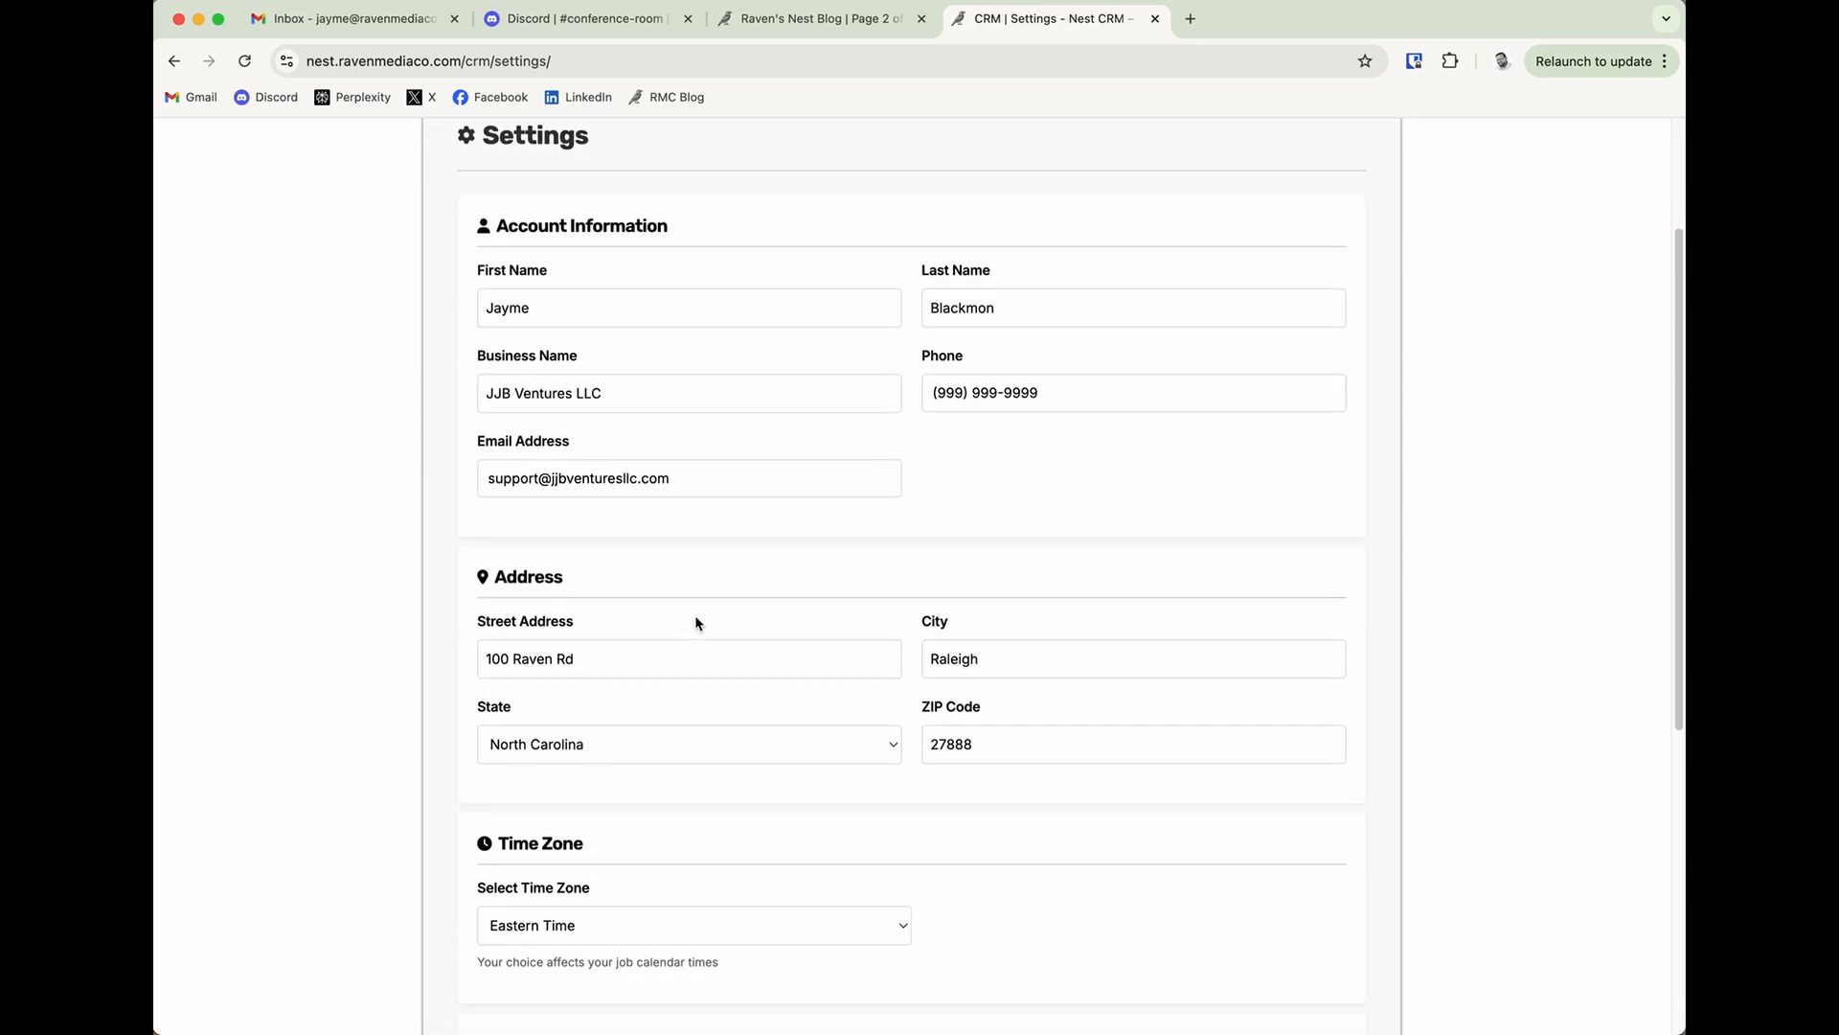
{"action": "scroll", "coordinate": [735, 635], "scroll_direction": "down", "scroll_amount": 2}
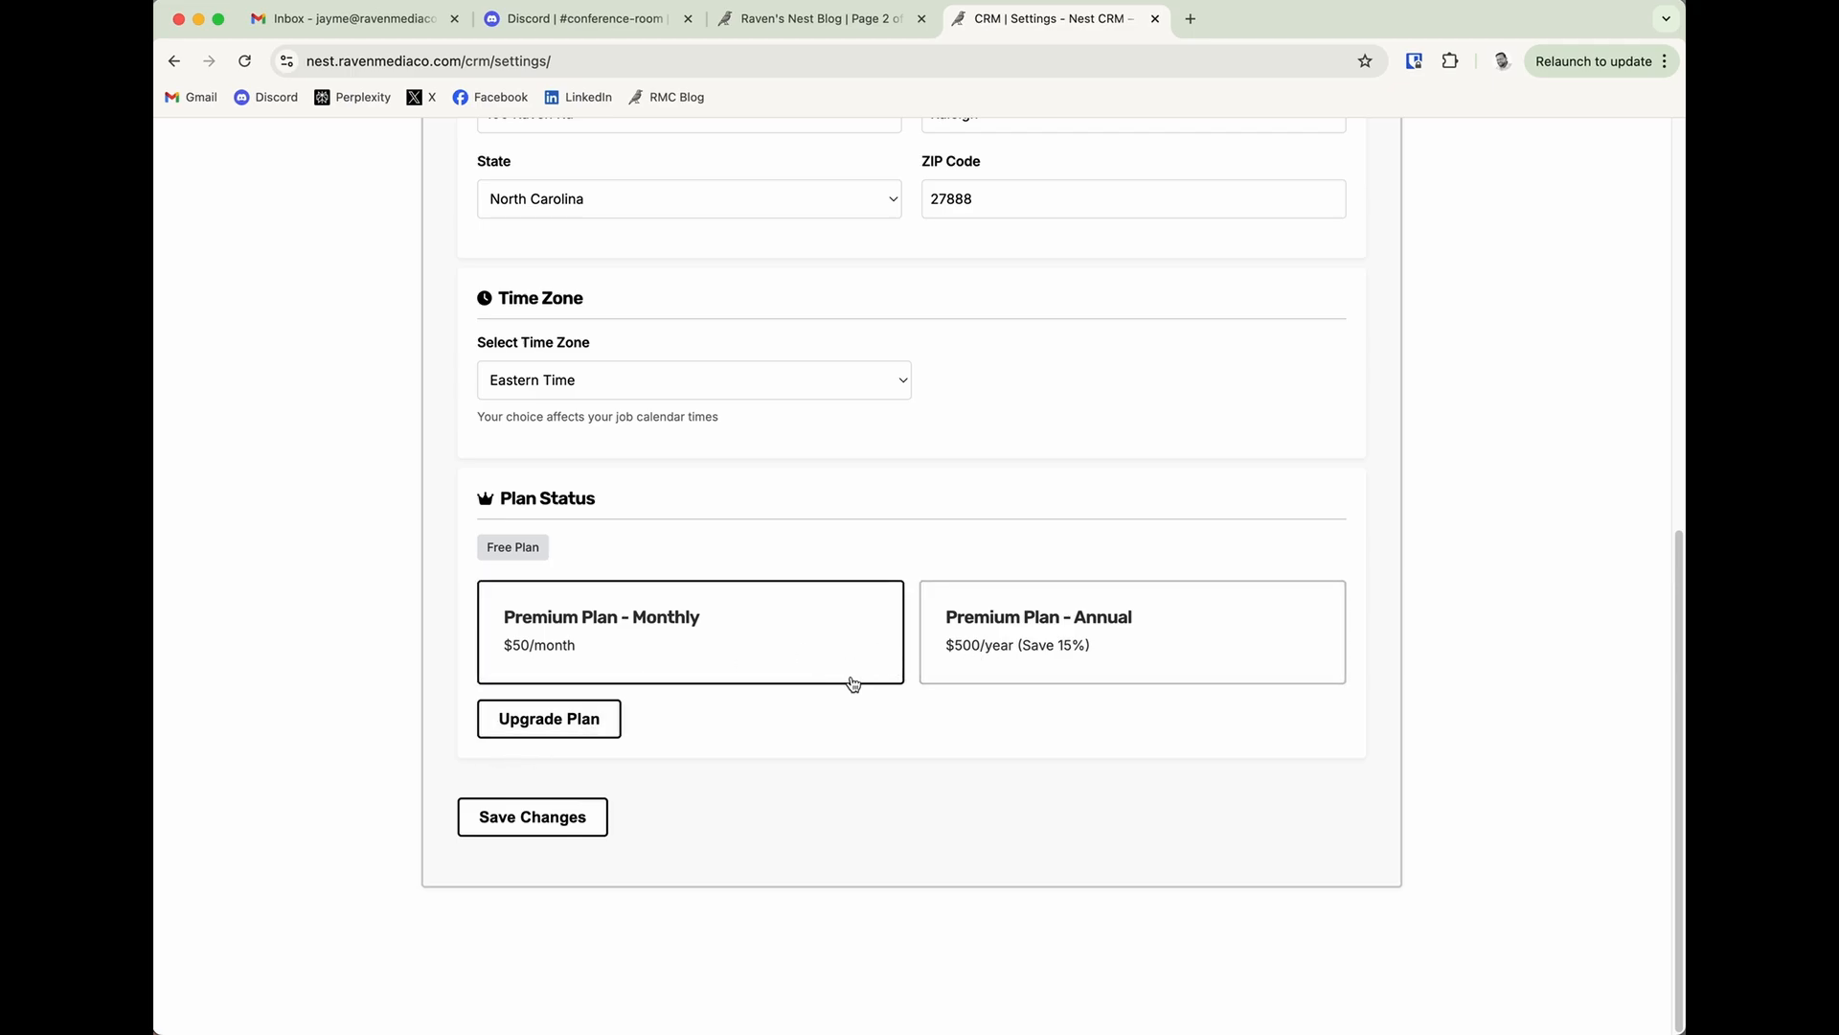
{"action": "scroll", "coordinate": [661, 752], "scroll_direction": "up", "scroll_amount": 9}
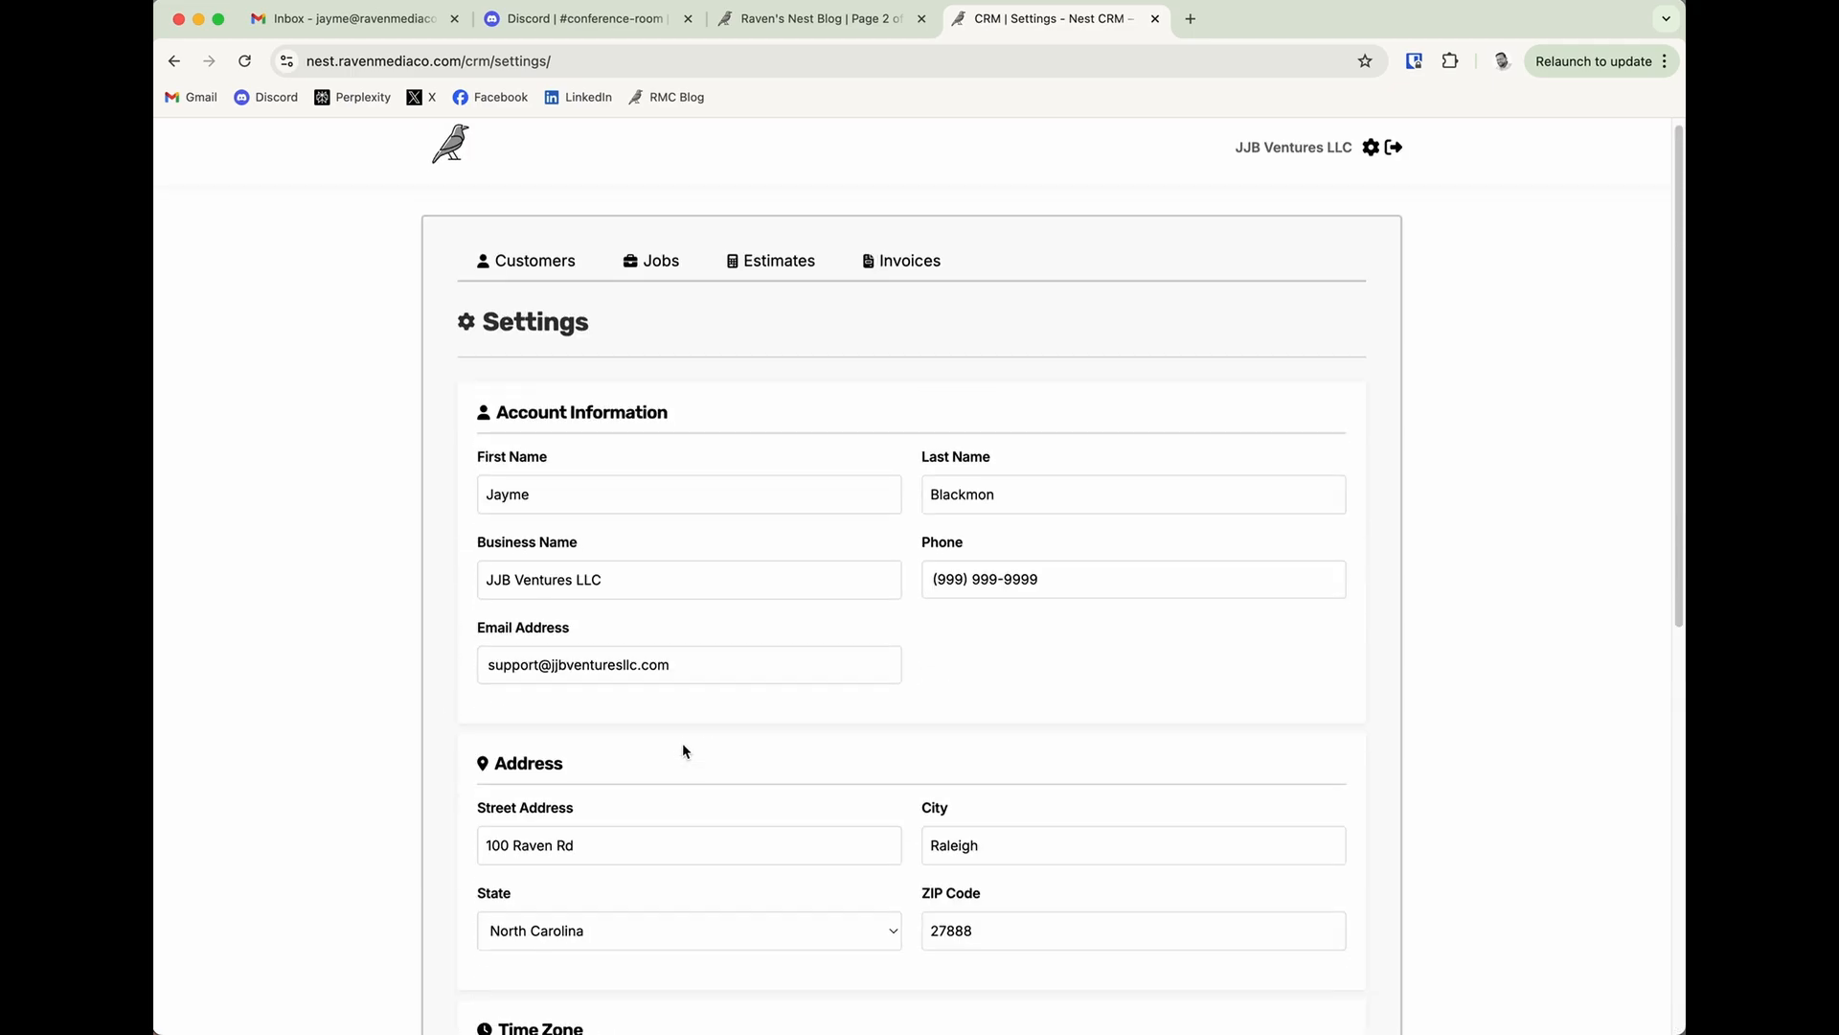
Start adding a new customer and enter the customer's first and last name.
{"action": "left_click", "coordinate": [541, 271]}
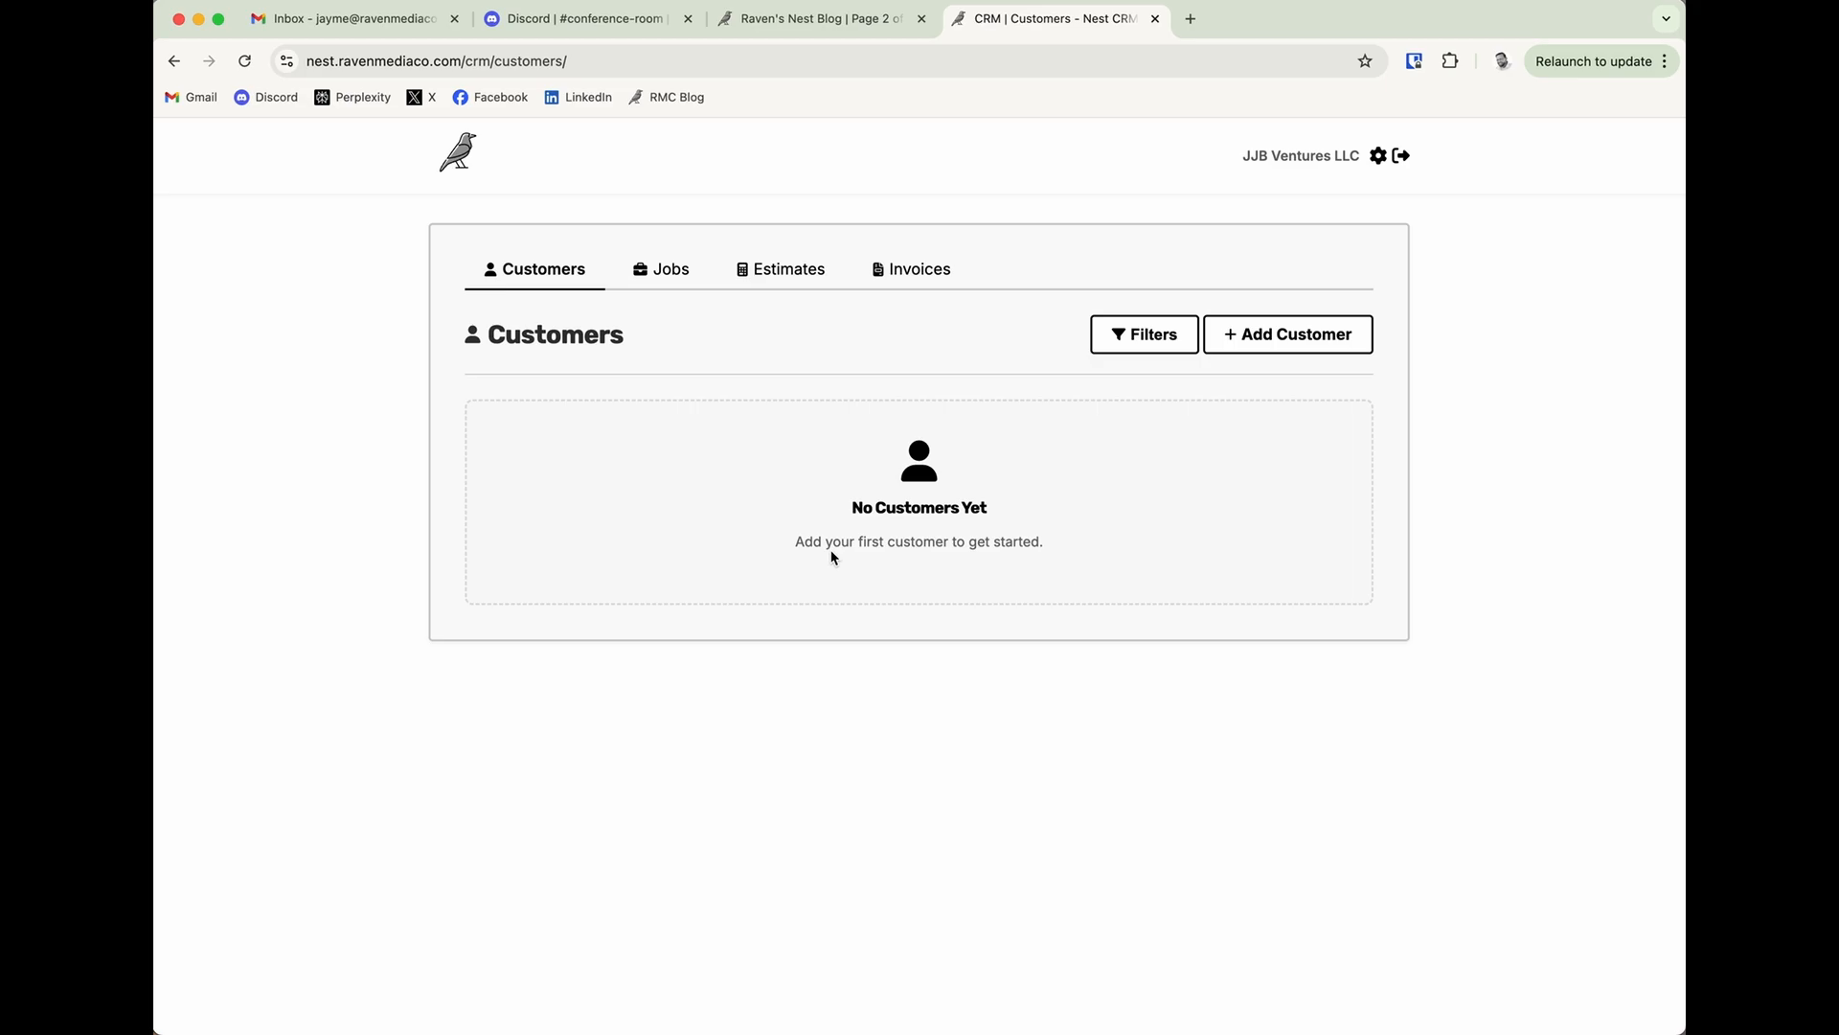
{"action": "left_click", "coordinate": [1257, 345]}
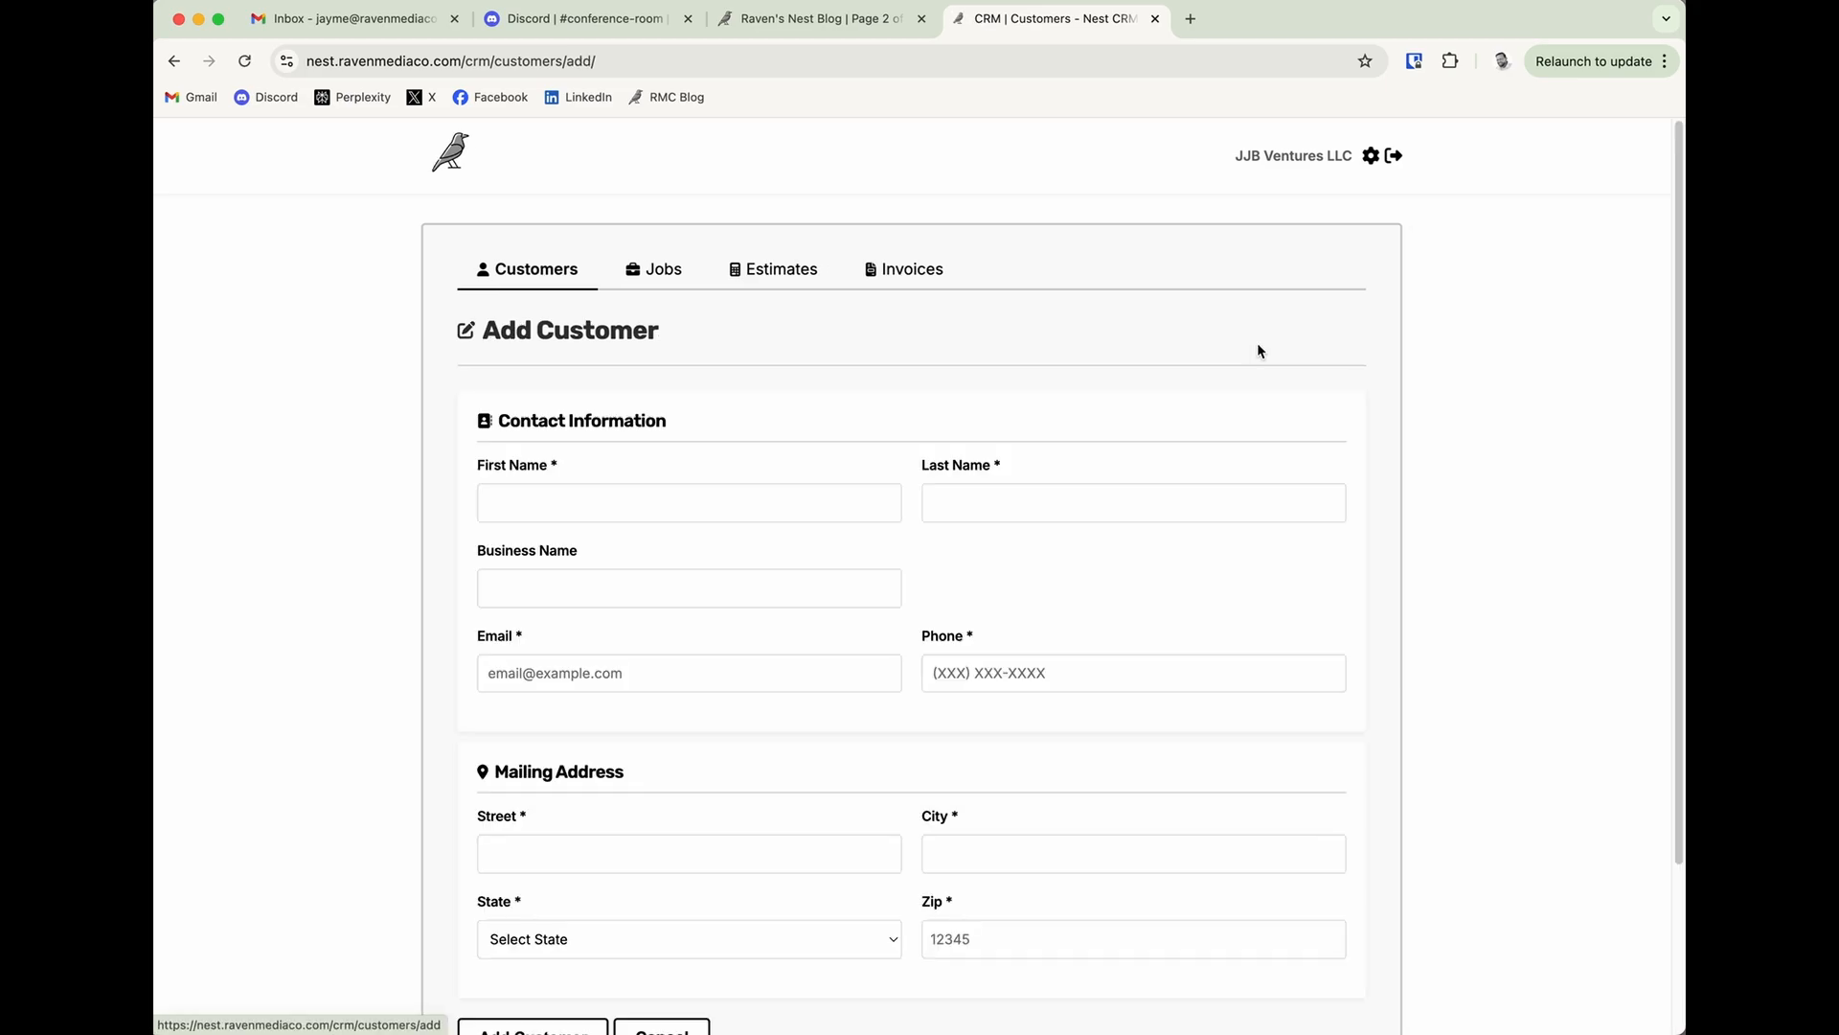
{"action": "left_click", "coordinate": [657, 505]}
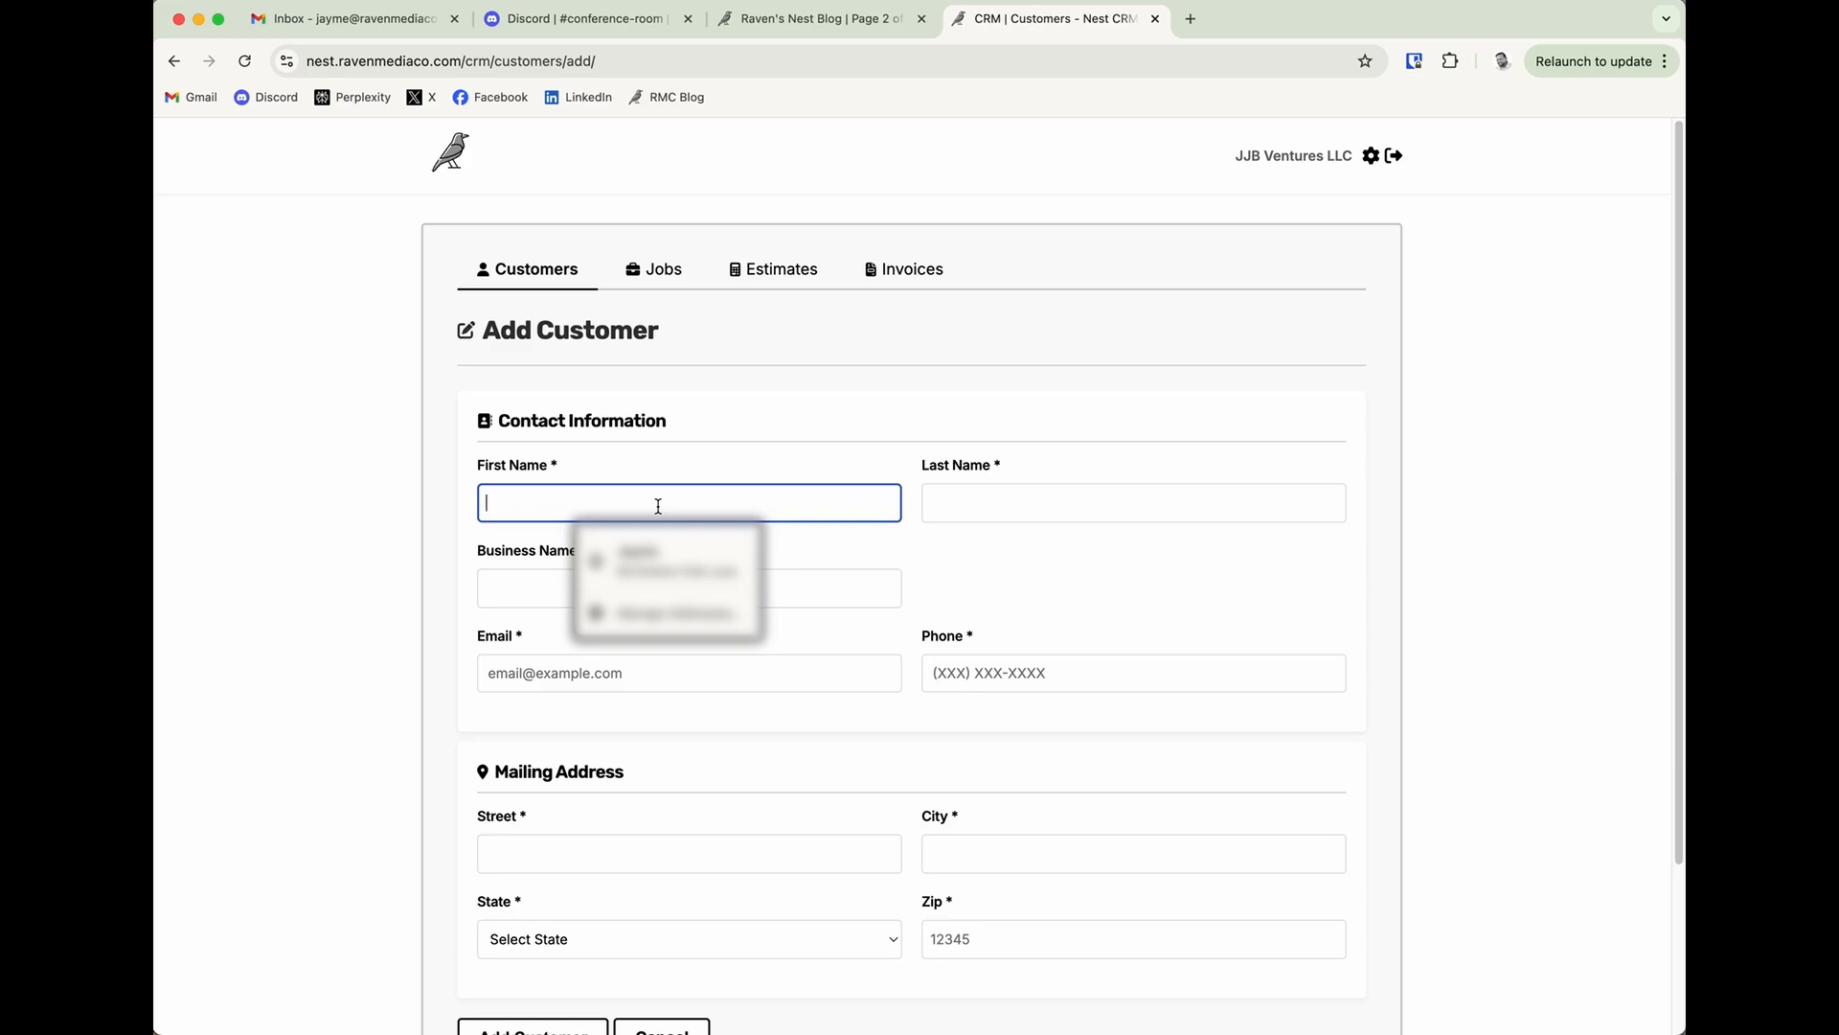
{"action": "key", "text": "Tab"}
{"action": "key", "text": "Tab"}
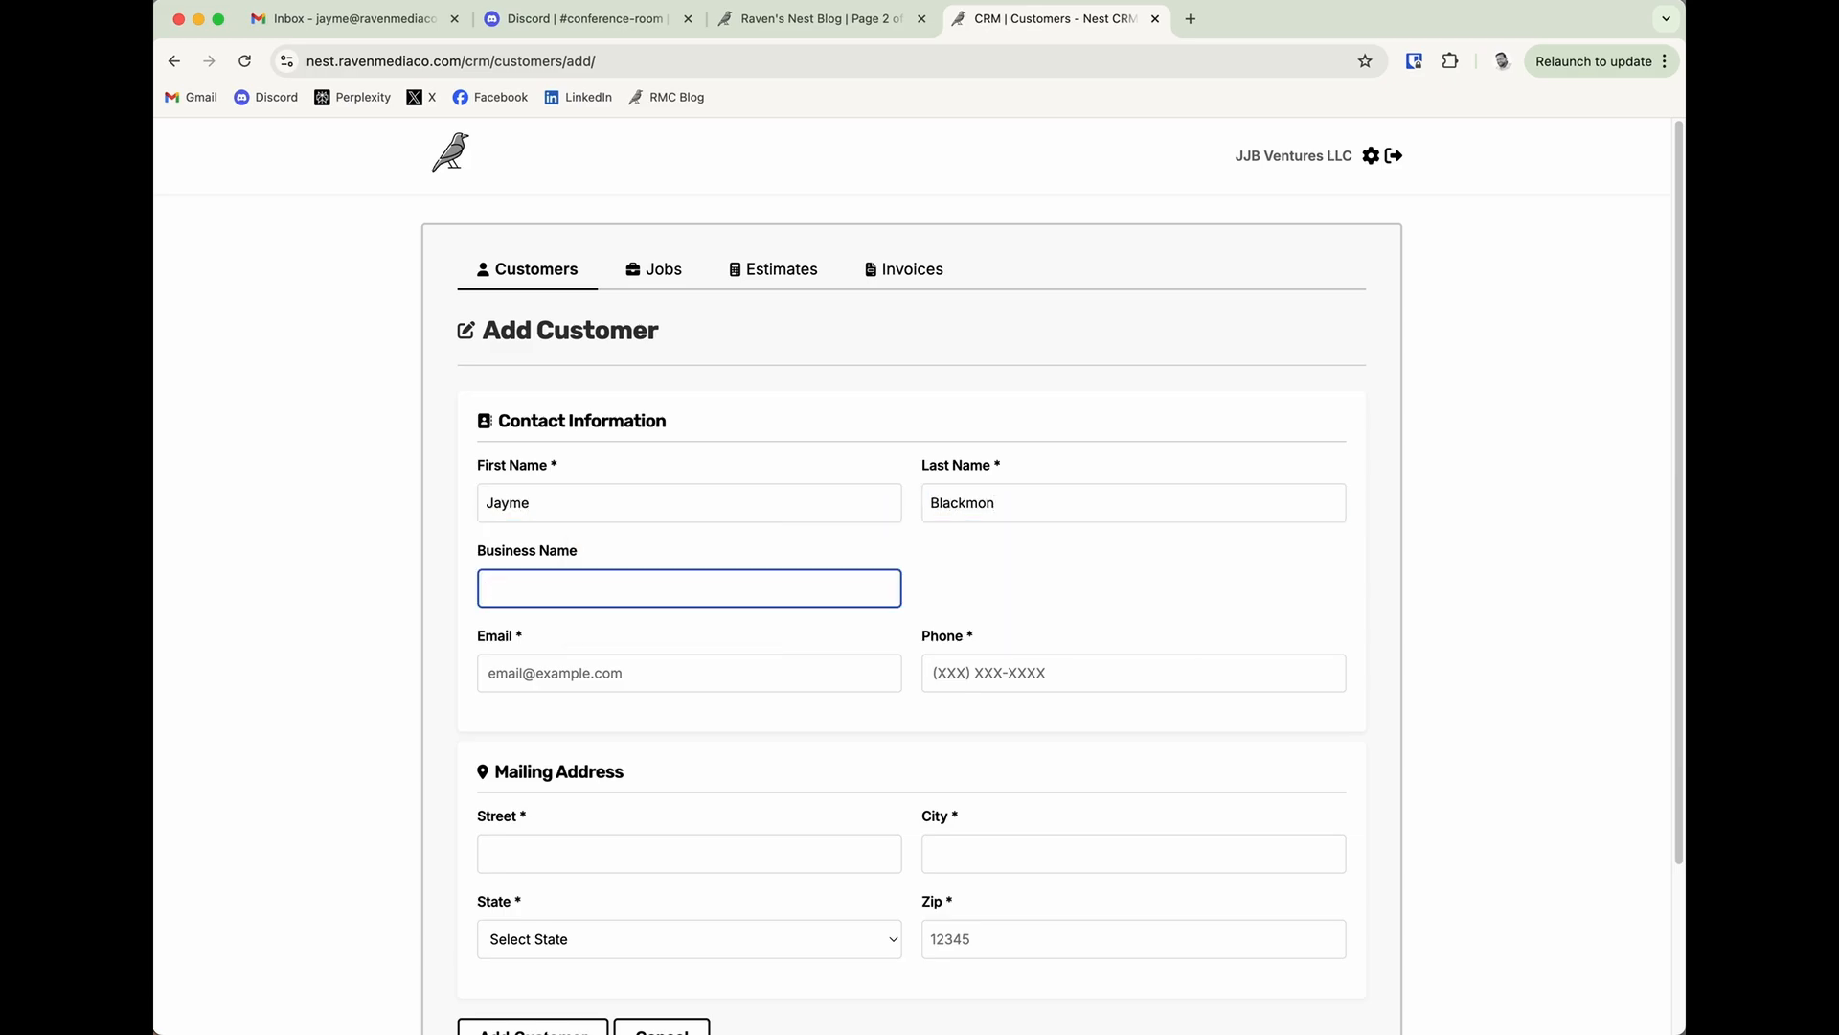
Leave the business name empty and enter the customer's email address and phone number.
{"action": "left_click", "coordinate": [634, 601]}
{"action": "left_click", "coordinate": [1029, 575]}
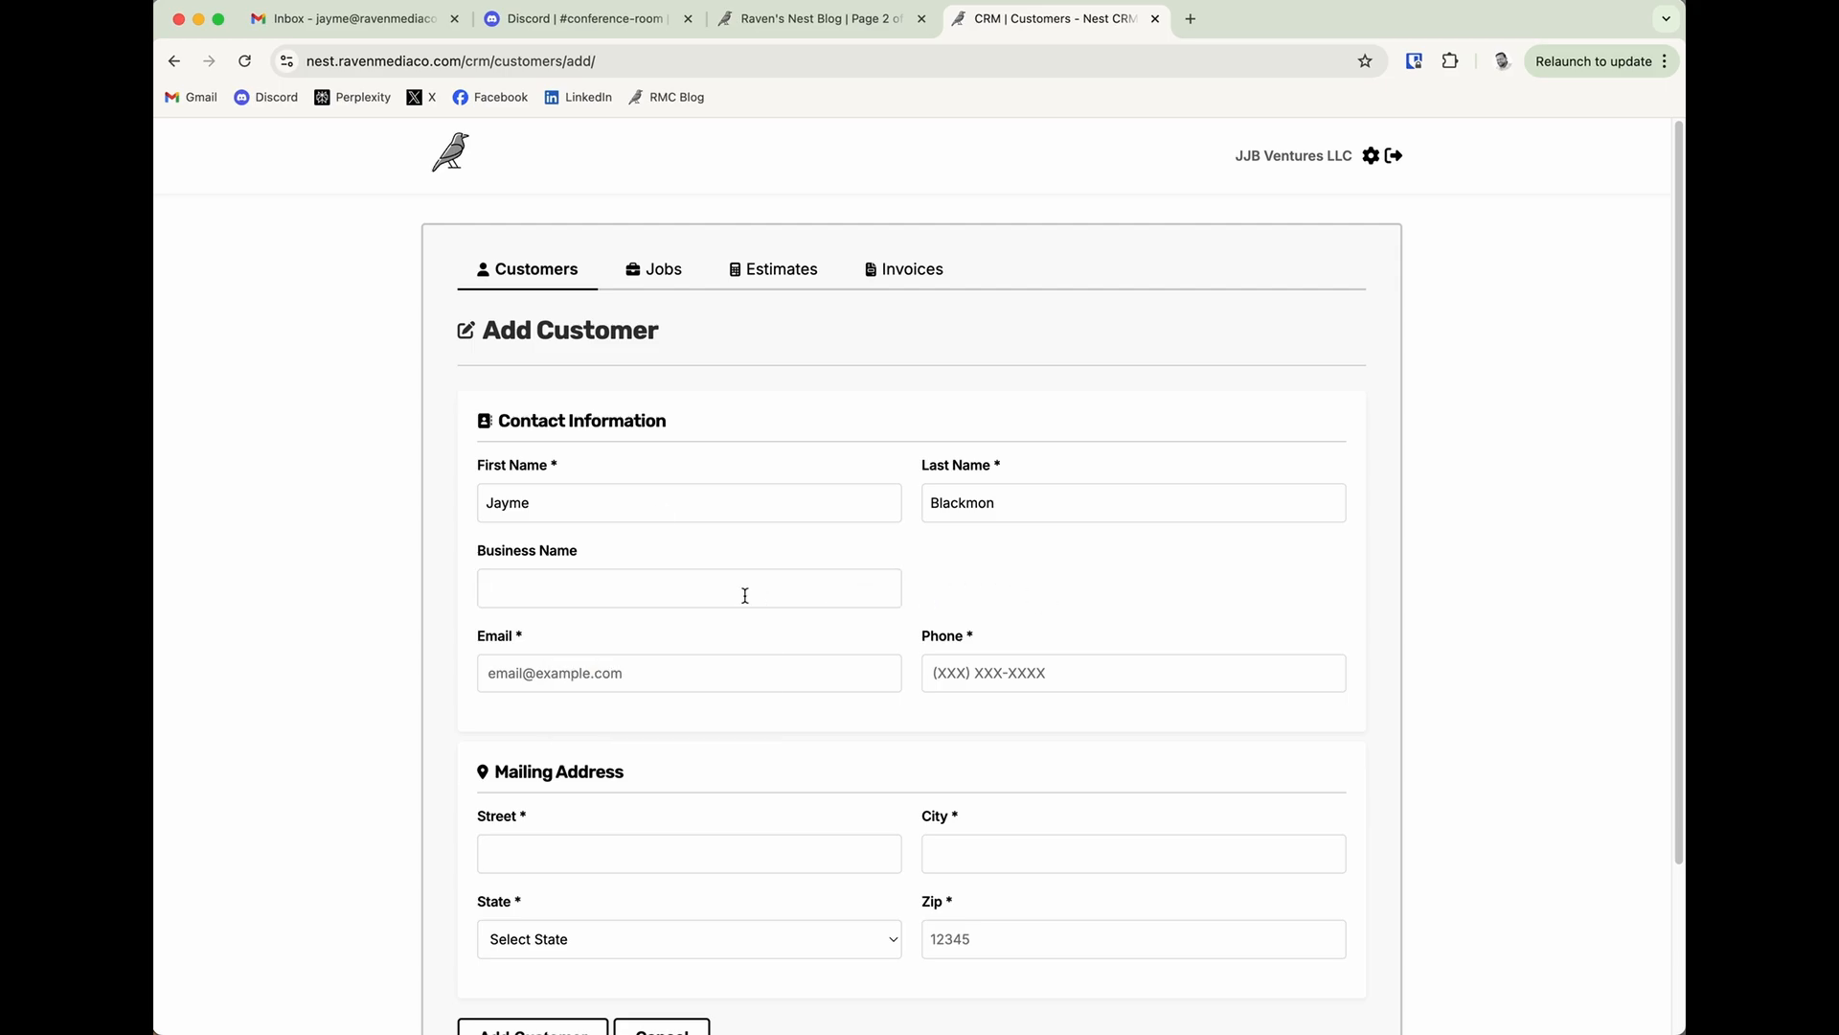
{"action": "left_click", "coordinate": [745, 595]}
{"action": "left_click", "coordinate": [1010, 587]}
{"action": "left_click", "coordinate": [711, 671]}
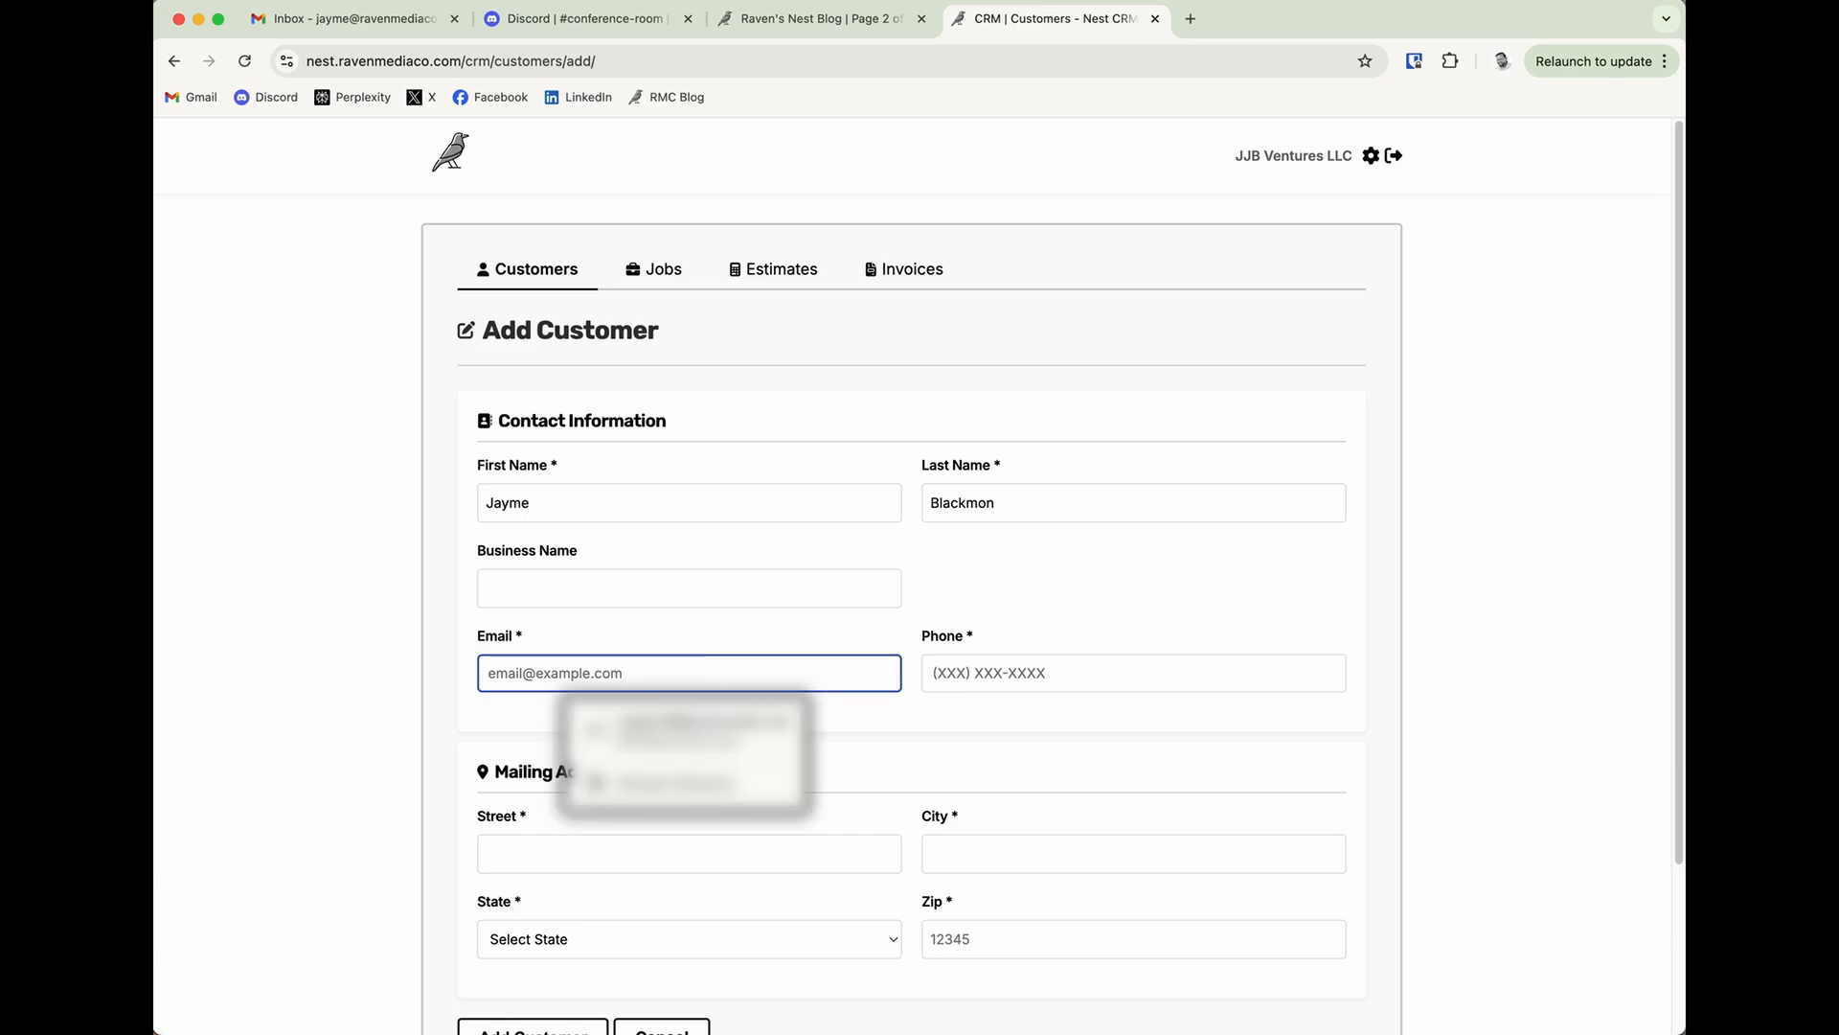
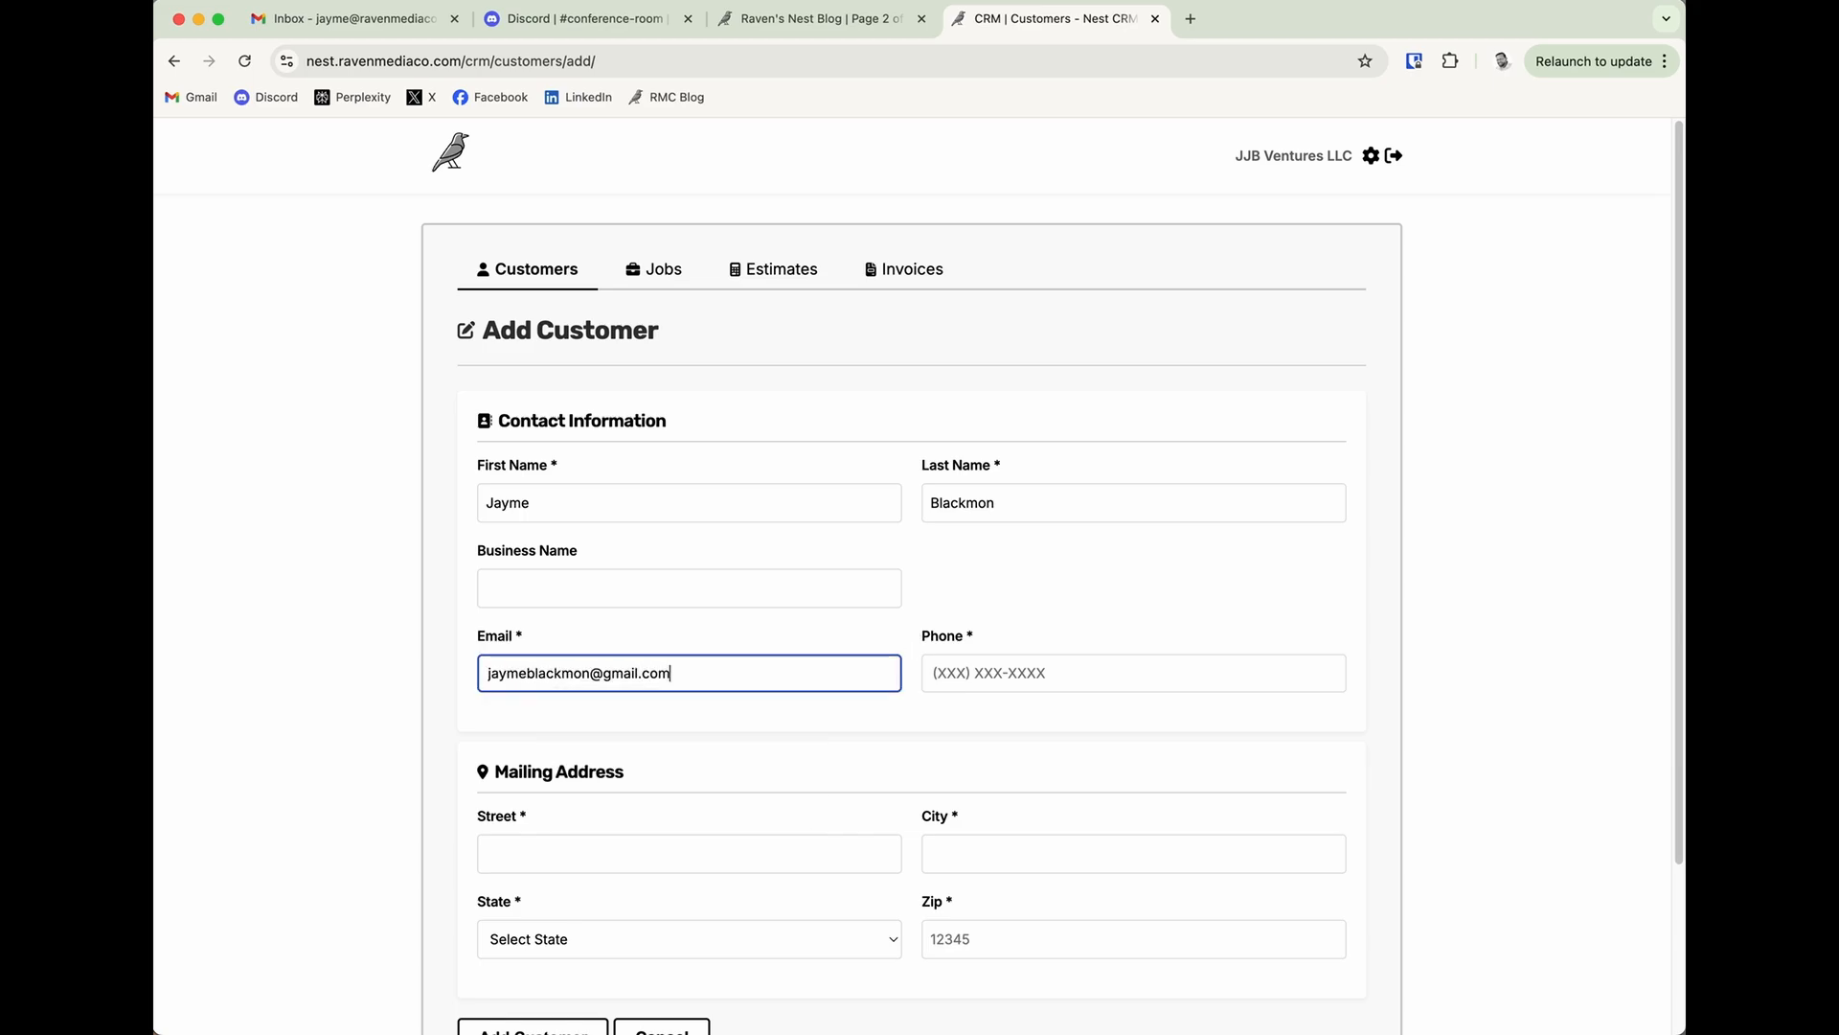
{"action": "key", "text": "Tab"}
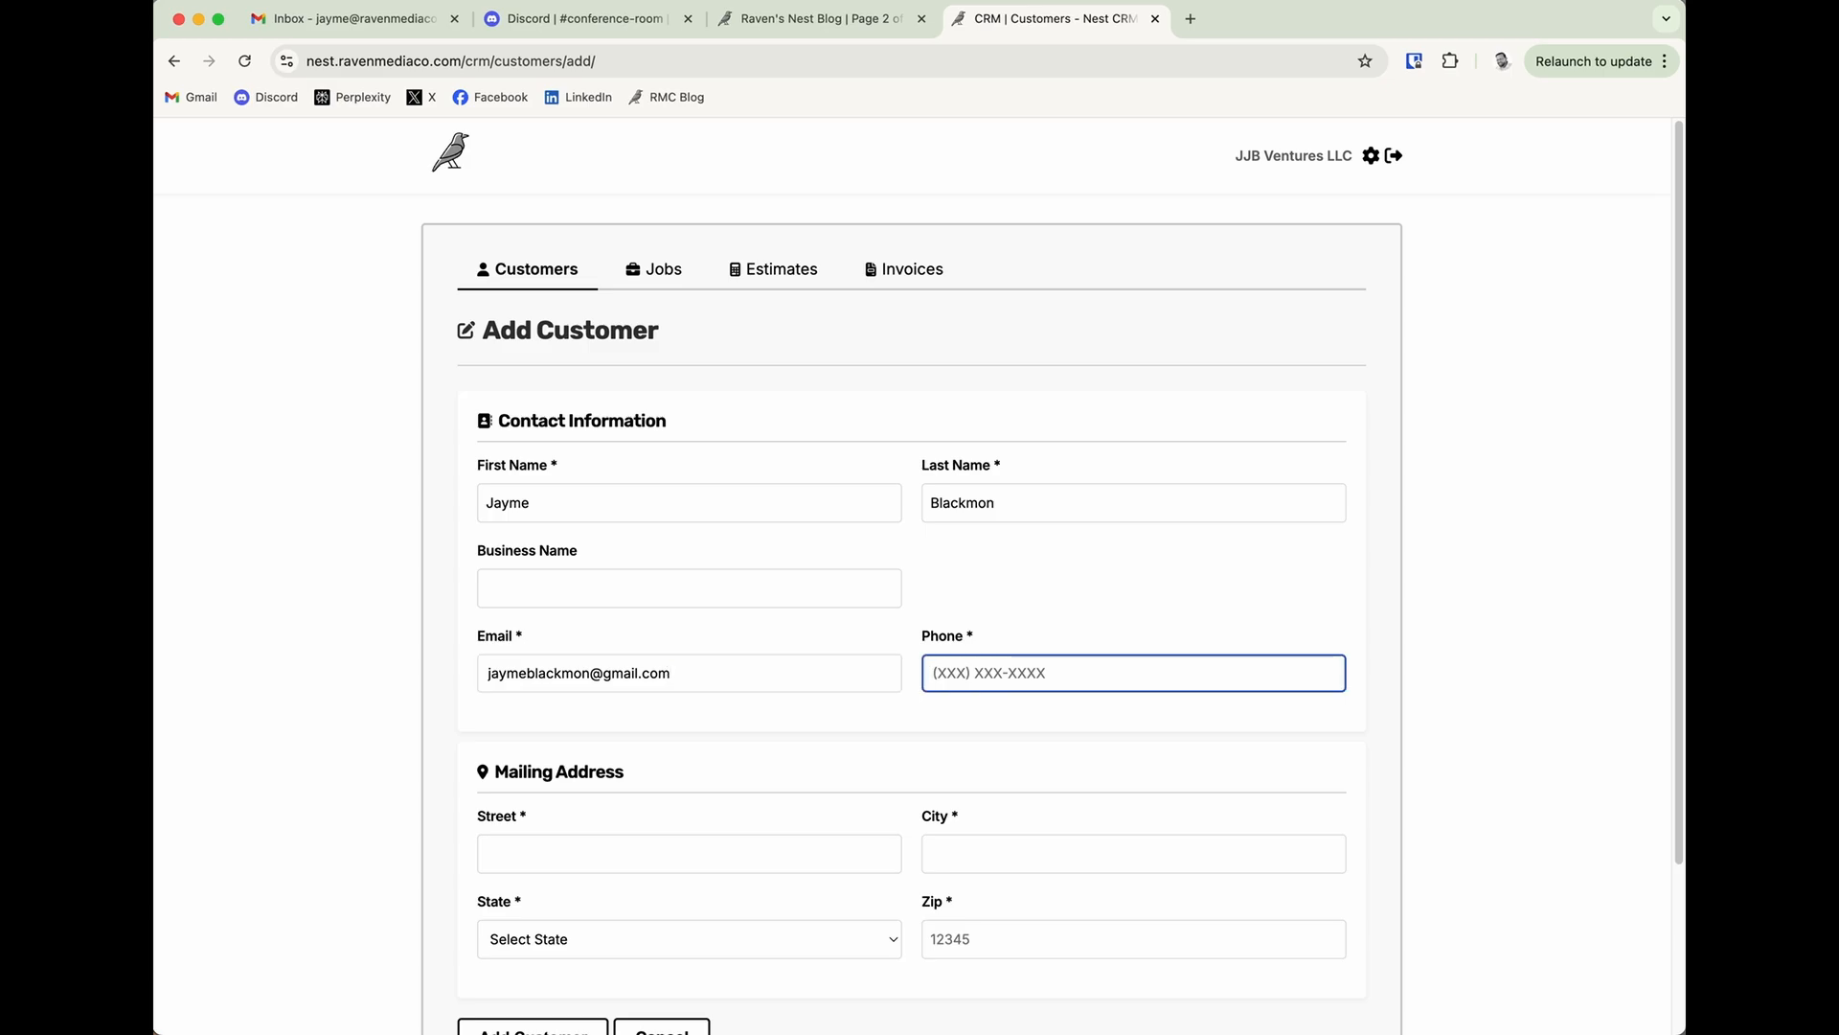
{"action": "type", "text": "9999999999"}
Fill in the customer's mailing address with street, city, state and zip code, and save the new customer.
{"action": "scroll", "coordinate": [560, 675], "scroll_direction": "down", "scroll_amount": 1}
{"action": "left_click", "coordinate": [565, 809]}
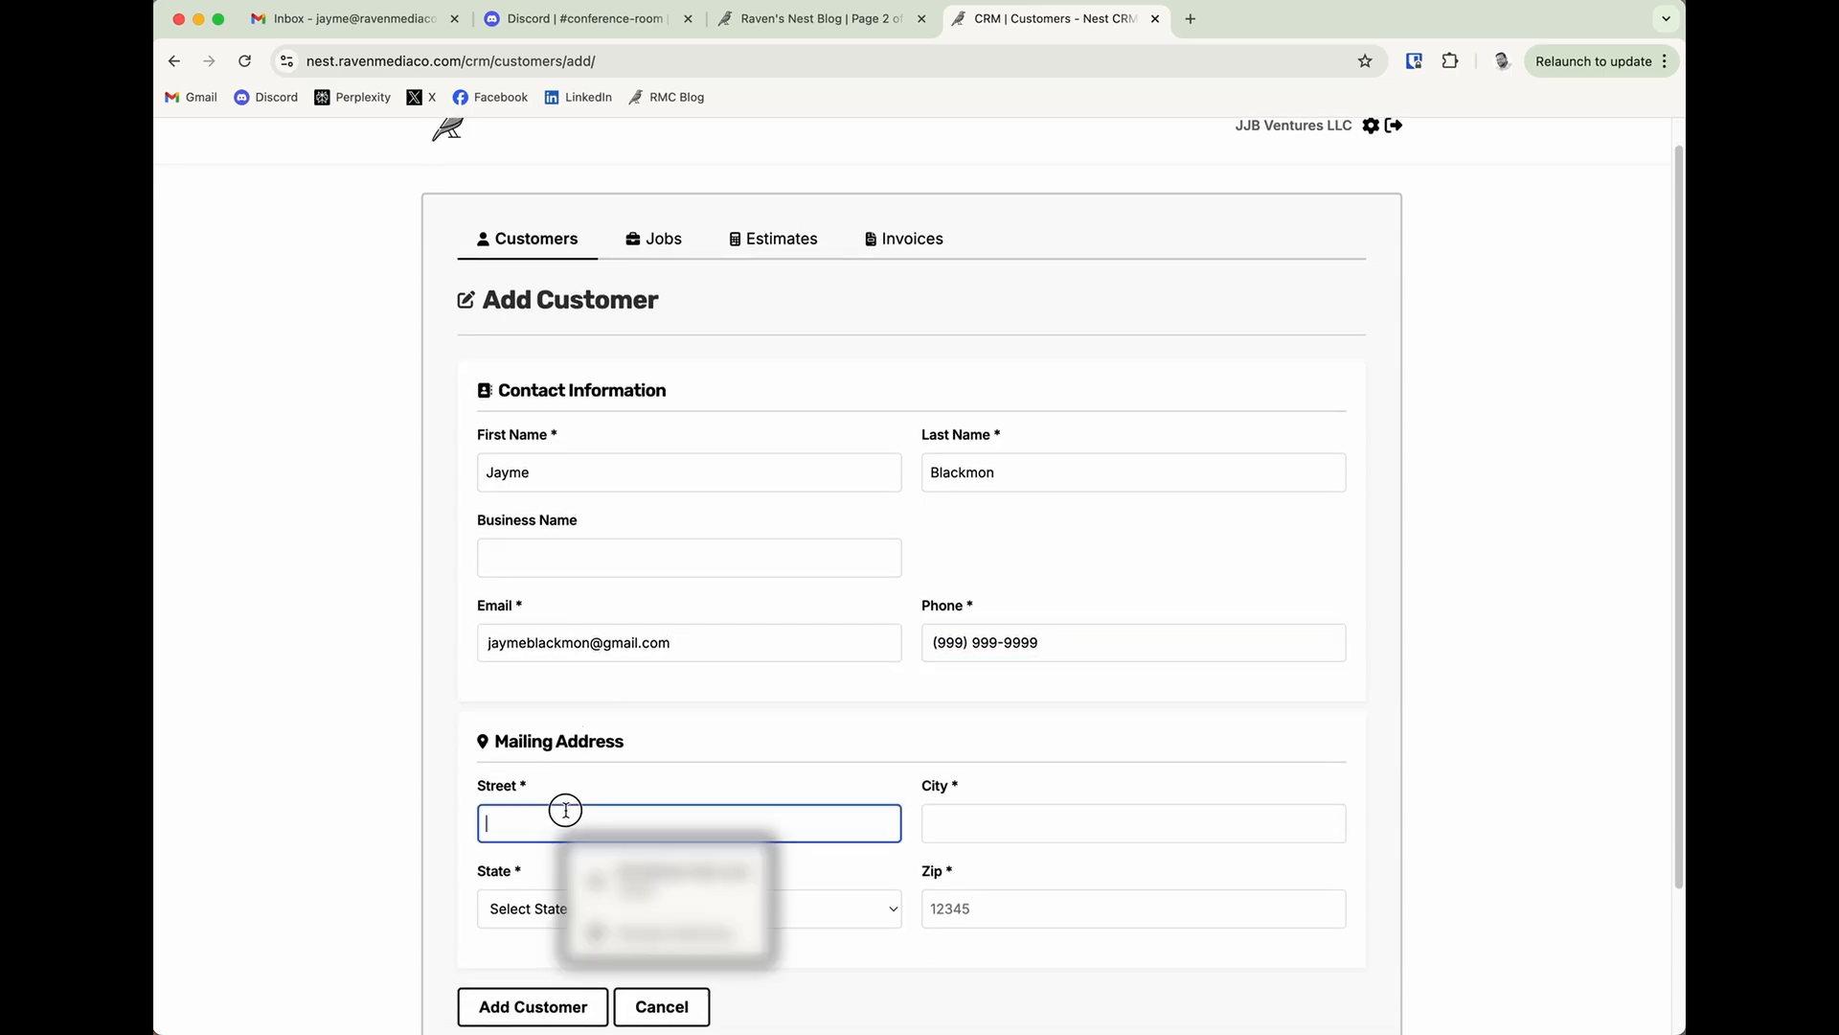
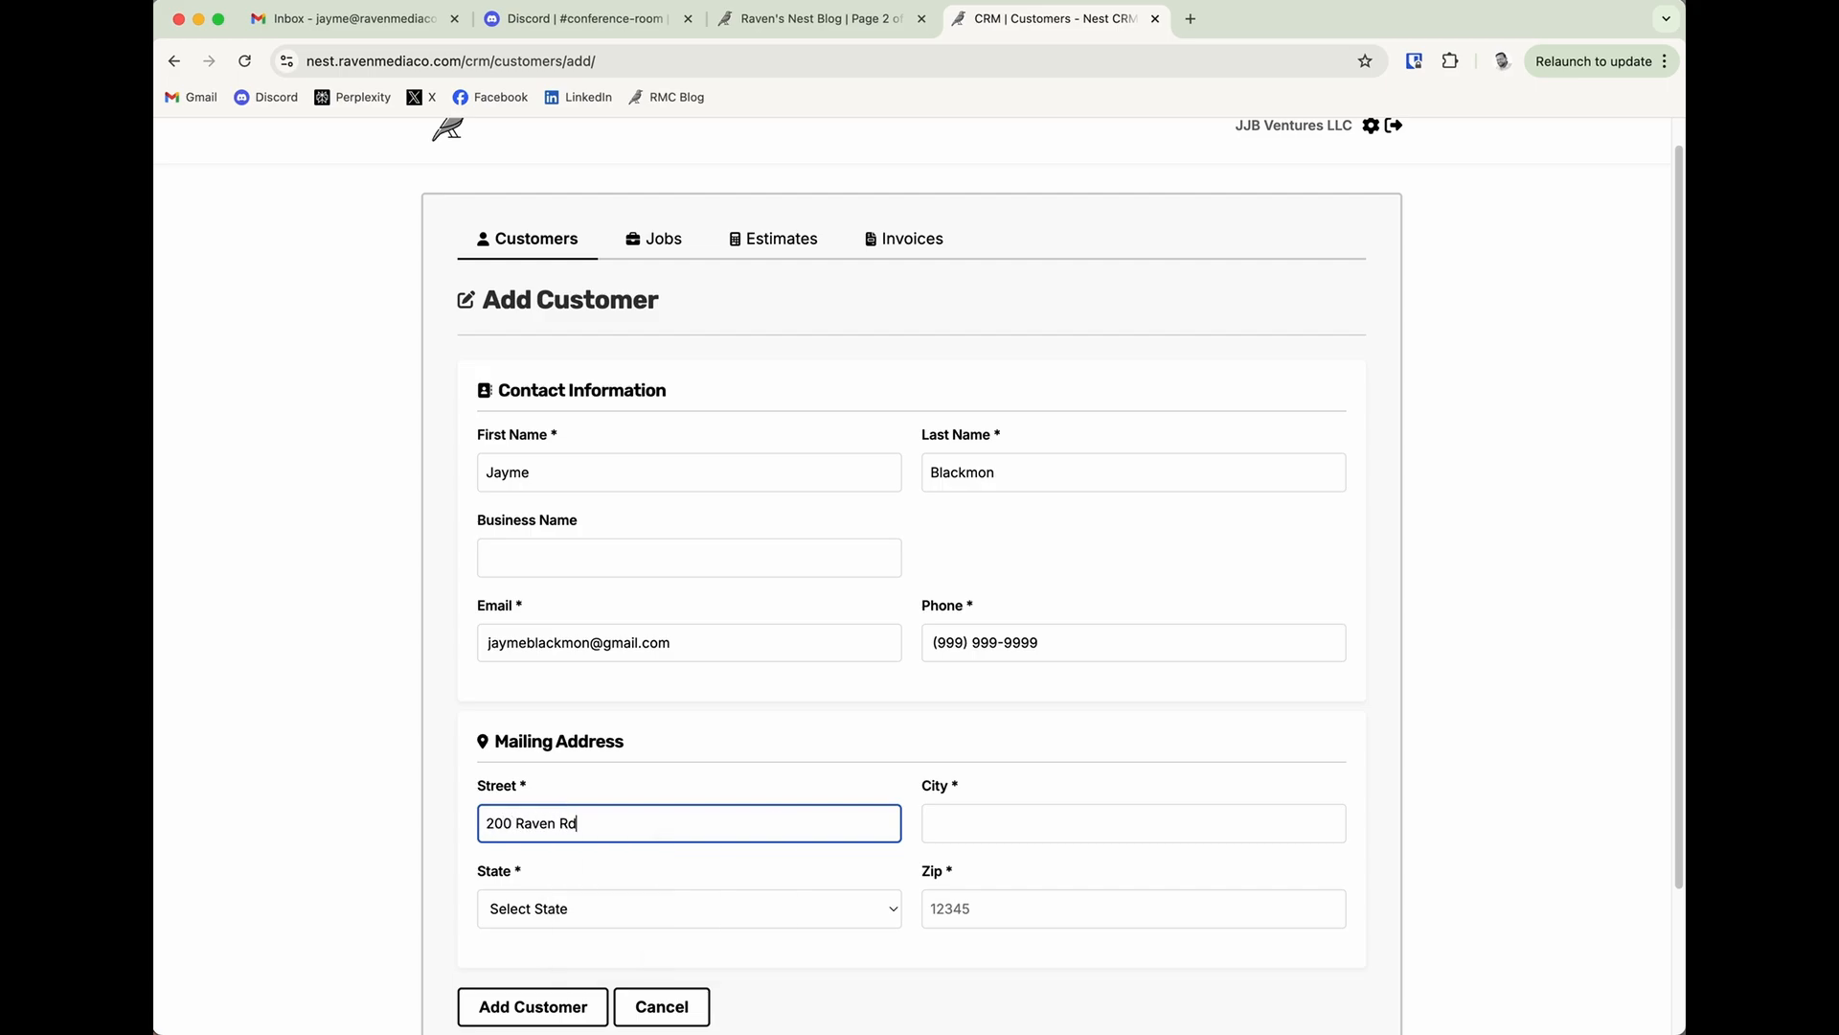
{"action": "key", "text": "Tab"}
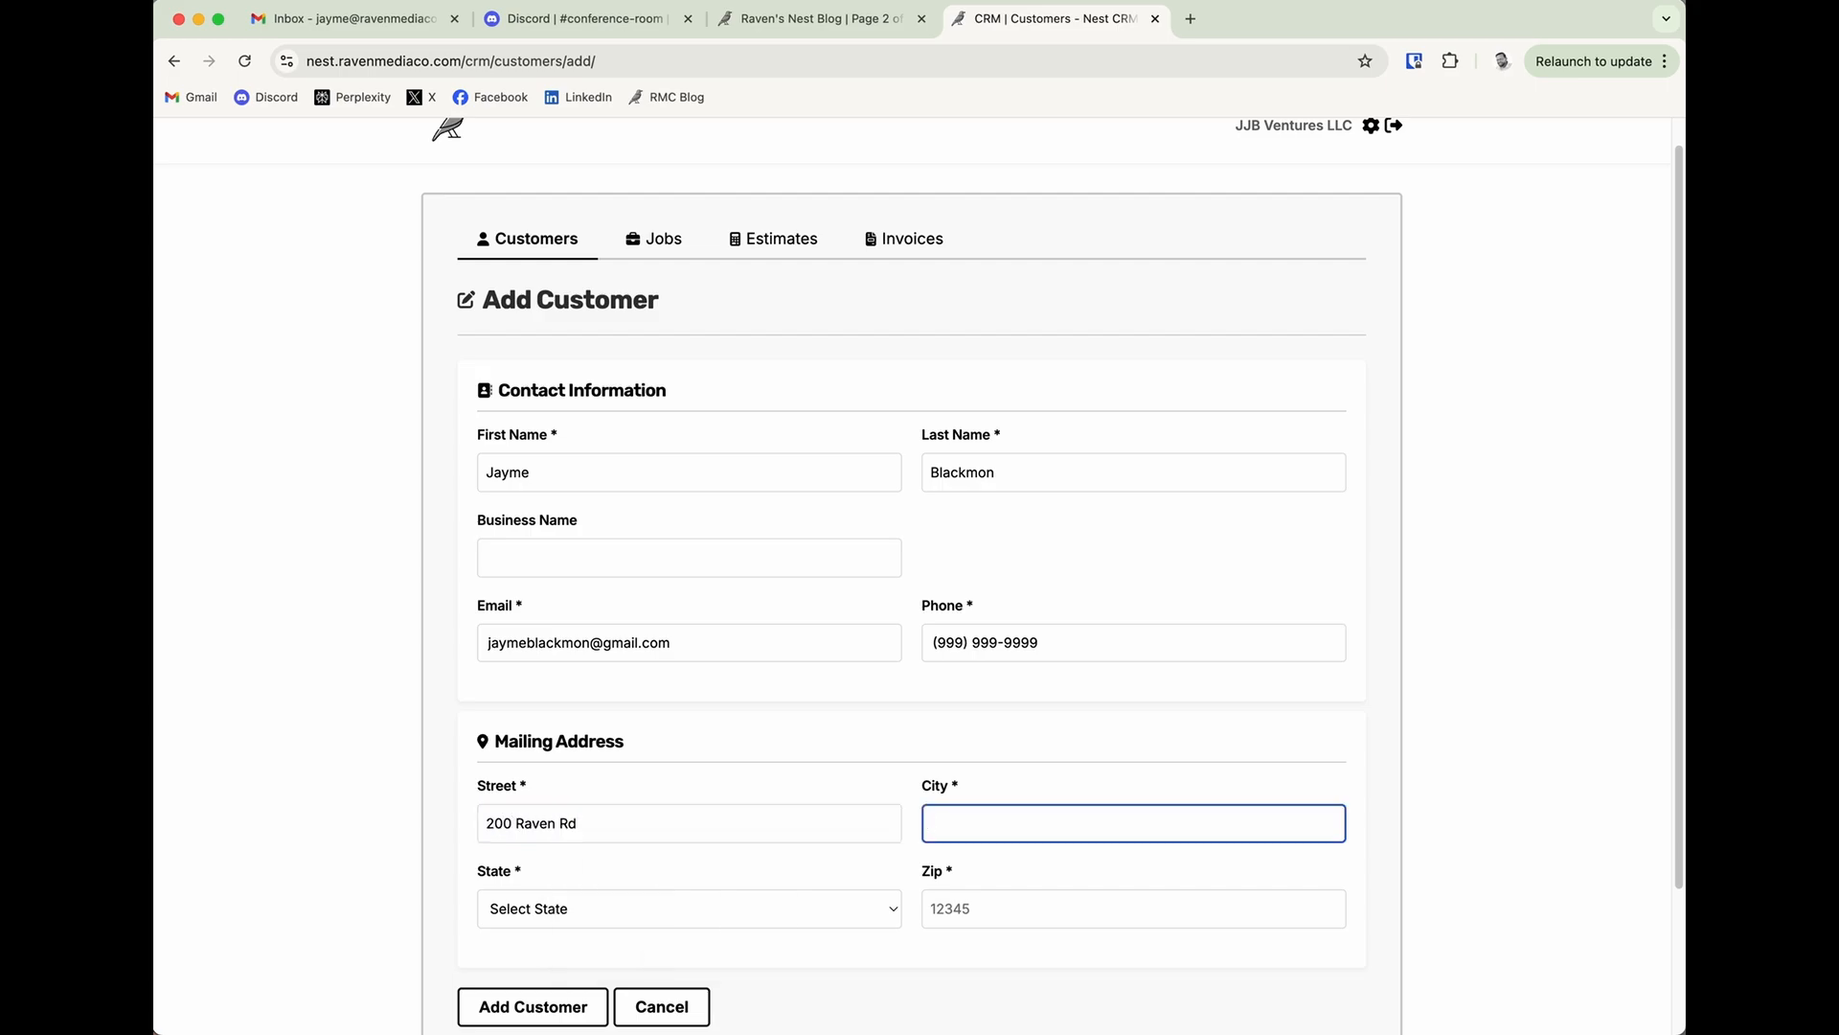
{"action": "type", "text": "Raleigh"}
{"action": "key", "text": "Tab"}
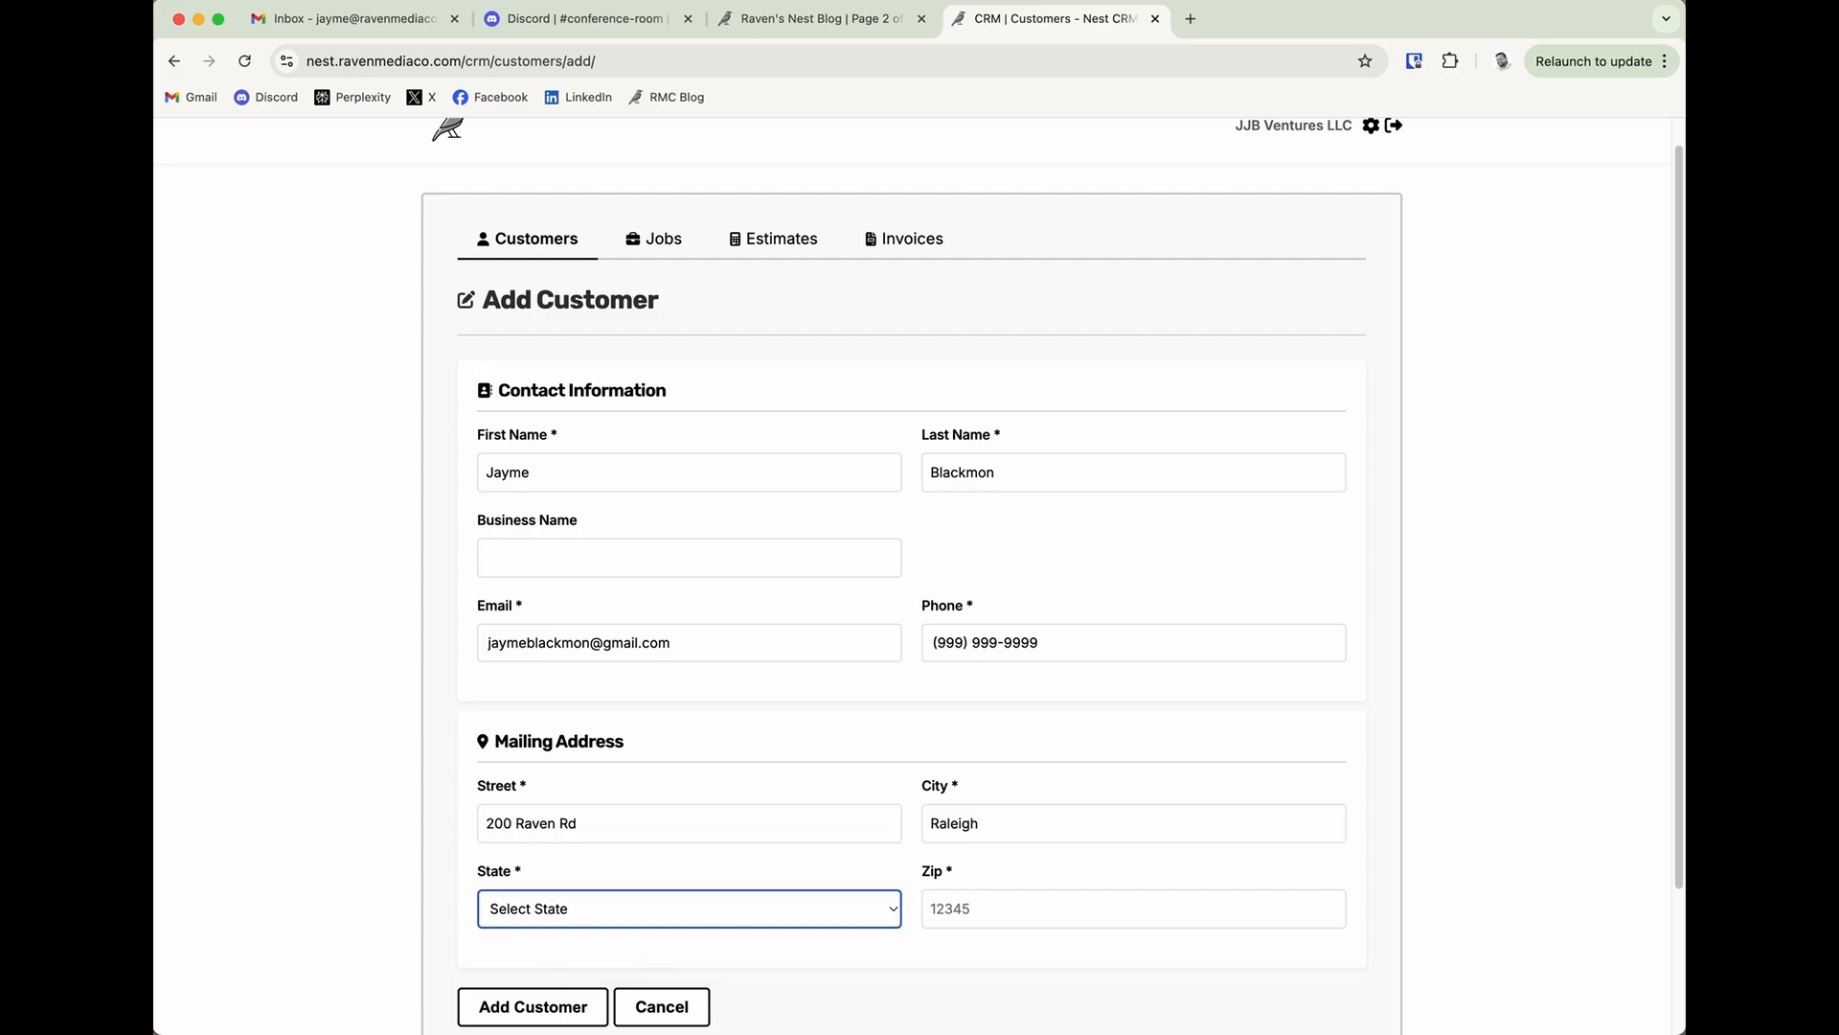
{"action": "type", "text": "nor"}
{"action": "key", "text": "Tab"}
{"action": "type", "text": "2788"}
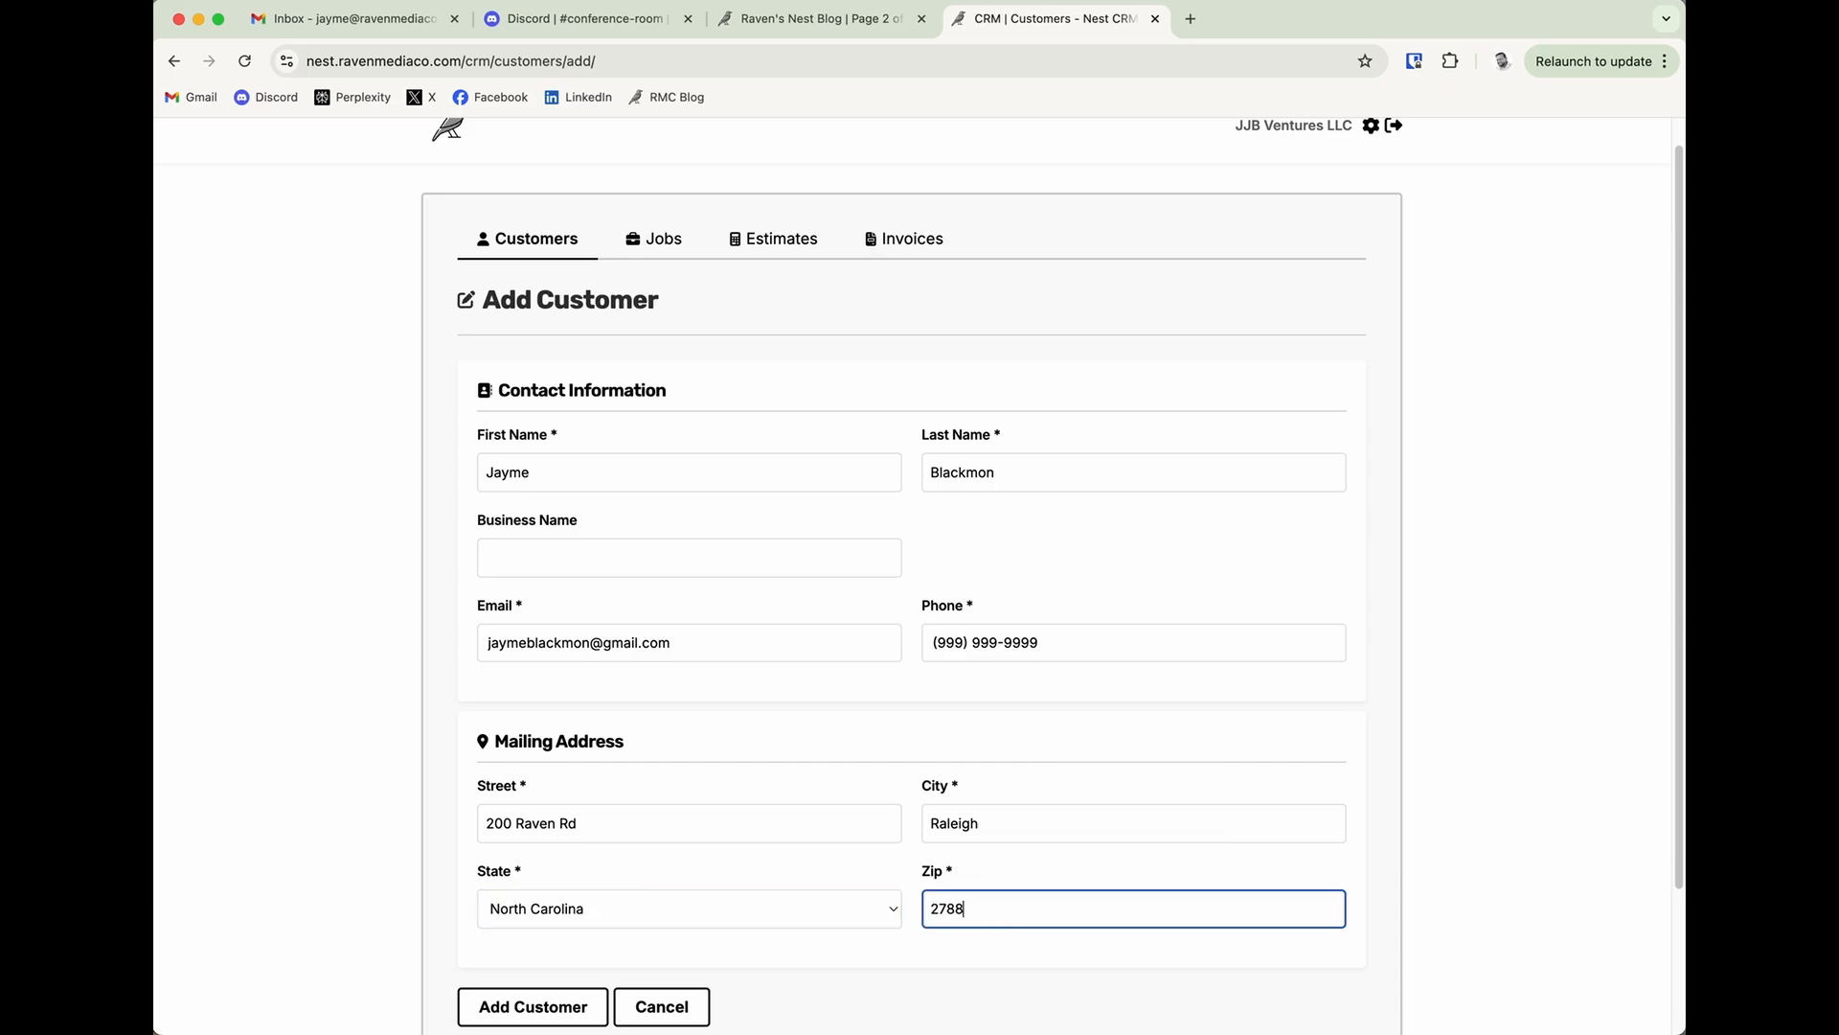
{"action": "scroll", "coordinate": [1386, 774], "scroll_direction": "down", "scroll_amount": 3}
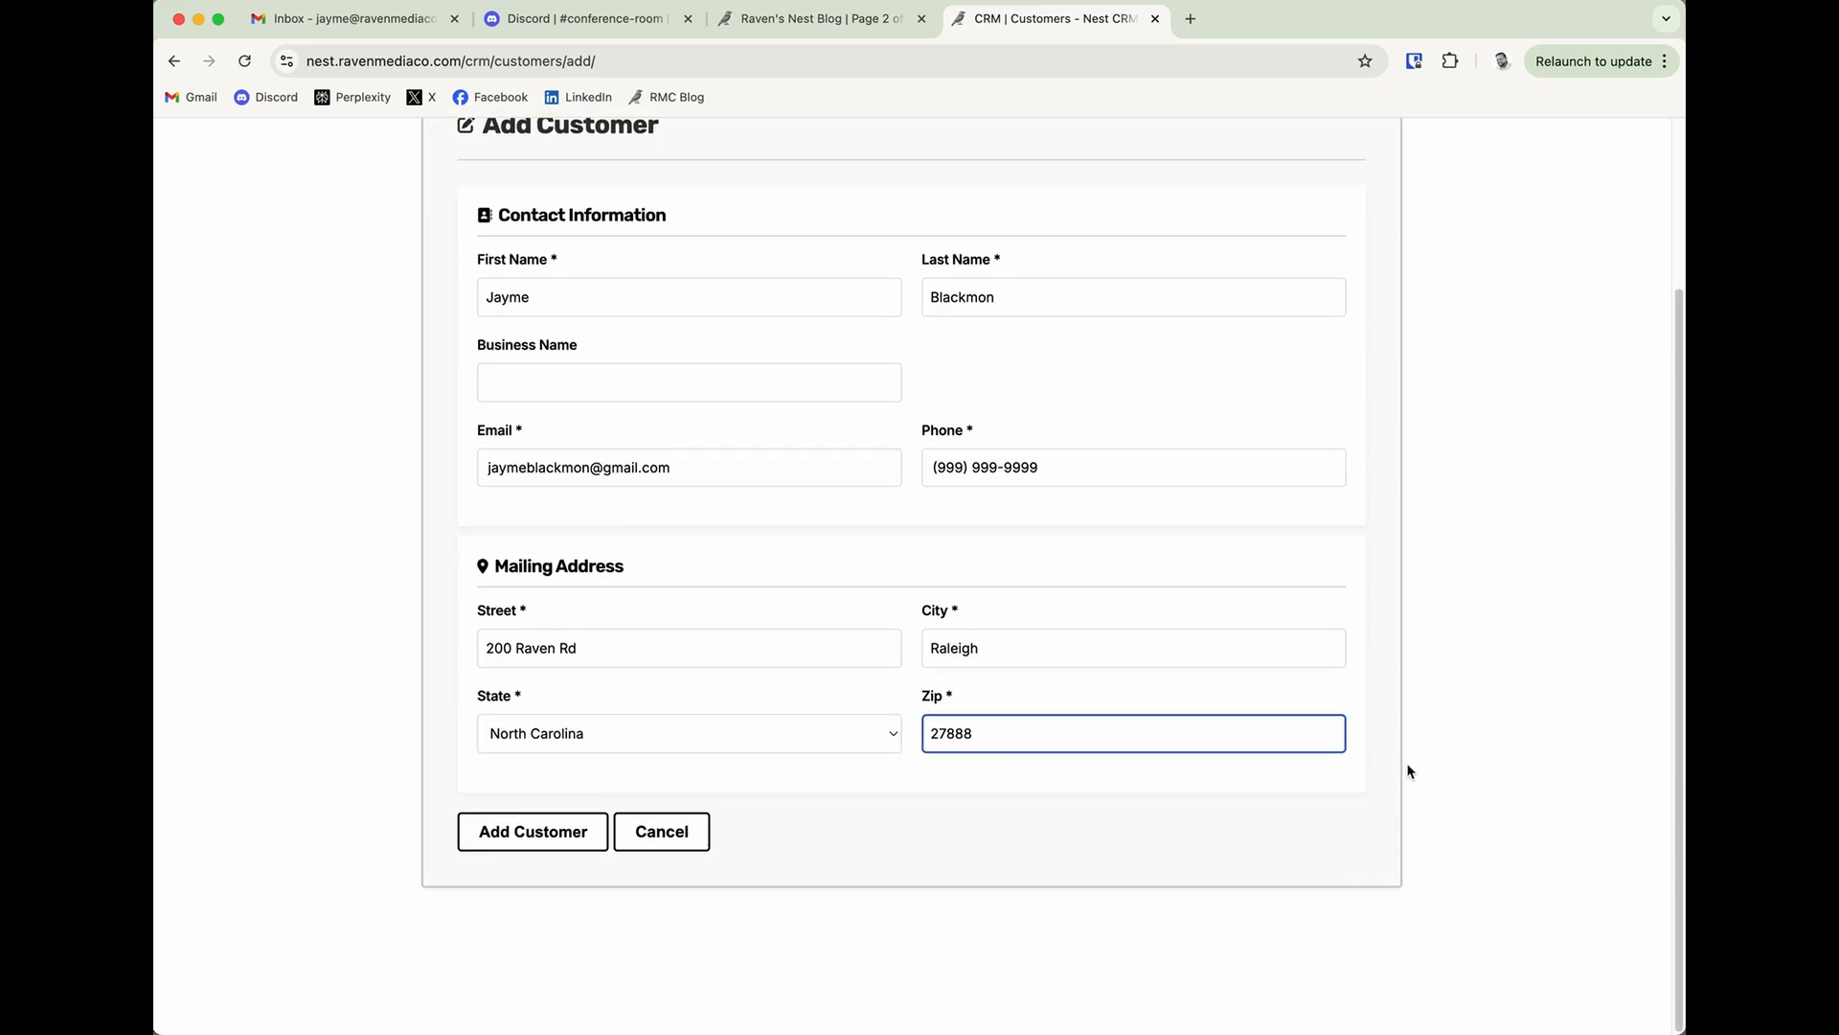
{"action": "left_click", "coordinate": [579, 844]}
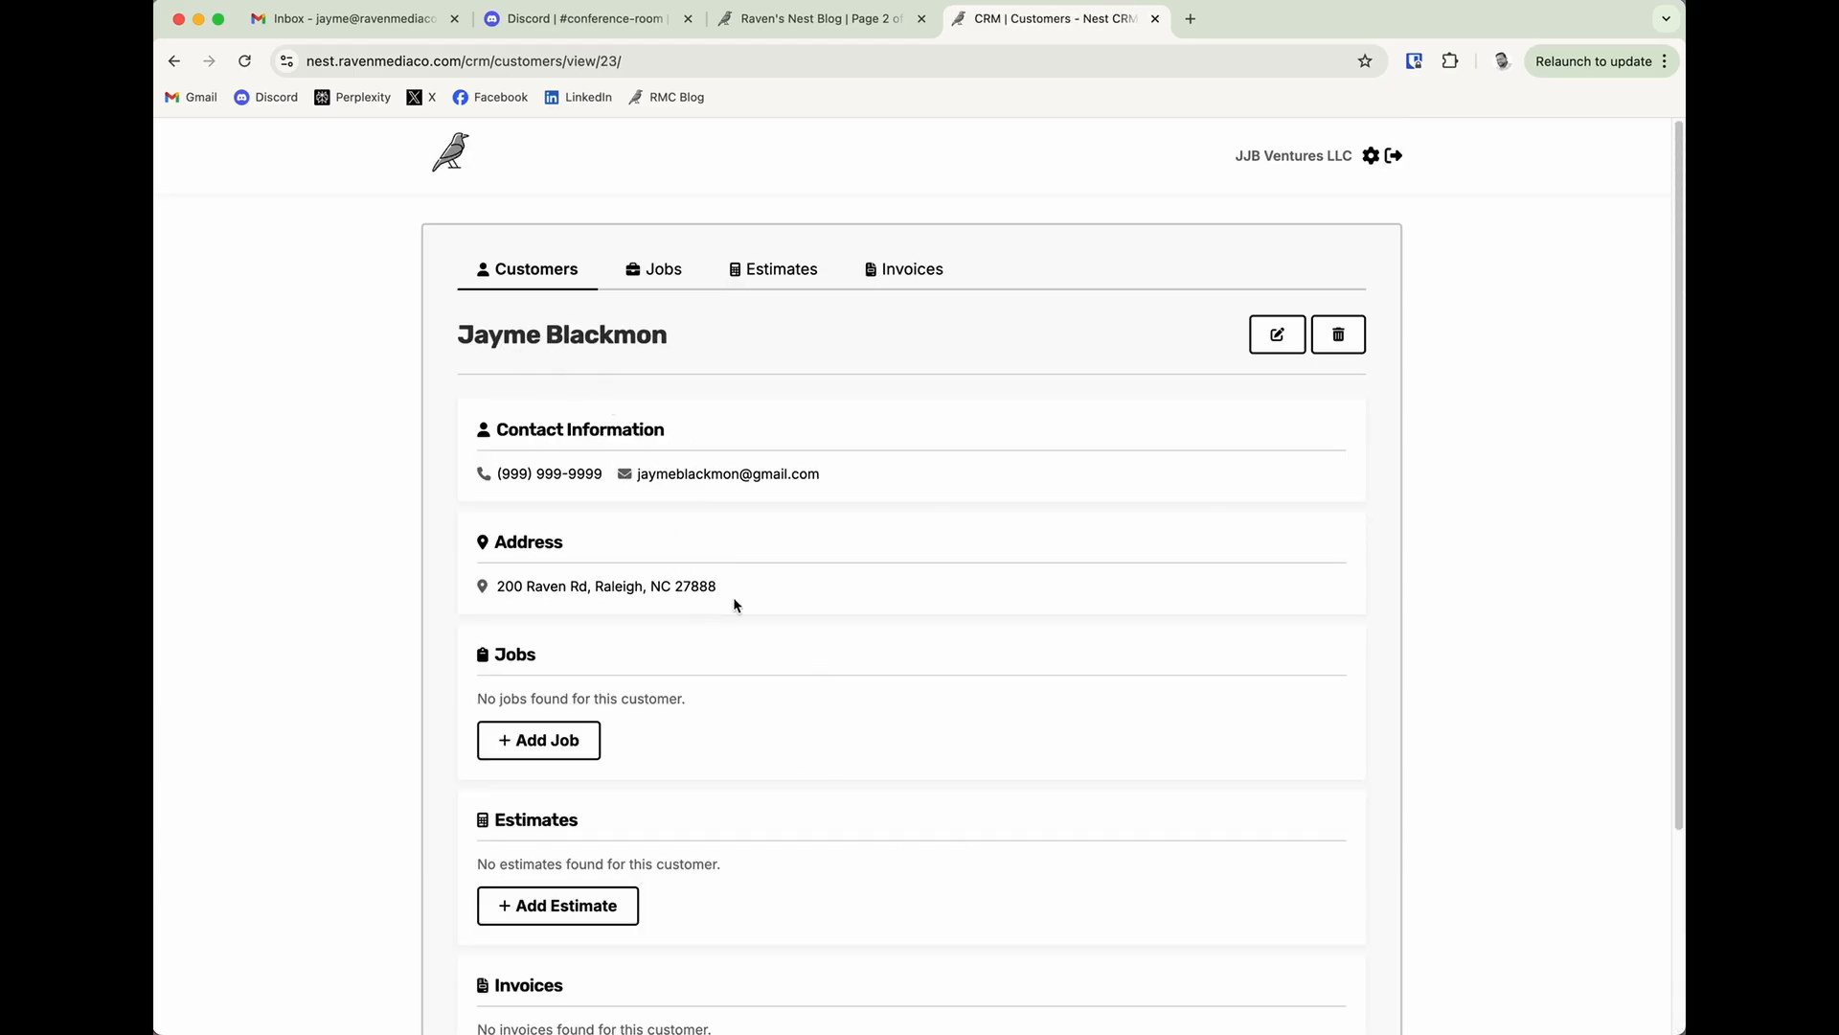
Review the new customer's record, from the contact information to the jobs, estimates and invoices sections.
{"action": "scroll", "coordinate": [734, 604], "scroll_direction": "down", "scroll_amount": 3}
{"action": "scroll", "coordinate": [747, 604], "scroll_direction": "up", "scroll_amount": 3}
{"action": "scroll", "coordinate": [710, 742], "scroll_direction": "down", "scroll_amount": 3}
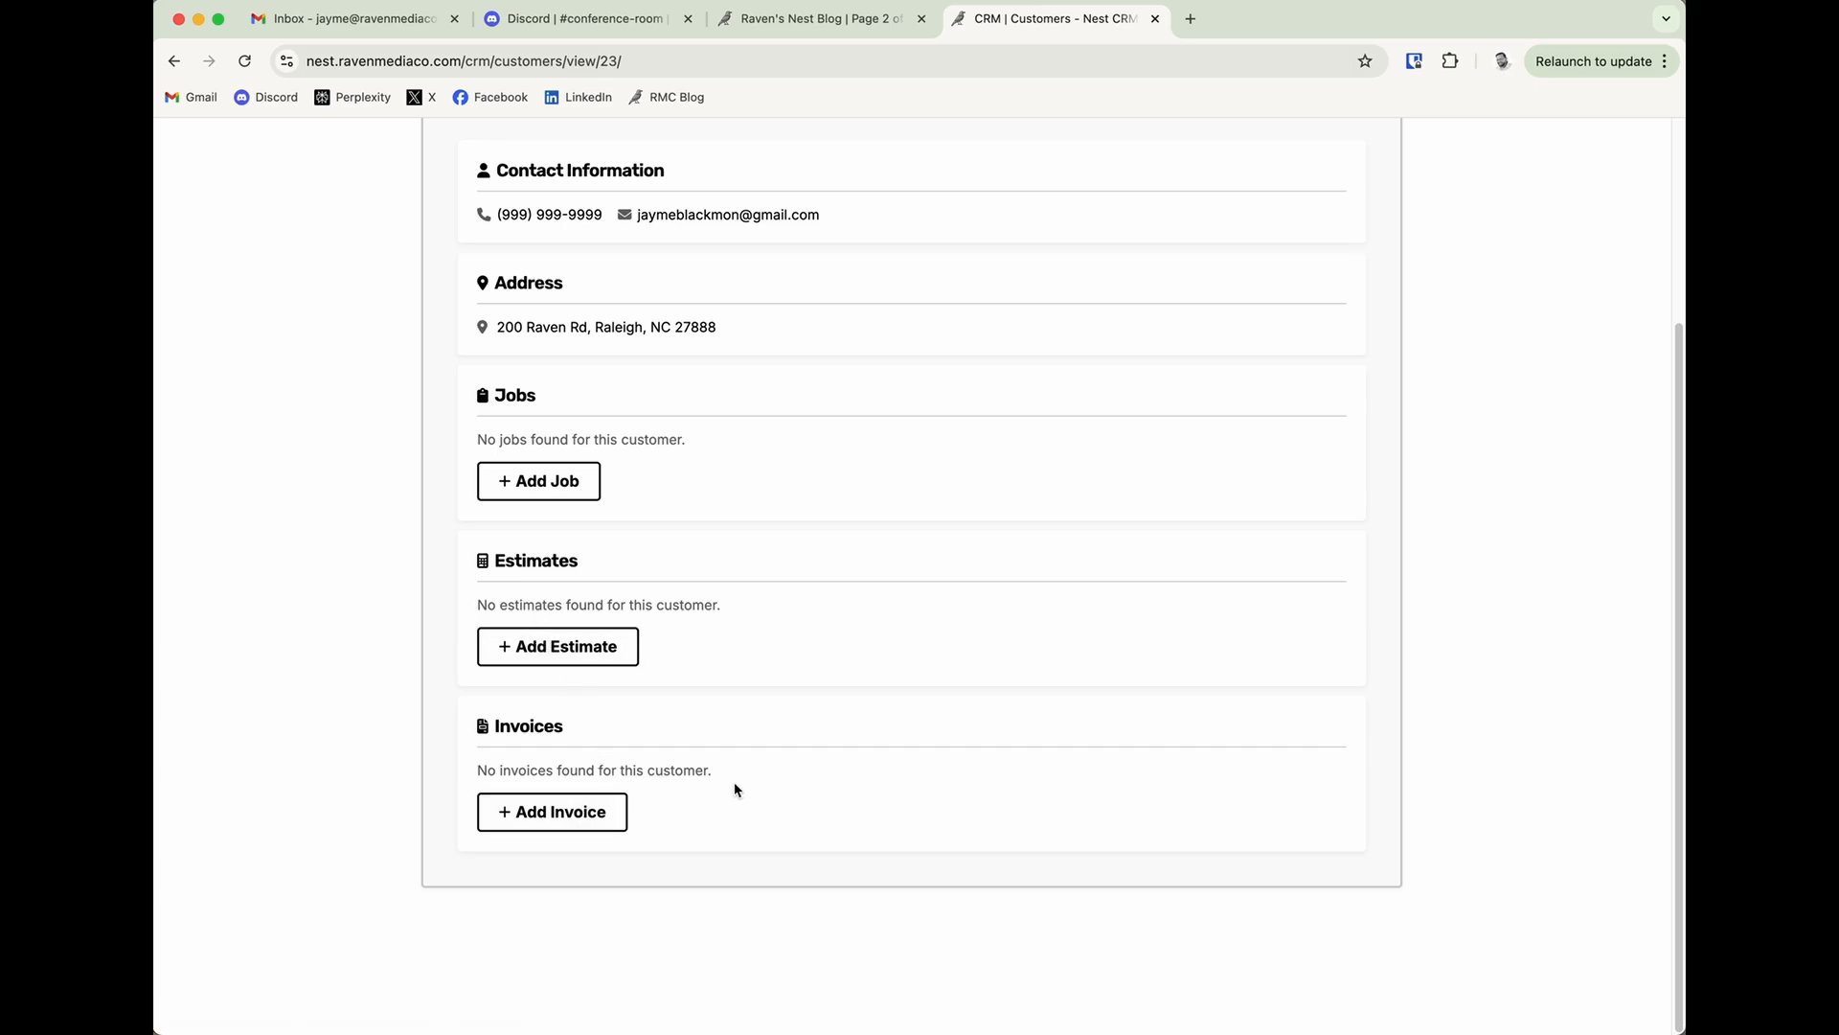
{"action": "scroll", "coordinate": [838, 792], "scroll_direction": "up", "scroll_amount": 3}
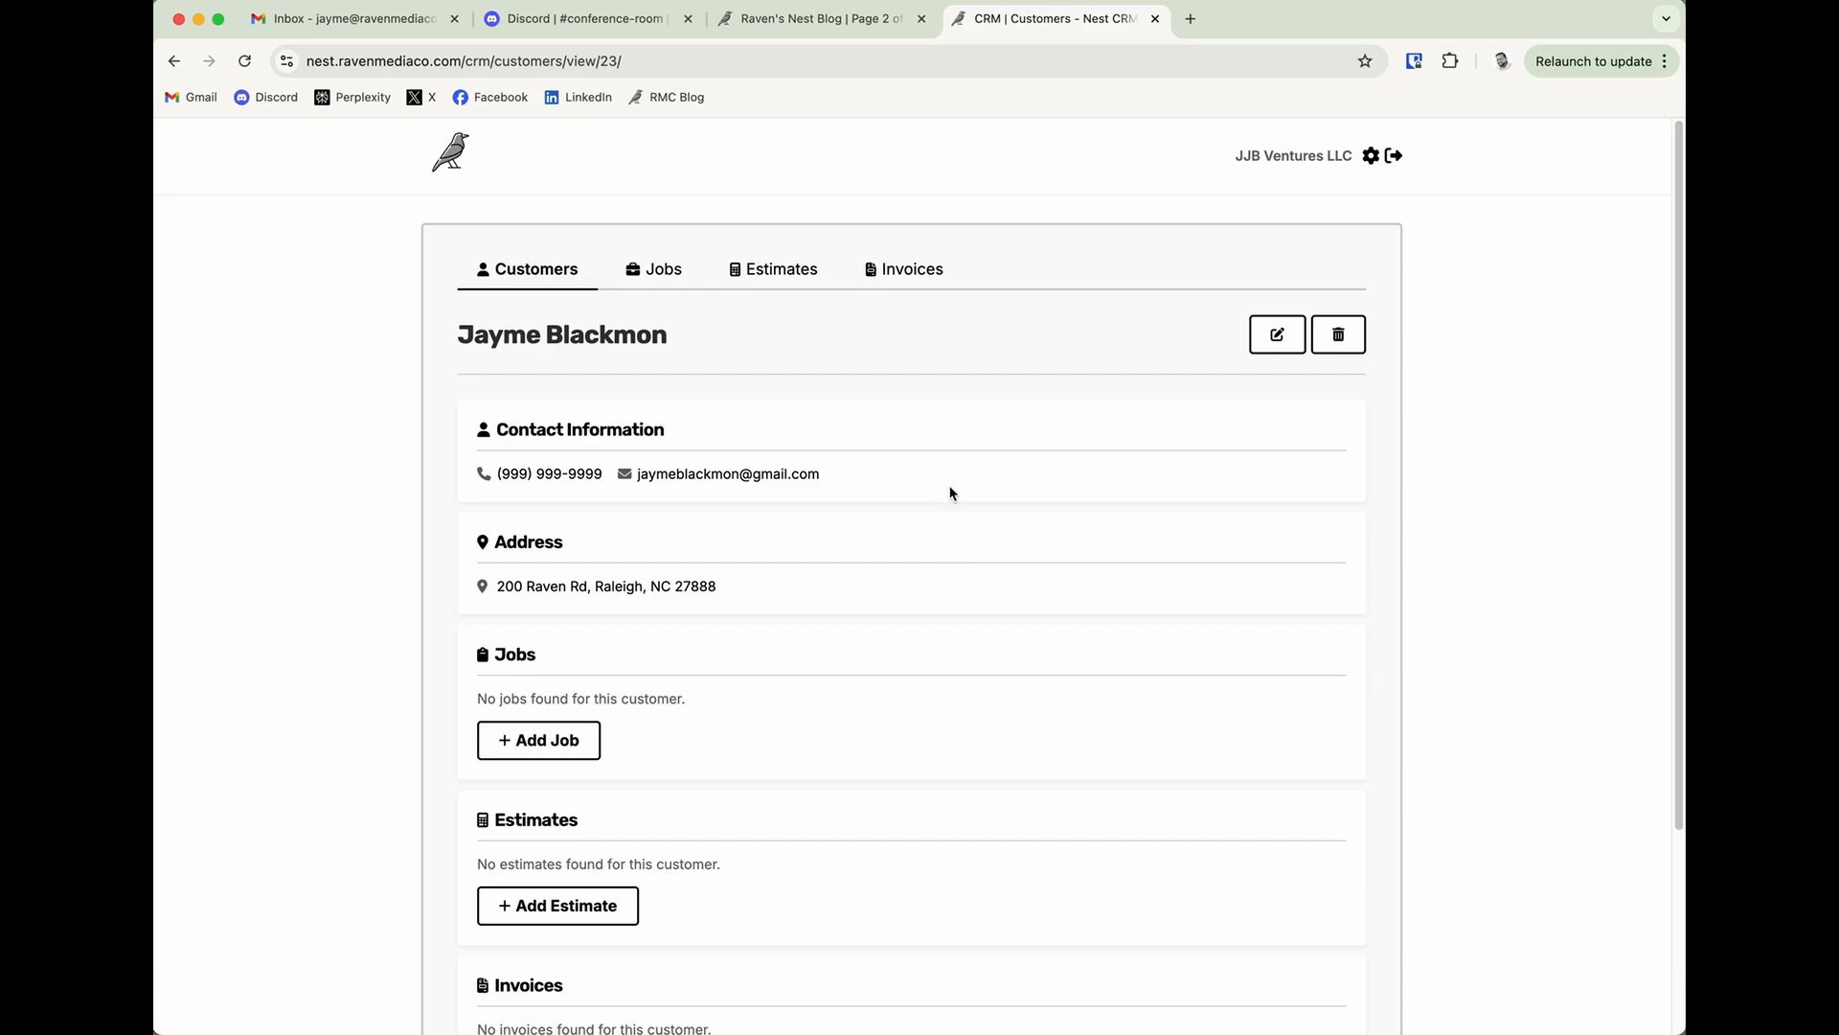
Examine the payment status and job status filter options for the customer list, and reopen the customer's record.
{"action": "left_click", "coordinate": [549, 287]}
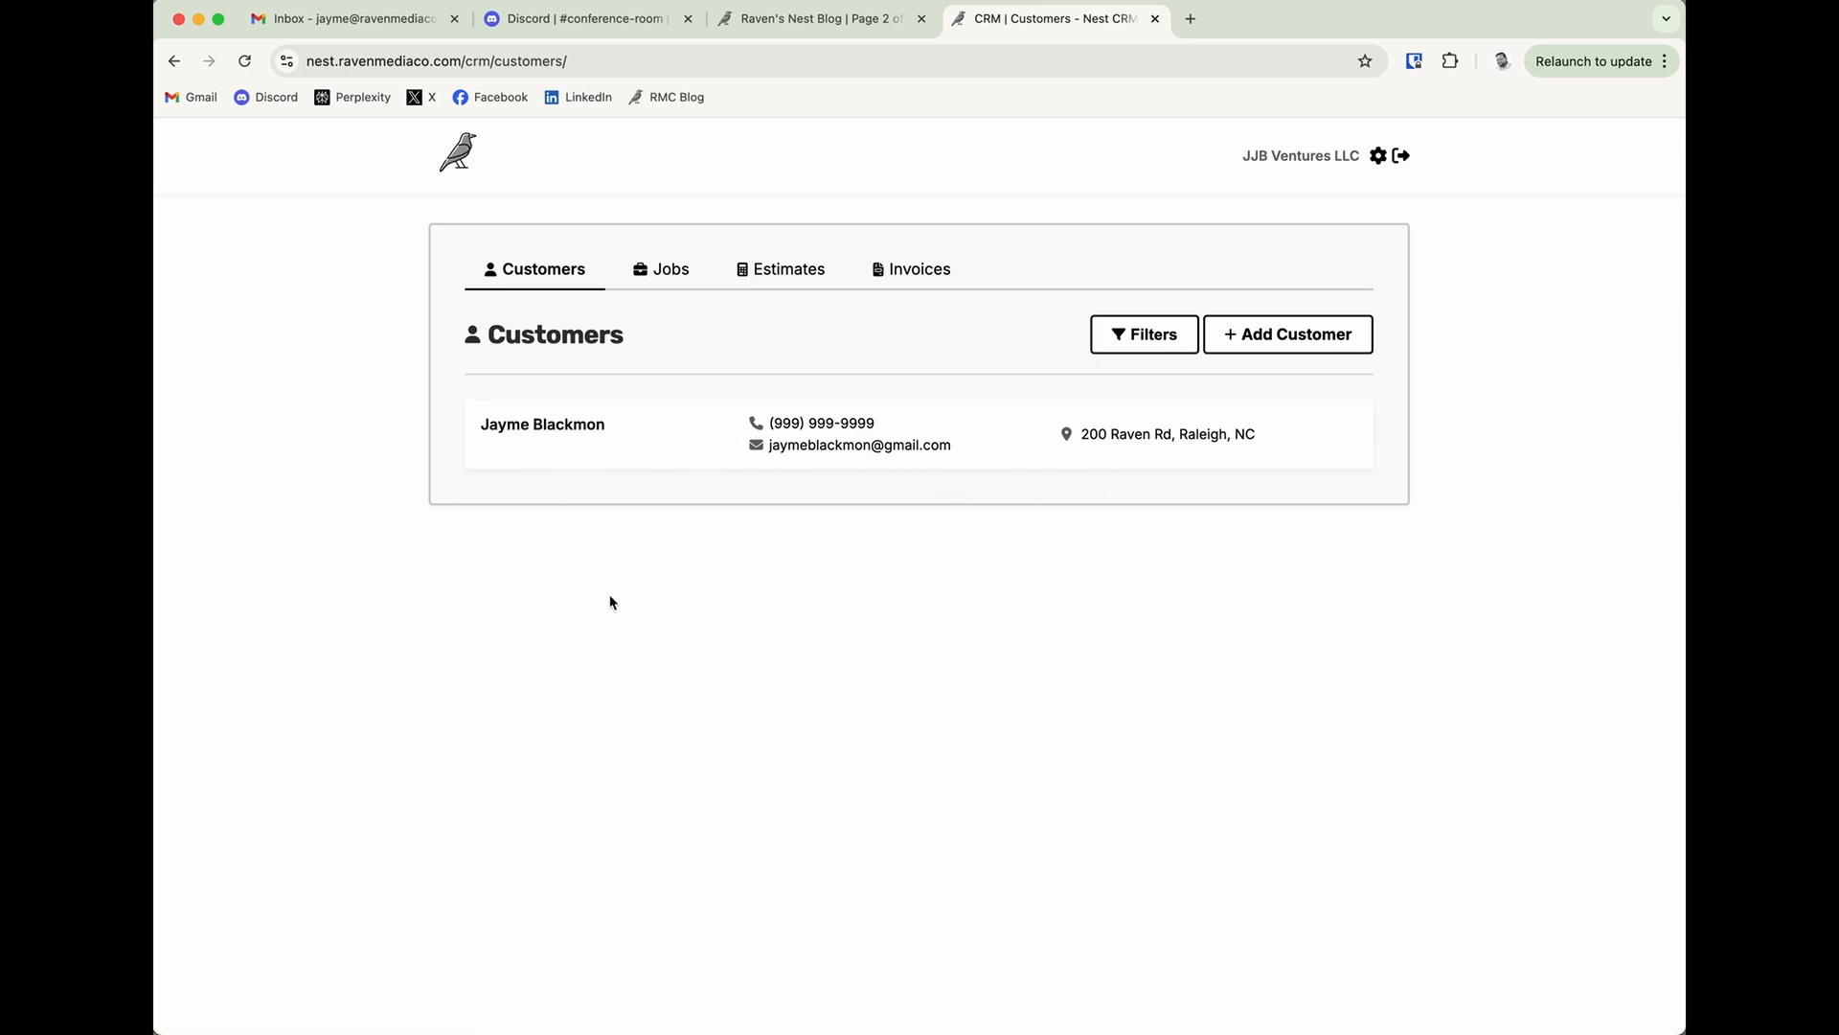
{"action": "left_click", "coordinate": [1128, 350]}
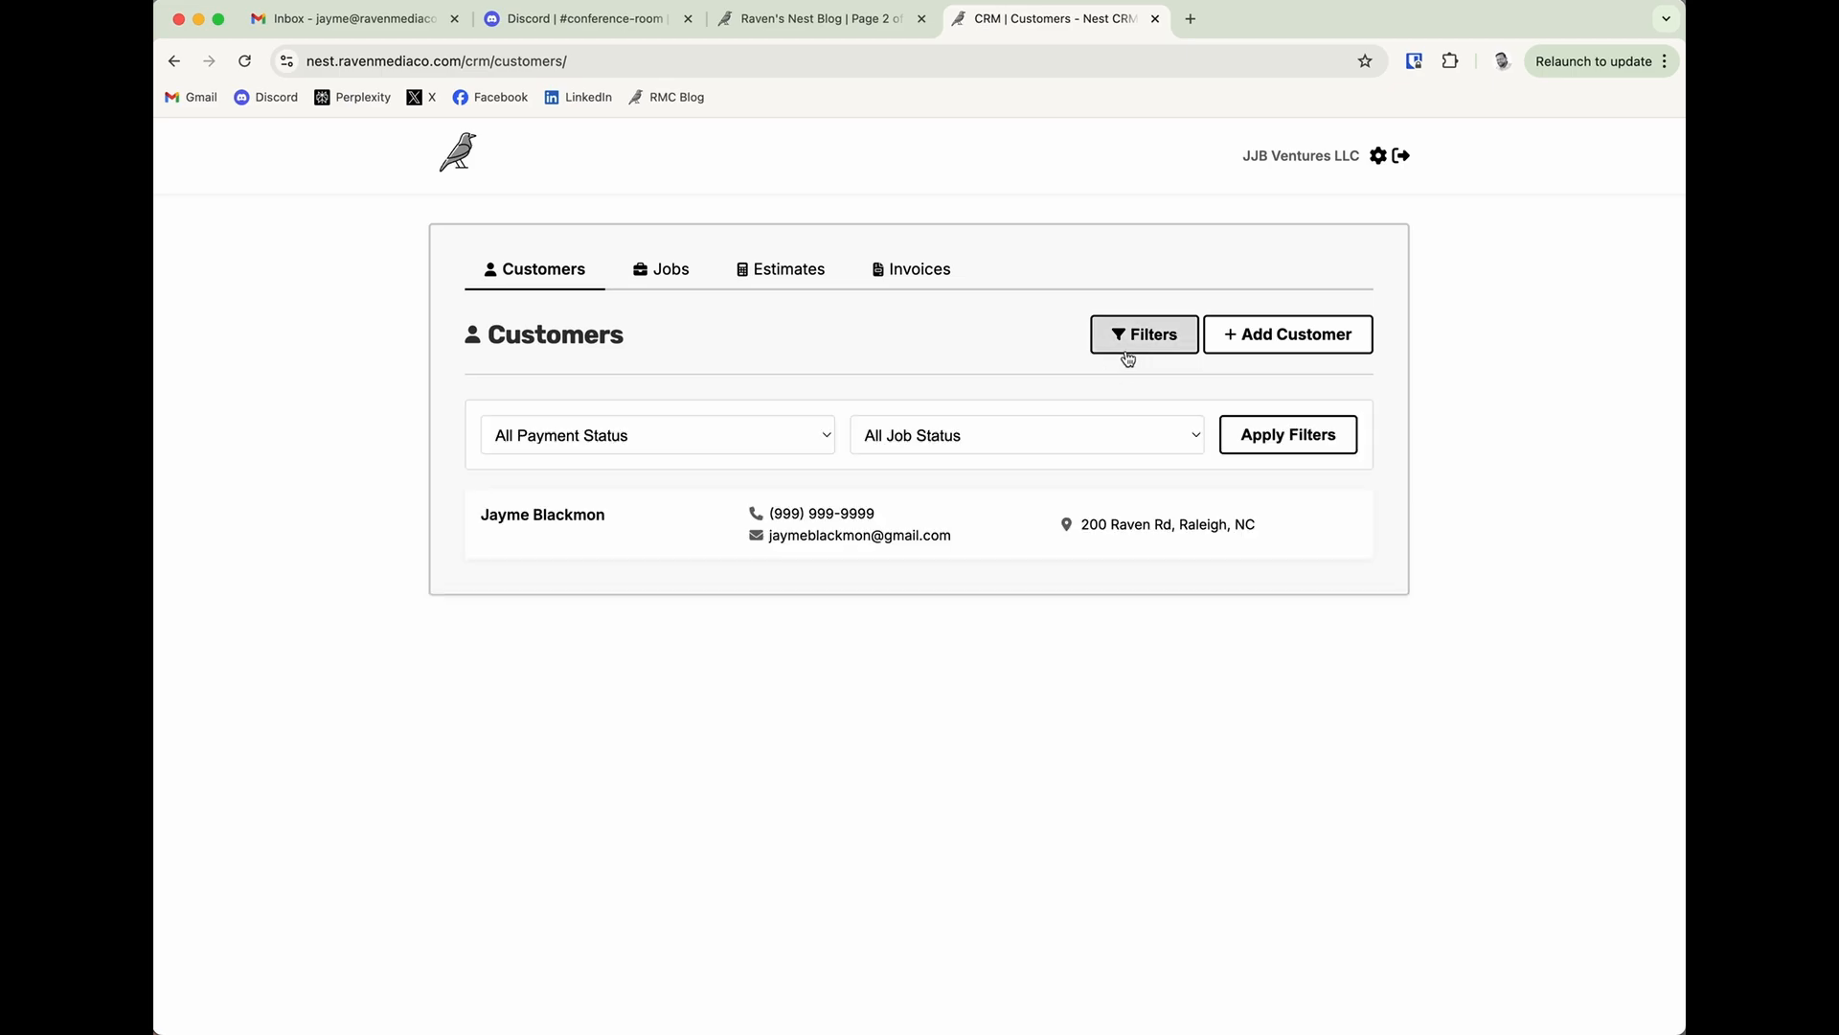
{"action": "left_click", "coordinate": [828, 438]}
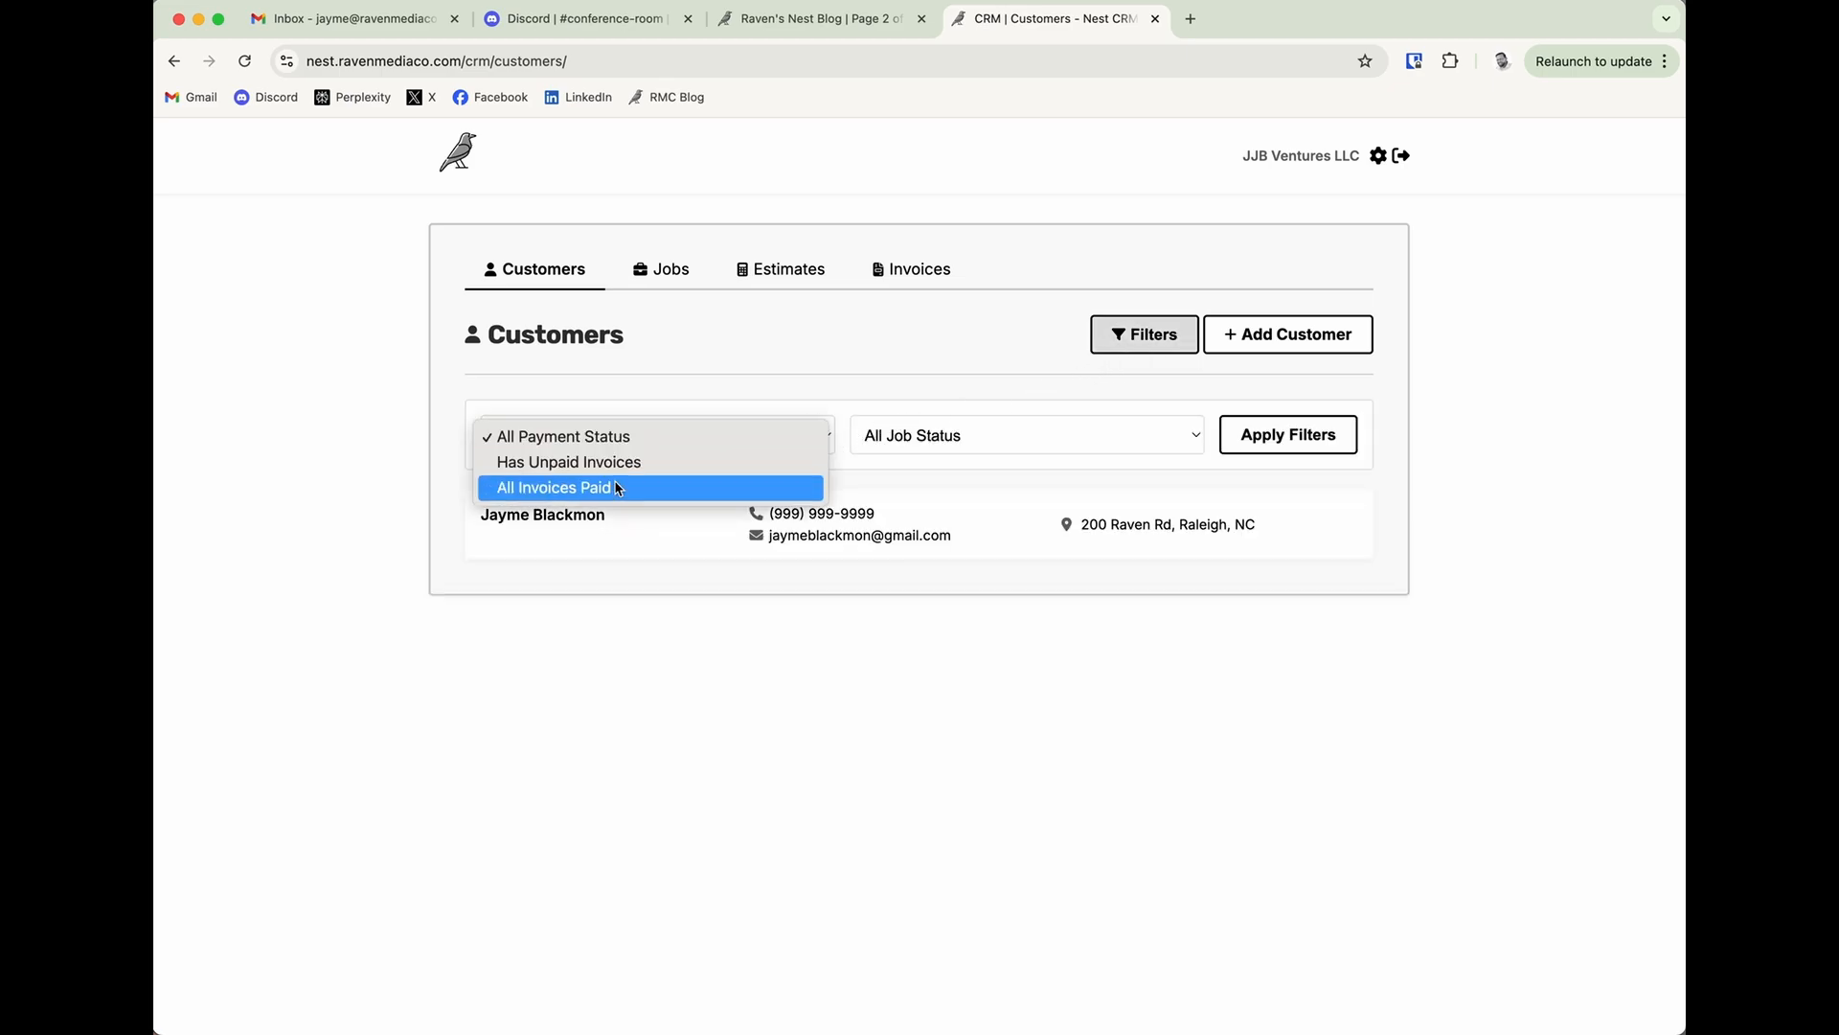
{"action": "left_click", "coordinate": [947, 433]}
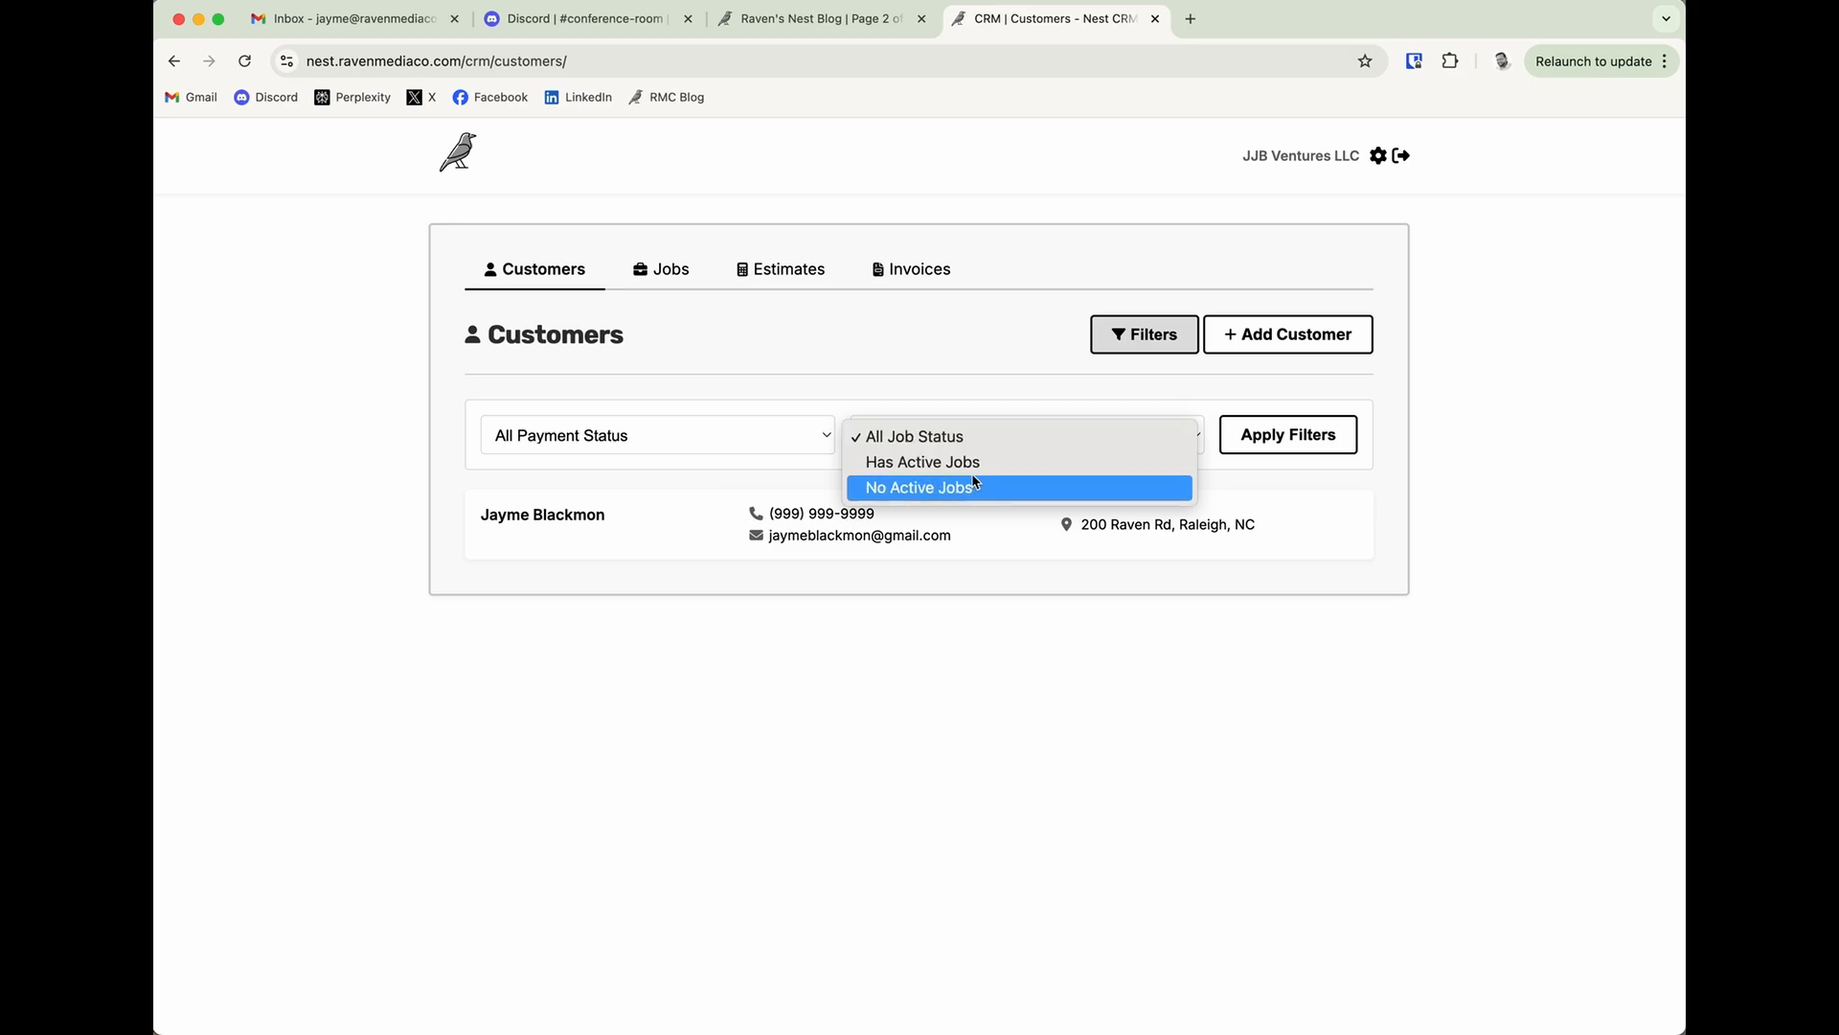
{"action": "left_click", "coordinate": [1026, 383]}
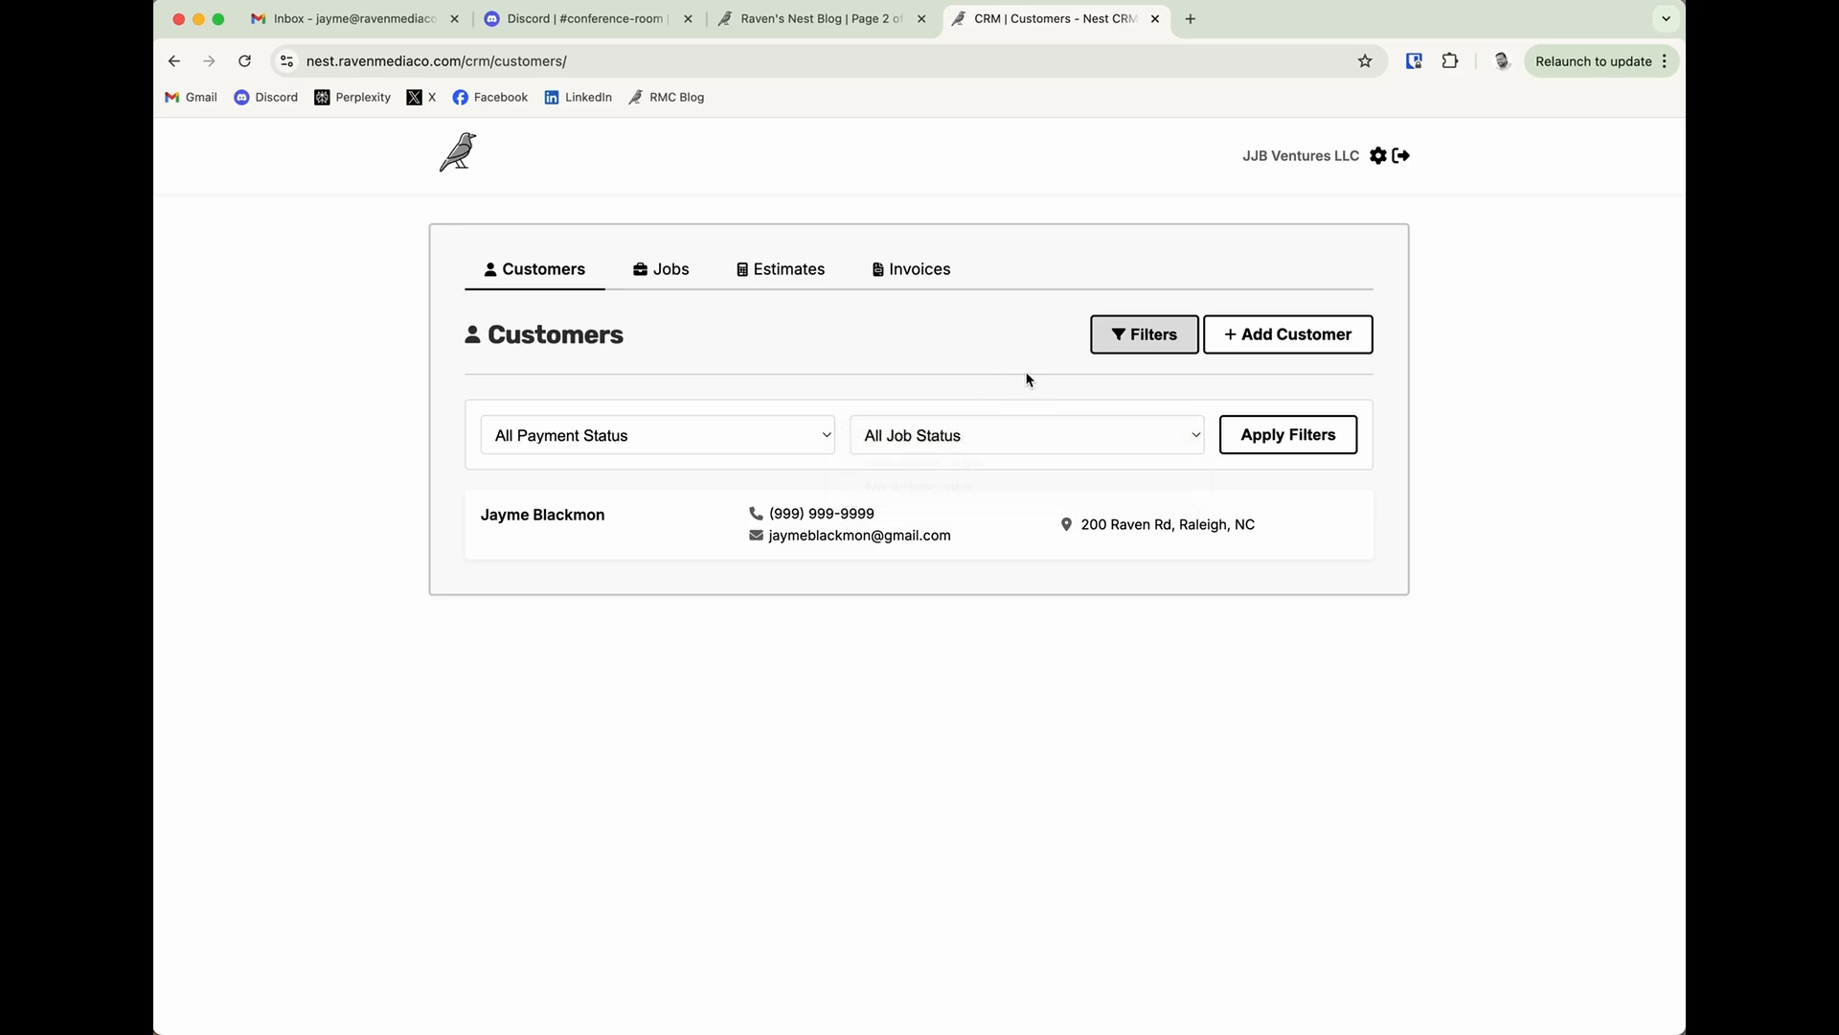
{"action": "left_click", "coordinate": [1145, 345]}
{"action": "left_click", "coordinate": [1144, 345]}
{"action": "left_click", "coordinate": [1145, 346]}
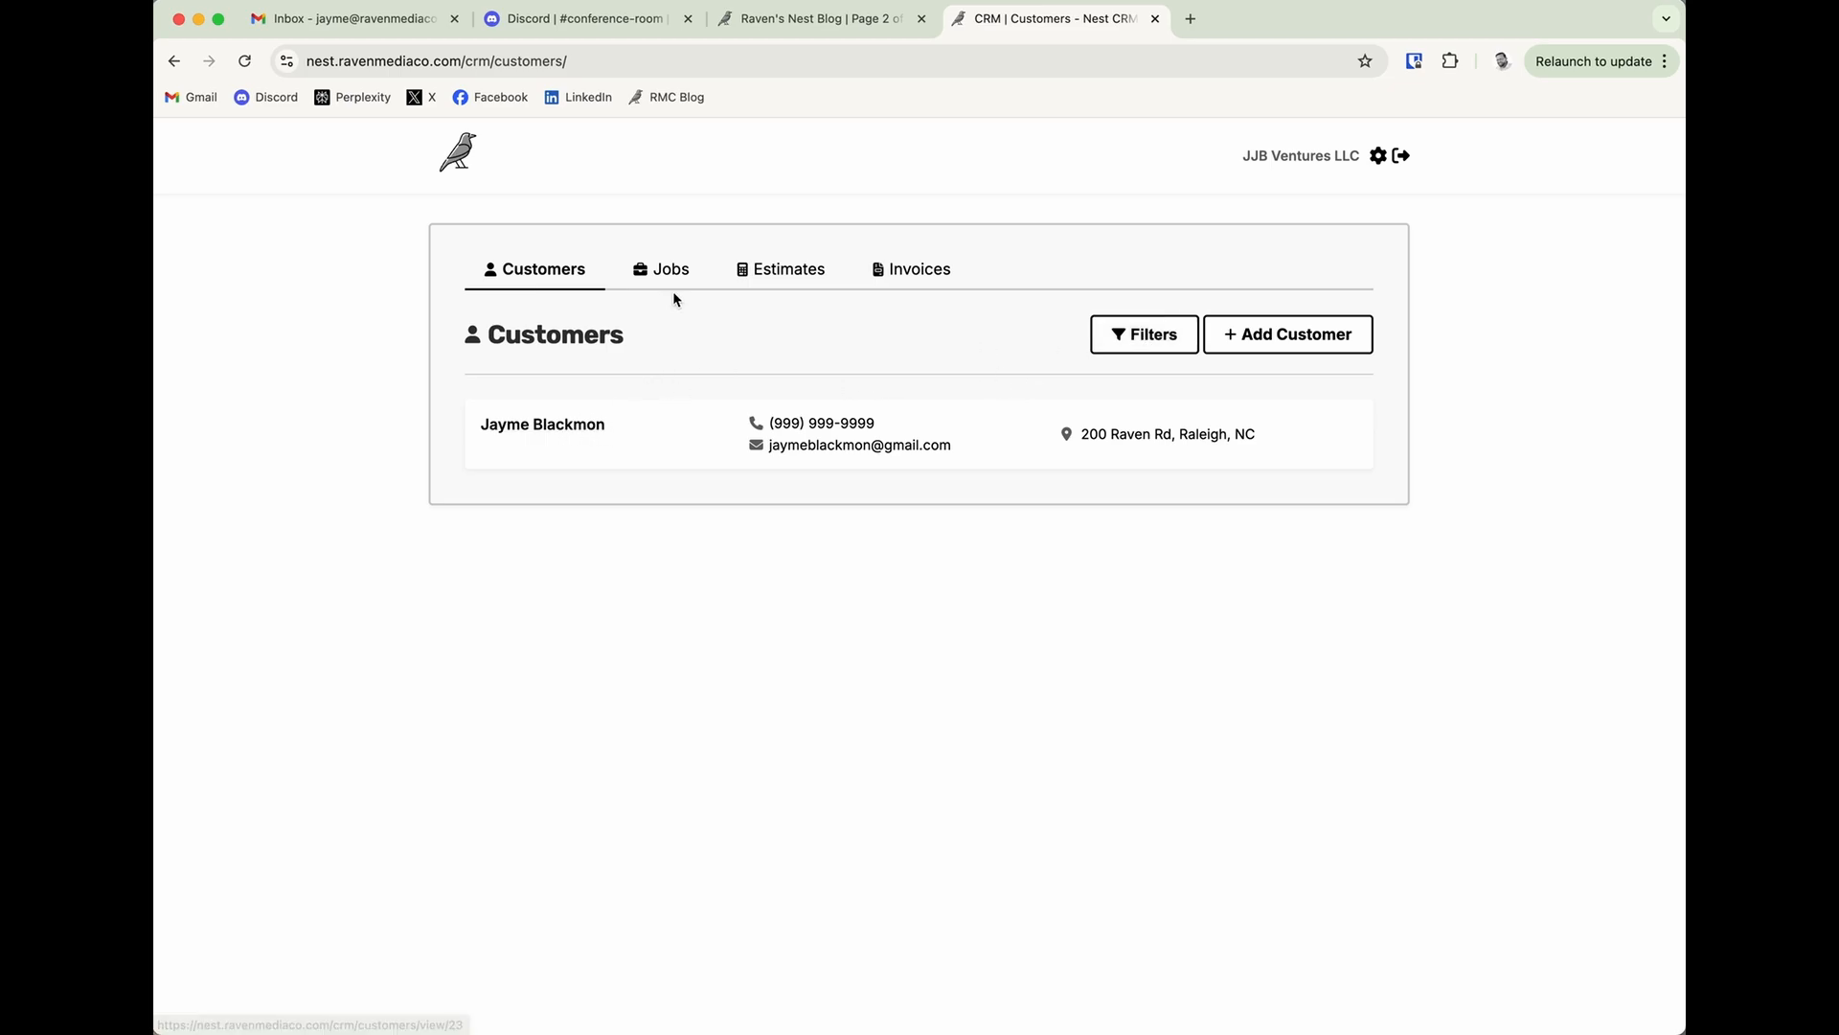
{"action": "left_click", "coordinate": [578, 427]}
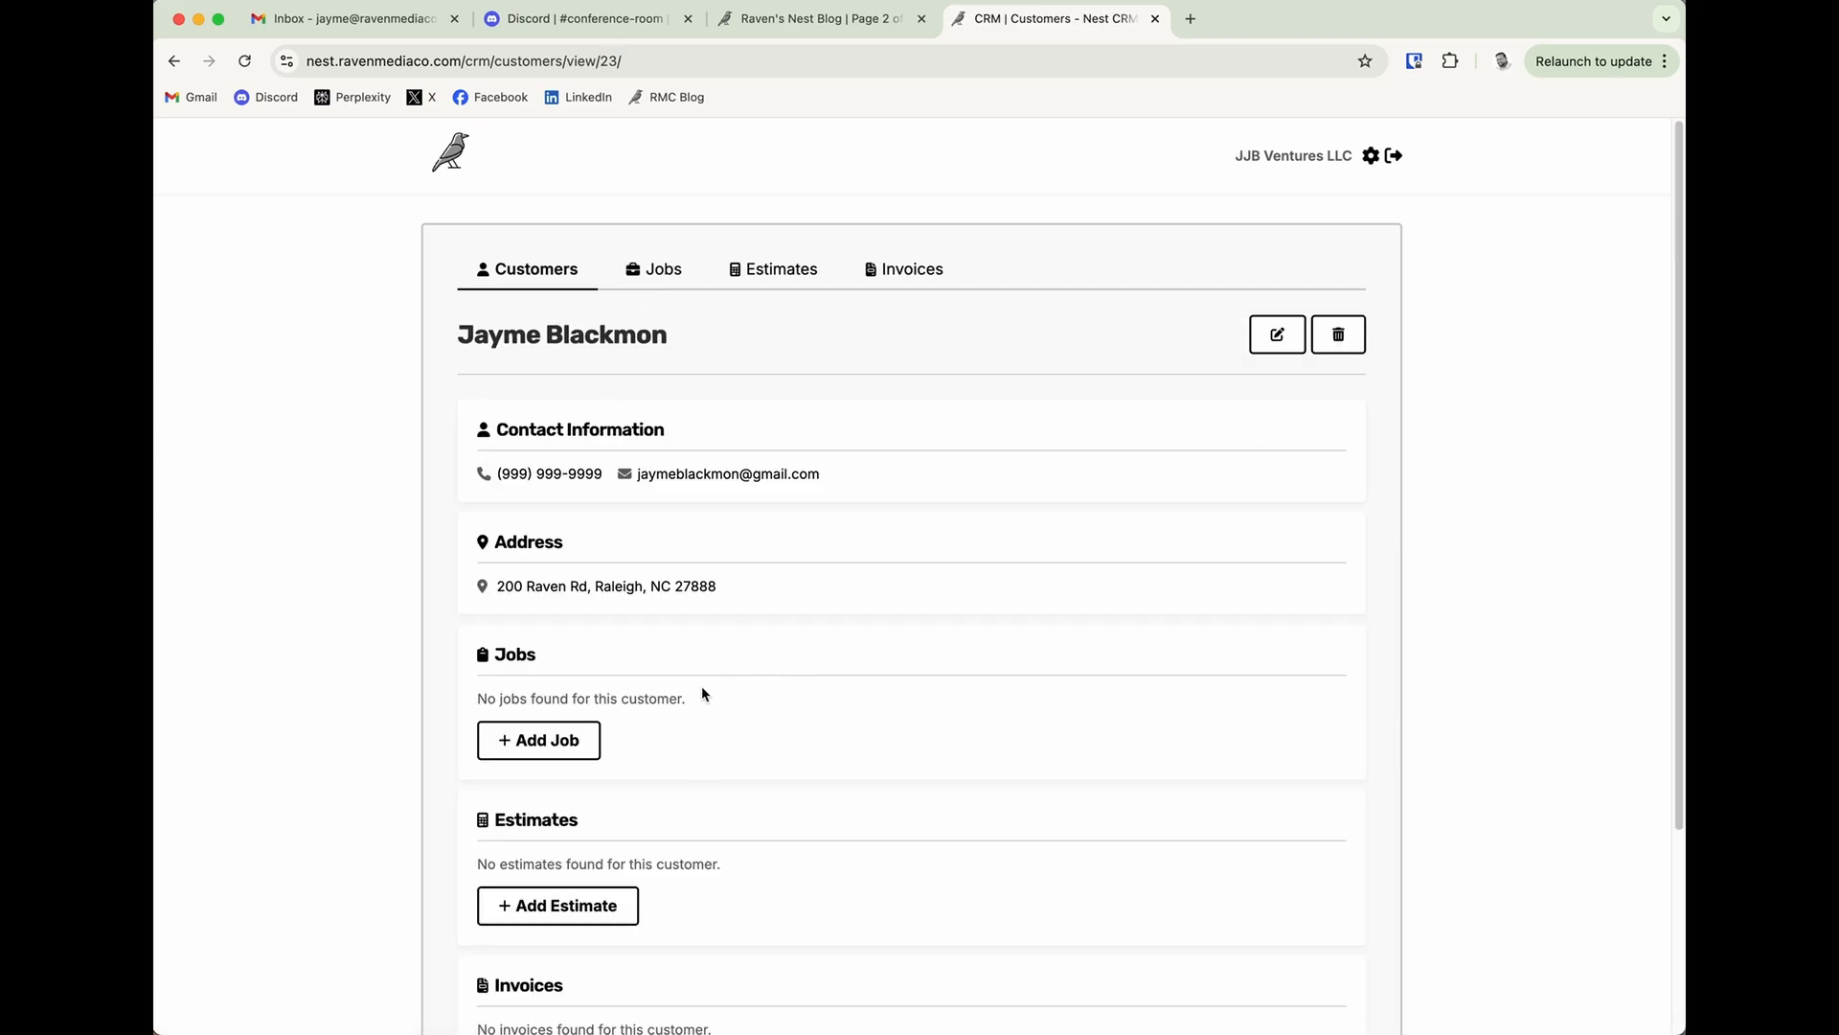
{"action": "scroll", "coordinate": [704, 693], "scroll_direction": "down", "scroll_amount": 2}
Start a new job named Land Clearing and assign it to the newly added customer.
{"action": "left_click", "coordinate": [660, 187]}
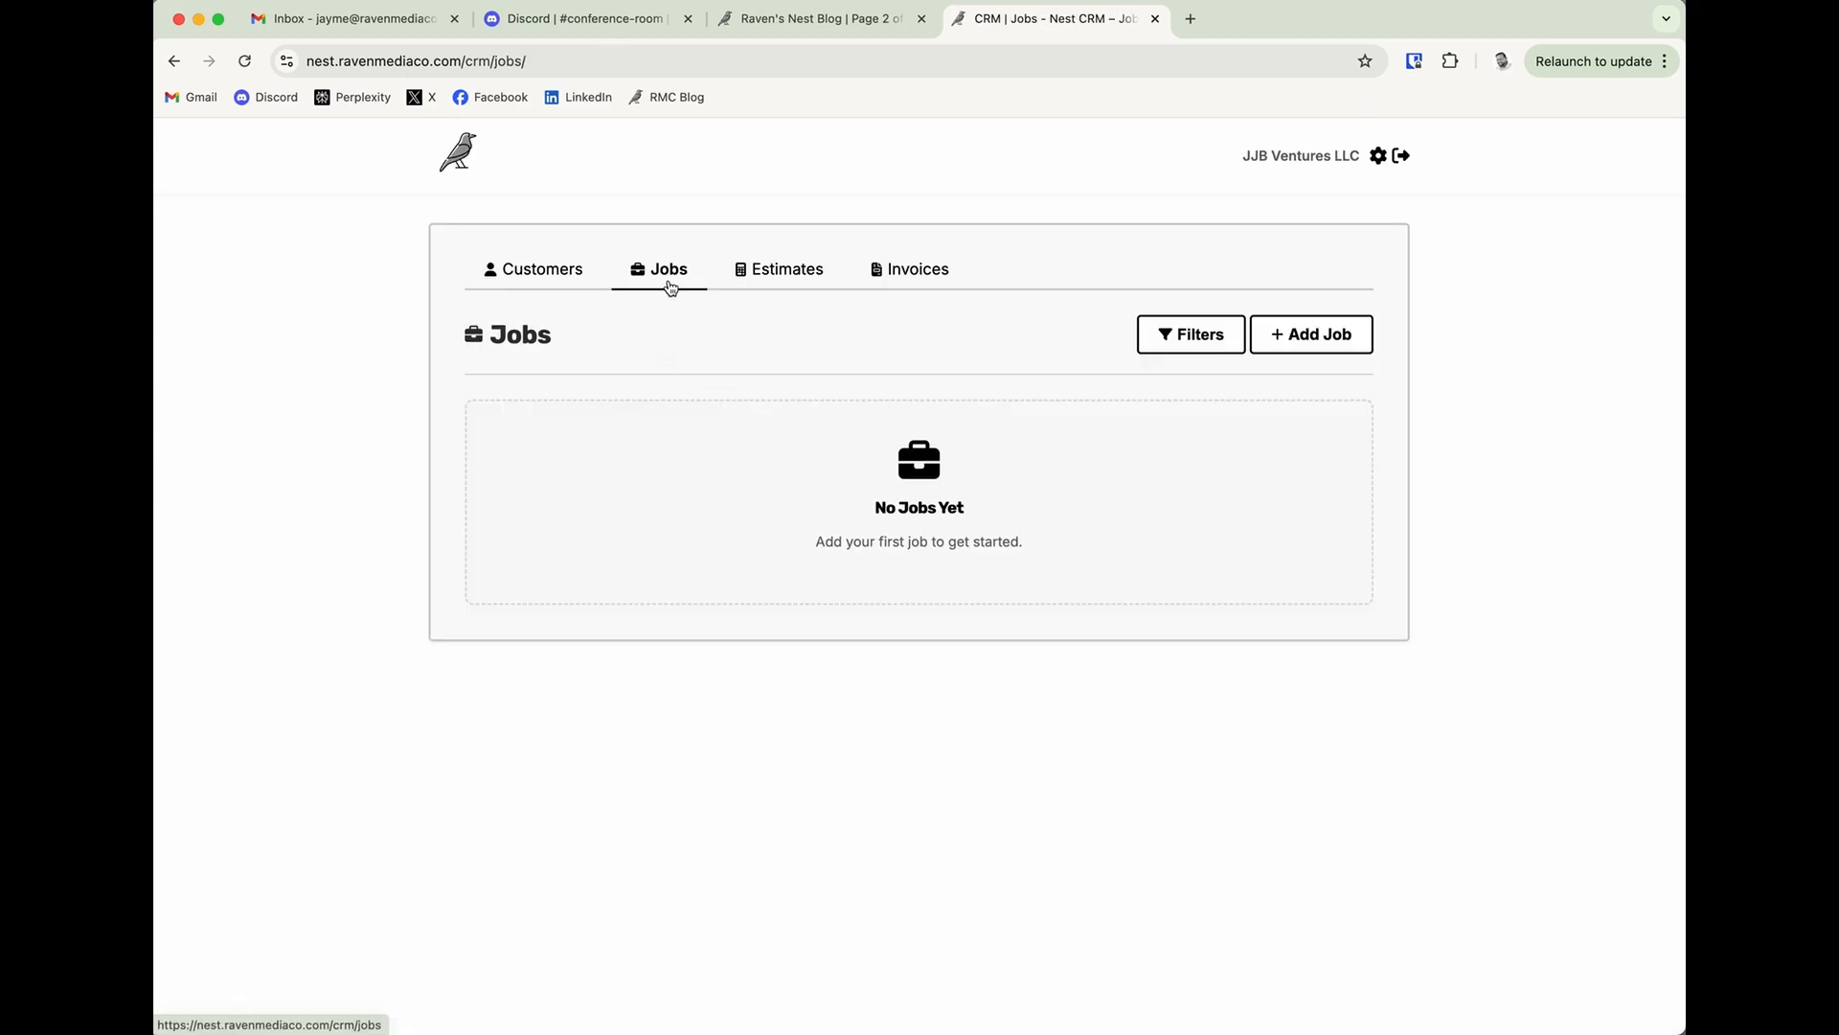
{"action": "left_click", "coordinate": [1285, 341]}
{"action": "left_click", "coordinate": [651, 505]}
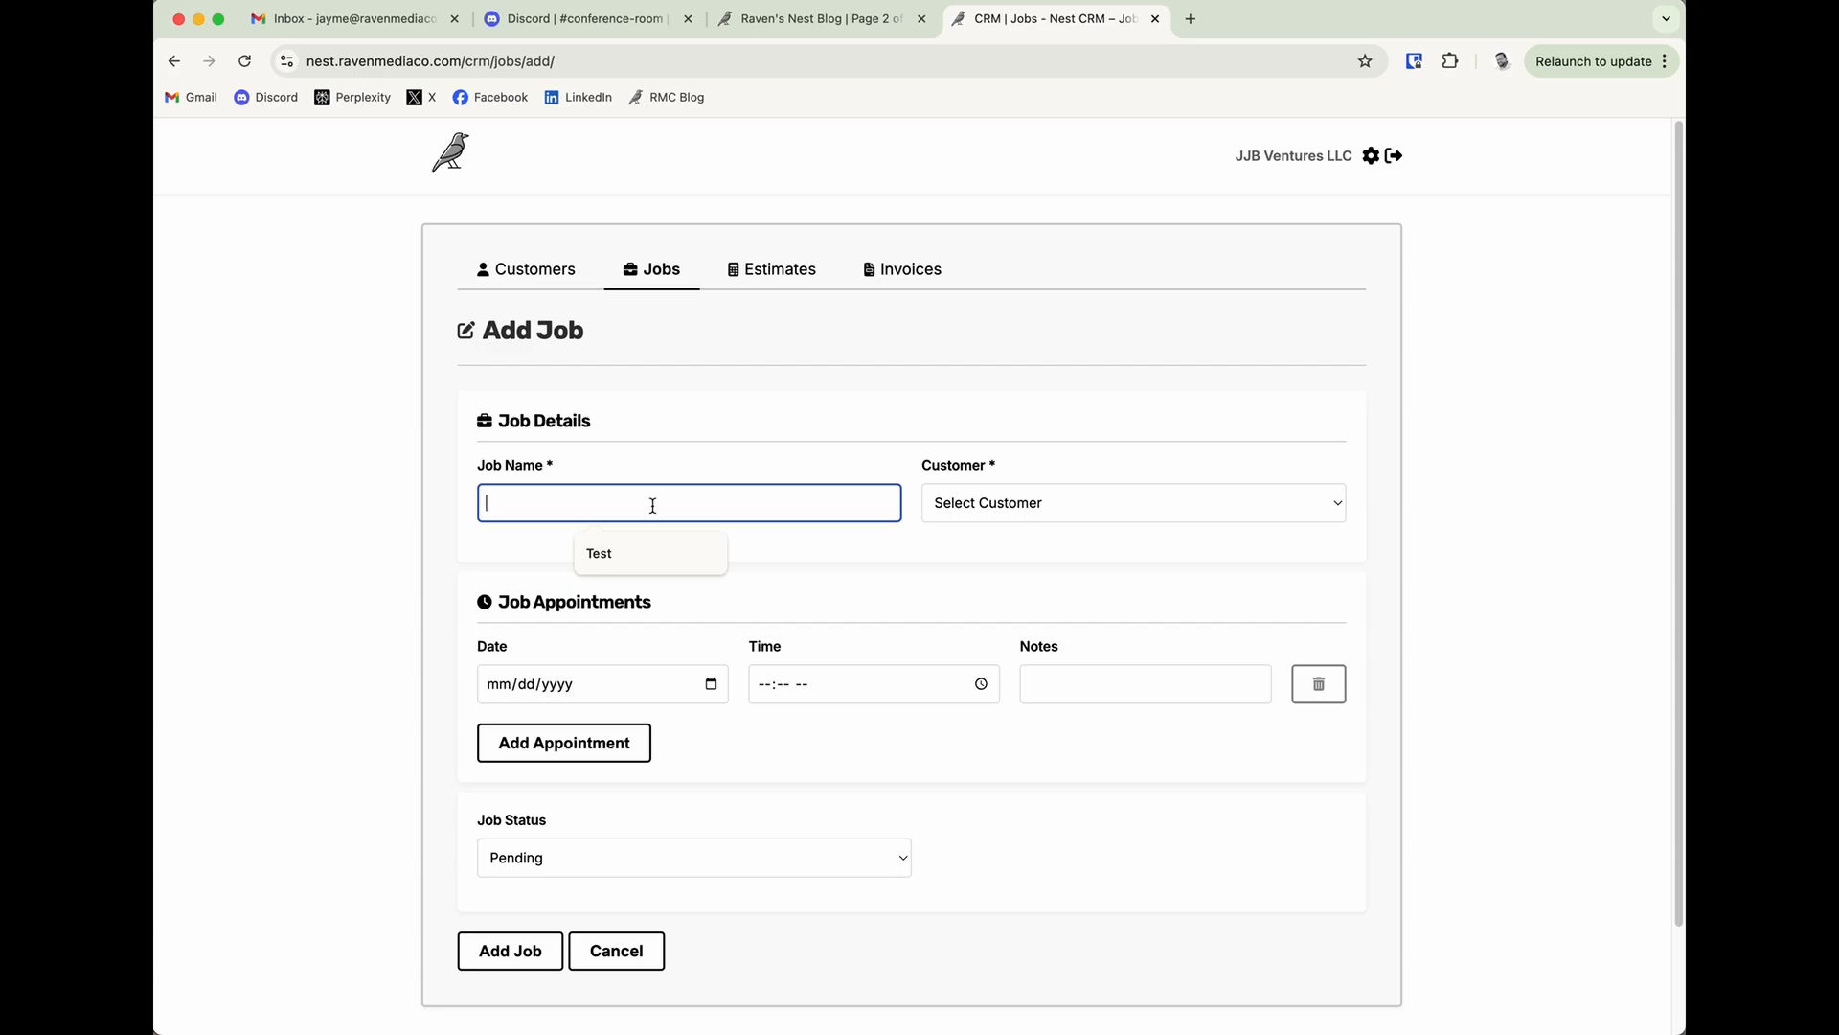
{"action": "type", "text": "Land Clearing"}
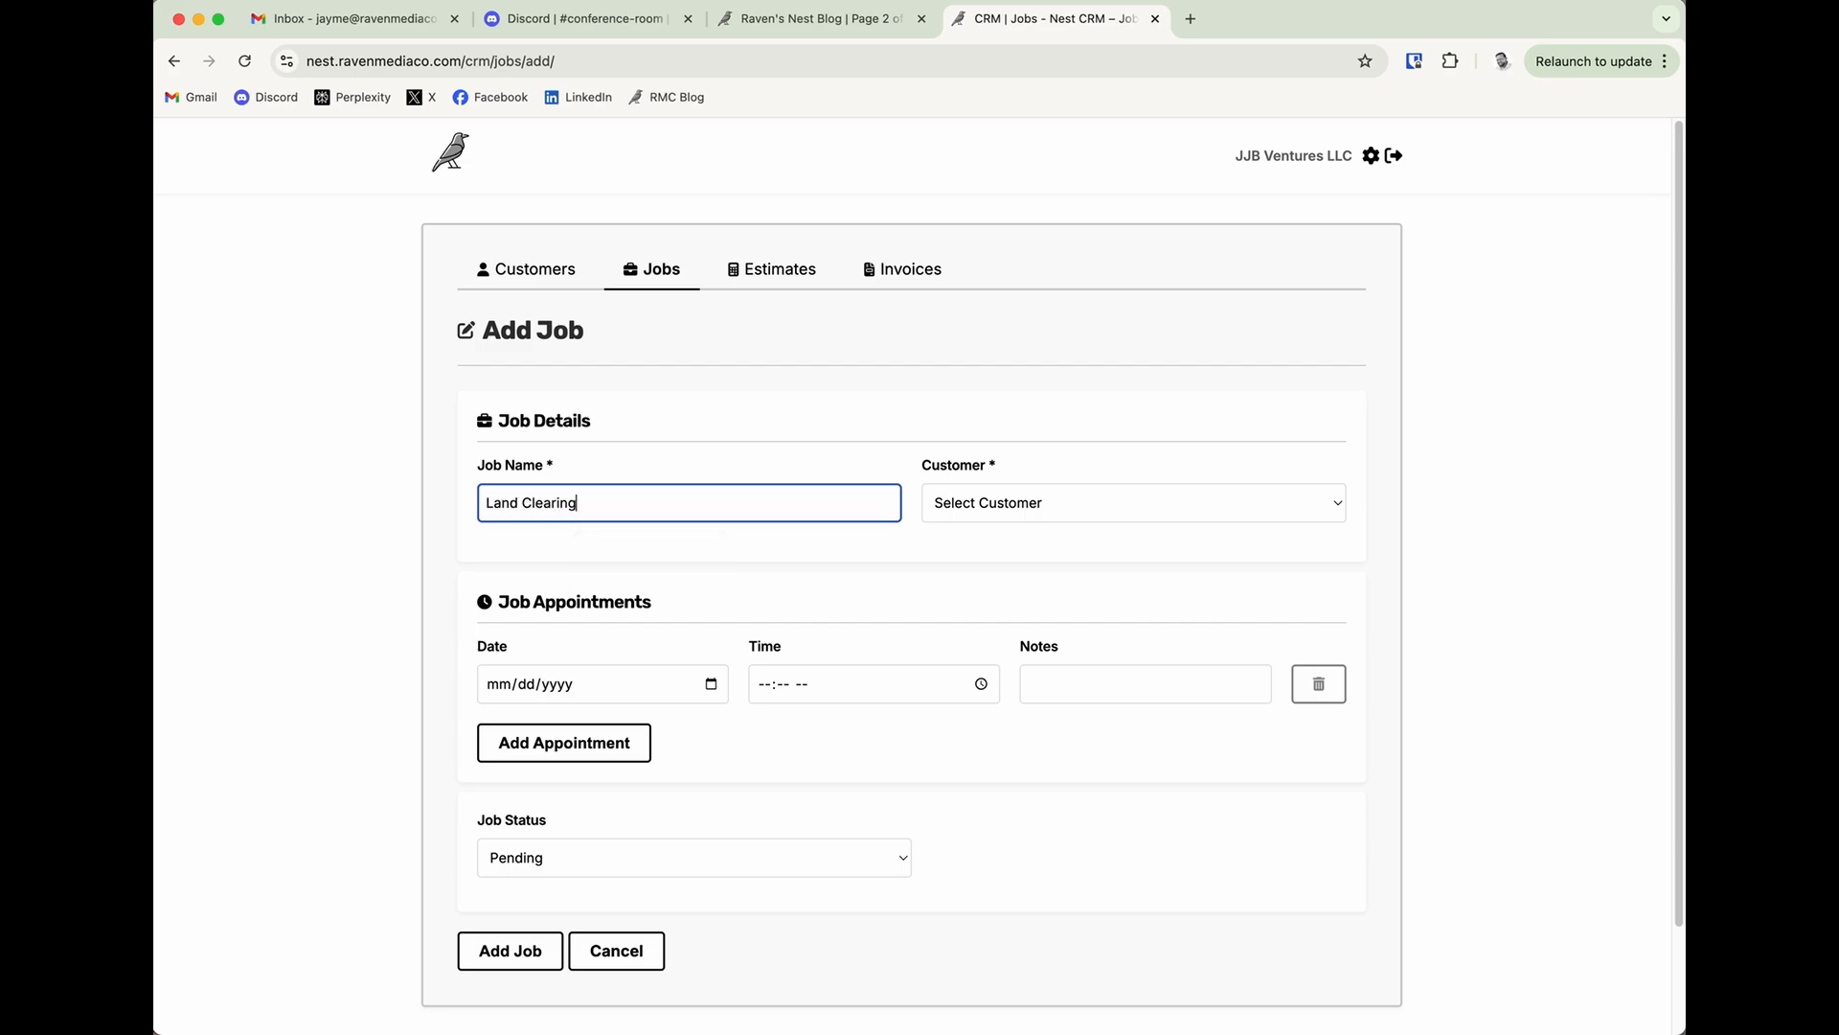
{"action": "left_click", "coordinate": [994, 518]}
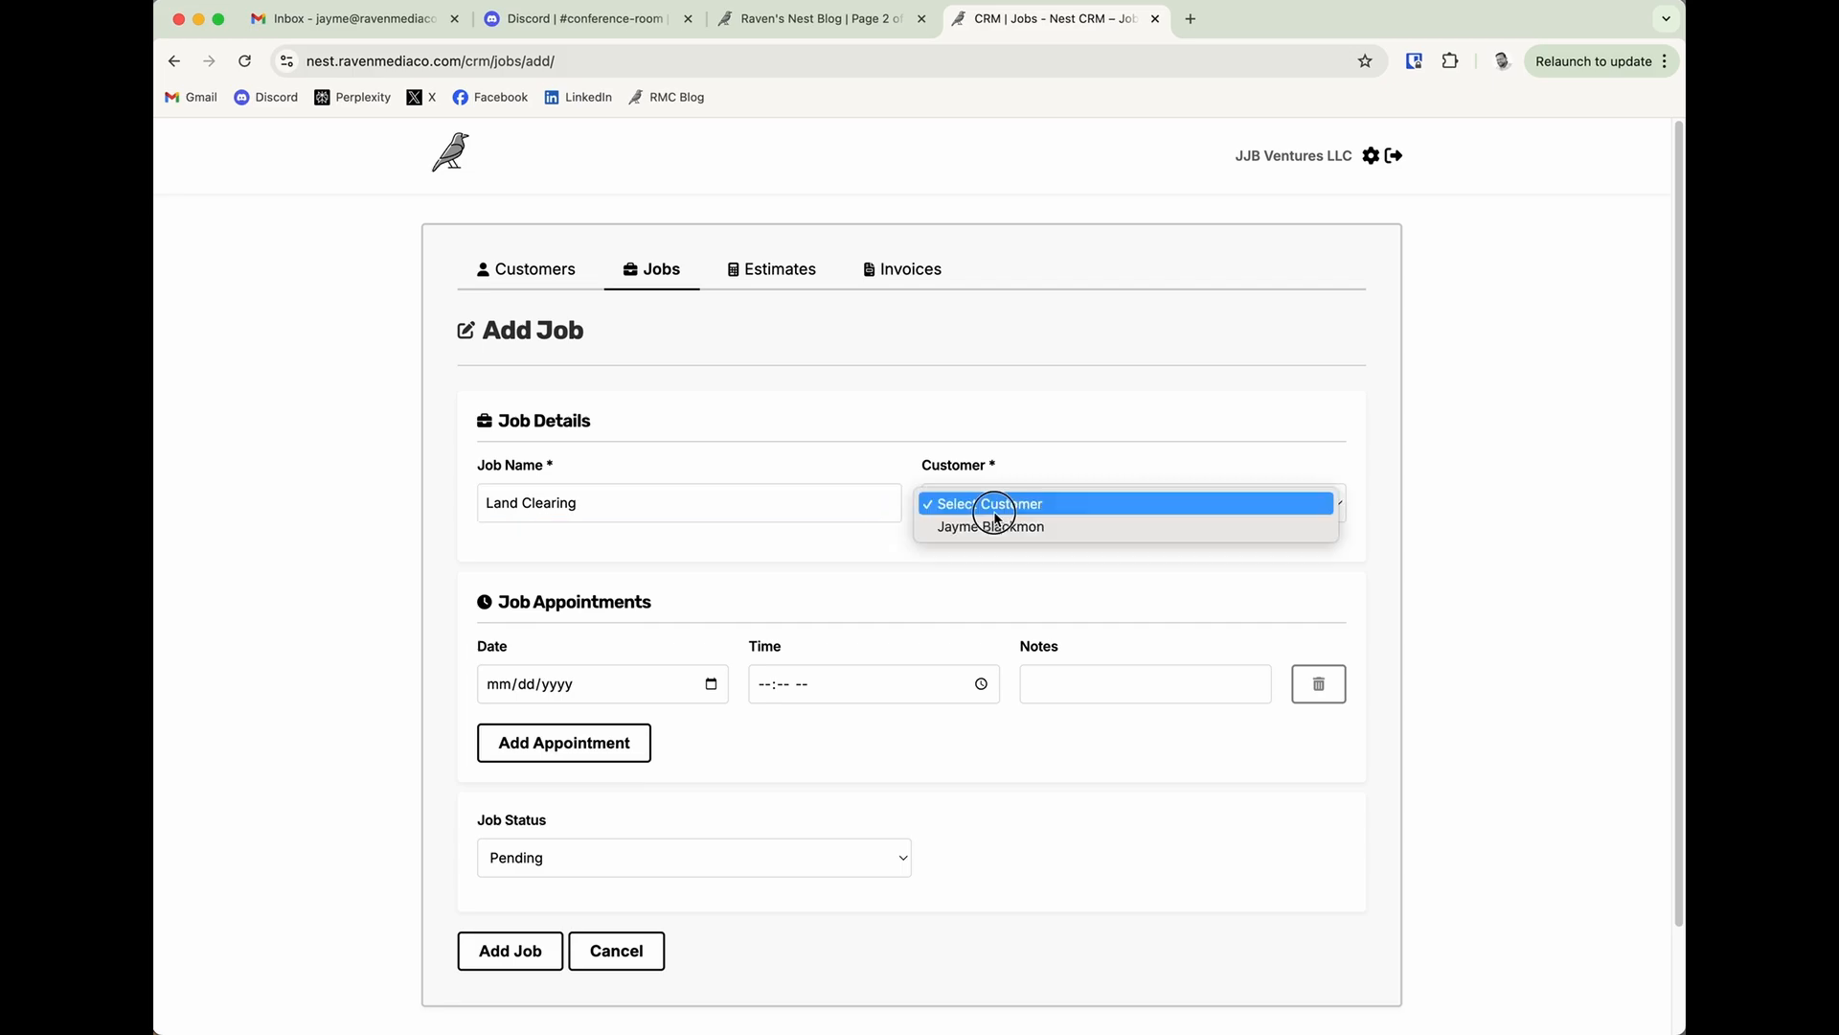
{"action": "left_click", "coordinate": [1023, 526]}
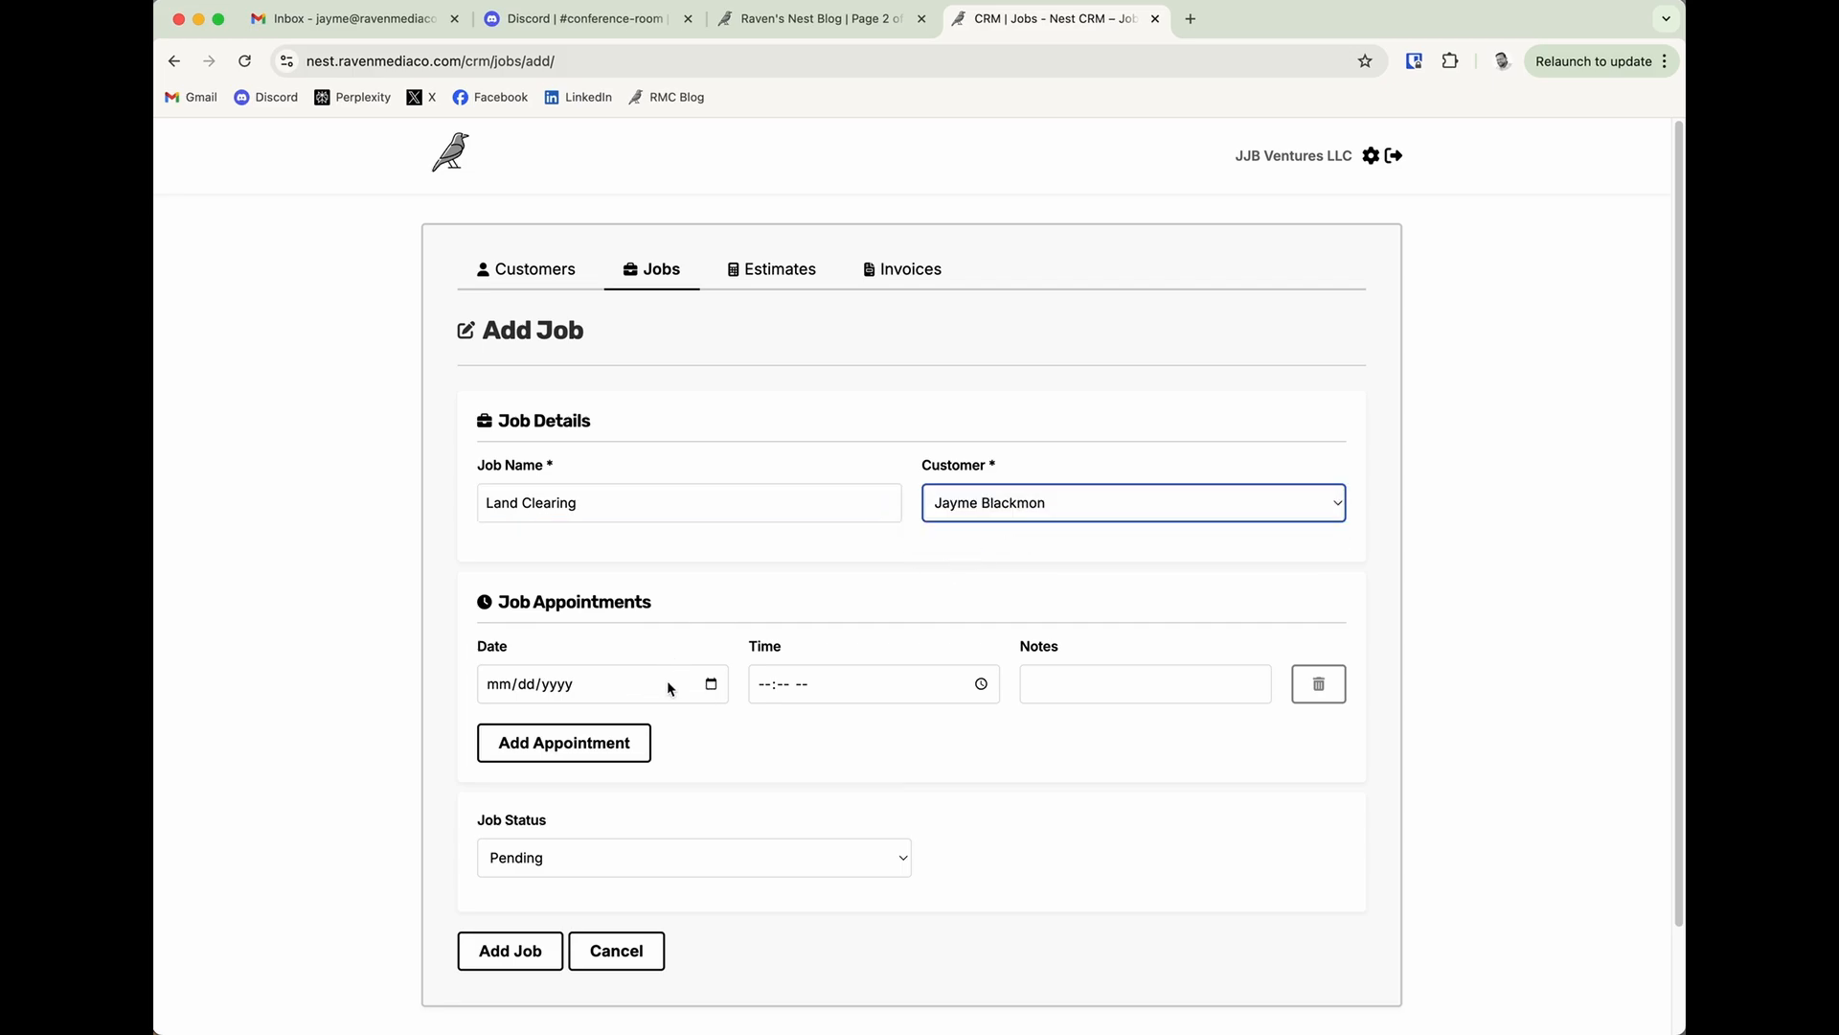
Set the job's appointment to 12/31/2024 at 11:00 AM with the note Estimate.
{"action": "left_click", "coordinate": [710, 685]}
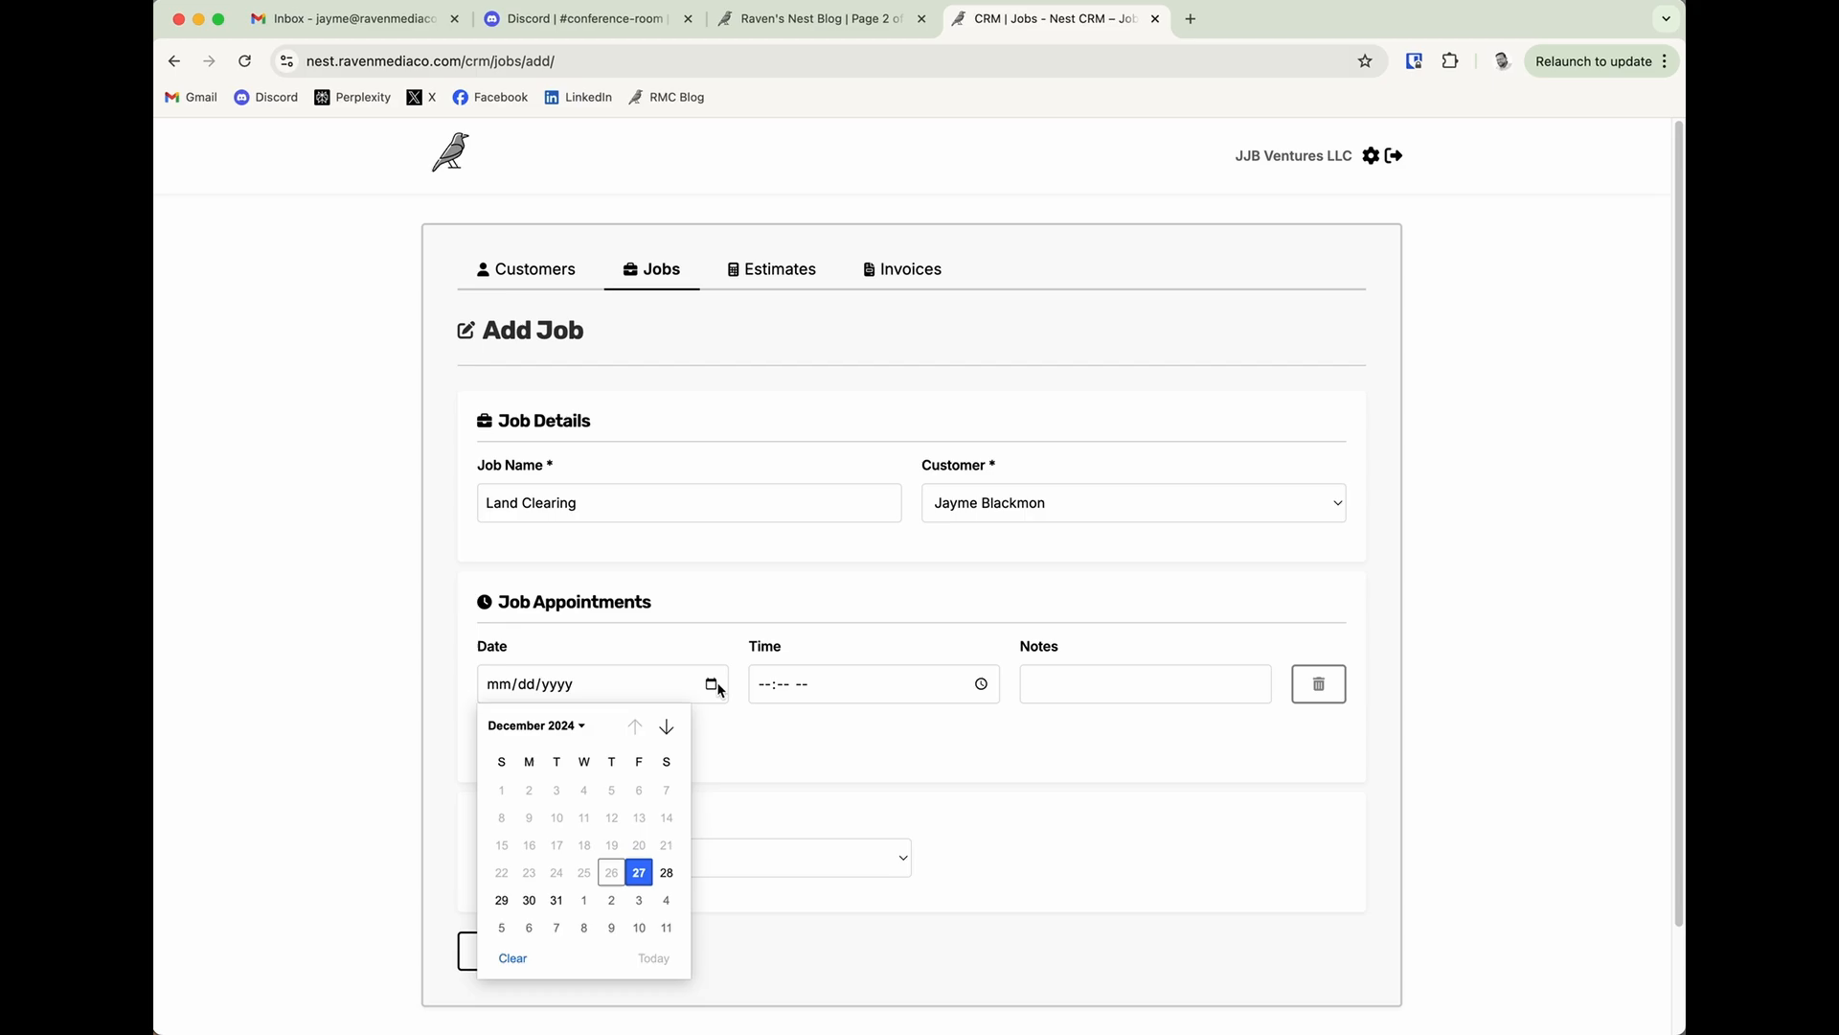
{"action": "left_click", "coordinate": [556, 900]}
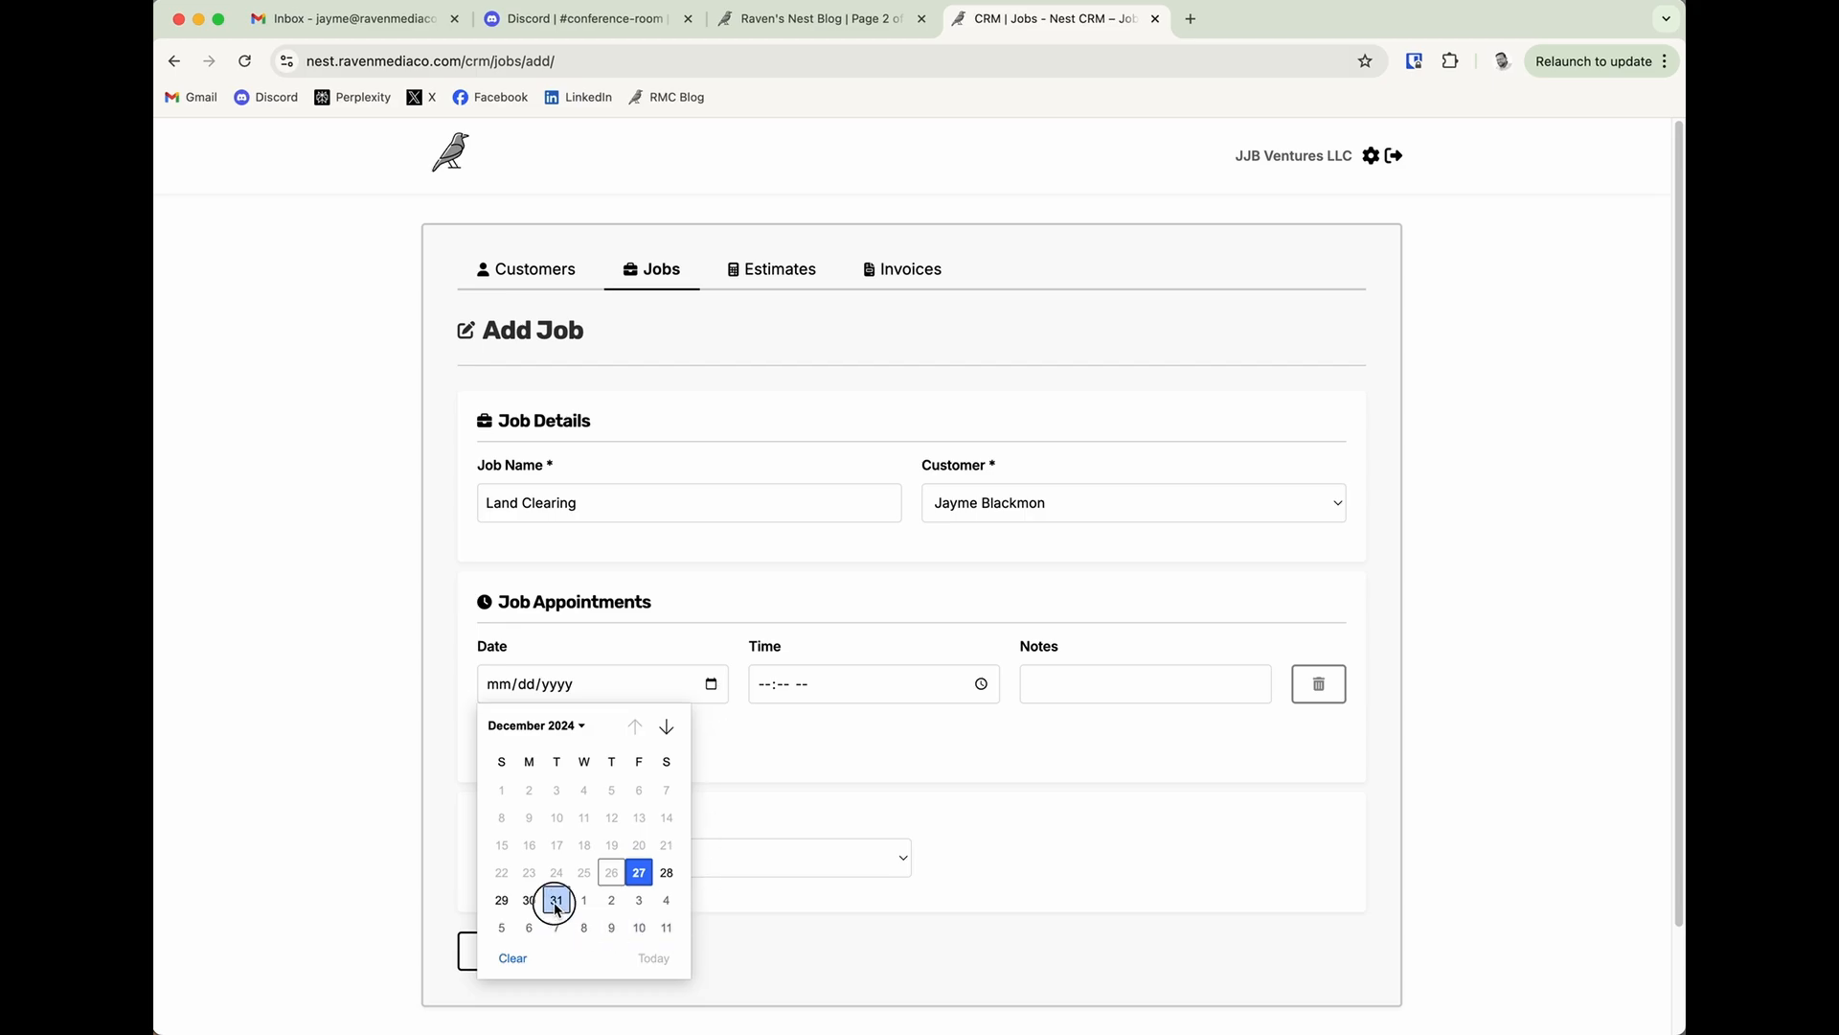
{"action": "left_click", "coordinate": [763, 686]}
{"action": "type", "text": "1100"}
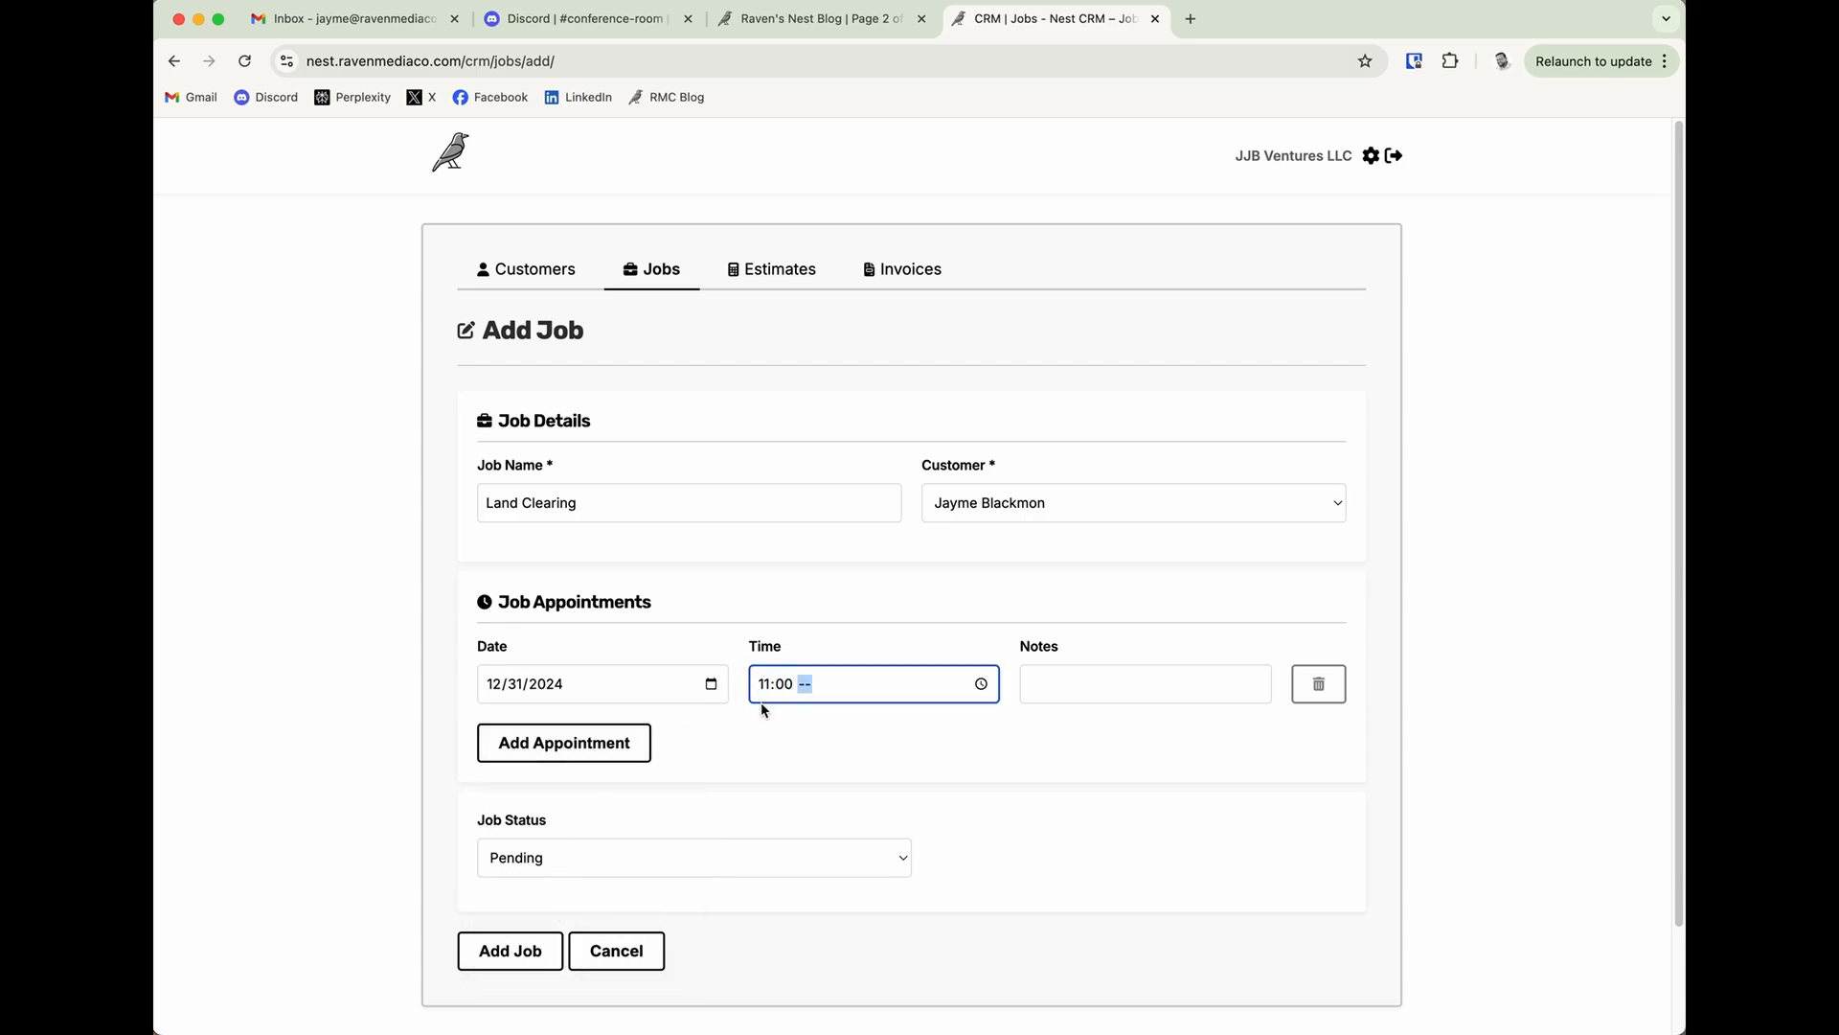
{"action": "left_click", "coordinate": [1030, 686]}
{"action": "type", "text": "Est"}
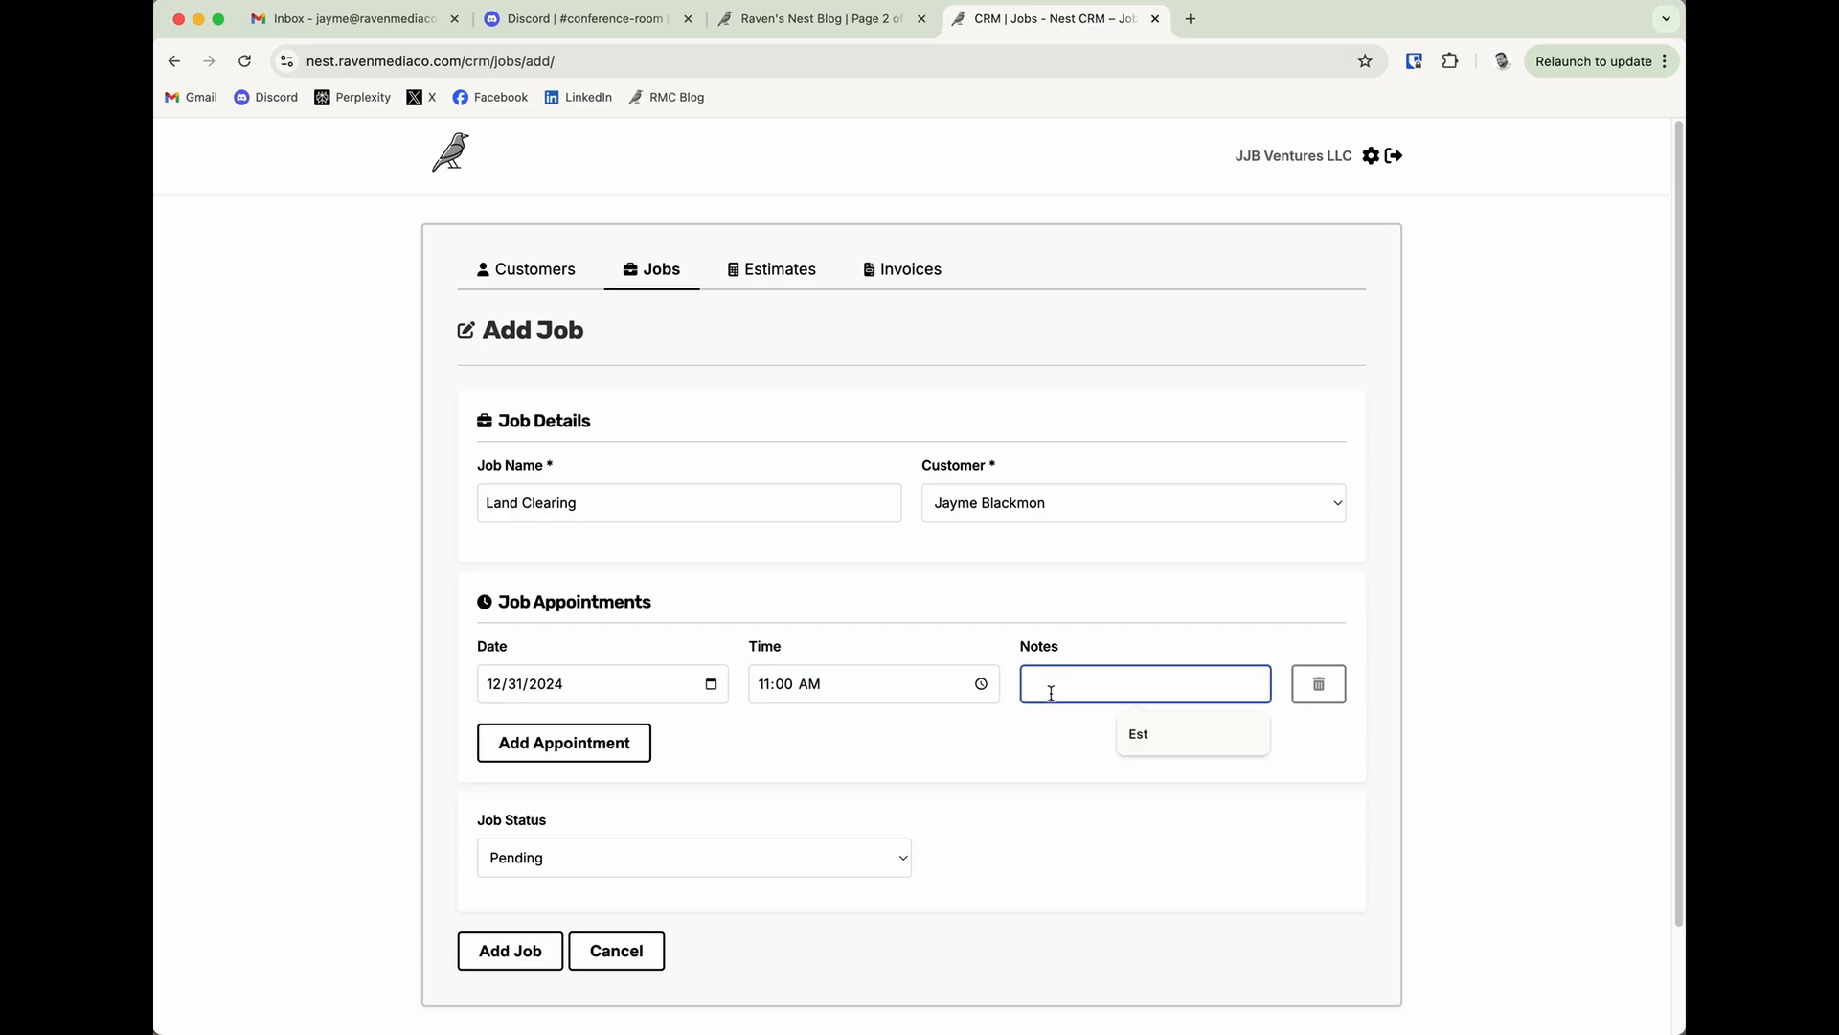
{"action": "type", "text": "imate"}
{"action": "left_click", "coordinate": [871, 752]}
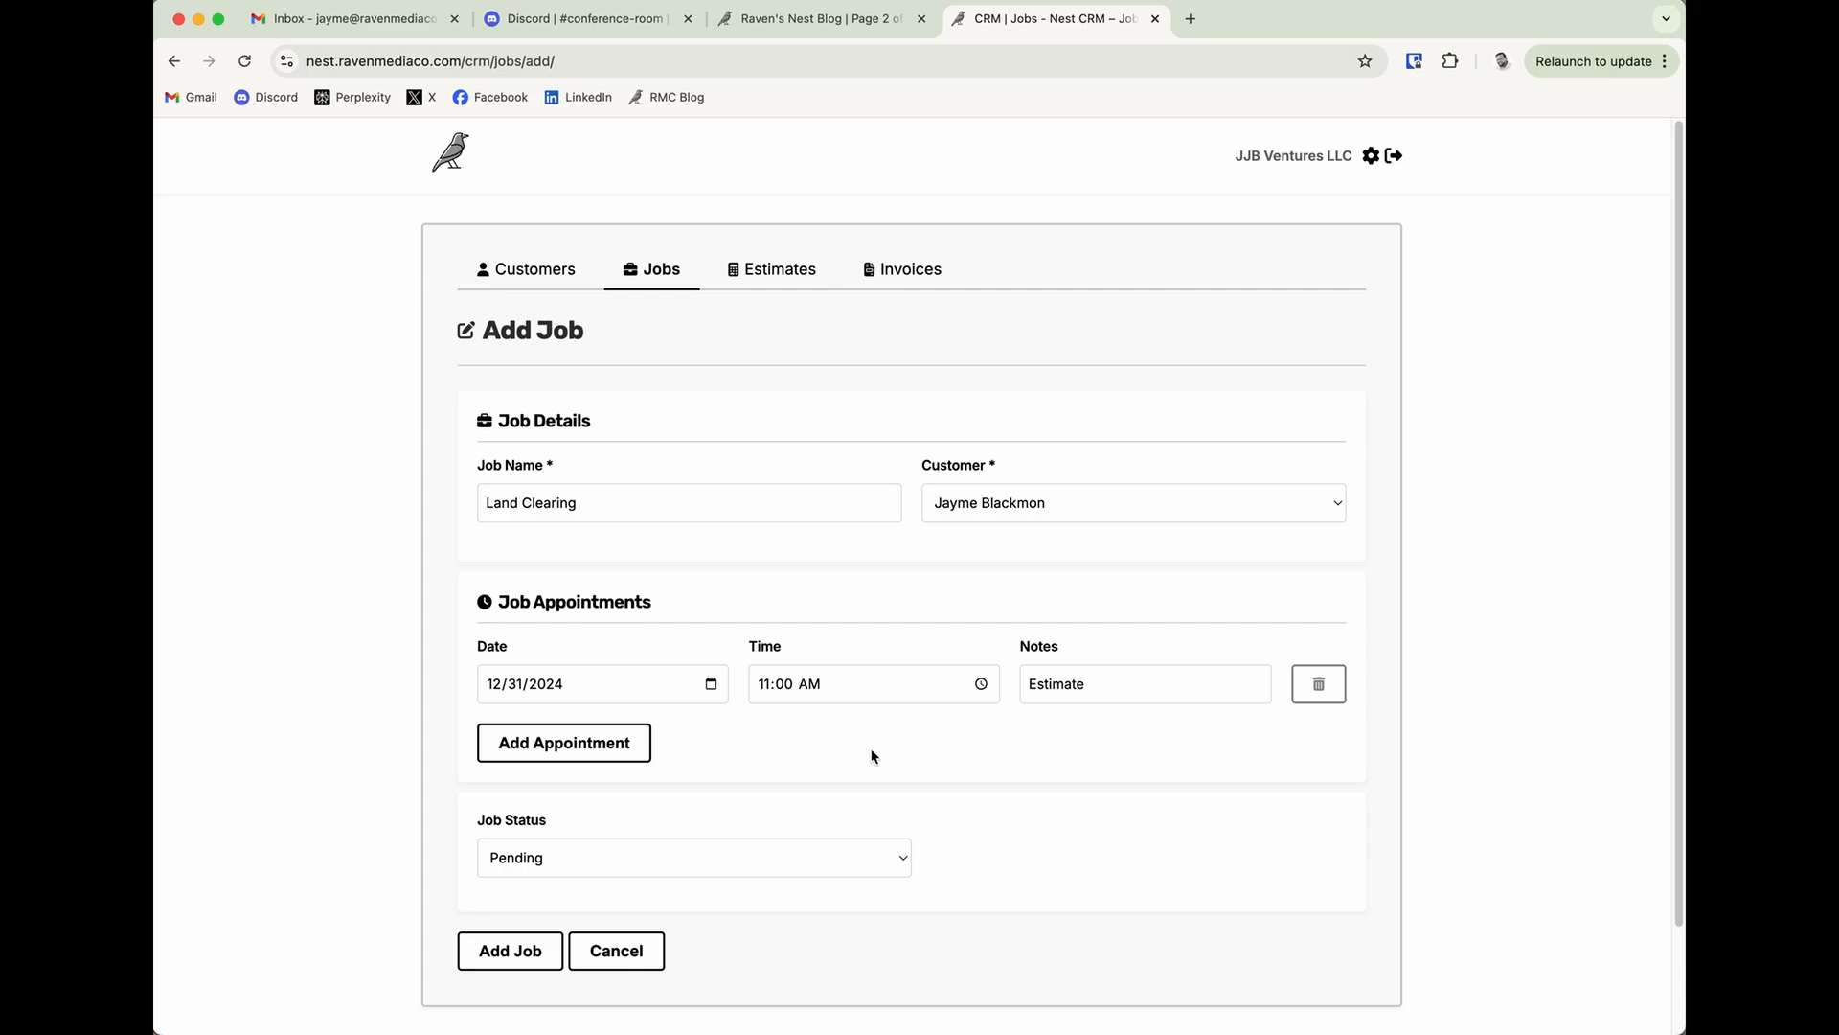
Check the job status options, save the job as Pending and highlight its appointment details.
{"action": "scroll", "coordinate": [934, 758], "scroll_direction": "down", "scroll_amount": 3}
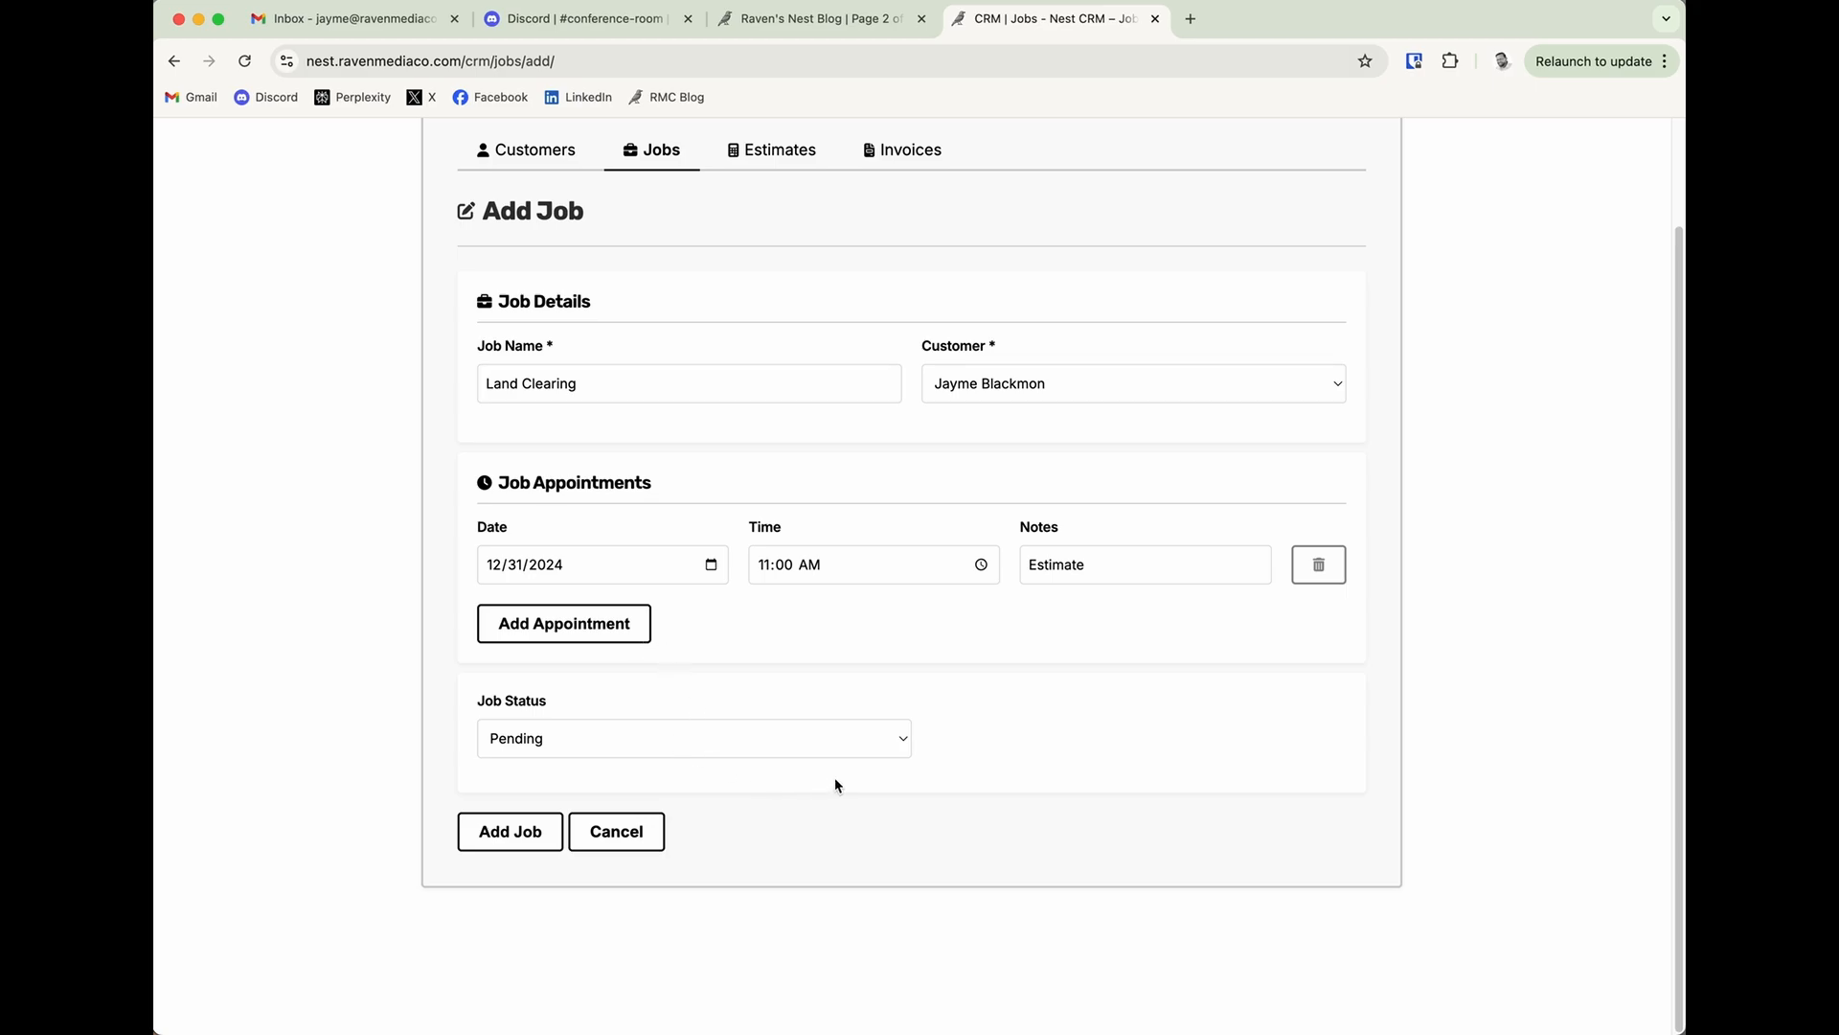
{"action": "left_click", "coordinate": [722, 739]}
{"action": "left_click", "coordinate": [720, 740]}
{"action": "left_click", "coordinate": [801, 715]}
{"action": "left_click", "coordinate": [686, 738]}
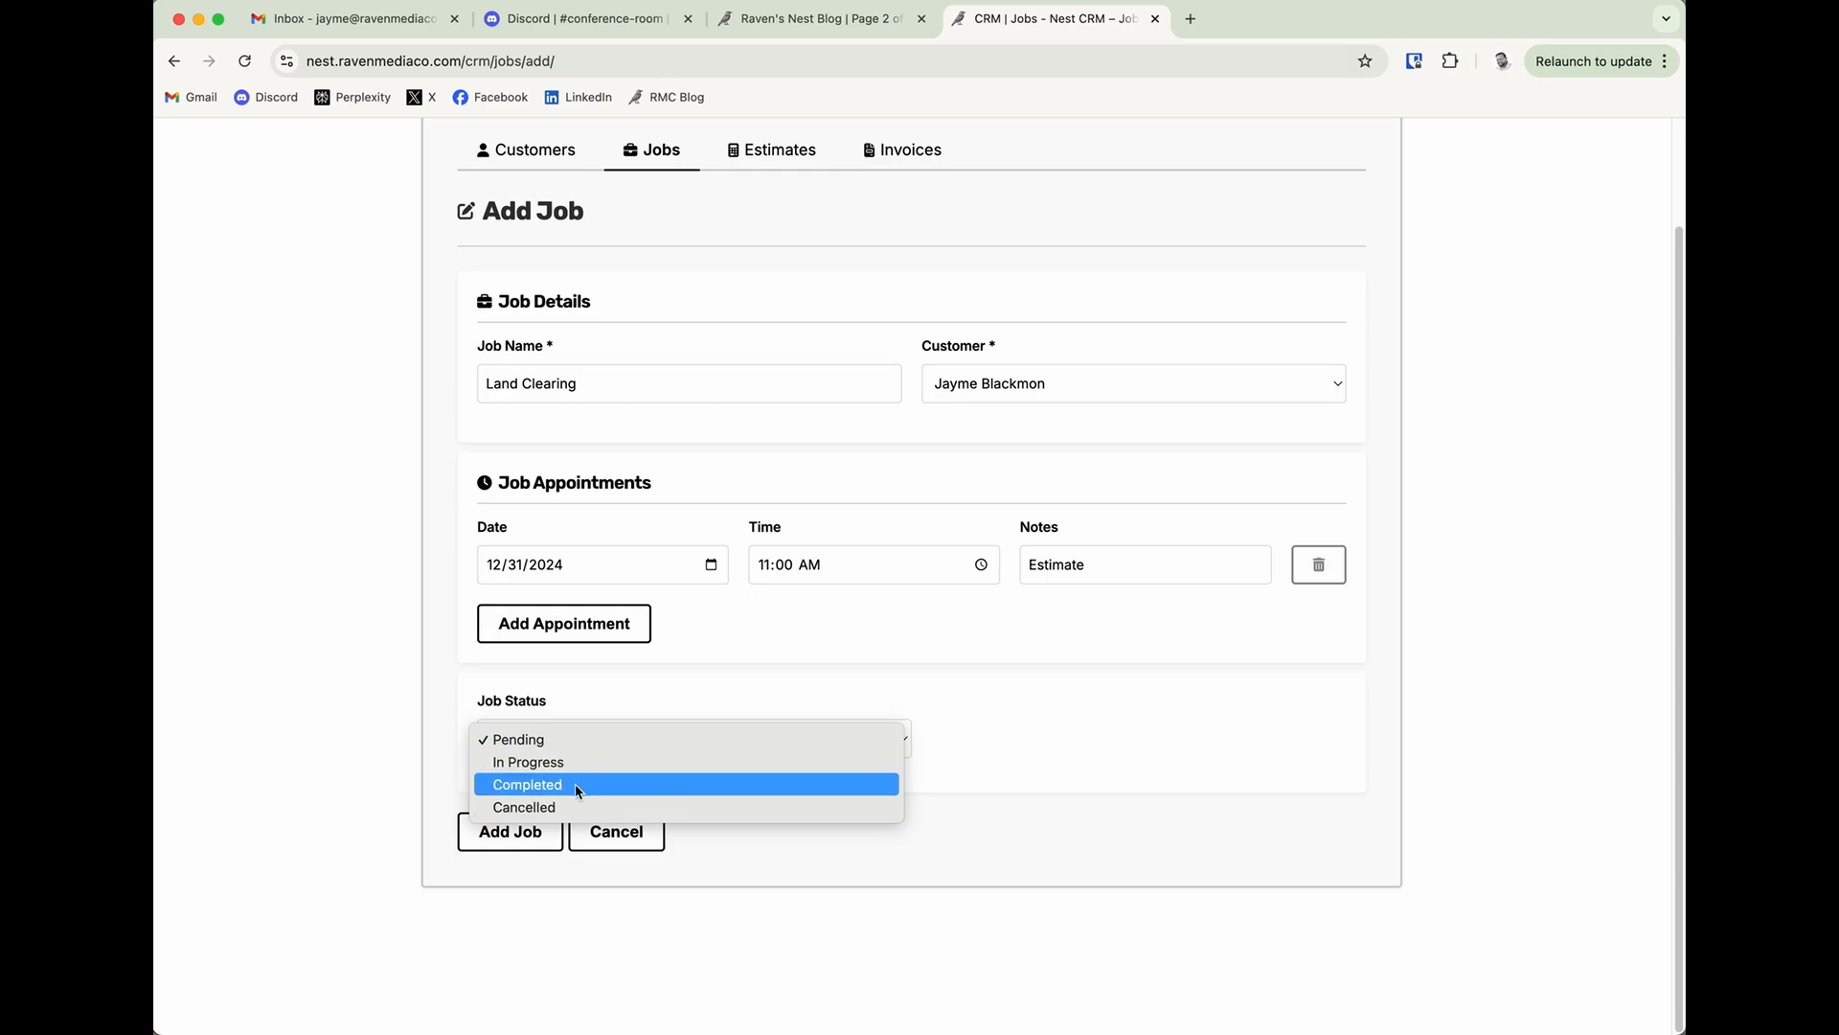
{"action": "left_click", "coordinate": [1042, 779]}
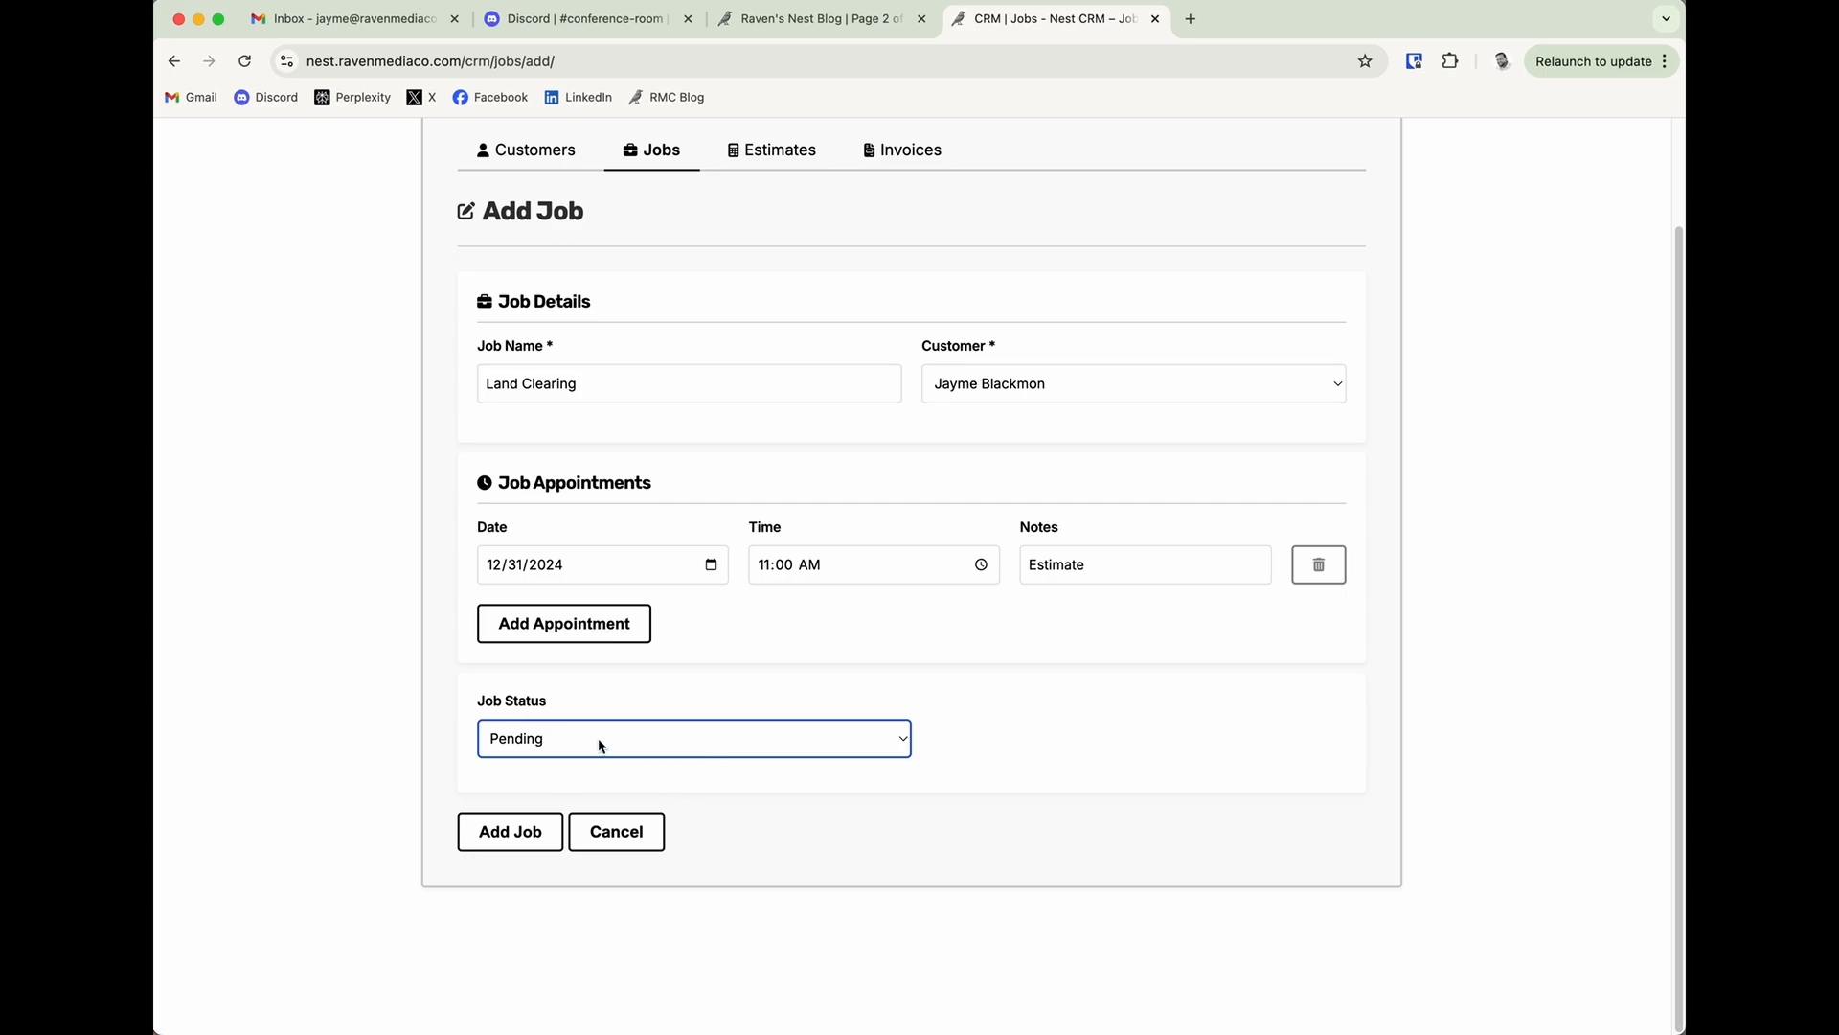
{"action": "left_click", "coordinate": [823, 798]}
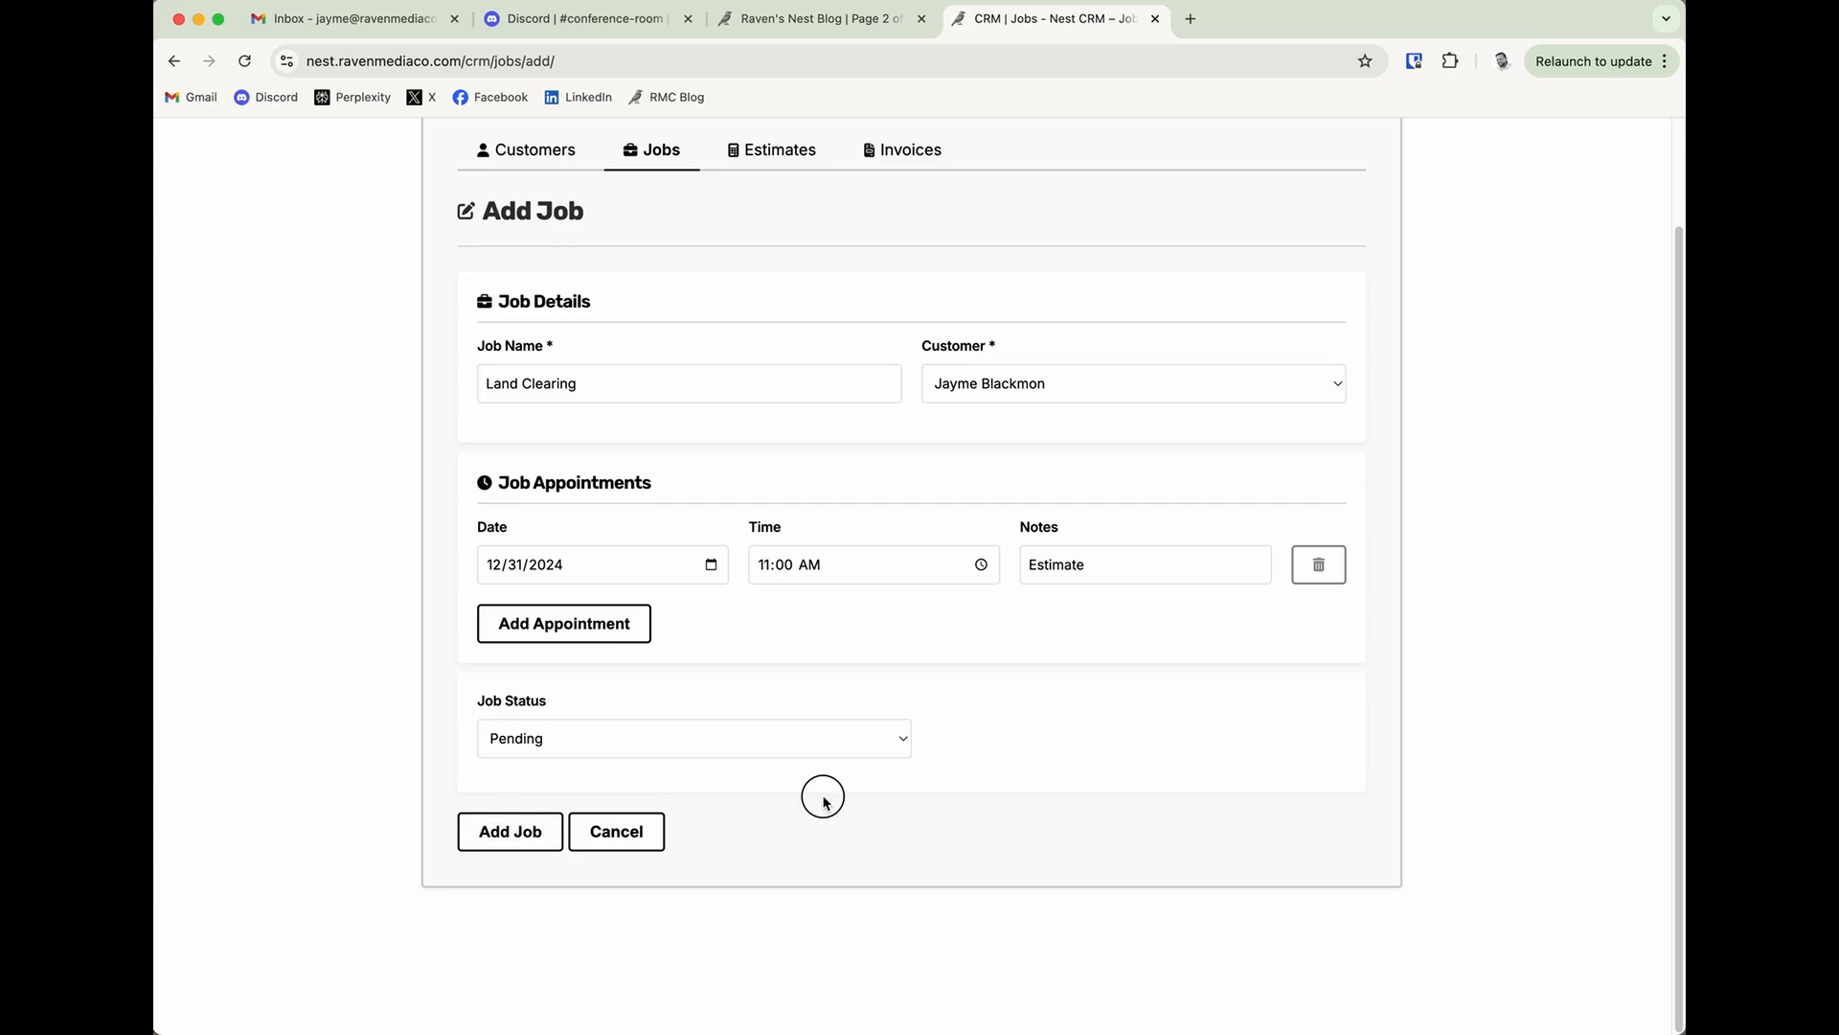
{"action": "left_click", "coordinate": [509, 833]}
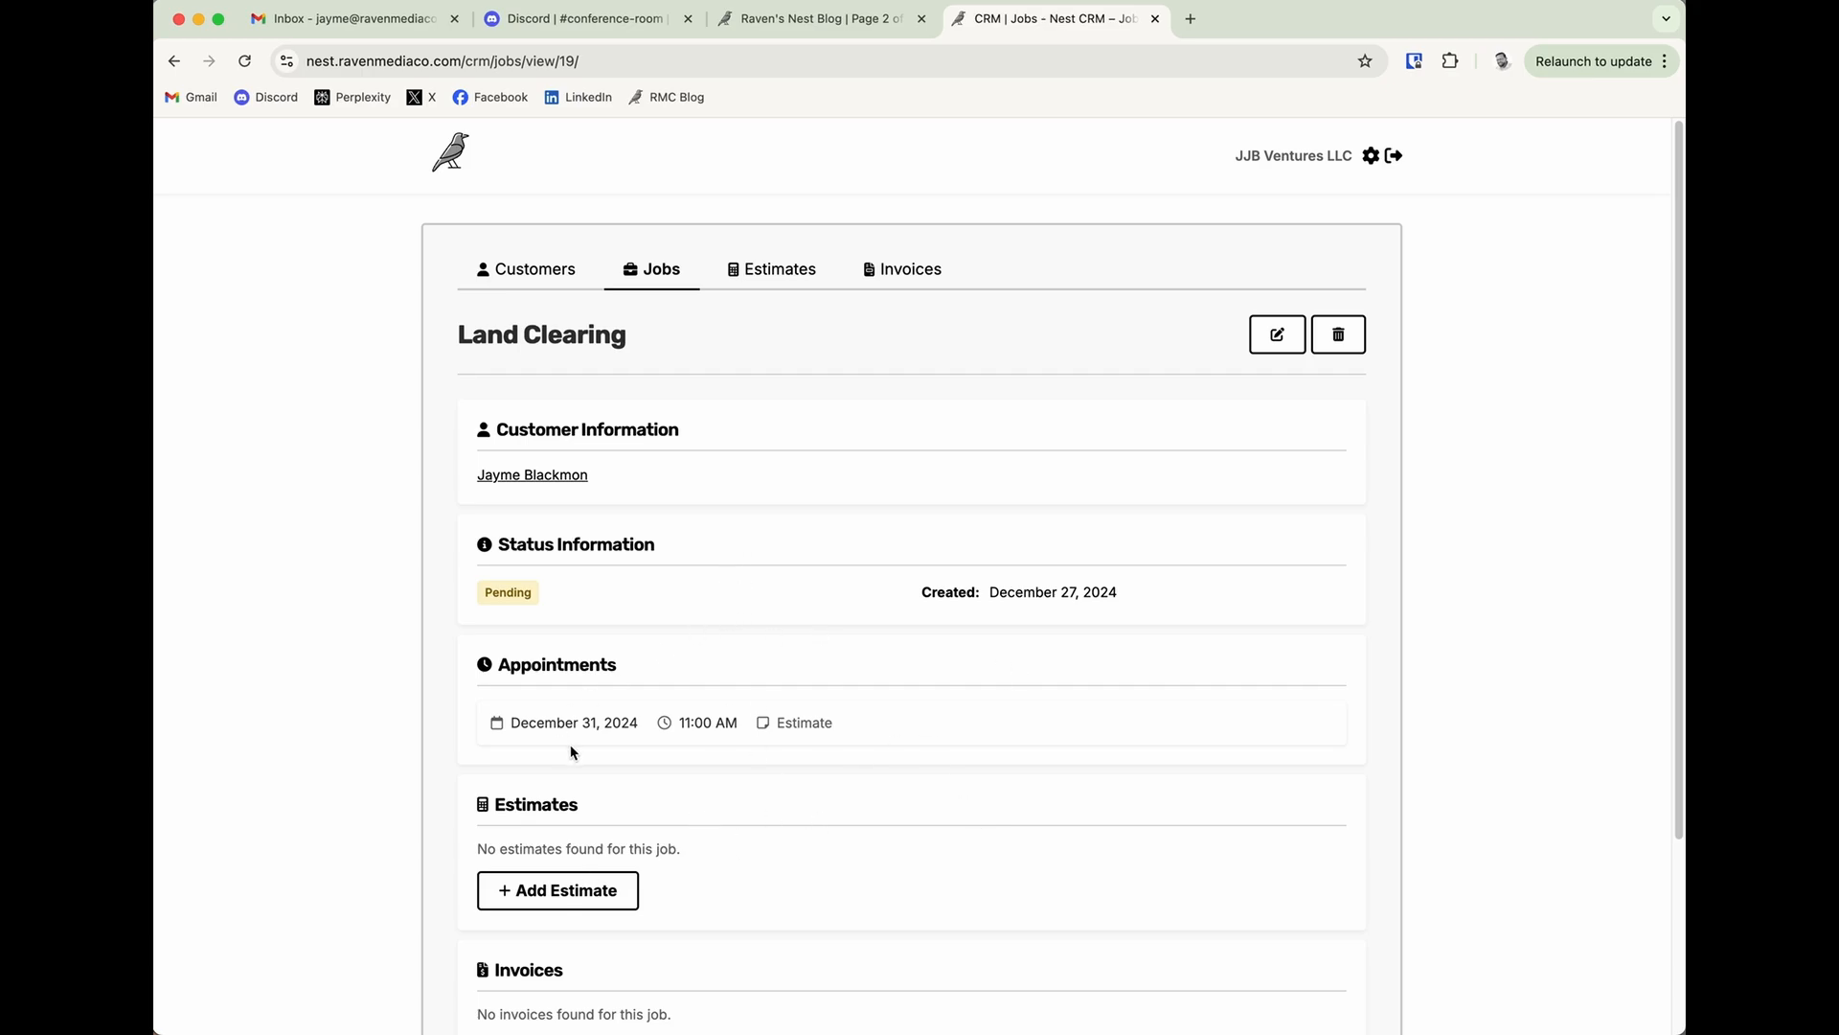
{"action": "left_click_drag", "start_coordinate": [511, 722], "coordinate": [842, 724]}
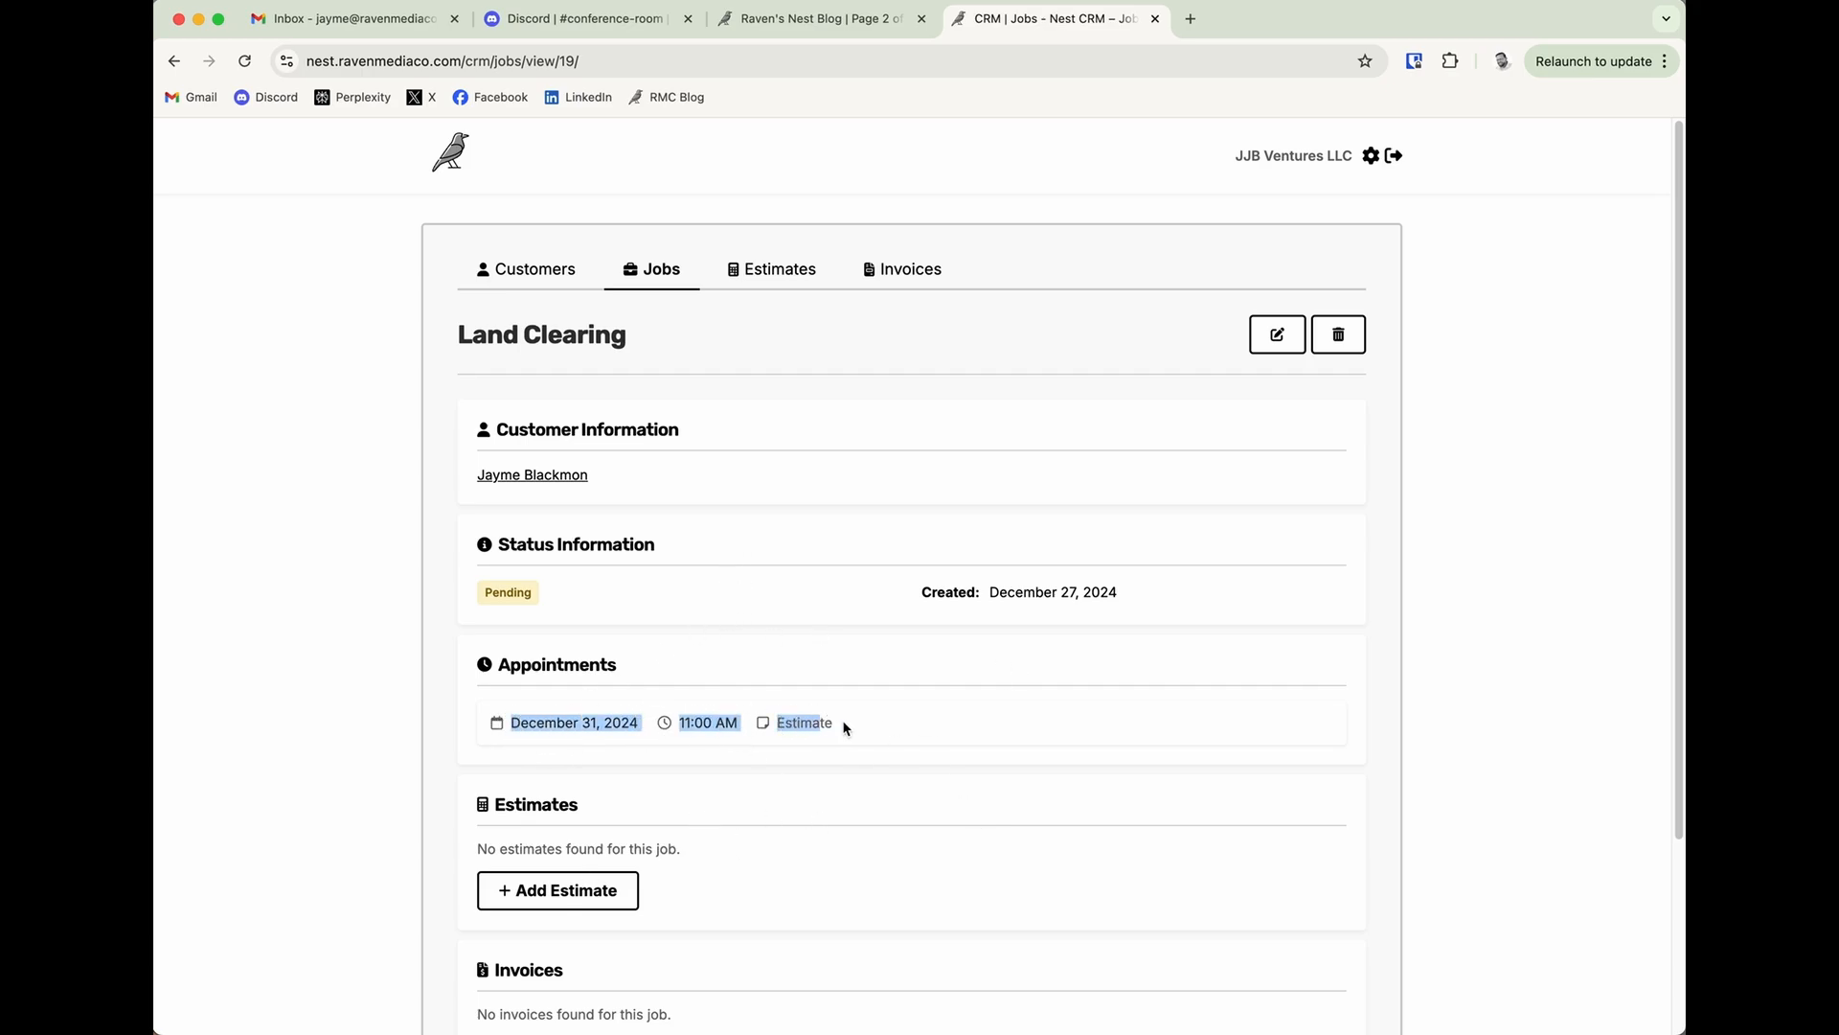
Examine the Land Clearing job's record, highlighting the appointment's date and time and looking over the estimates and invoices sections.
{"action": "left_click", "coordinate": [843, 725]}
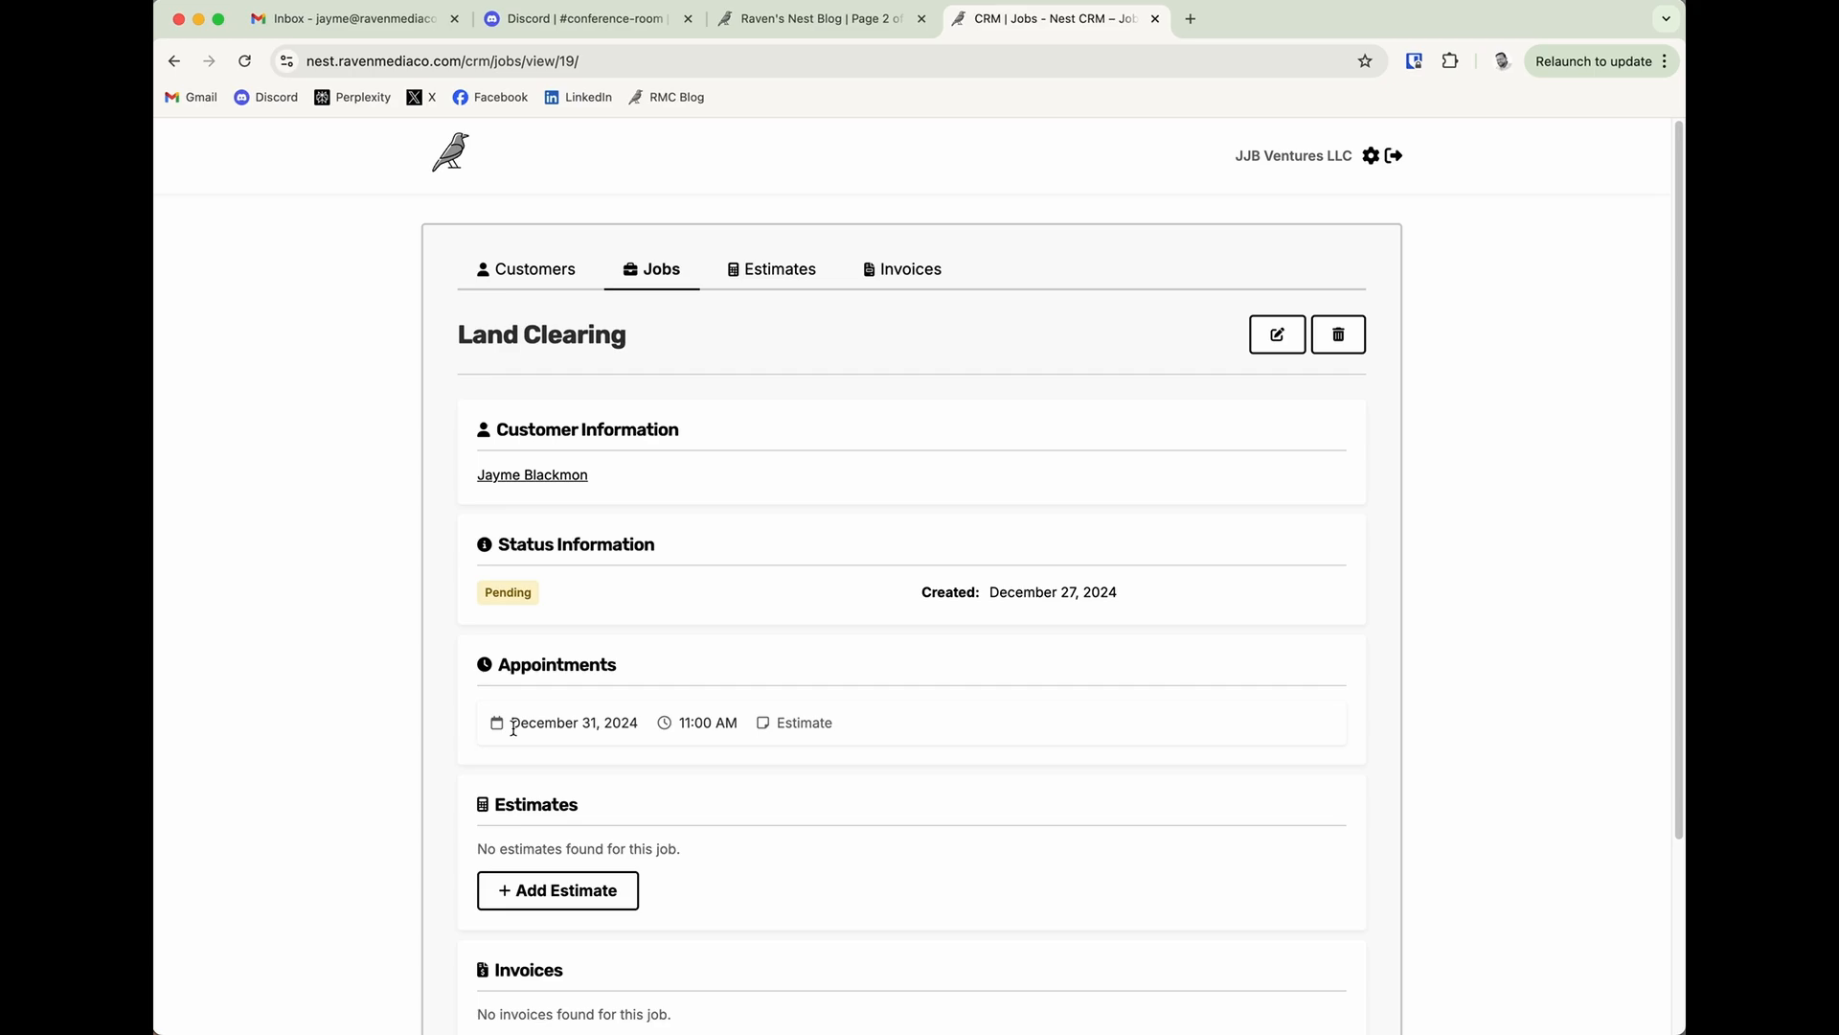
{"action": "left_click_drag", "start_coordinate": [514, 728], "coordinate": [756, 710]}
{"action": "left_click", "coordinate": [914, 716]}
{"action": "scroll", "coordinate": [774, 808], "scroll_direction": "down", "scroll_amount": 1}
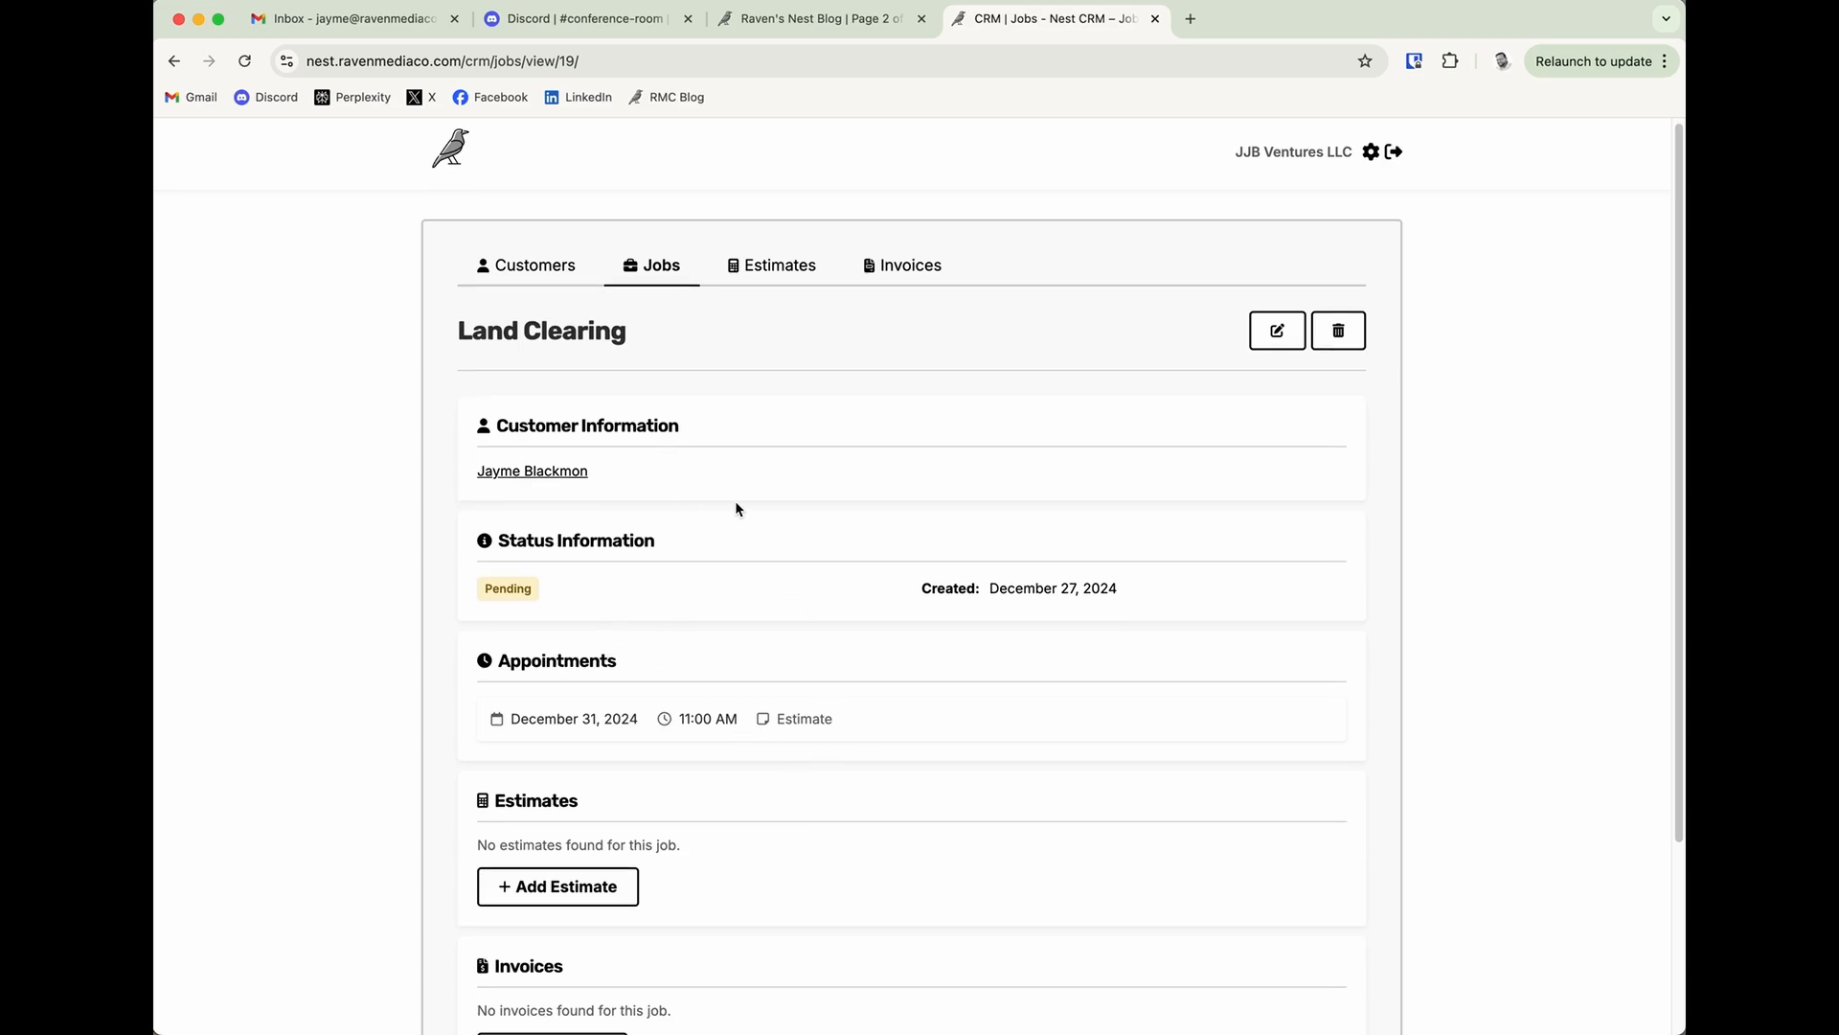
{"action": "scroll", "coordinate": [822, 779], "scroll_direction": "down", "scroll_amount": 5}
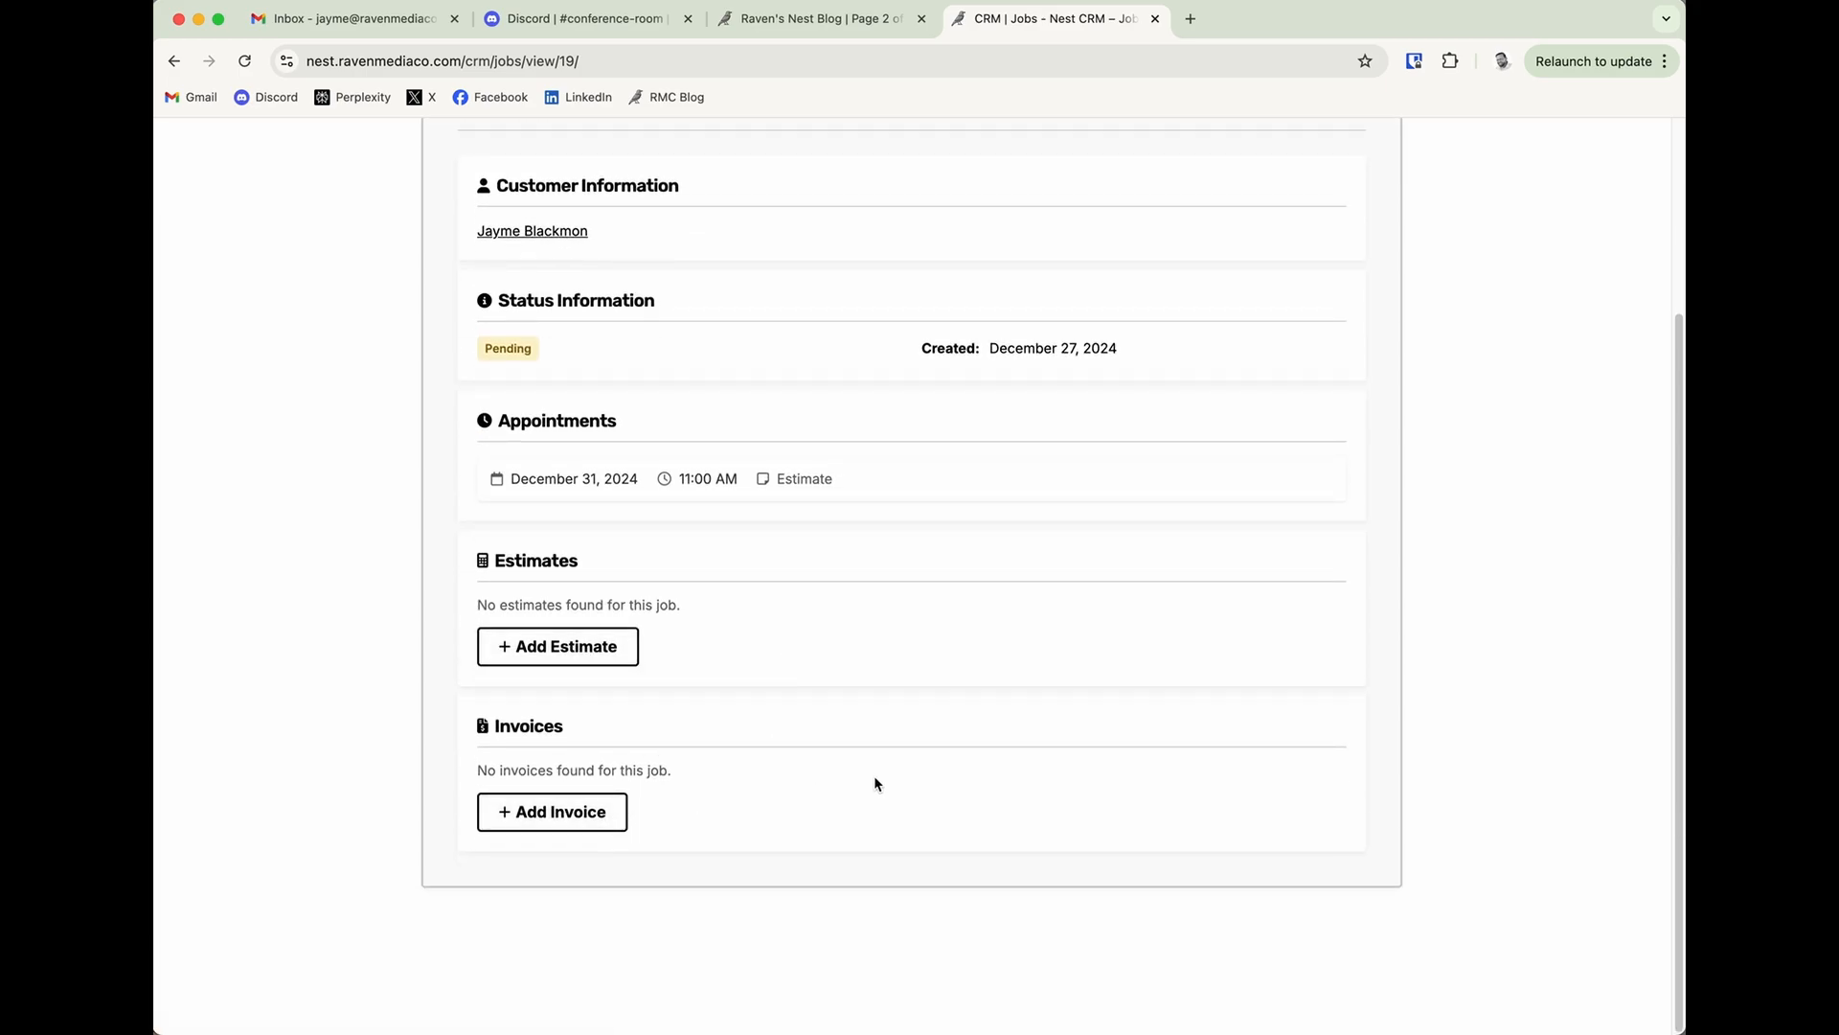
{"action": "scroll", "coordinate": [874, 777], "scroll_direction": "up", "scroll_amount": 5}
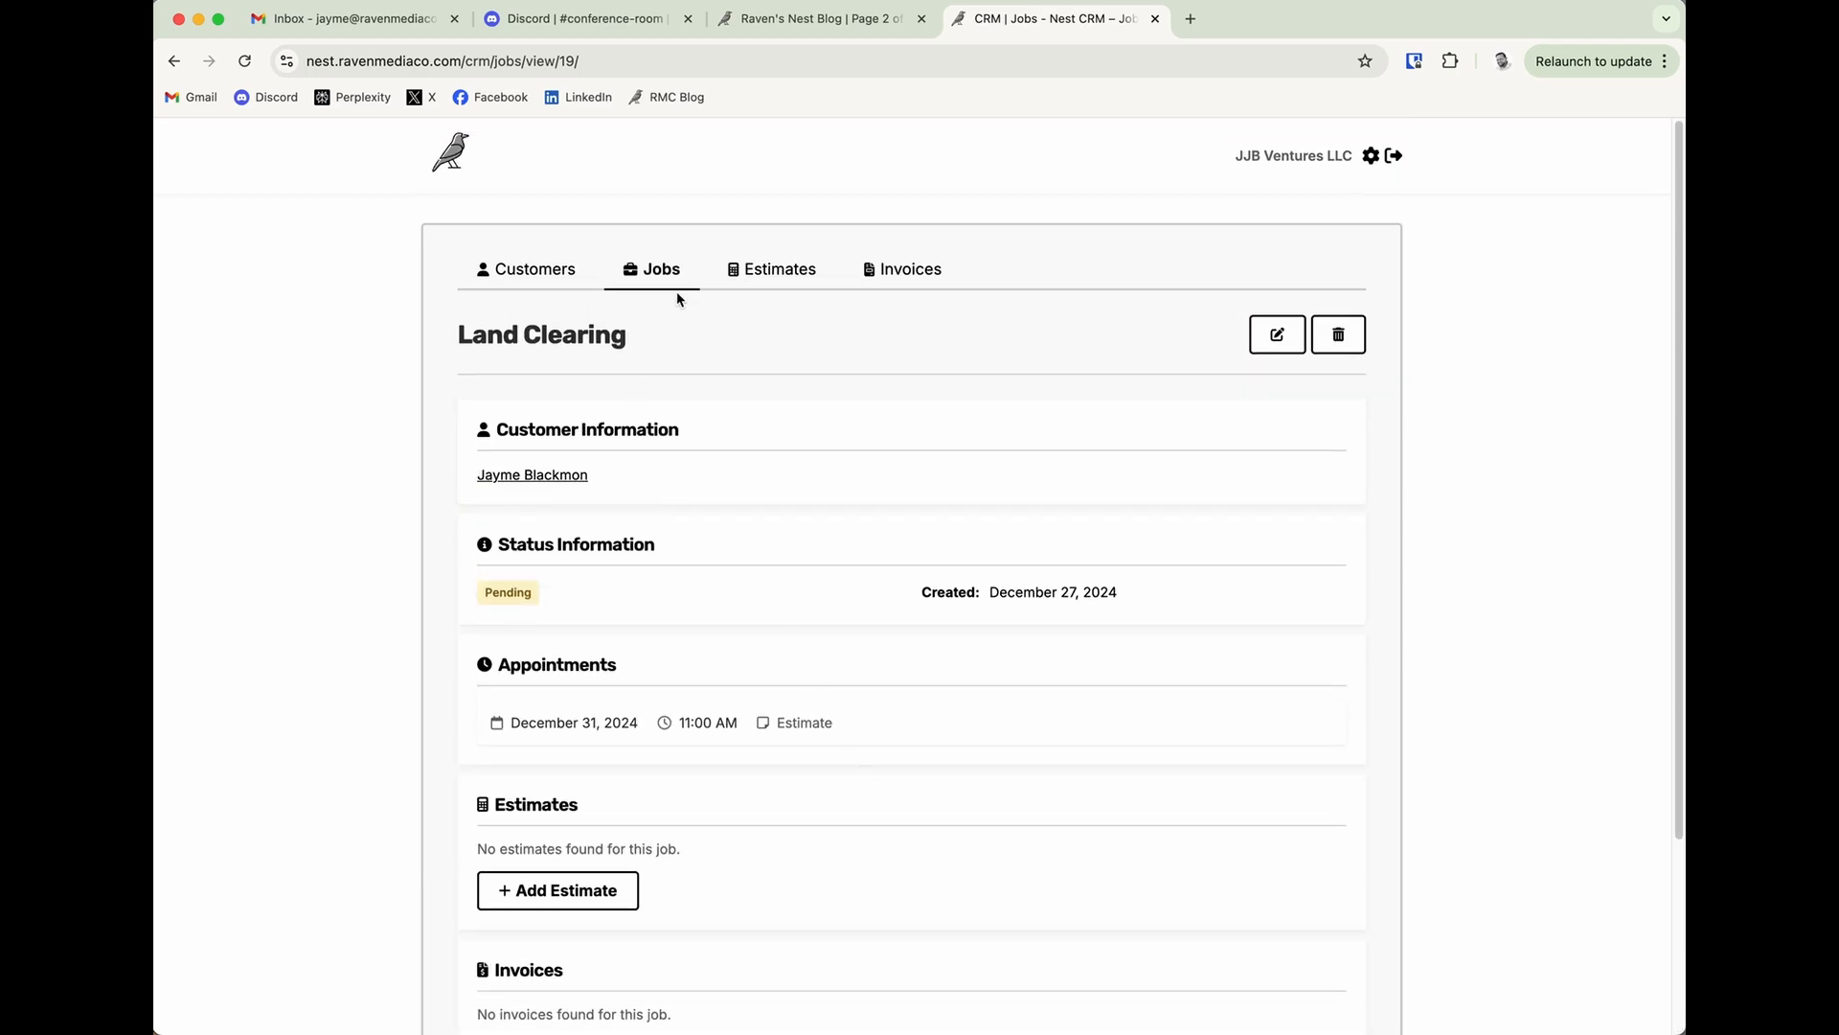
Reopen the Land Clearing job from the job list, look over its editable details and leave without saving.
{"action": "left_click", "coordinate": [675, 277]}
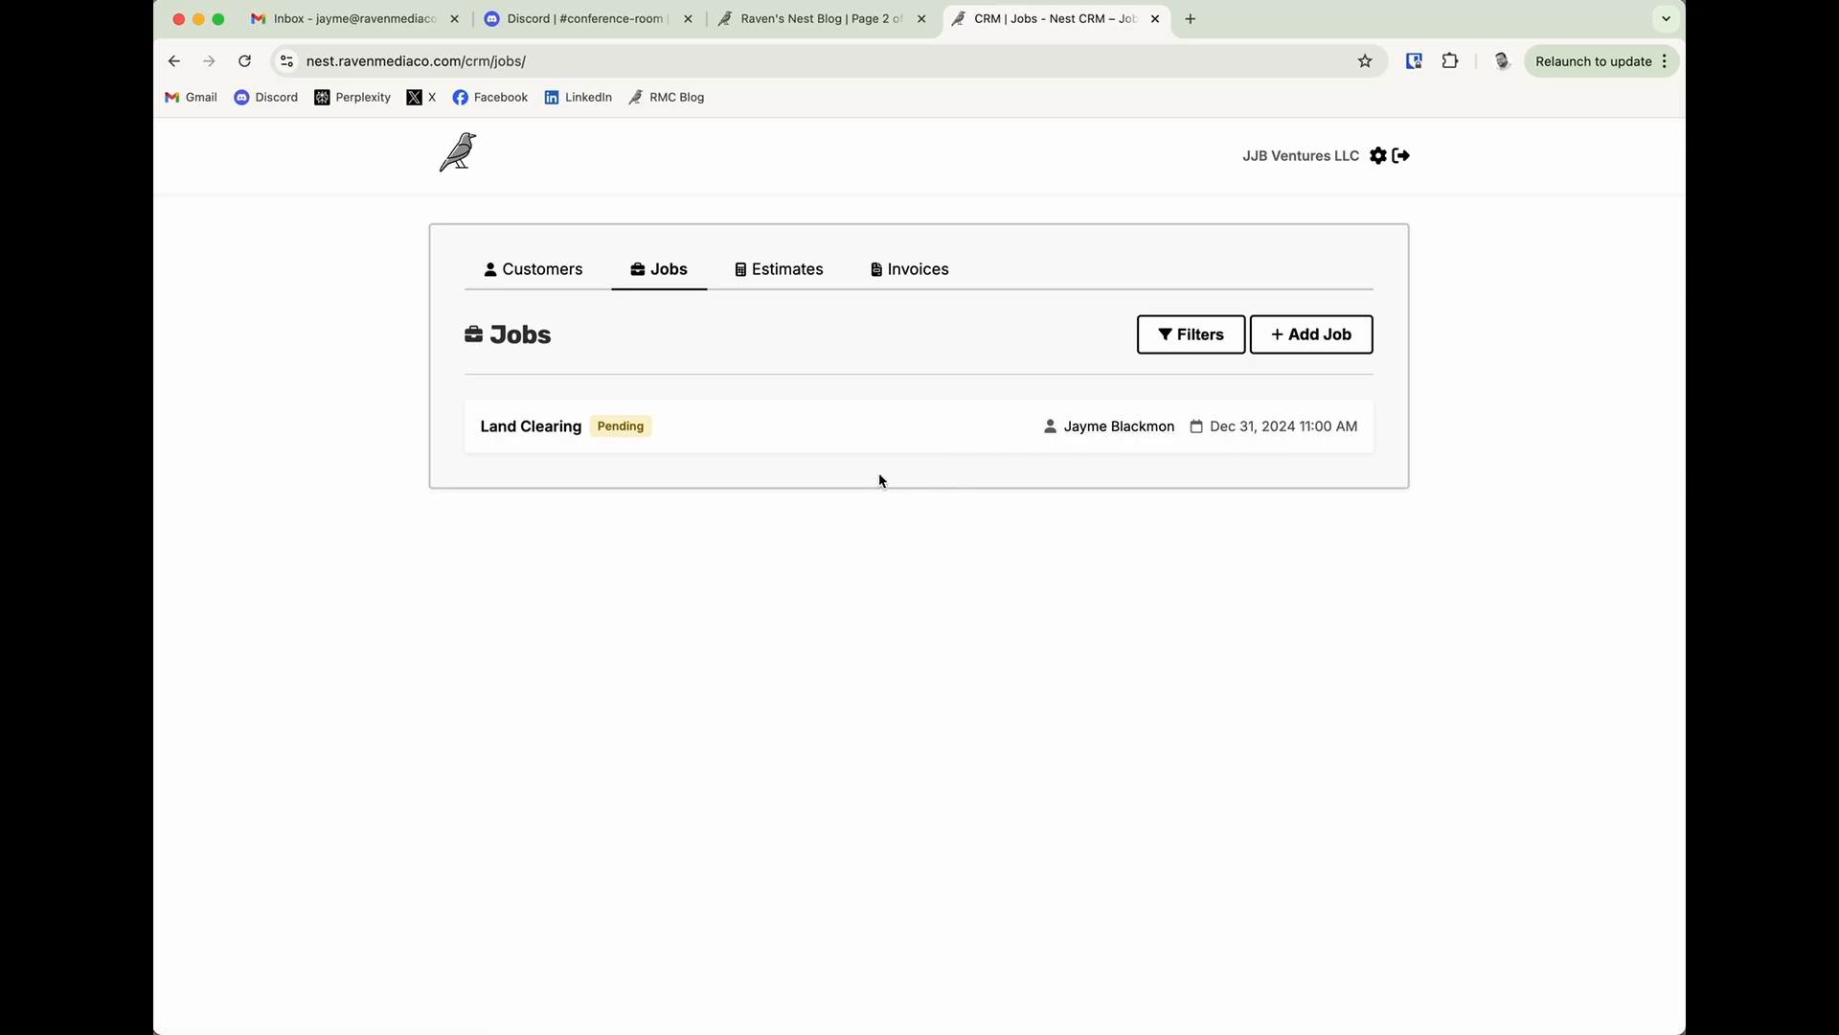
{"action": "left_click", "coordinate": [574, 438]}
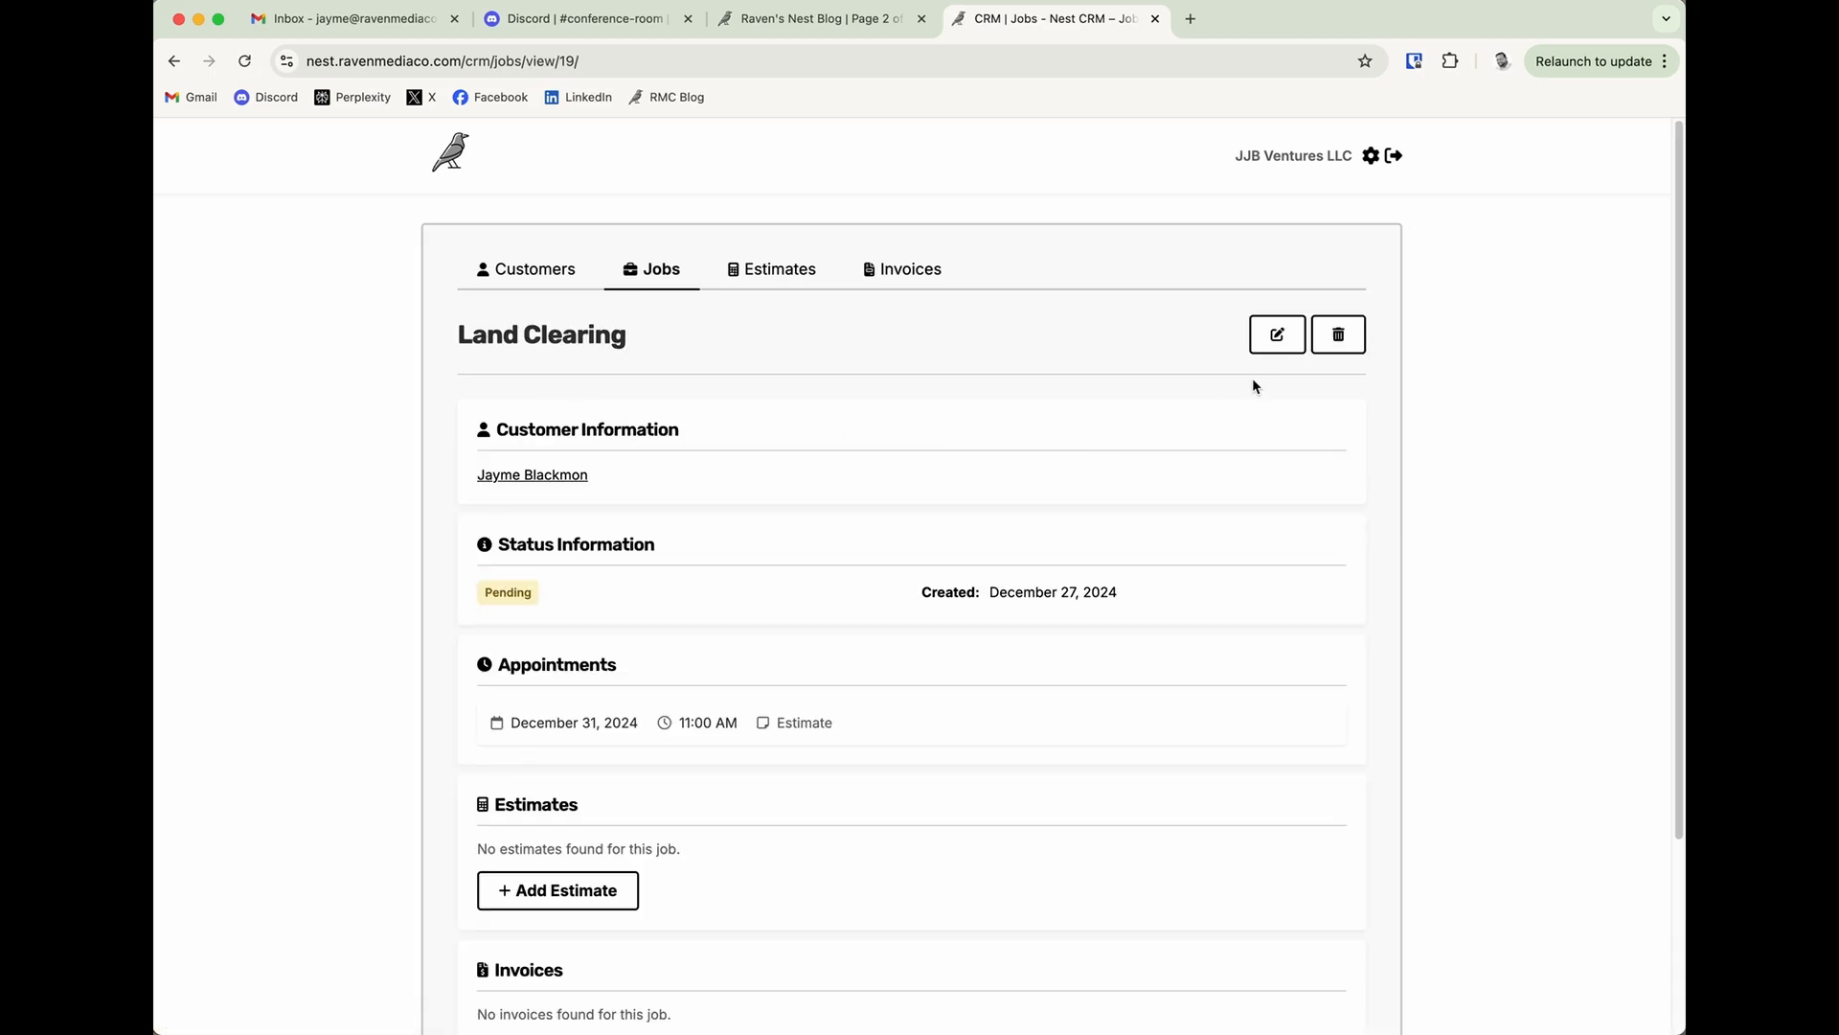
{"action": "left_click", "coordinate": [1271, 347]}
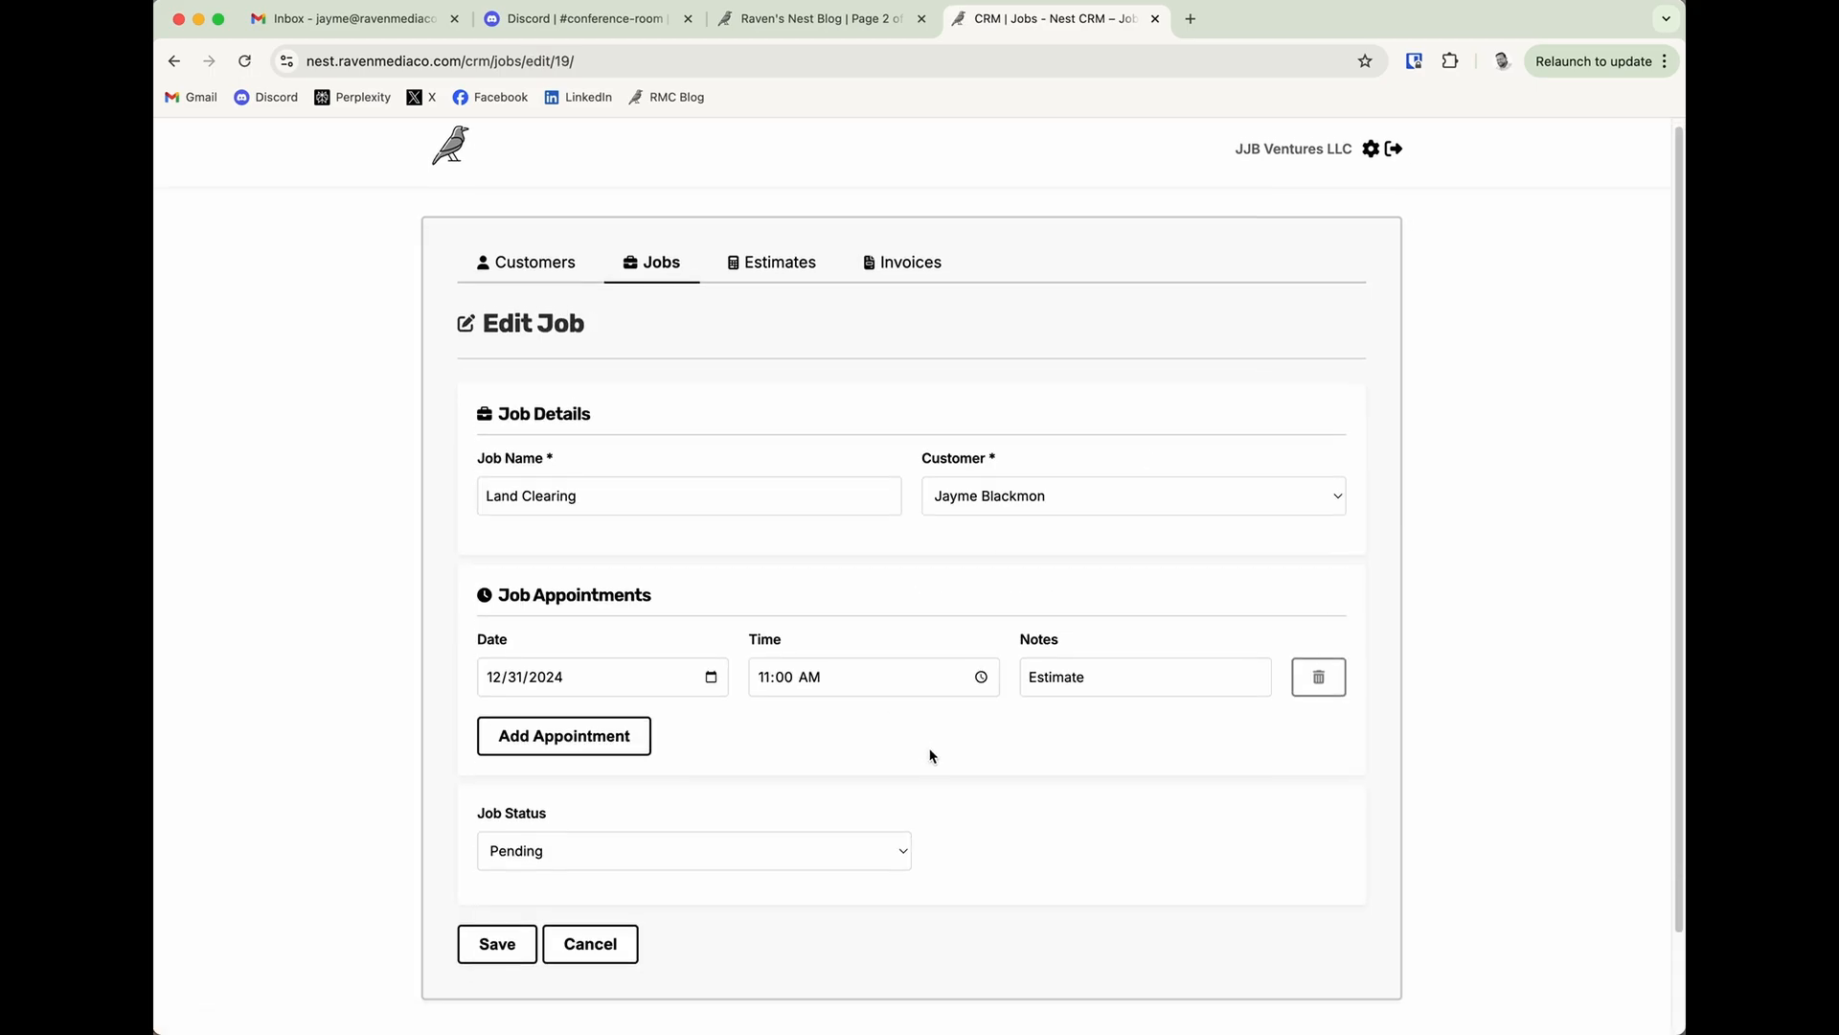
{"action": "scroll", "coordinate": [932, 756], "scroll_direction": "down", "scroll_amount": 1}
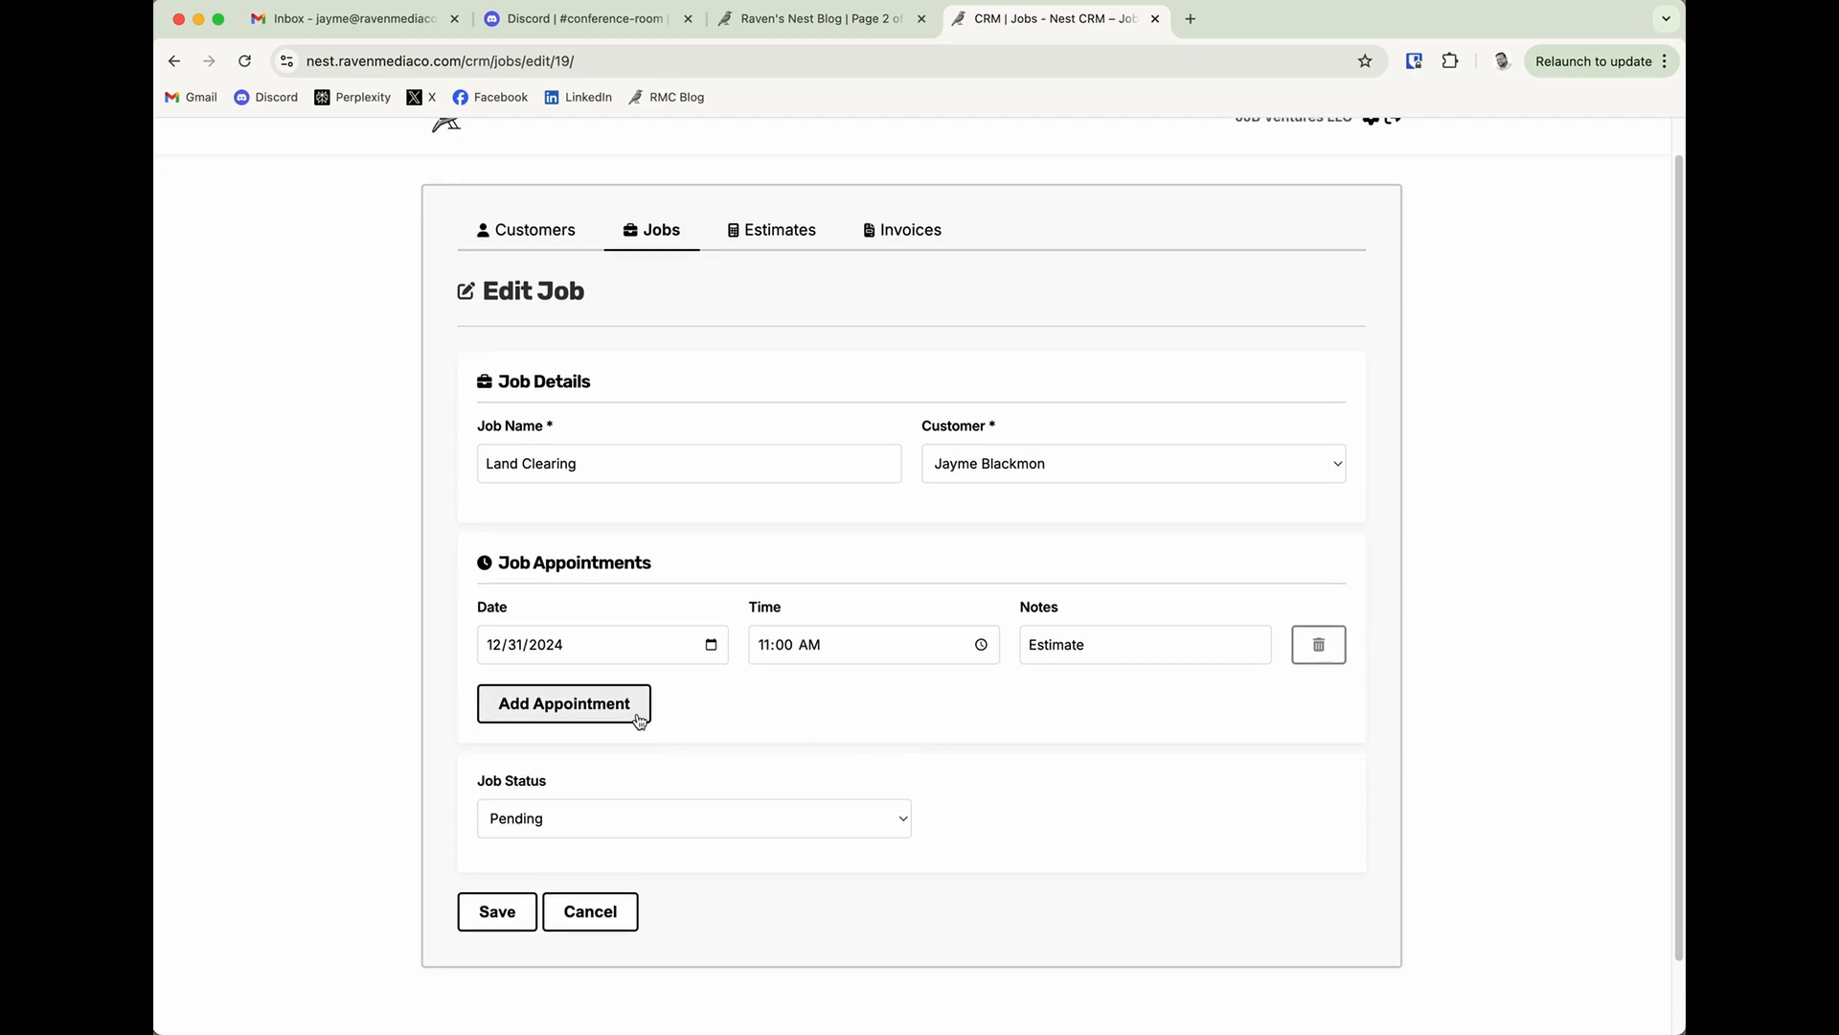
{"action": "left_click", "coordinate": [596, 926]}
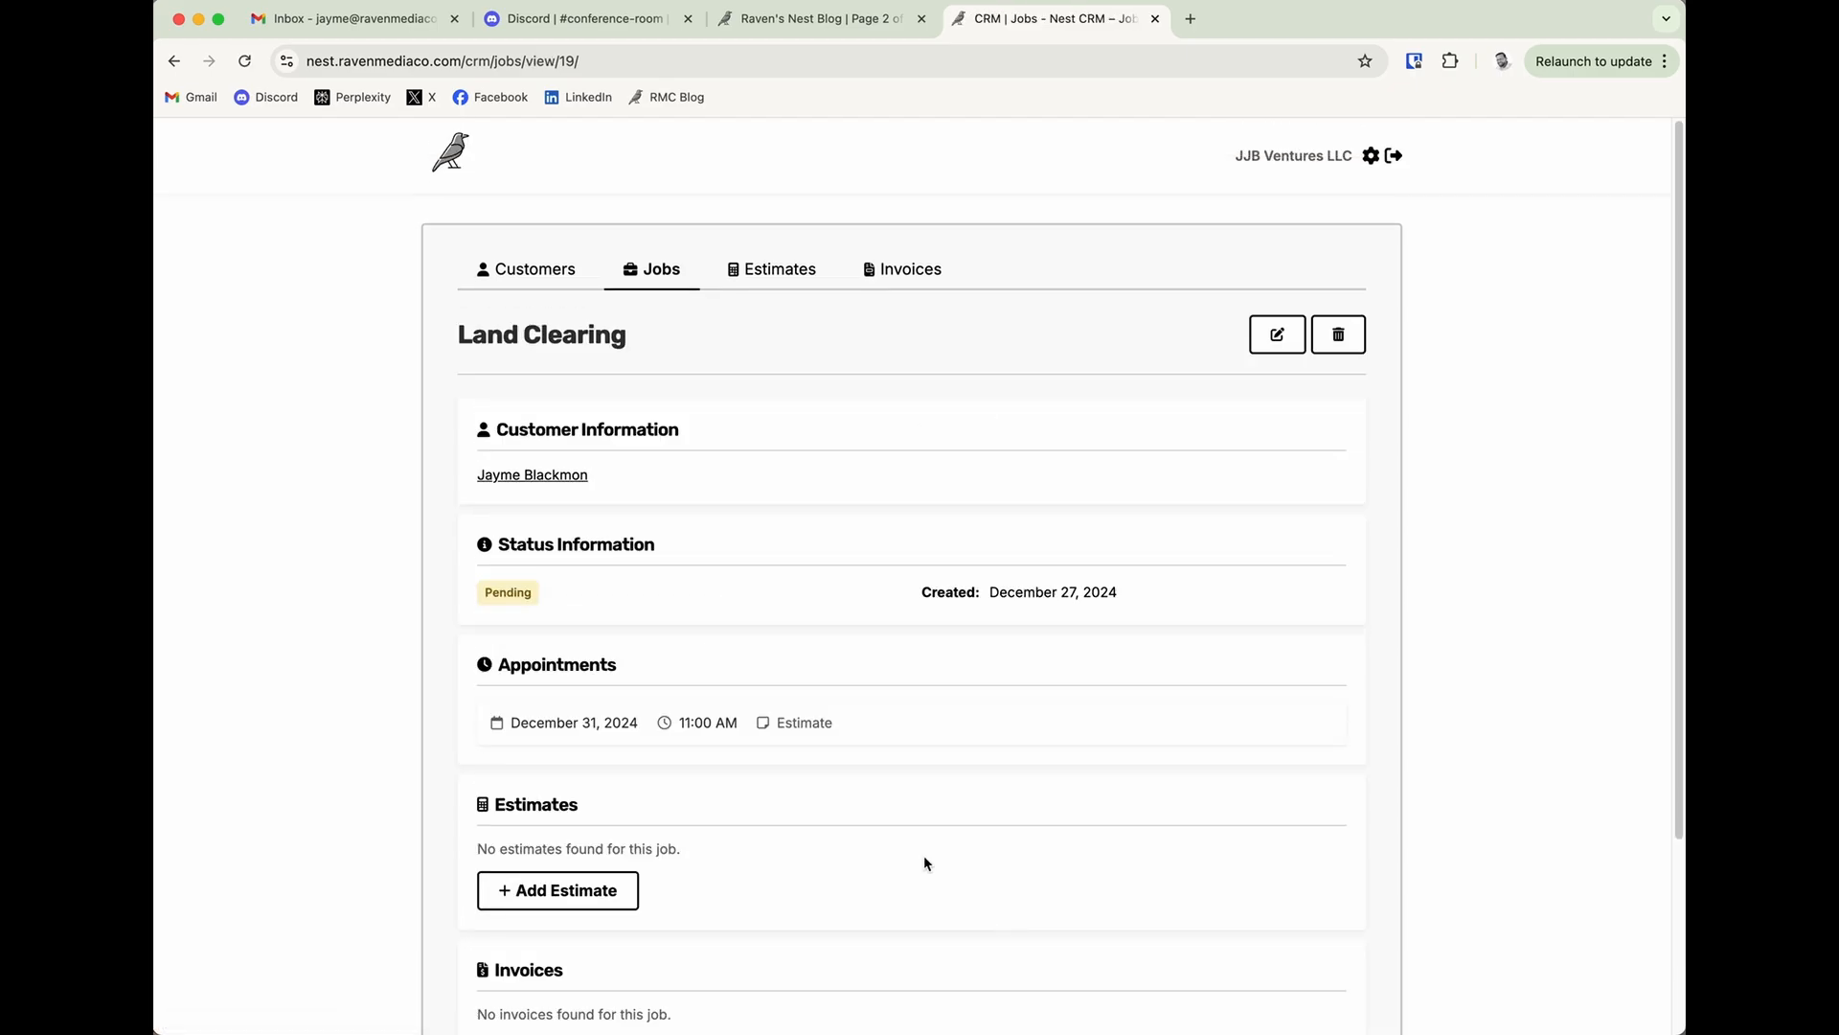
Start a new estimate named Mulching Saplings for the existing customer and the Land Clearing job.
{"action": "scroll", "coordinate": [924, 860], "scroll_direction": "down", "scroll_amount": 2}
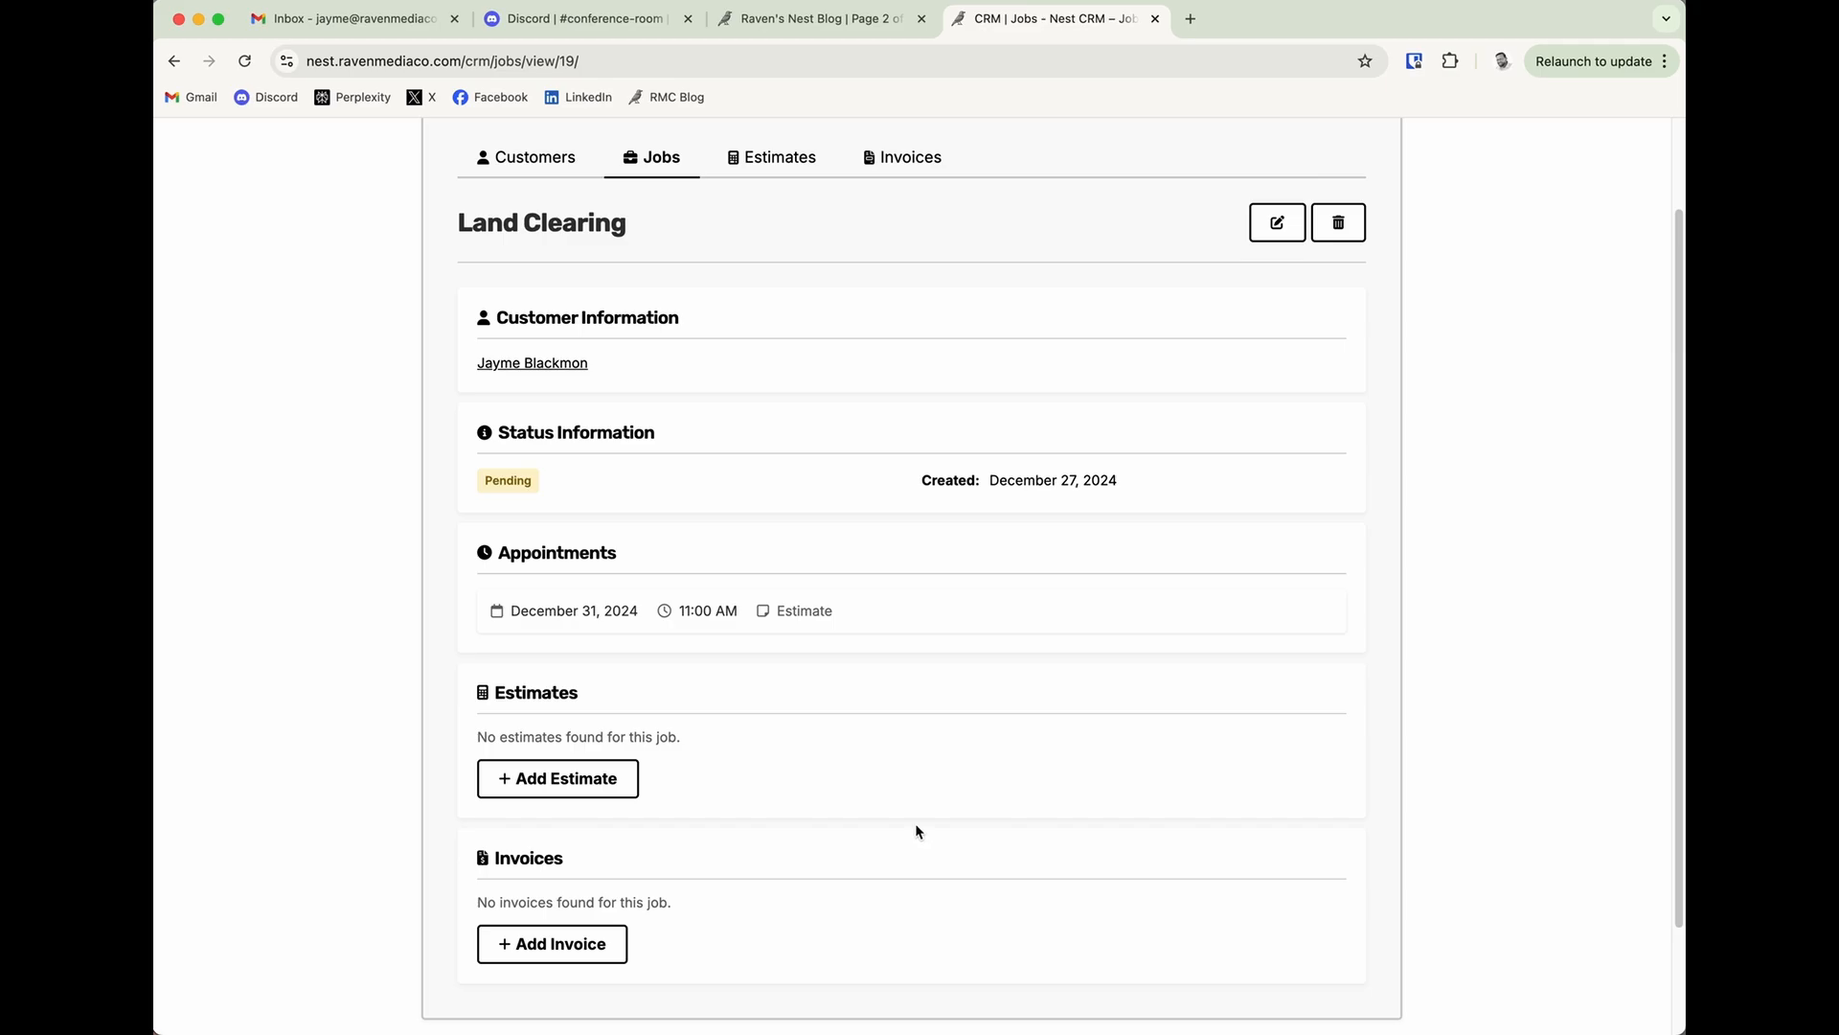
{"action": "left_click", "coordinate": [629, 783]}
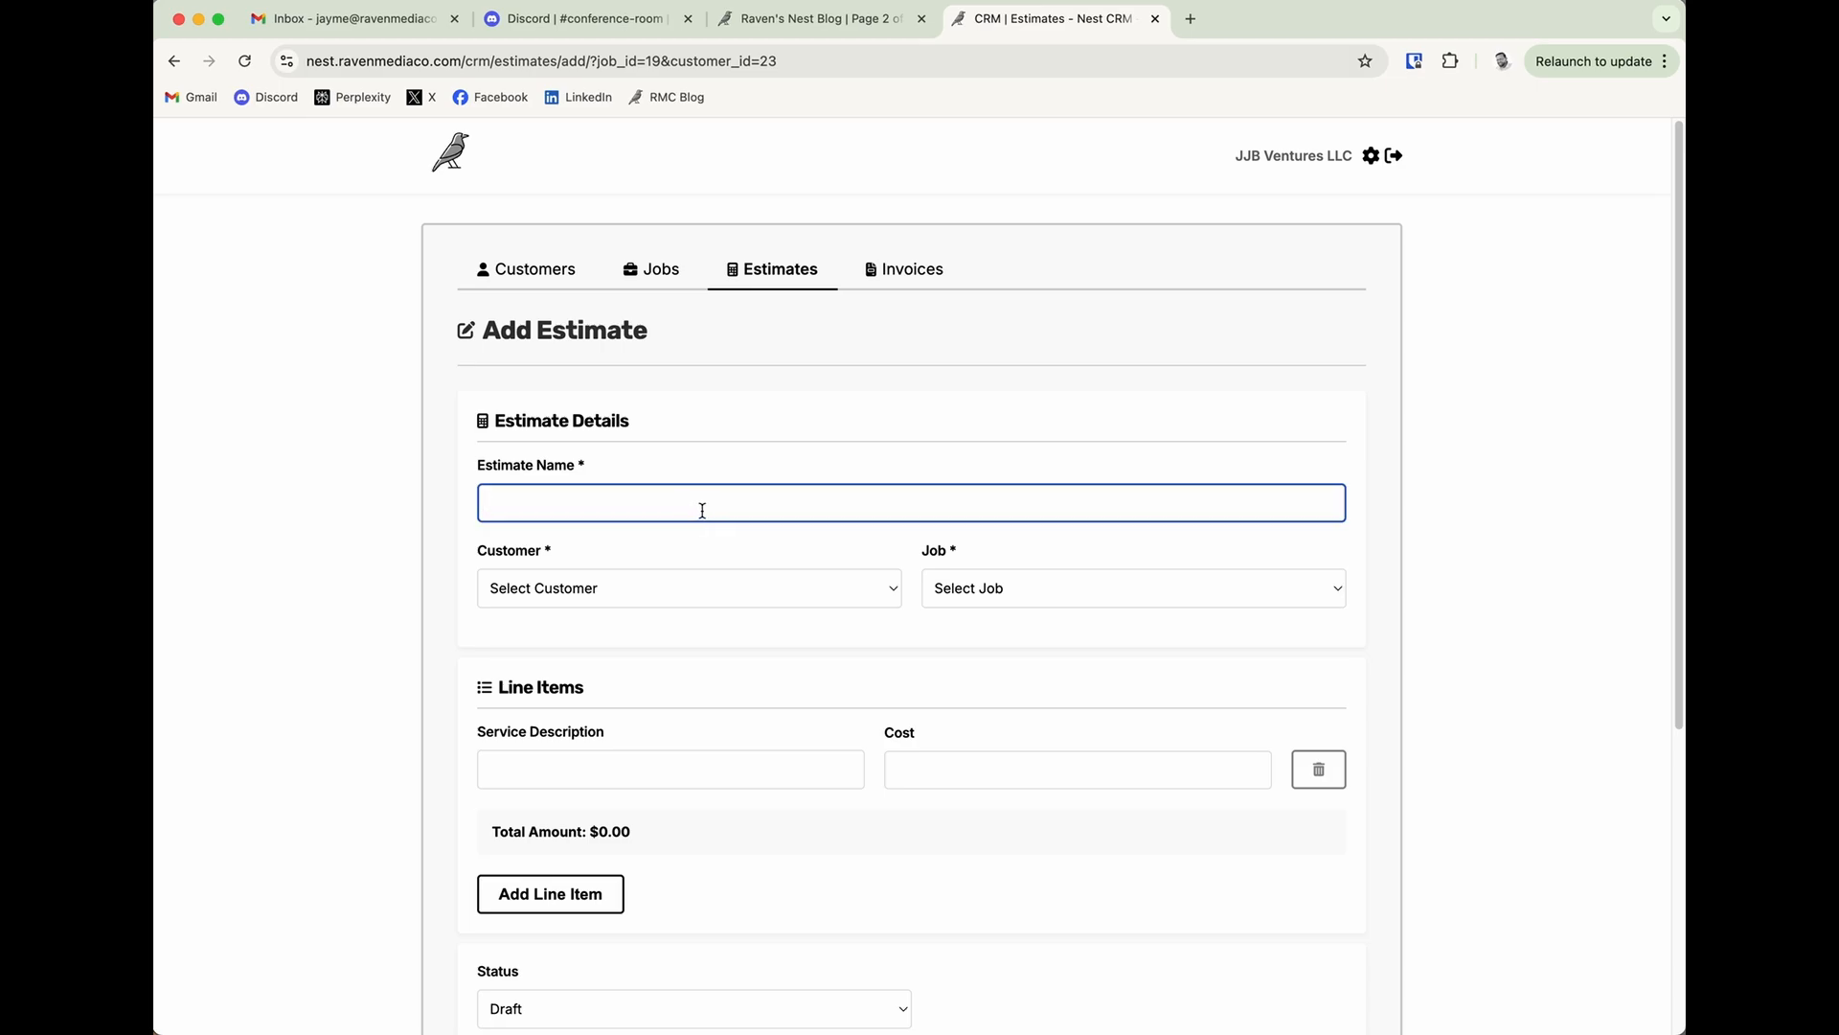
{"action": "type", "text": "Mulching Saplings"}
{"action": "left_click", "coordinate": [1369, 534]}
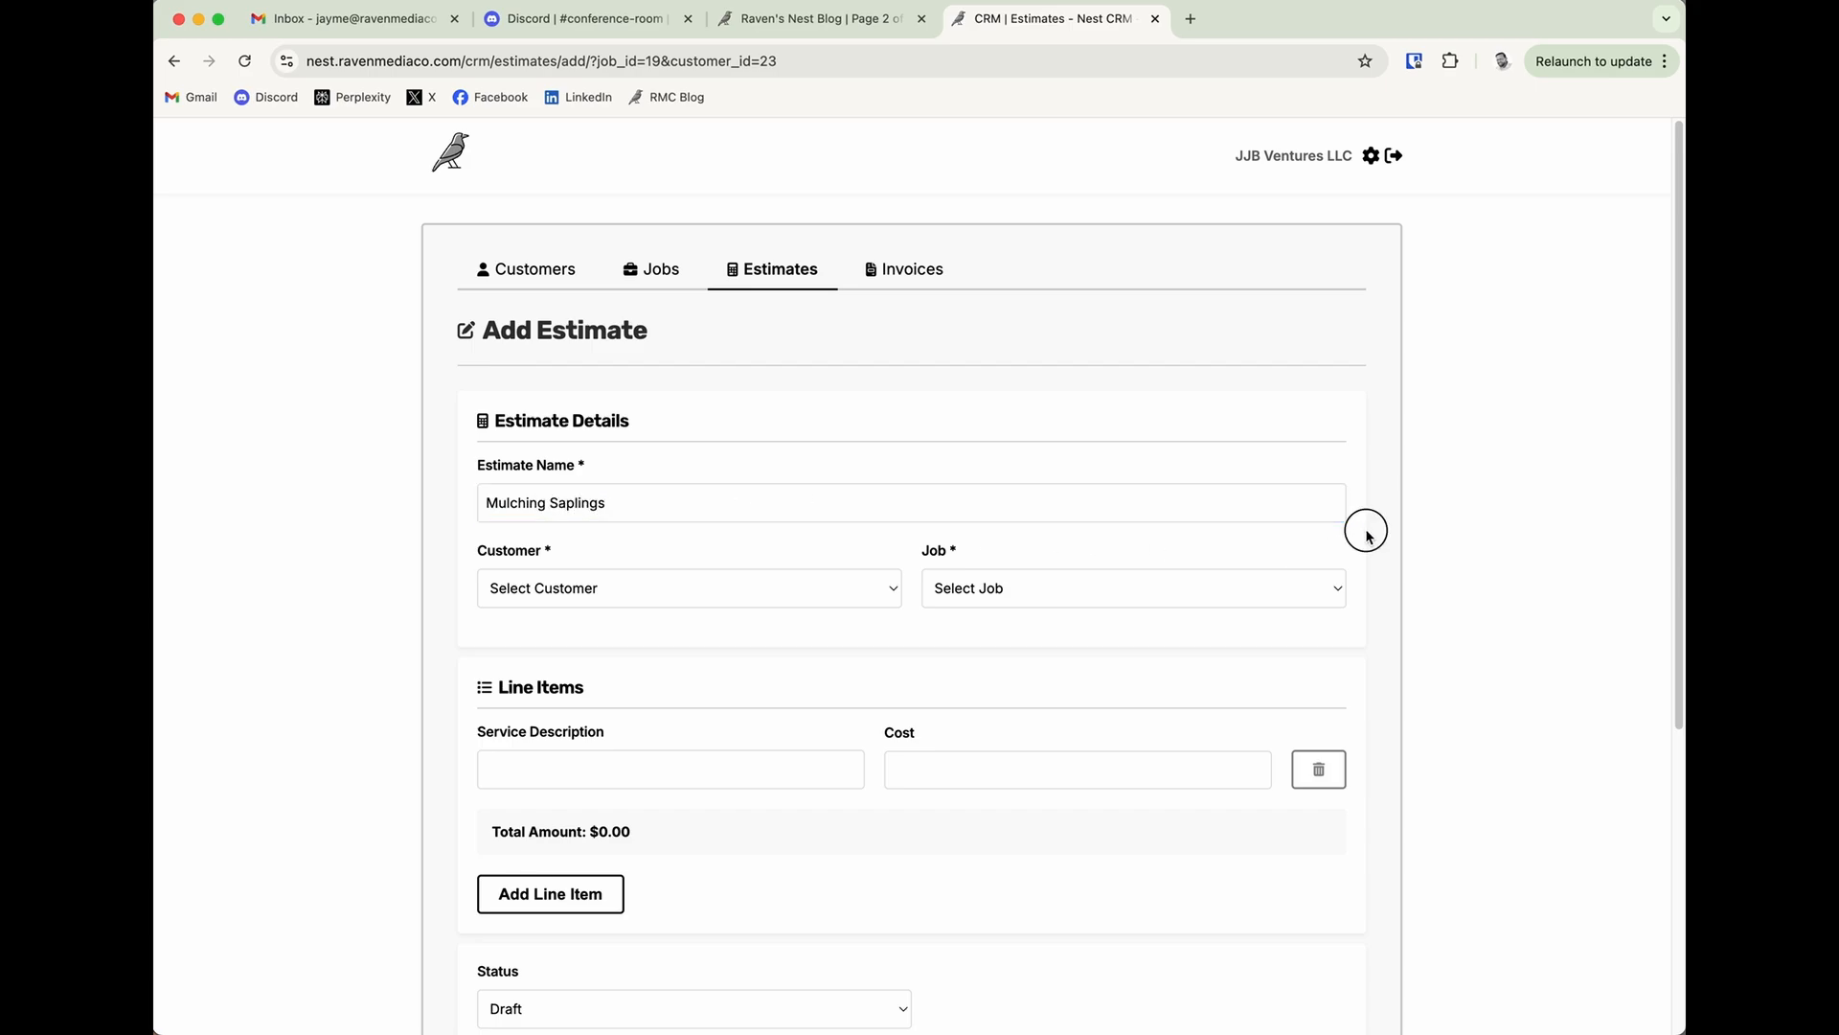
{"action": "left_click", "coordinate": [776, 600]}
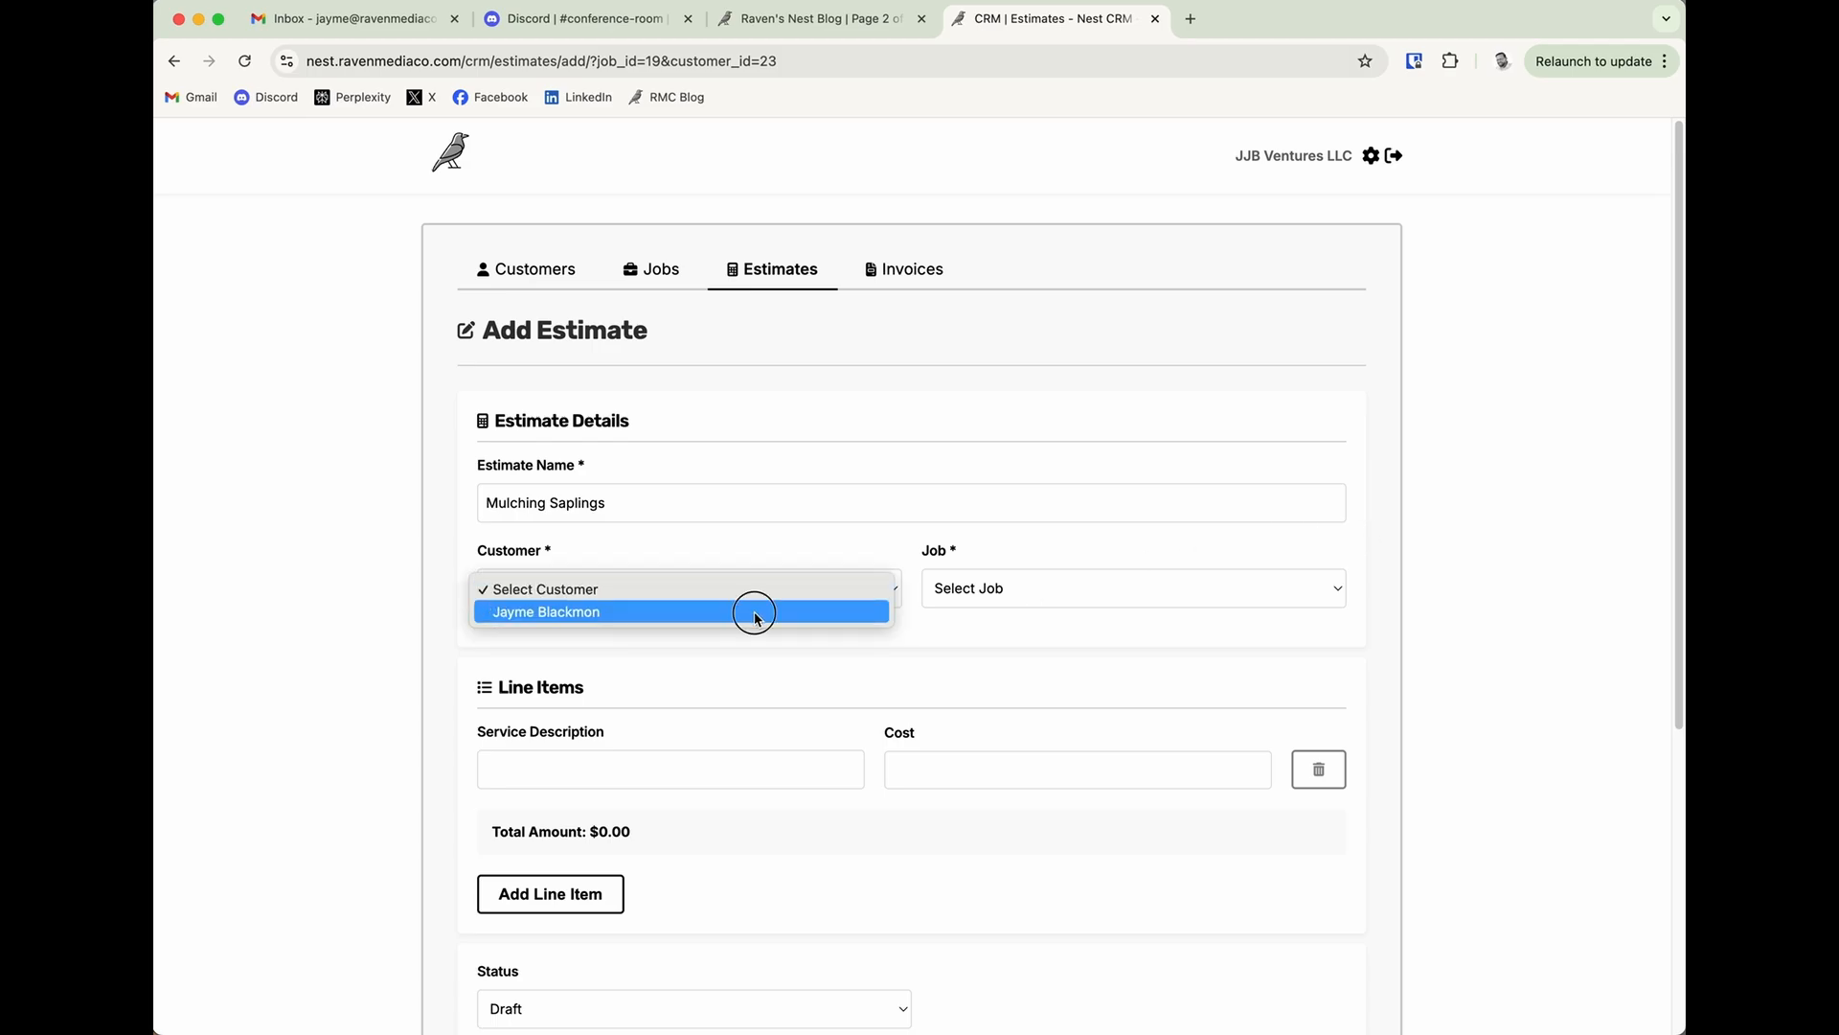
{"action": "left_click", "coordinate": [752, 613]}
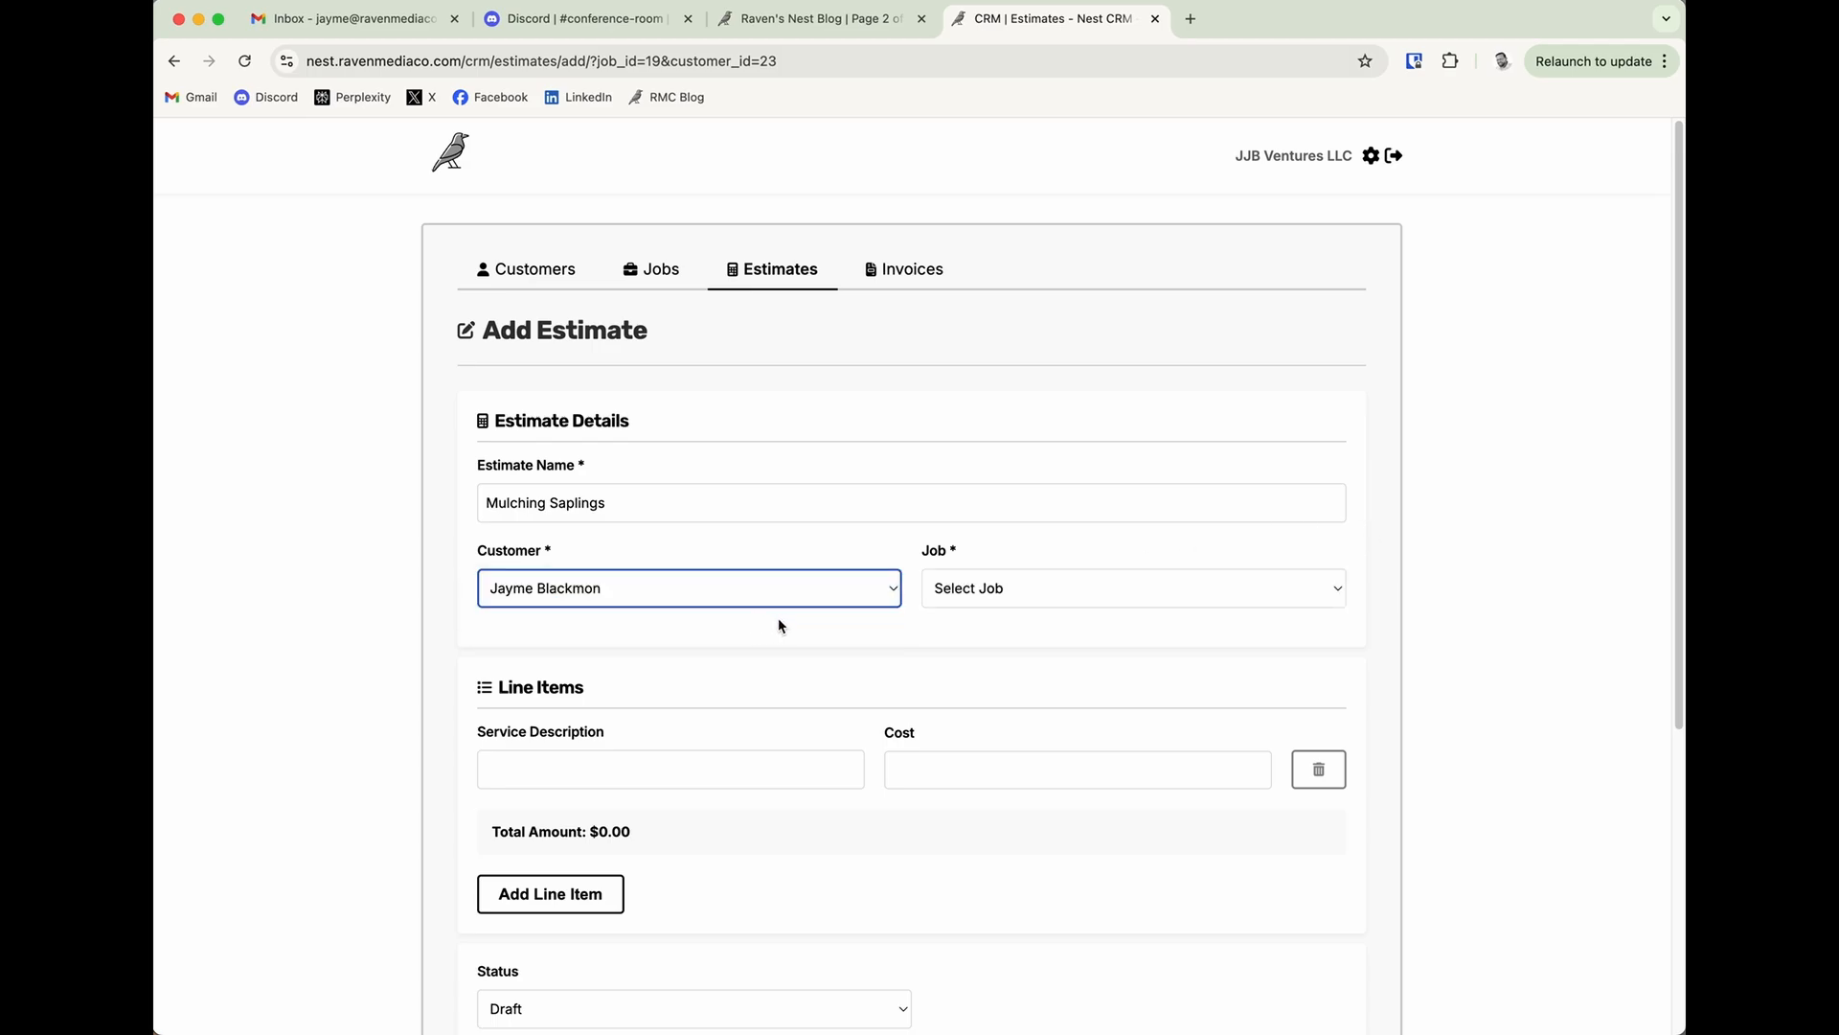
{"action": "left_click", "coordinate": [996, 592]}
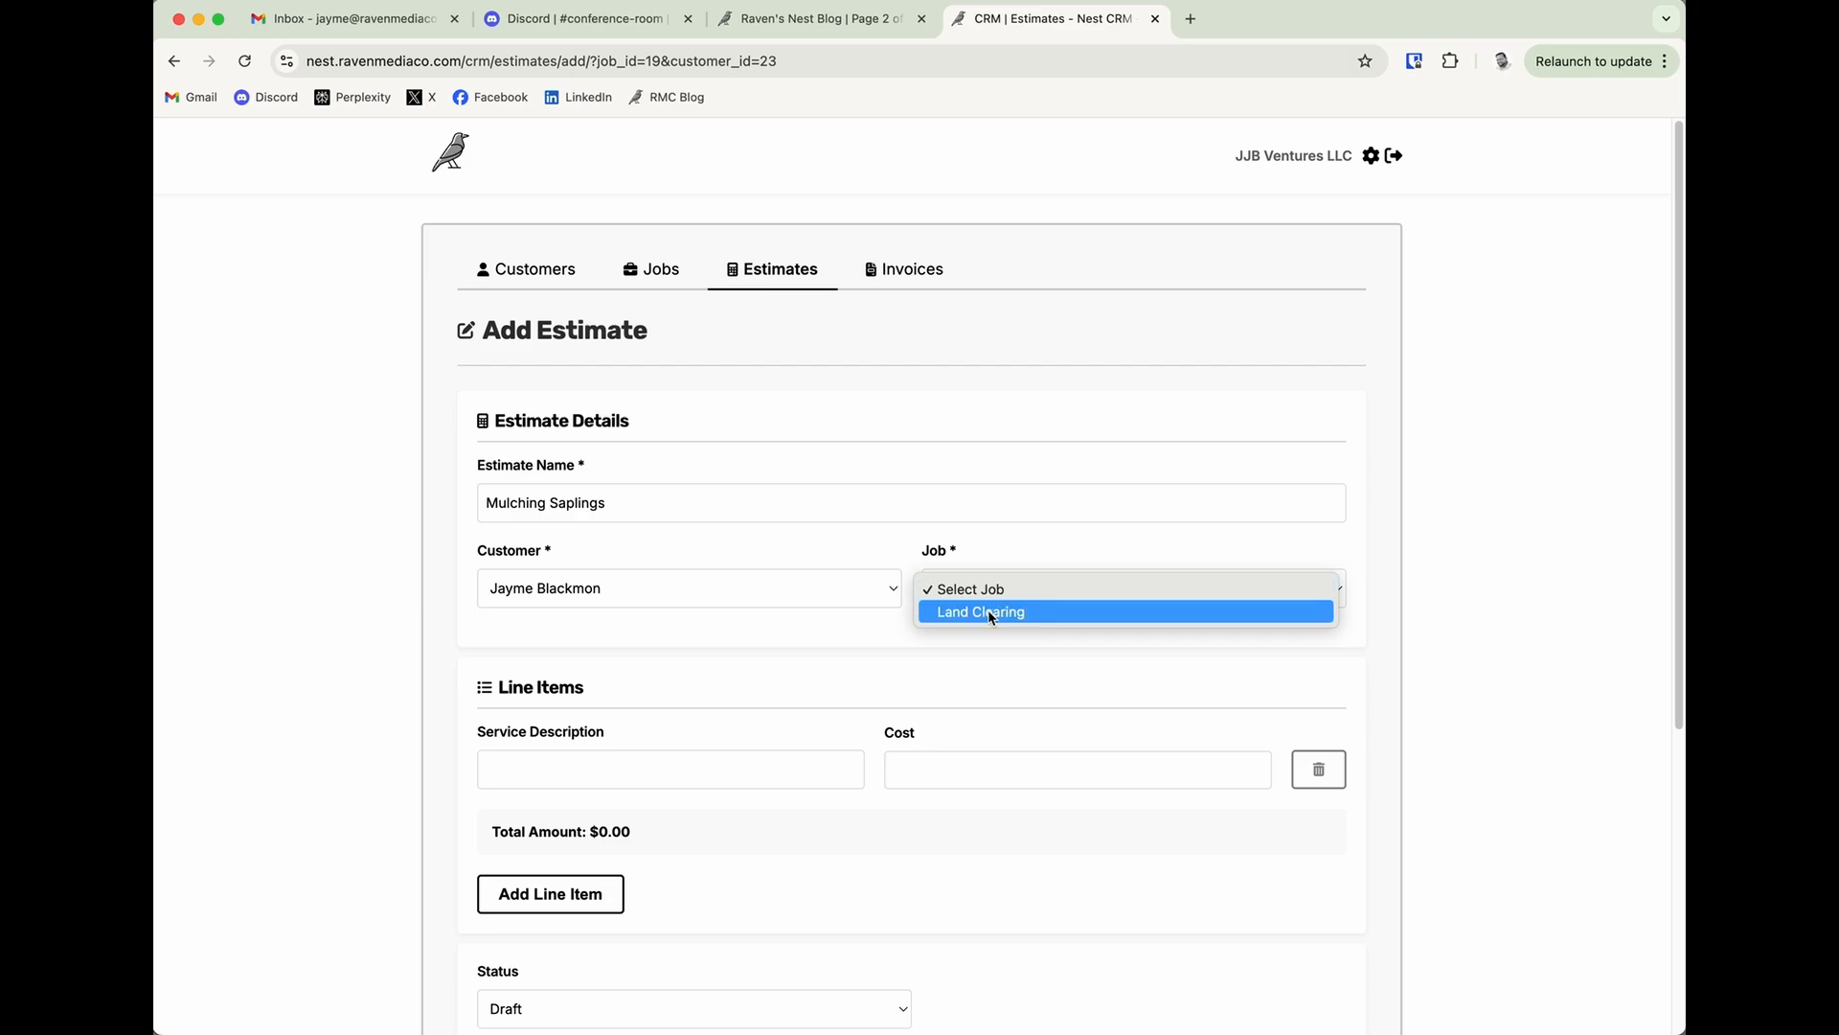
{"action": "left_click", "coordinate": [988, 611]}
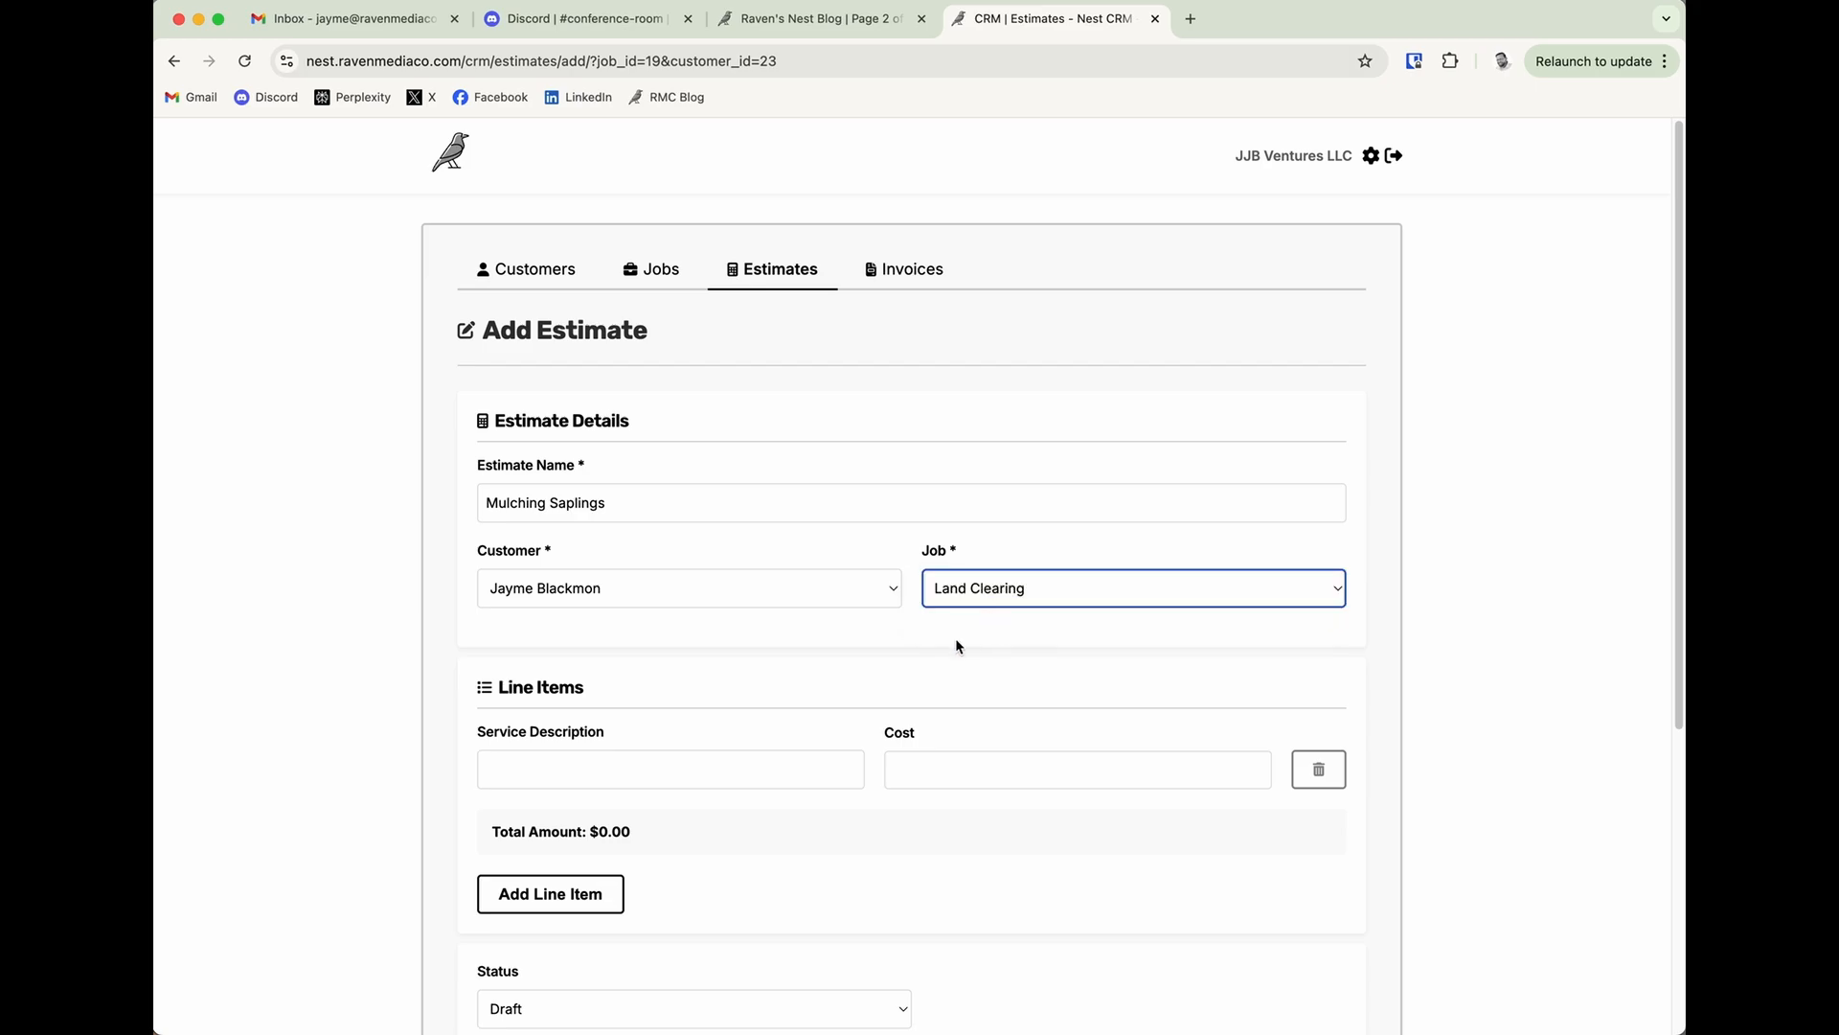
Fill in the estimate's first line item as Forestry Mulching with a cost of 800.
{"action": "scroll", "coordinate": [813, 680], "scroll_direction": "down", "scroll_amount": 3}
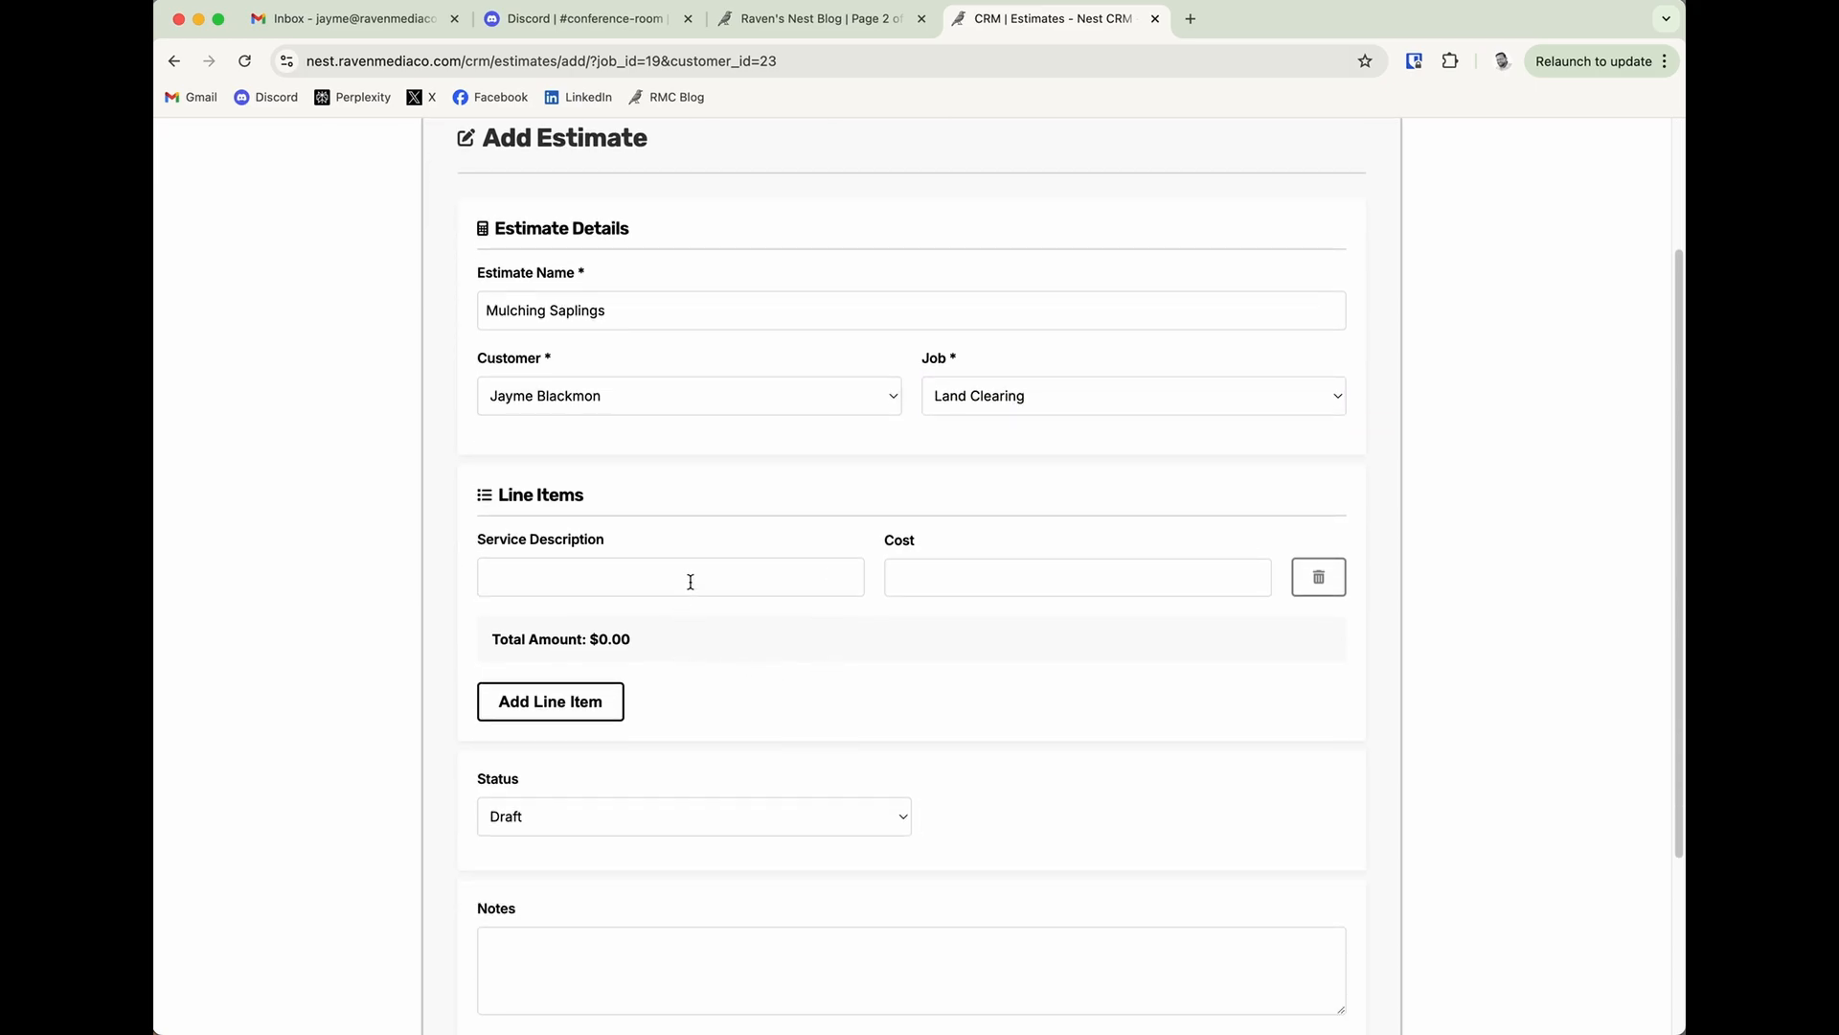
{"action": "left_click", "coordinate": [691, 581]}
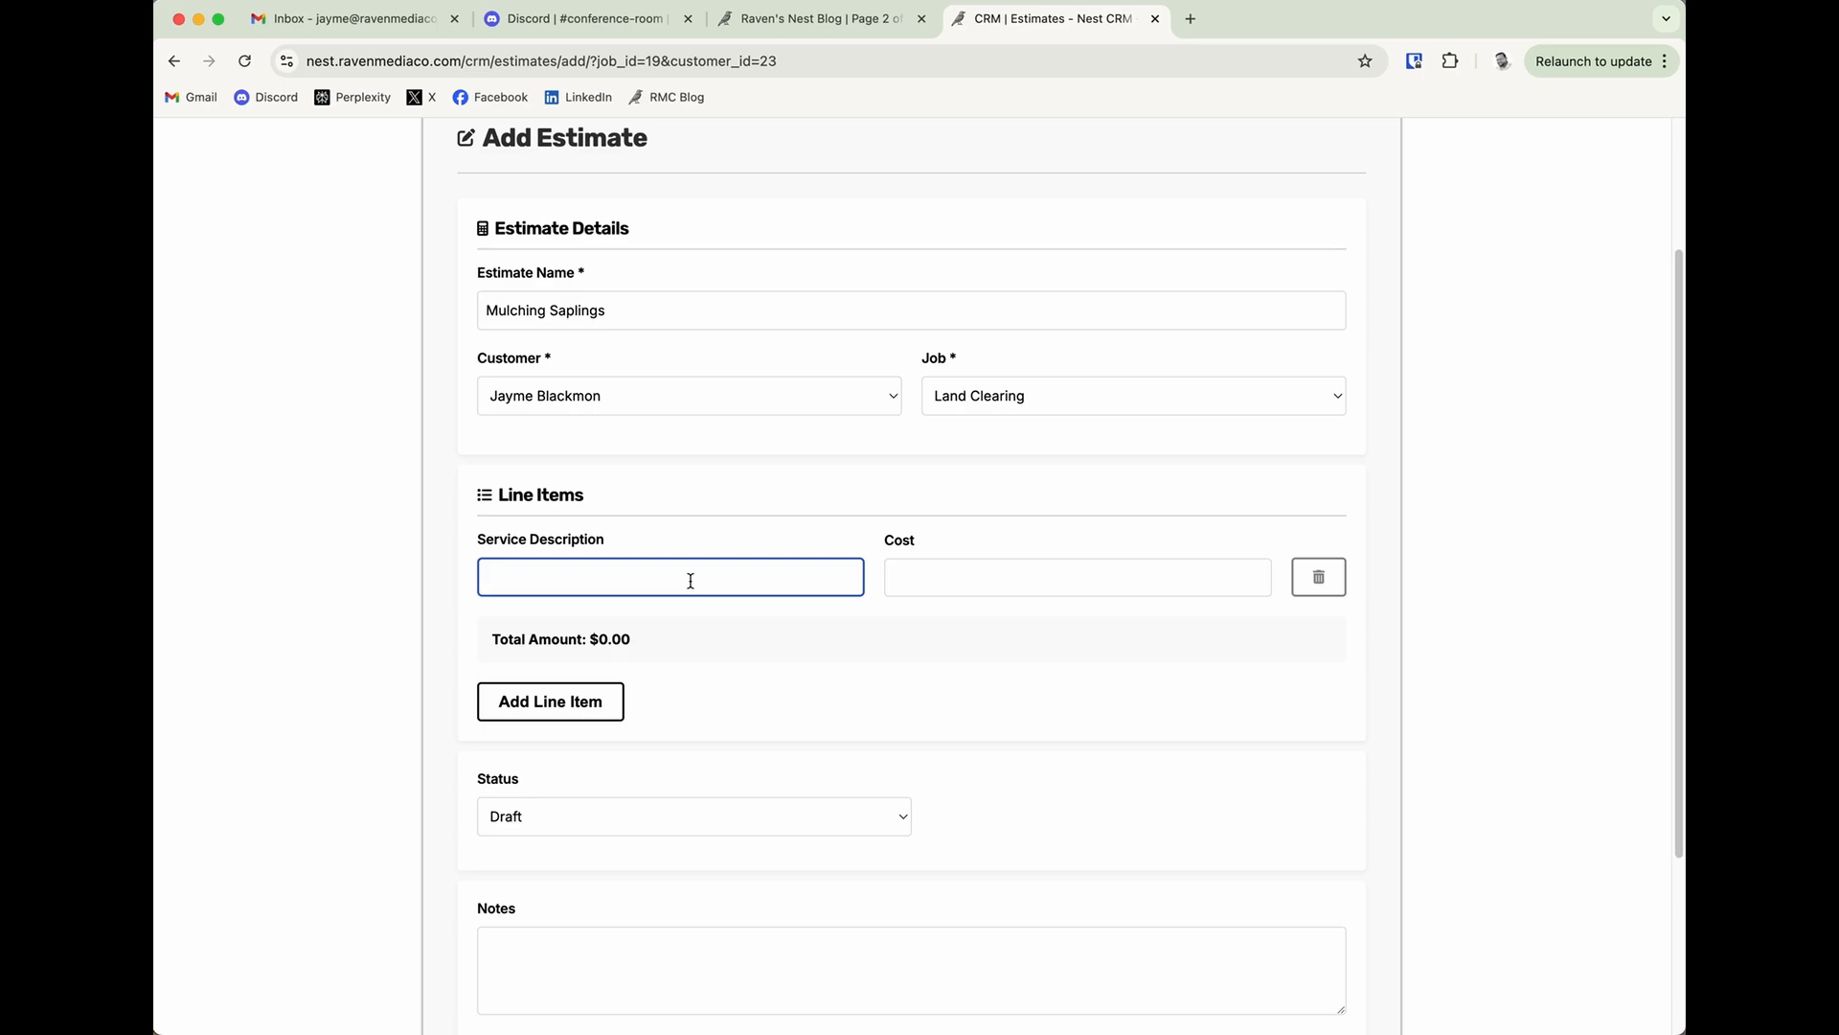
{"action": "type", "text": "Forestry Mulching"}
{"action": "left_click", "coordinate": [1247, 576]}
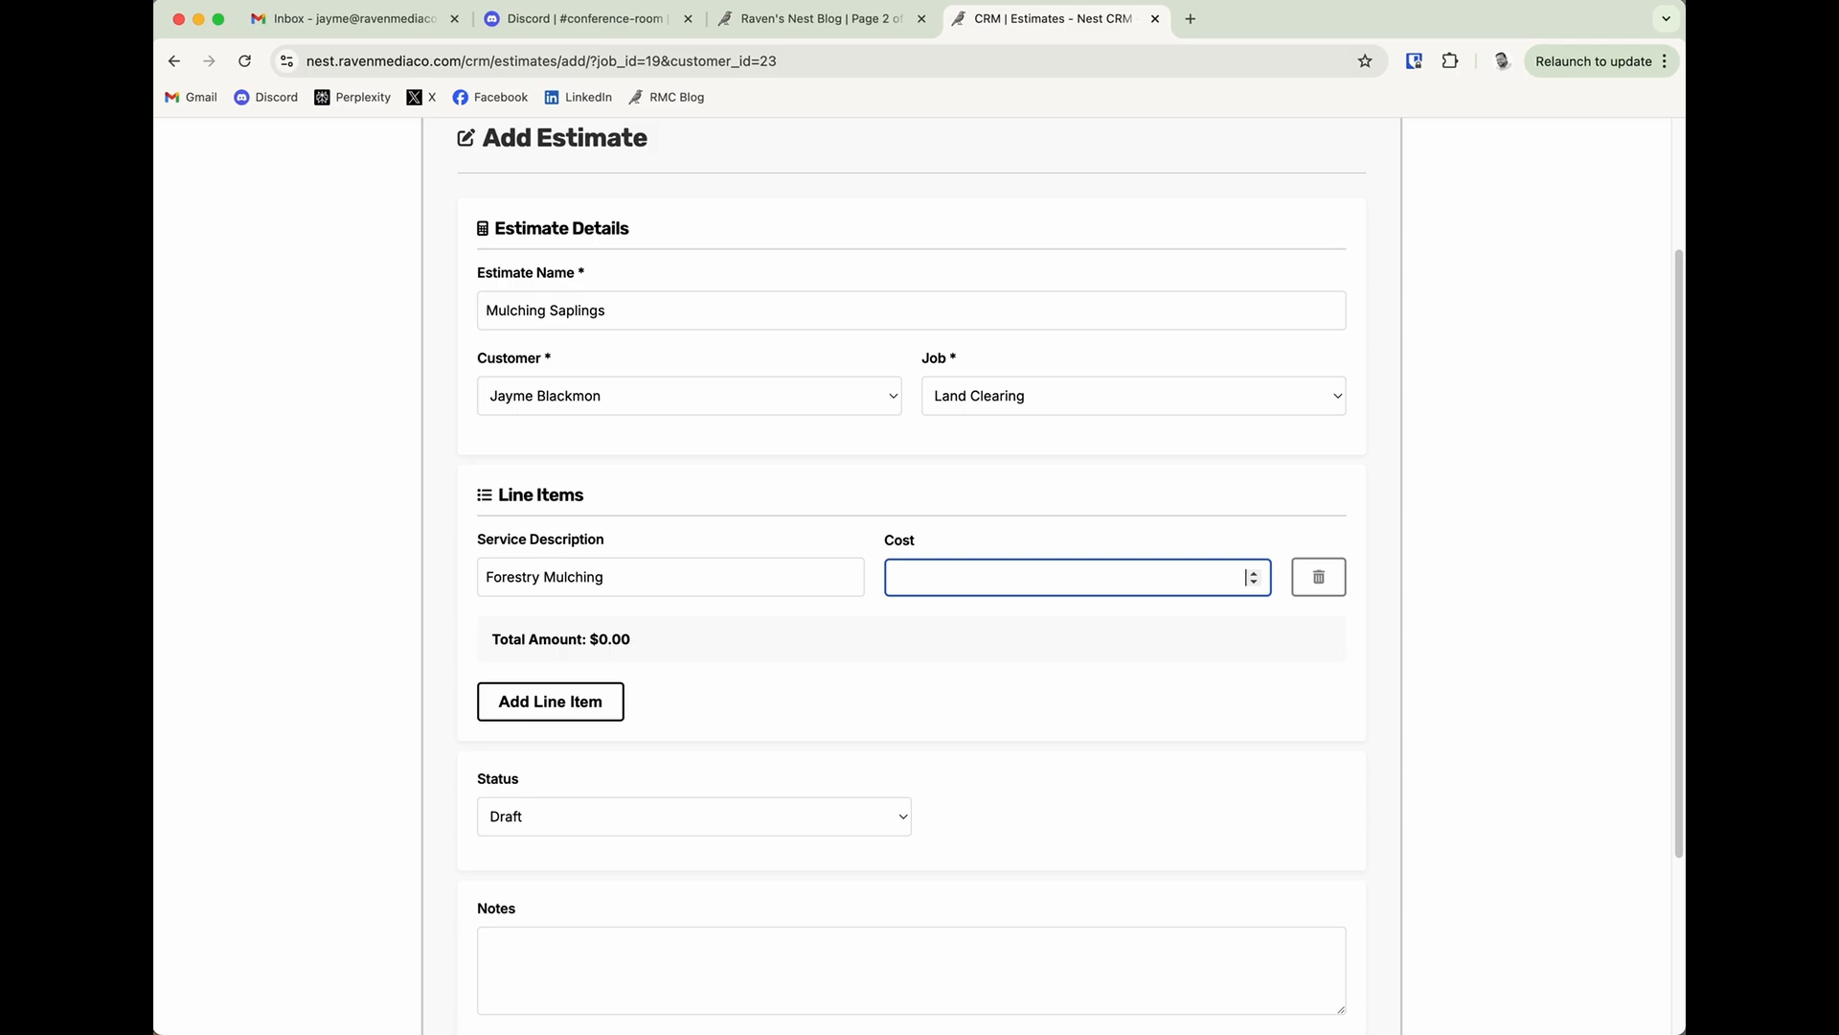
{"action": "type", "text": "800"}
{"action": "left_click", "coordinate": [644, 639]}
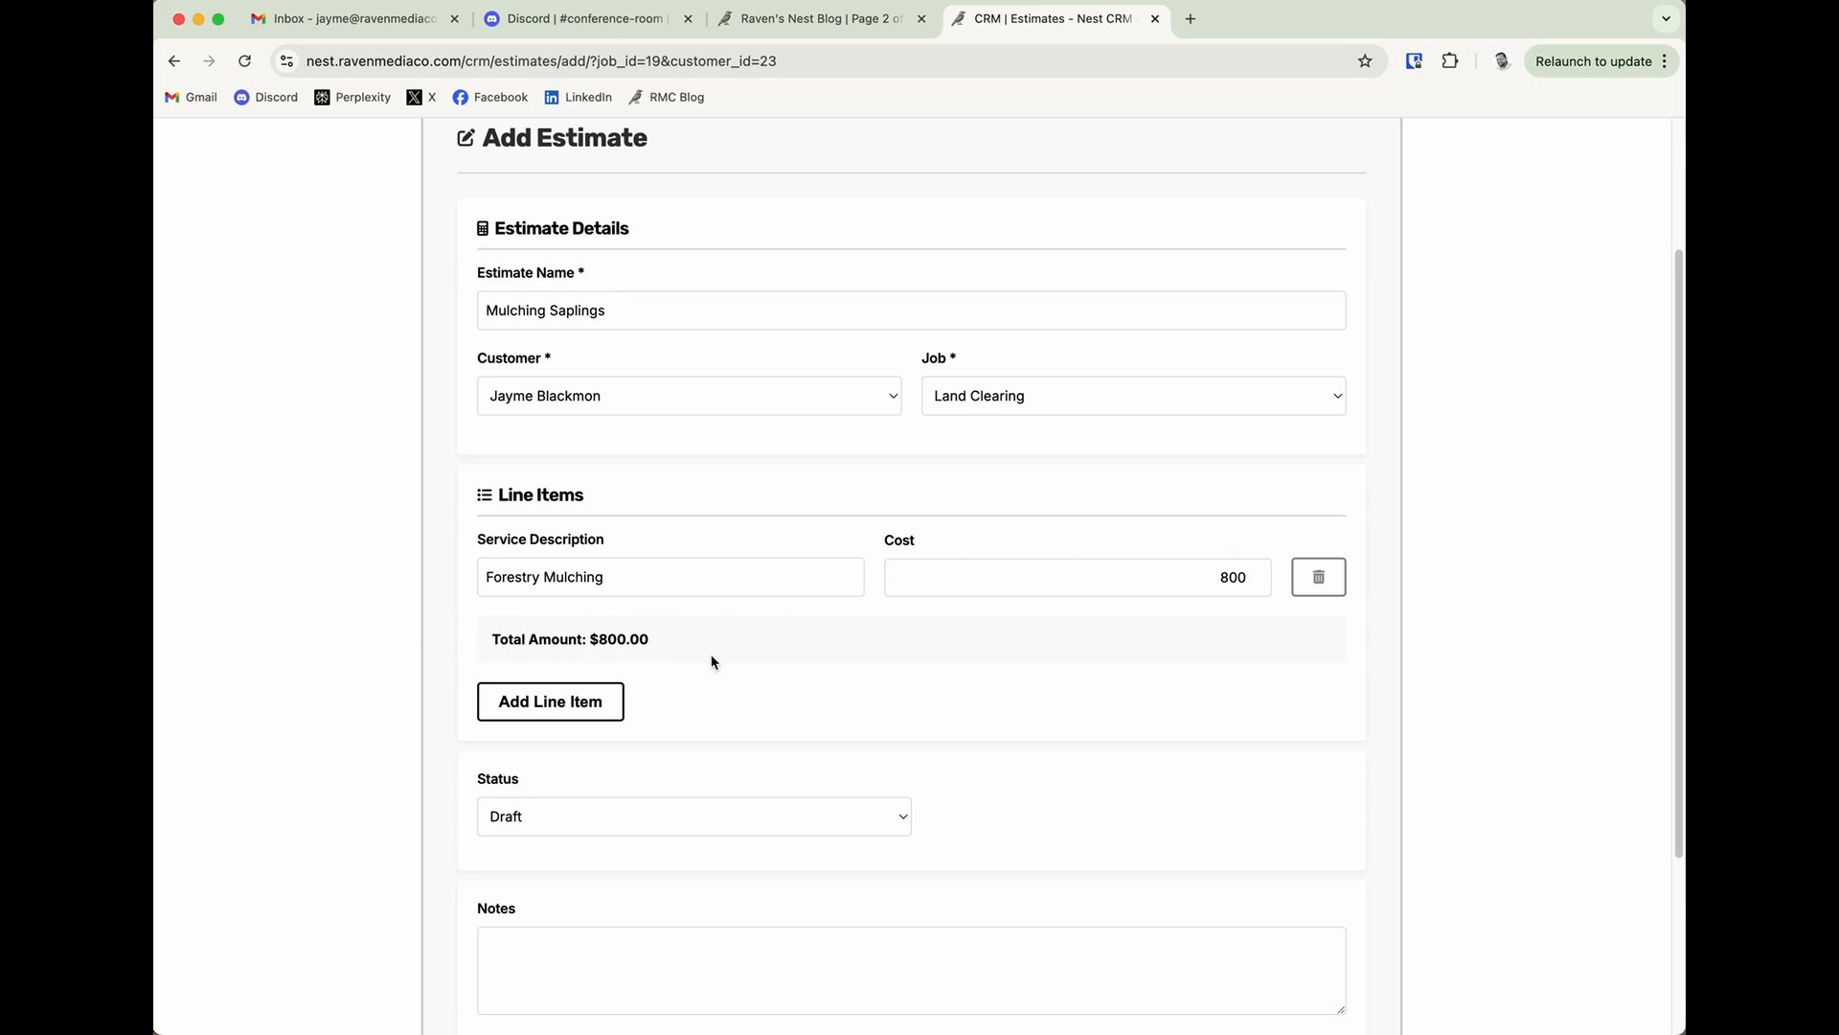
Add a second line item to the estimate, Debris Hauling, with a cost of 500.
{"action": "left_click", "coordinate": [602, 715]}
{"action": "left_click", "coordinate": [608, 629]}
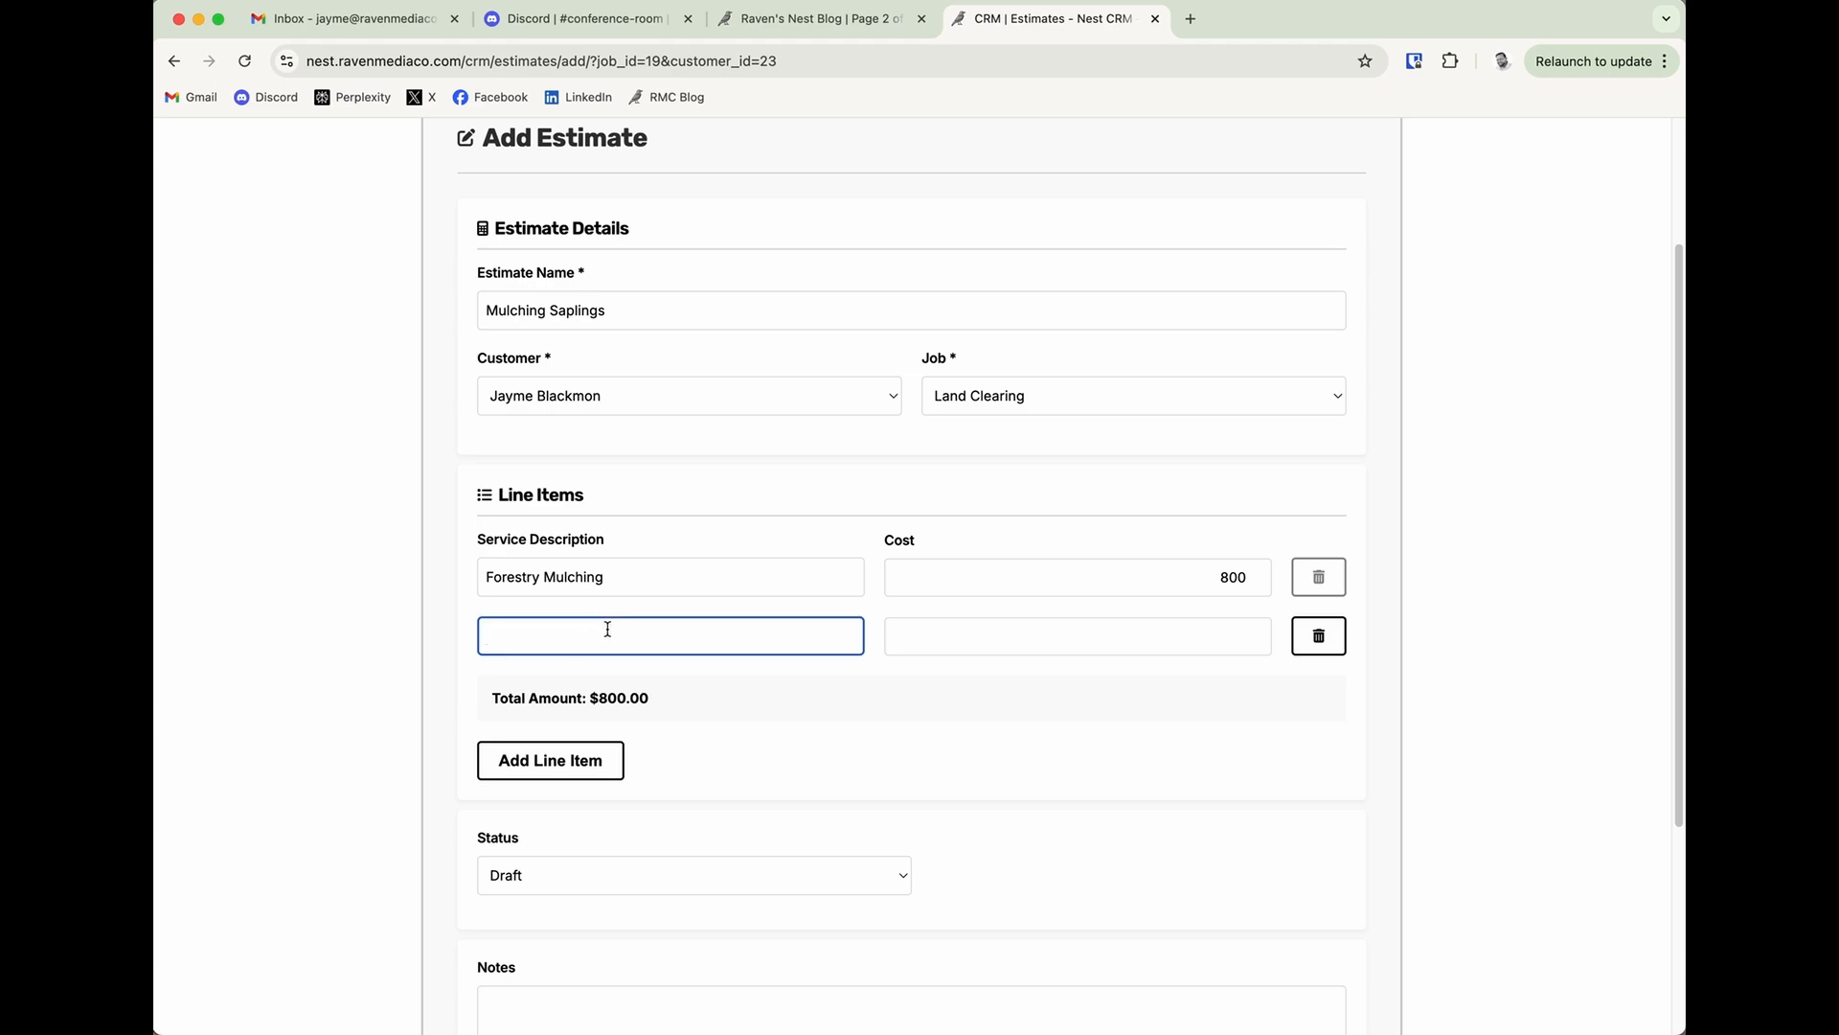
{"action": "type", "text": "Debris Hauling"}
{"action": "key", "text": "Tab"}
{"action": "type", "text": "500"}
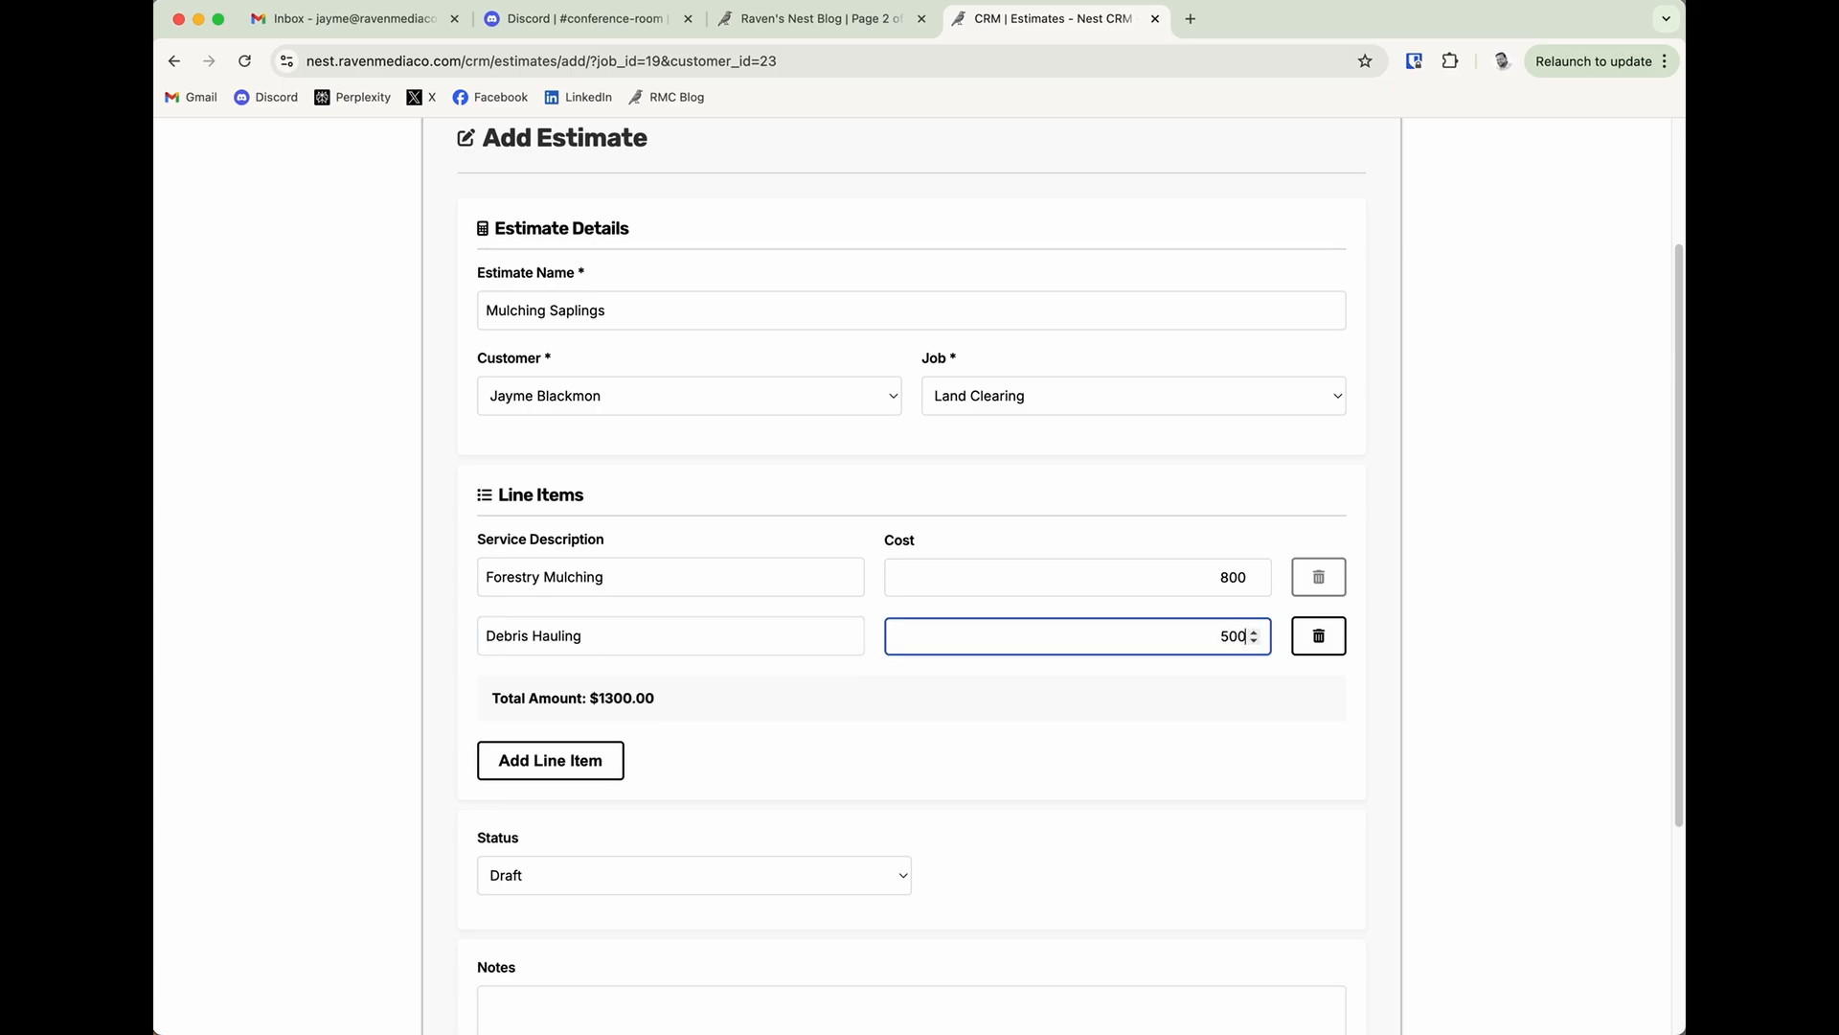
{"action": "left_click", "coordinate": [677, 698]}
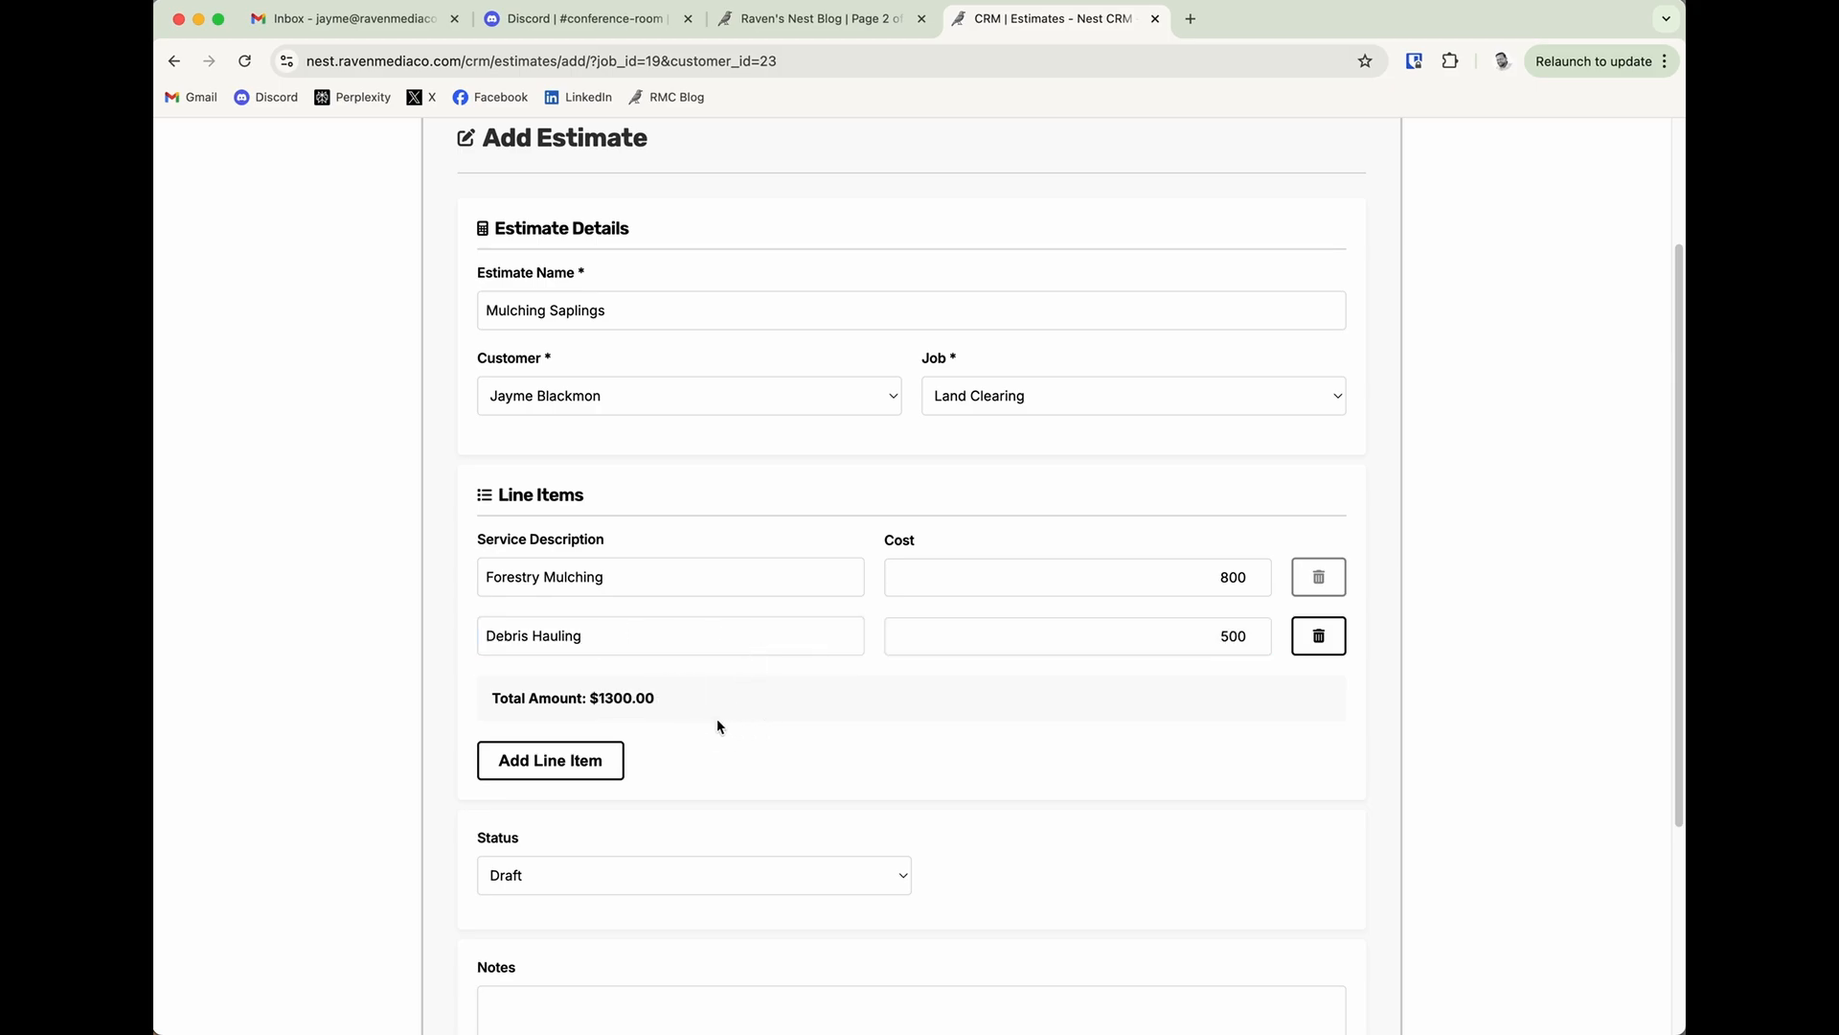
Check the estimate's status options and keep the status at Draft.
{"action": "scroll", "coordinate": [763, 727], "scroll_direction": "down", "scroll_amount": 3}
{"action": "scroll", "coordinate": [755, 724], "scroll_direction": "down", "scroll_amount": 3}
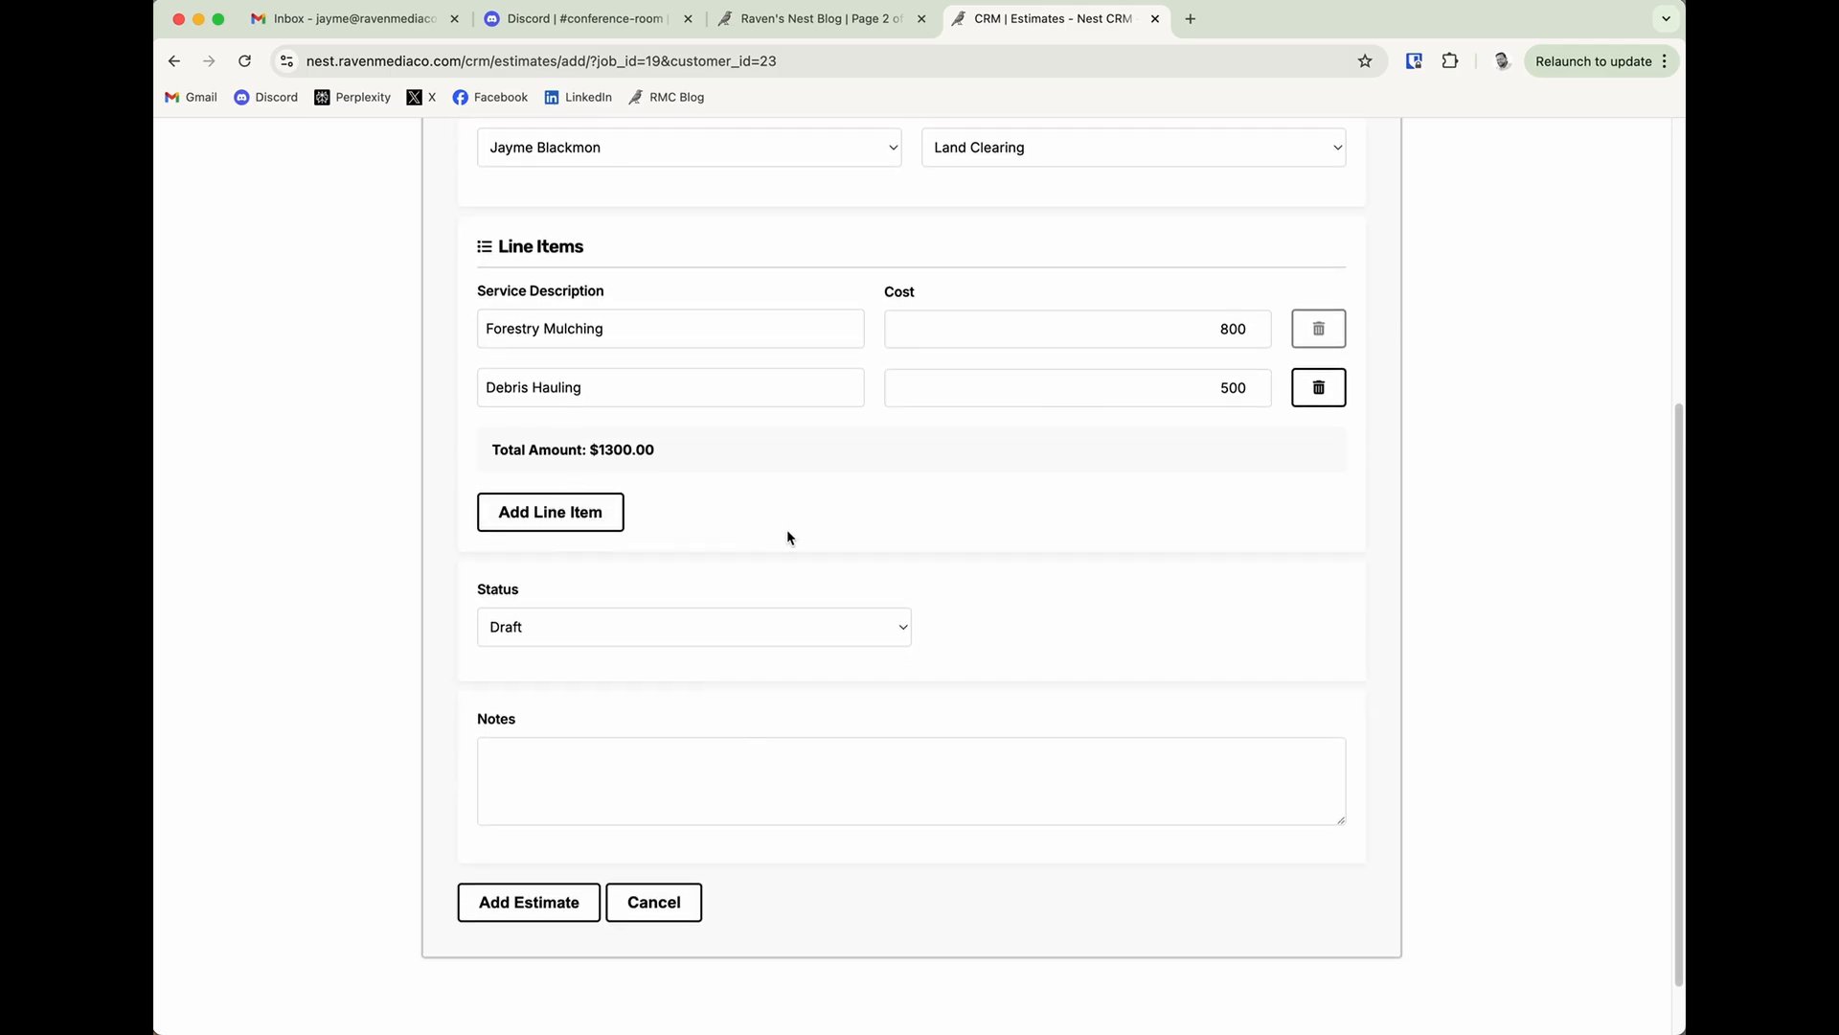
{"action": "left_click", "coordinate": [668, 629]}
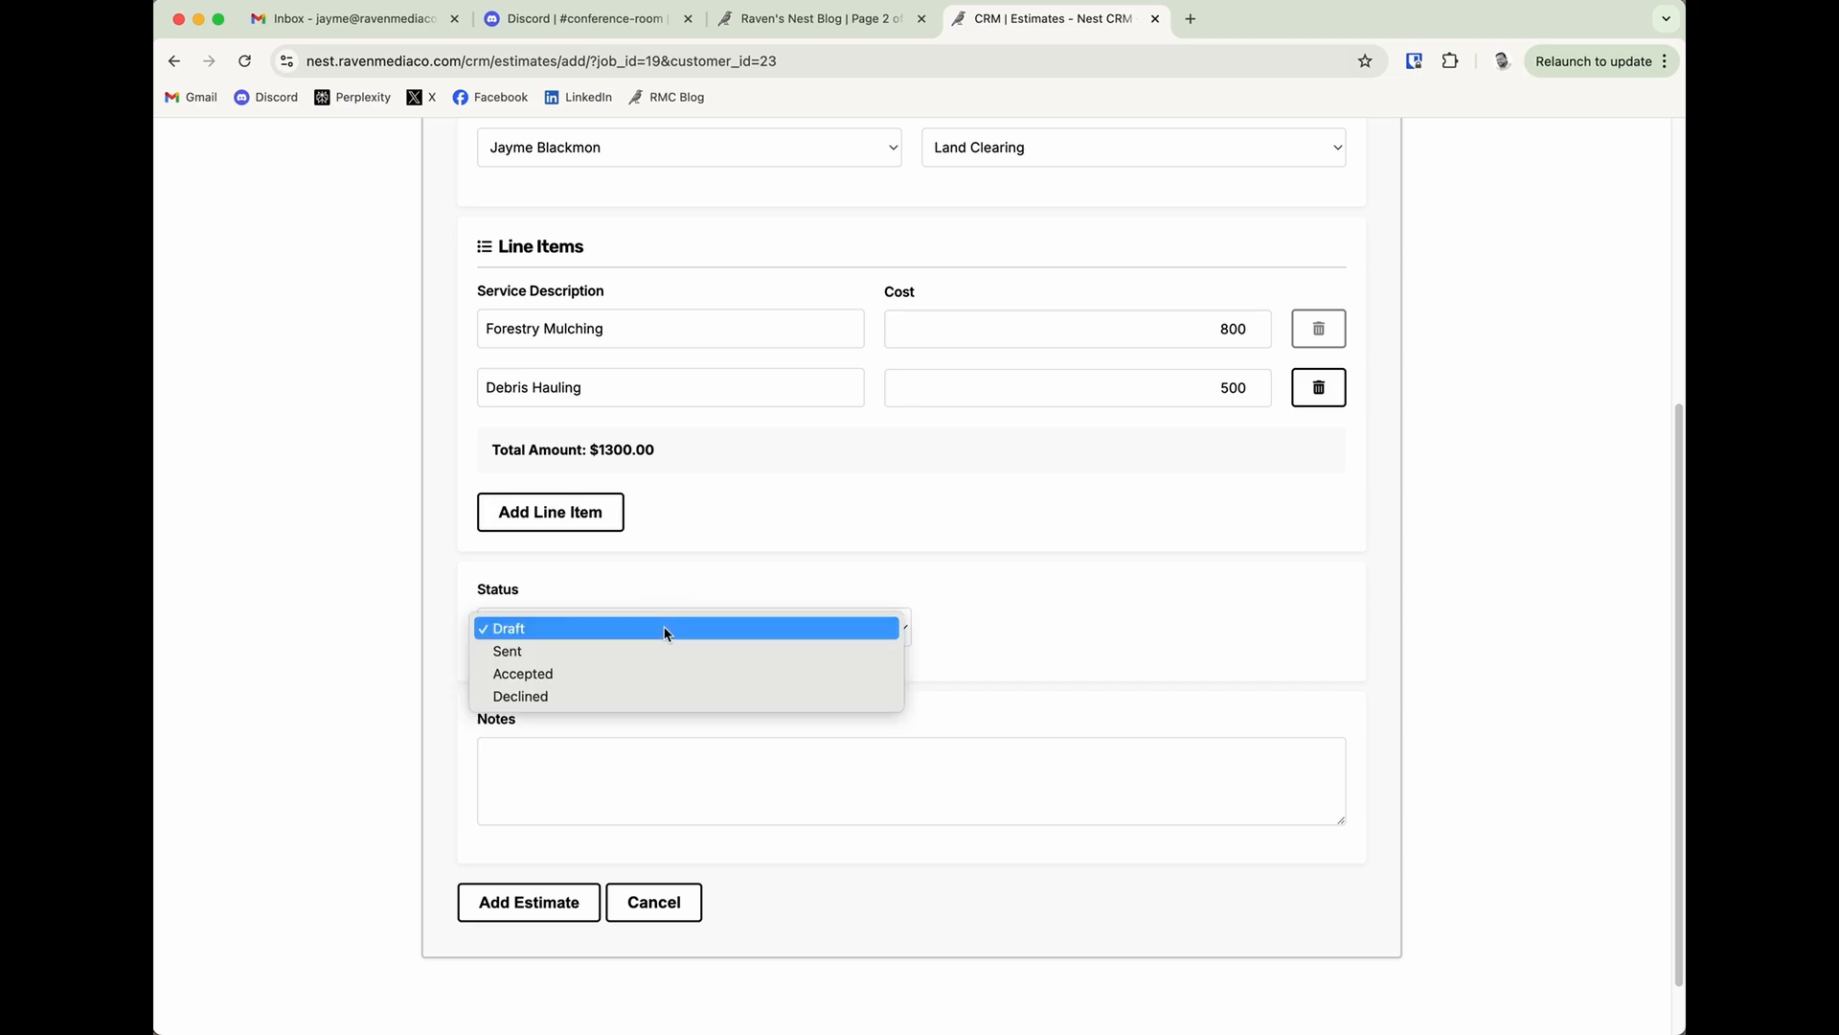
{"action": "left_click", "coordinate": [617, 634]}
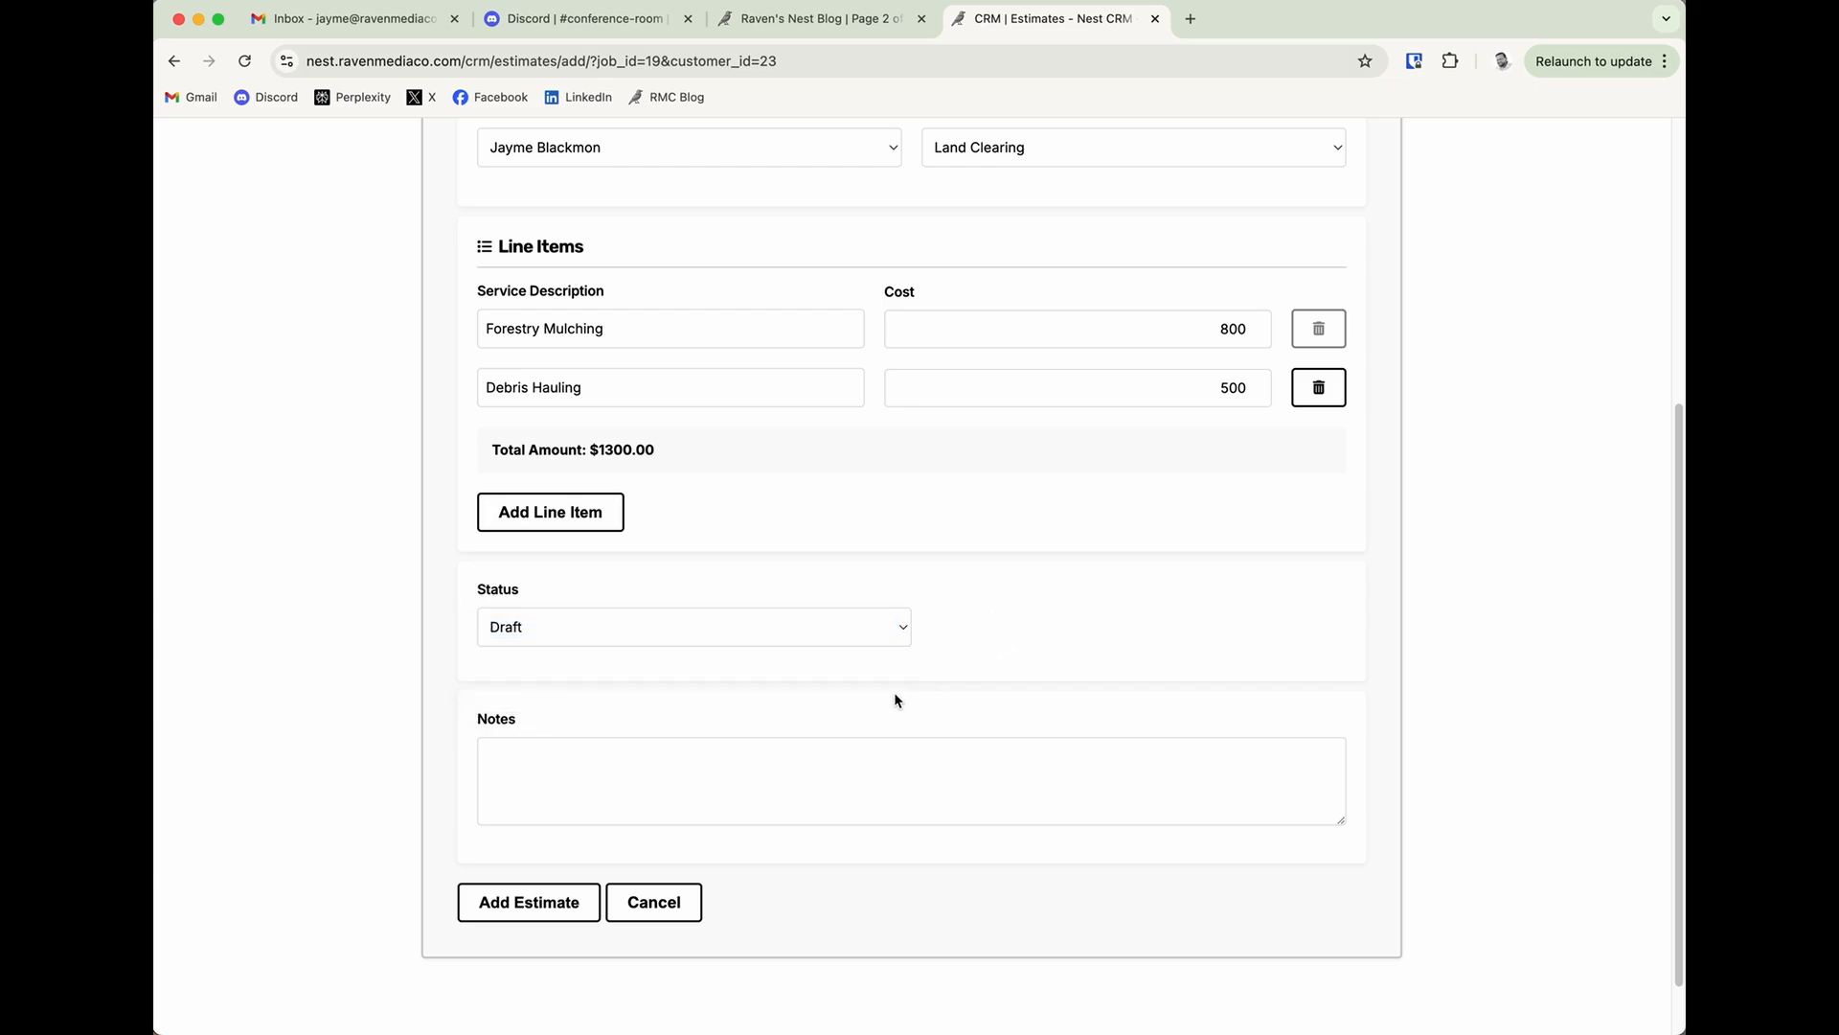
Enter the note "Field is located at back of property" and save the new estimate.
{"action": "left_click", "coordinate": [601, 785]}
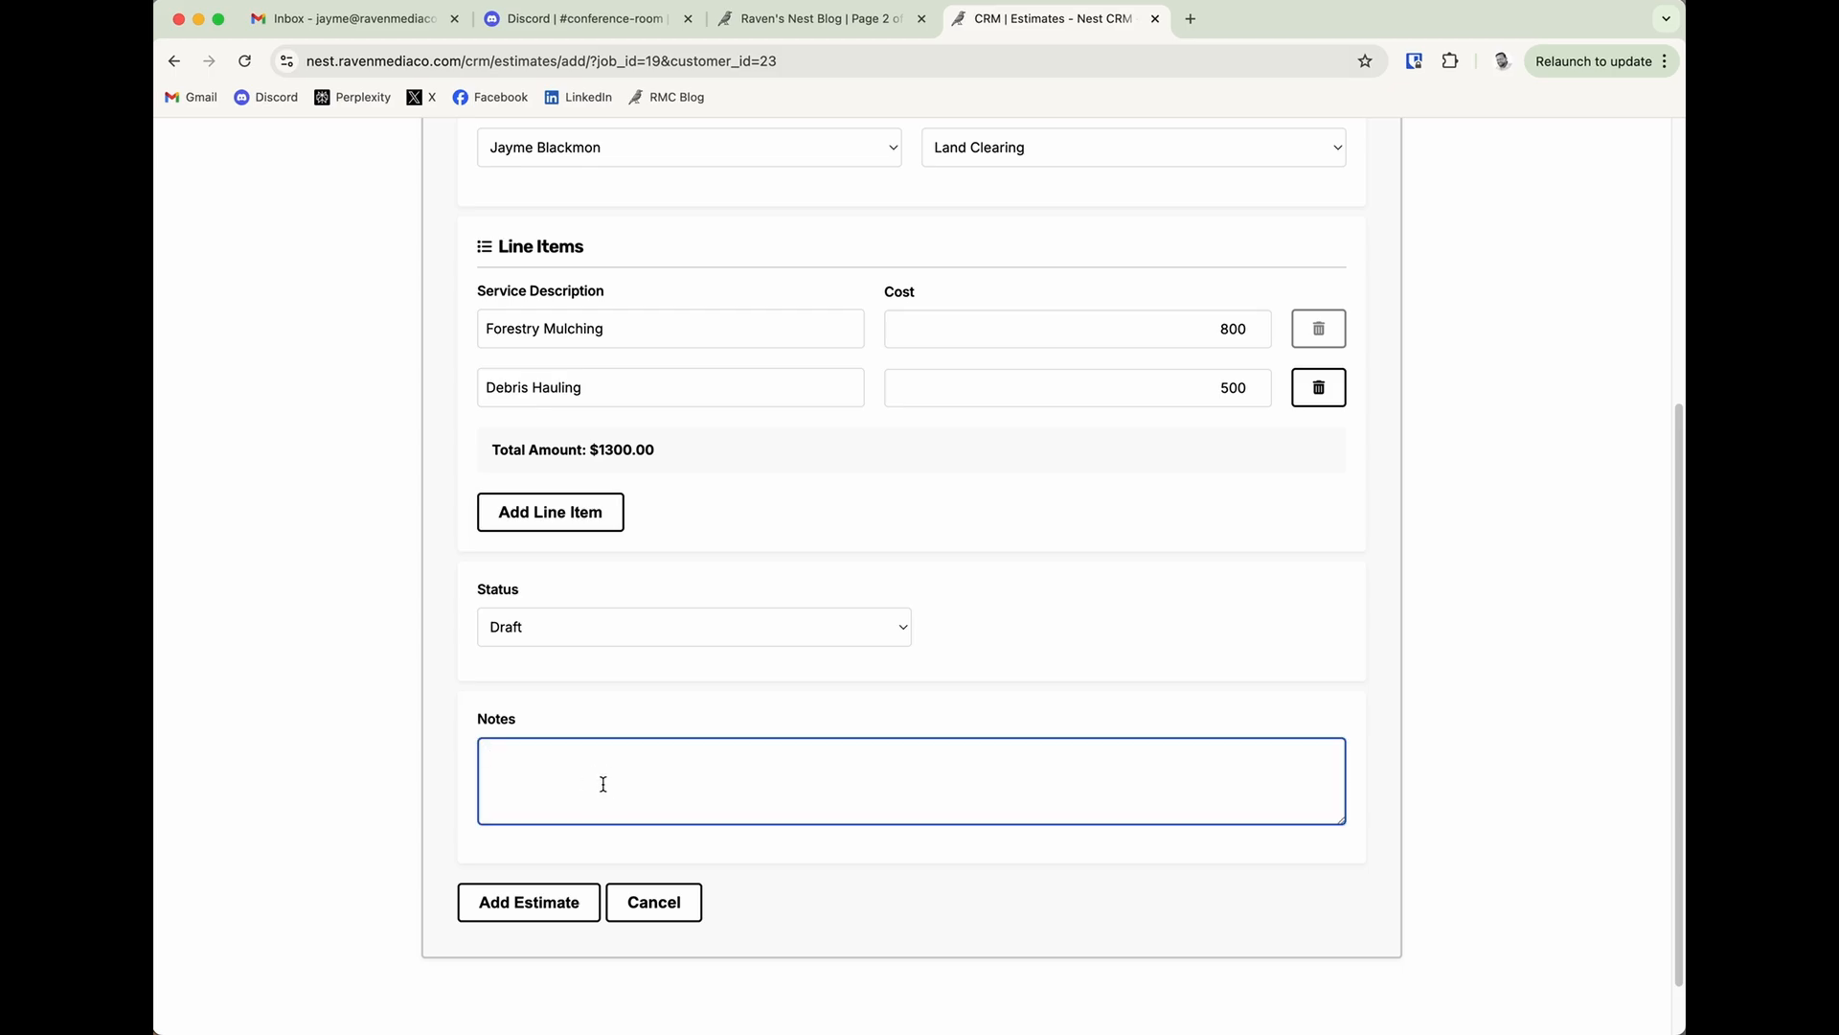
{"action": "type", "text": "Field is located at back of property"}
{"action": "left_click", "coordinate": [879, 714]}
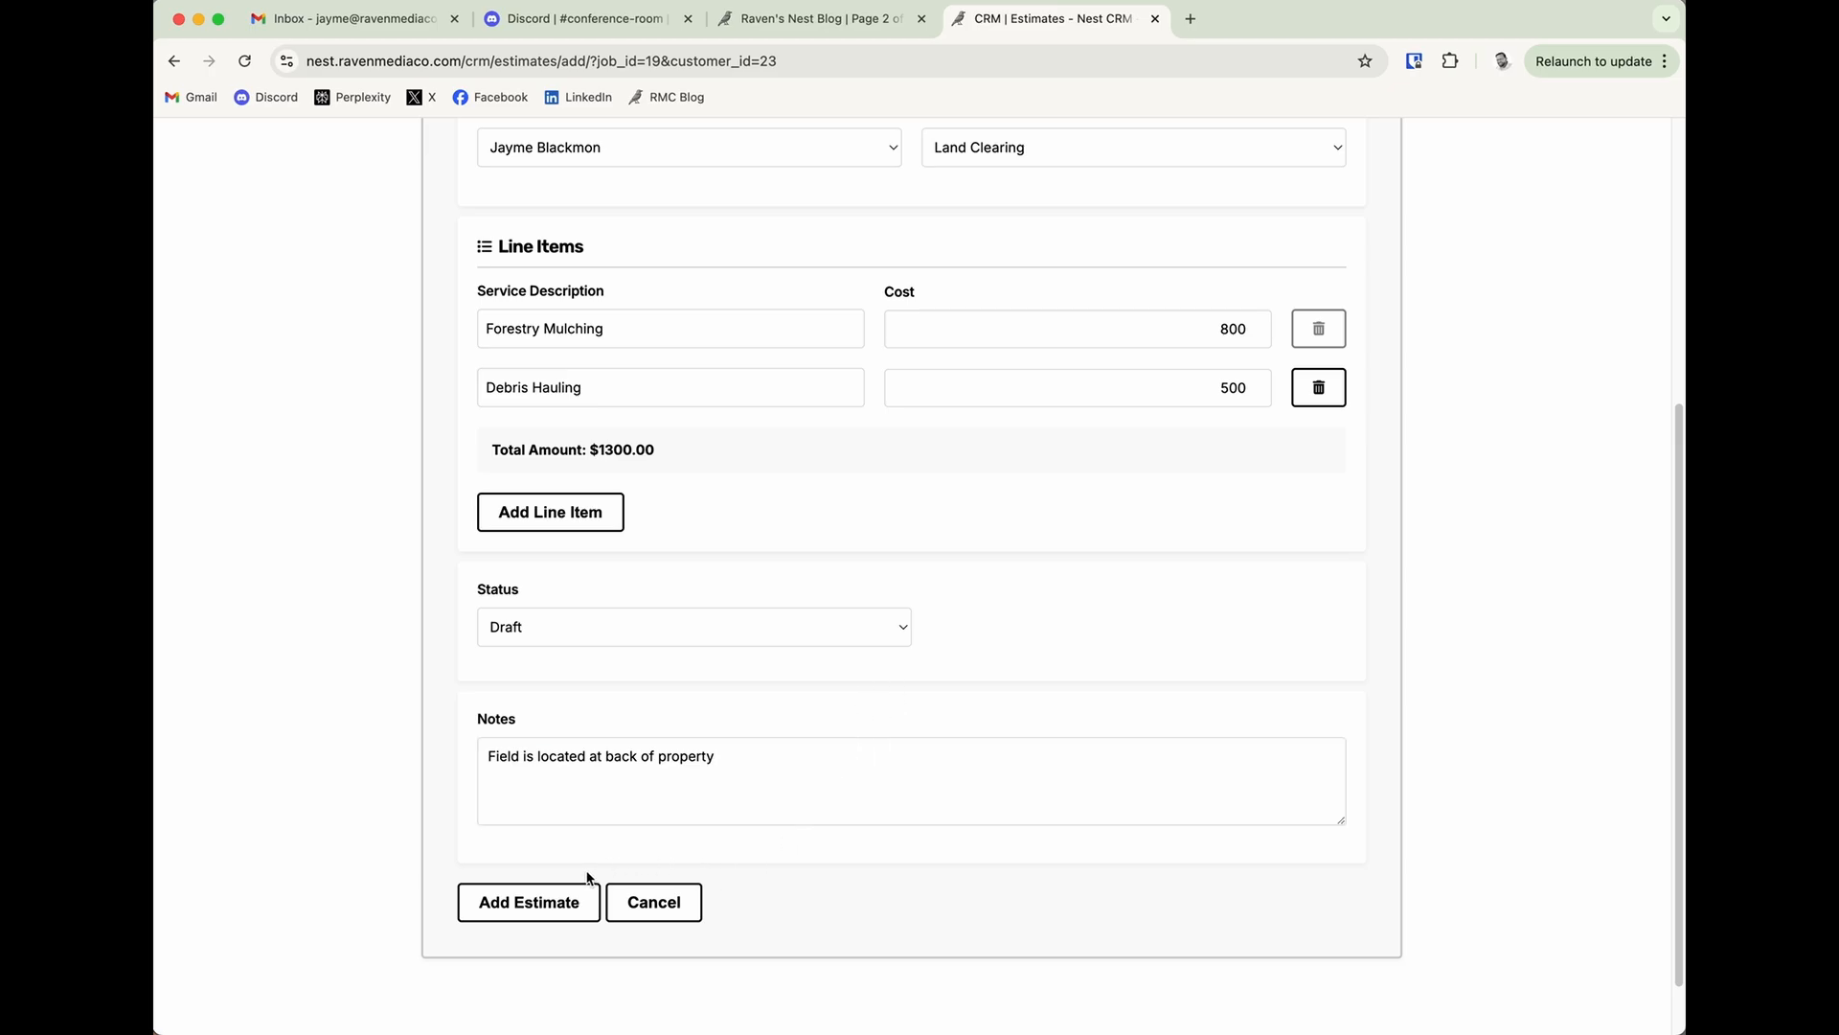
{"action": "left_click", "coordinate": [533, 901]}
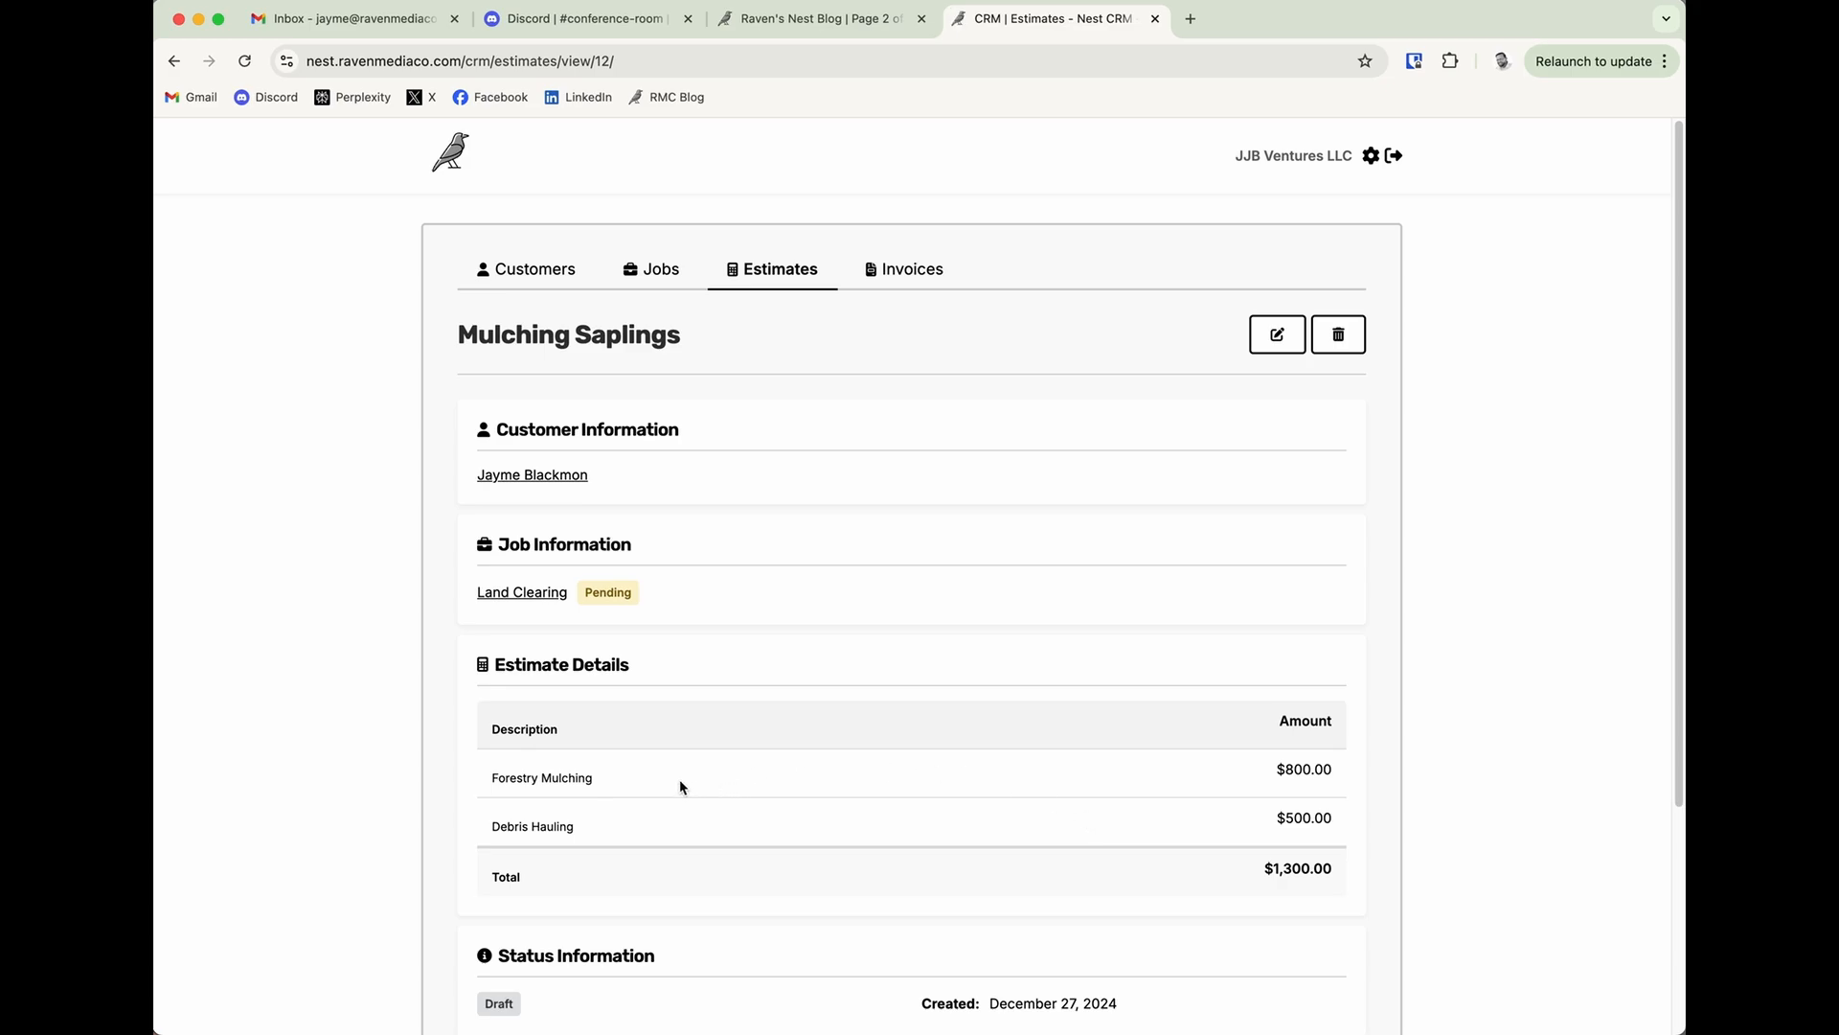
Review the saved Mulching Saplings estimate, including its line items, total, status and notes.
{"action": "scroll", "coordinate": [680, 783], "scroll_direction": "down", "scroll_amount": 2}
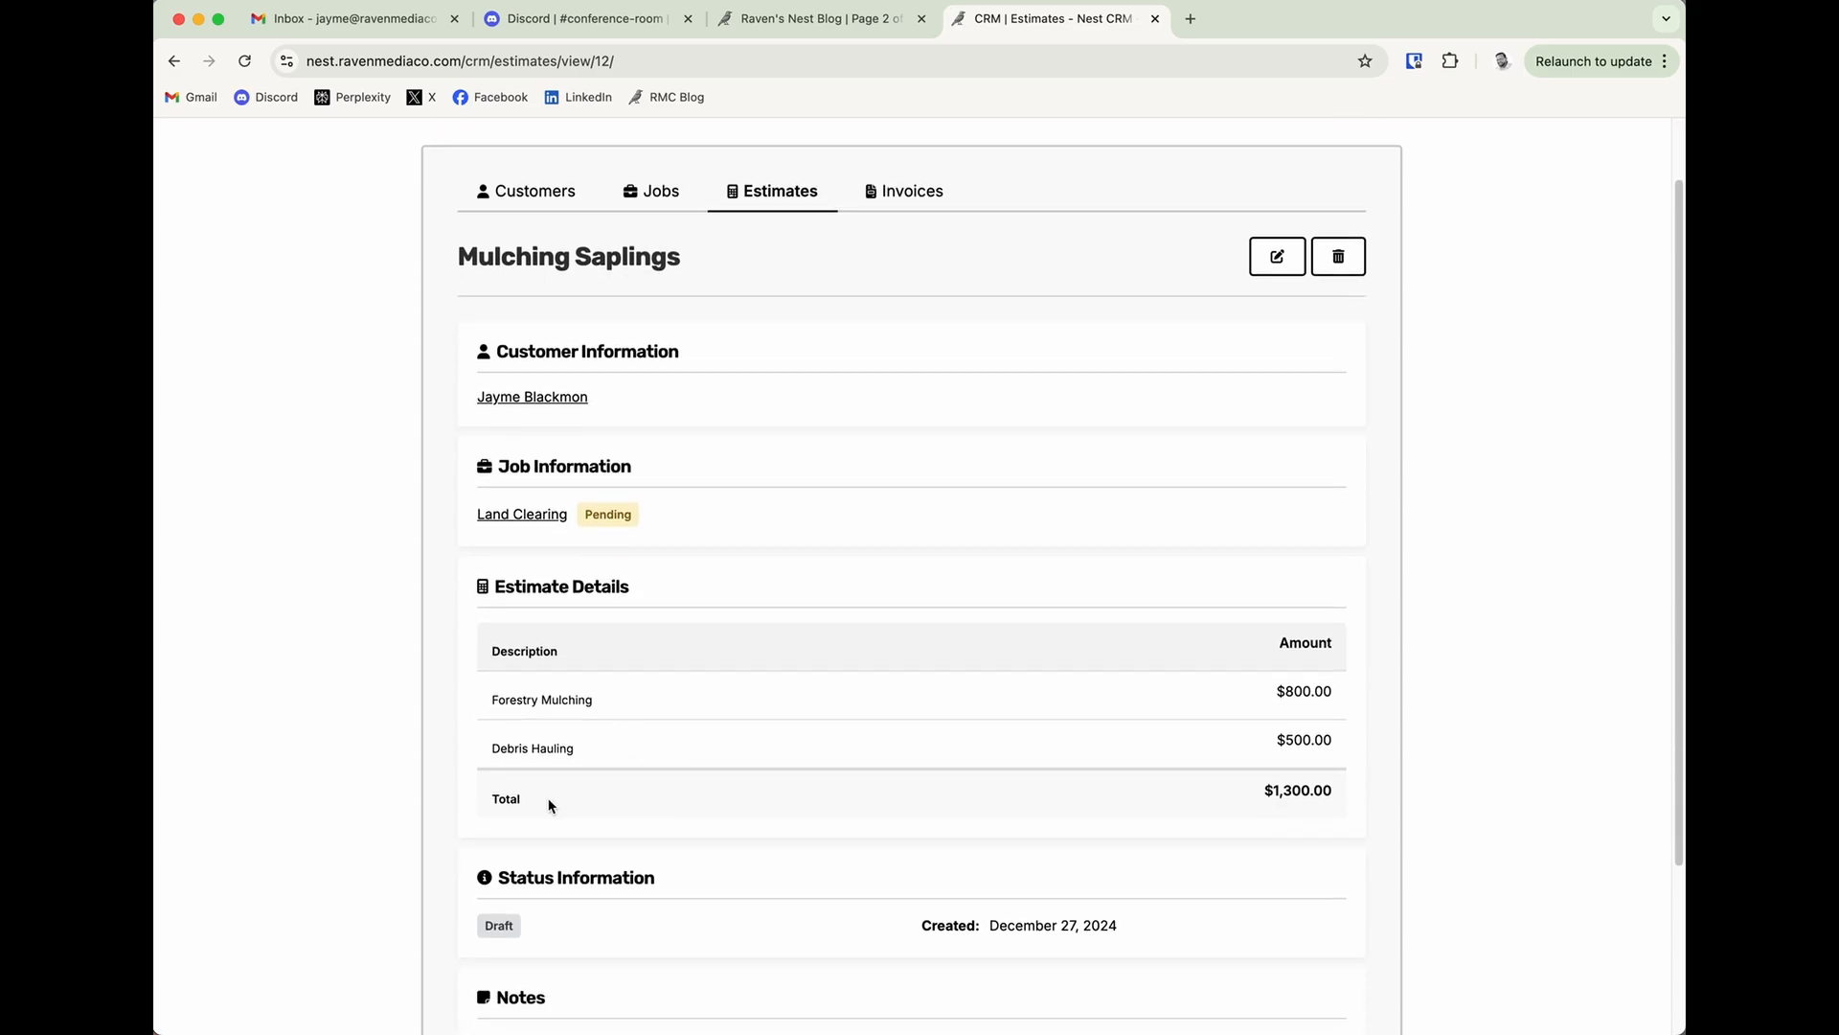
{"action": "left_click_drag", "start_coordinate": [504, 799], "coordinate": [1301, 790]}
{"action": "left_click", "coordinate": [1332, 788]}
{"action": "scroll", "coordinate": [702, 793], "scroll_direction": "down", "scroll_amount": 1}
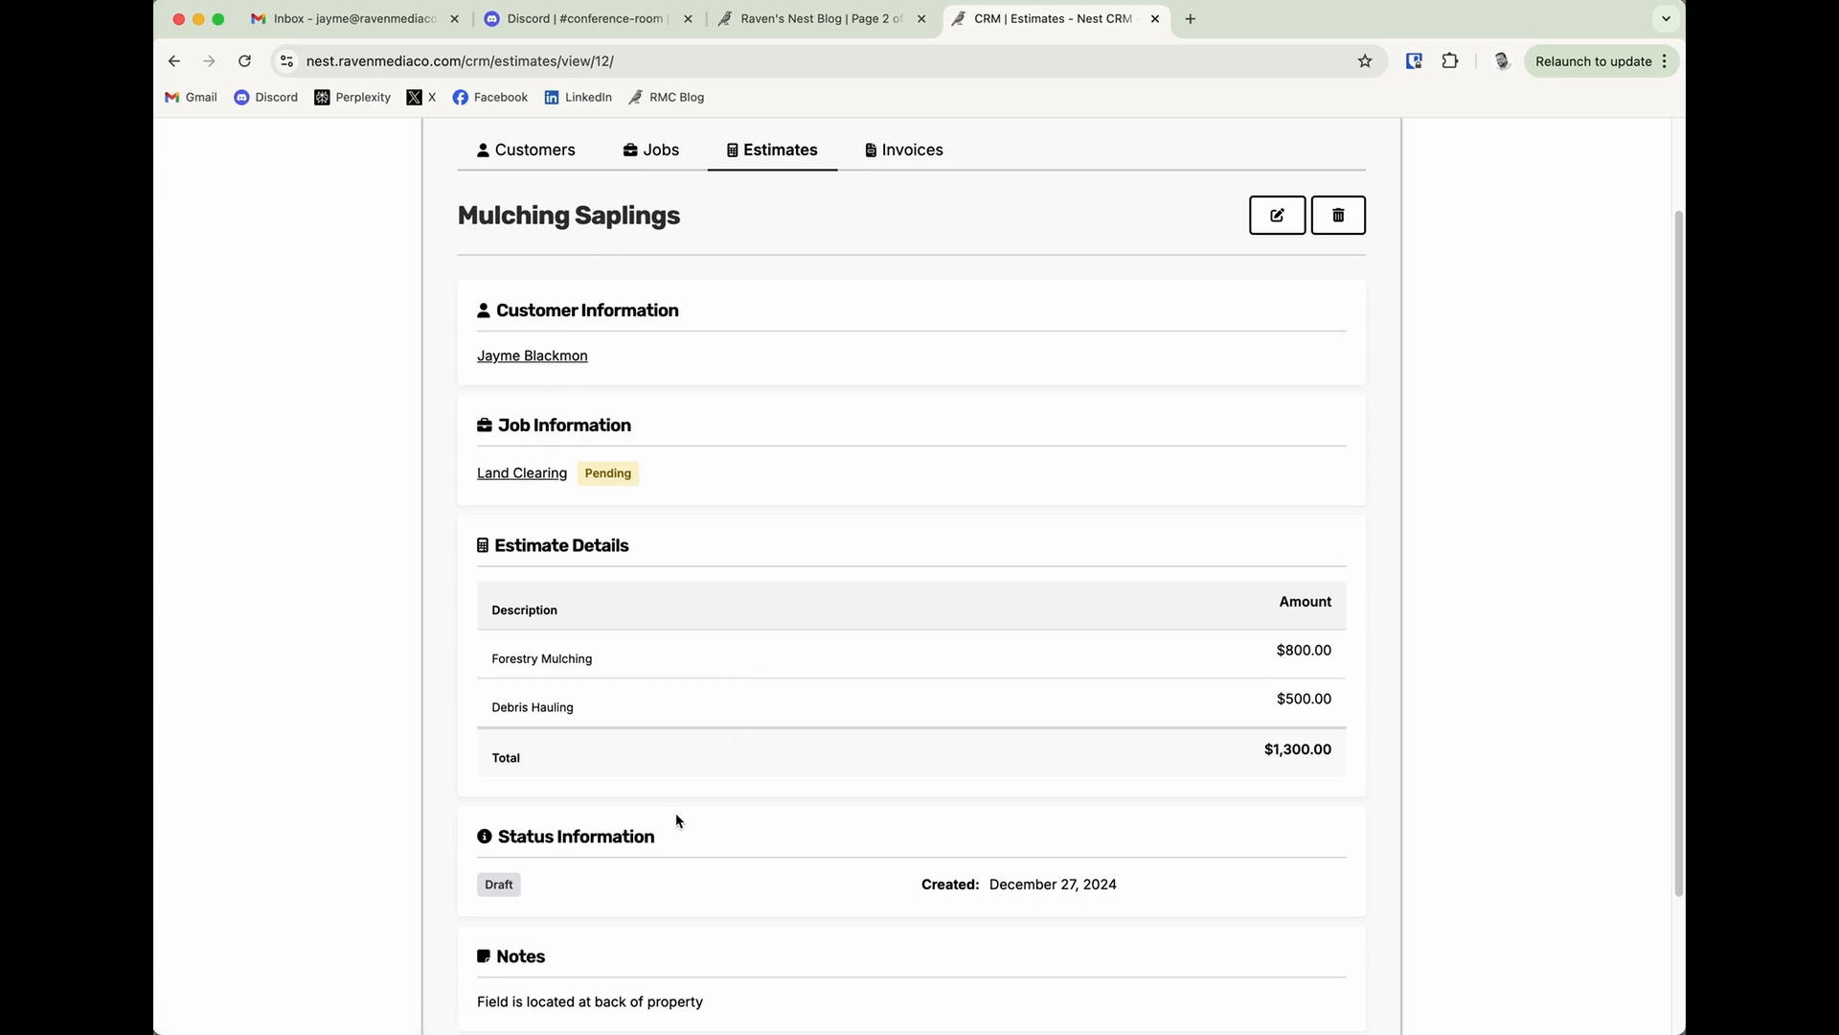
{"action": "scroll", "coordinate": [685, 827], "scroll_direction": "down", "scroll_amount": 1}
{"action": "scroll", "coordinate": [686, 827], "scroll_direction": "down", "scroll_amount": 2}
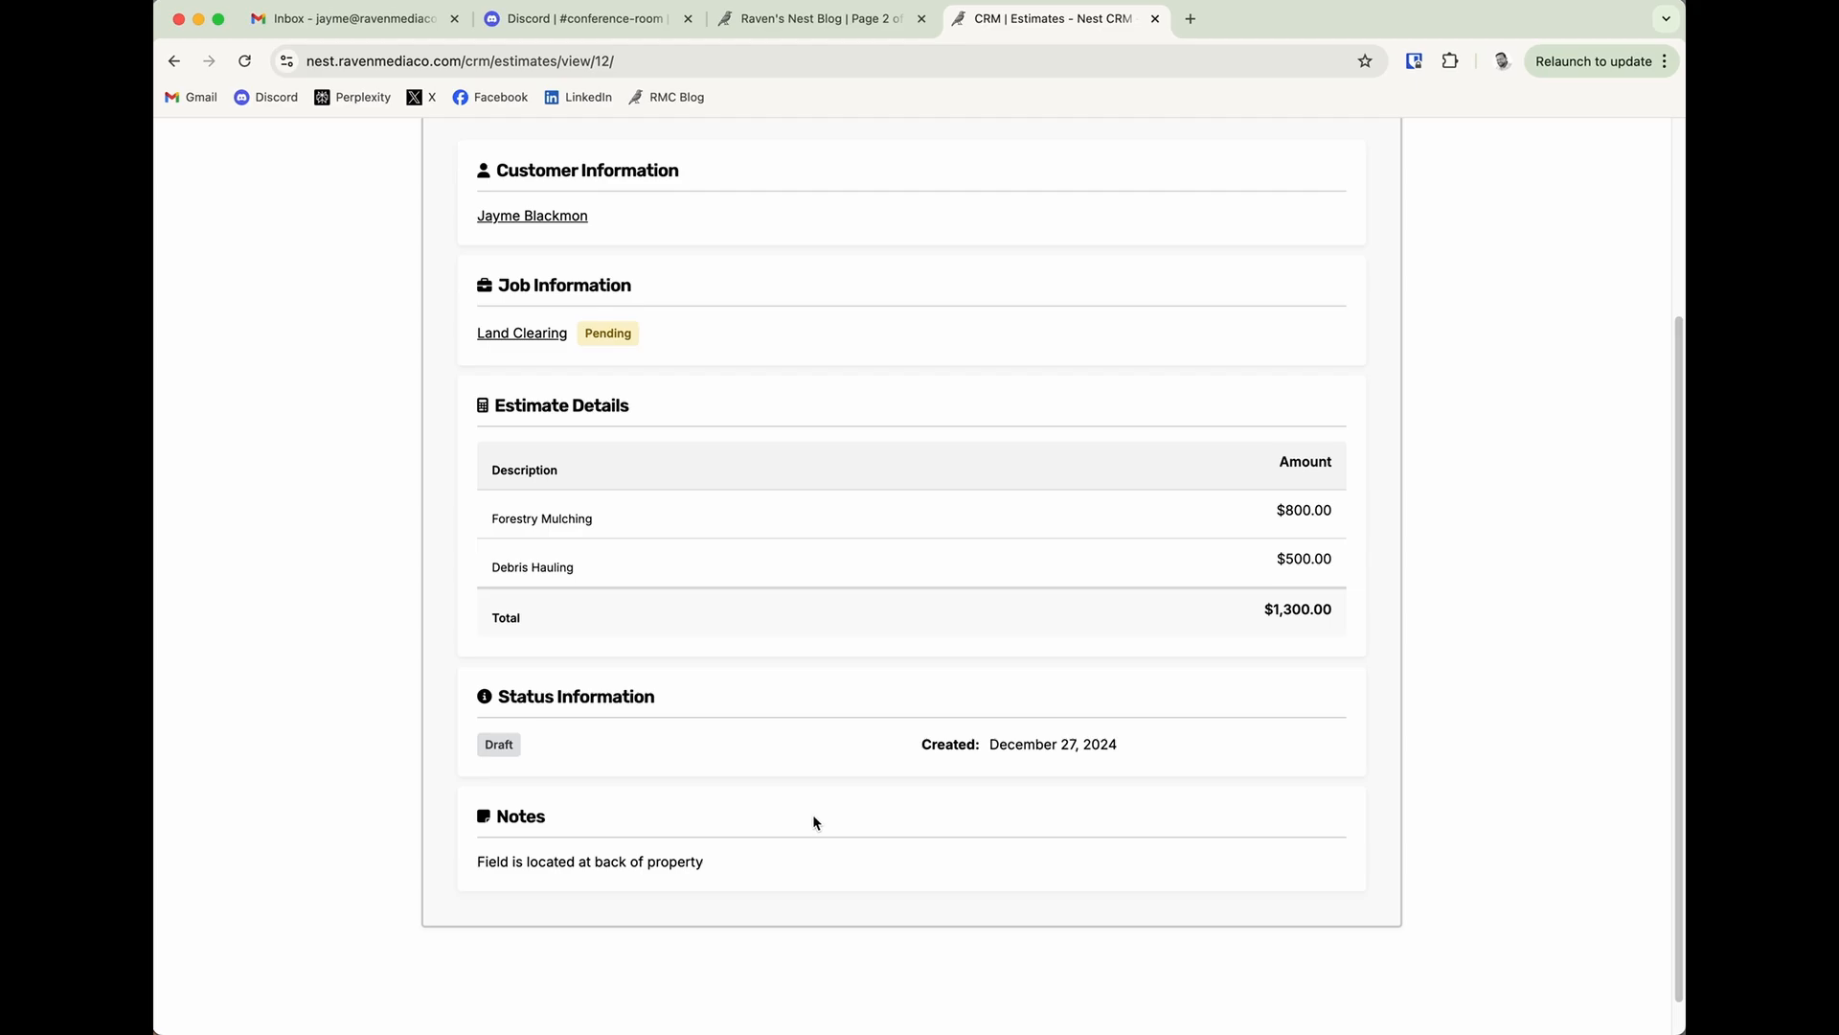
{"action": "scroll", "coordinate": [813, 823], "scroll_direction": "up", "scroll_amount": 5}
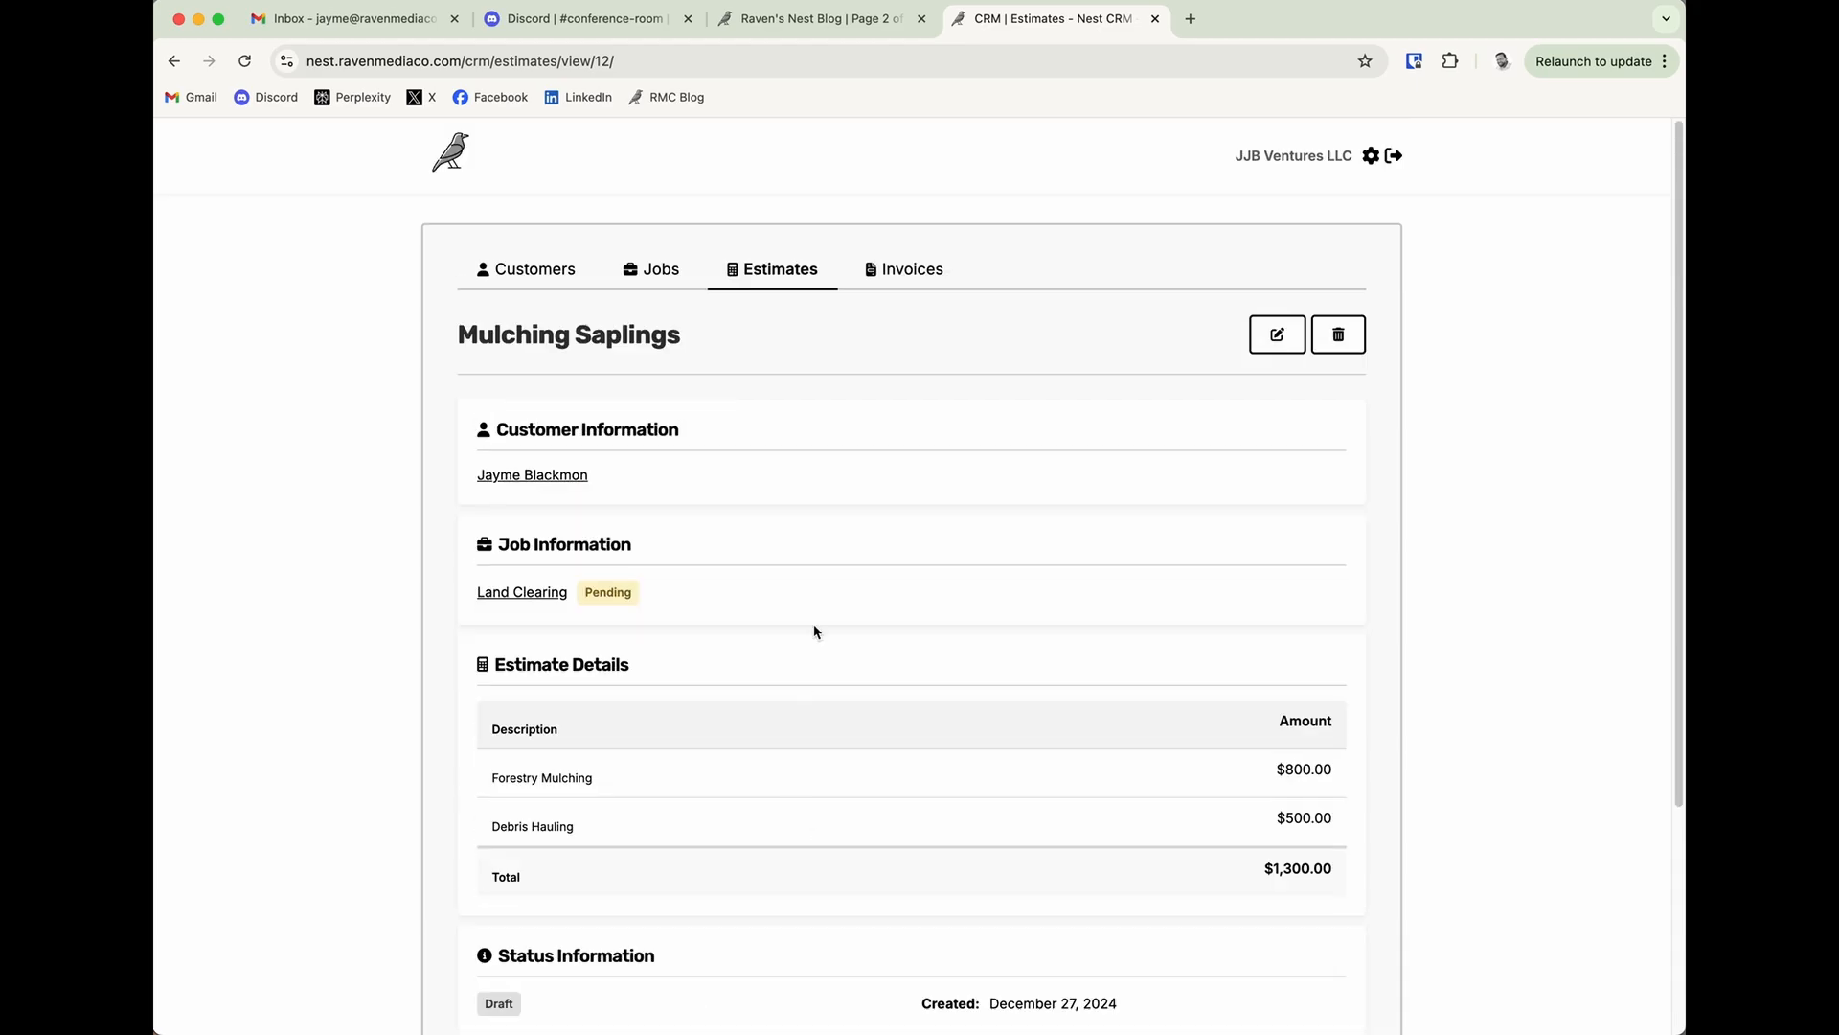
Try the statuses Sent and Accepted on the Mulching Saplings estimate, then discard the changes.
{"action": "left_click", "coordinate": [1260, 342]}
{"action": "scroll", "coordinate": [821, 849], "scroll_direction": "down", "scroll_amount": 5}
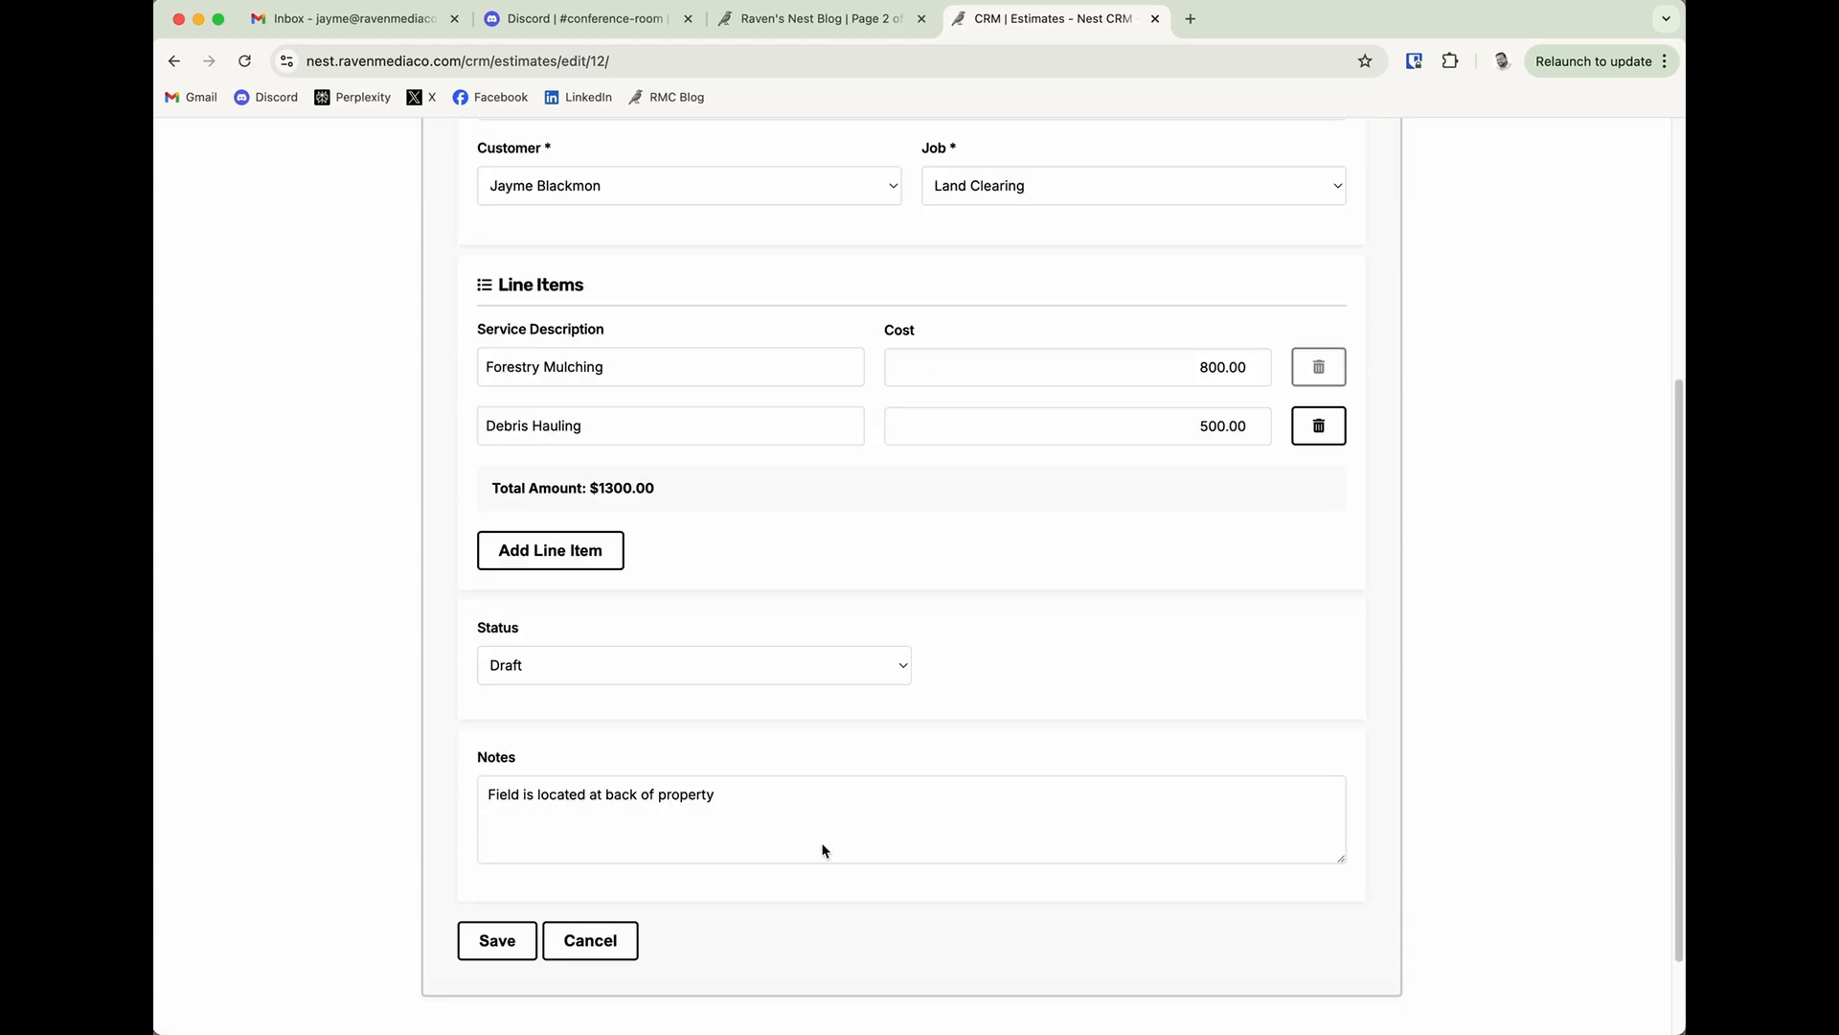
{"action": "scroll", "coordinate": [822, 849], "scroll_direction": "down", "scroll_amount": 2}
{"action": "left_click", "coordinate": [603, 561]}
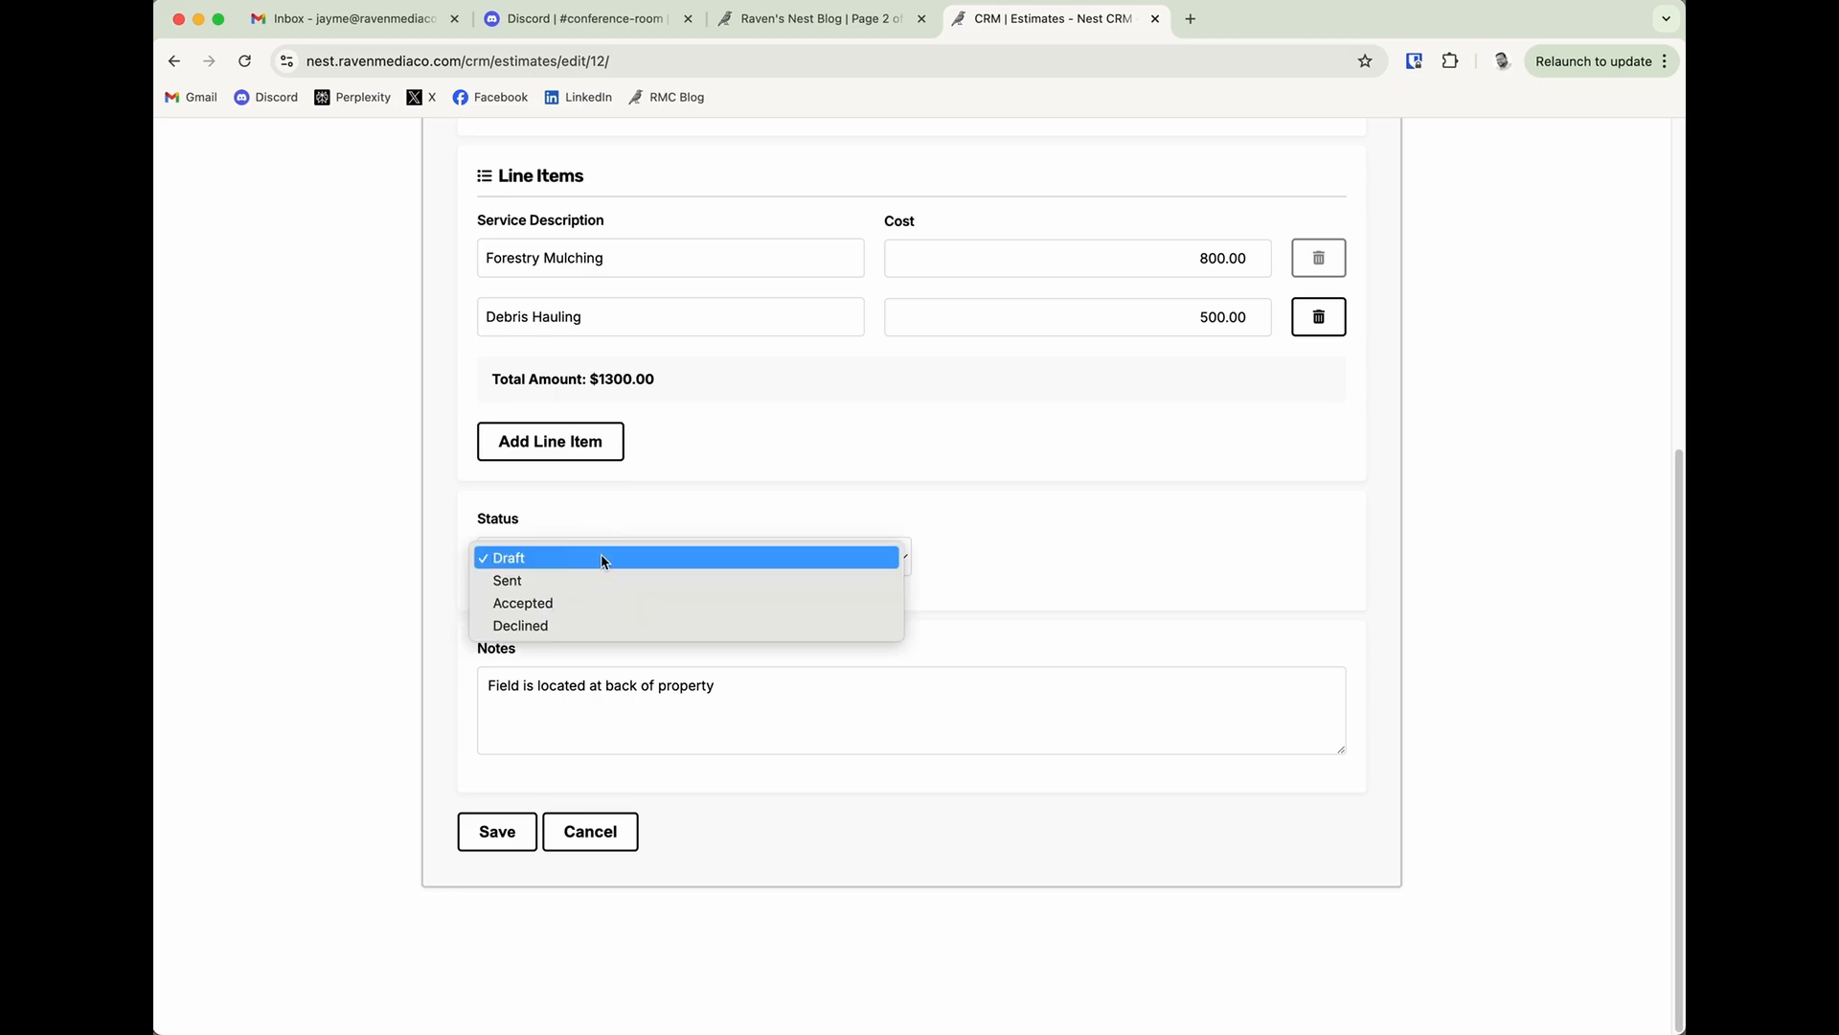
{"action": "left_click", "coordinate": [603, 559]}
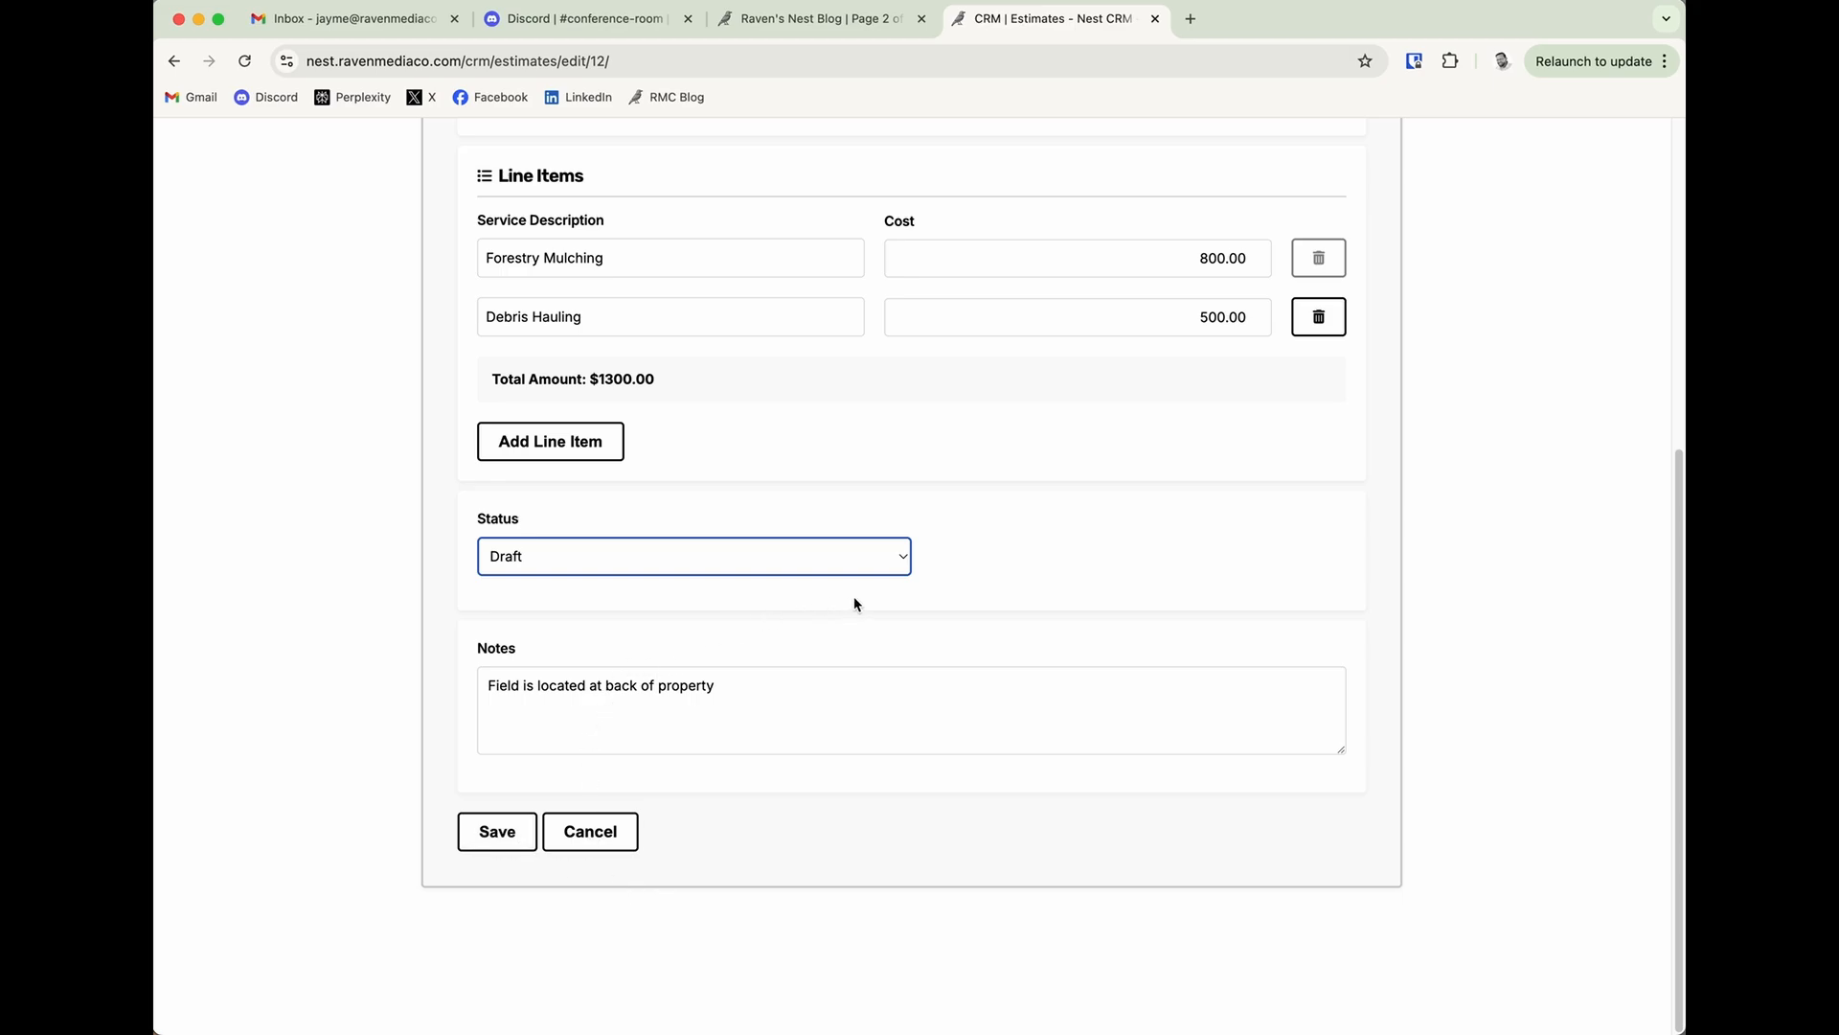
{"action": "left_click", "coordinate": [668, 571]}
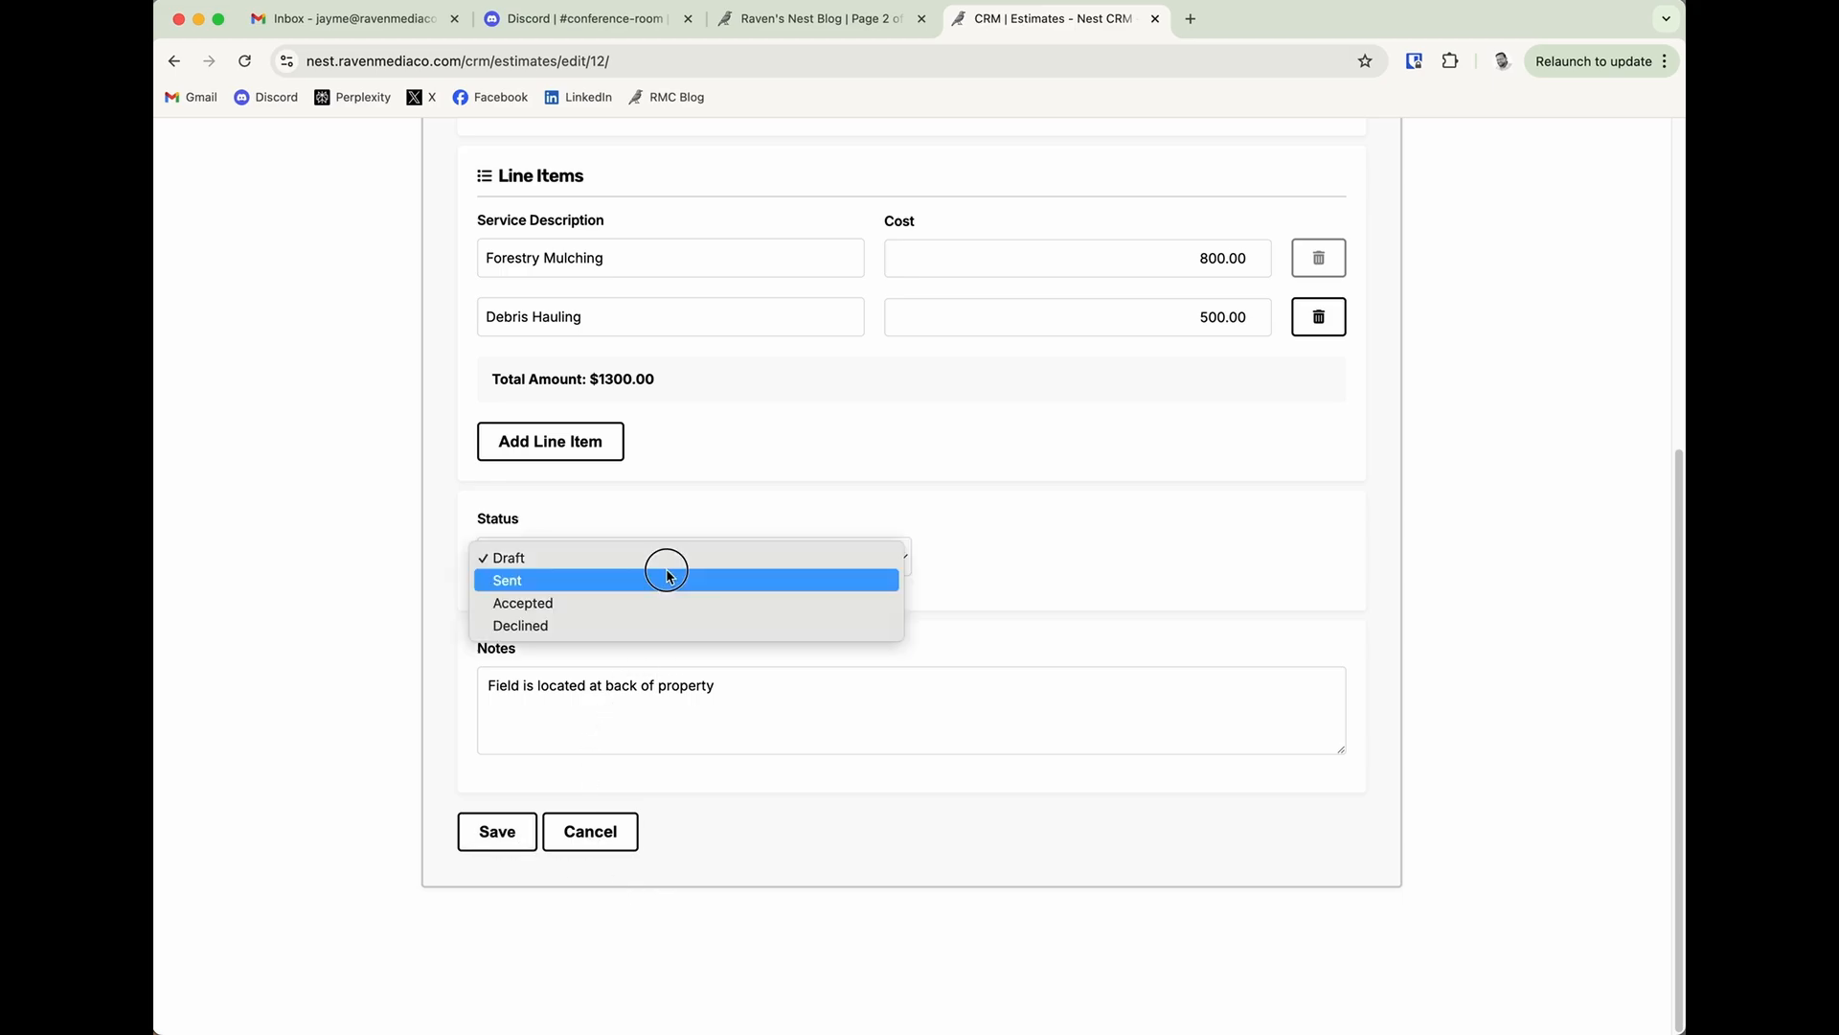
{"action": "key", "text": "Return"}
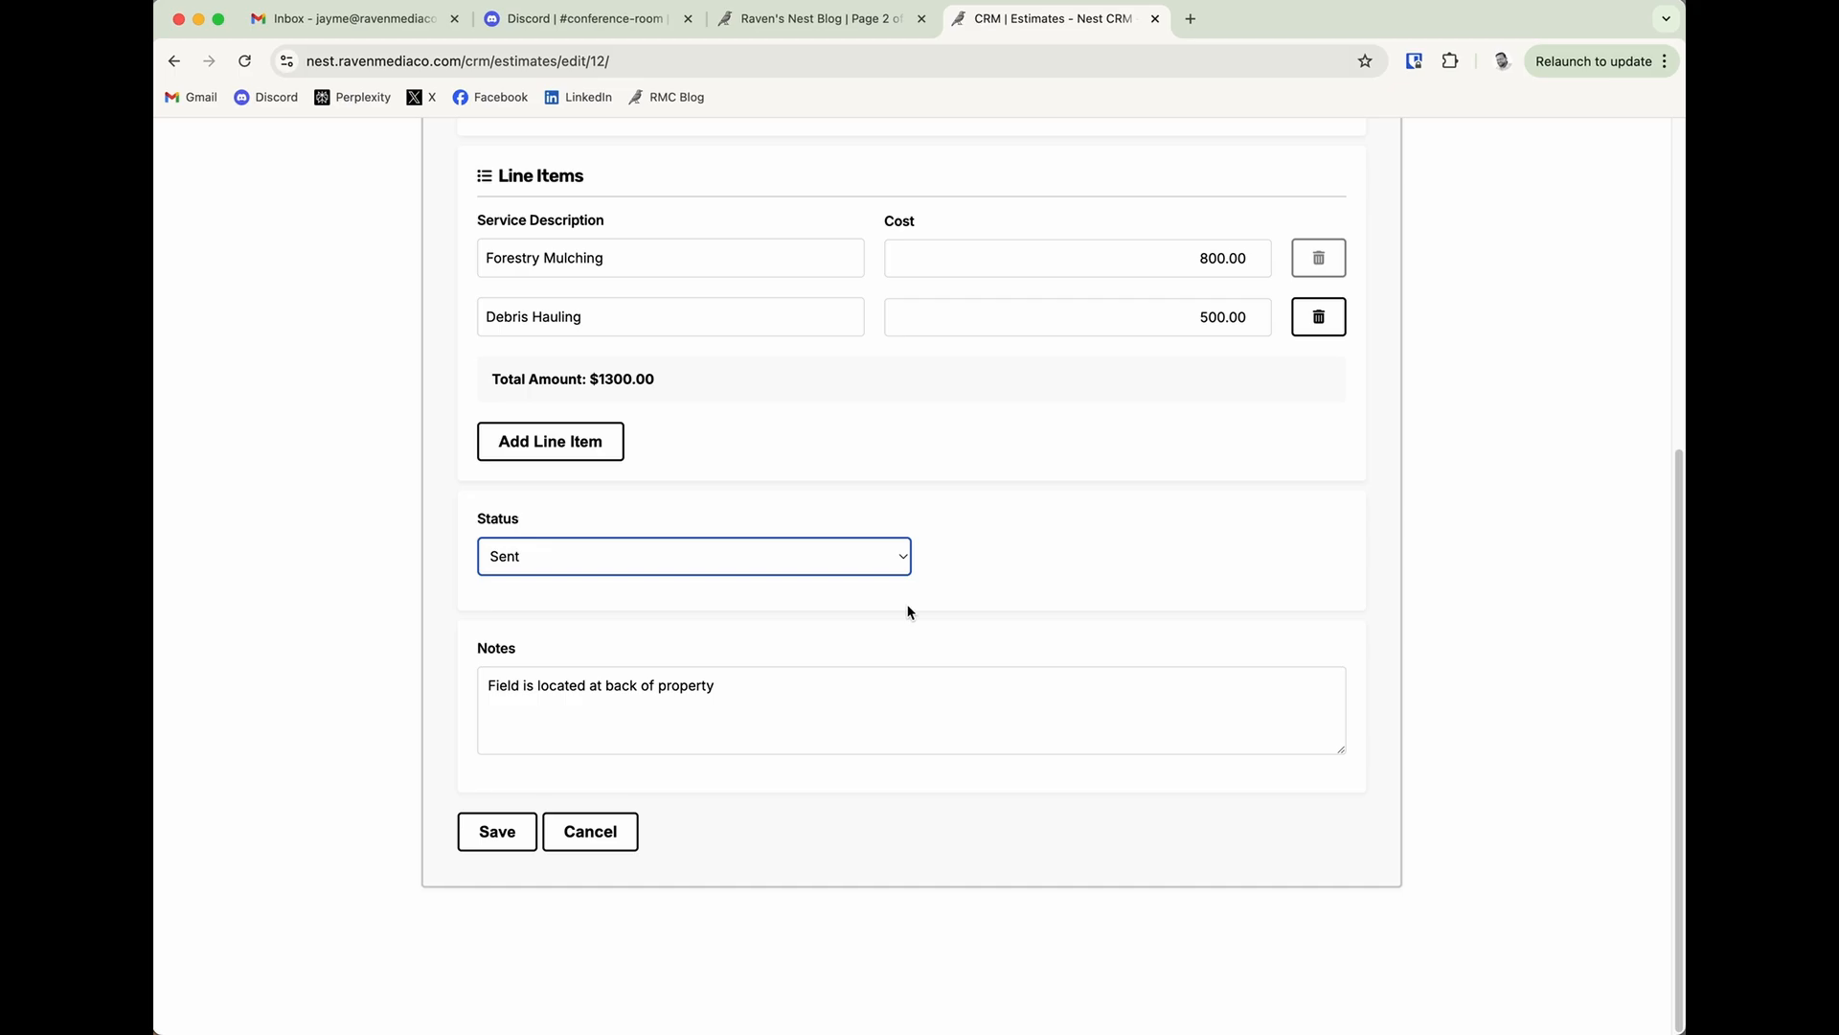
{"action": "left_click", "coordinate": [835, 564]}
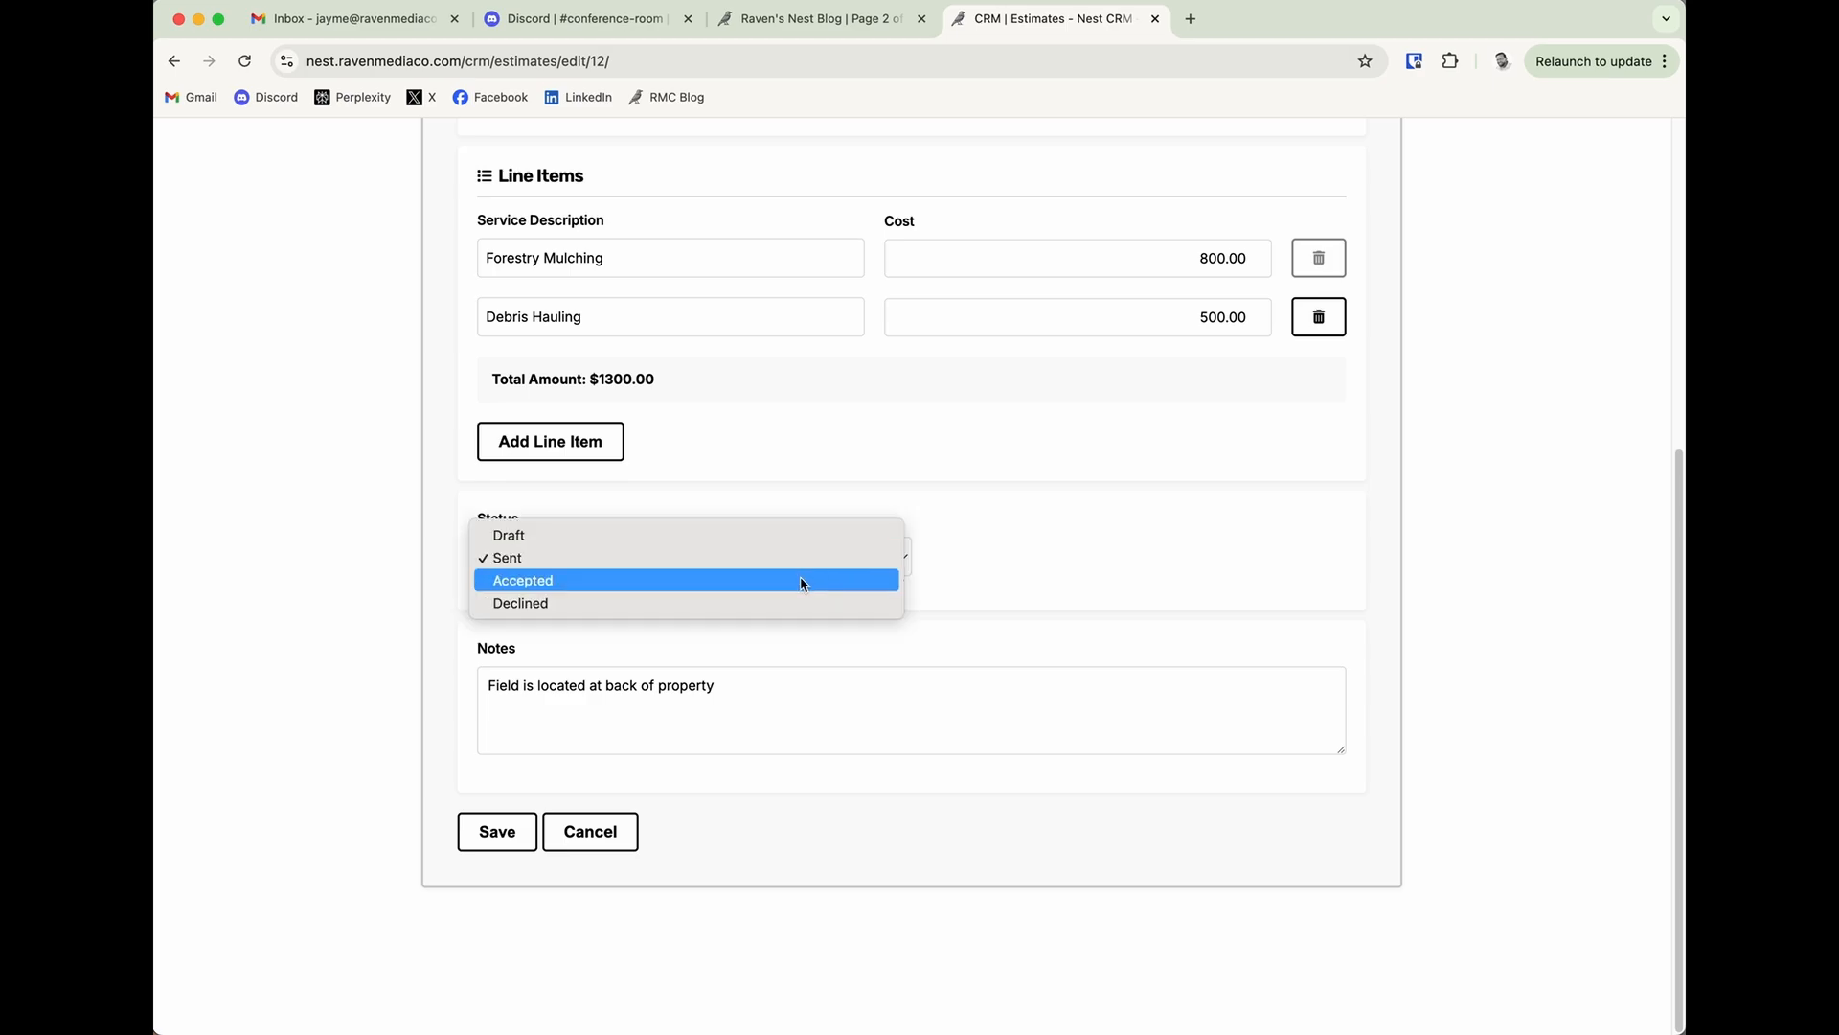
{"action": "left_click", "coordinate": [800, 579]}
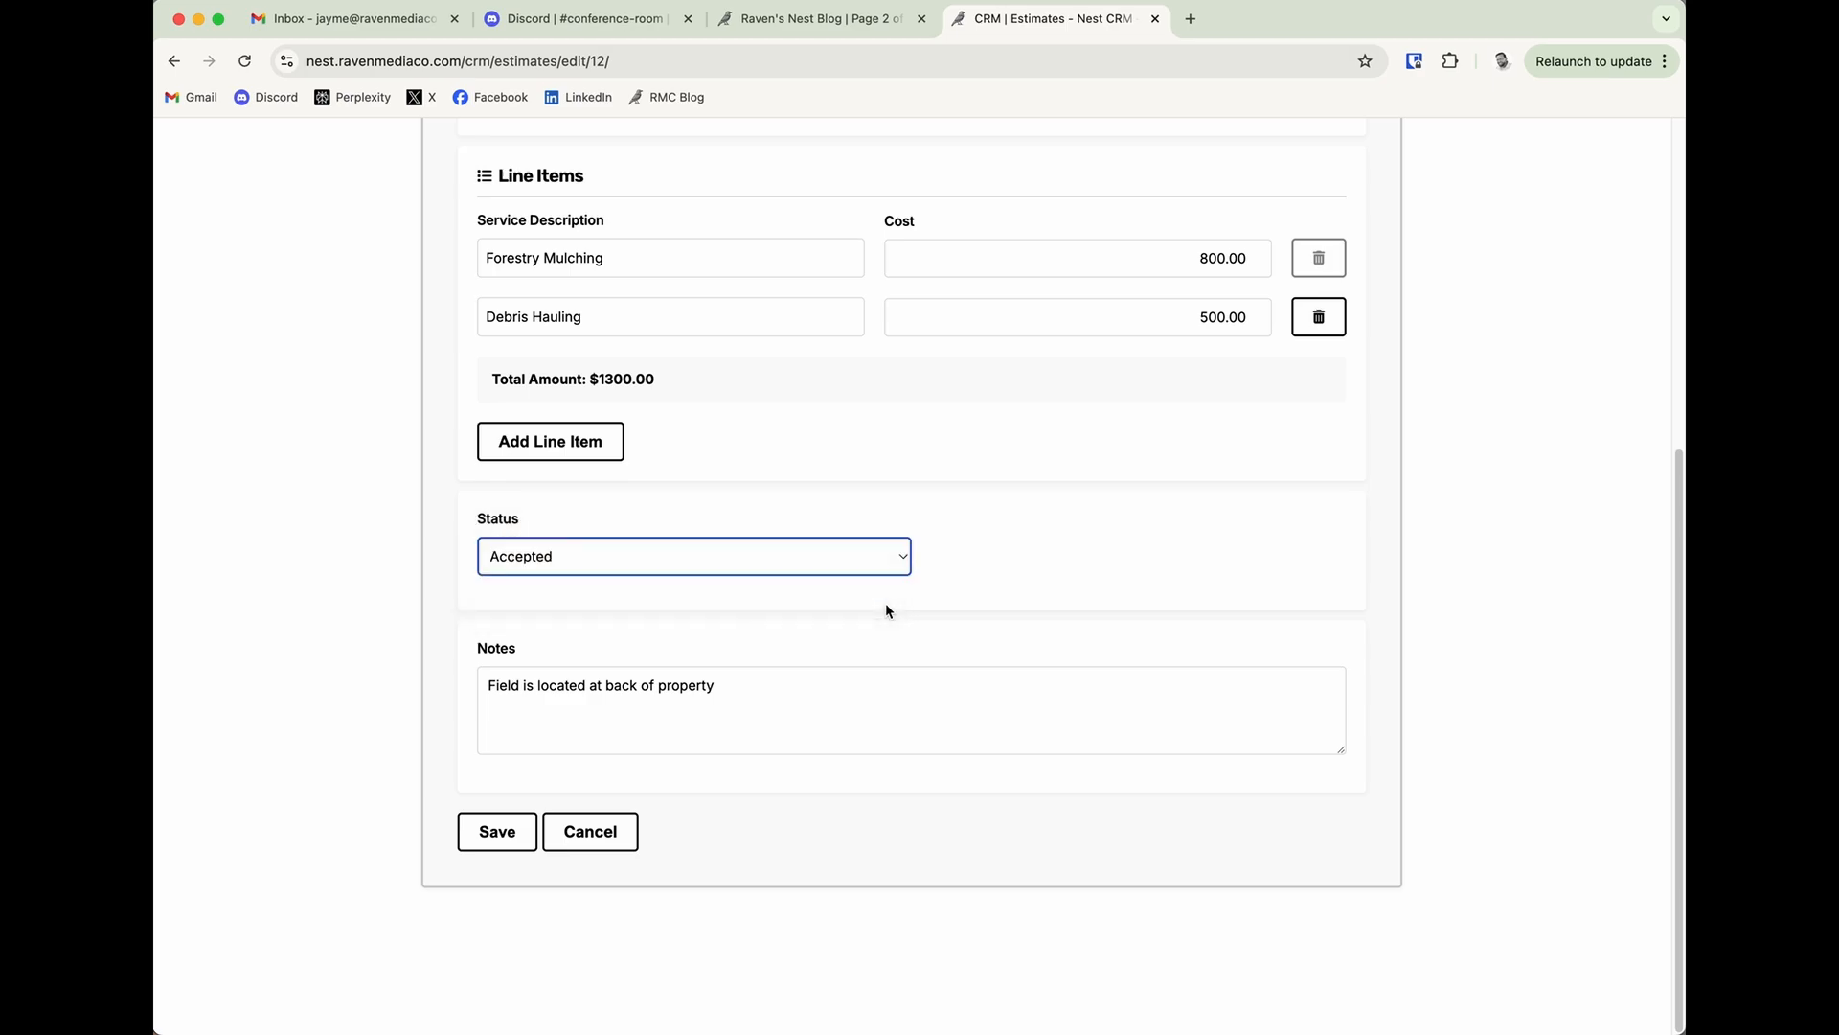
{"action": "left_click", "coordinate": [759, 573]}
{"action": "left_click", "coordinate": [1071, 569]}
{"action": "left_click", "coordinate": [613, 830]}
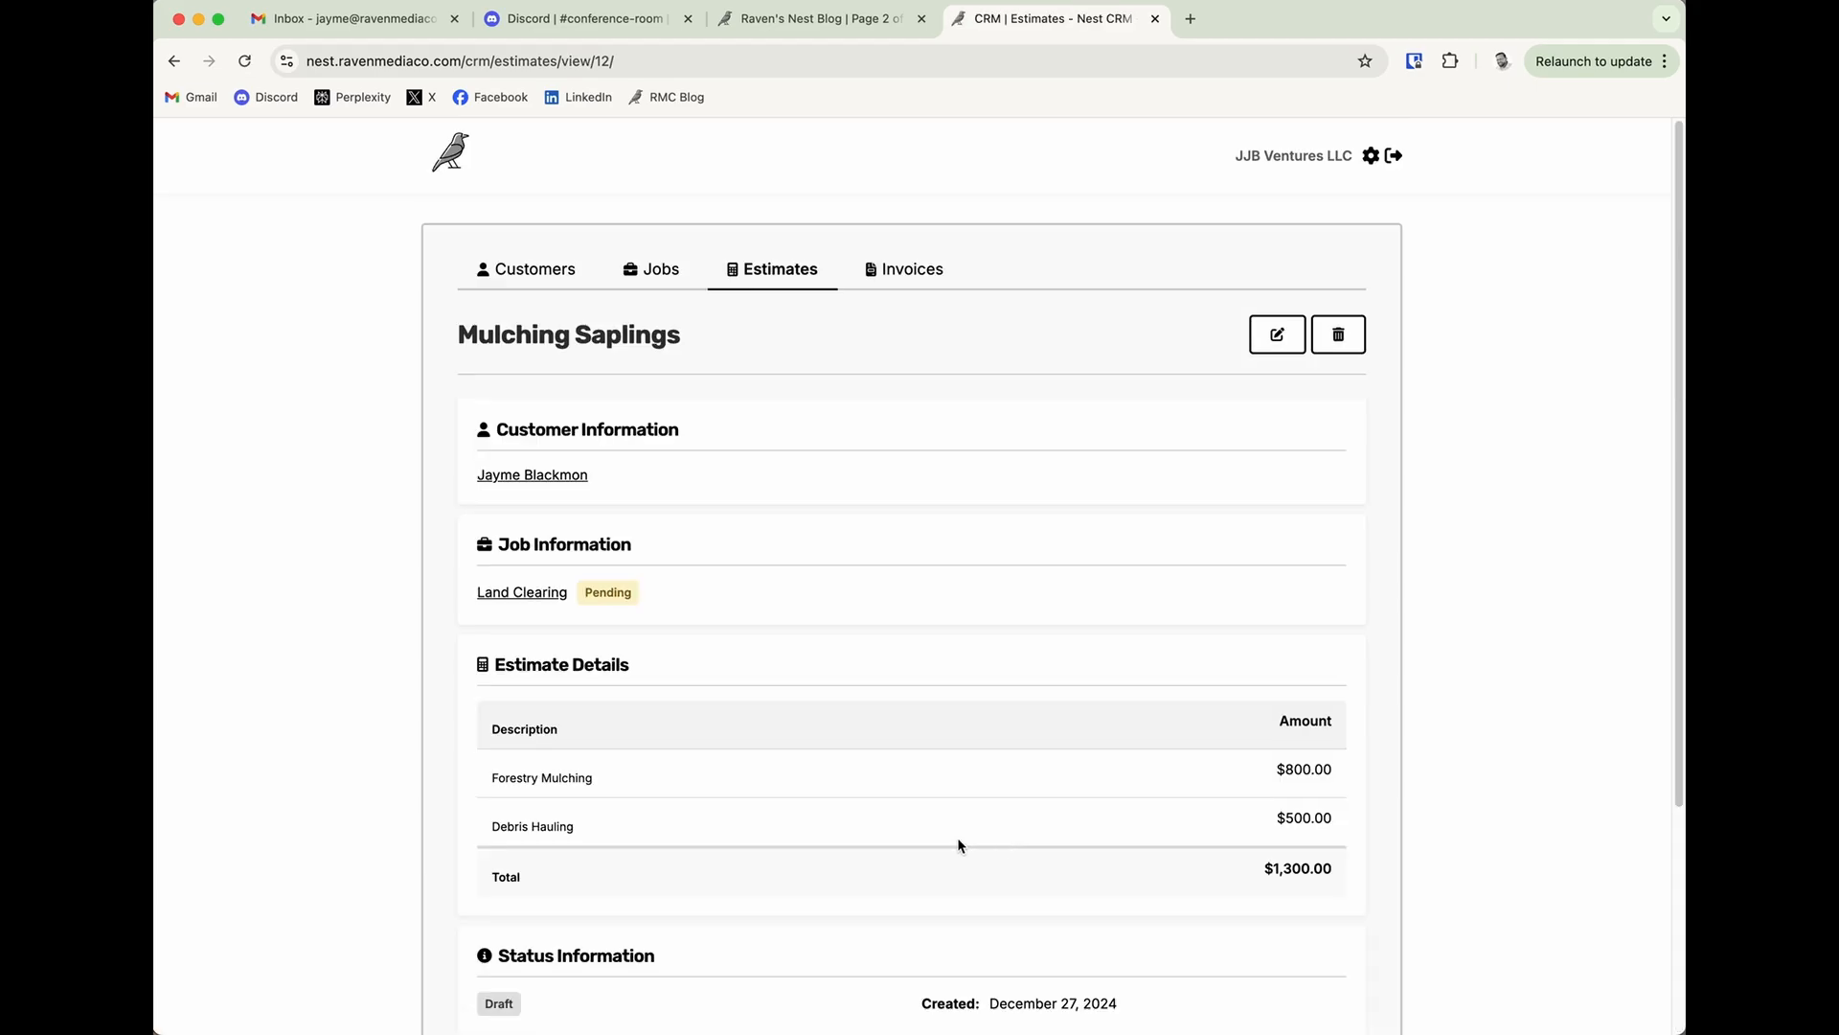
Set the Mulching Saplings estimate's status to Accepted and save the estimate.
{"action": "scroll", "coordinate": [666, 872], "scroll_direction": "down", "scroll_amount": 1}
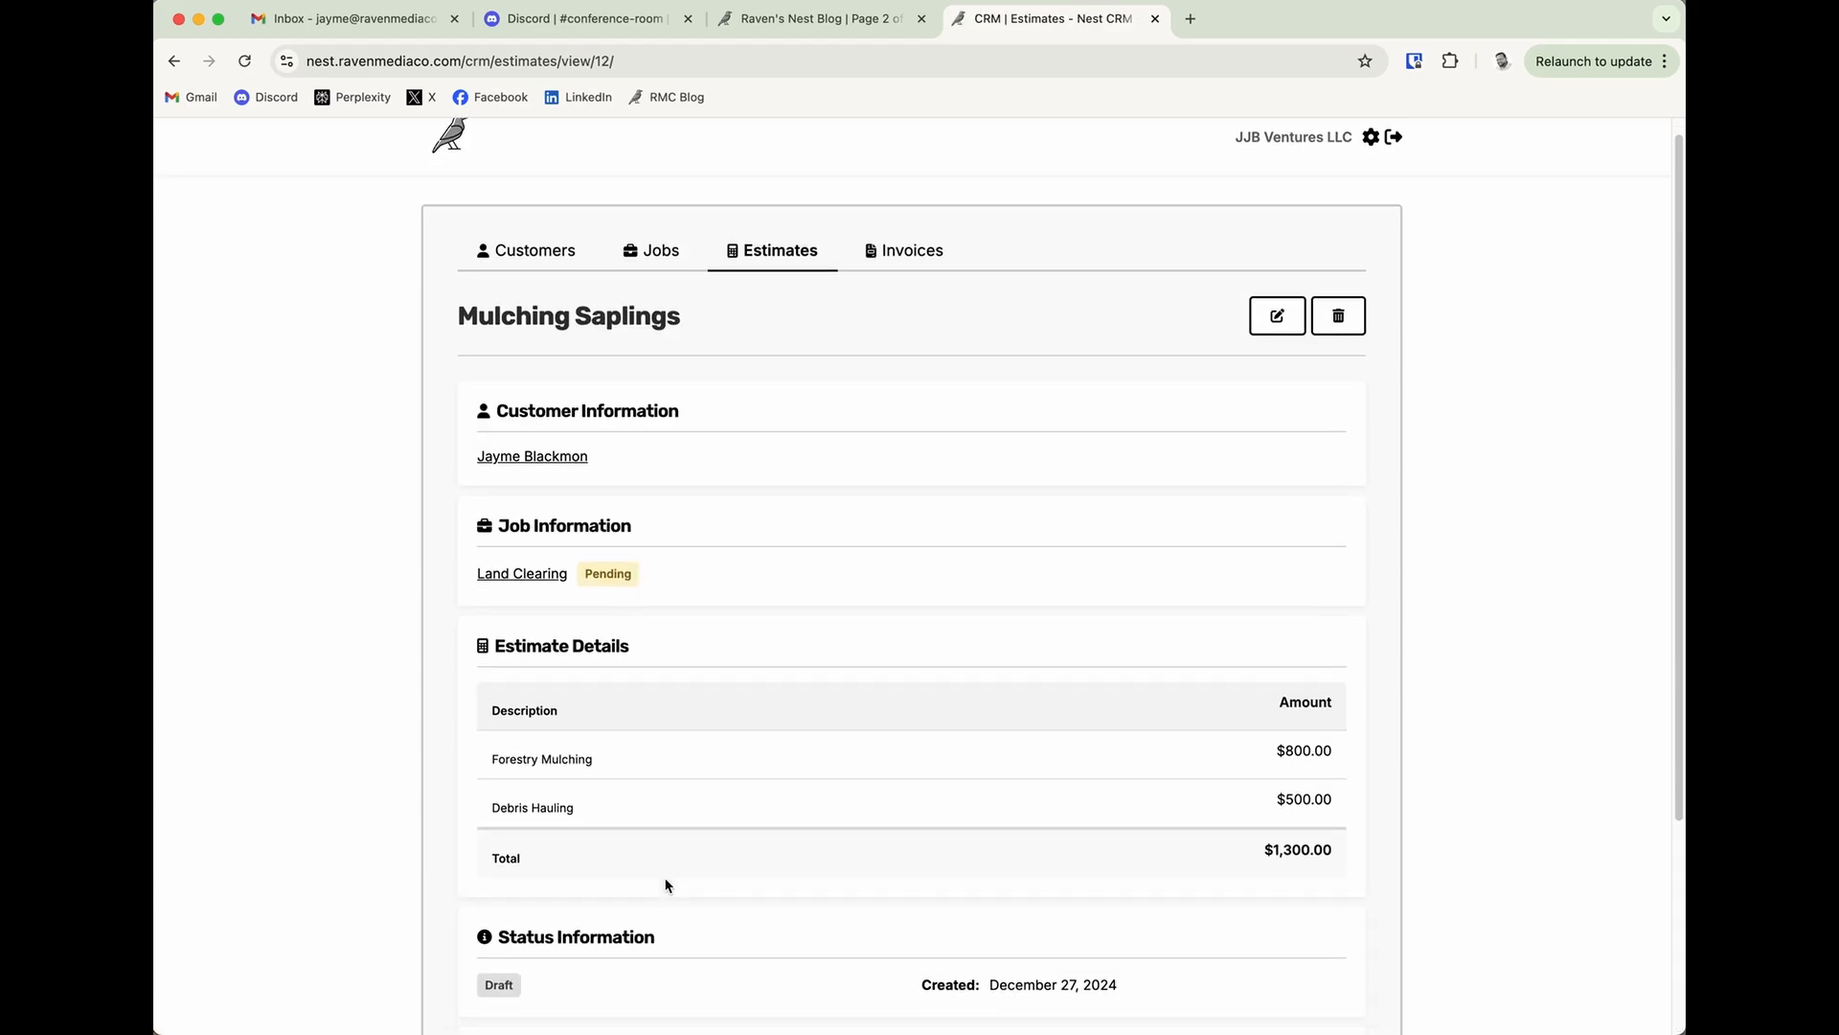
{"action": "scroll", "coordinate": [666, 883], "scroll_direction": "down", "scroll_amount": 5}
{"action": "scroll", "coordinate": [664, 878], "scroll_direction": "up", "scroll_amount": 5}
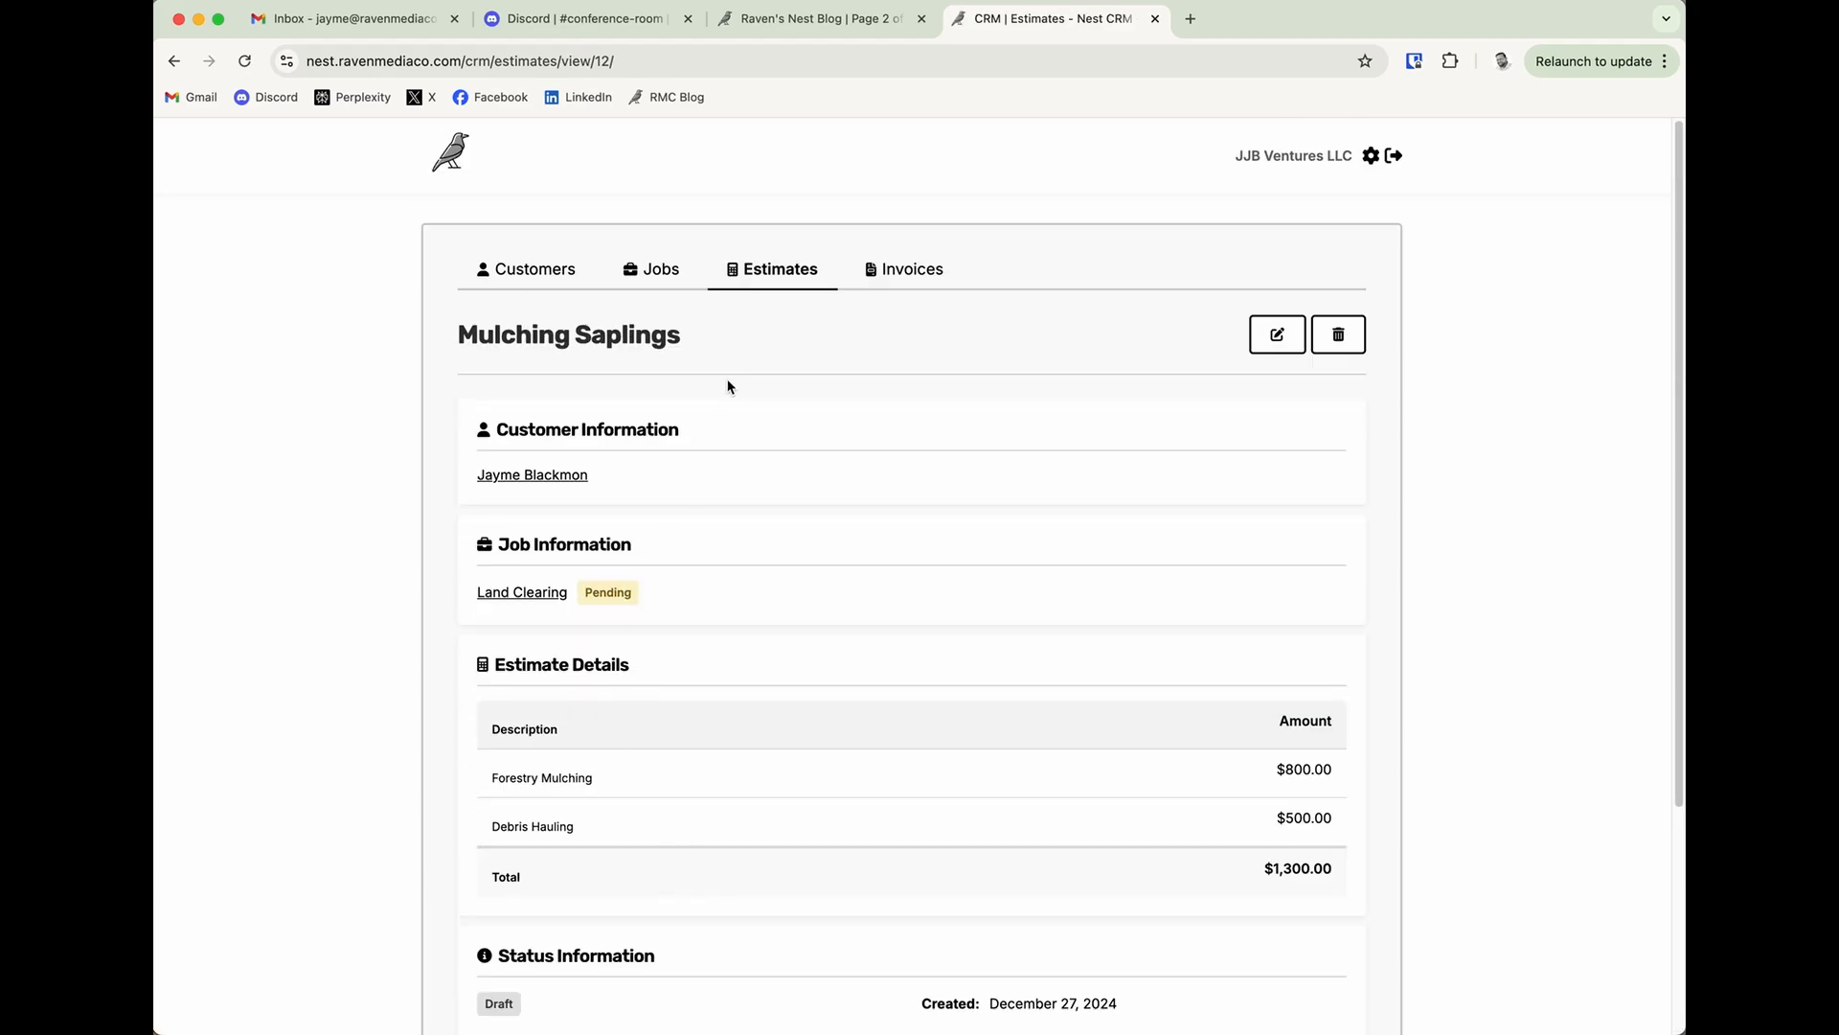
{"action": "scroll", "coordinate": [636, 697], "scroll_direction": "down", "scroll_amount": 5}
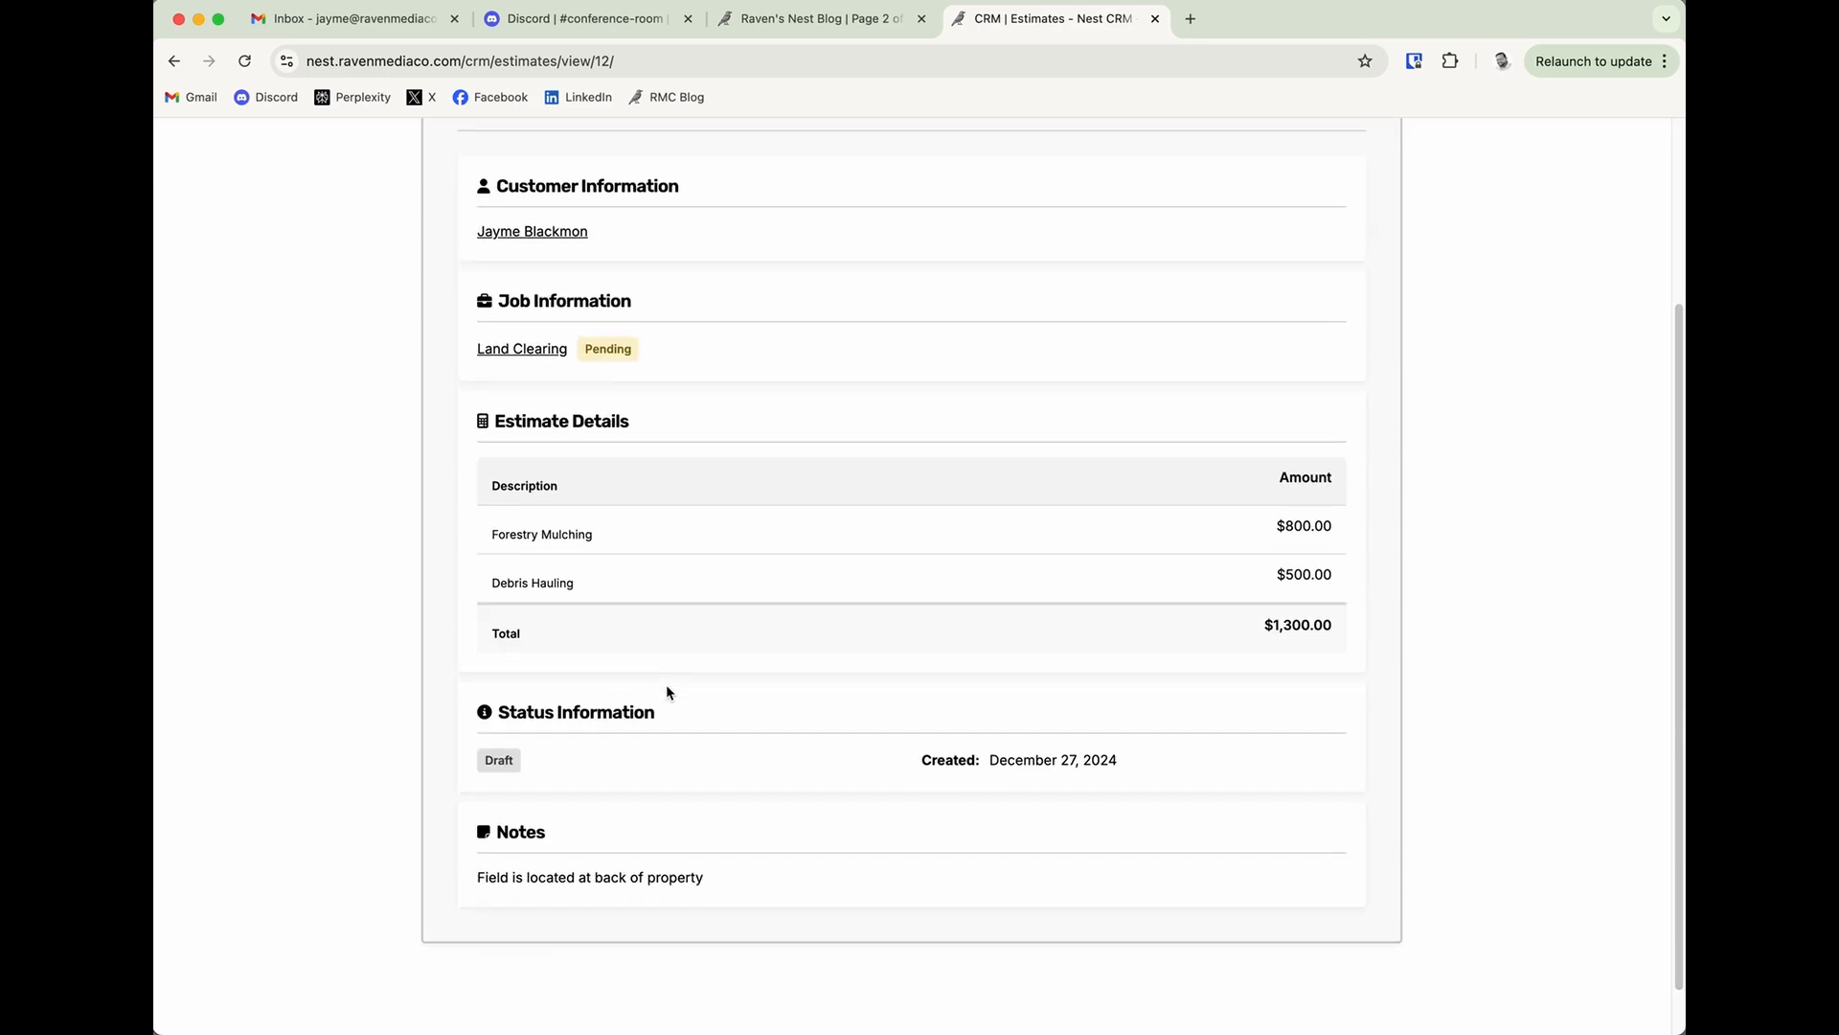
{"action": "scroll", "coordinate": [664, 684], "scroll_direction": "up", "scroll_amount": 3}
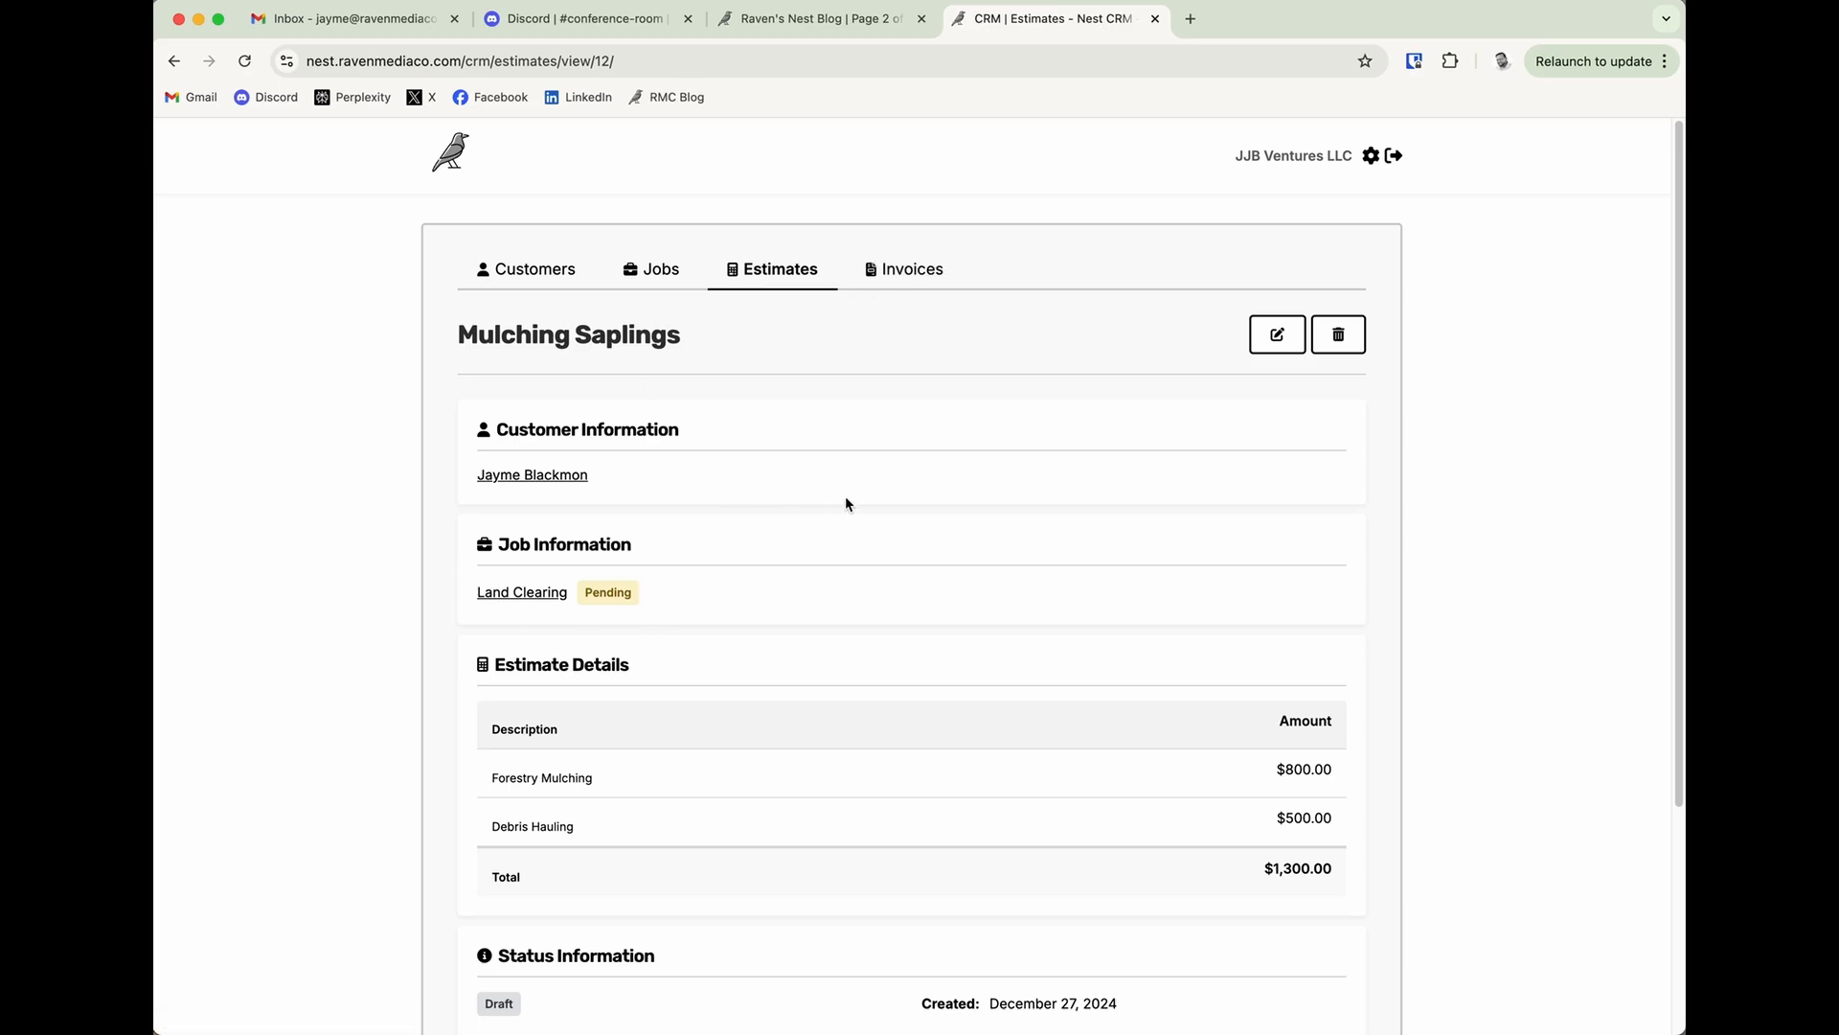
{"action": "left_click", "coordinate": [1277, 333]}
{"action": "scroll", "coordinate": [562, 830], "scroll_direction": "down", "scroll_amount": 5}
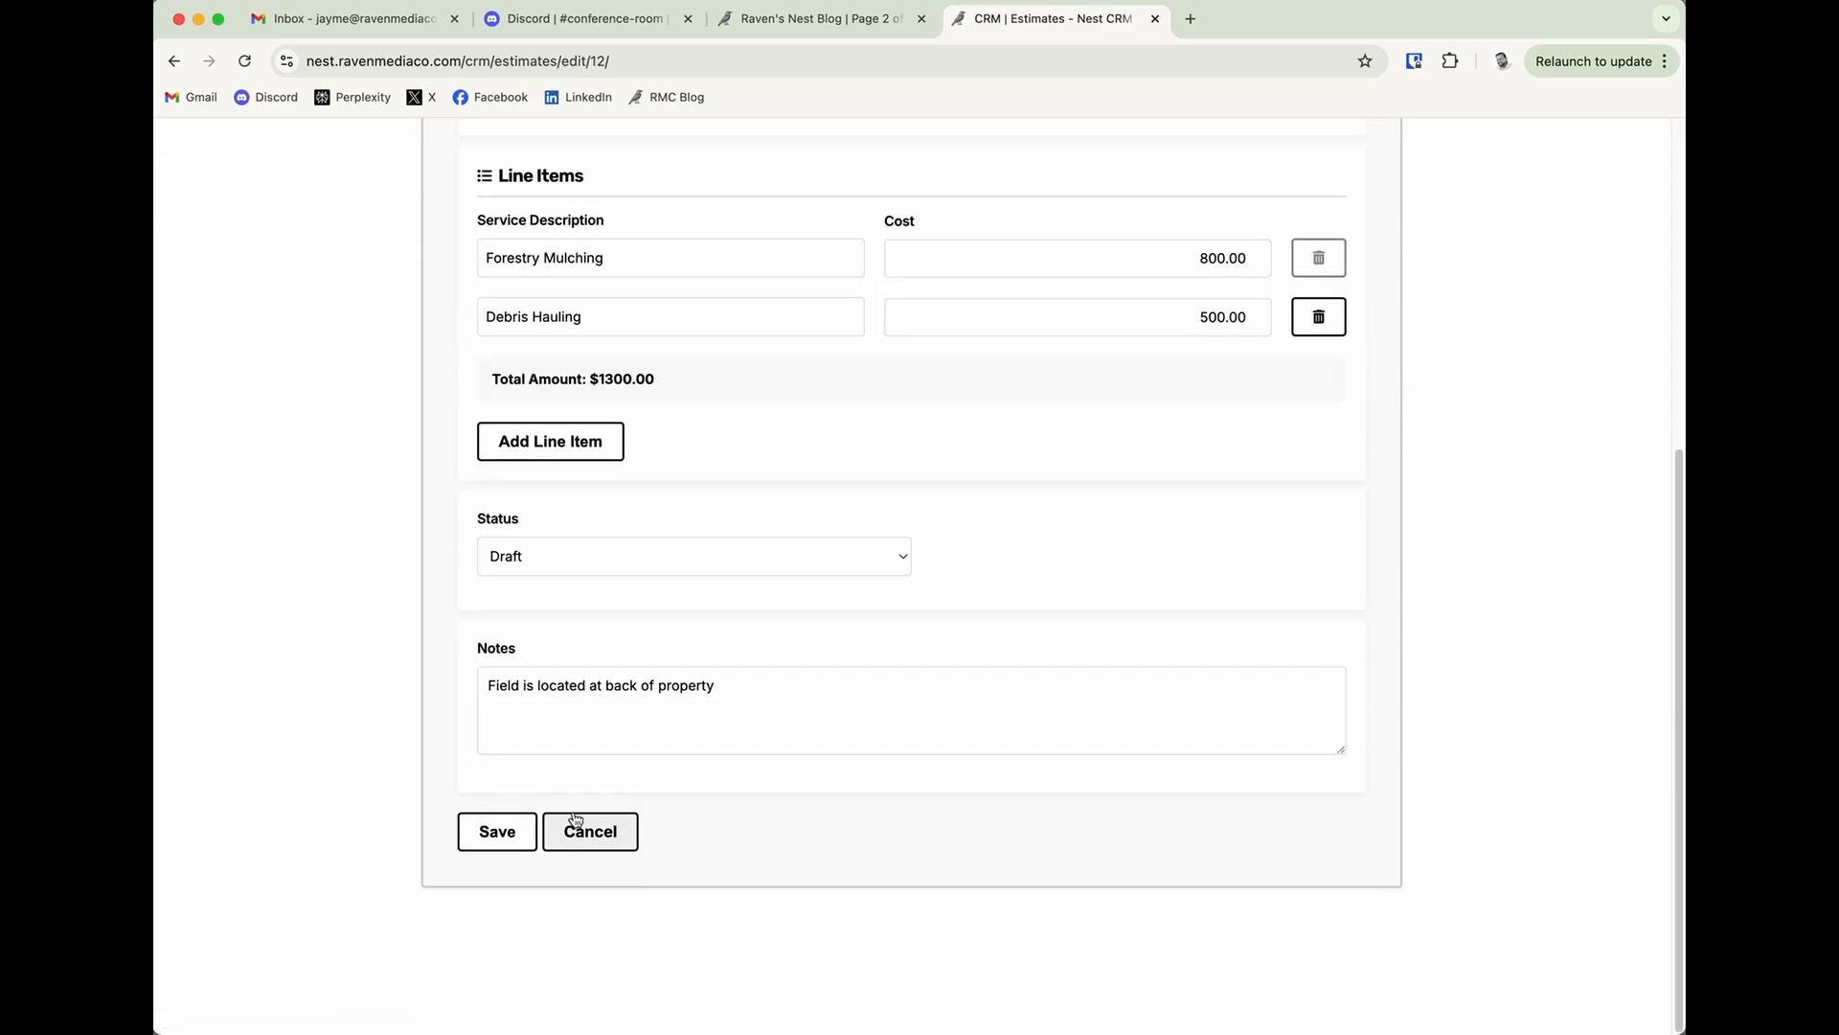
{"action": "left_click", "coordinate": [542, 558]}
{"action": "left_click", "coordinate": [544, 602]}
{"action": "left_click", "coordinate": [491, 831]}
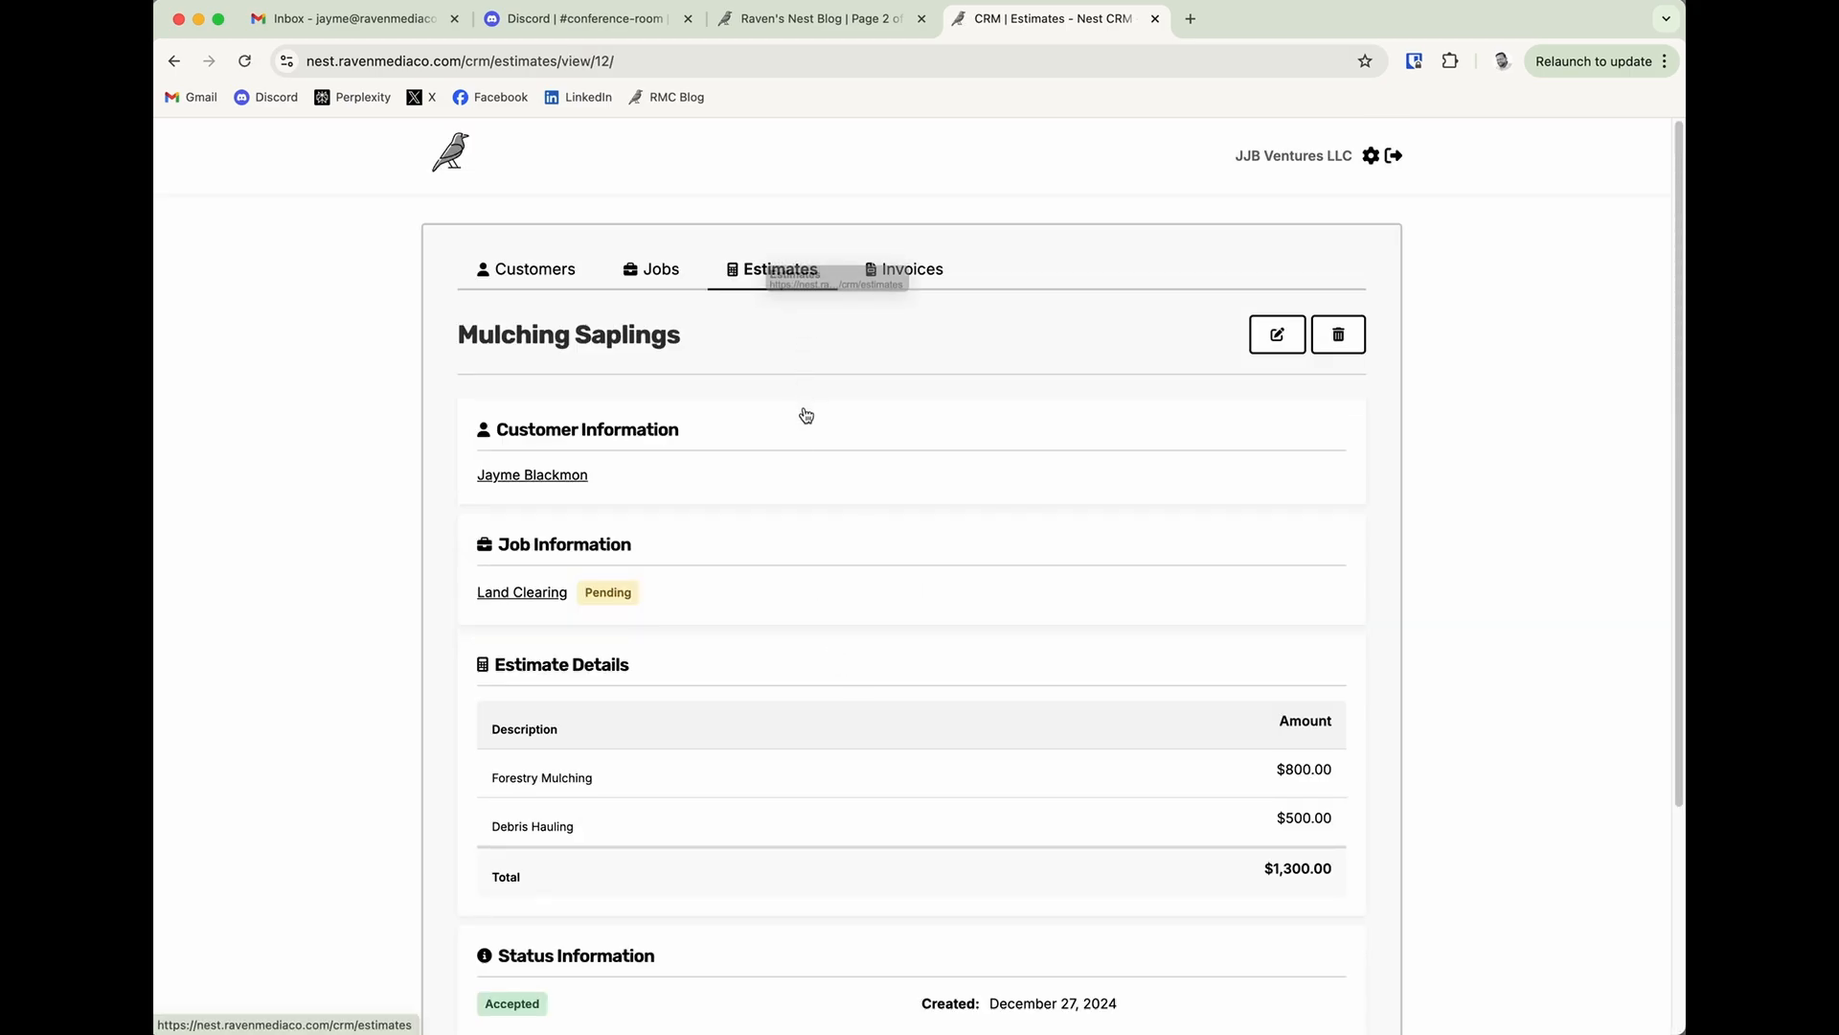
{"action": "left_click", "coordinate": [782, 275]}
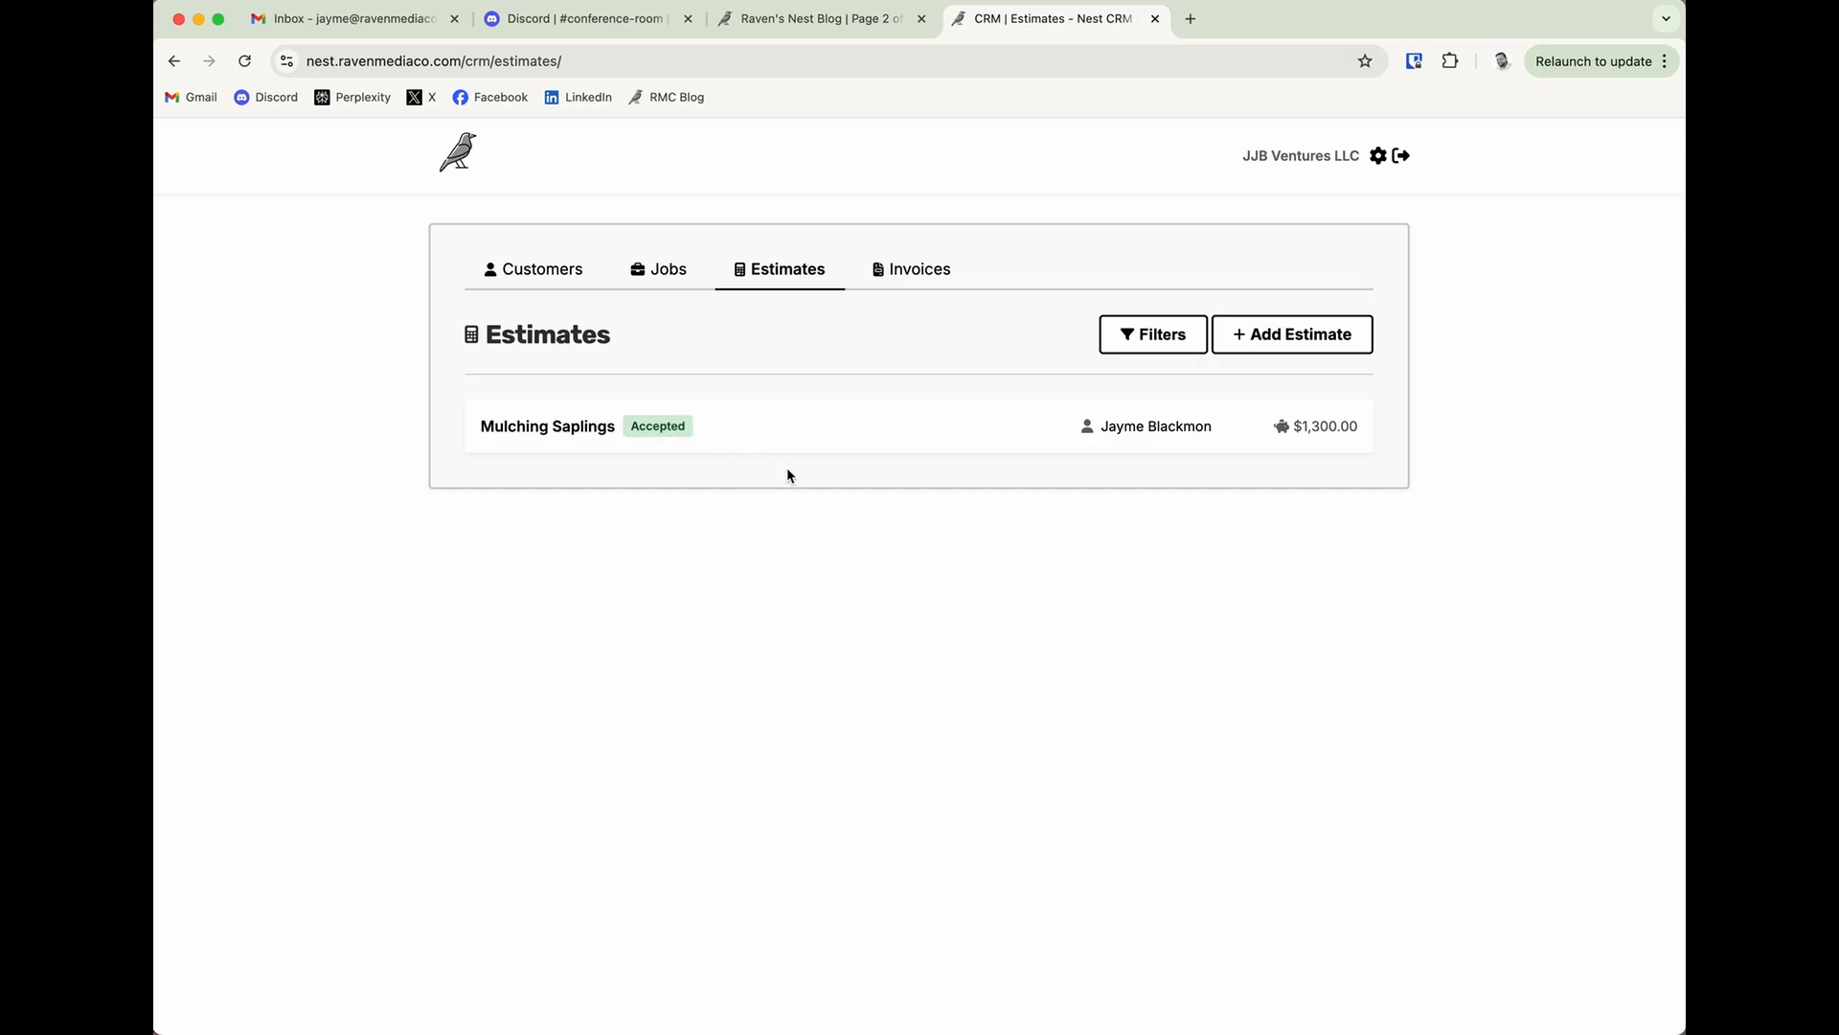
{"action": "left_click", "coordinate": [910, 277]}
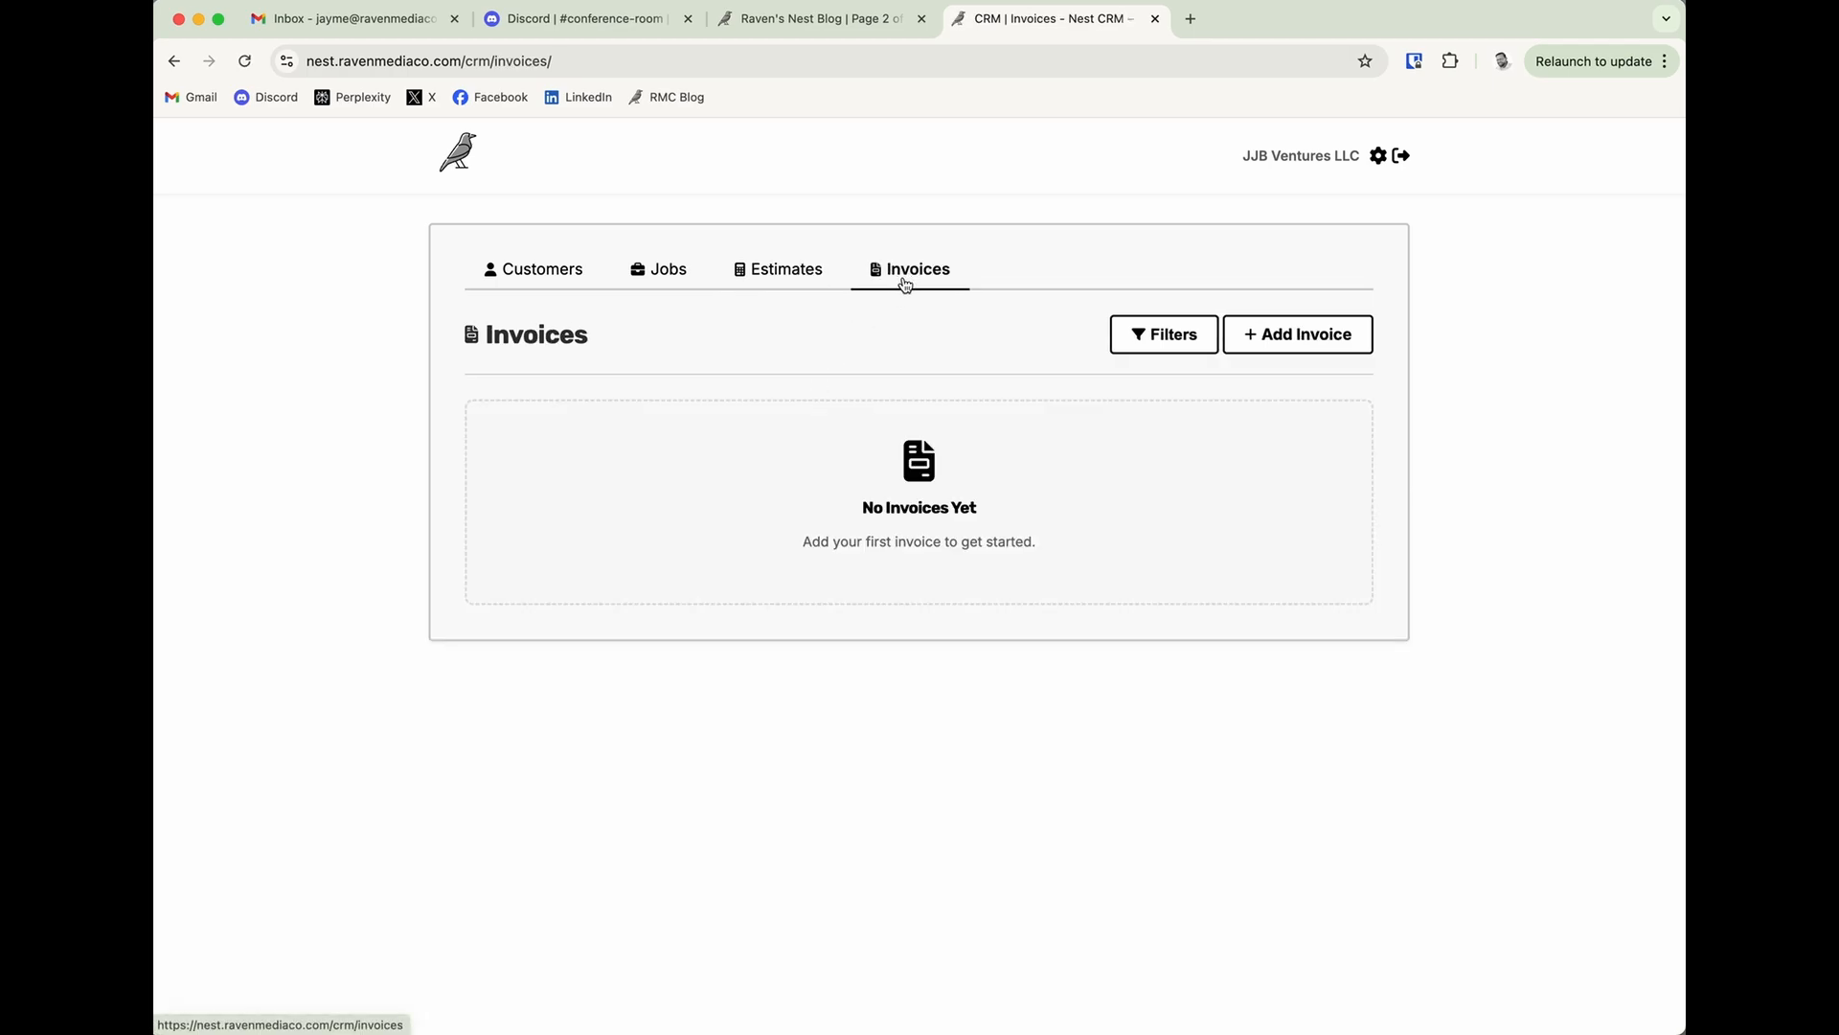
{"action": "left_click", "coordinate": [1276, 337]}
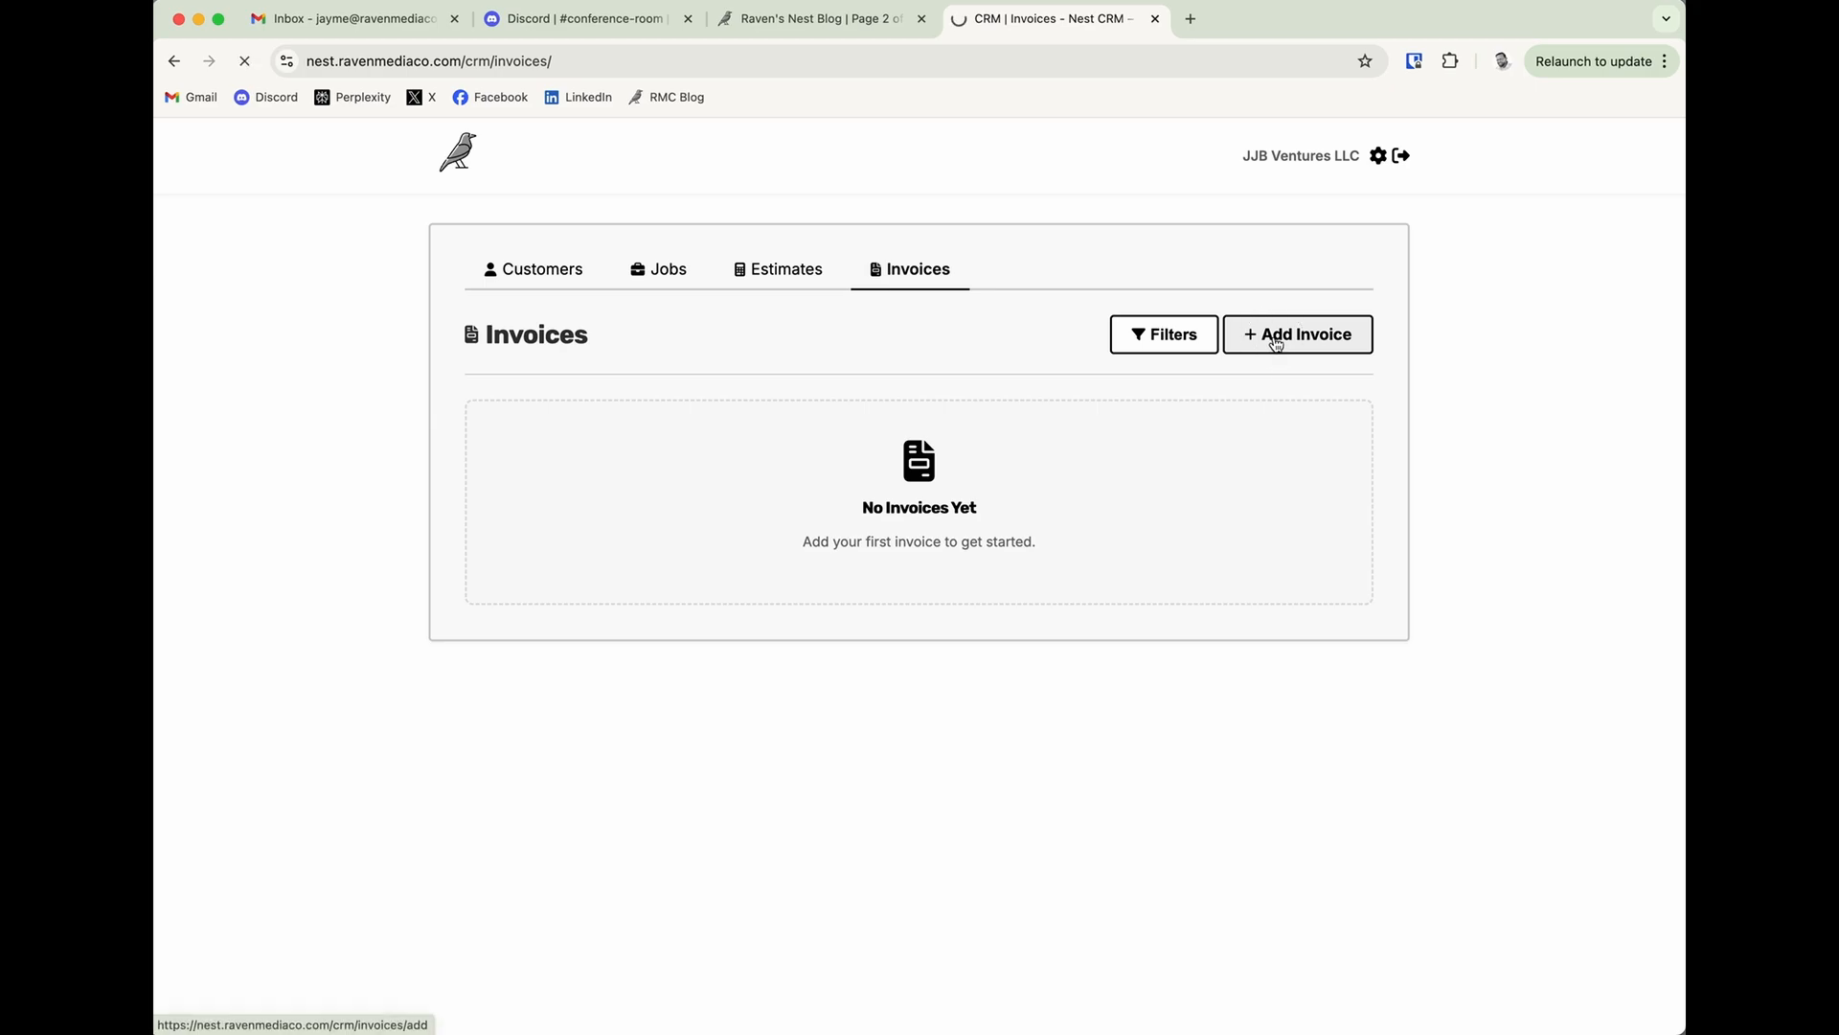
{"action": "left_click", "coordinate": [809, 497]}
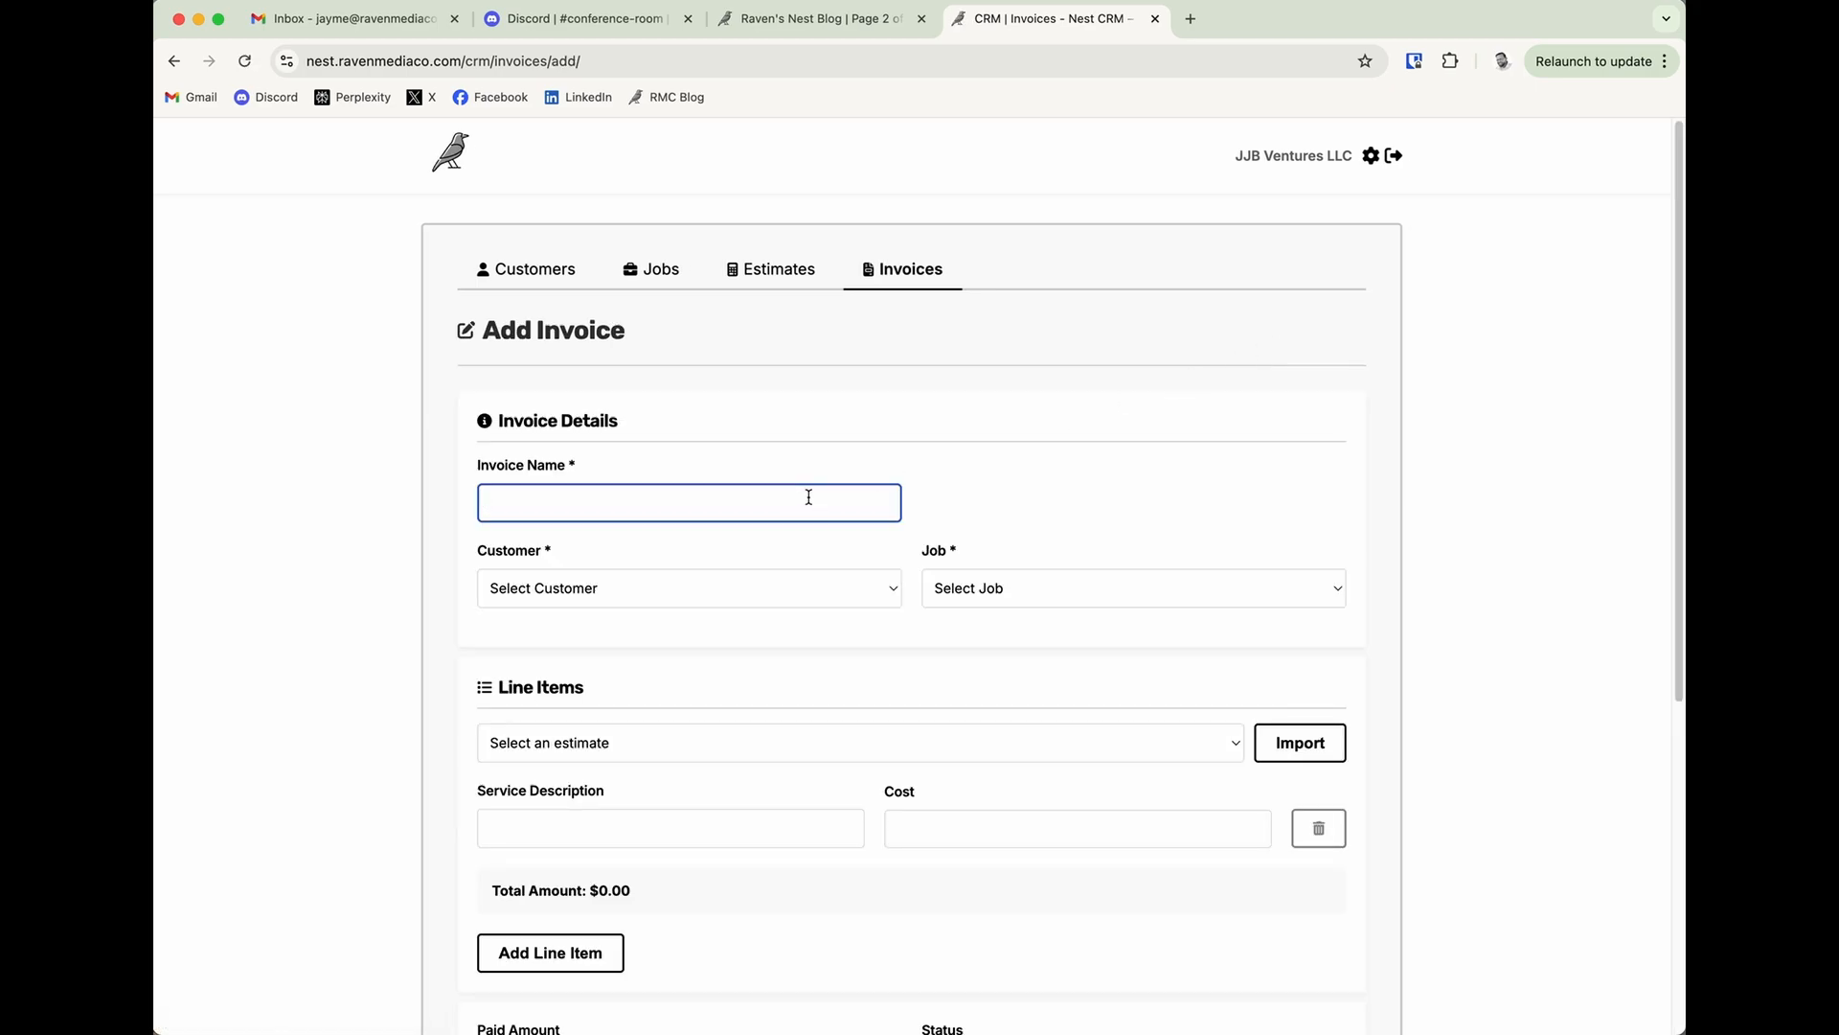
{"action": "left_click", "coordinate": [778, 269]}
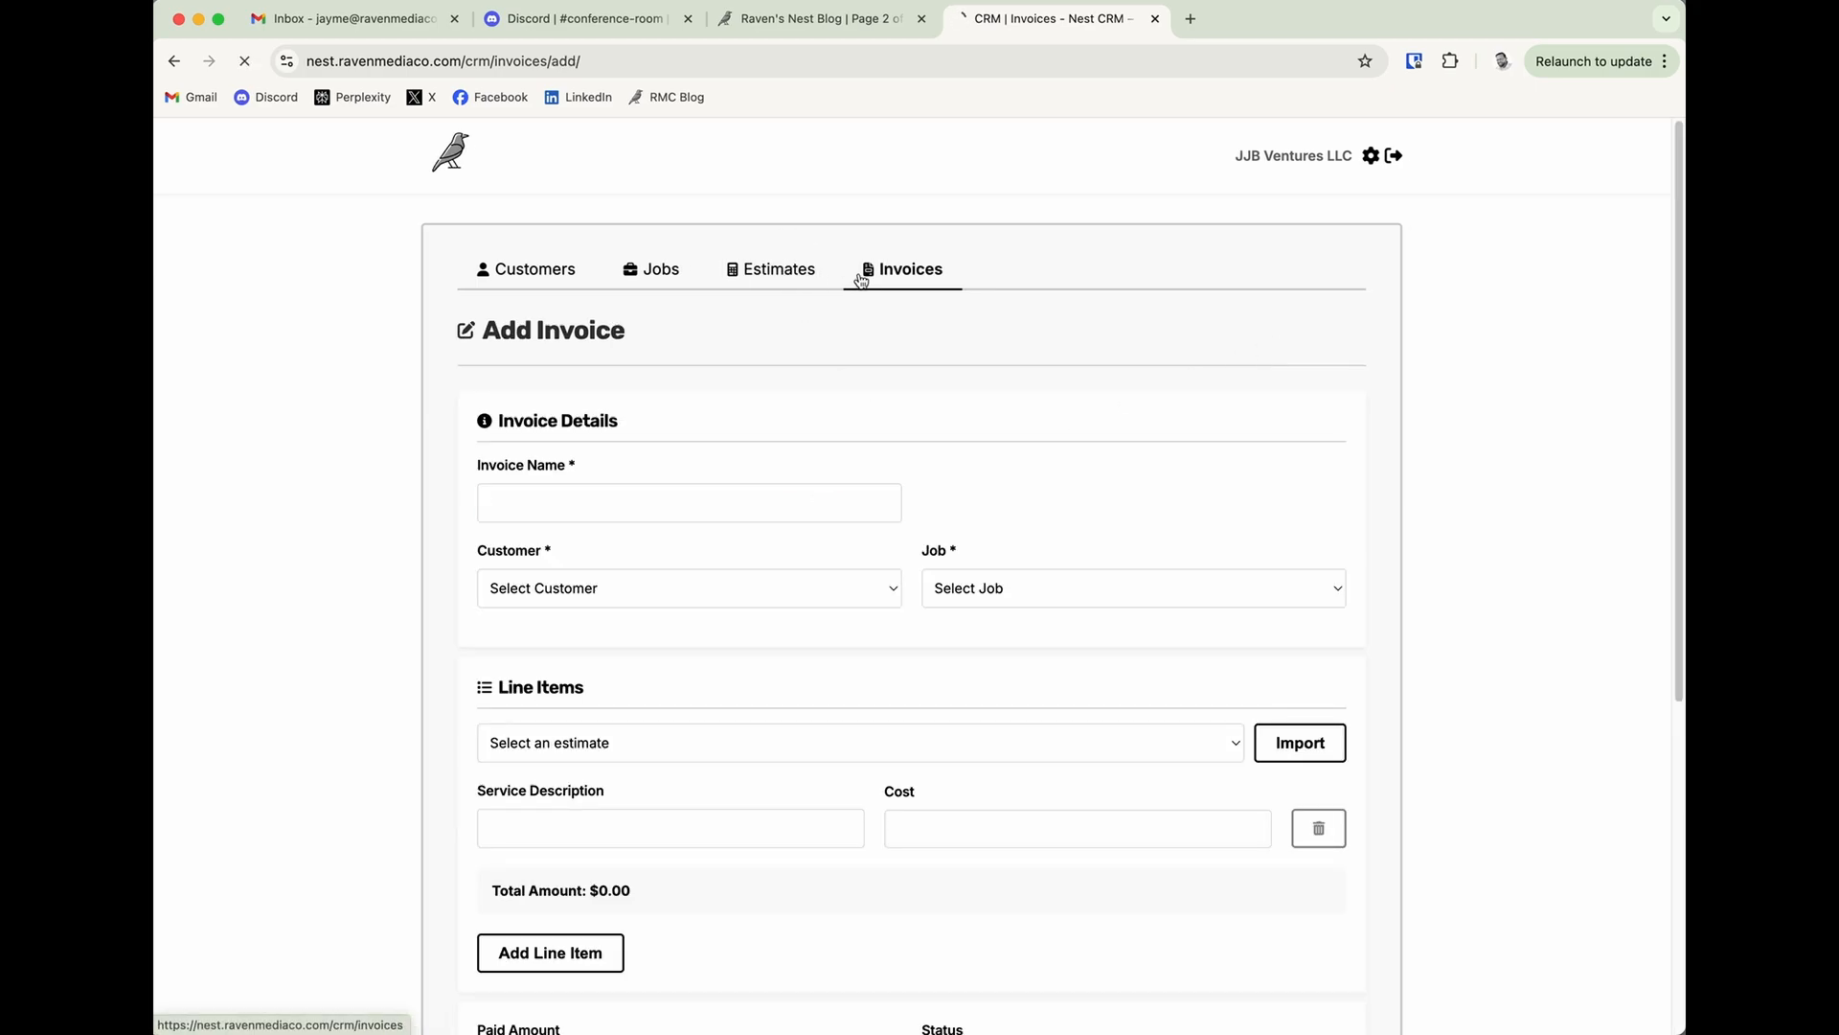
Start a new invoice and name it Mulching Saplings.
{"action": "left_click", "coordinate": [936, 278]}
{"action": "left_click", "coordinate": [1235, 333]}
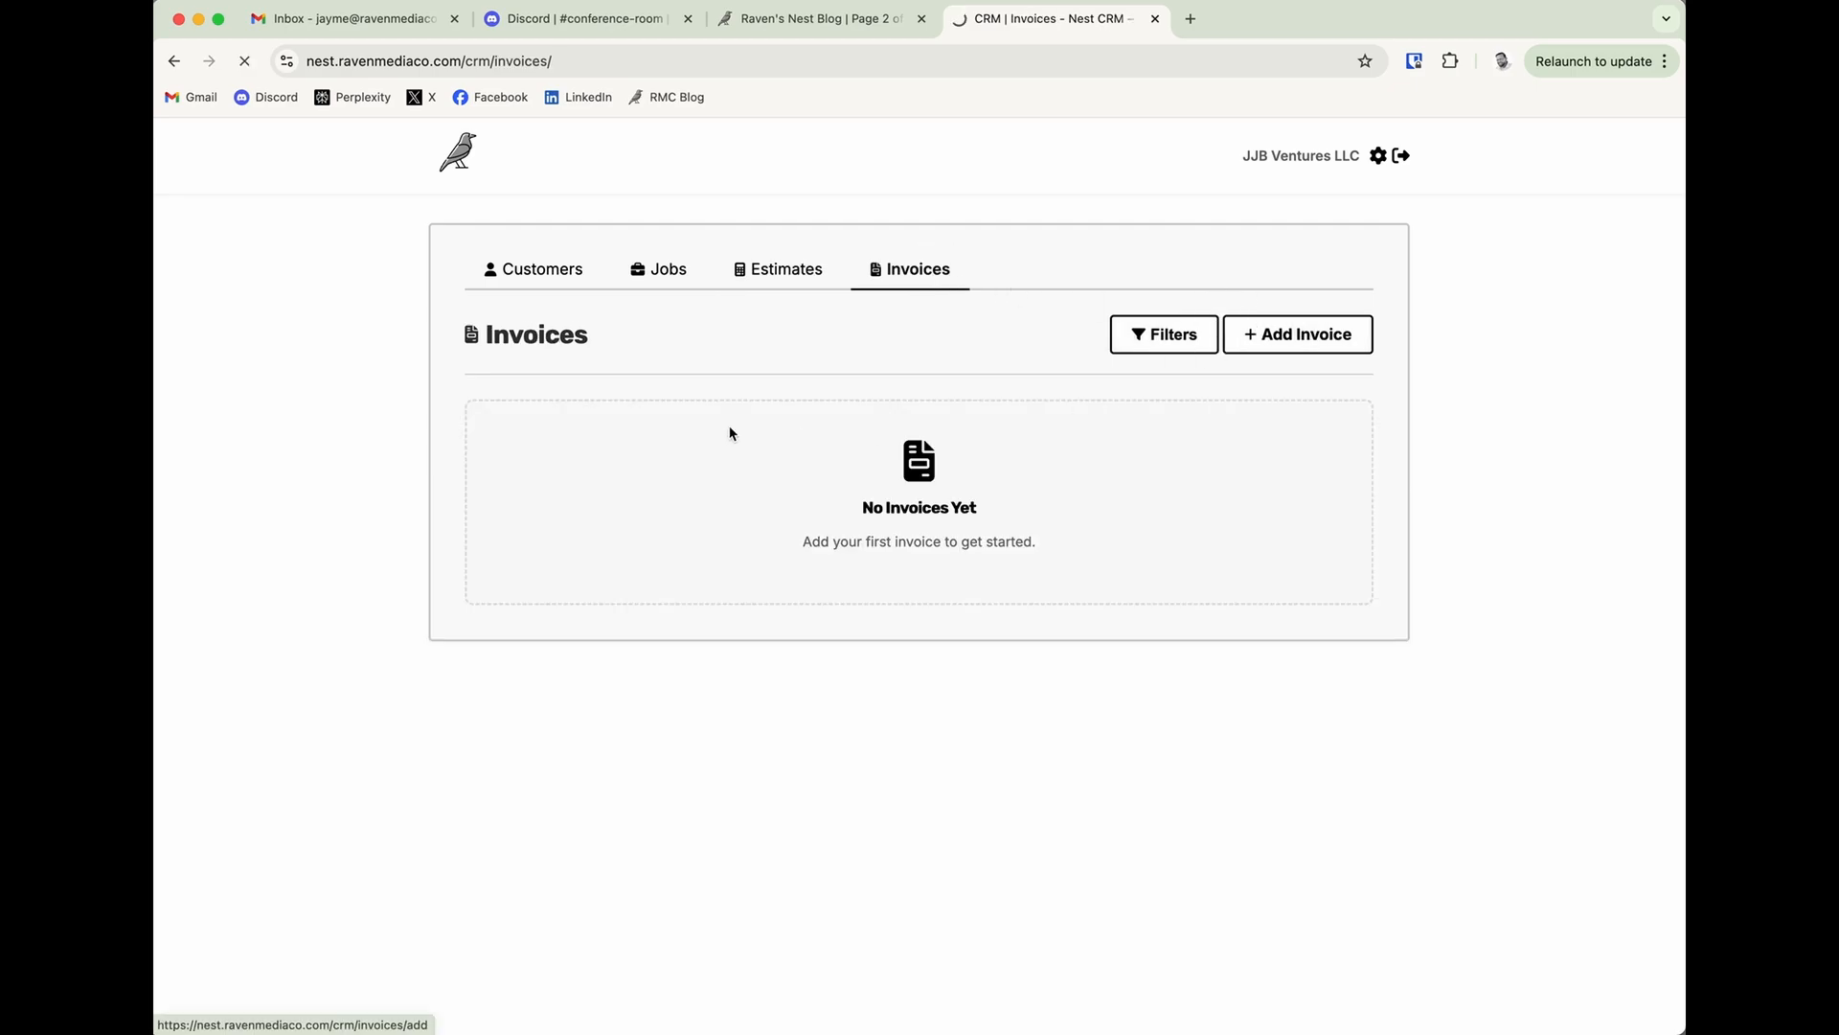
{"action": "left_click", "coordinate": [594, 488]}
{"action": "type", "text": "Mlu"}
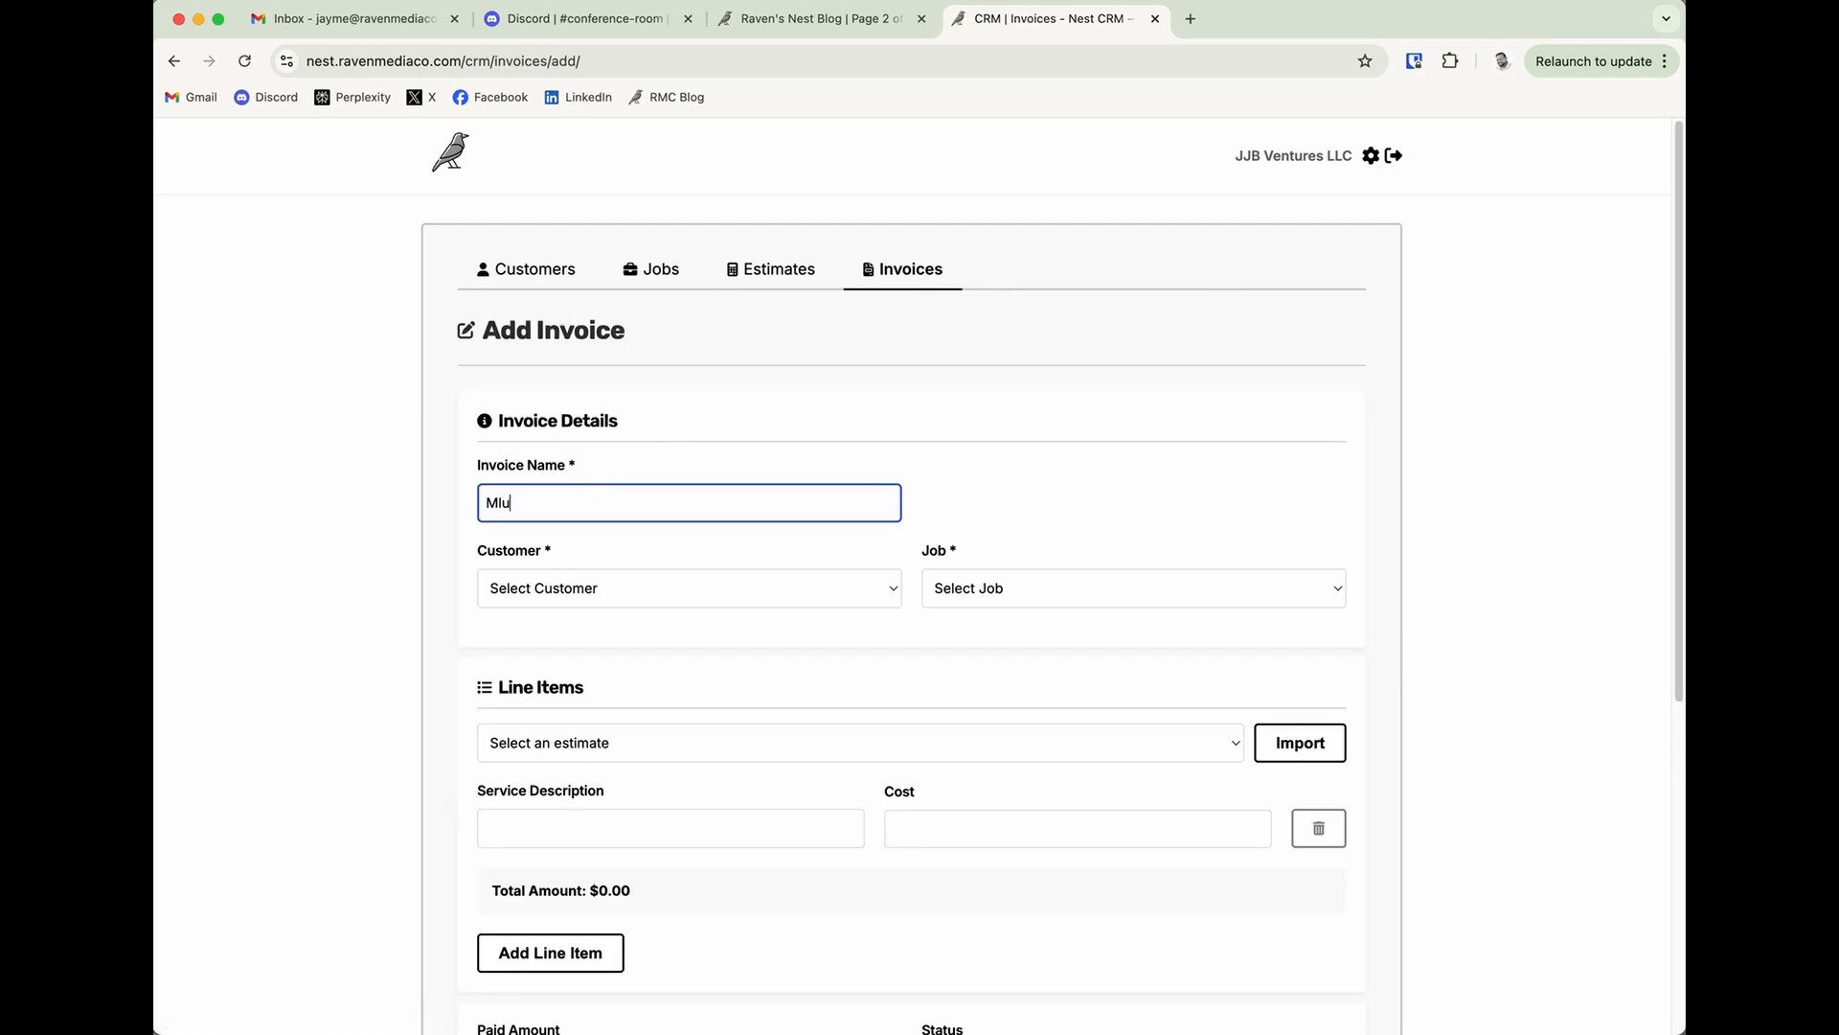
{"action": "key", "text": "BackSpace"}
{"action": "key", "text": "BackSpace"}
{"action": "type", "text": "ulching Saplings"}
Assign the invoice to the existing customer and link it to the Land Clearing job.
{"action": "left_click", "coordinate": [631, 586]}
{"action": "left_click", "coordinate": [657, 609]}
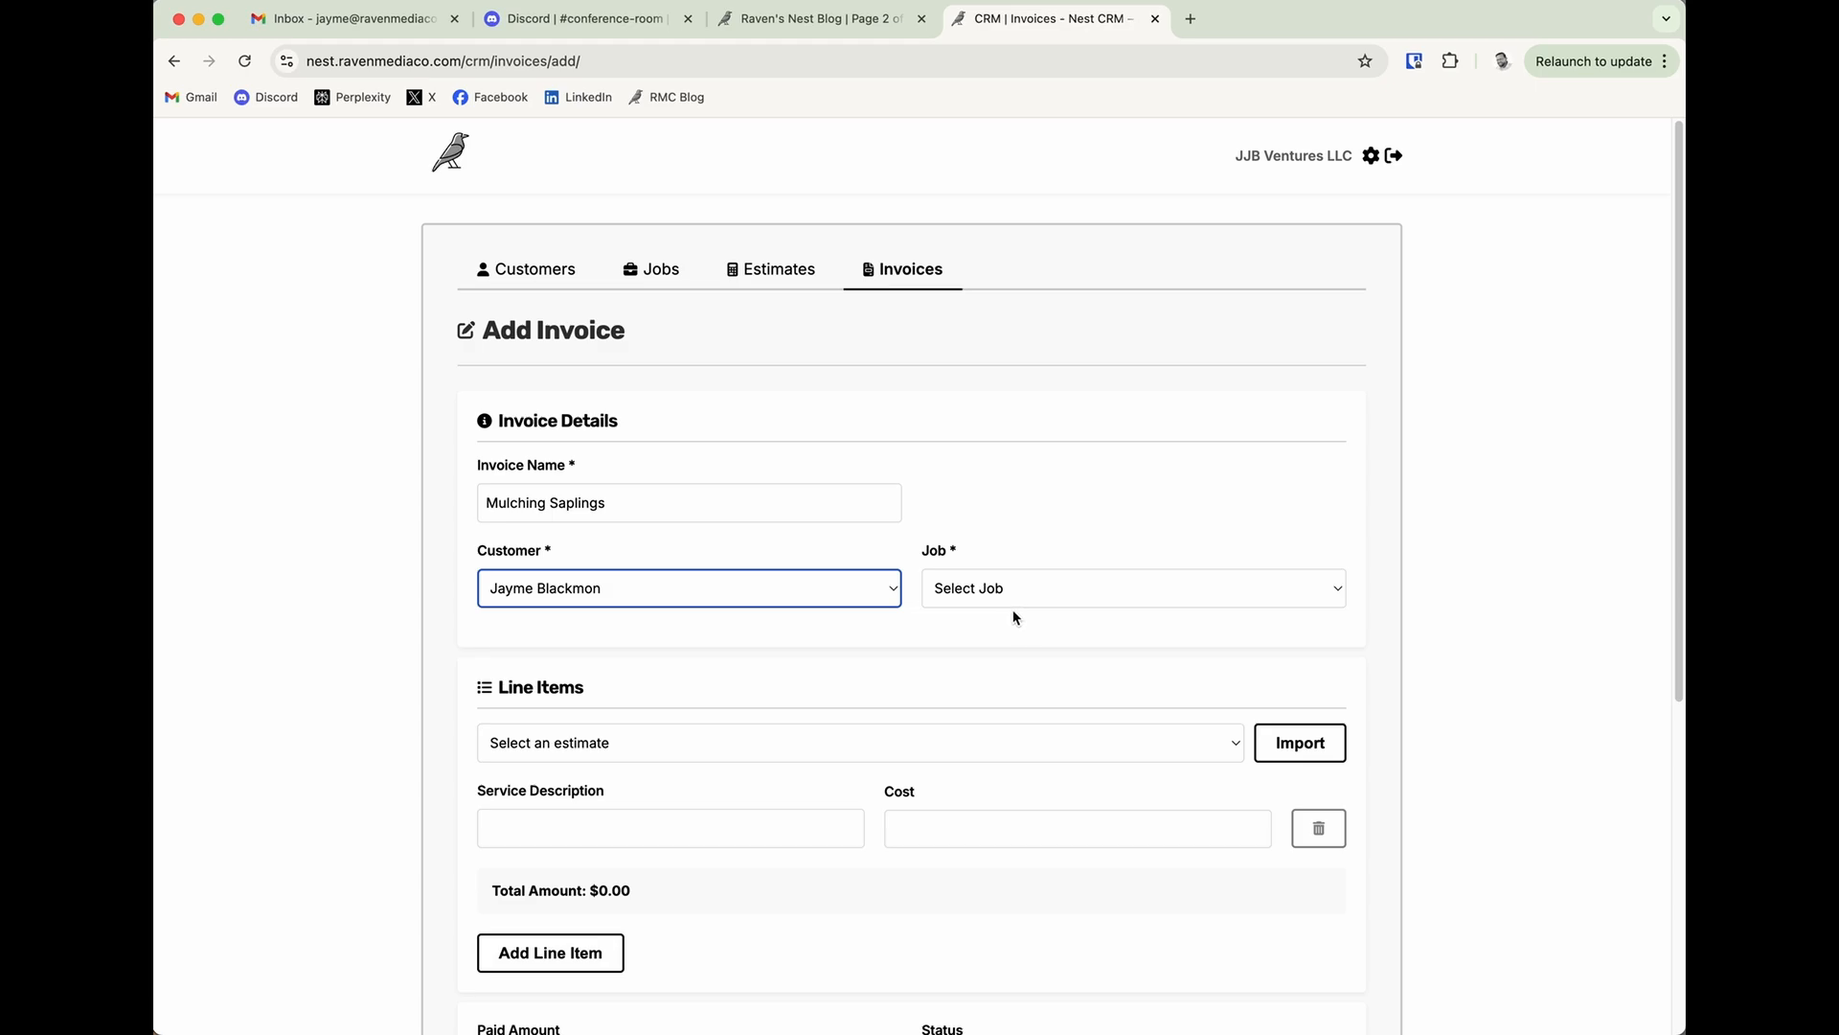
{"action": "left_click", "coordinate": [970, 600]}
{"action": "left_click", "coordinate": [990, 613]}
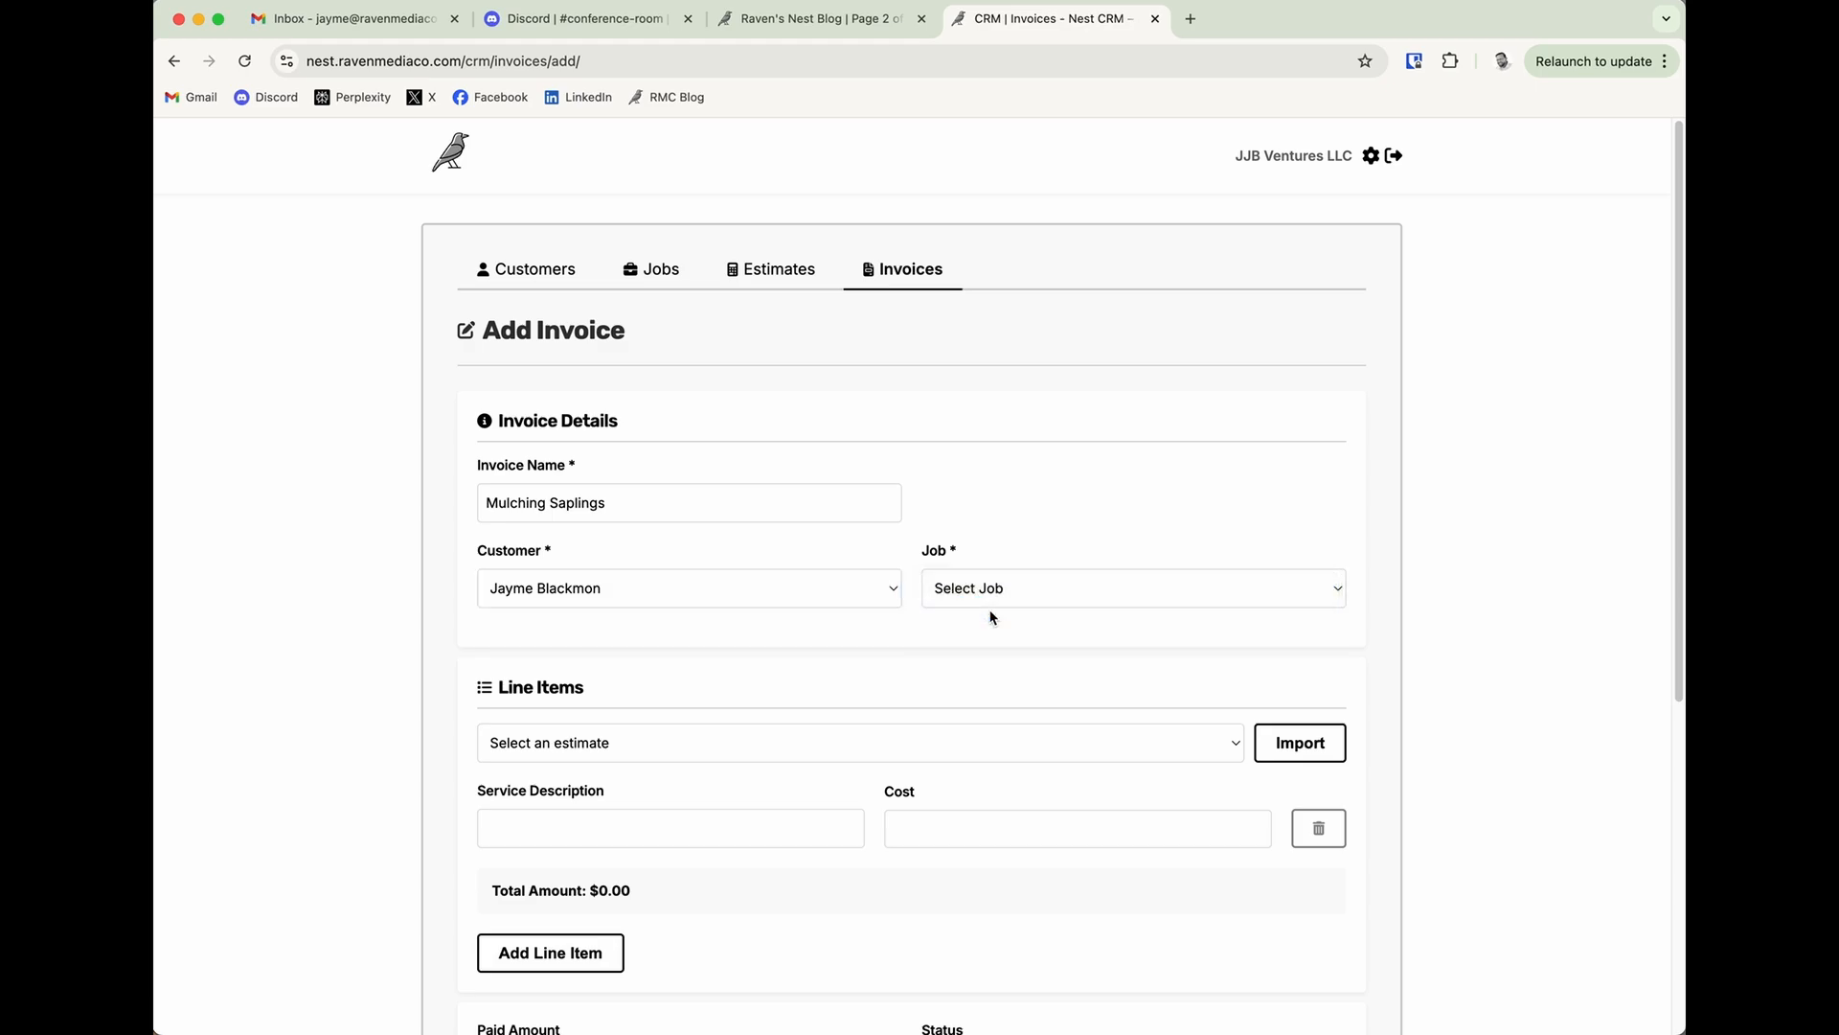
{"action": "left_click", "coordinate": [871, 662]}
Import the line items from the accepted Mulching Saplings estimate and add the invoice with status Draft.
{"action": "left_click", "coordinate": [643, 747]}
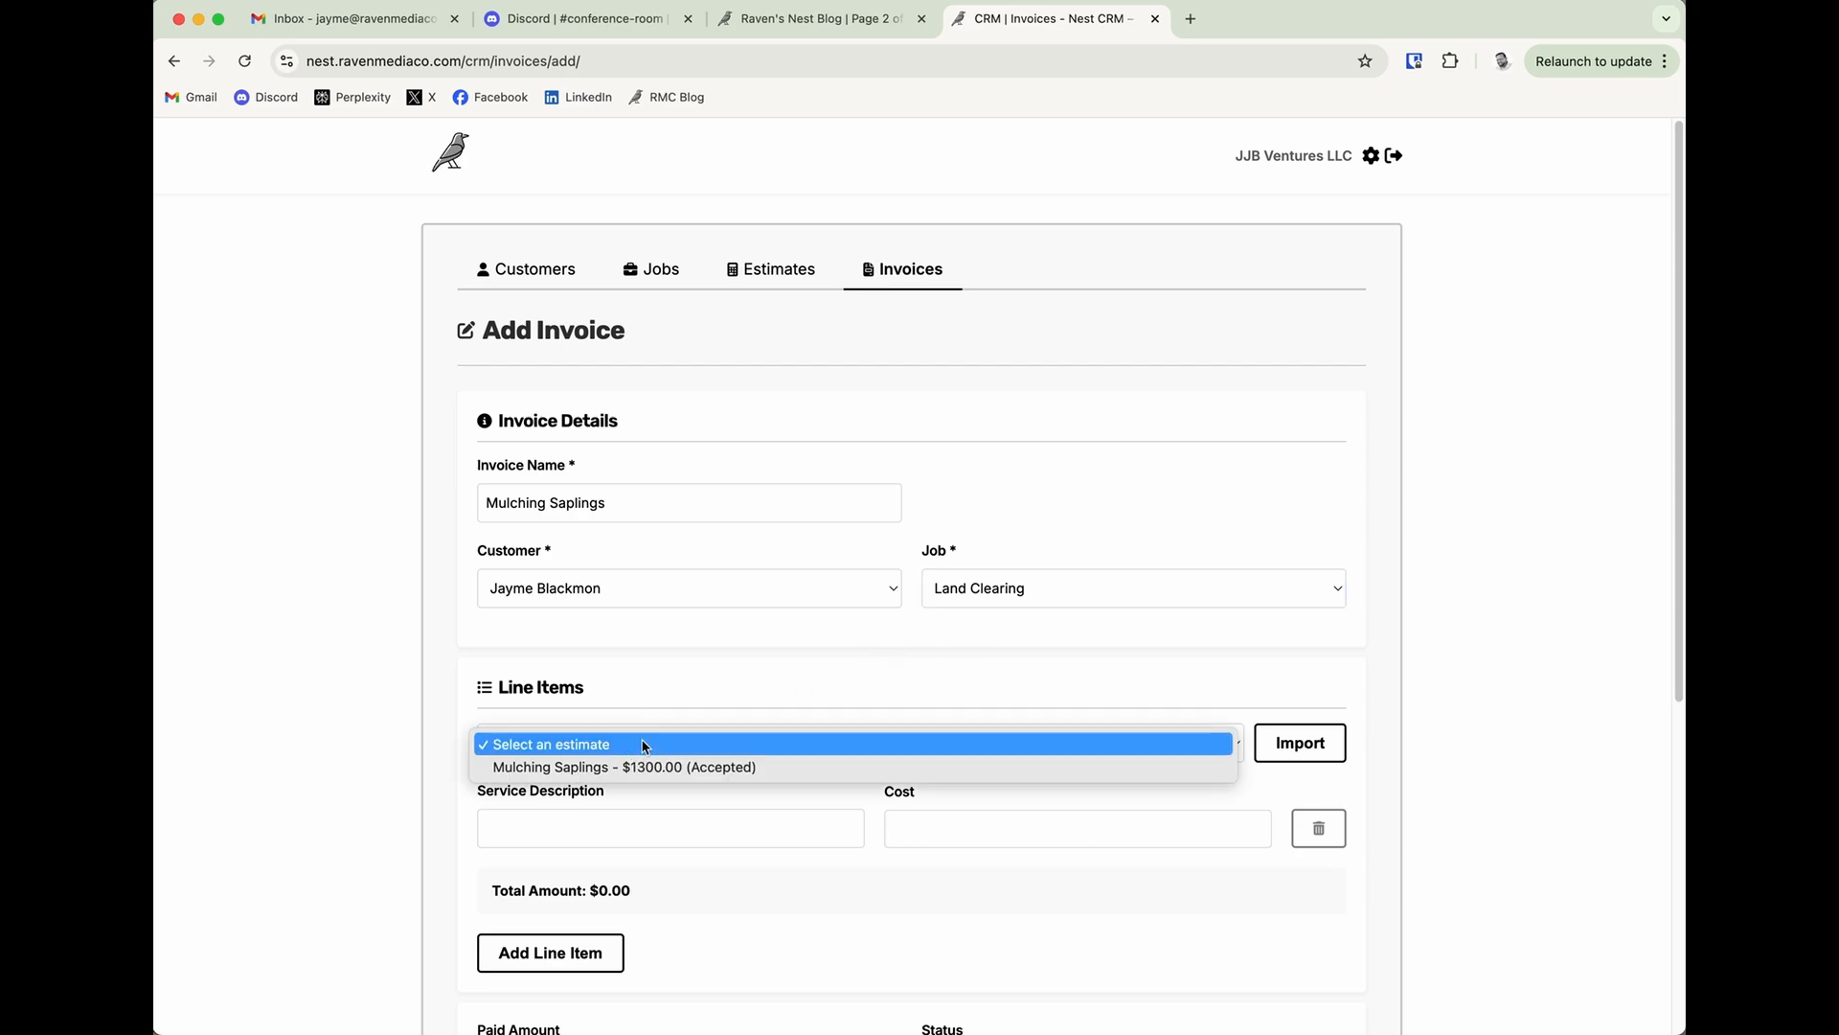
{"action": "left_click", "coordinate": [605, 770]}
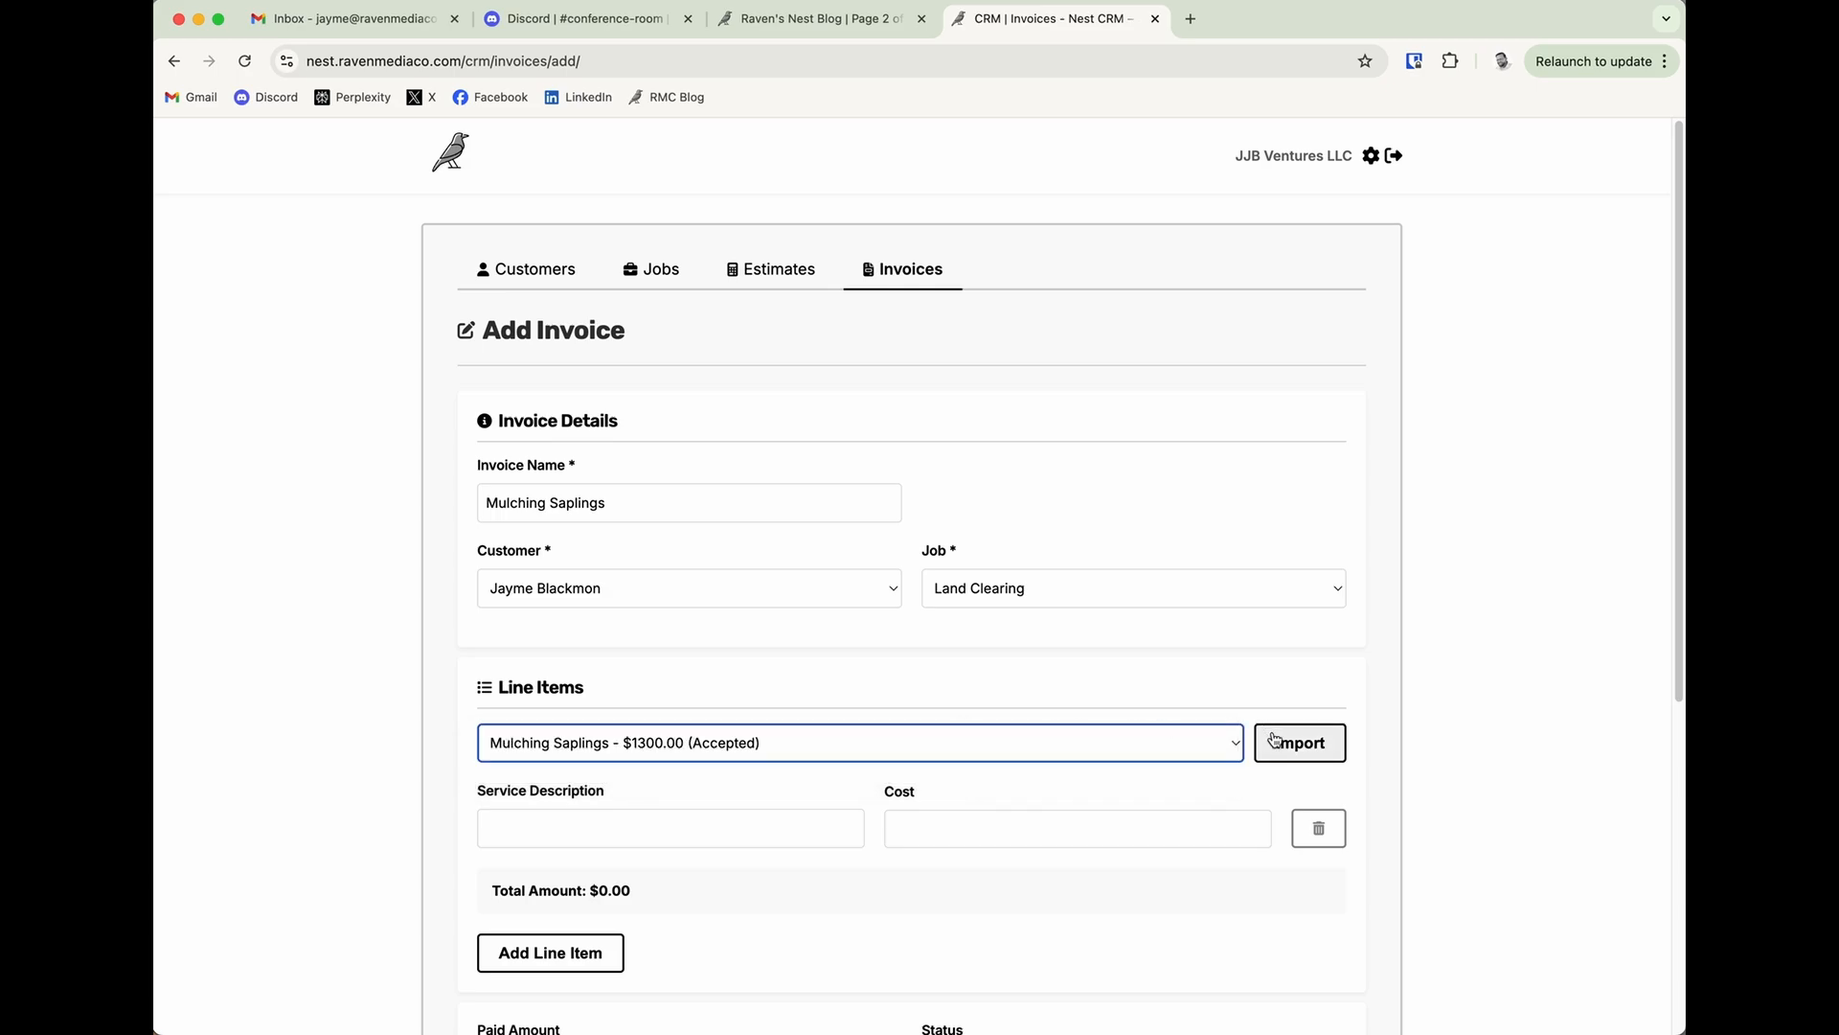
{"action": "left_click", "coordinate": [1300, 742]}
{"action": "scroll", "coordinate": [1514, 724], "scroll_direction": "down", "scroll_amount": 3}
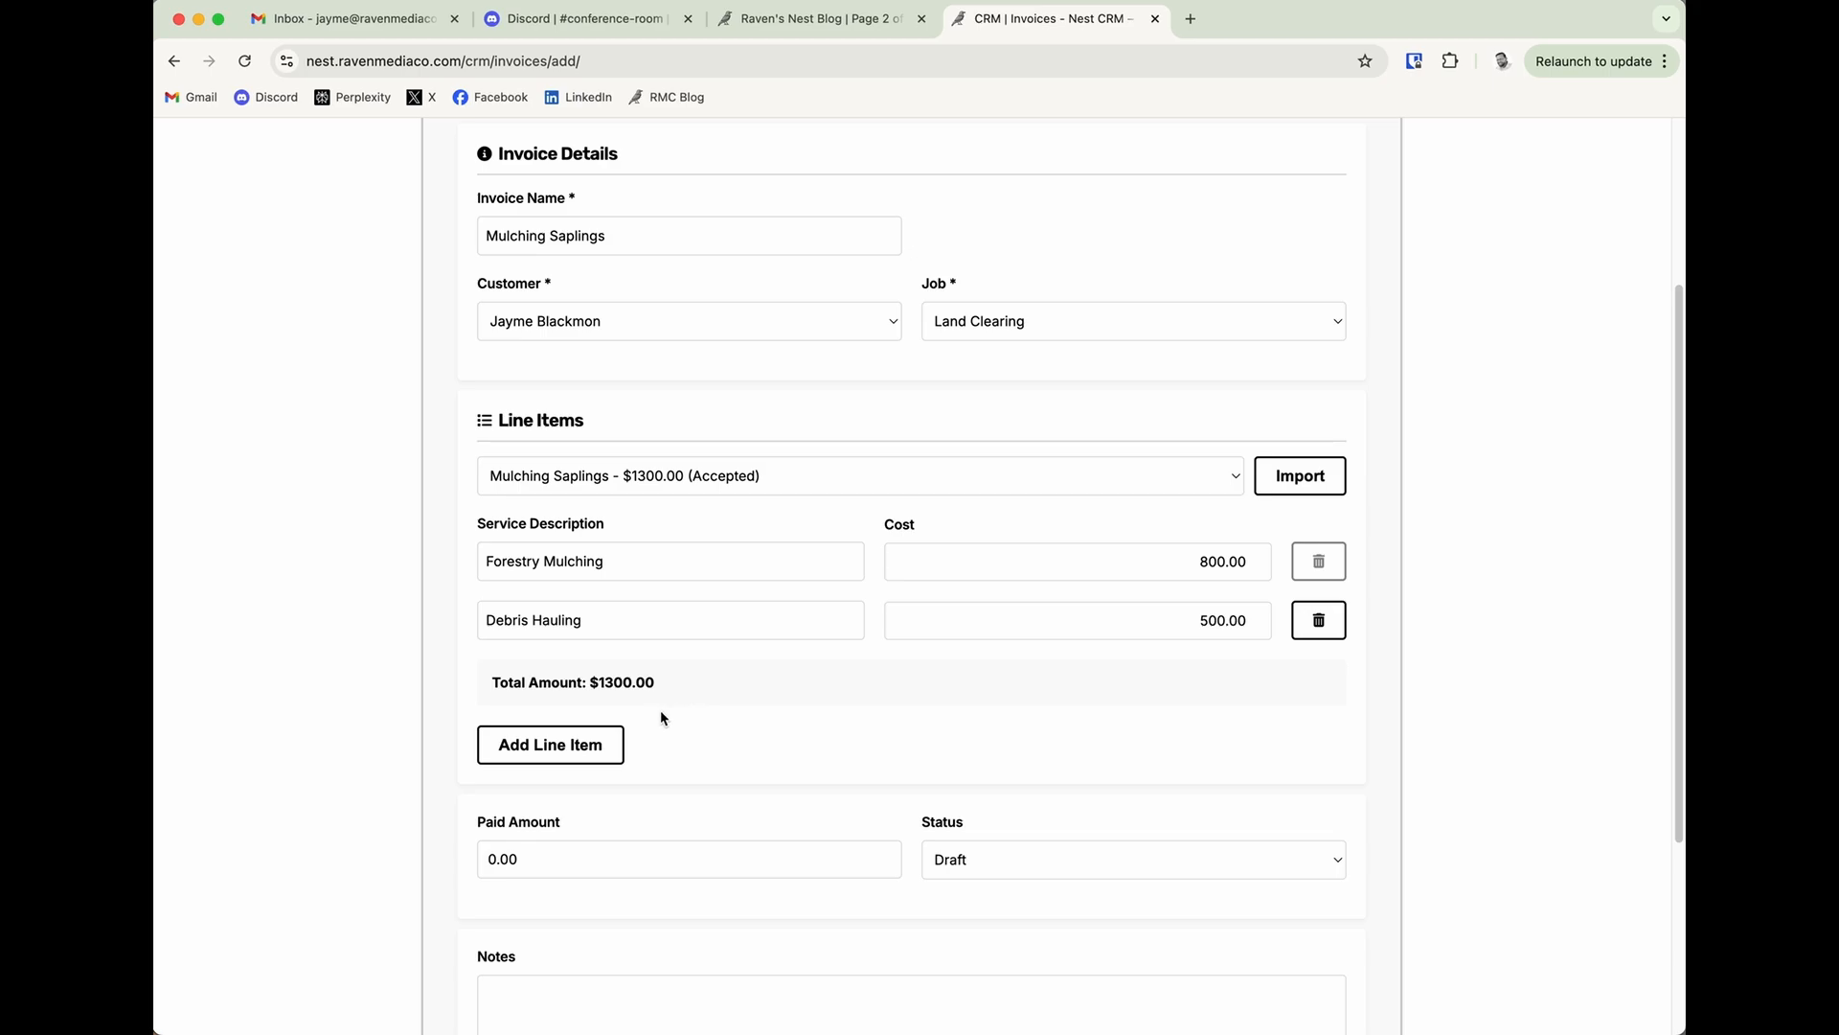
{"action": "scroll", "coordinate": [700, 714], "scroll_direction": "down", "scroll_amount": 2}
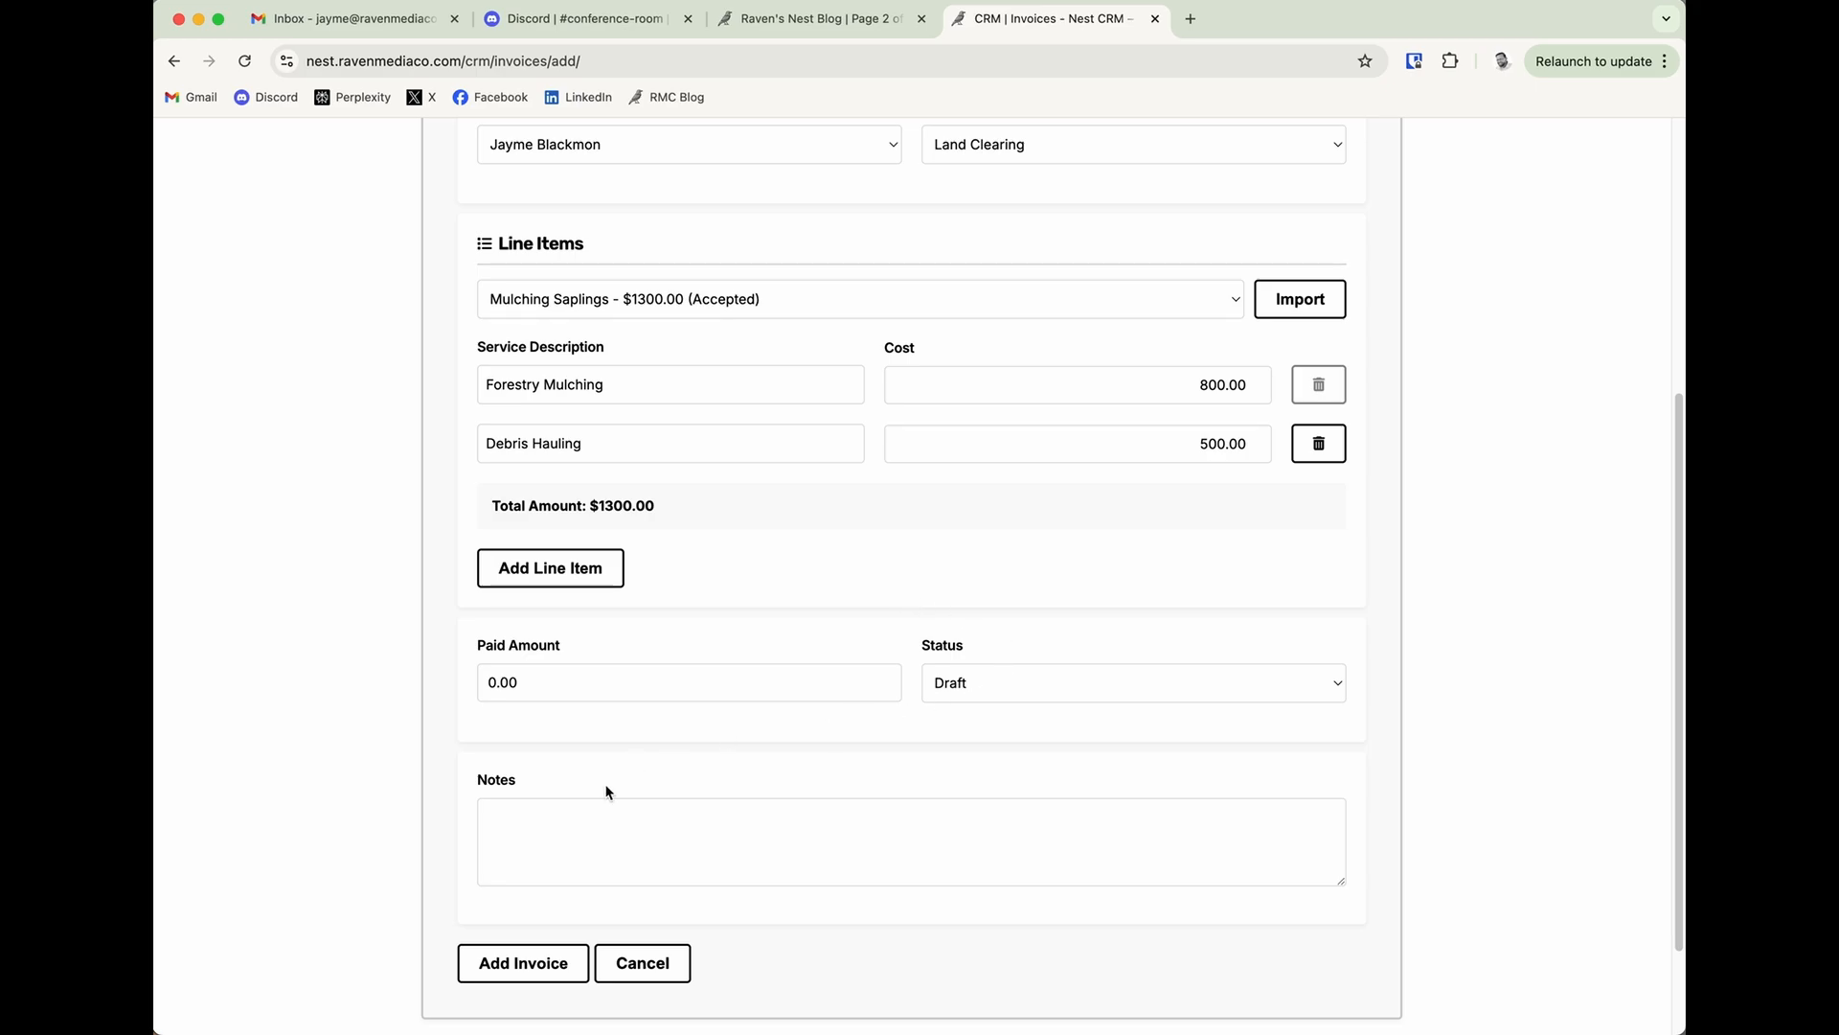
{"action": "left_click", "coordinate": [517, 961]}
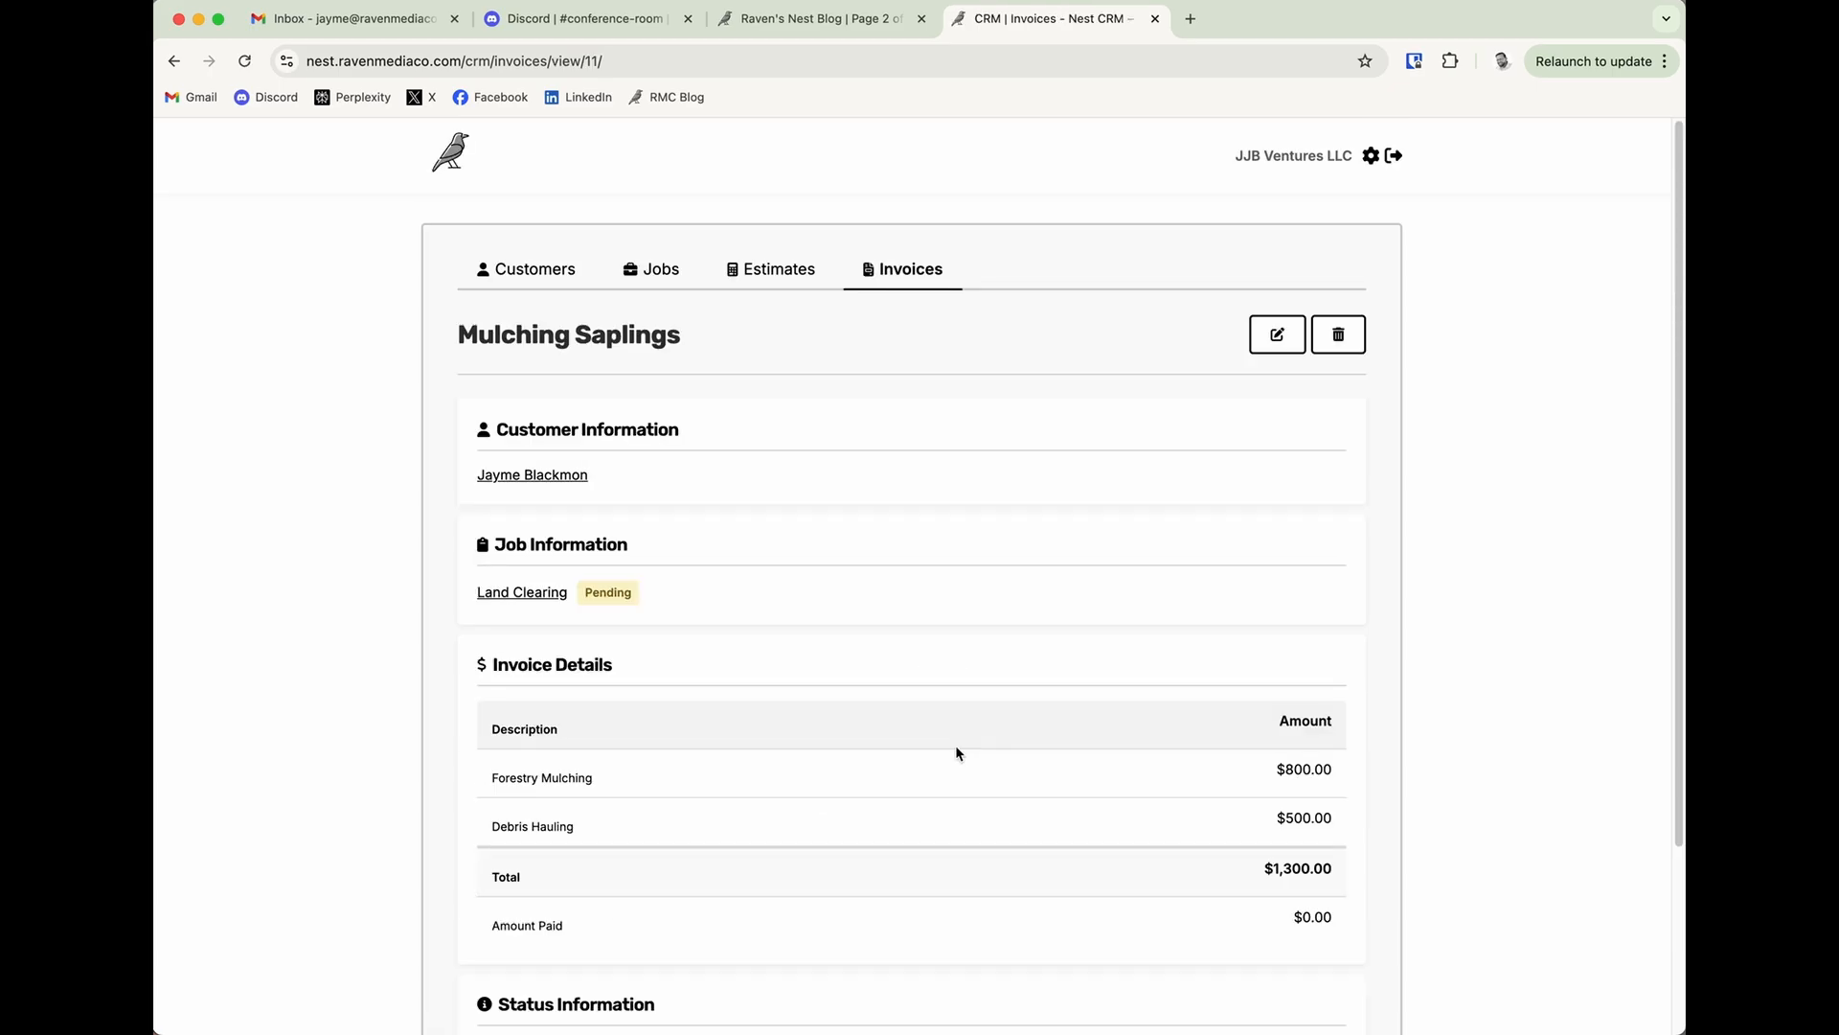
Open the new Mulching Saplings invoice for editing and set its paid amount to 800.
{"action": "scroll", "coordinate": [986, 734], "scroll_direction": "down", "scroll_amount": 3}
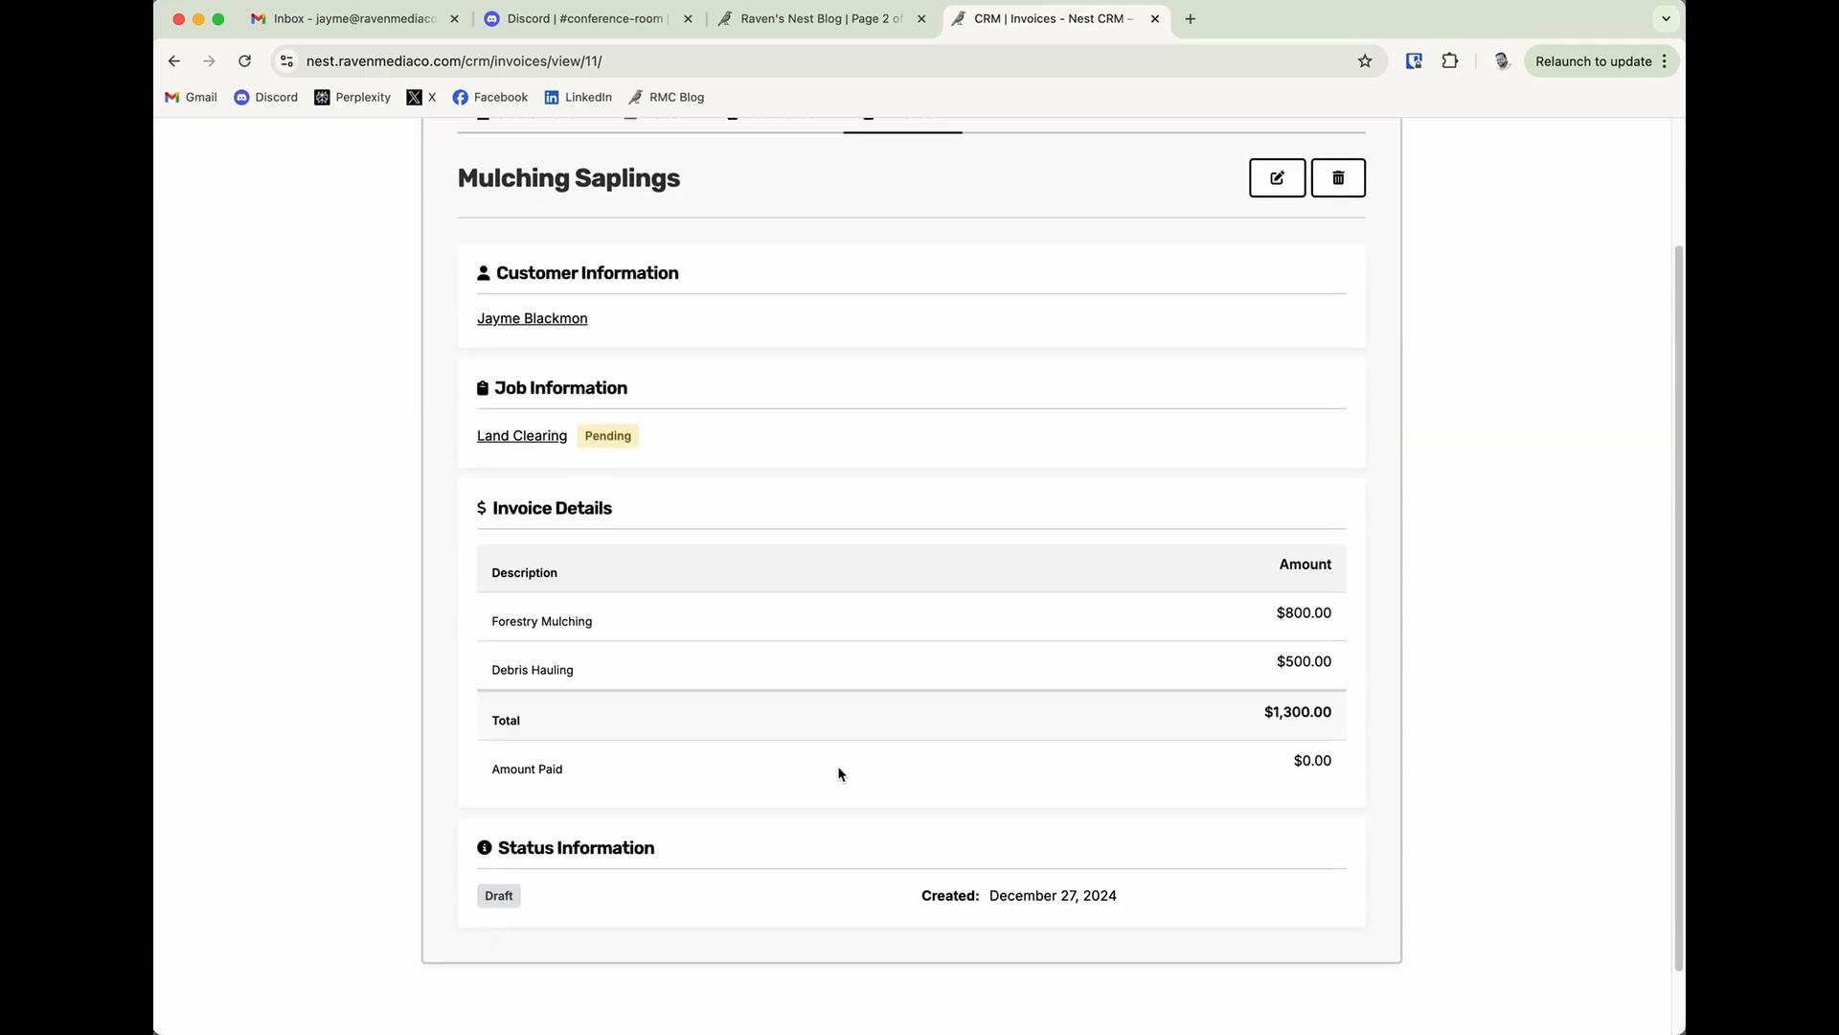
{"action": "scroll", "coordinate": [839, 773], "scroll_direction": "up", "scroll_amount": 1}
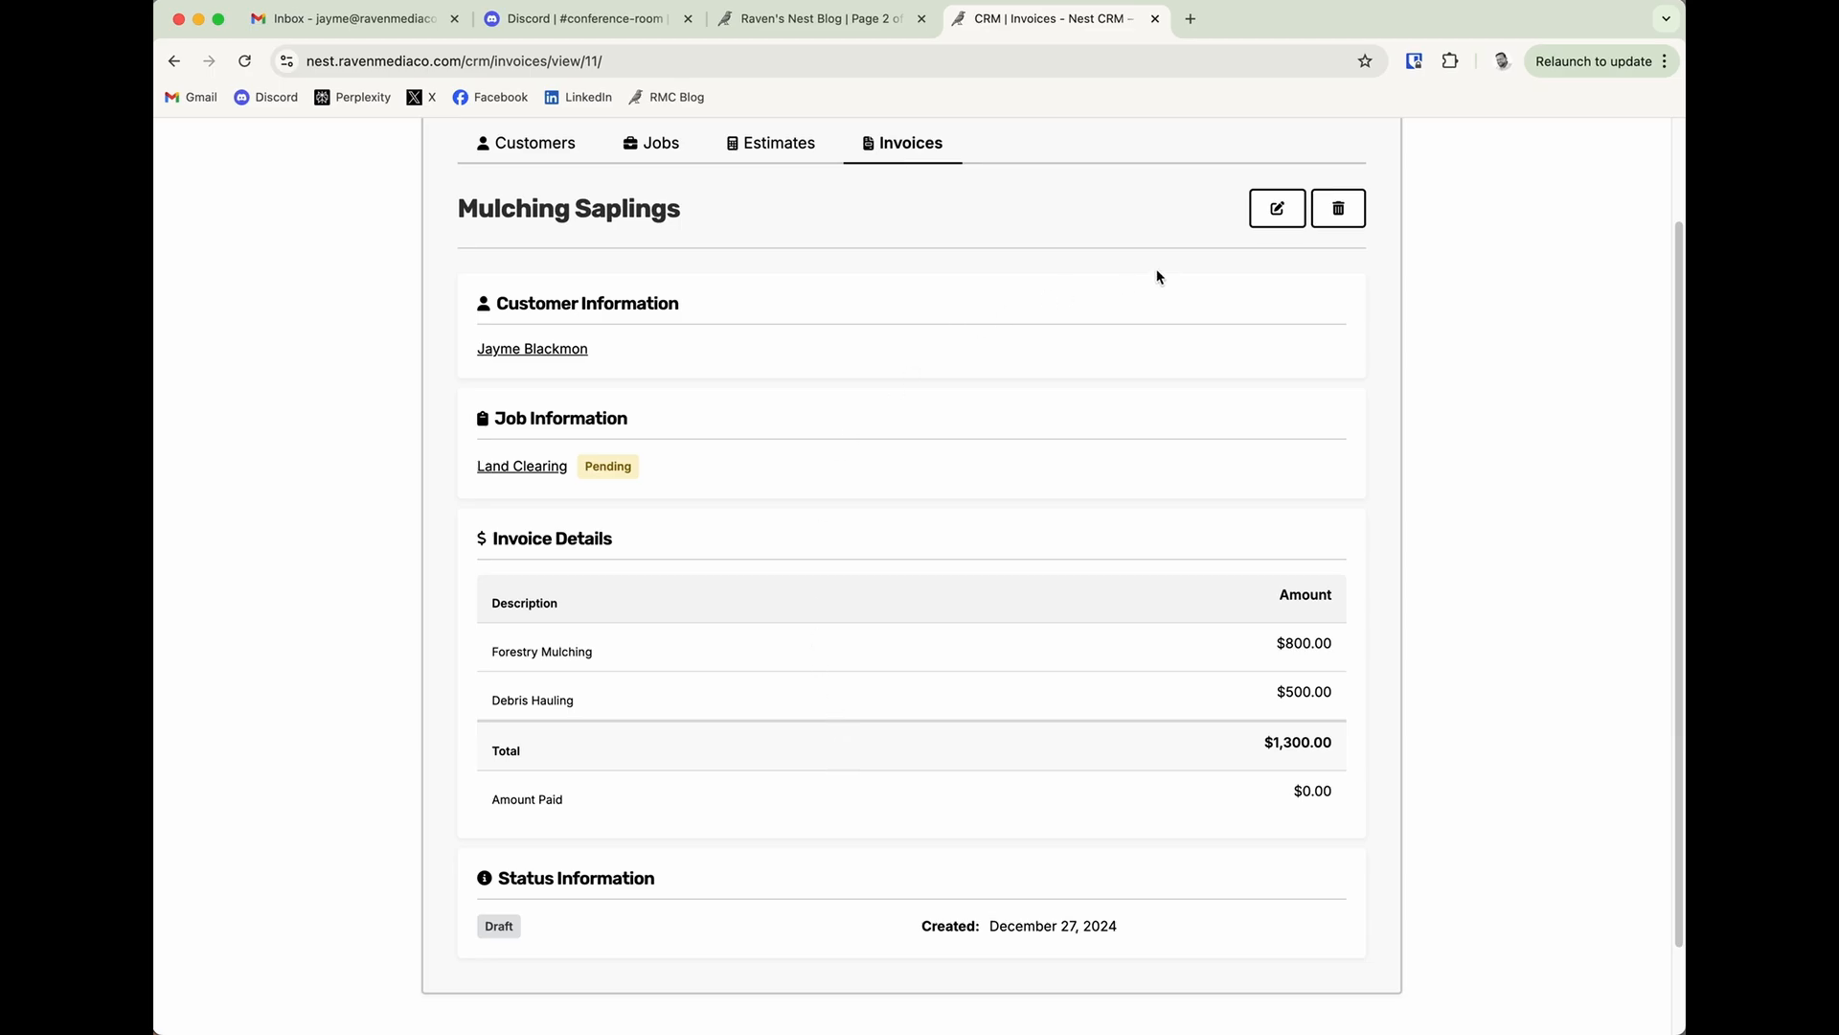
{"action": "left_click", "coordinate": [1277, 209]}
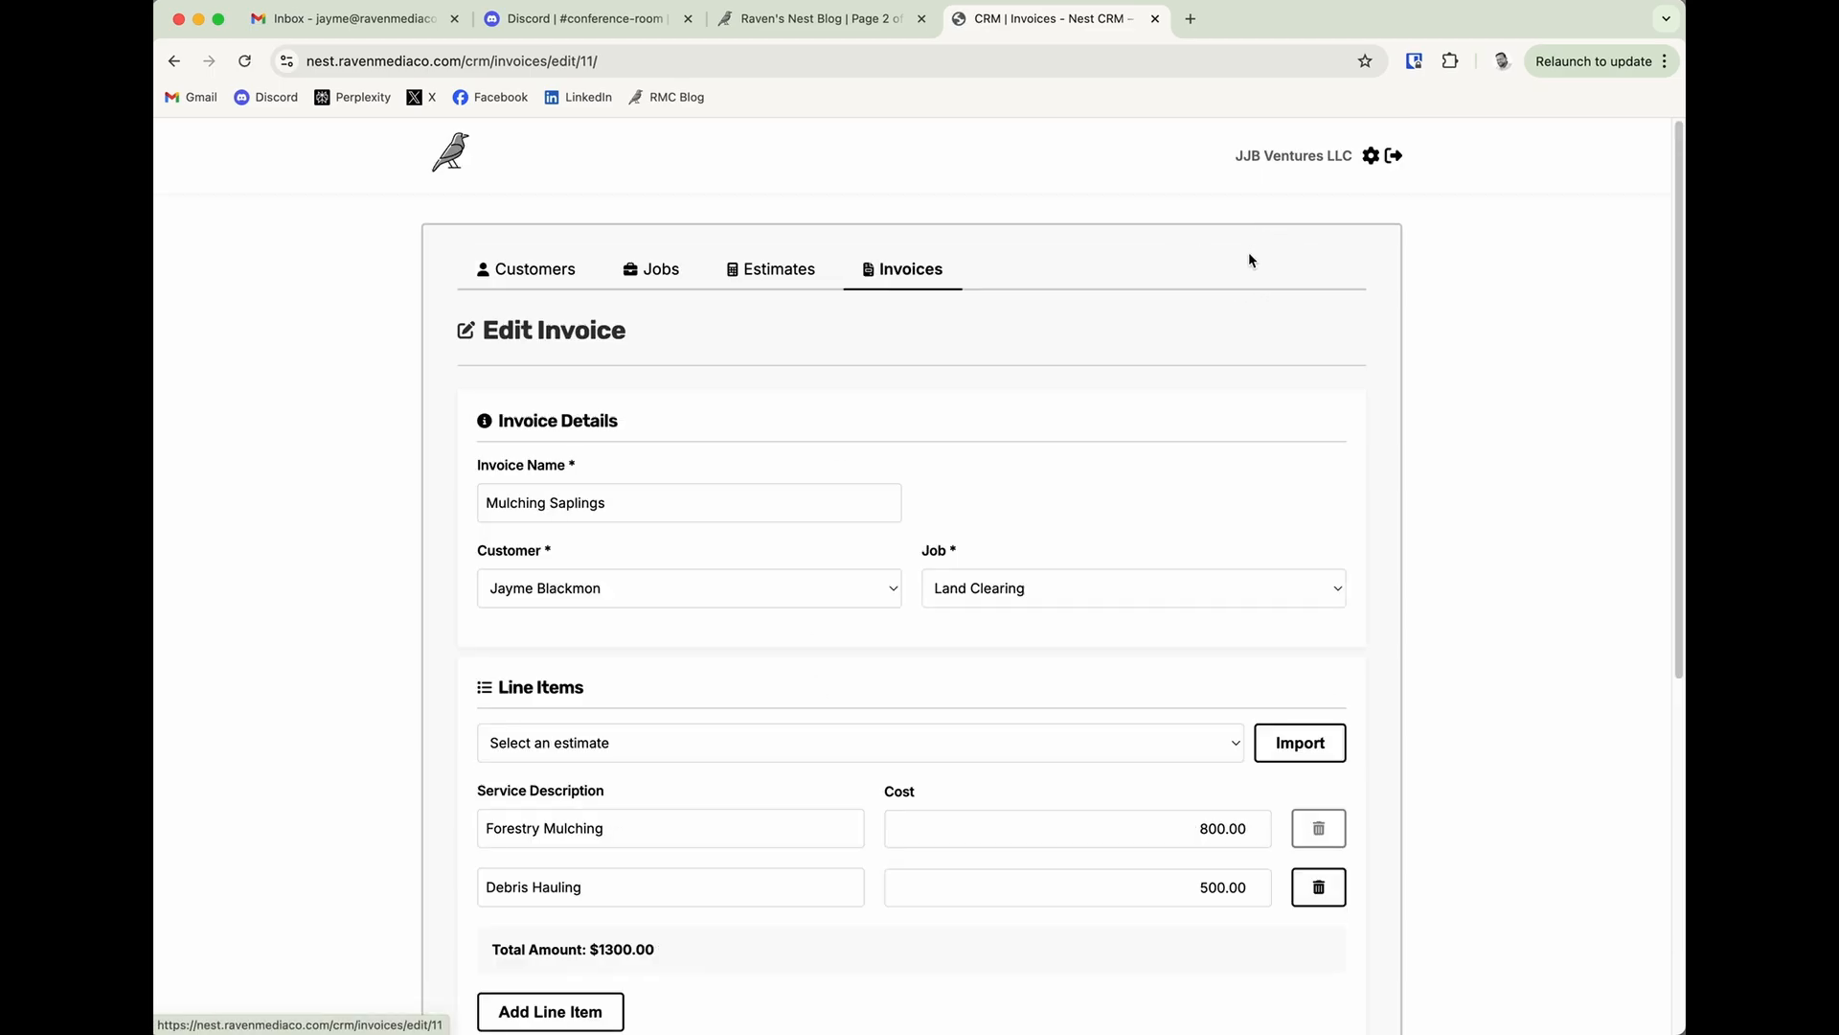
{"action": "scroll", "coordinate": [877, 723], "scroll_direction": "down", "scroll_amount": 6}
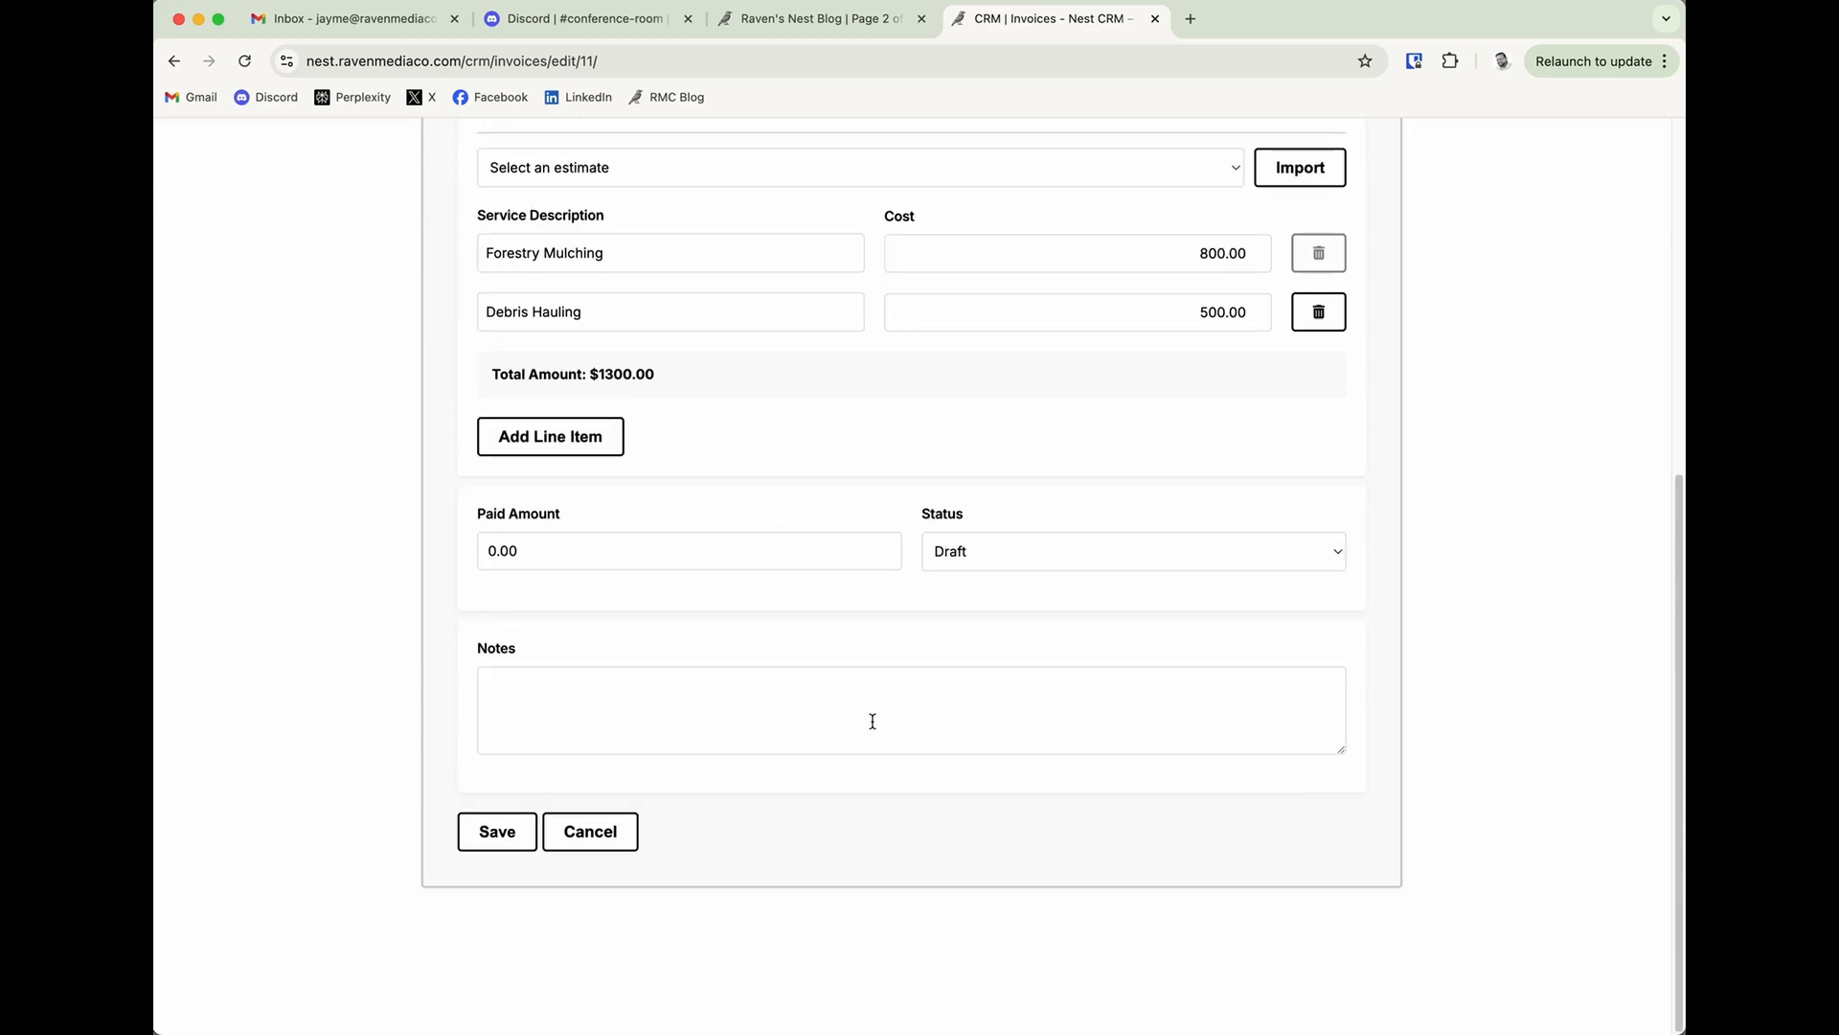
{"action": "left_click", "coordinate": [681, 562]}
{"action": "double_click", "coordinate": [684, 559]}
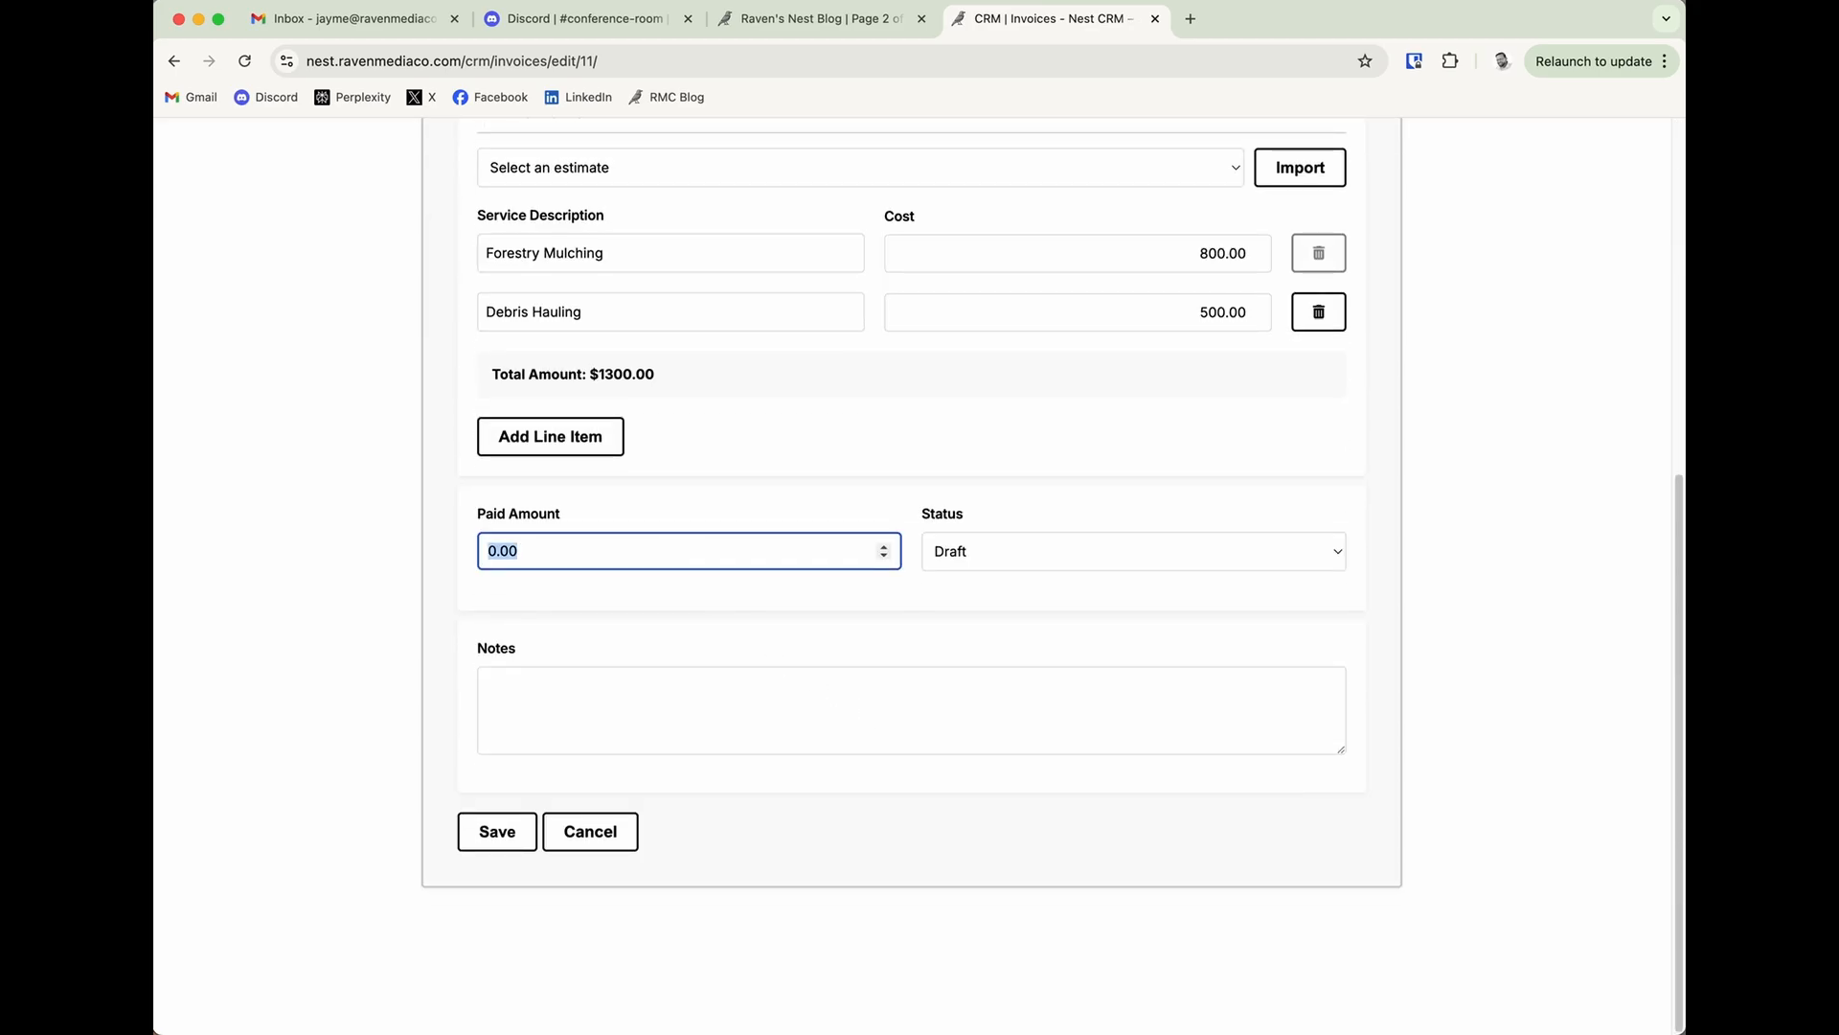
{"action": "type", "text": "1300"}
{"action": "left_click", "coordinate": [608, 551]}
{"action": "double_click", "coordinate": [607, 551]}
{"action": "type", "text": "800"}
{"action": "left_click", "coordinate": [914, 618]}
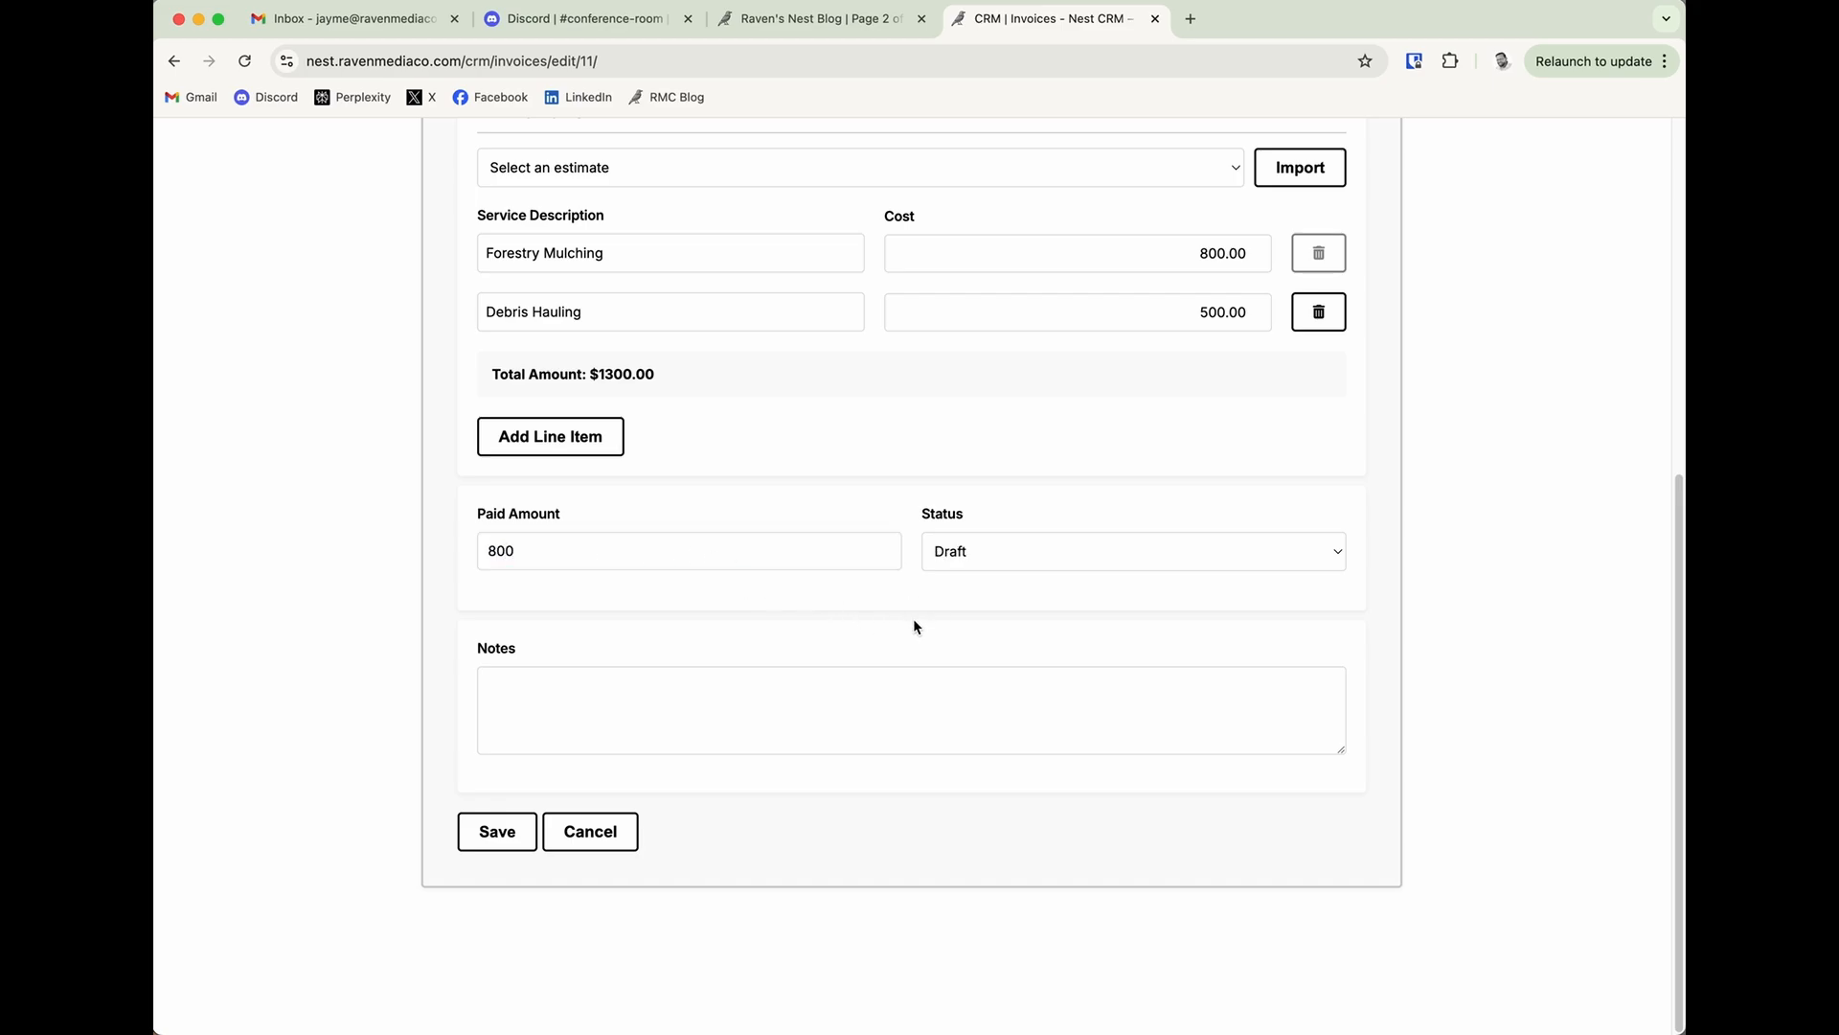
Set the invoice's paid amount to 1300 and its status to Paid, and save the invoice.
{"action": "left_click", "coordinate": [959, 573]}
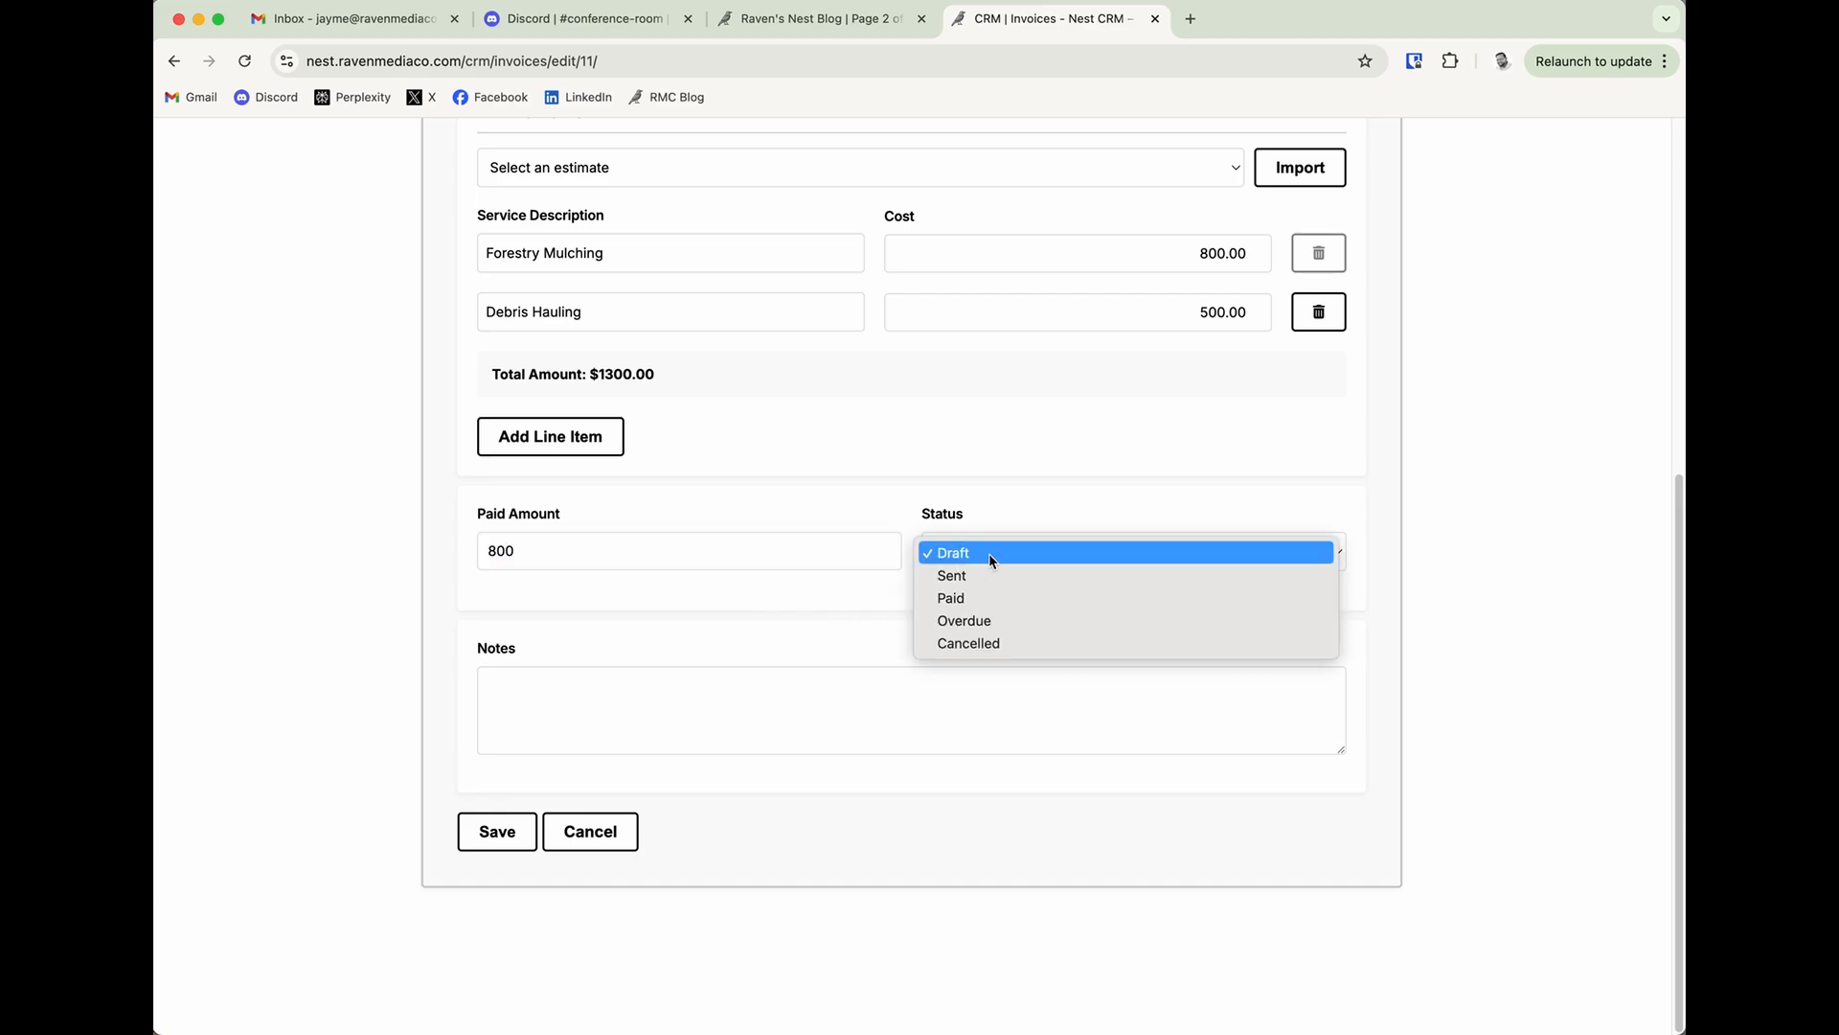
{"action": "left_click", "coordinate": [826, 590]}
{"action": "left_click", "coordinate": [665, 548]}
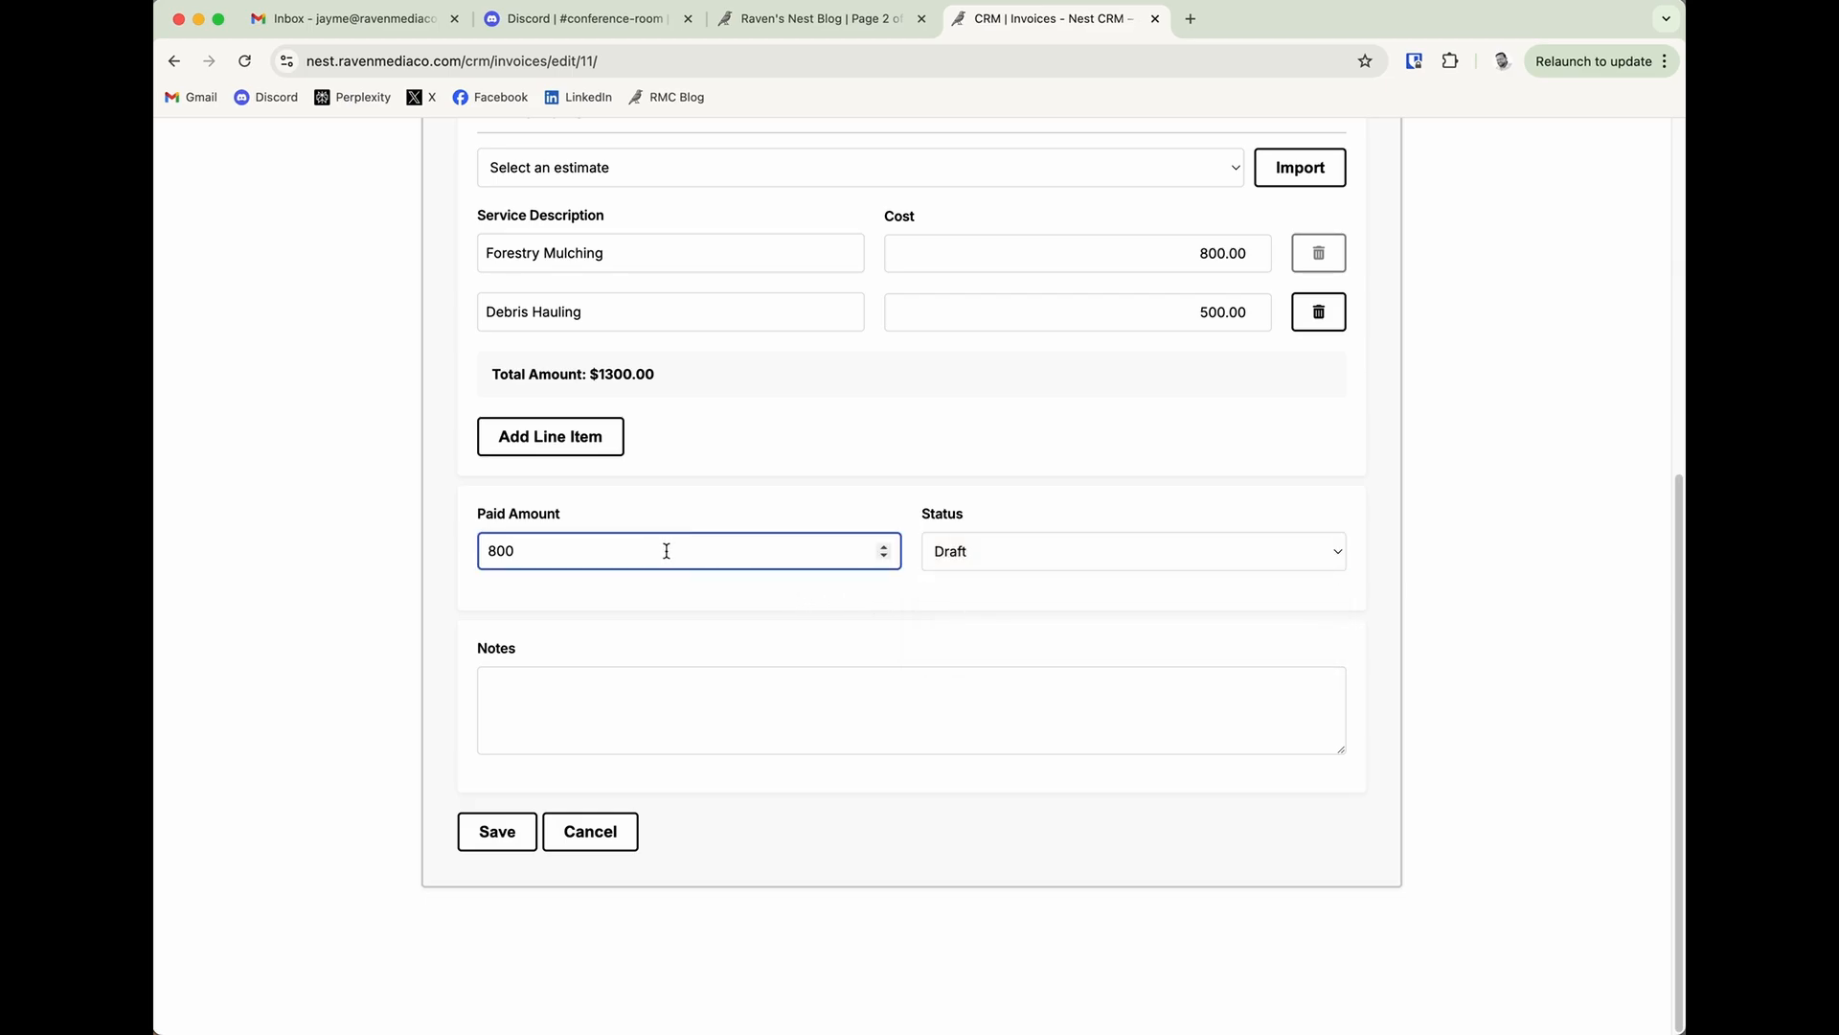
{"action": "double_click", "coordinate": [673, 551]}
{"action": "type", "text": "1300"}
{"action": "left_click", "coordinate": [1142, 588]}
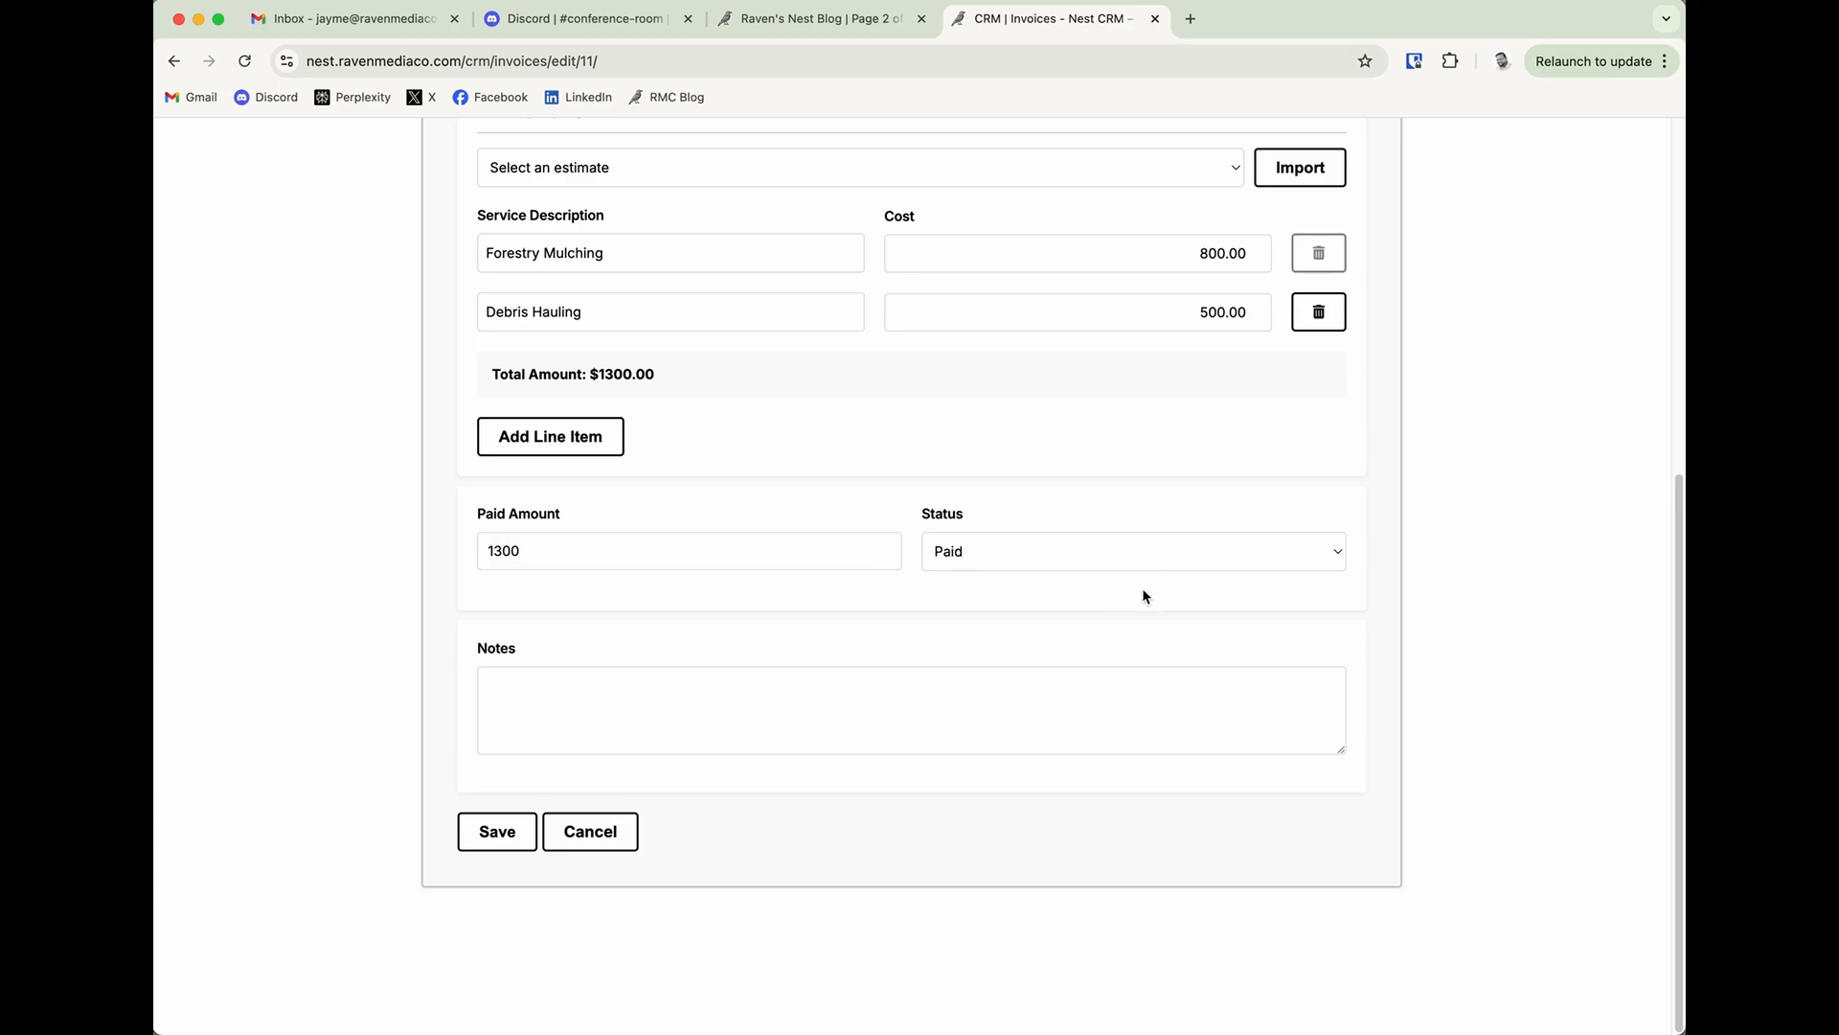
{"action": "left_click", "coordinate": [741, 696]}
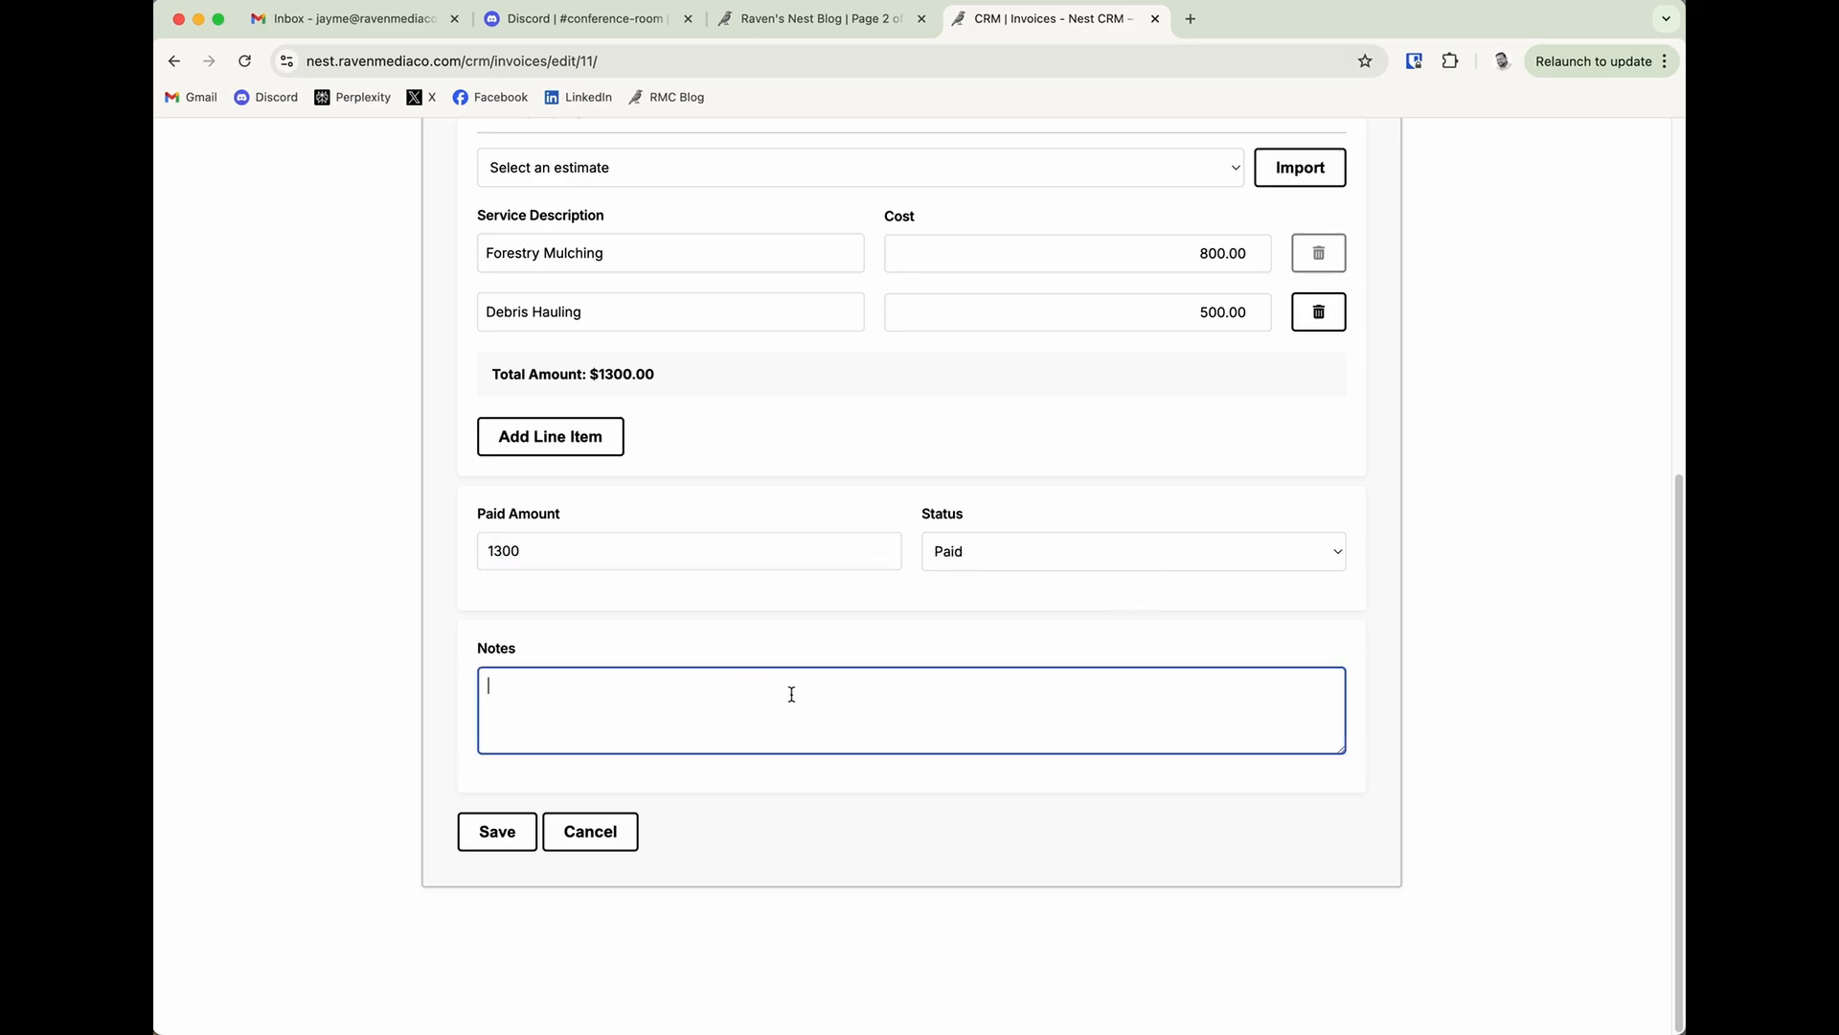
{"action": "left_click", "coordinate": [507, 843]}
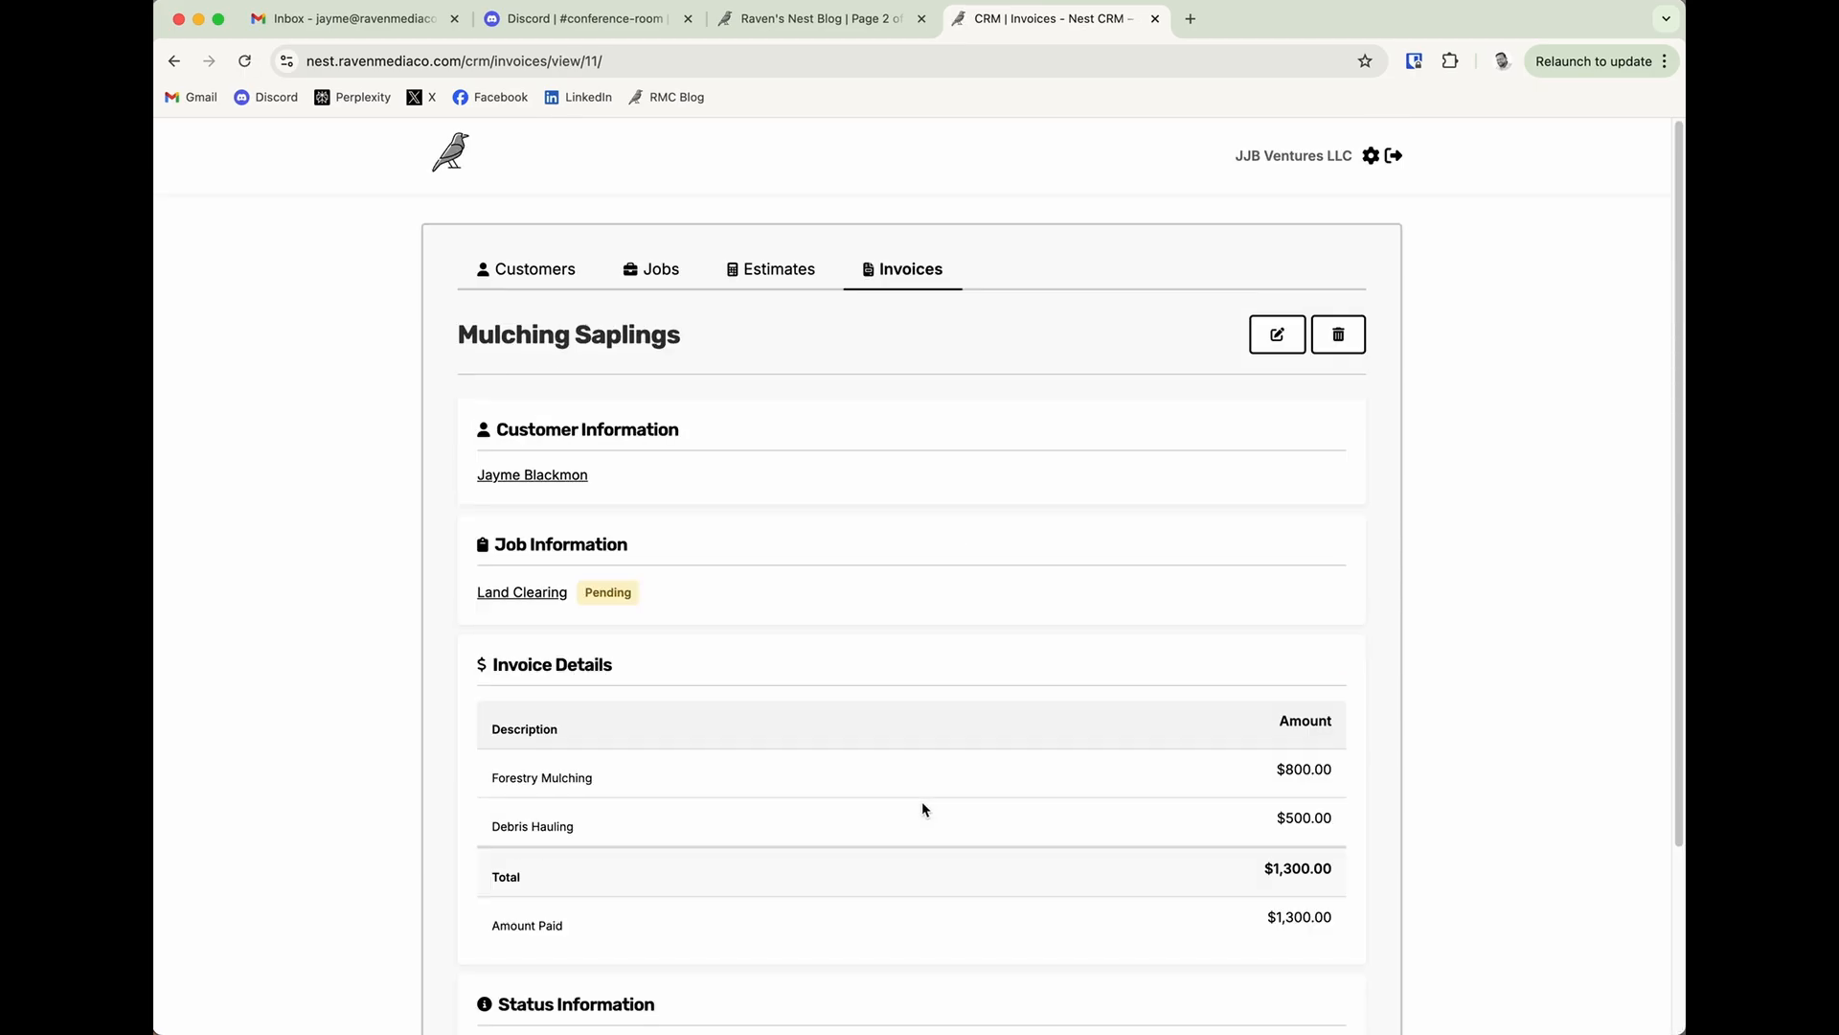
Check the Mulching Saplings entry's status and amount in the invoices list.
{"action": "left_click", "coordinate": [893, 287]}
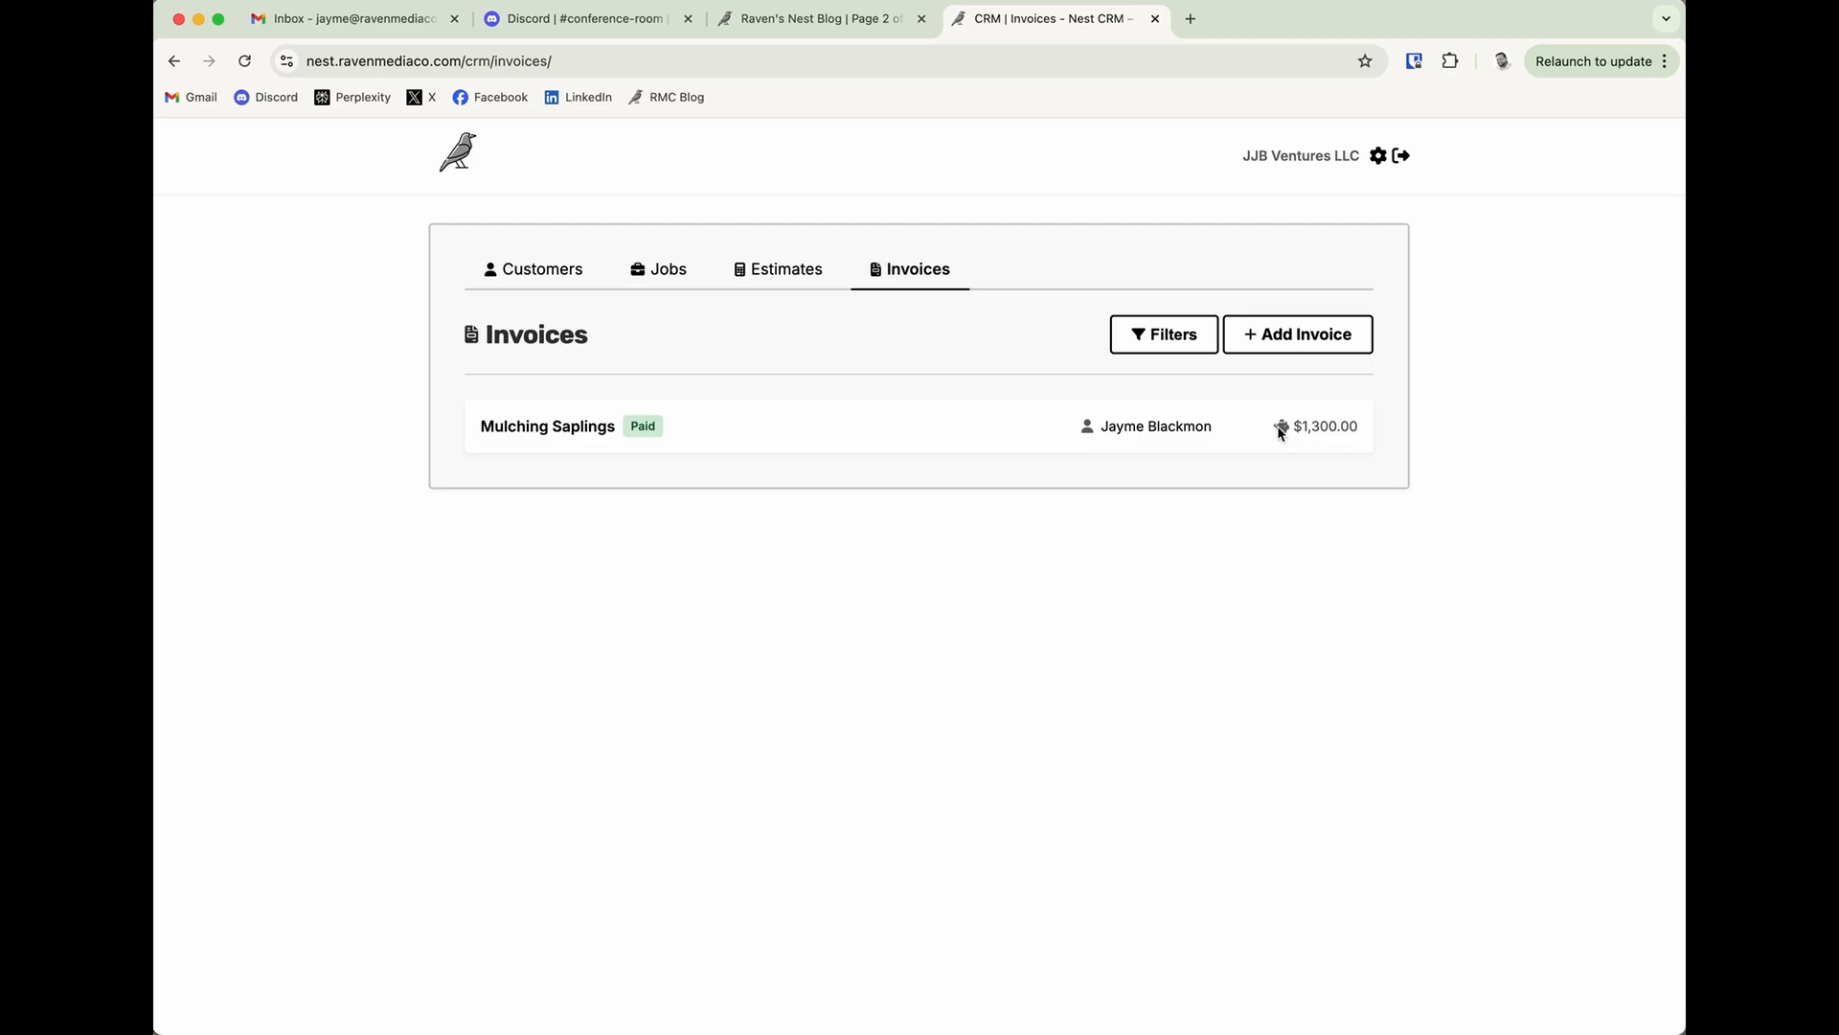
{"action": "left_click_drag", "start_coordinate": [1289, 427], "coordinate": [1367, 430]}
{"action": "left_click", "coordinate": [1232, 478]}
From the customer's record, edit the Land Clearing job, set its status to Completed and save it.
{"action": "left_click", "coordinate": [553, 287]}
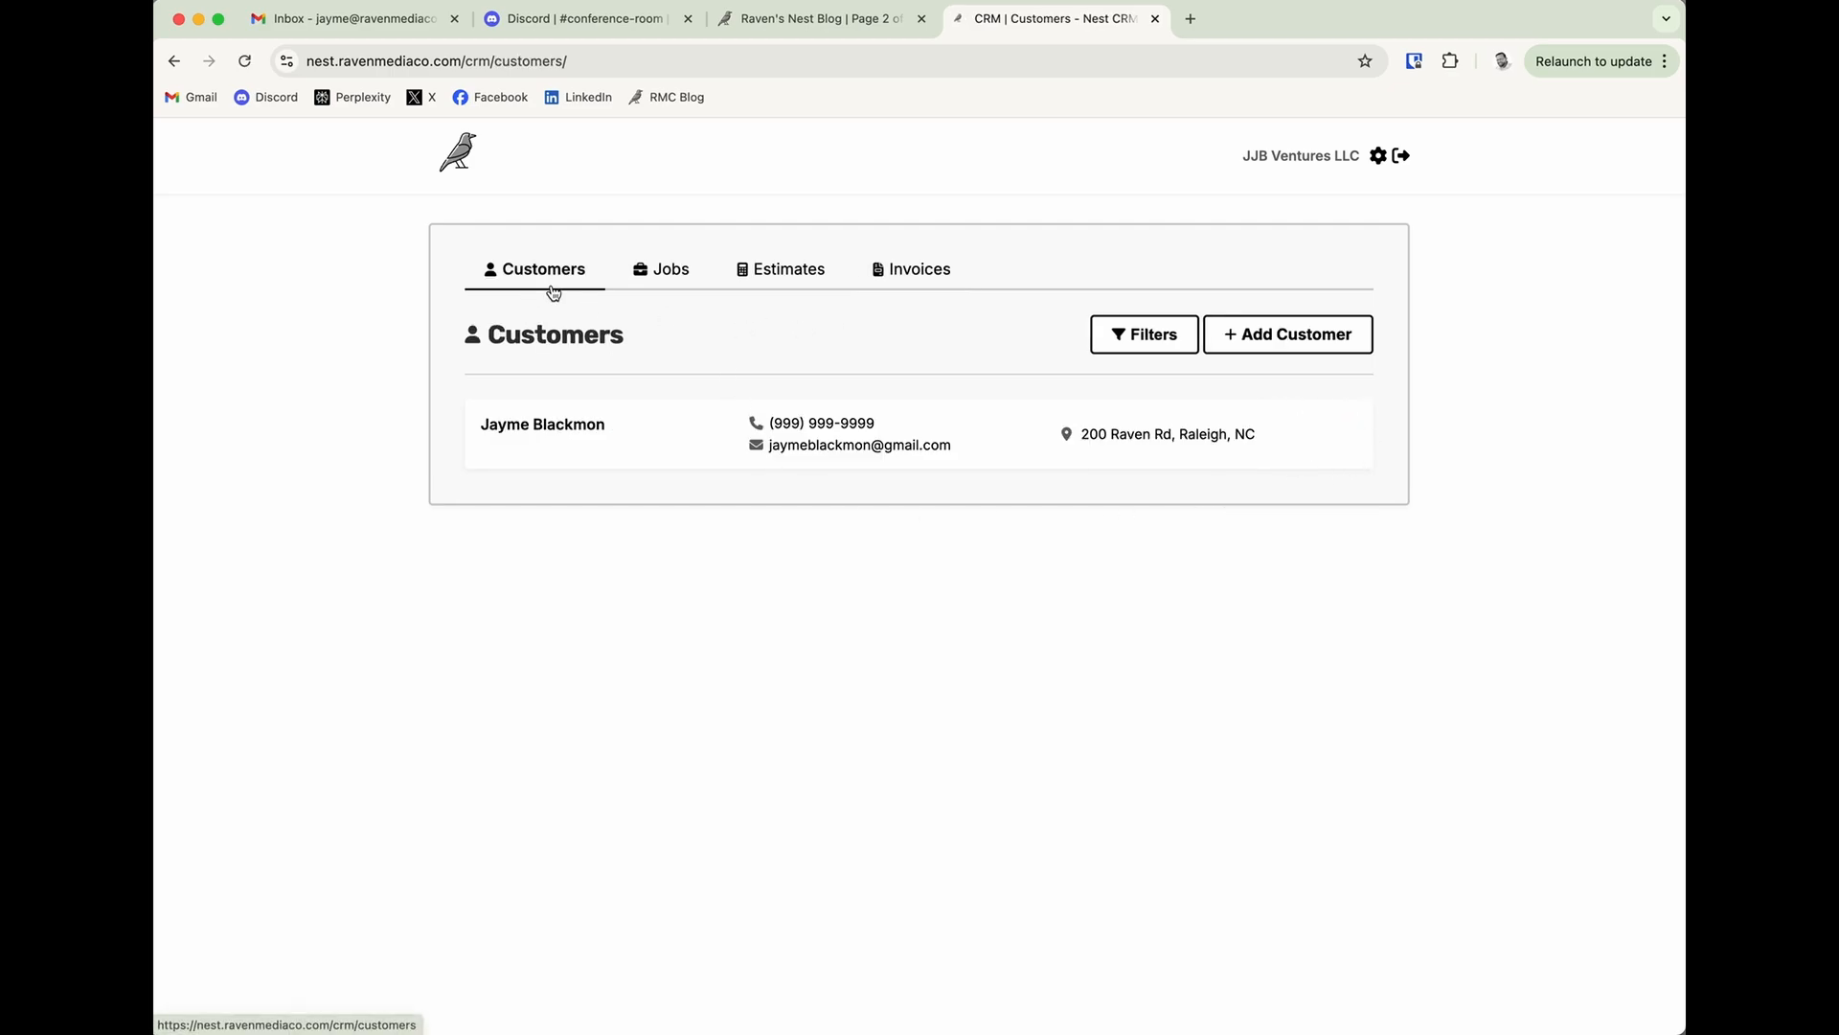
{"action": "left_click", "coordinate": [536, 423]}
{"action": "scroll", "coordinate": [919, 742], "scroll_direction": "down", "scroll_amount": 3}
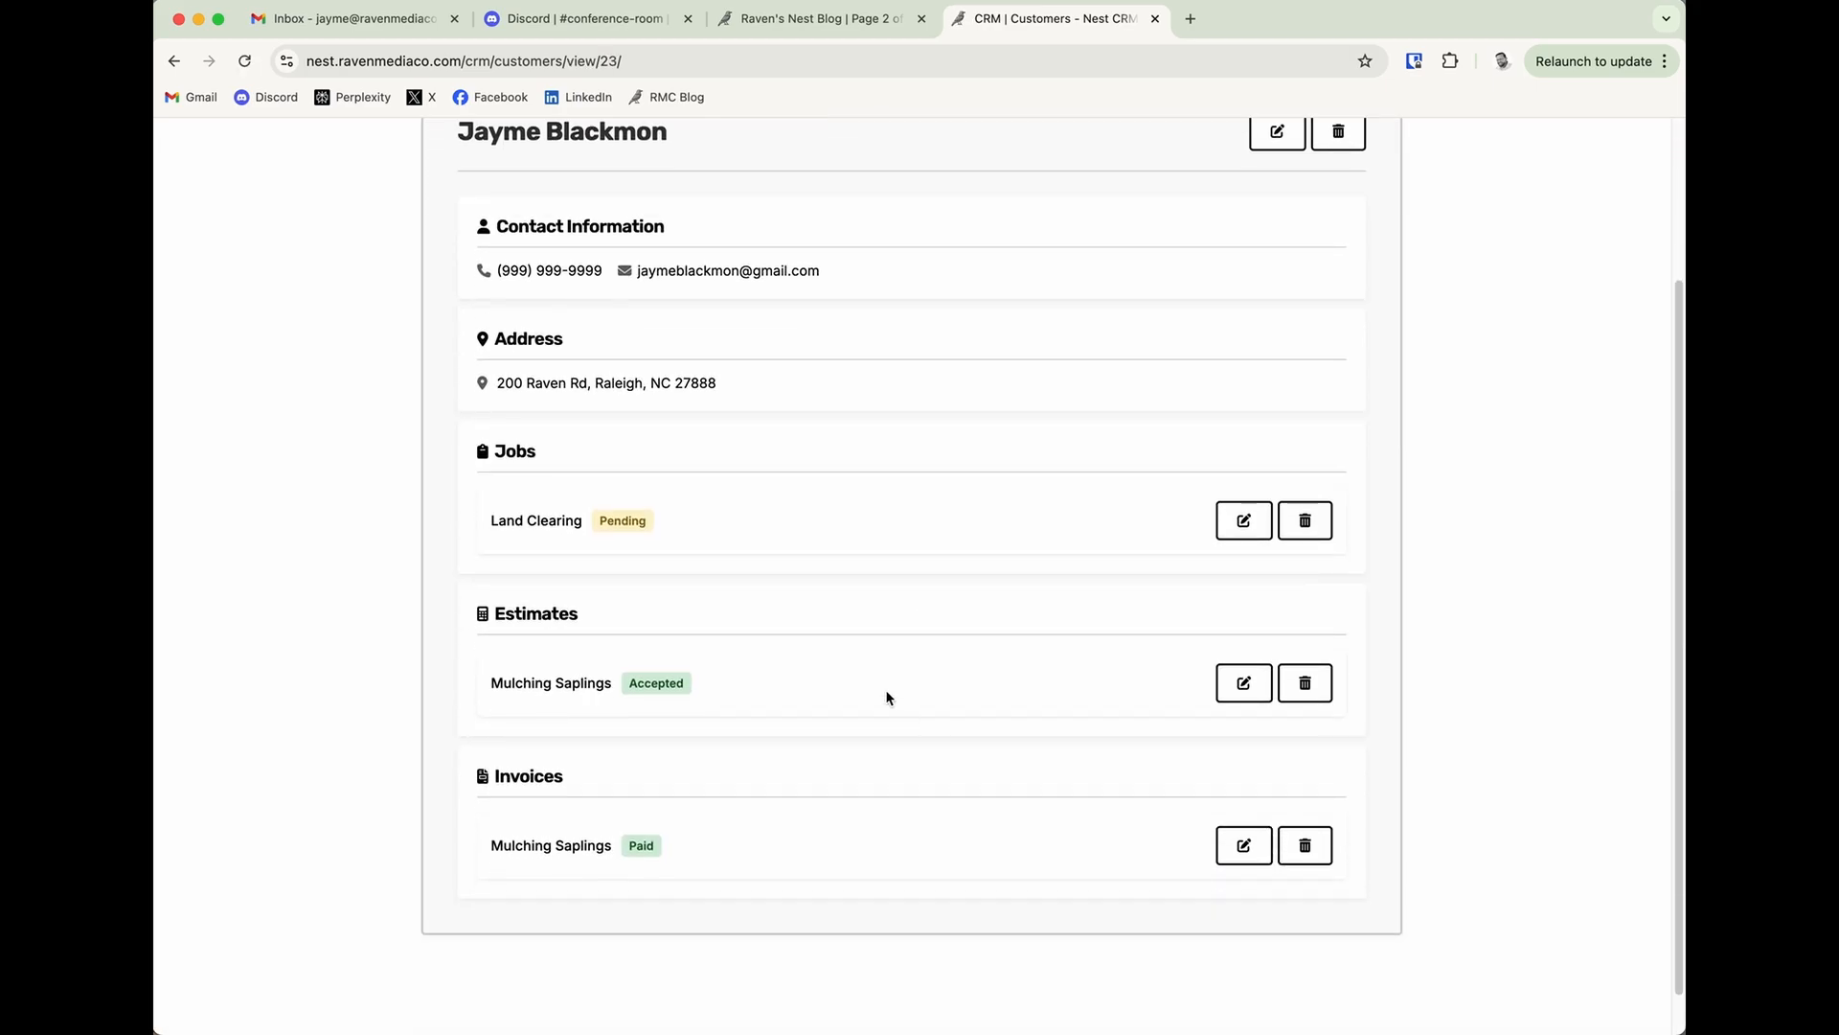
{"action": "left_click_drag", "start_coordinate": [607, 526], "coordinate": [650, 527]}
{"action": "left_click", "coordinate": [1243, 520]}
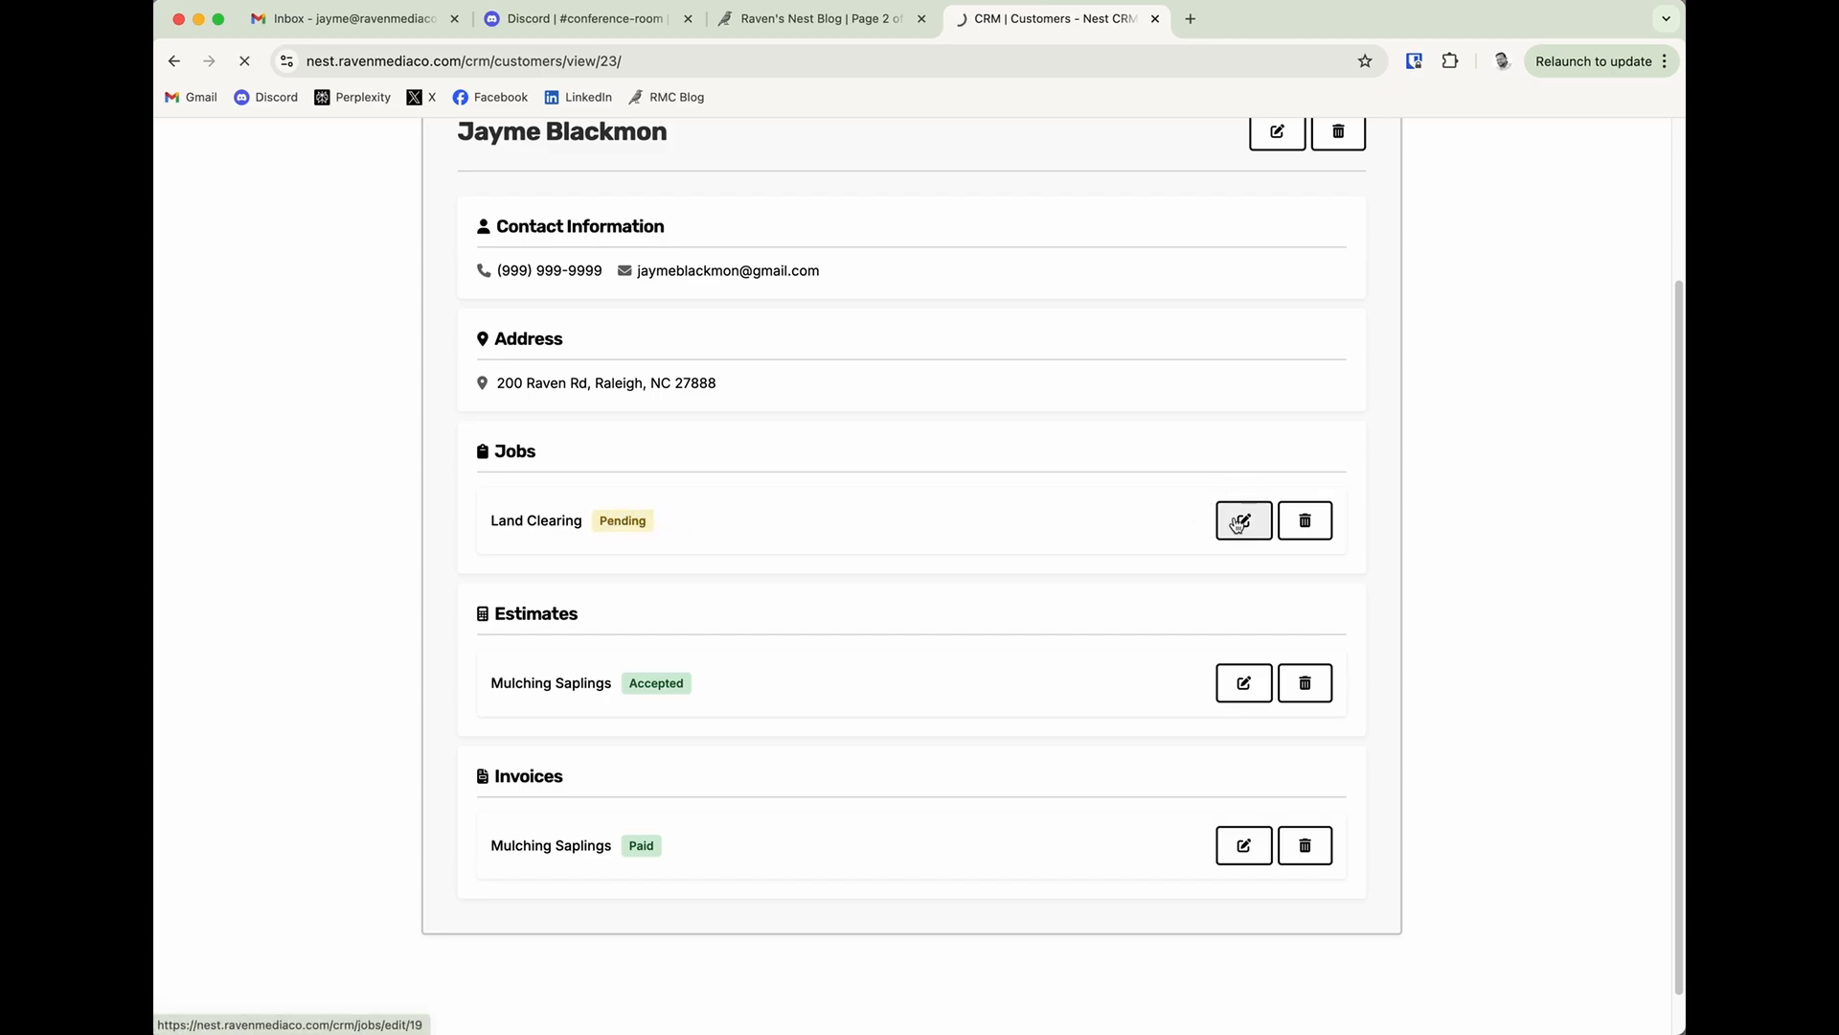
{"action": "scroll", "coordinate": [851, 760], "scroll_direction": "down", "scroll_amount": 3}
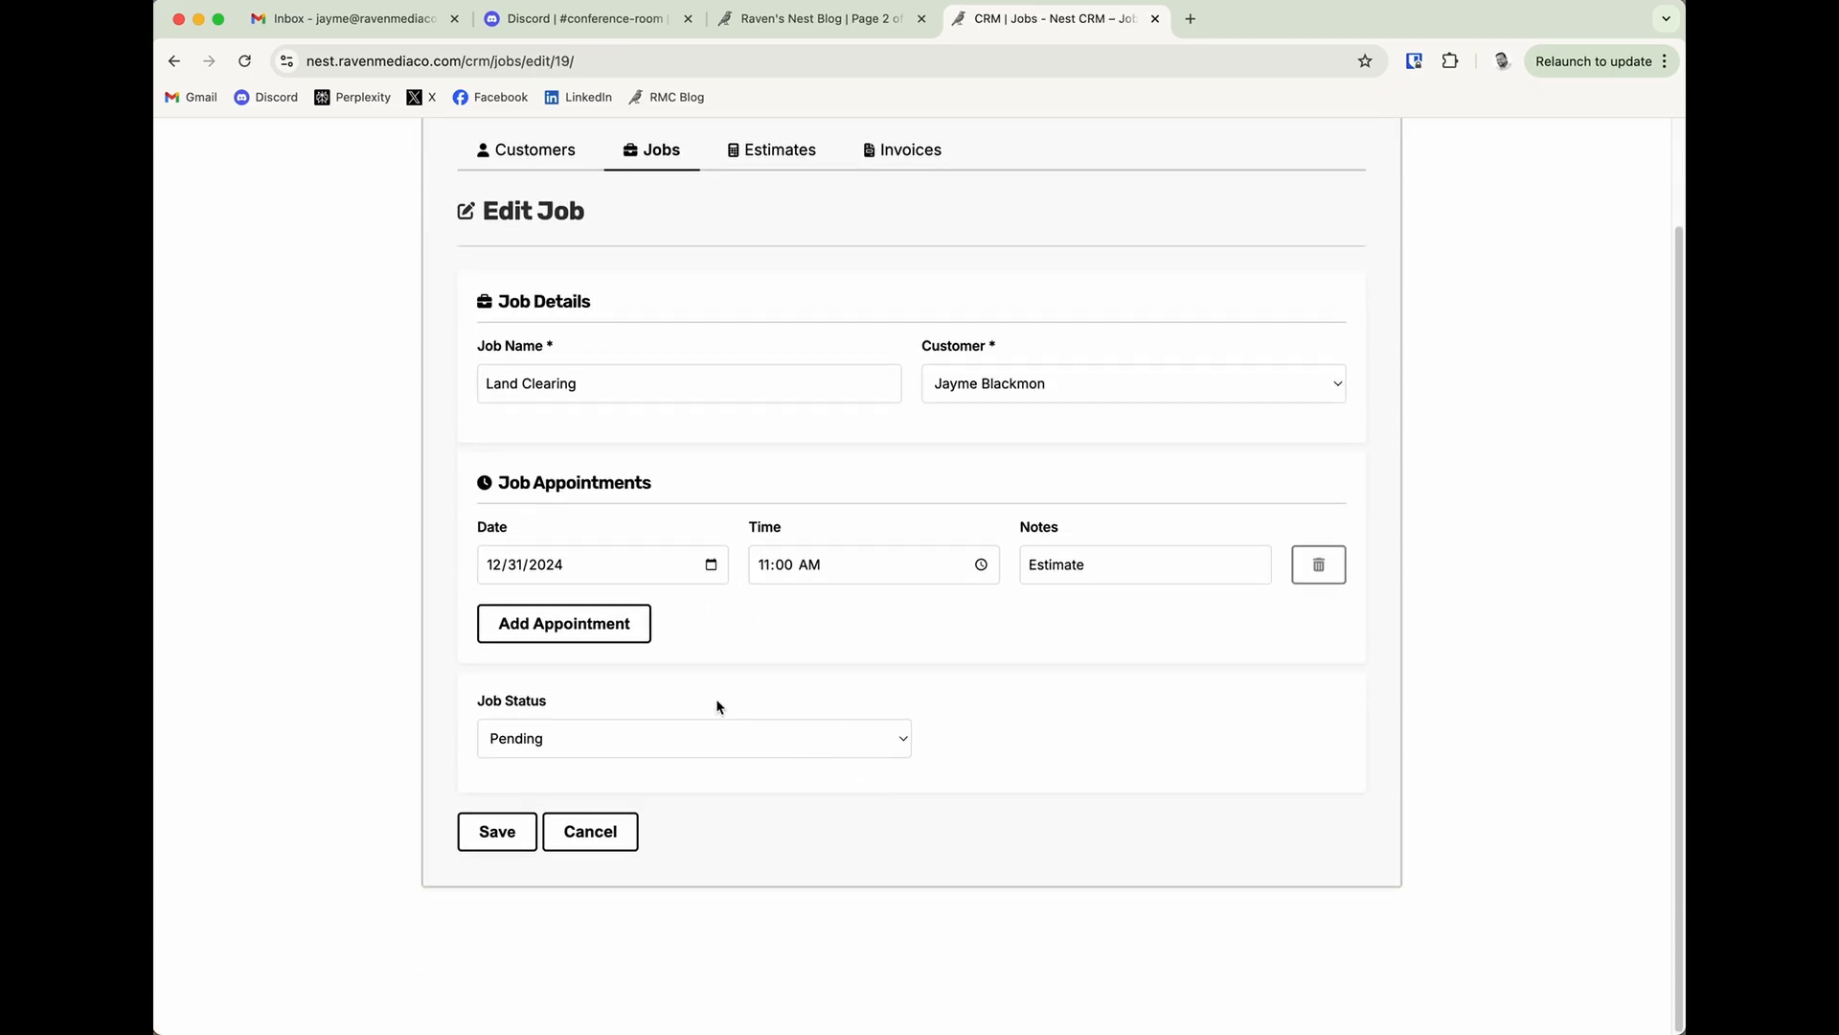
{"action": "left_click", "coordinate": [637, 746]}
{"action": "left_click", "coordinate": [607, 781]}
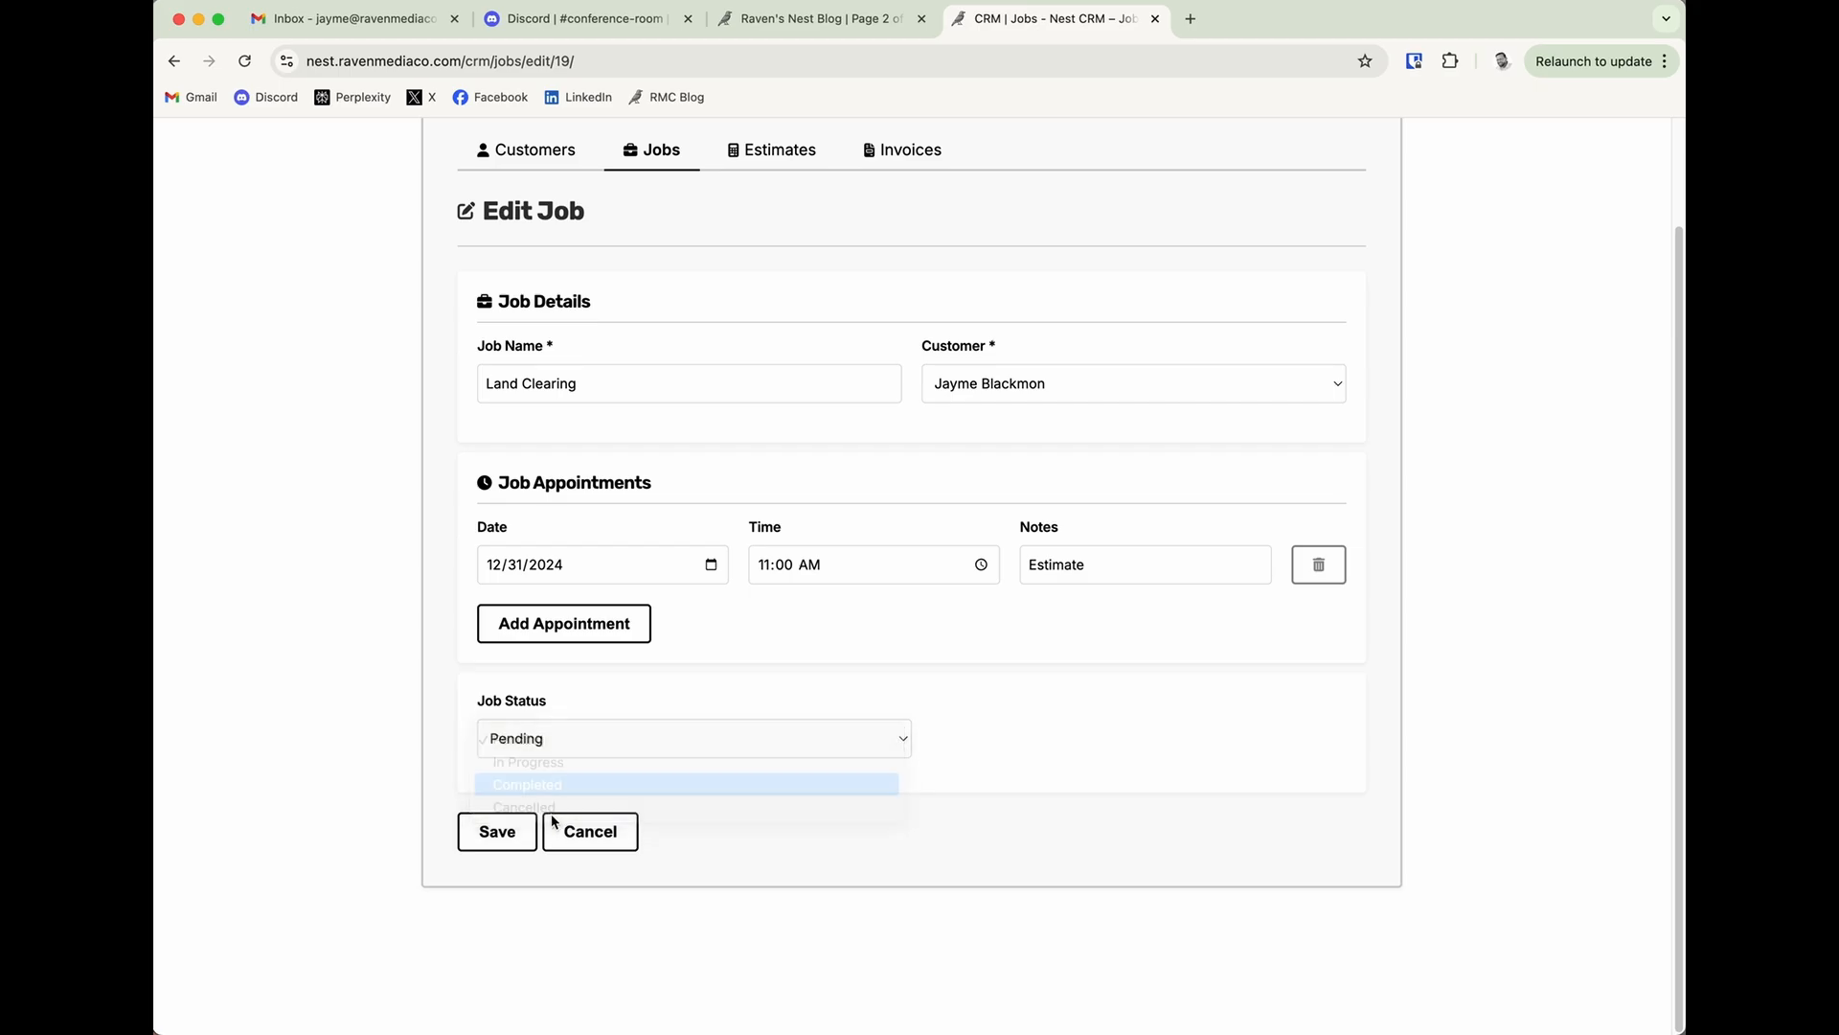
{"action": "left_click", "coordinate": [567, 825]}
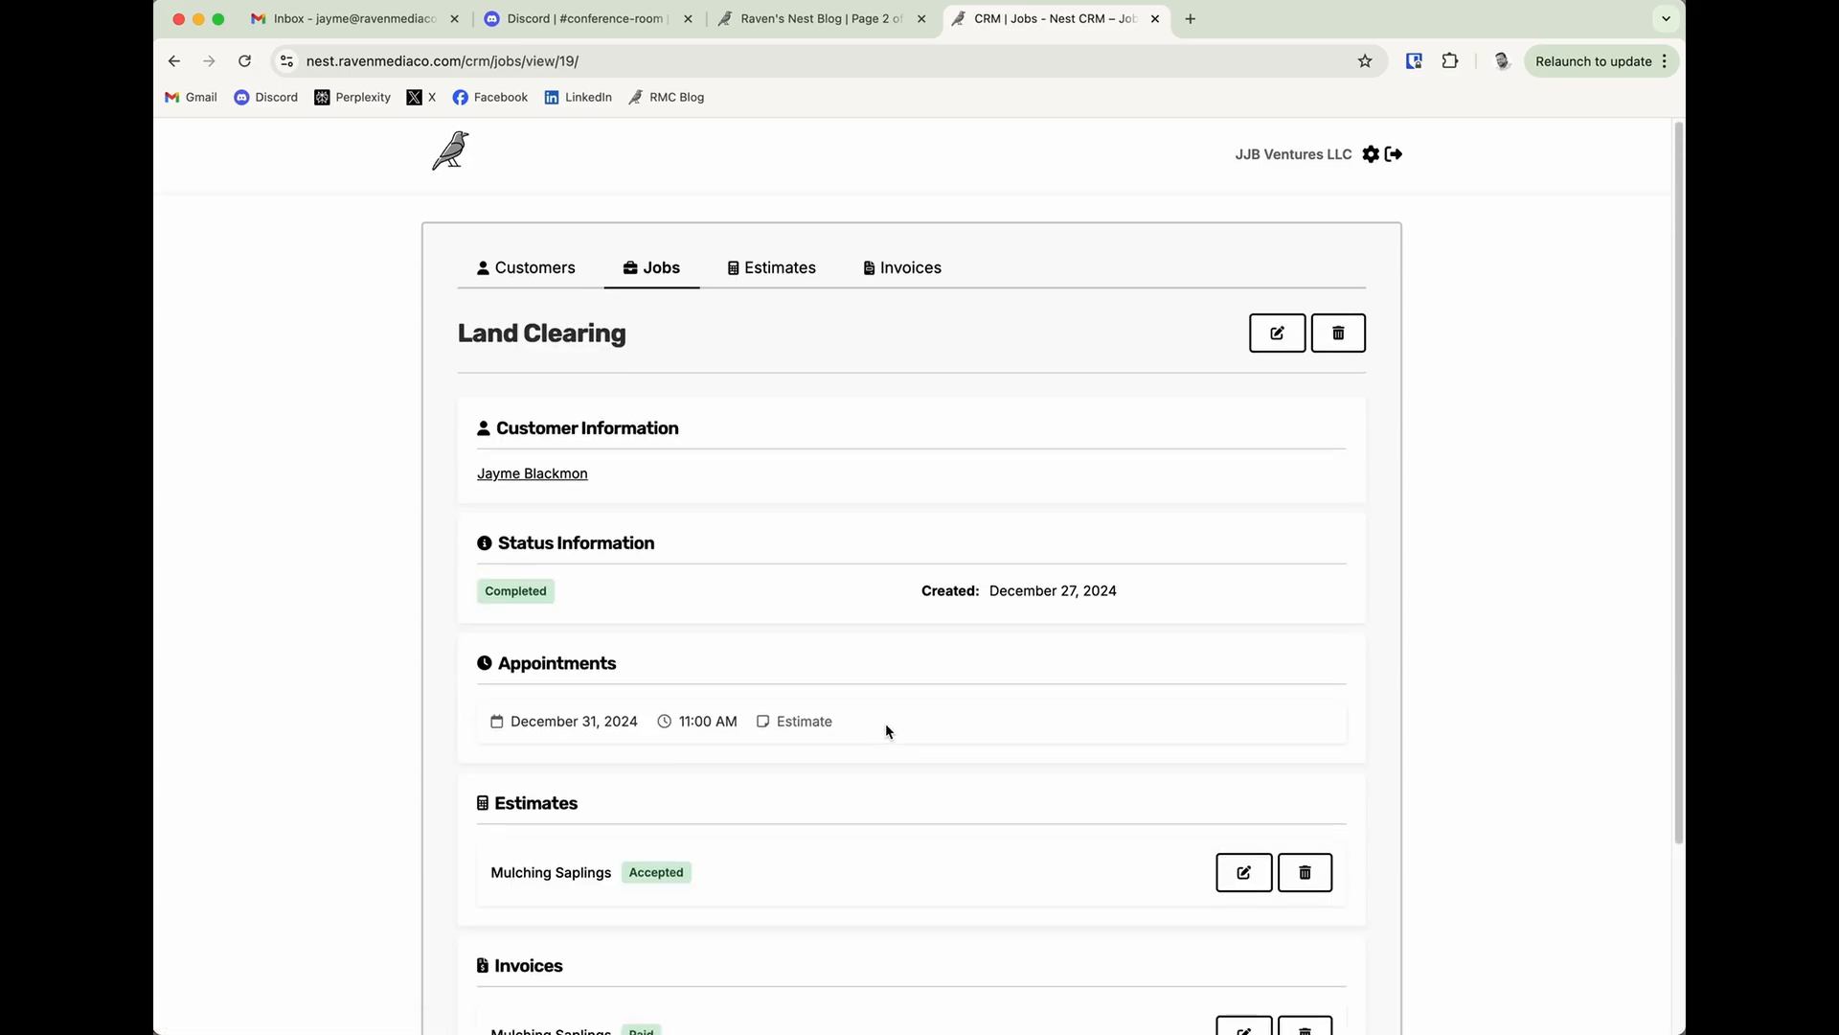
Review the Land Clearing job's status, appointments, and linked estimate and invoice.
{"action": "scroll", "coordinate": [887, 725], "scroll_direction": "down", "scroll_amount": 5}
{"action": "scroll", "coordinate": [889, 733], "scroll_direction": "up", "scroll_amount": 1}
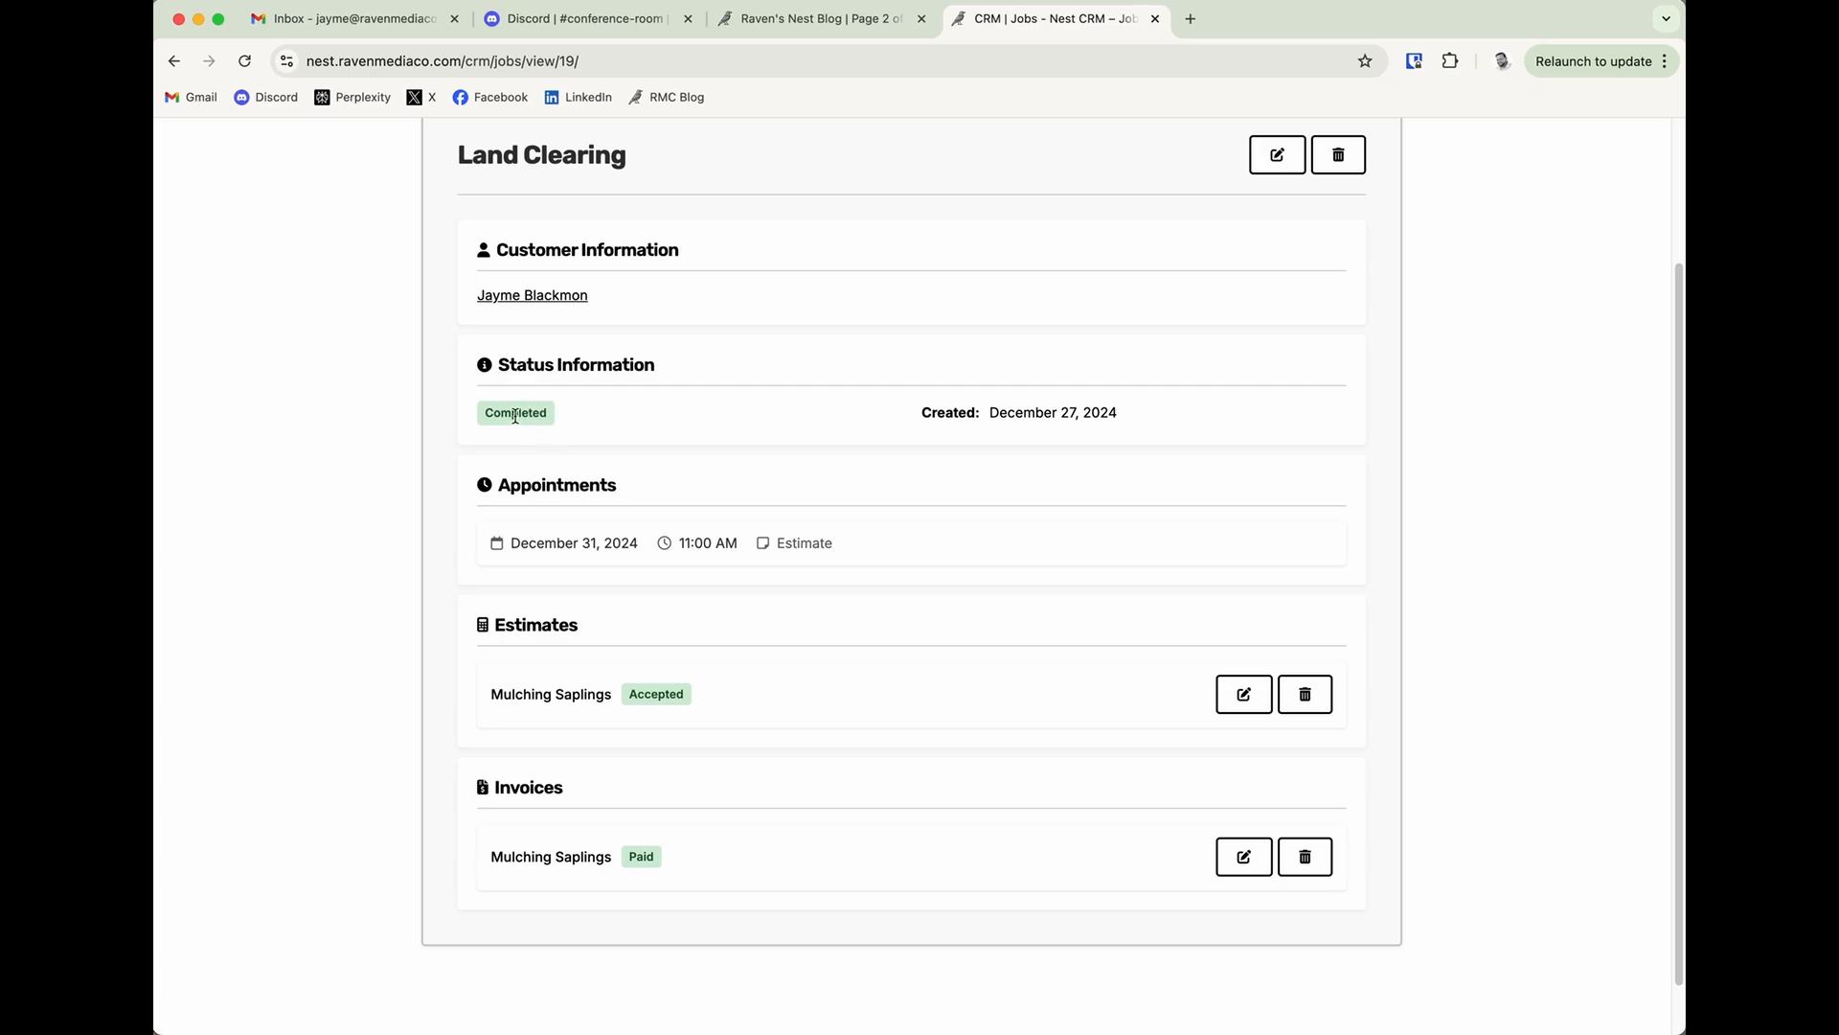
{"action": "scroll", "coordinate": [855, 498], "scroll_direction": "up", "scroll_amount": 5}
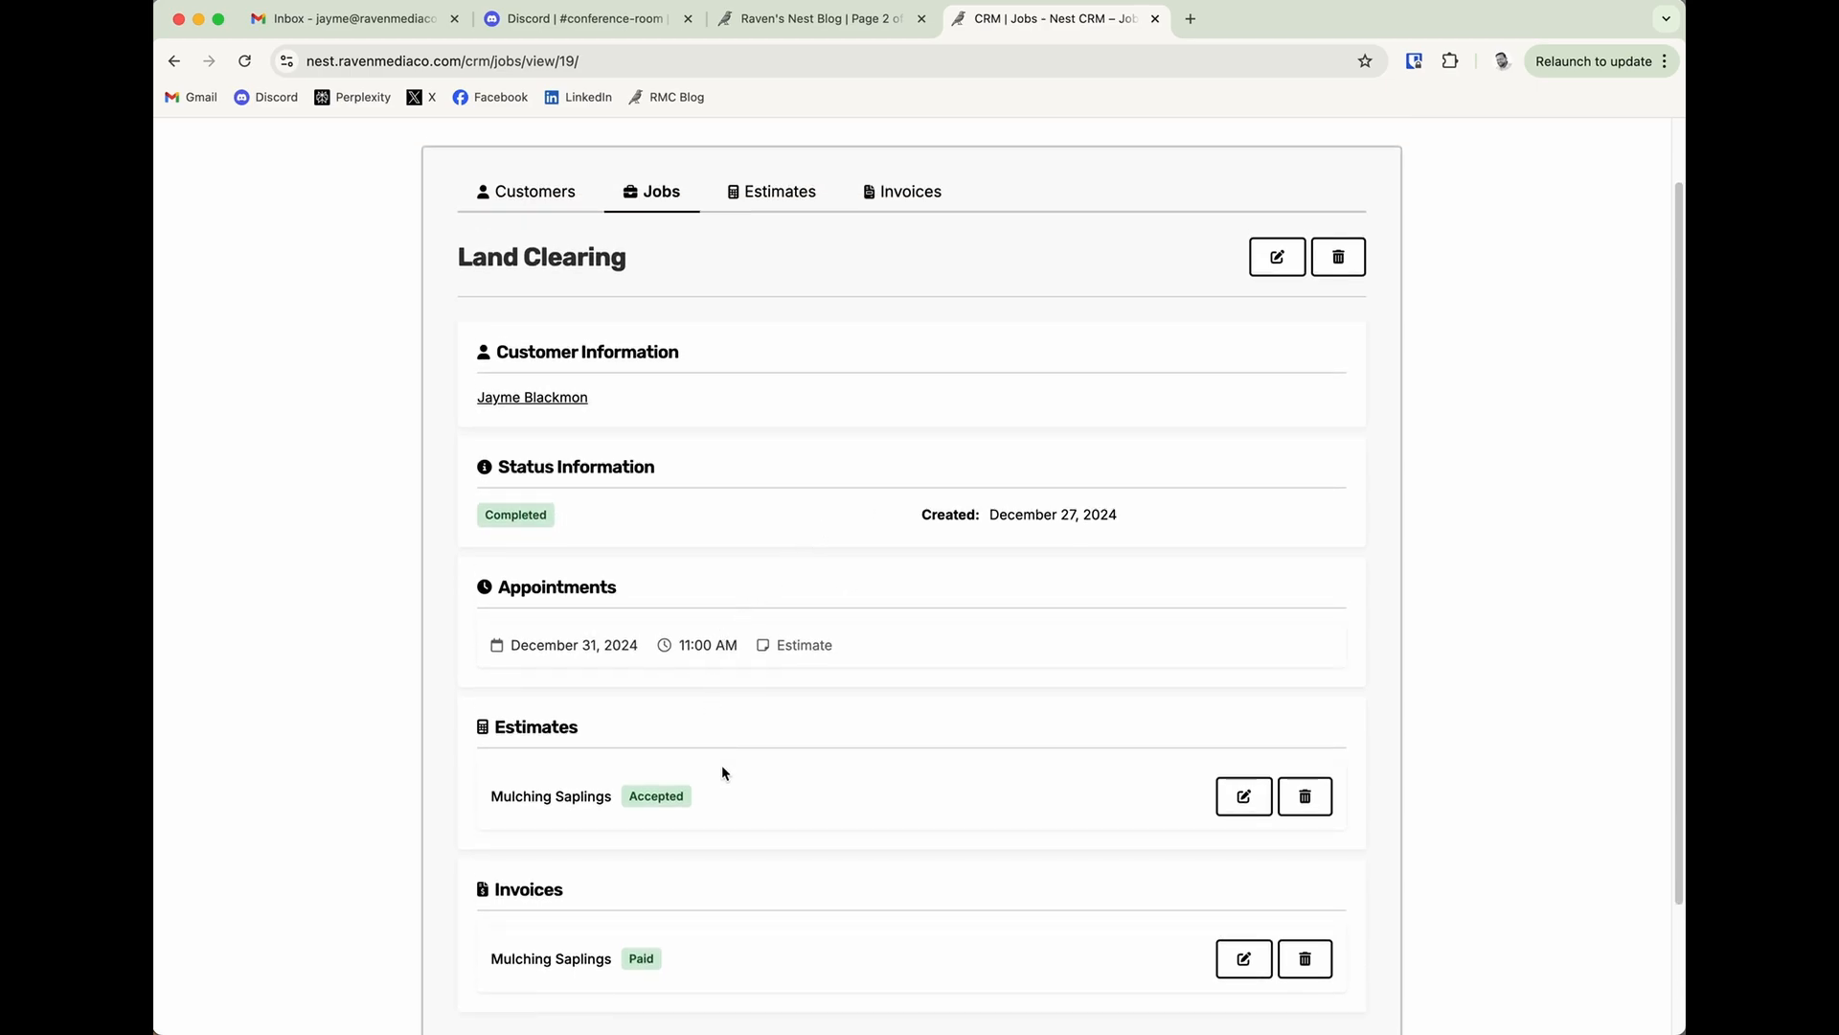
{"action": "scroll", "coordinate": [728, 765], "scroll_direction": "down", "scroll_amount": 1}
{"action": "scroll", "coordinate": [728, 814], "scroll_direction": "up", "scroll_amount": 3}
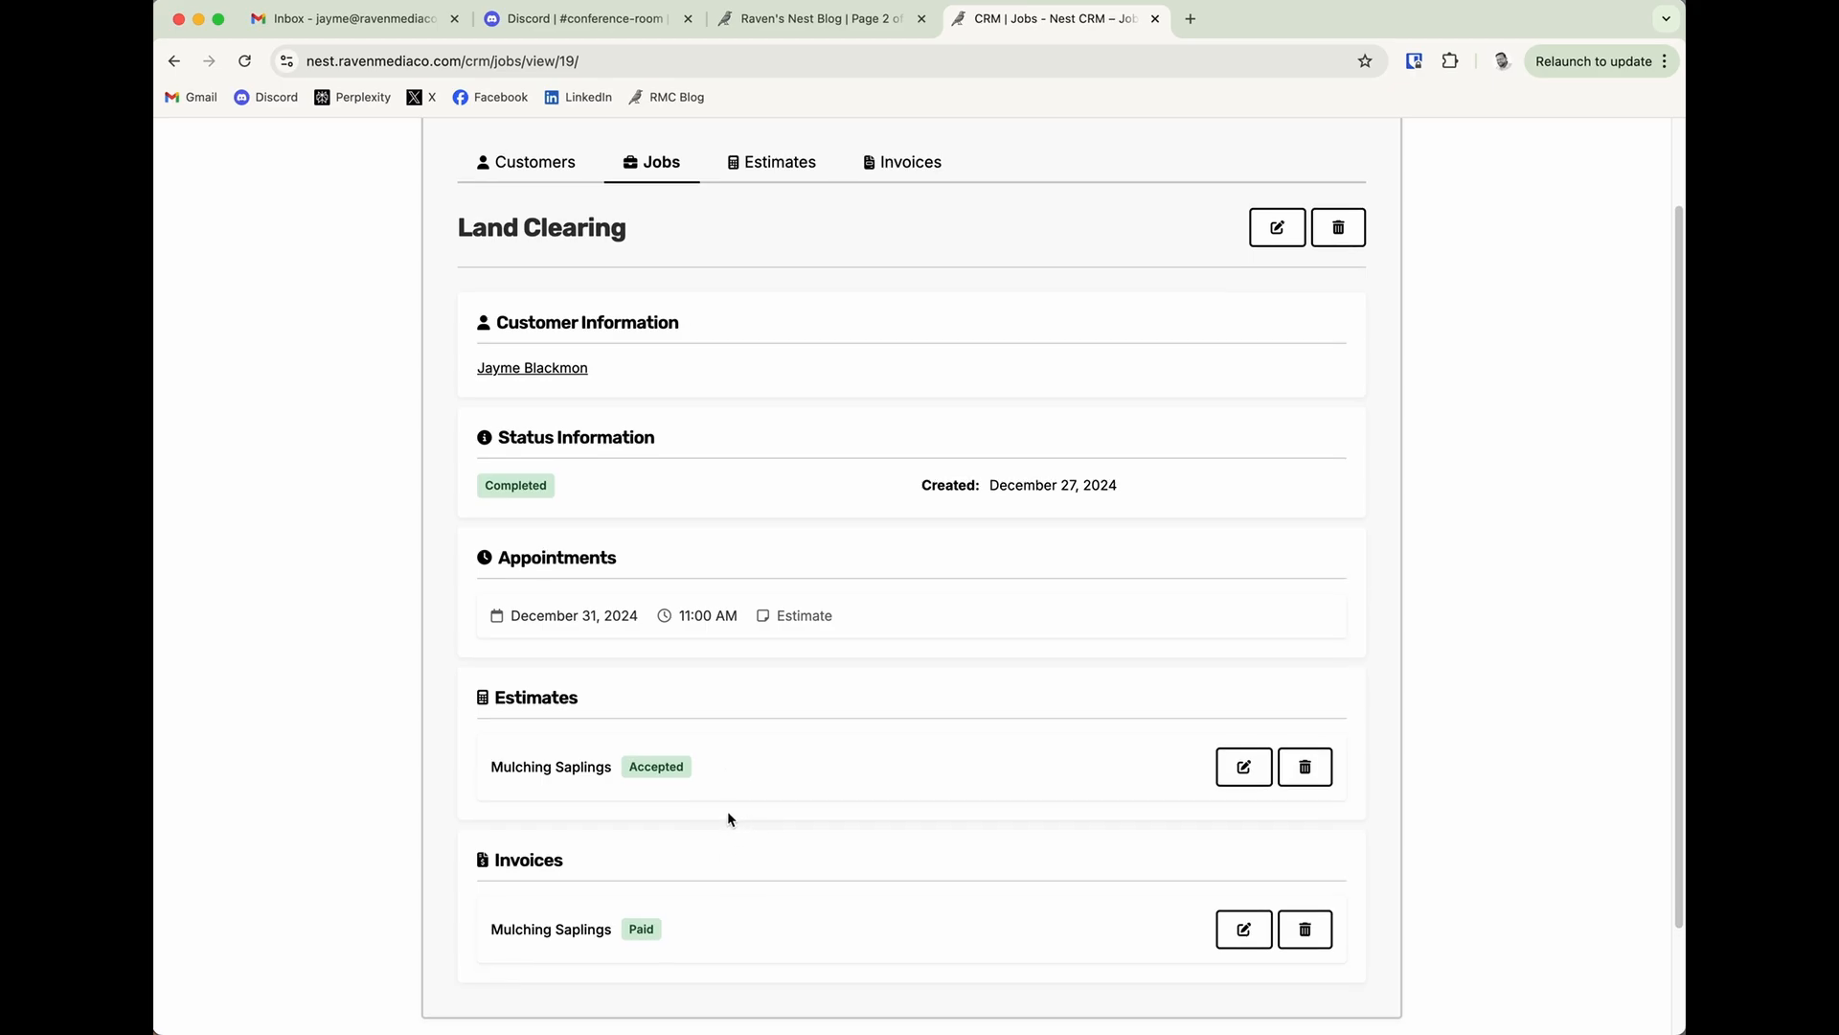
Open the customer's record and review the statuses of its job, estimate and invoice.
{"action": "left_click", "coordinate": [542, 285]}
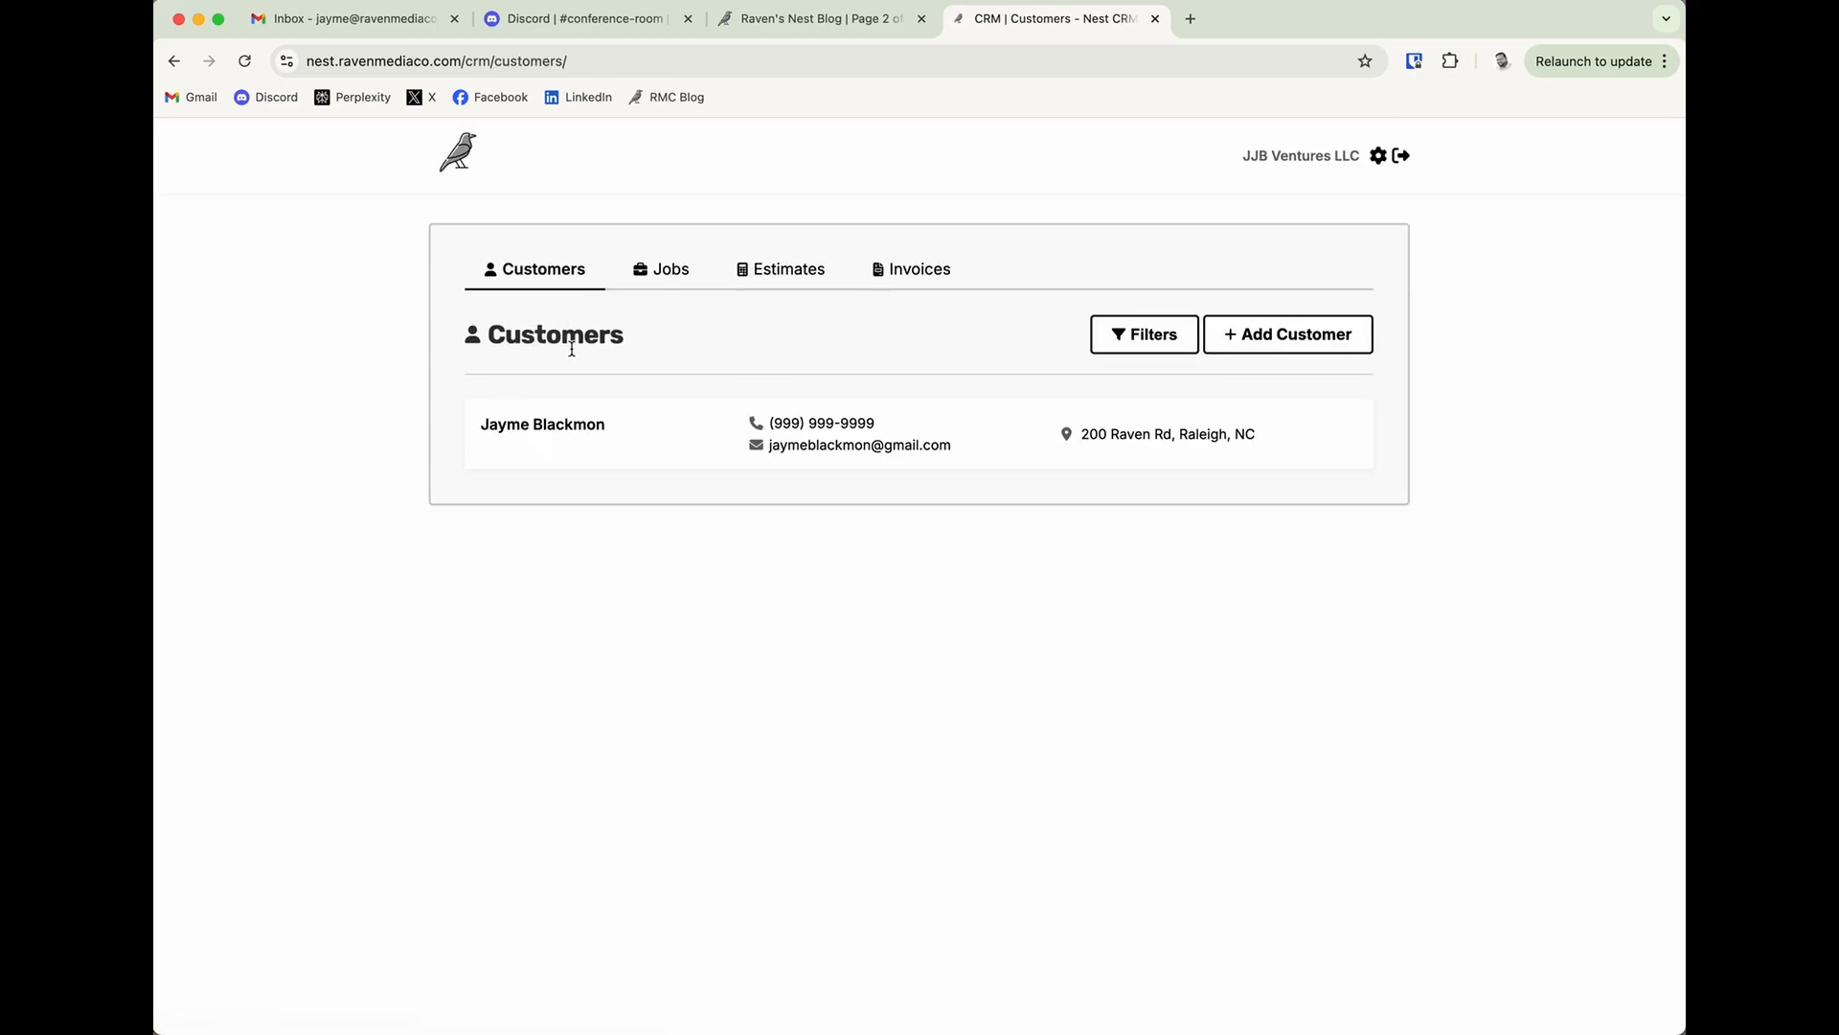
{"action": "left_click", "coordinate": [554, 432]}
{"action": "scroll", "coordinate": [893, 663], "scroll_direction": "down", "scroll_amount": 4}
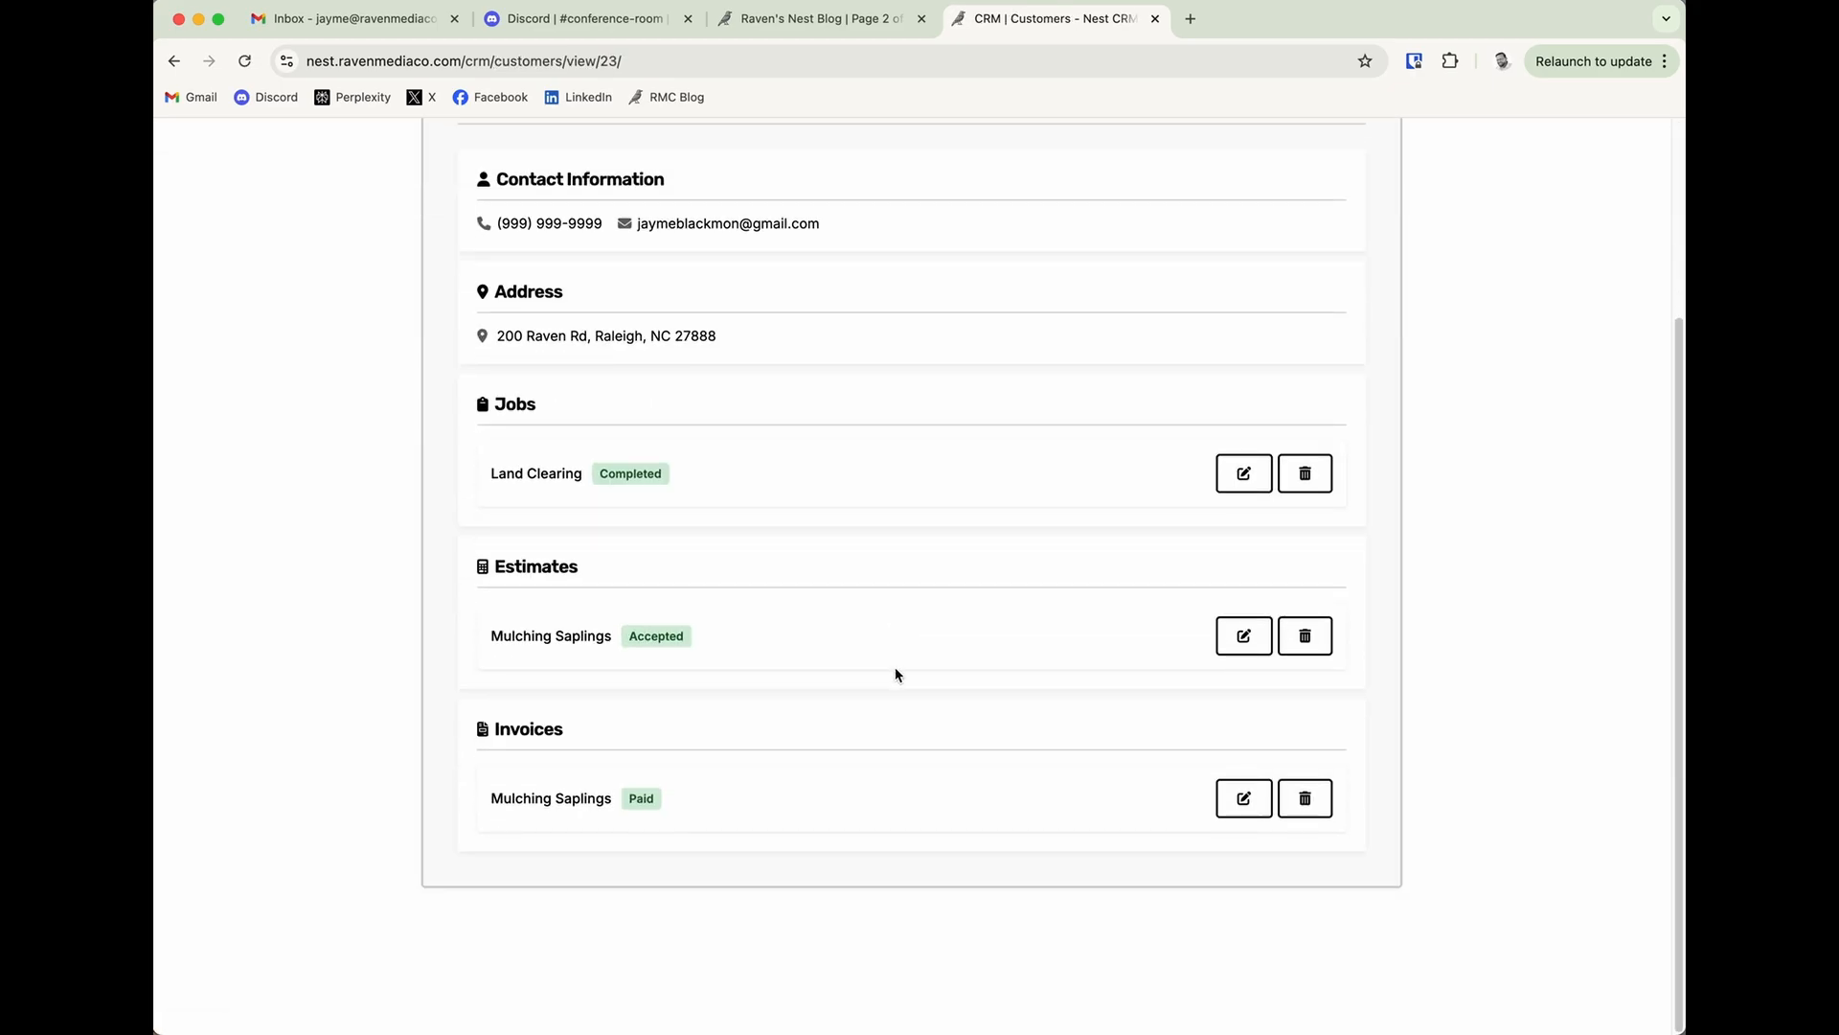
{"action": "scroll", "coordinate": [895, 670], "scroll_direction": "up", "scroll_amount": 3}
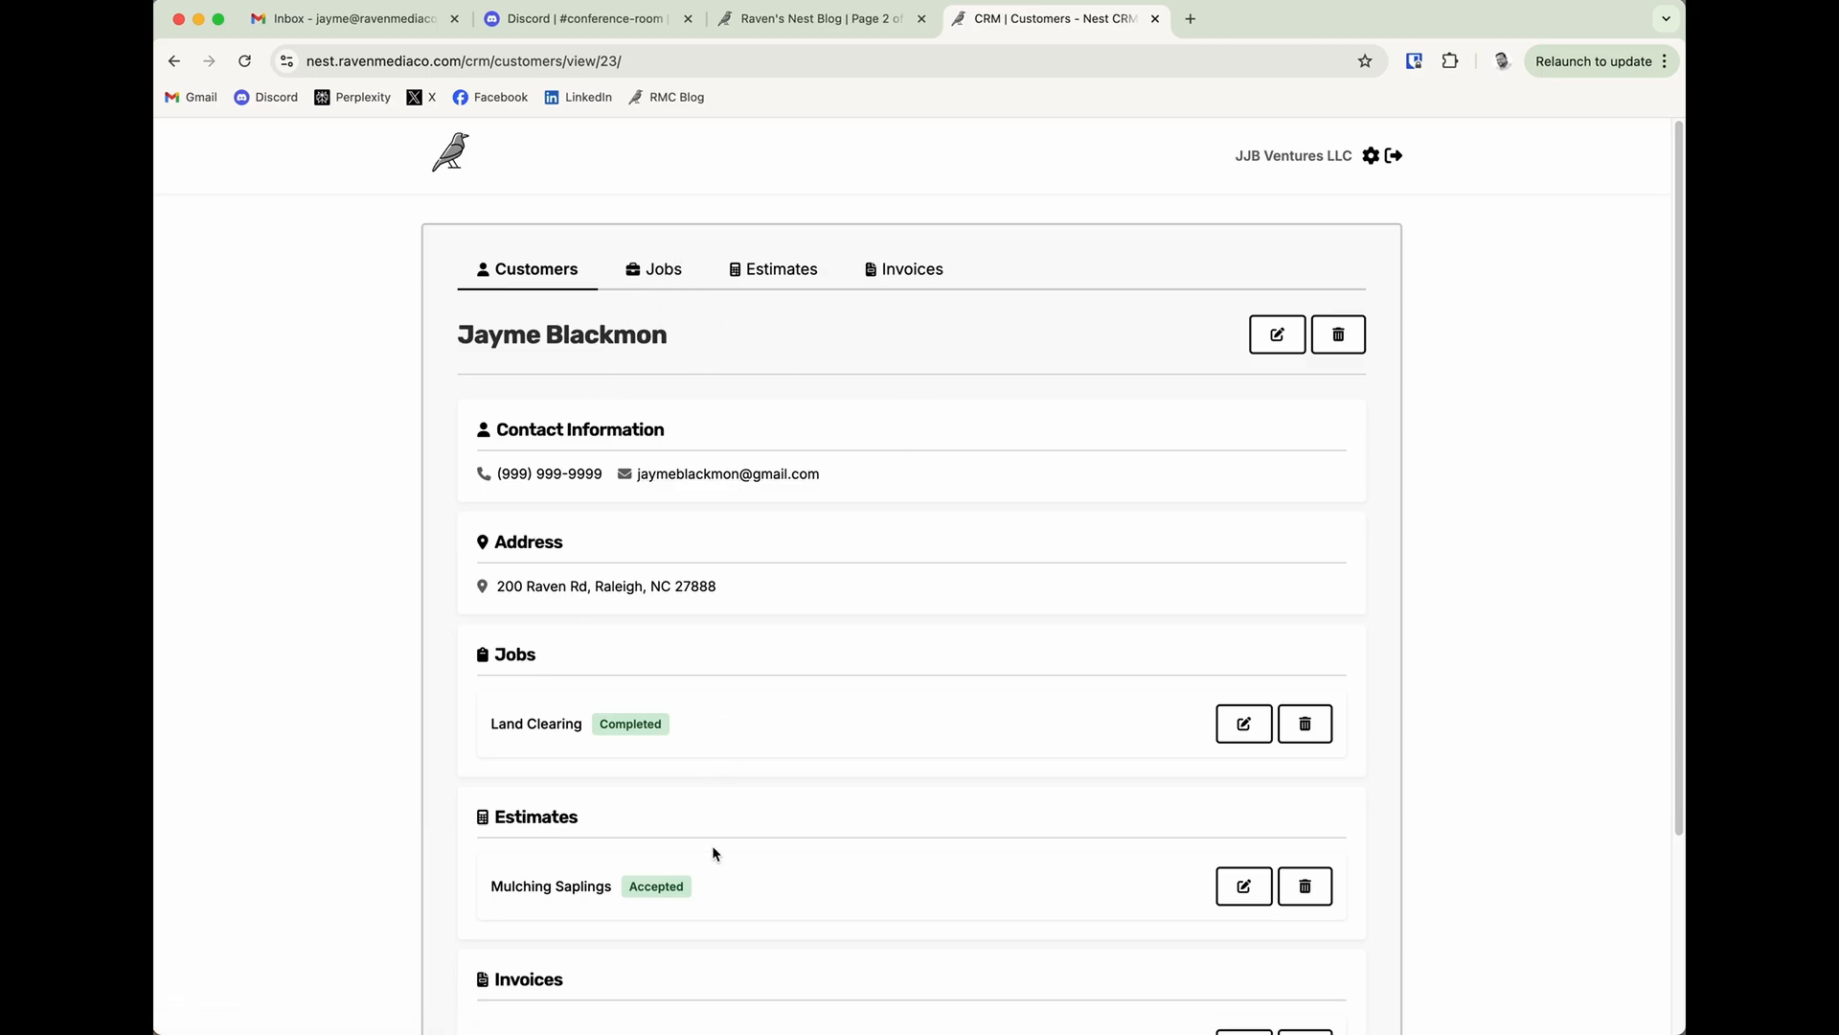
{"action": "scroll", "coordinate": [760, 583], "scroll_direction": "down", "scroll_amount": 5}
{"action": "scroll", "coordinate": [633, 580], "scroll_direction": "up", "scroll_amount": 5}
Look over the blank form for a new job and leave it without adding a job.
{"action": "left_click", "coordinate": [678, 281]}
{"action": "left_click", "coordinate": [1335, 334]}
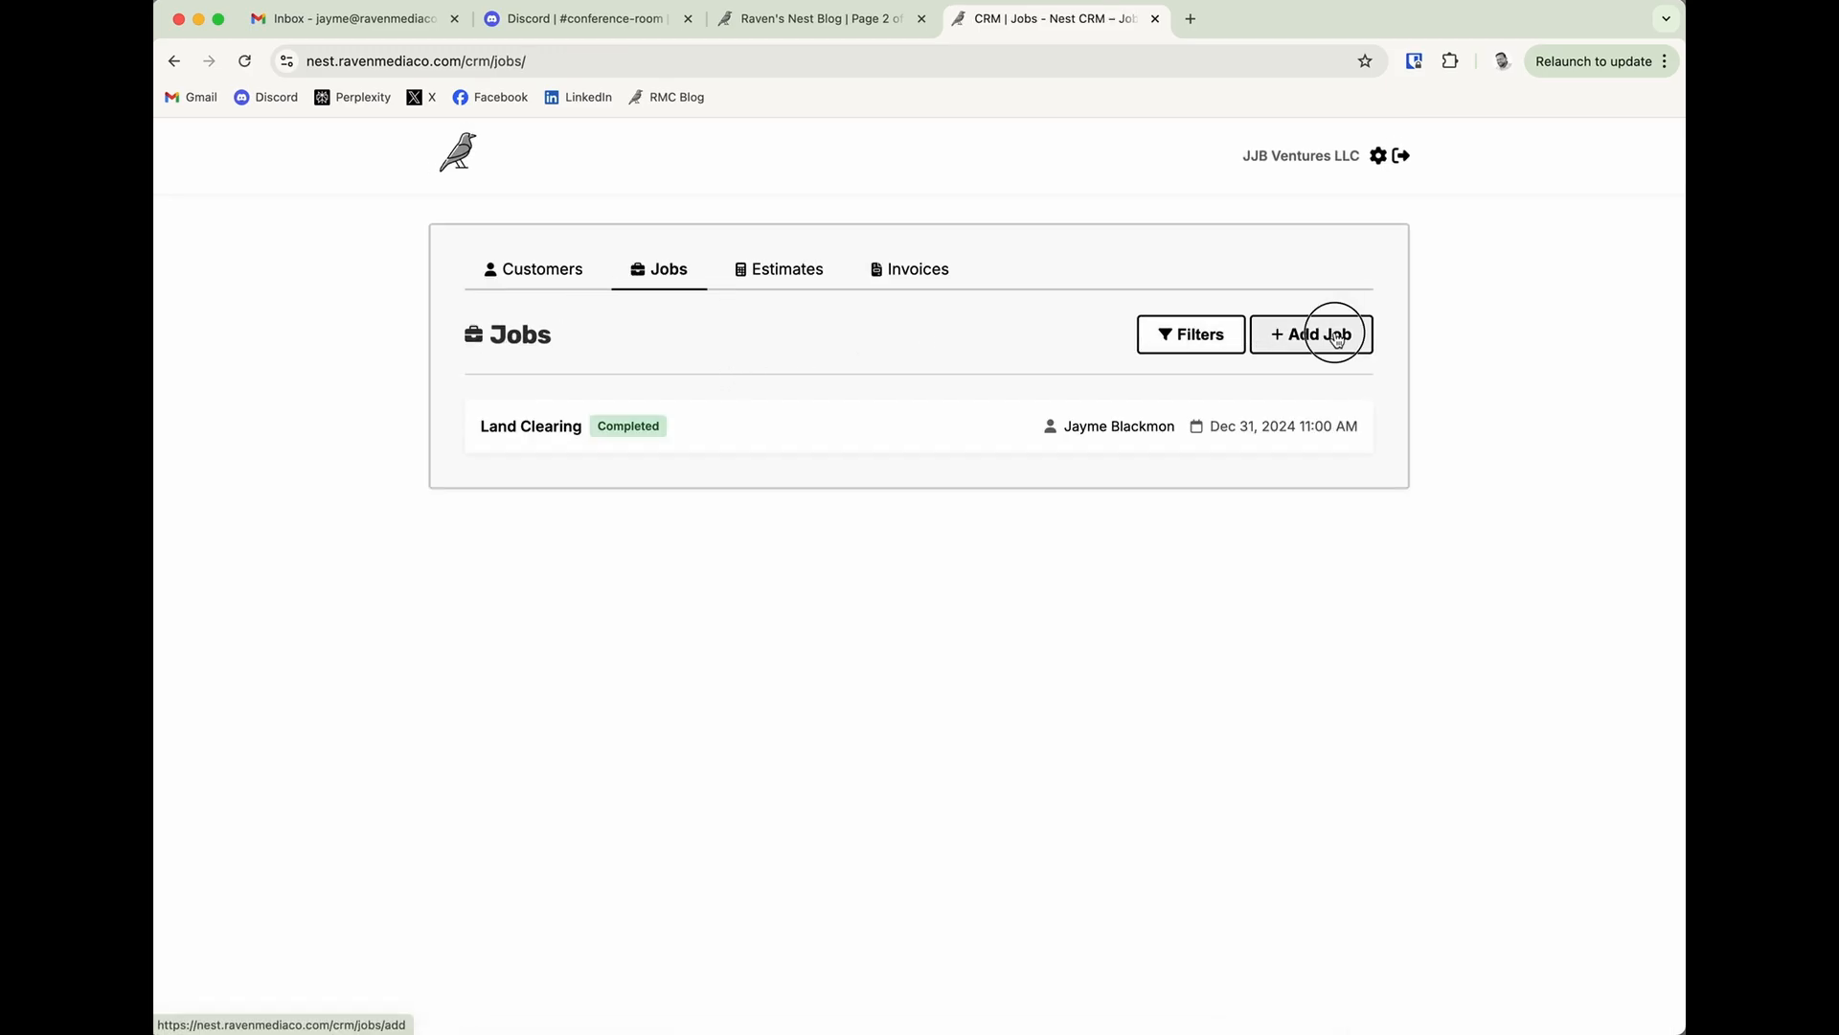
{"action": "scroll", "coordinate": [776, 860], "scroll_direction": "down", "scroll_amount": 1}
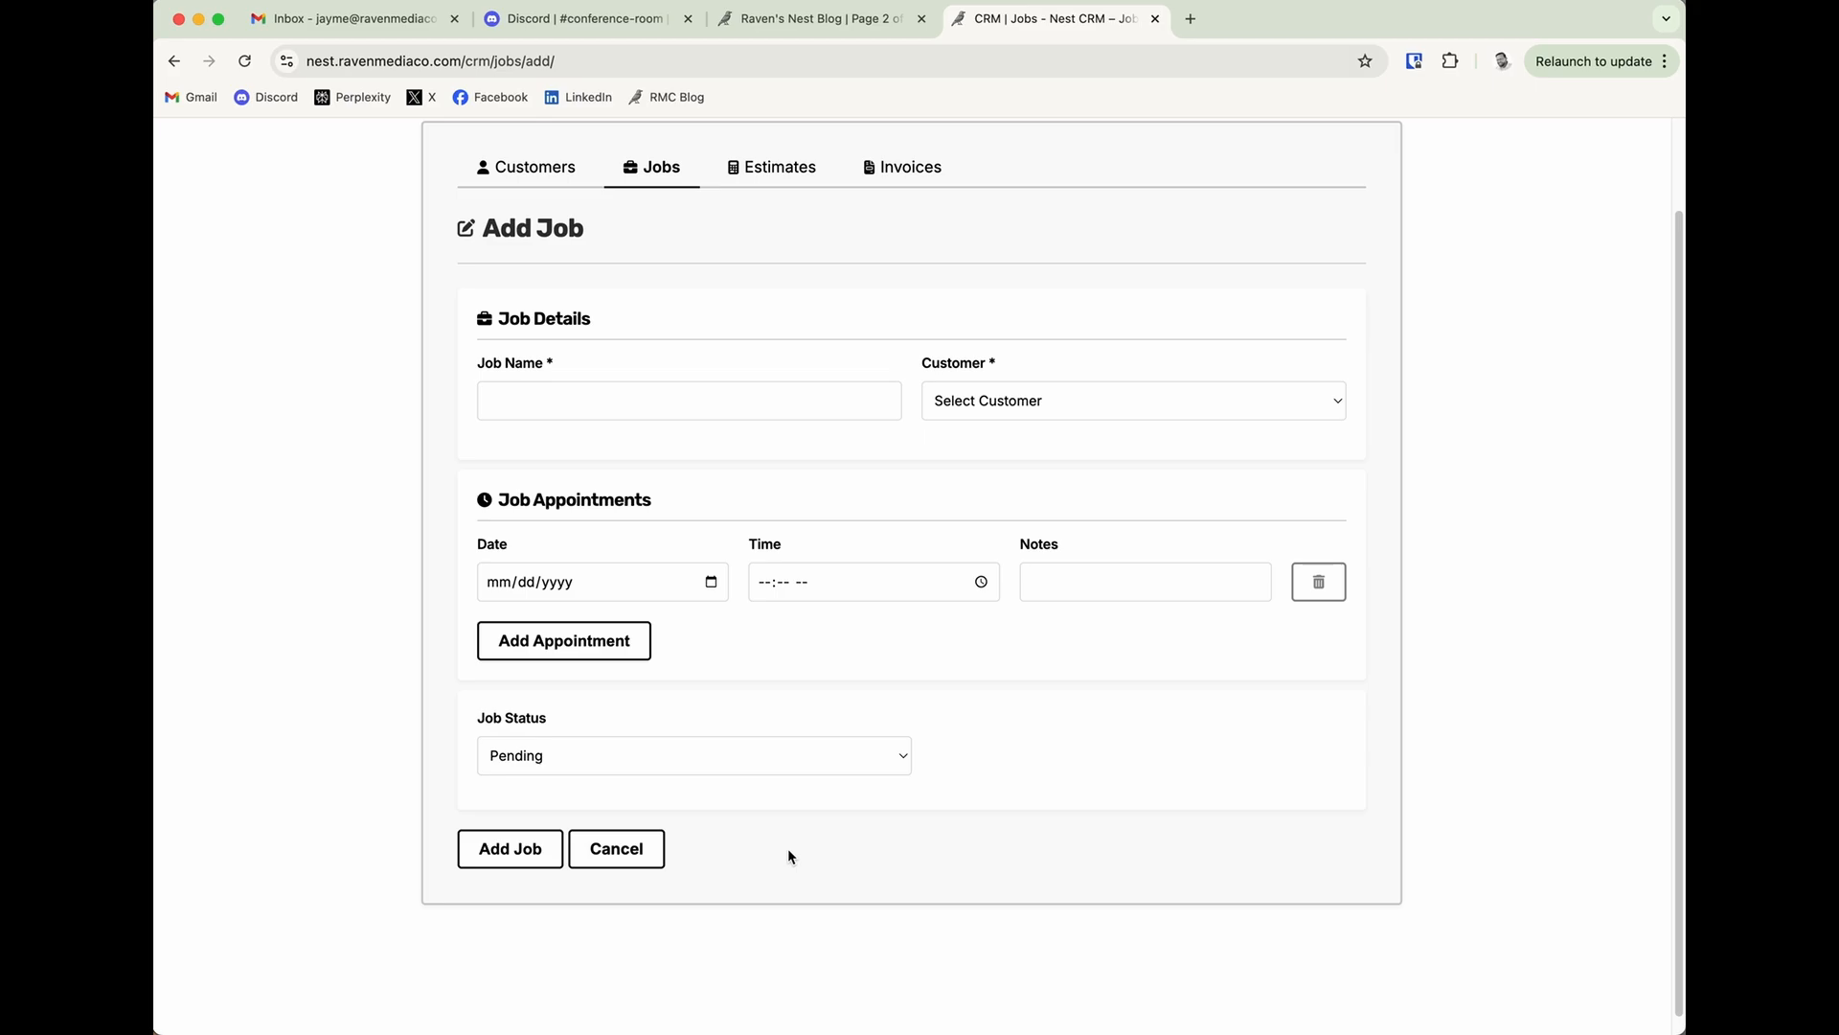
{"action": "left_click", "coordinate": [637, 855]}
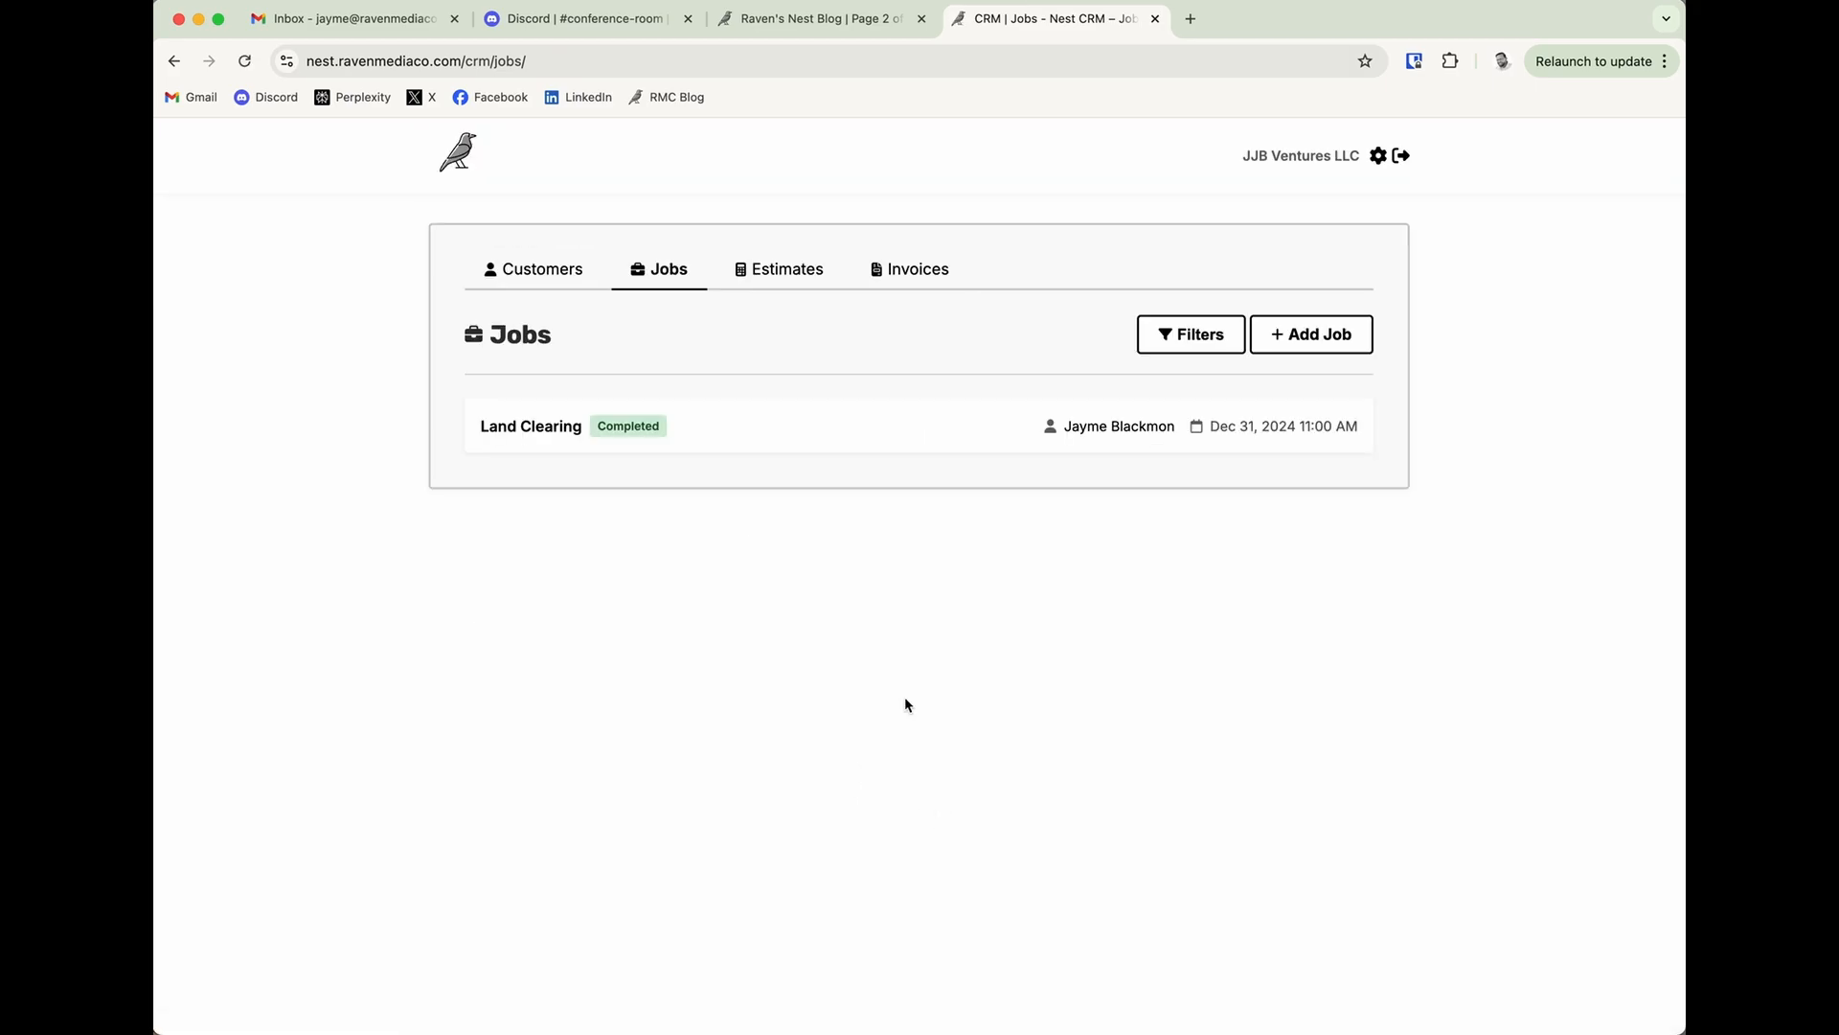
Show the invoice list's filters and examine the status and customer options.
{"action": "left_click", "coordinate": [573, 280]}
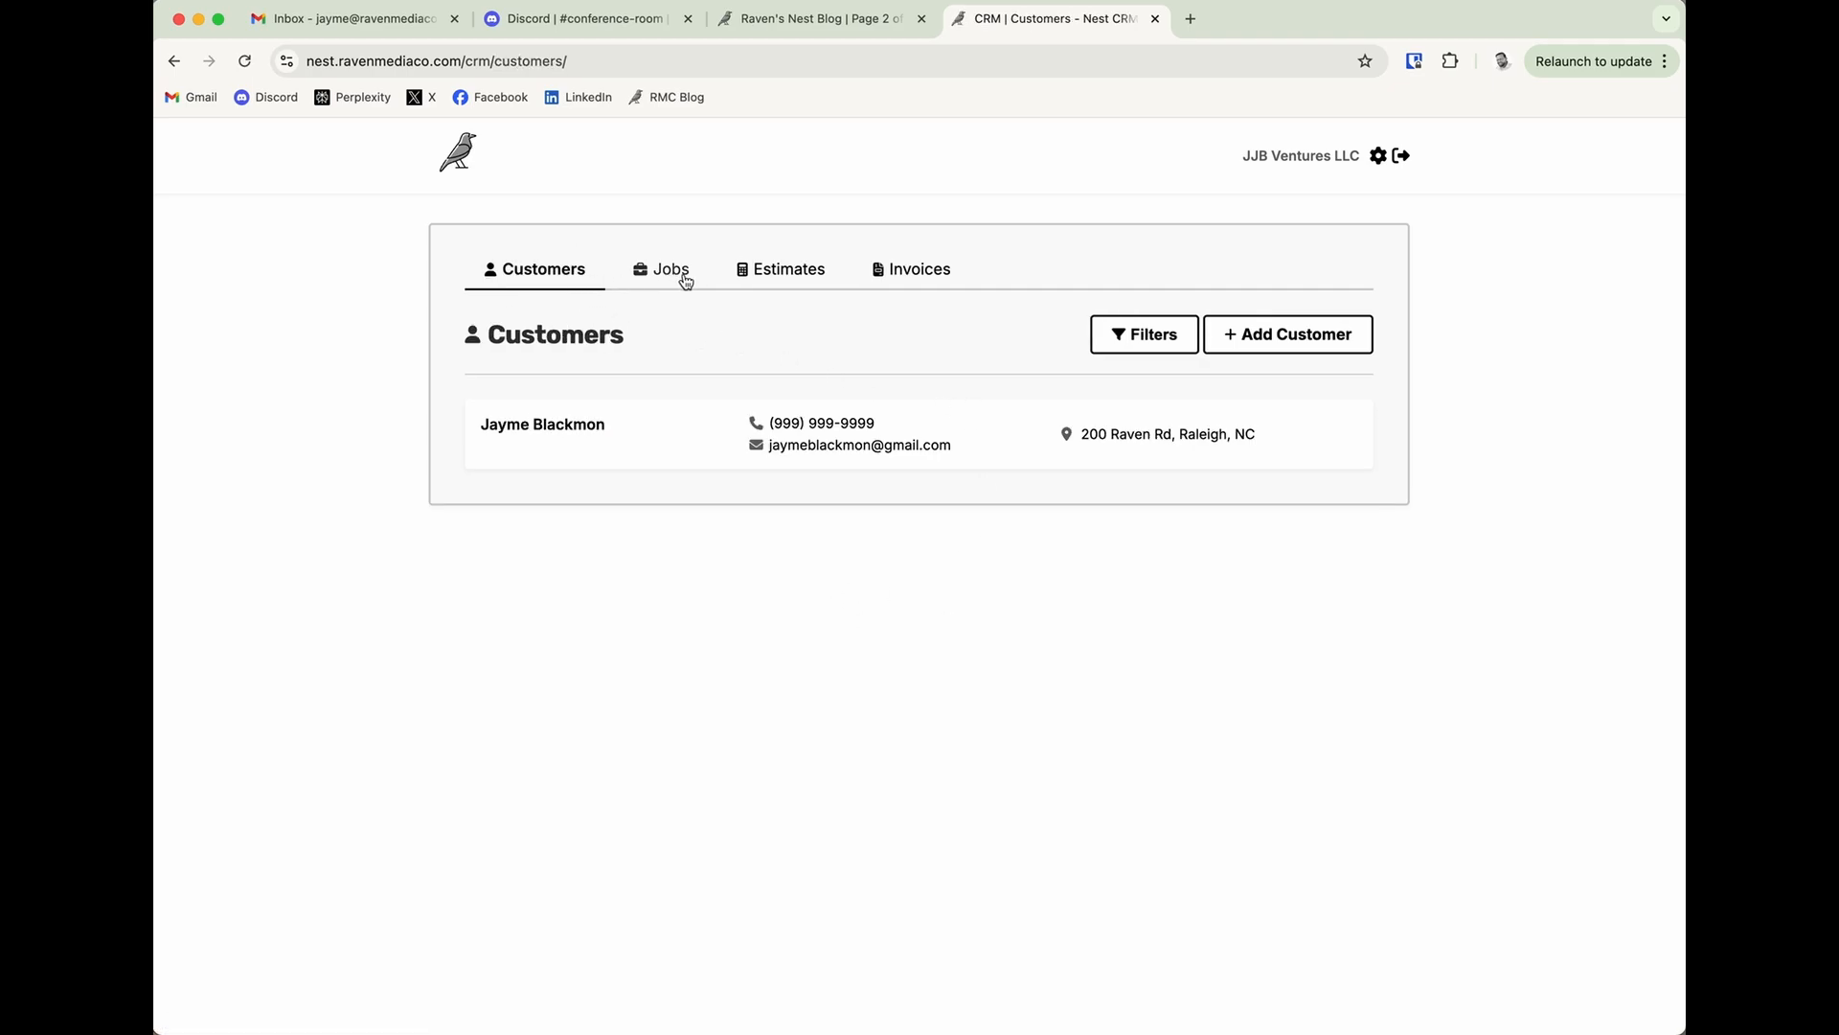
{"action": "left_click", "coordinate": [910, 271]}
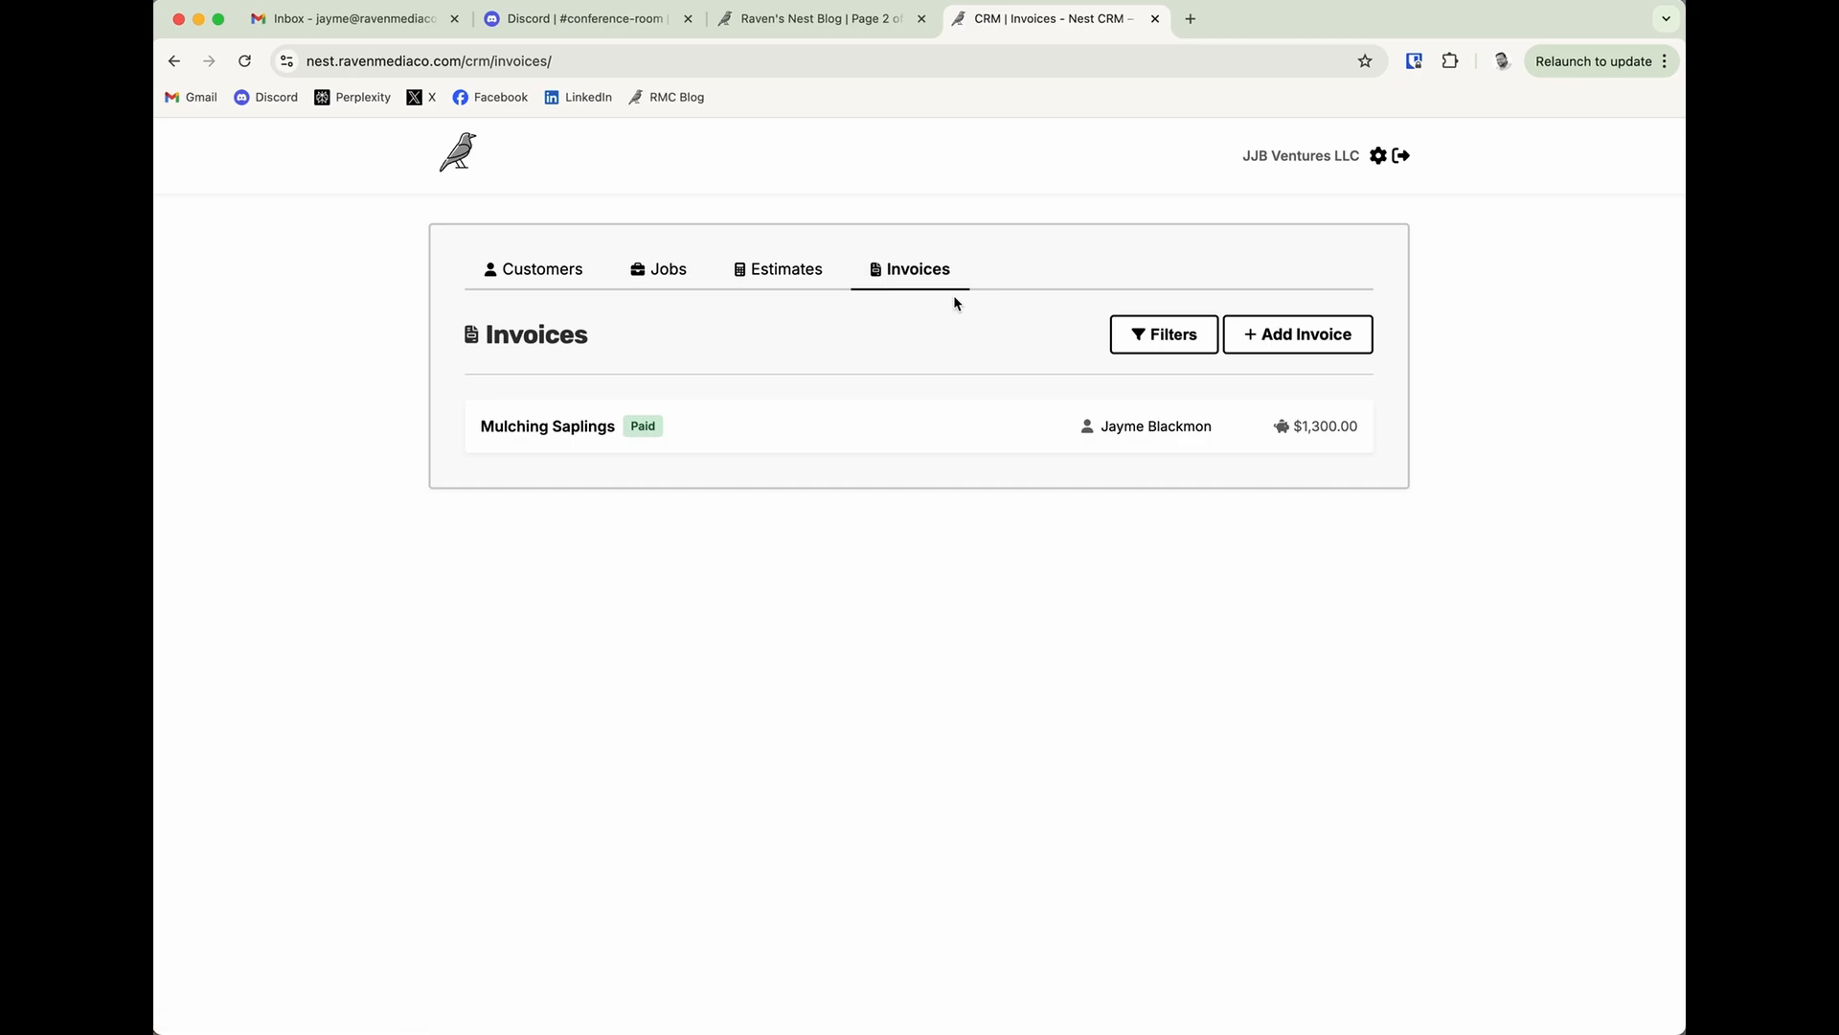
{"action": "left_click", "coordinate": [1164, 334]}
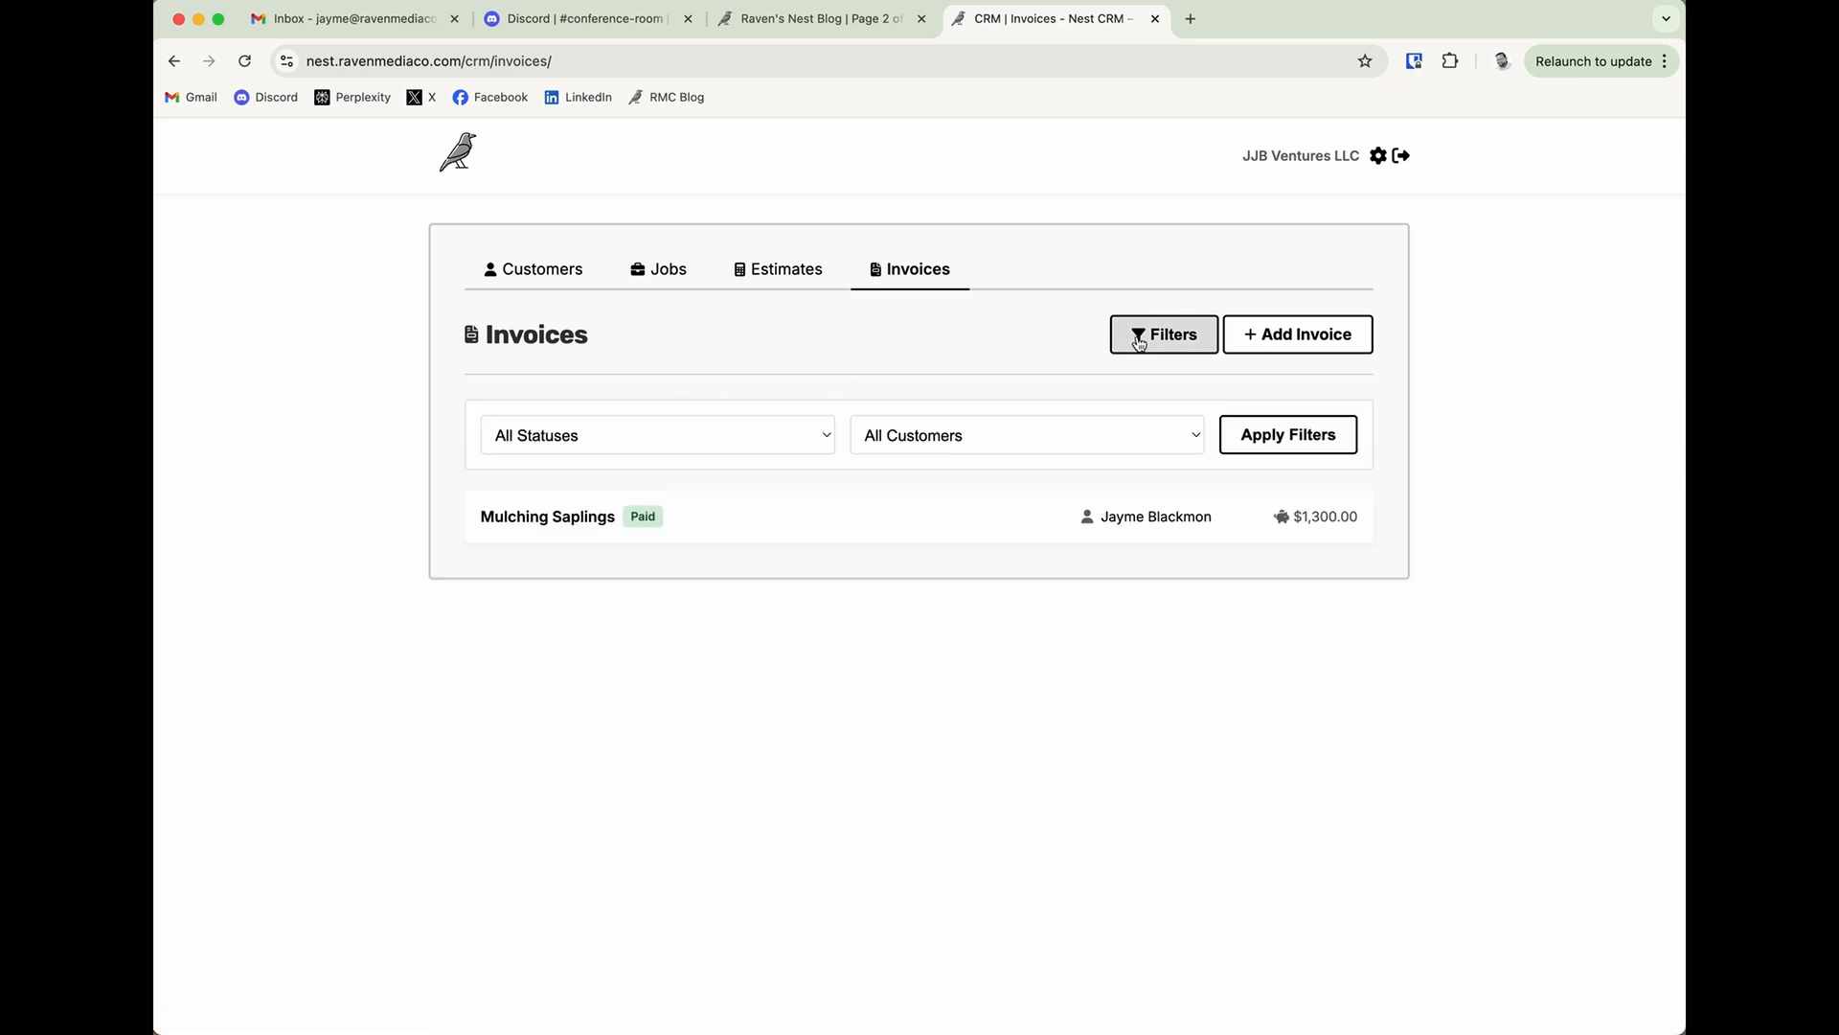
{"action": "left_click", "coordinate": [694, 446]}
{"action": "left_click", "coordinate": [900, 438]}
{"action": "left_click", "coordinate": [902, 439]}
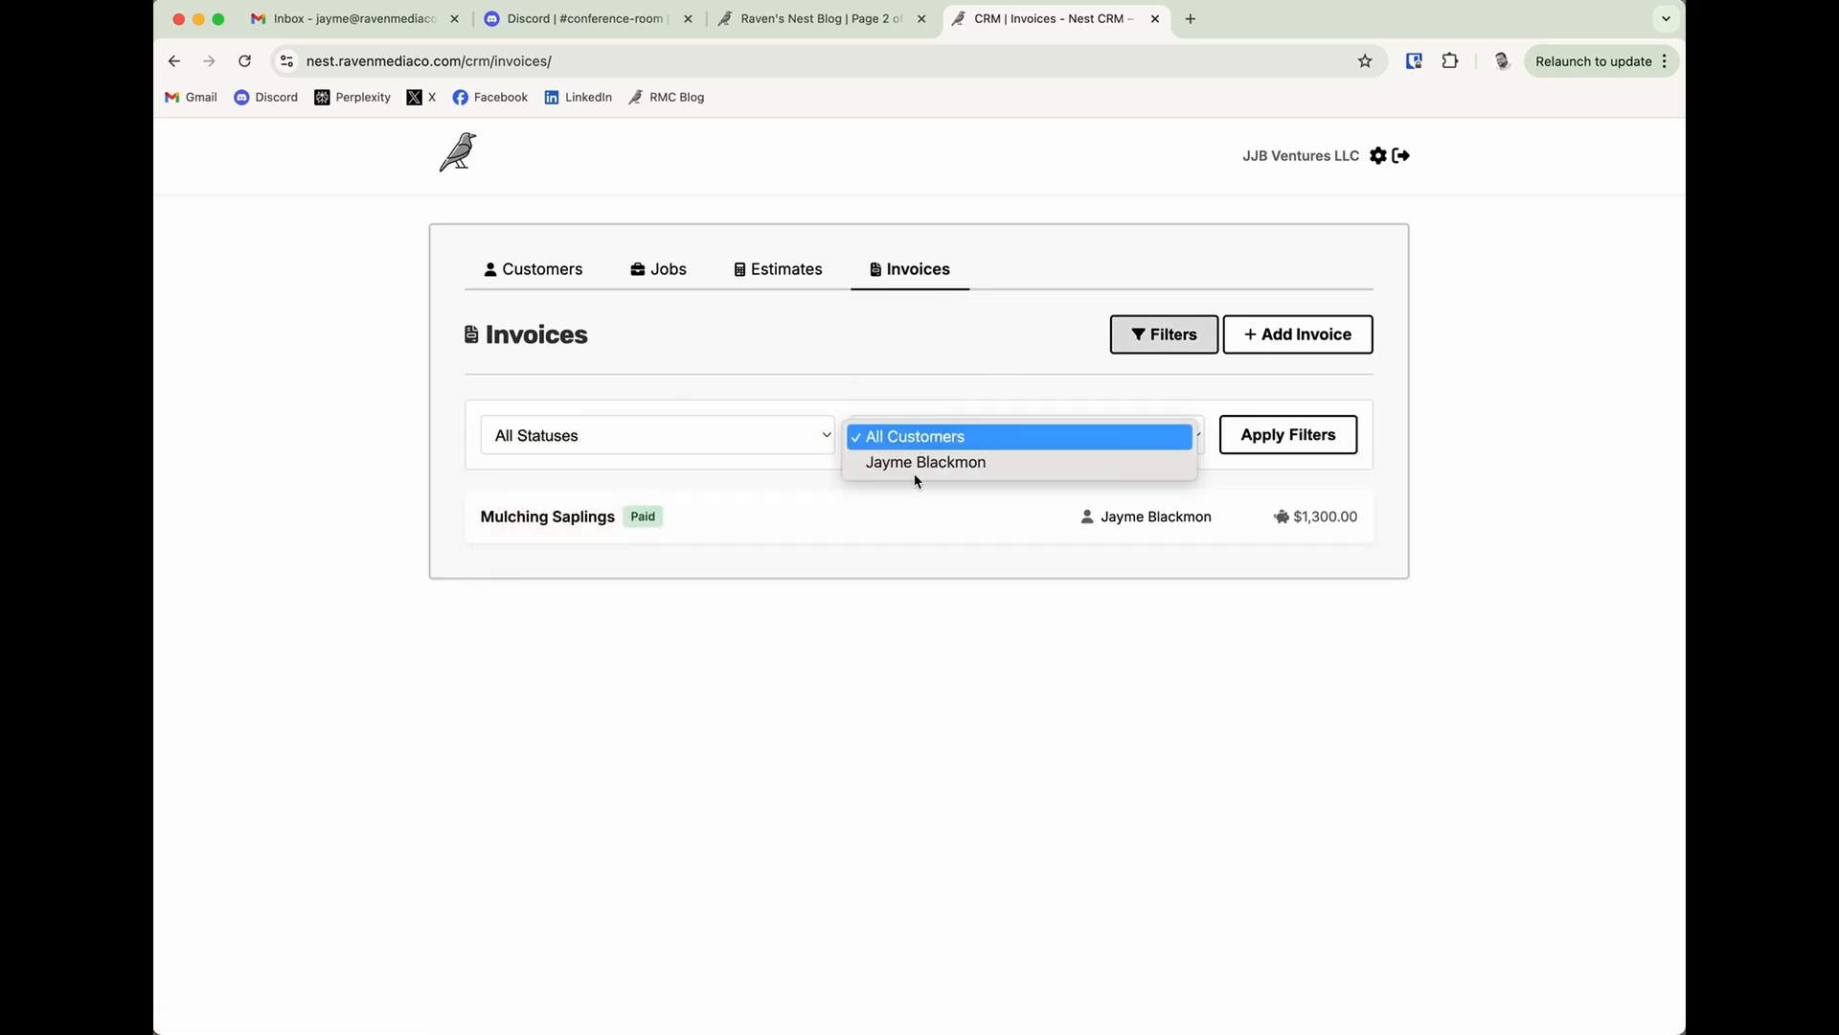
{"action": "left_click", "coordinate": [802, 273]}
Show the filters of the estimates and jobs lists, examine their options, and return to the customers list.
{"action": "left_click", "coordinate": [802, 273]}
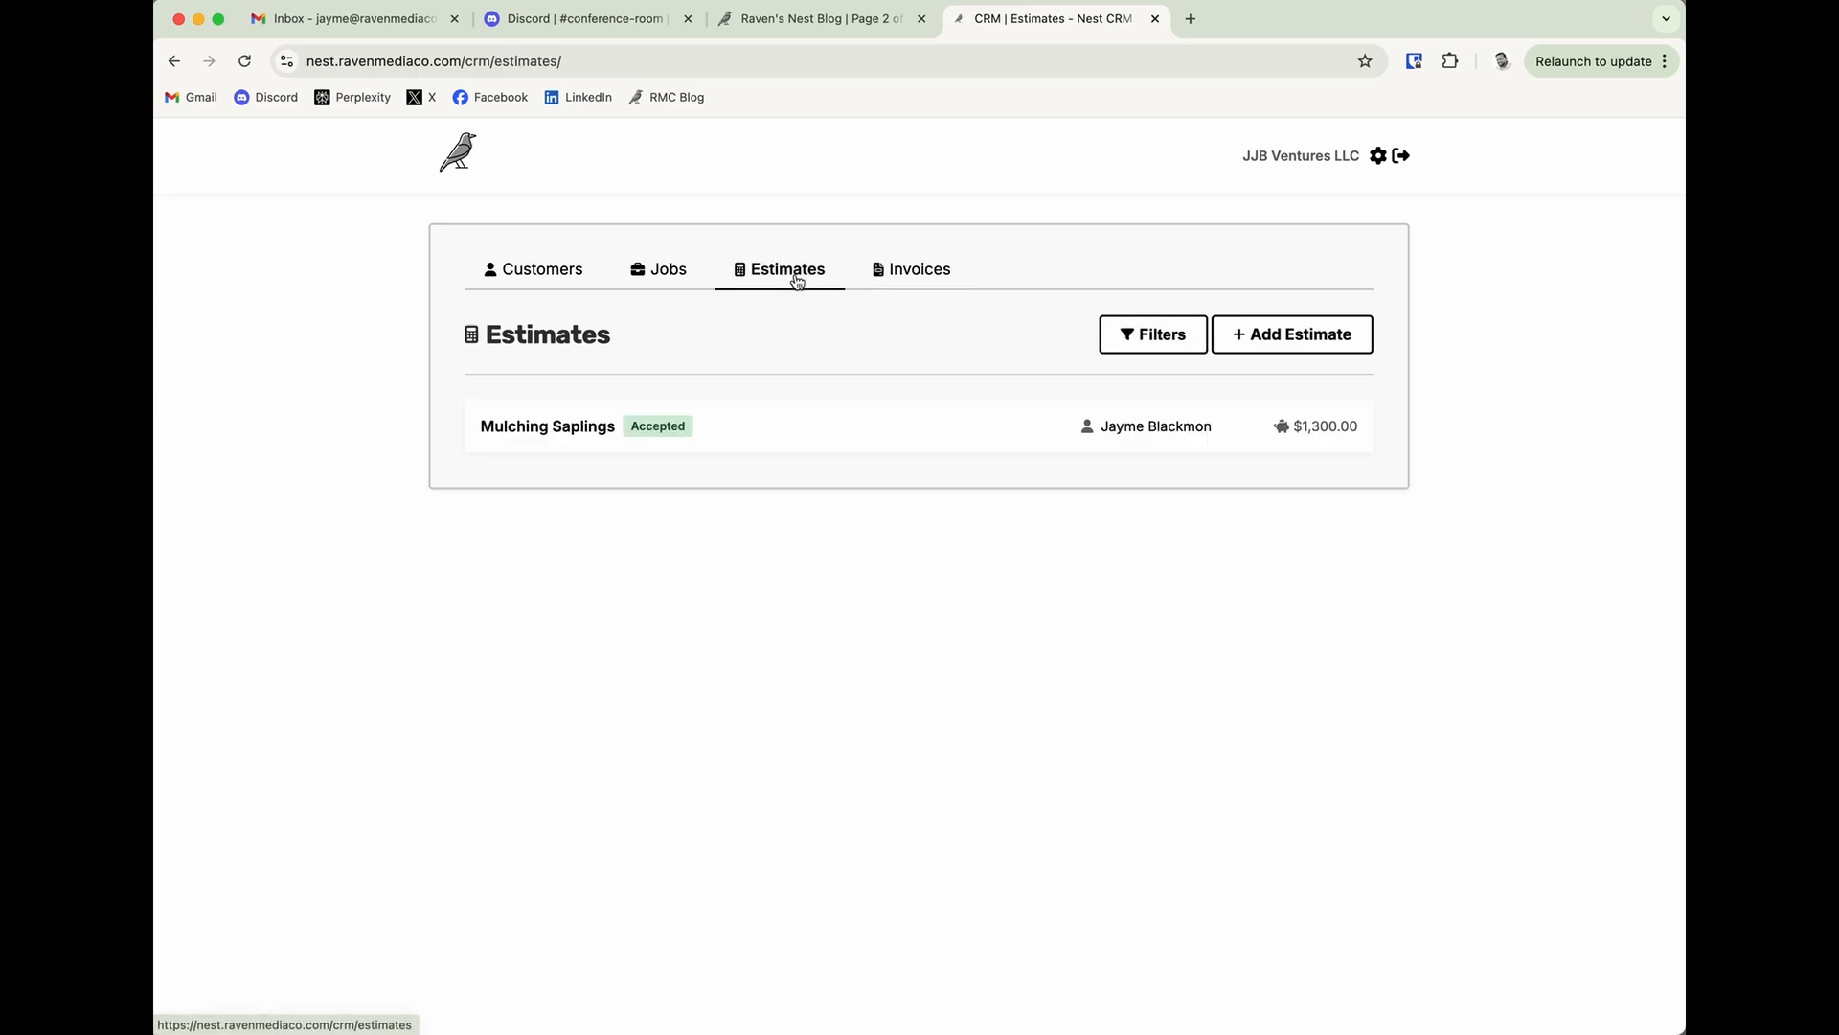
{"action": "left_click", "coordinate": [1120, 326]}
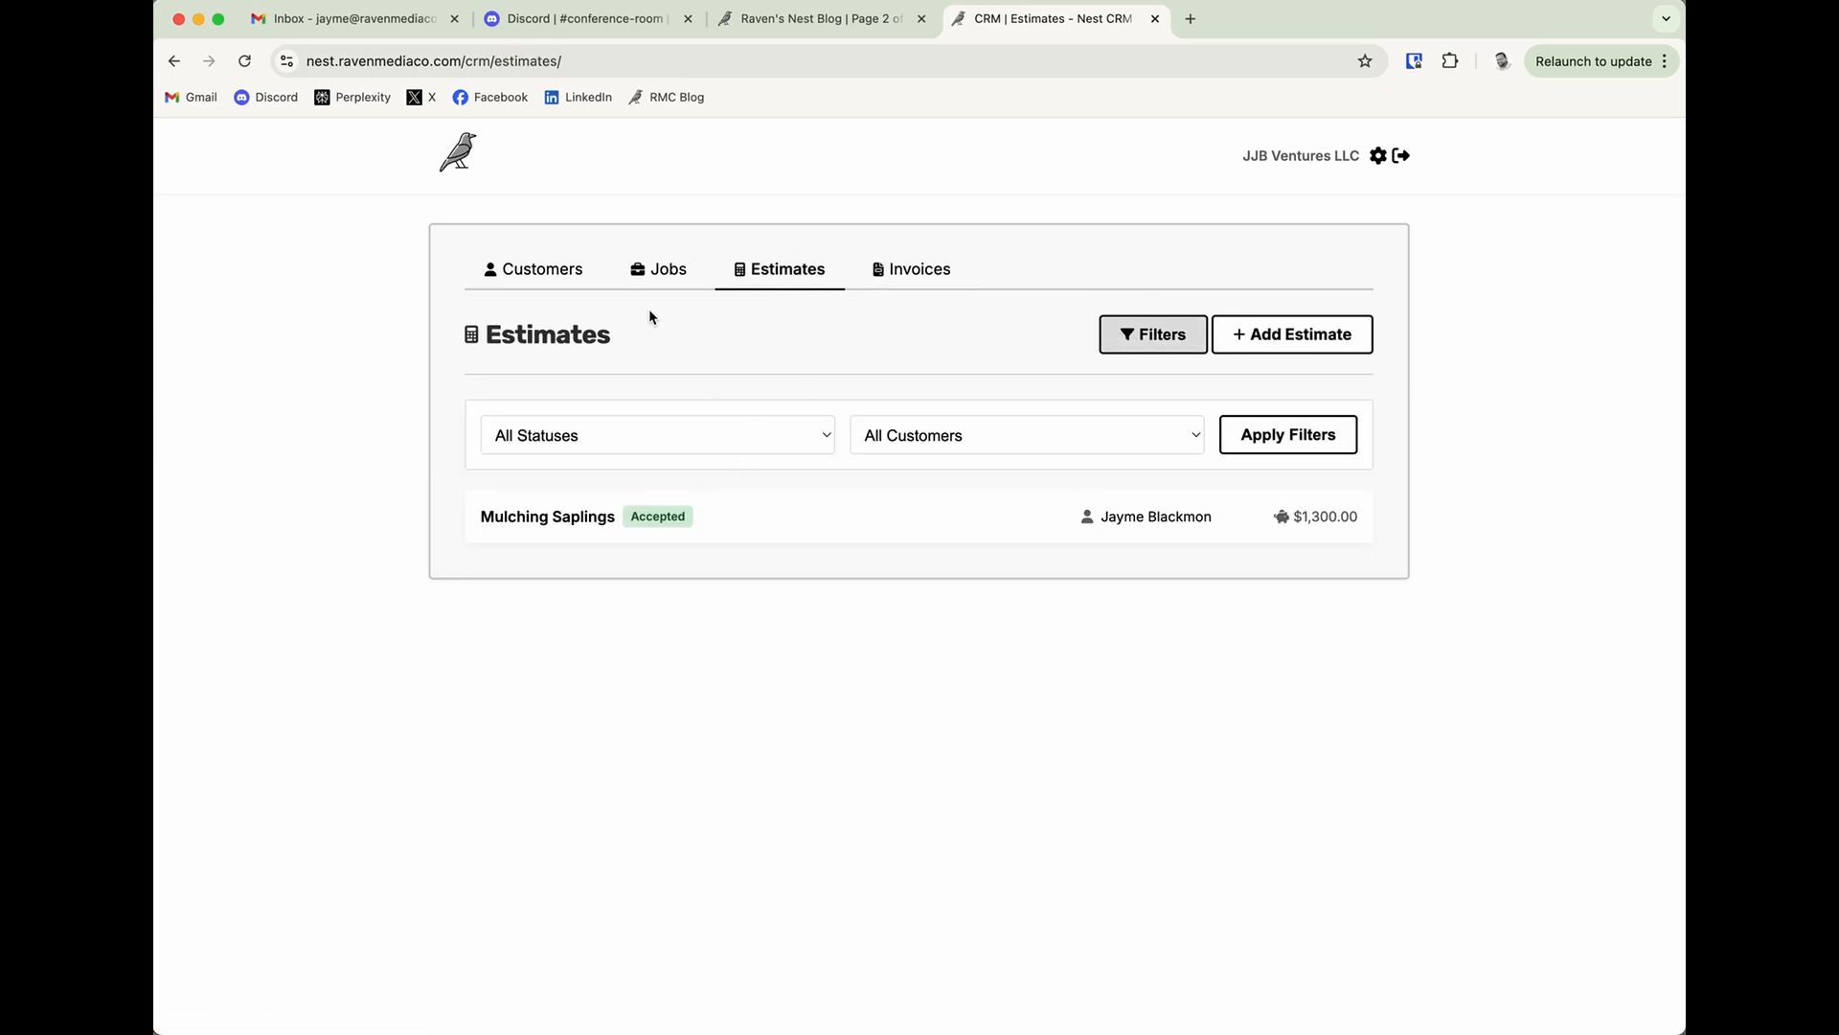
{"action": "left_click", "coordinate": [658, 286]}
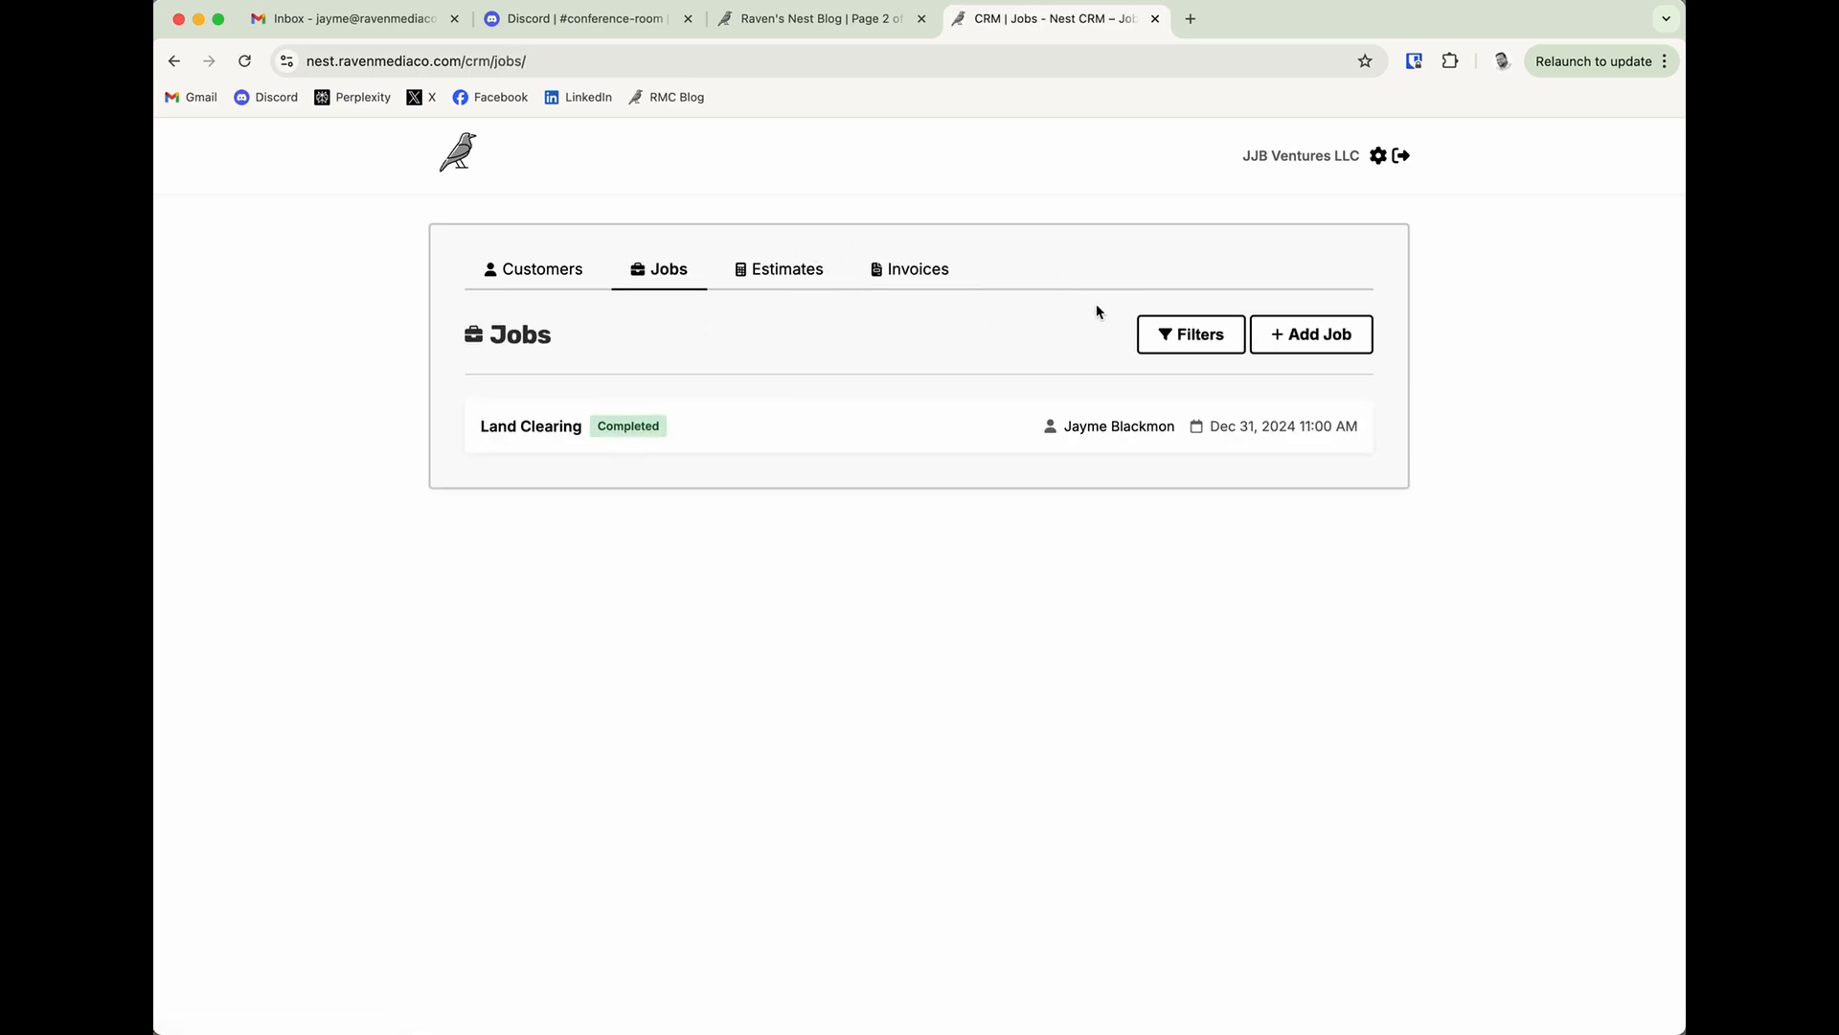
{"action": "left_click", "coordinate": [1190, 334]}
{"action": "left_click", "coordinate": [769, 441]}
{"action": "left_click", "coordinate": [969, 435]}
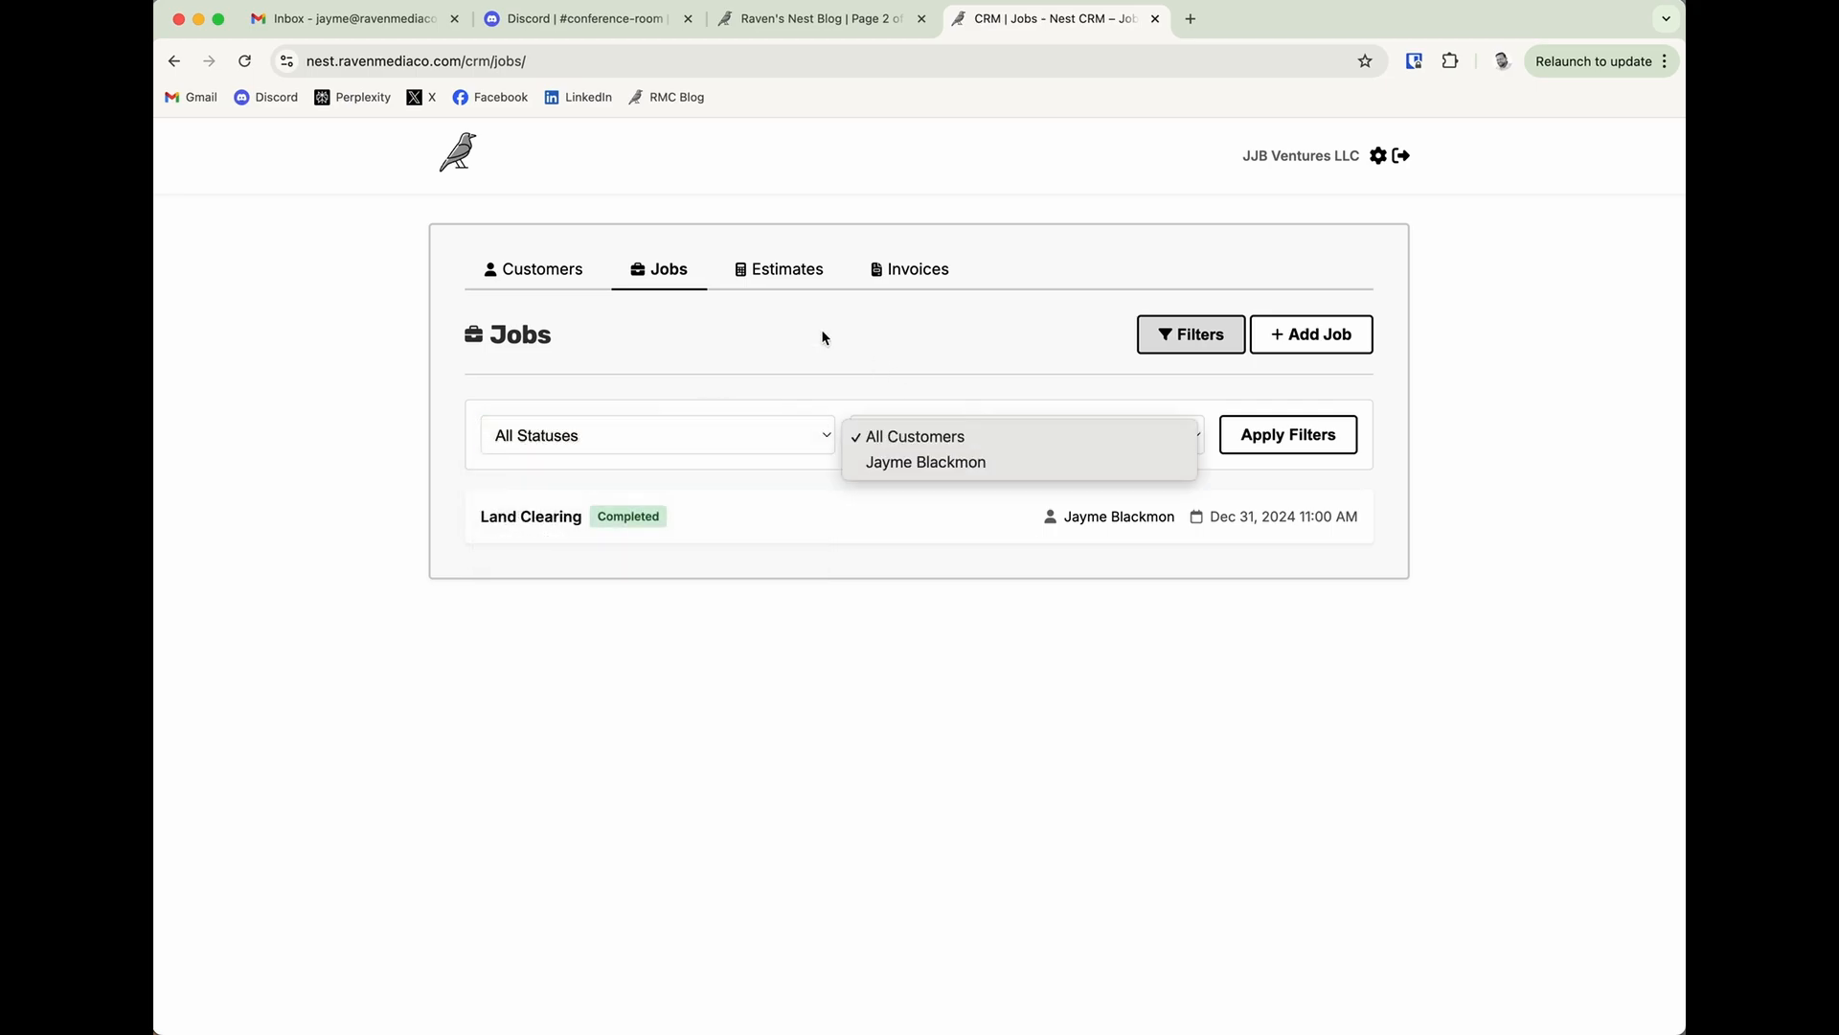
{"action": "left_click", "coordinate": [634, 287]}
{"action": "left_click", "coordinate": [575, 280]}
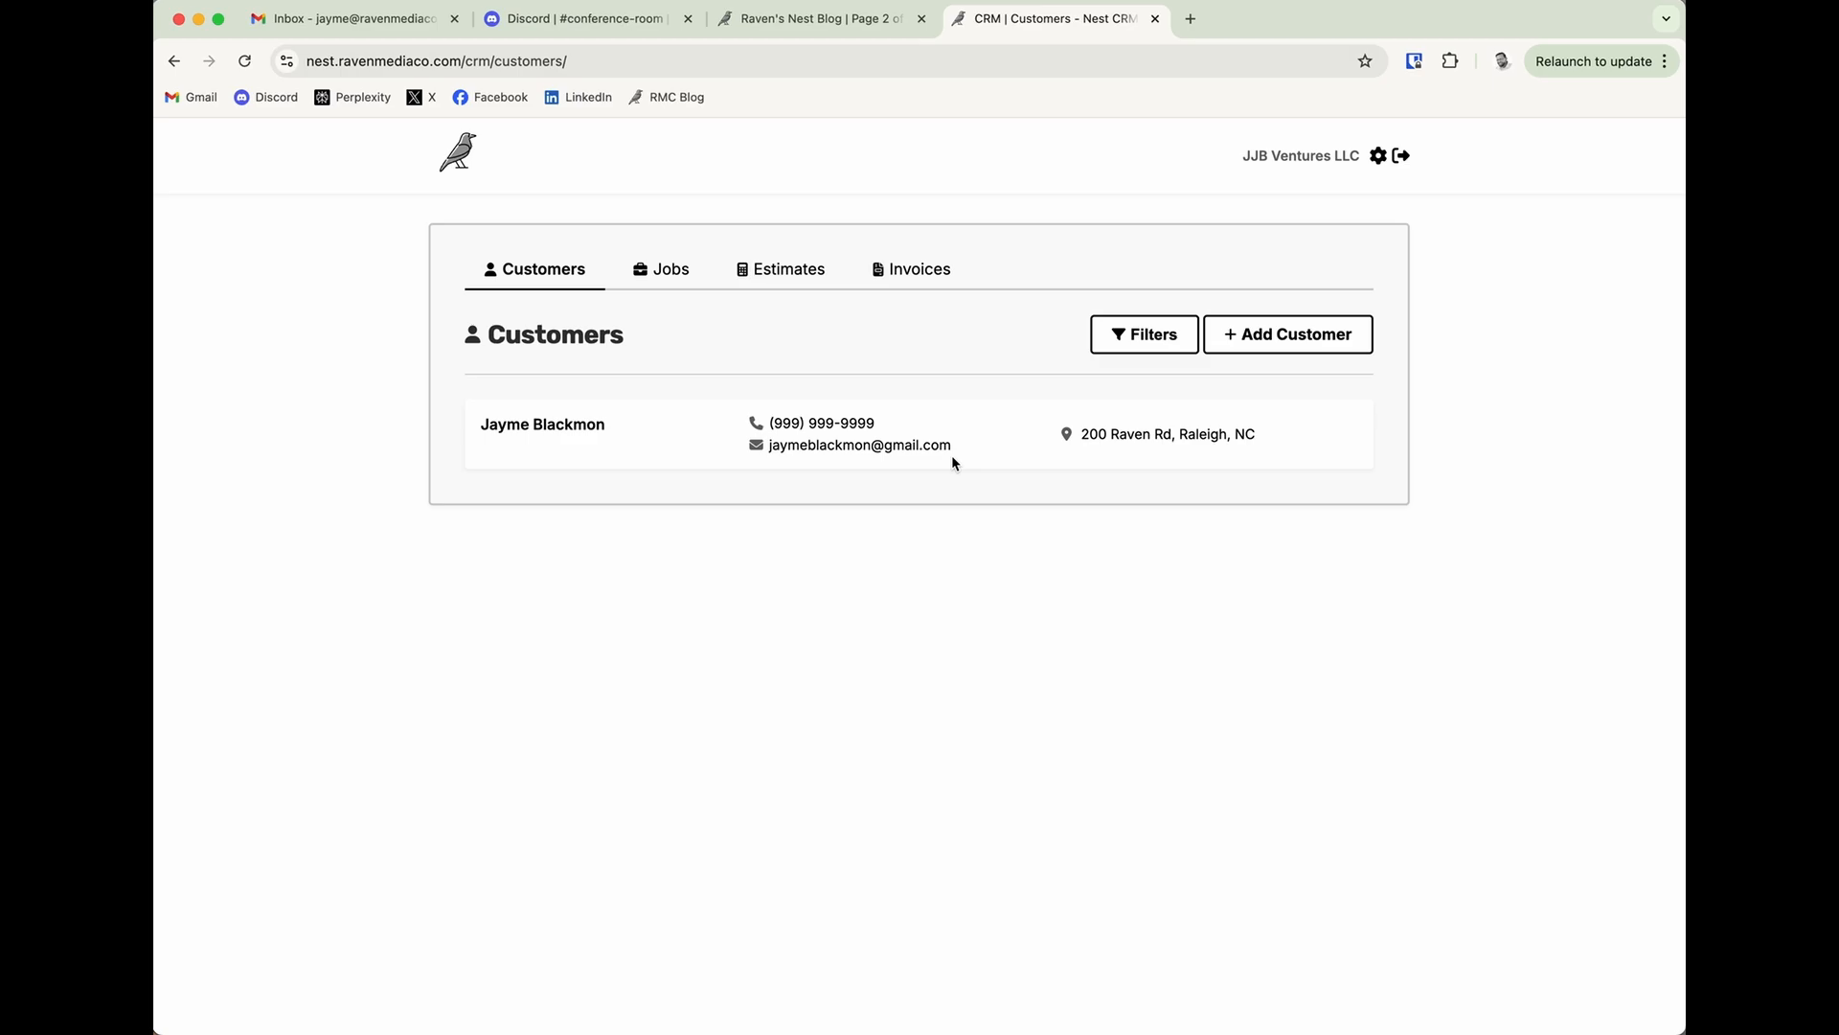
Open the account settings and select the Premium Plan - Monthly option under Plan Status.
{"action": "left_click", "coordinate": [1378, 158]}
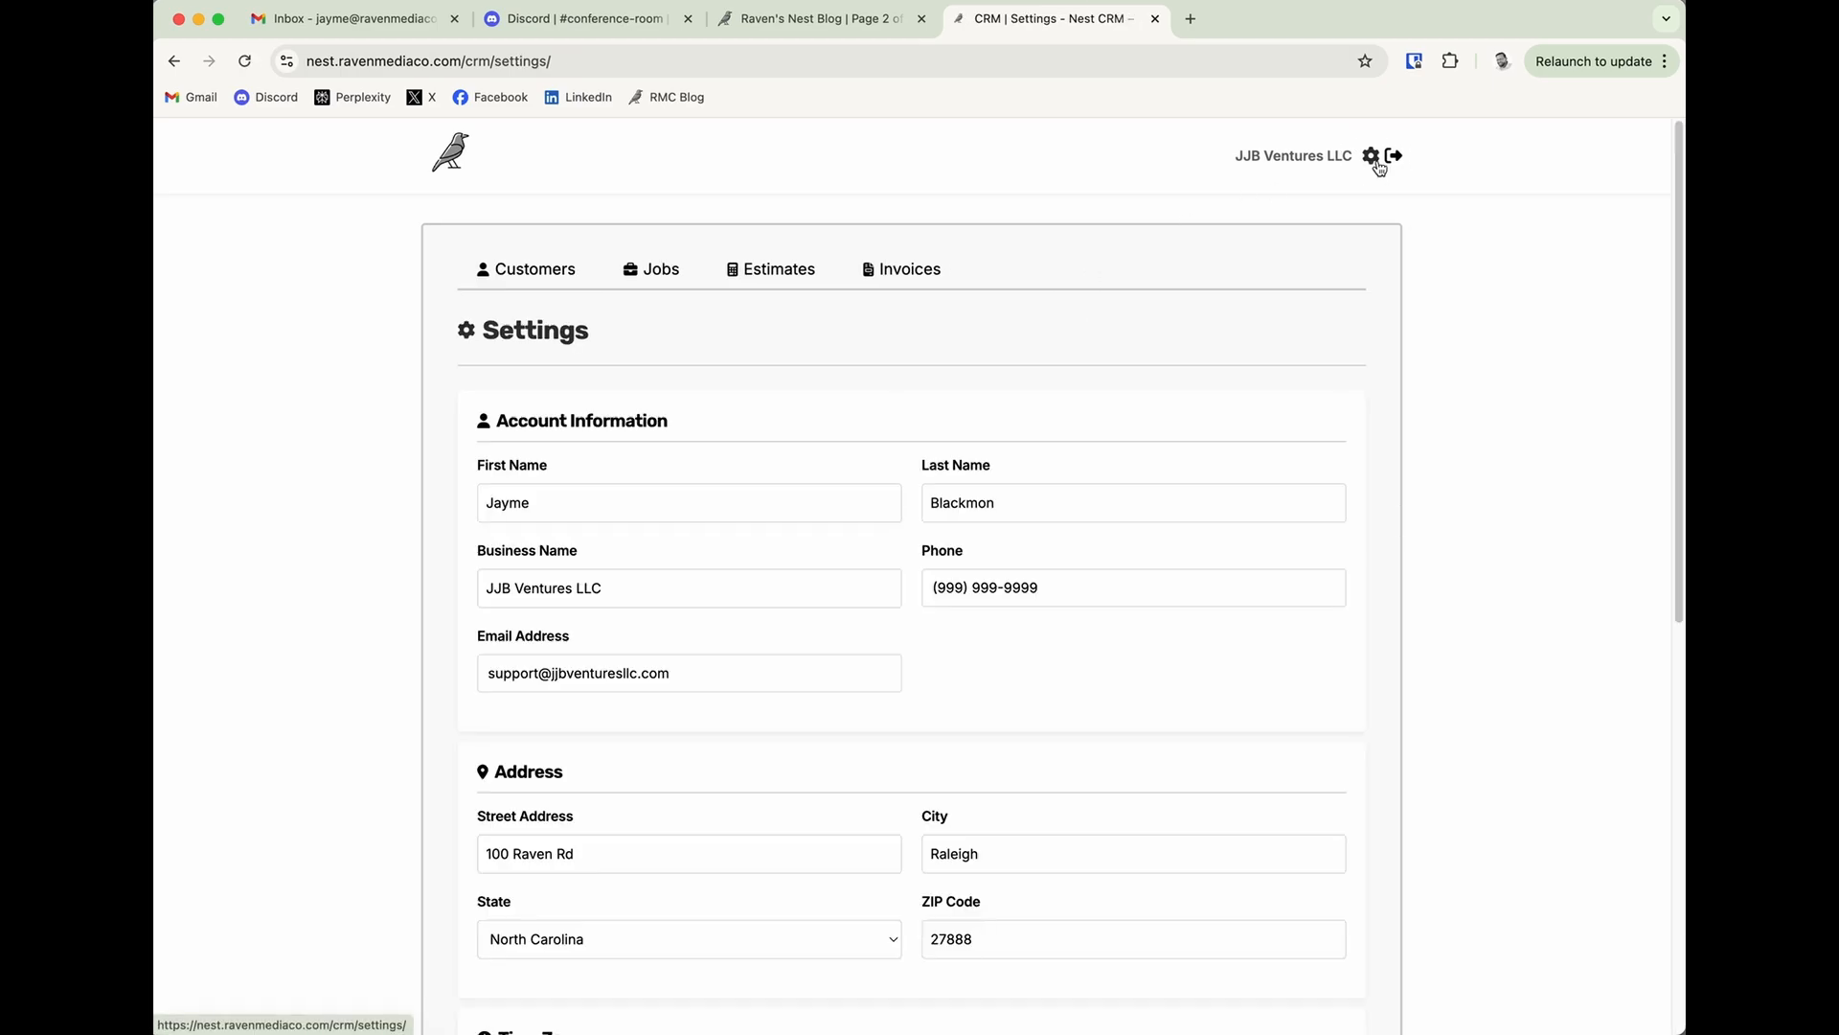
{"action": "scroll", "coordinate": [948, 657], "scroll_direction": "down", "scroll_amount": 8}
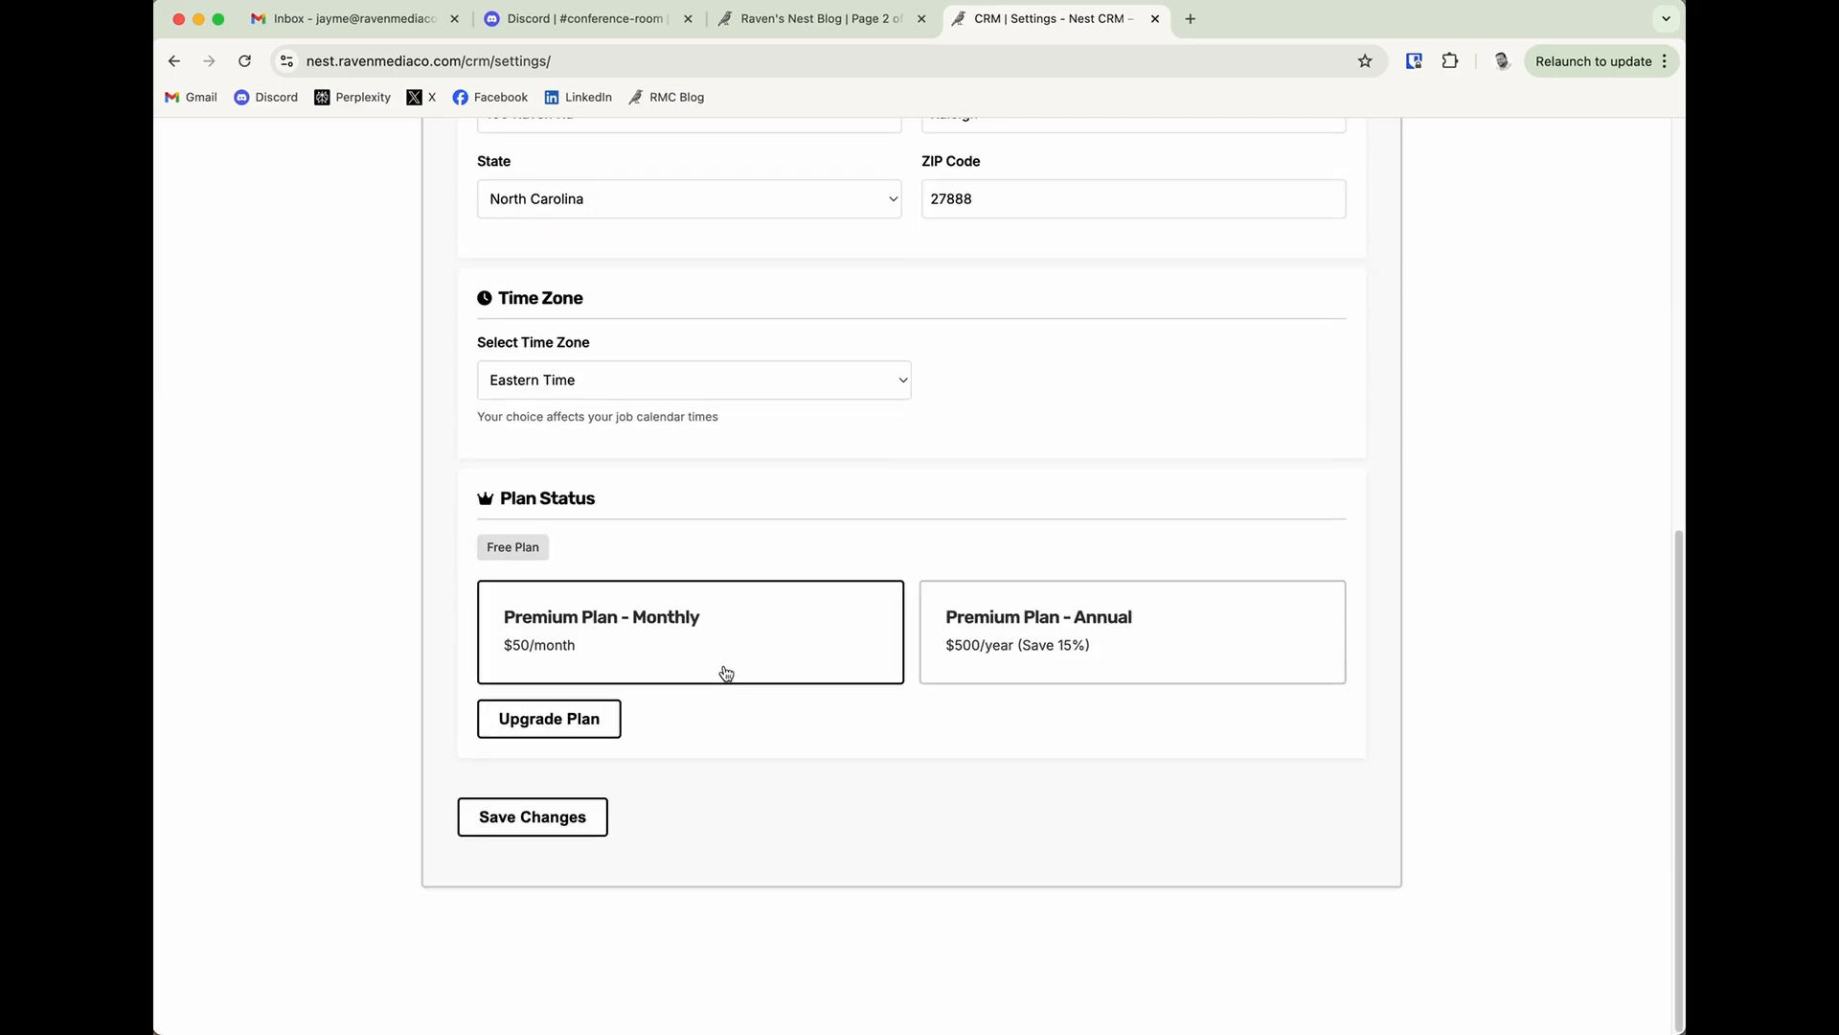
{"action": "left_click", "coordinate": [728, 670]}
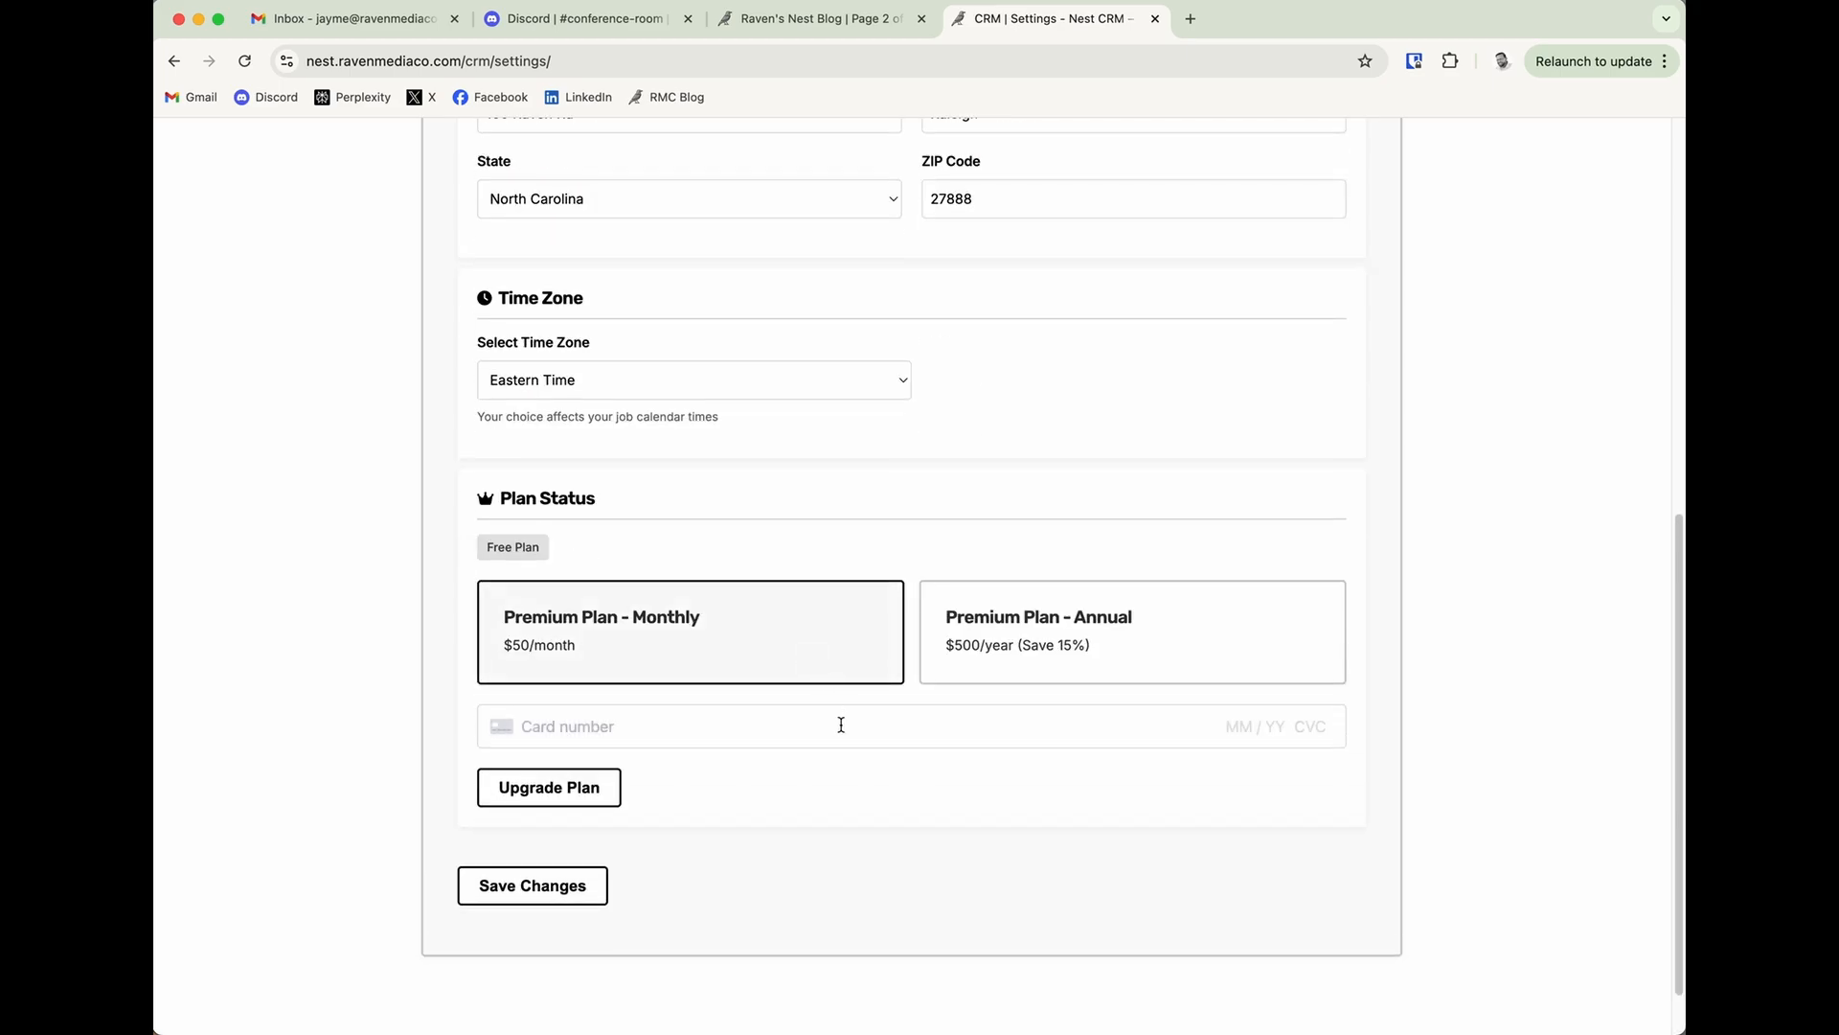
Fill in the payment card's number, expiry date, security code and ZIP code, and upgrade the plan.
{"action": "left_click", "coordinate": [660, 734]}
{"action": "left_click", "coordinate": [684, 772]}
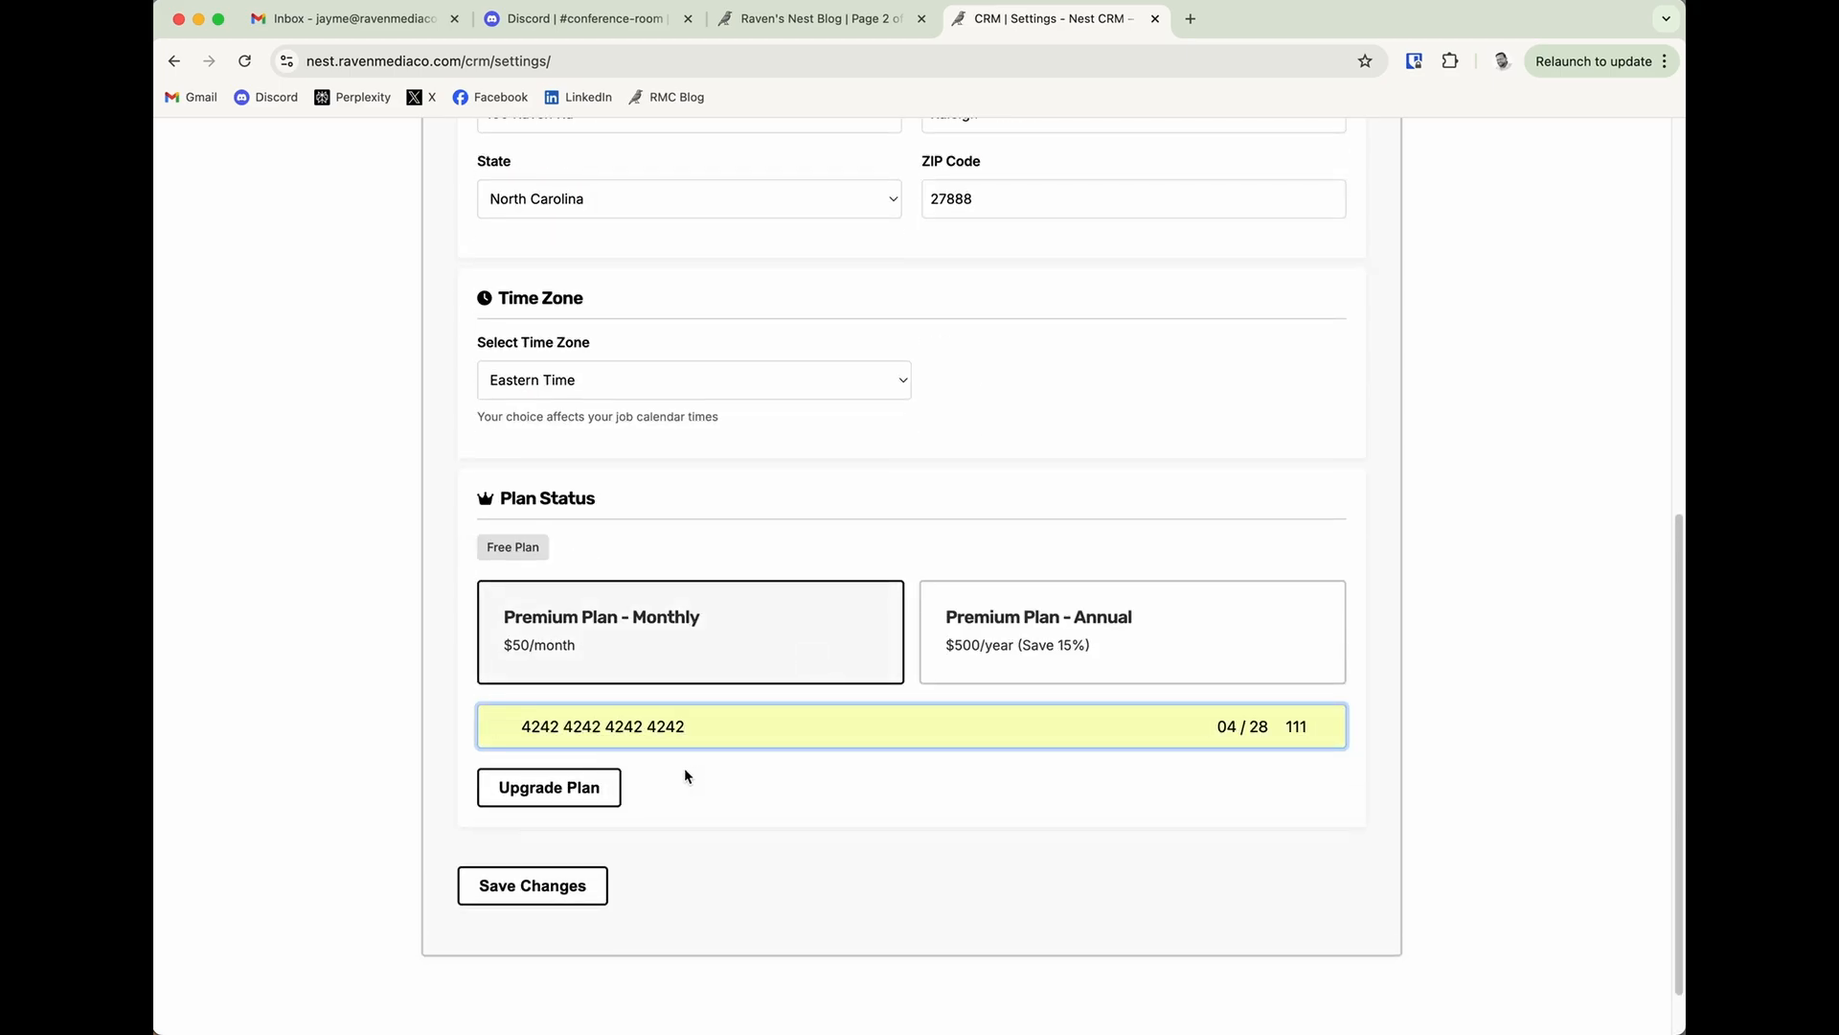
{"action": "type", "text": "111 11111"}
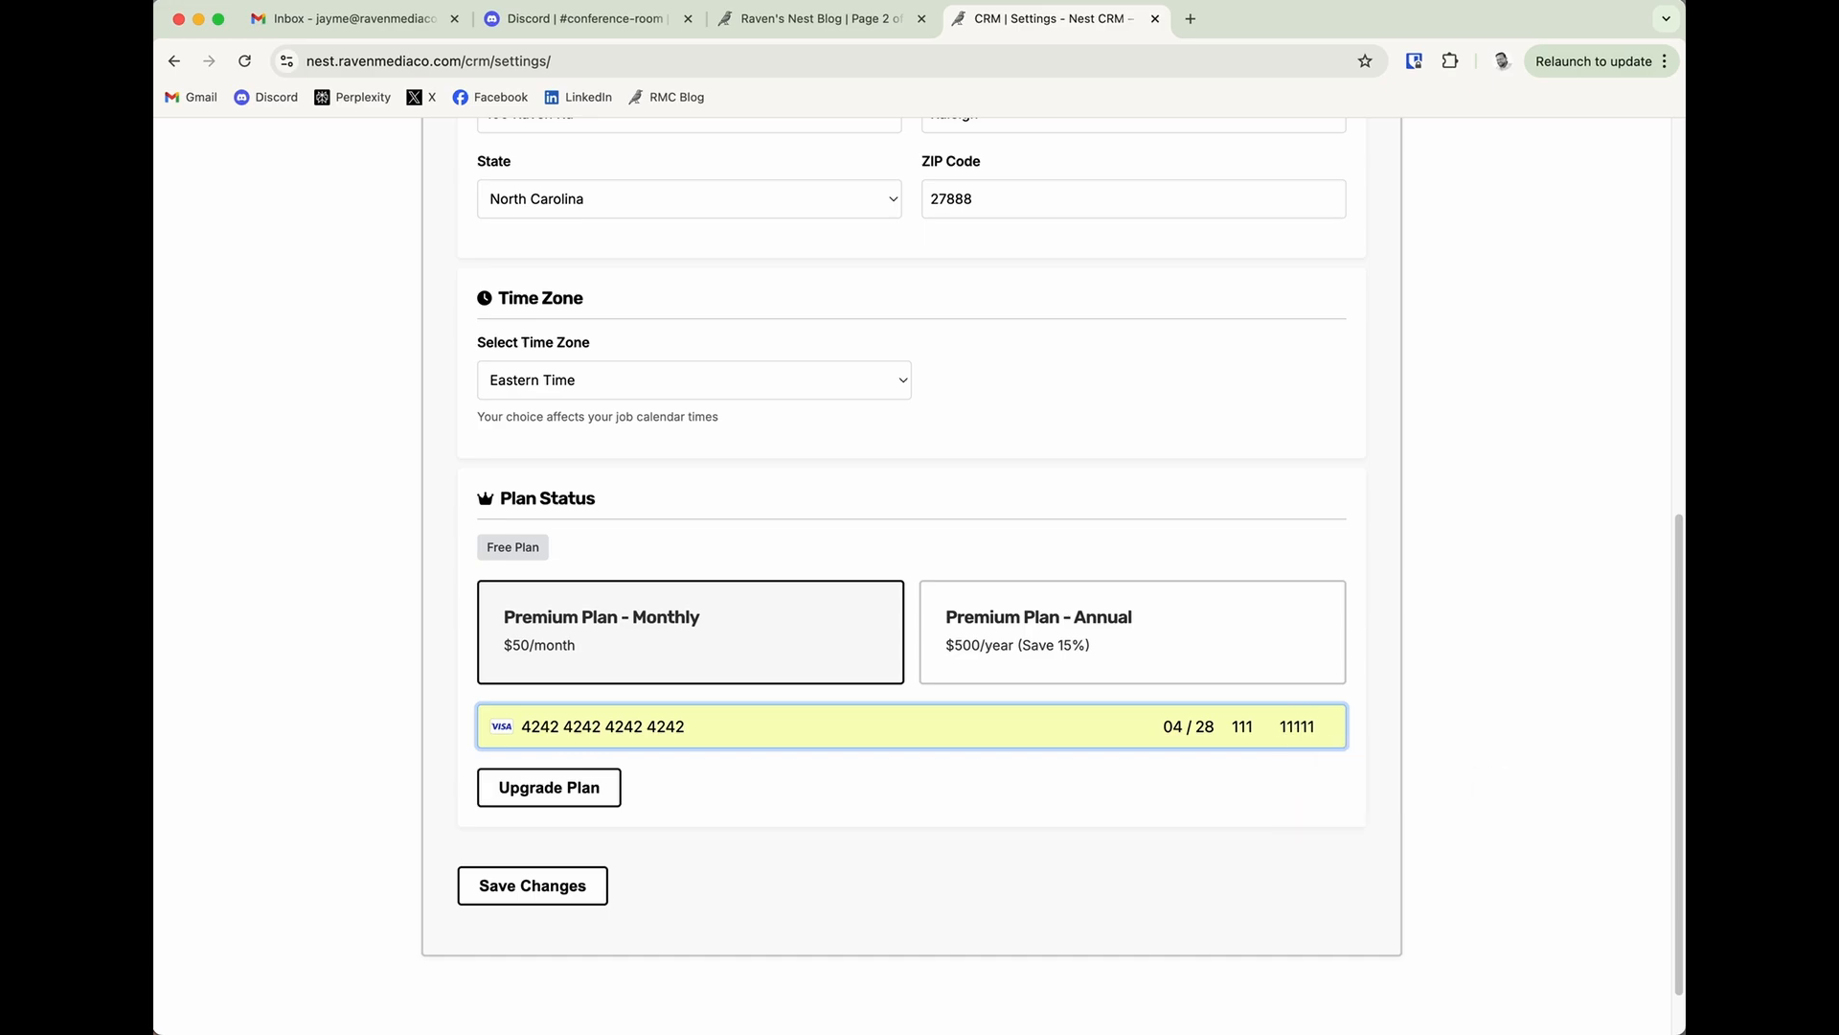
{"action": "left_click", "coordinate": [1163, 792]}
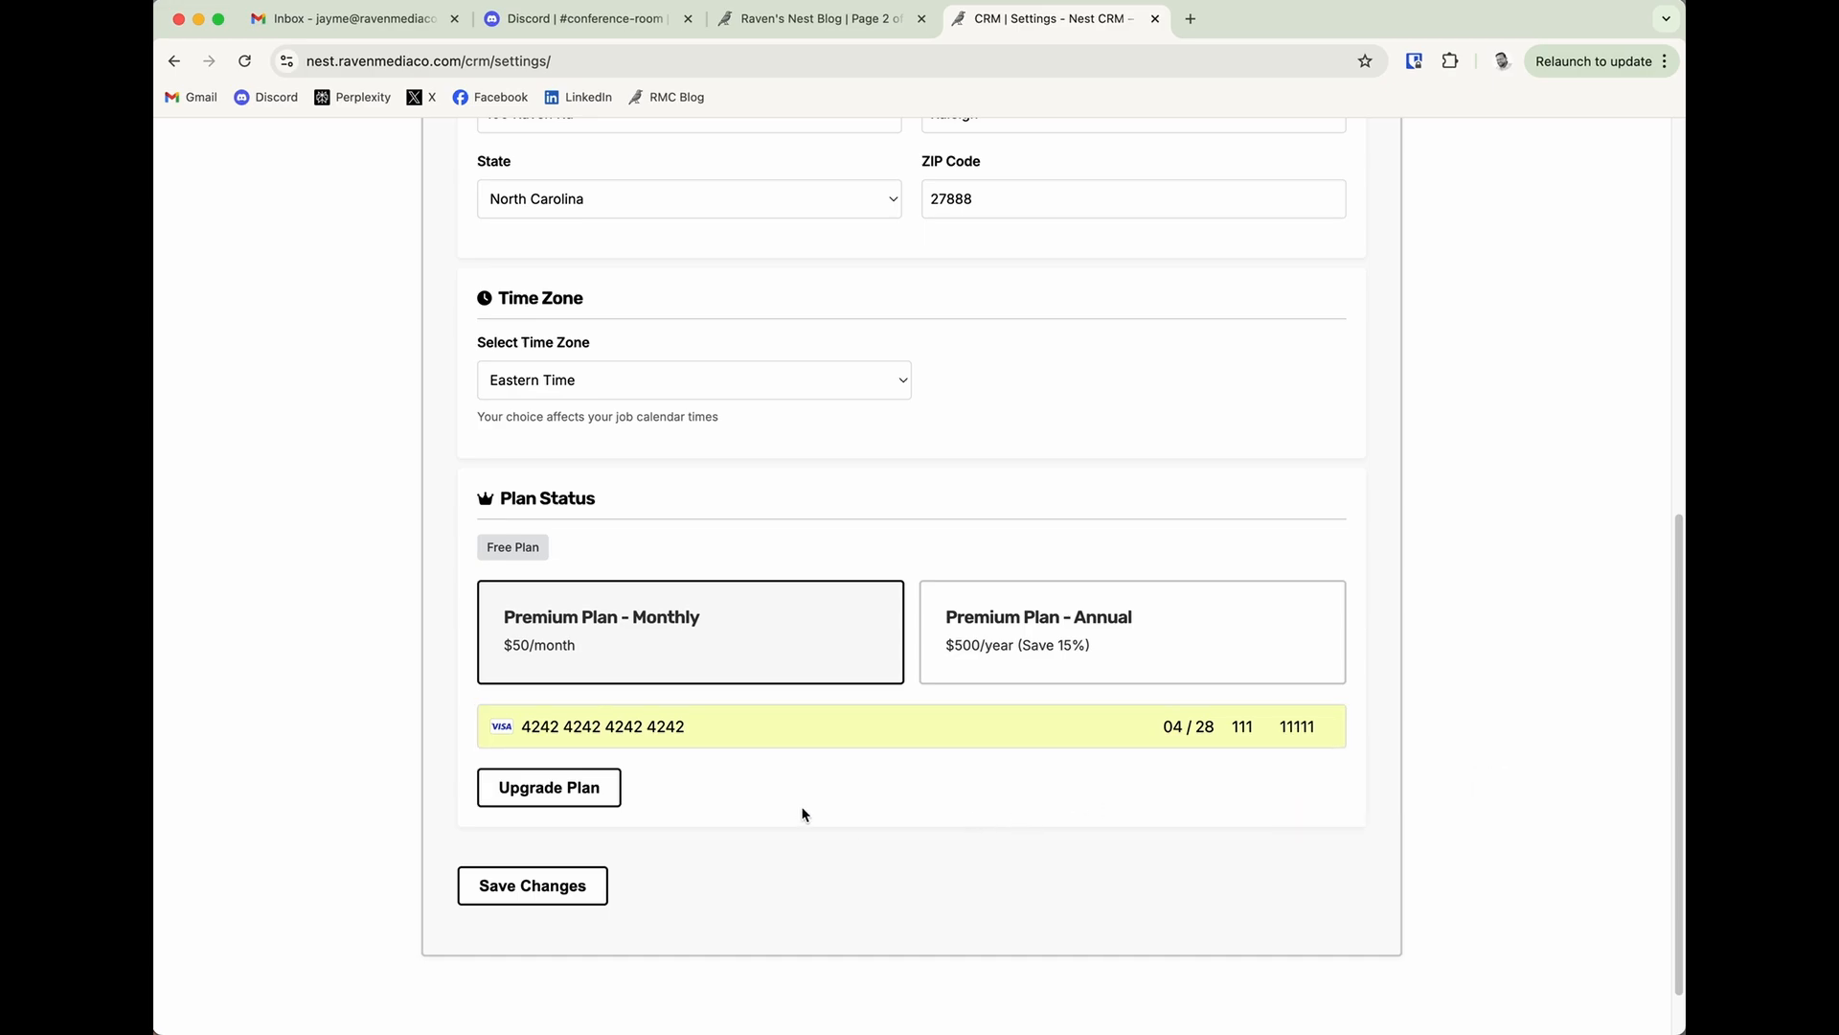
{"action": "scroll", "coordinate": [767, 842], "scroll_direction": "down", "scroll_amount": 1}
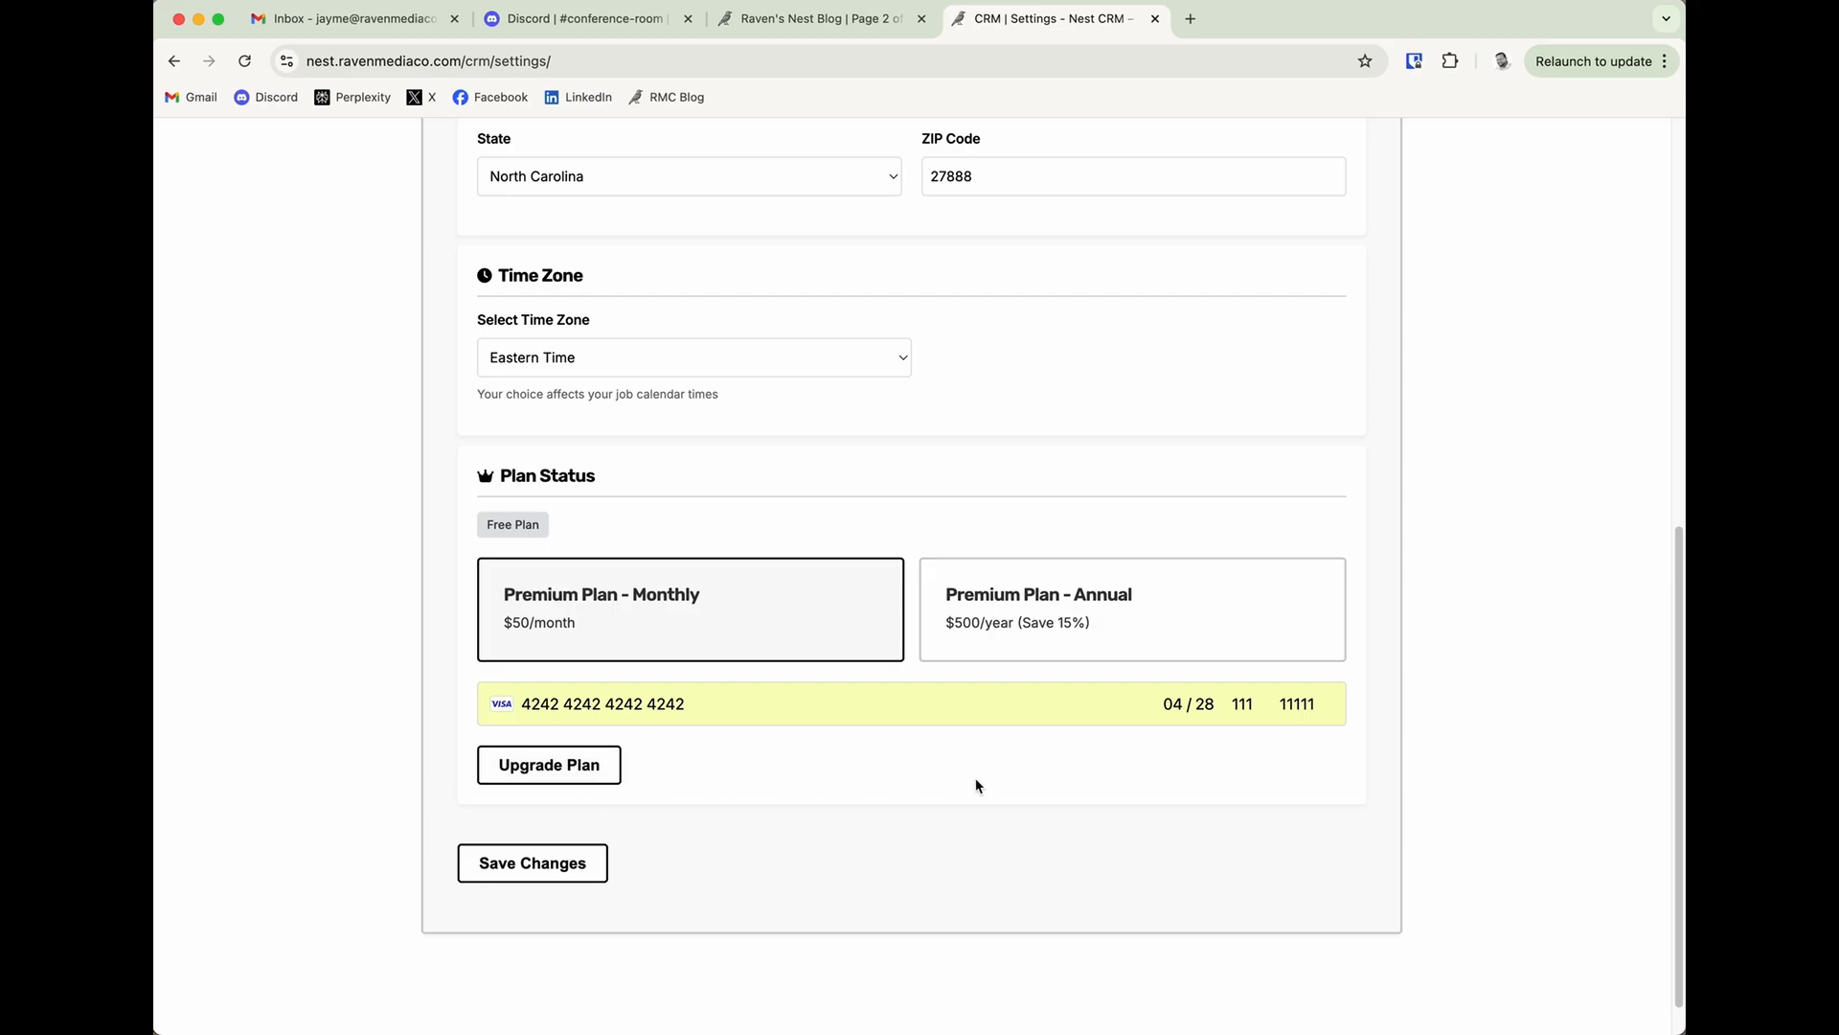
{"action": "scroll", "coordinate": [977, 785], "scroll_direction": "up", "scroll_amount": 7}
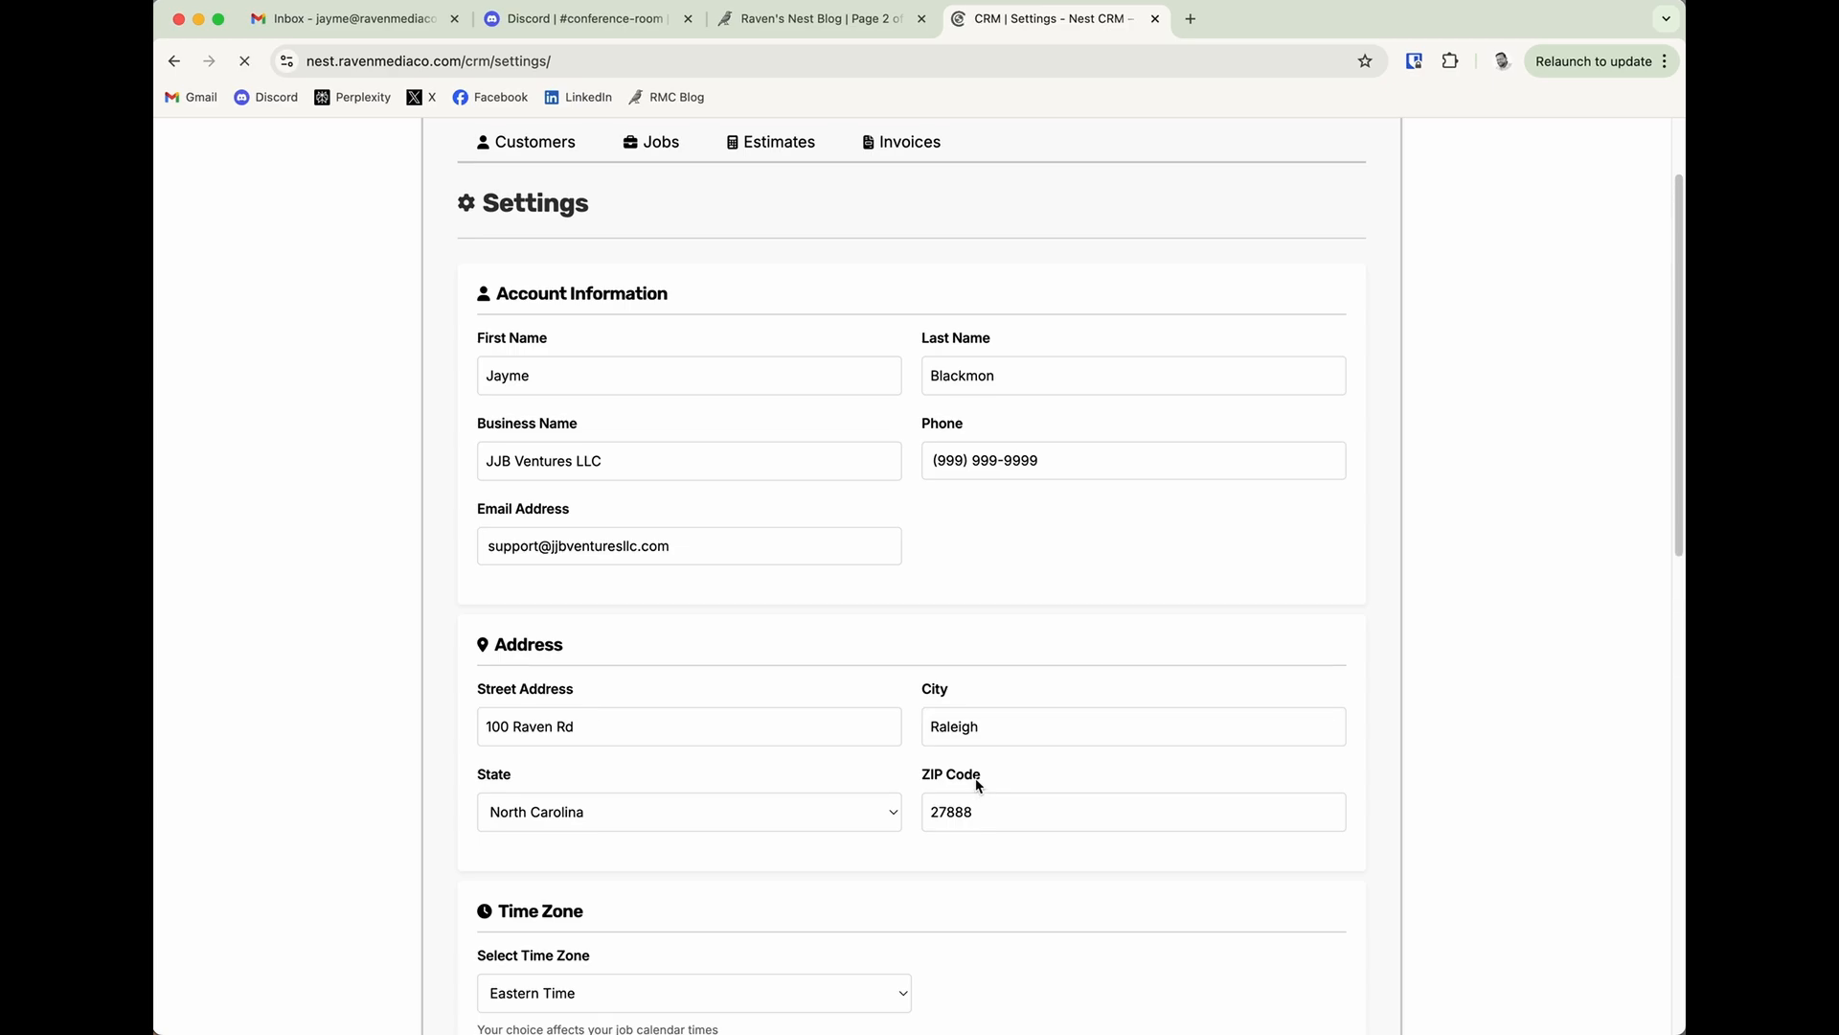
Review the plan status, the subscription renewal note and the card field under Payment Method.
{"action": "scroll", "coordinate": [976, 788], "scroll_direction": "down", "scroll_amount": 10}
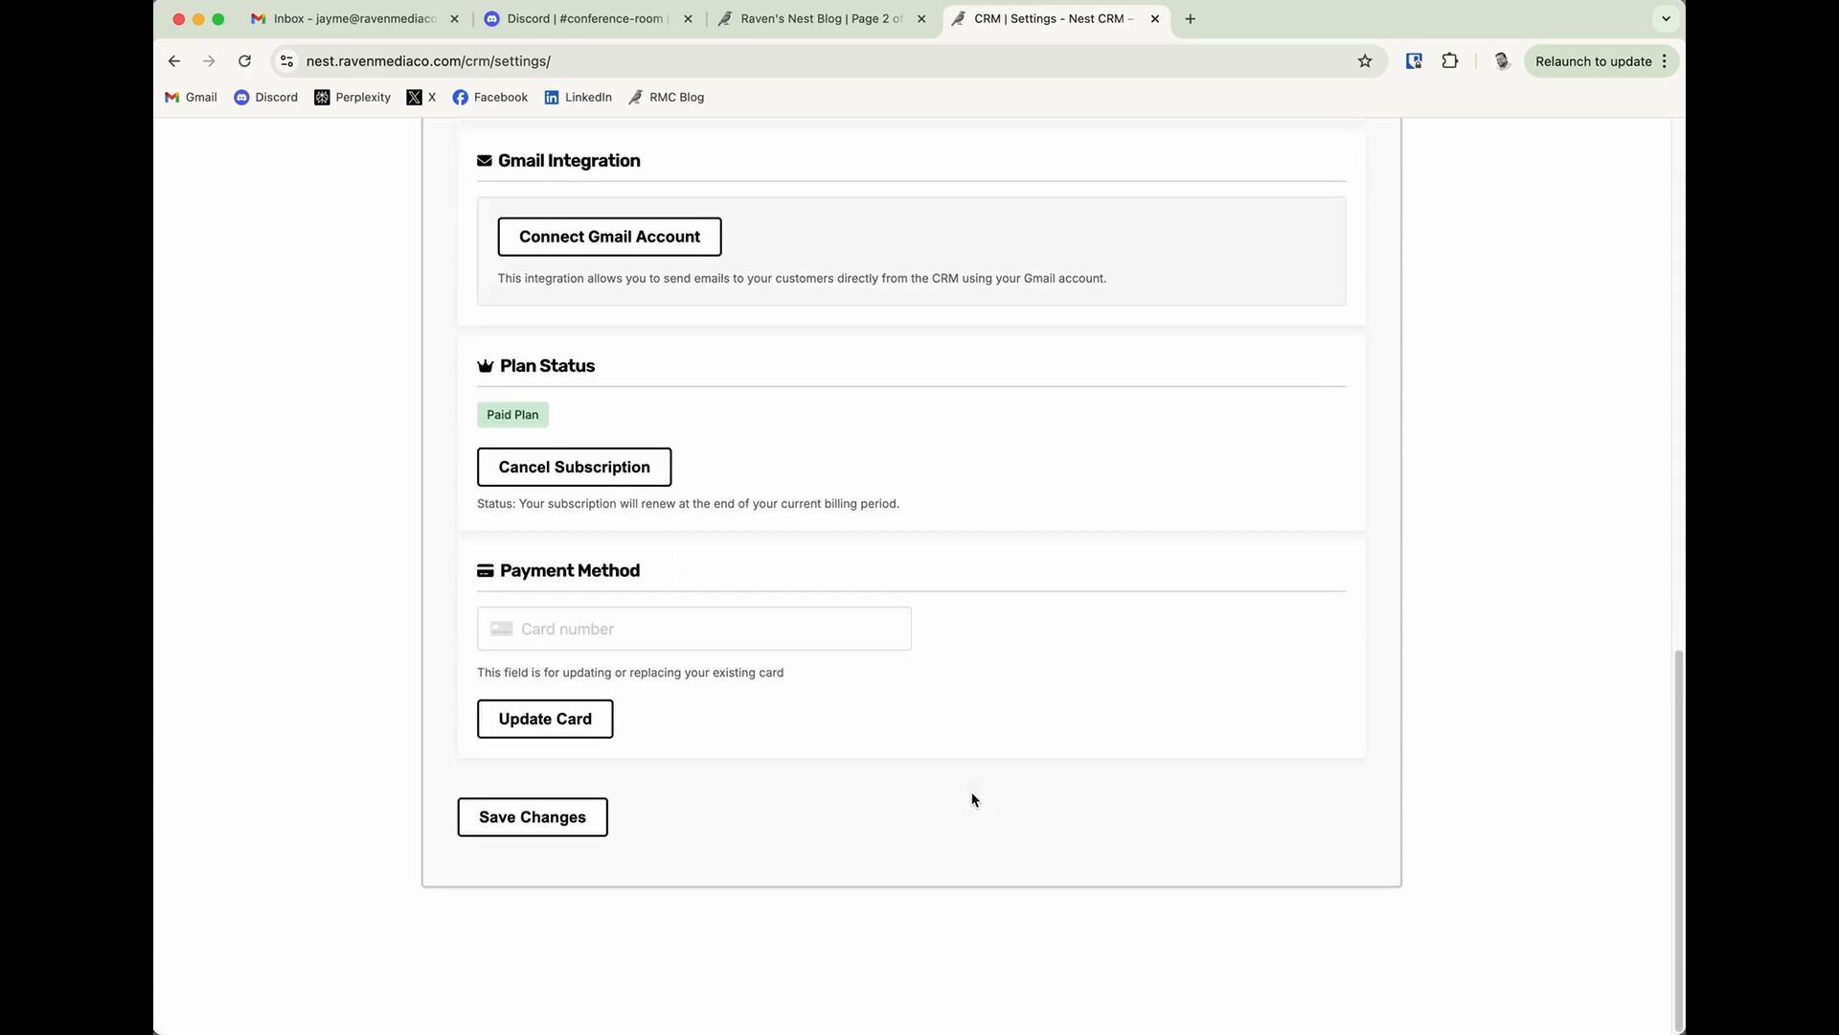
{"action": "double_click", "coordinate": [517, 414]}
{"action": "triple_click", "coordinate": [516, 415]}
{"action": "left_click", "coordinate": [527, 414]}
{"action": "left_click_drag", "start_coordinate": [520, 504], "coordinate": [901, 505]}
{"action": "left_click", "coordinate": [911, 508]}
{"action": "left_click", "coordinate": [622, 632]}
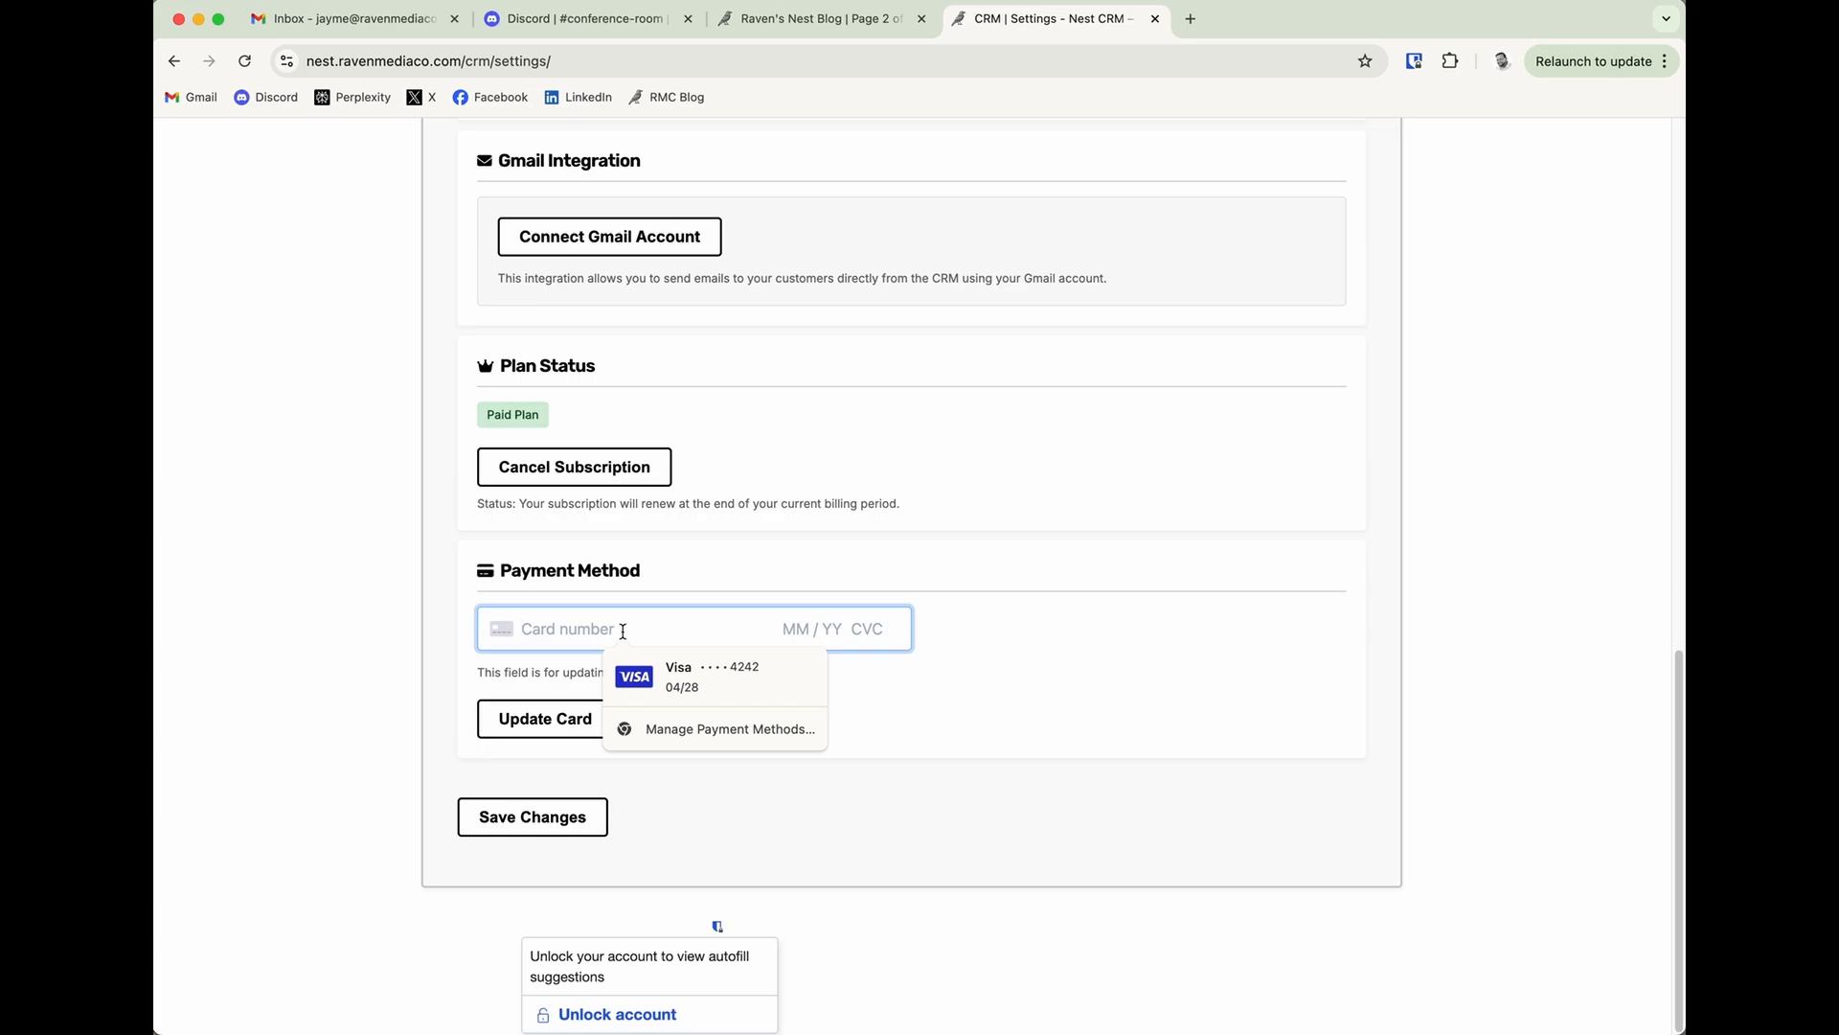
{"action": "left_click", "coordinate": [1061, 627]}
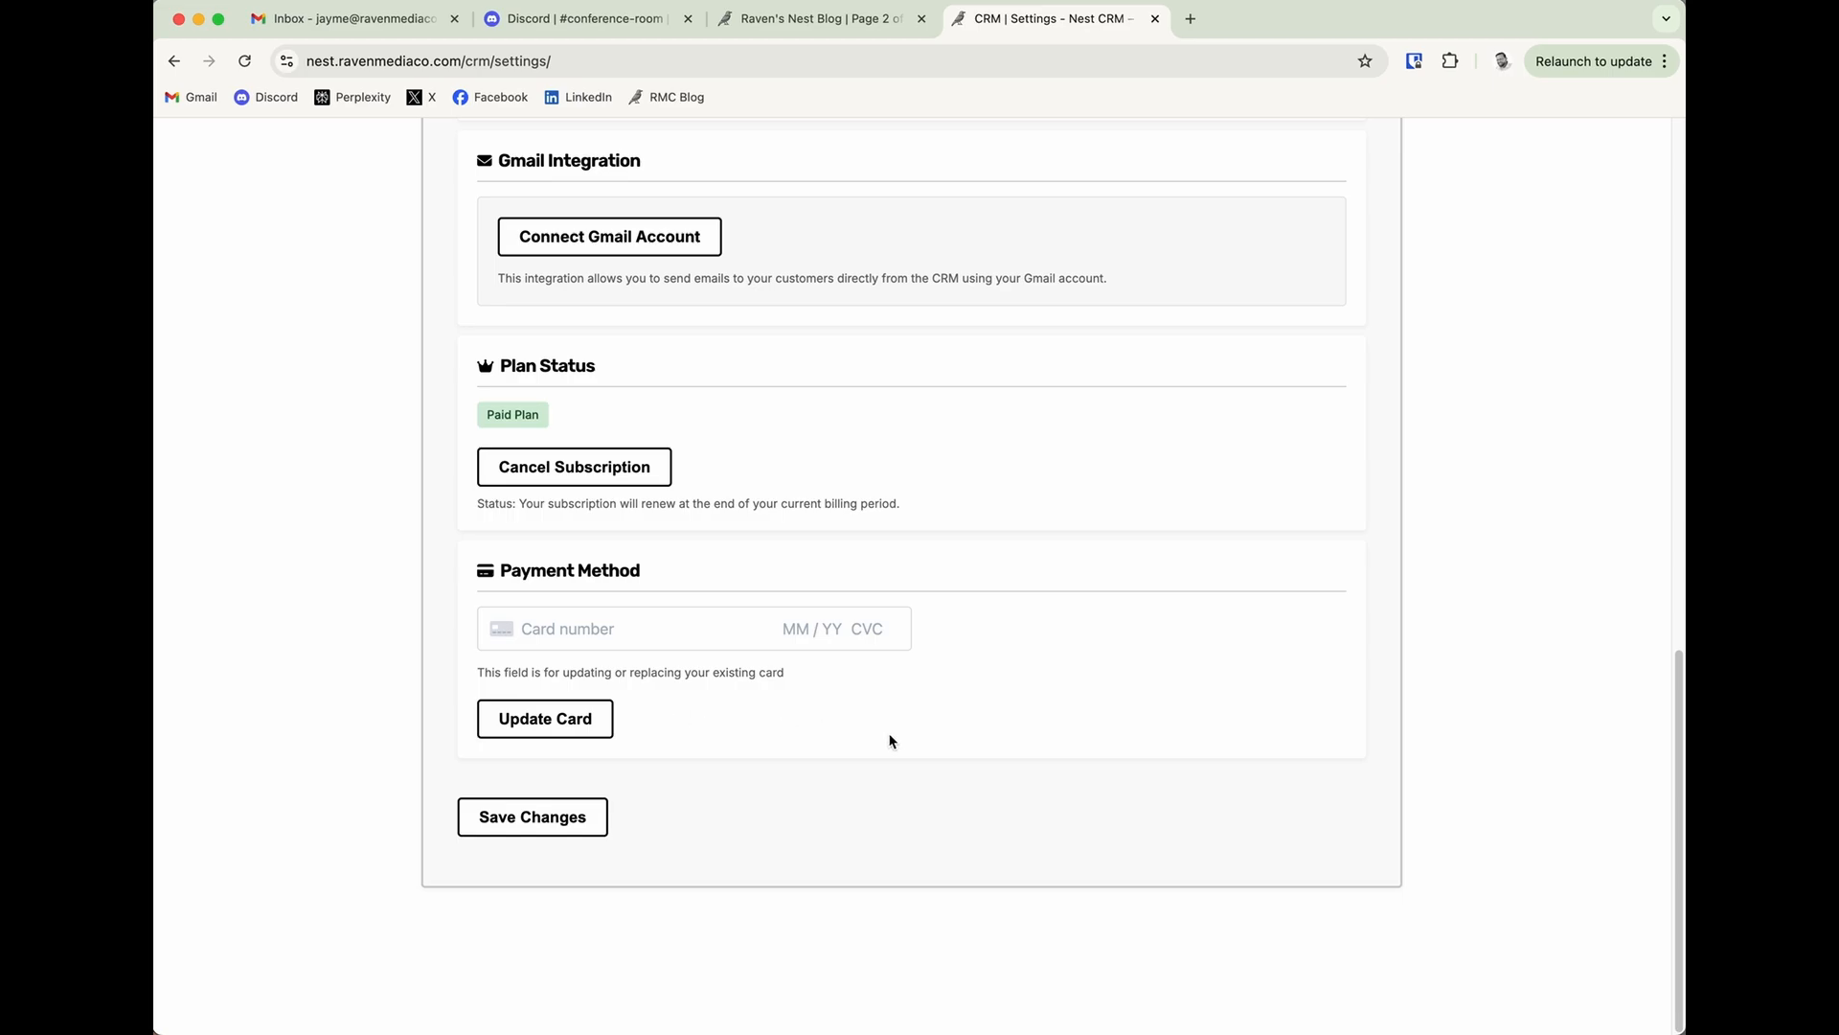
Start connecting Gmail from the Gmail Integration section and choose the first listed Google account.
{"action": "scroll", "coordinate": [1084, 728], "scroll_direction": "up", "scroll_amount": 5}
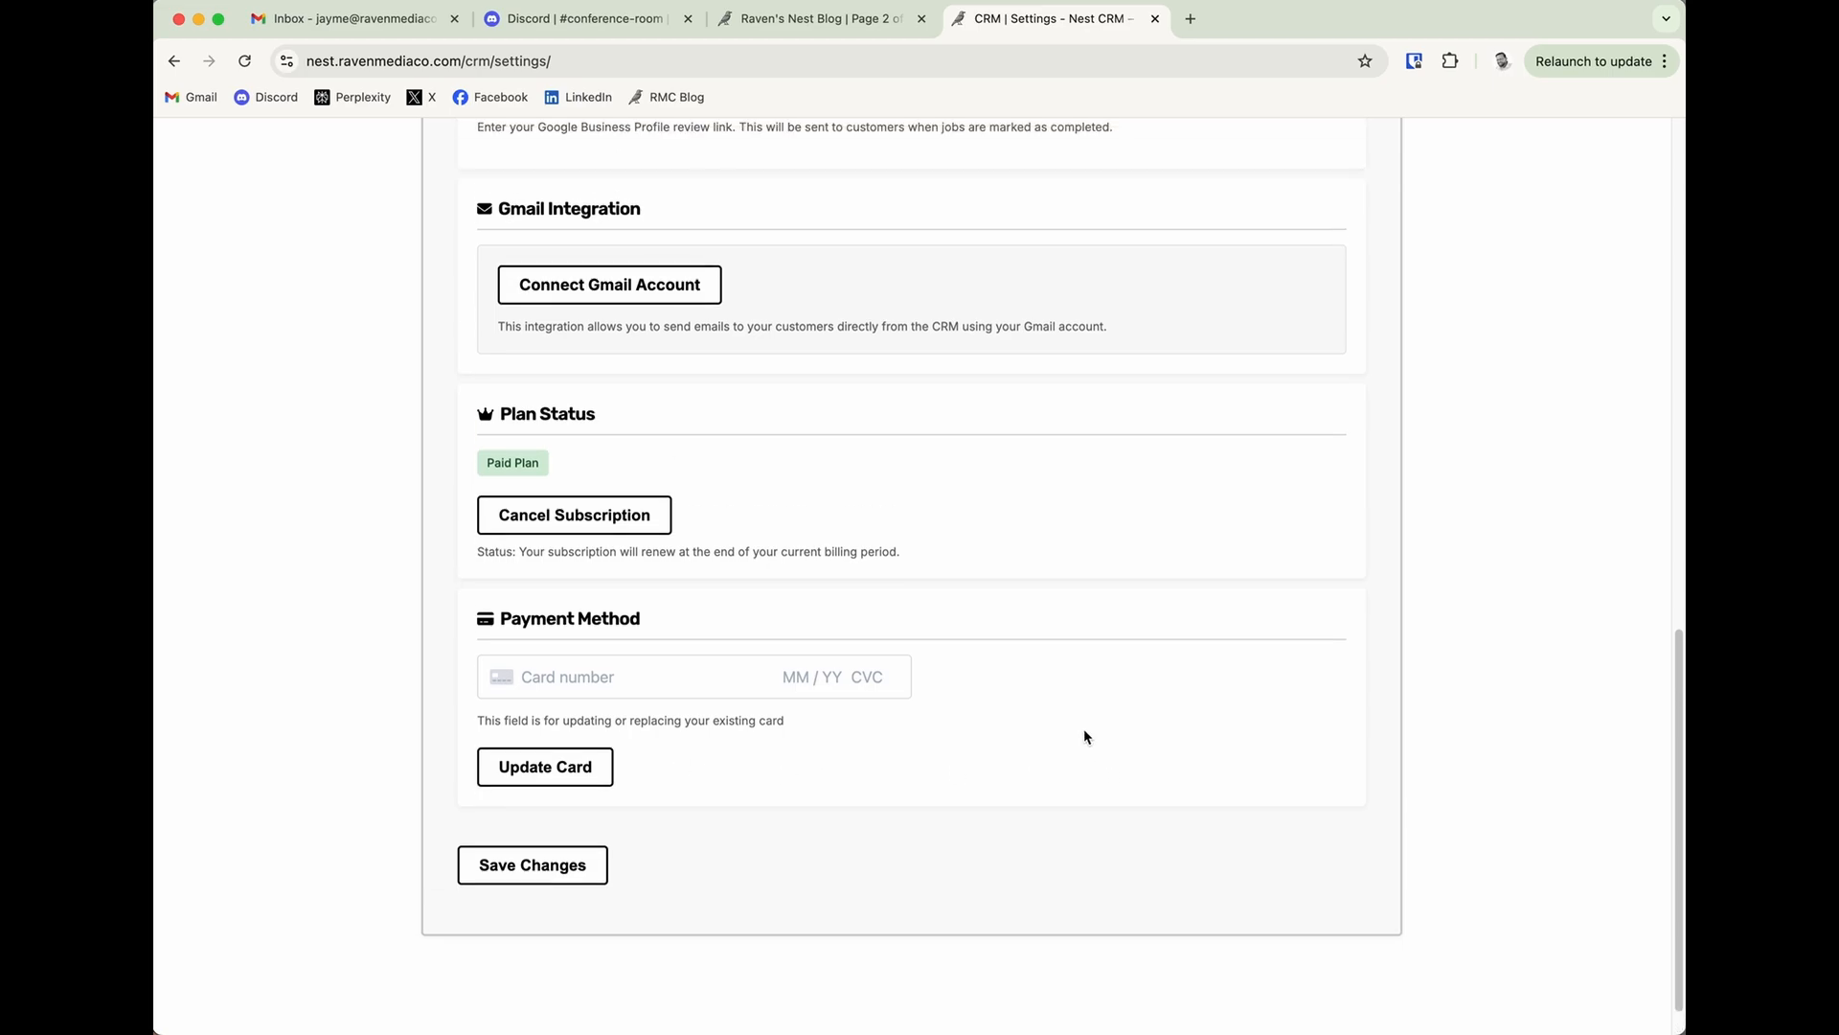
{"action": "scroll", "coordinate": [1082, 736], "scroll_direction": "up", "scroll_amount": 2}
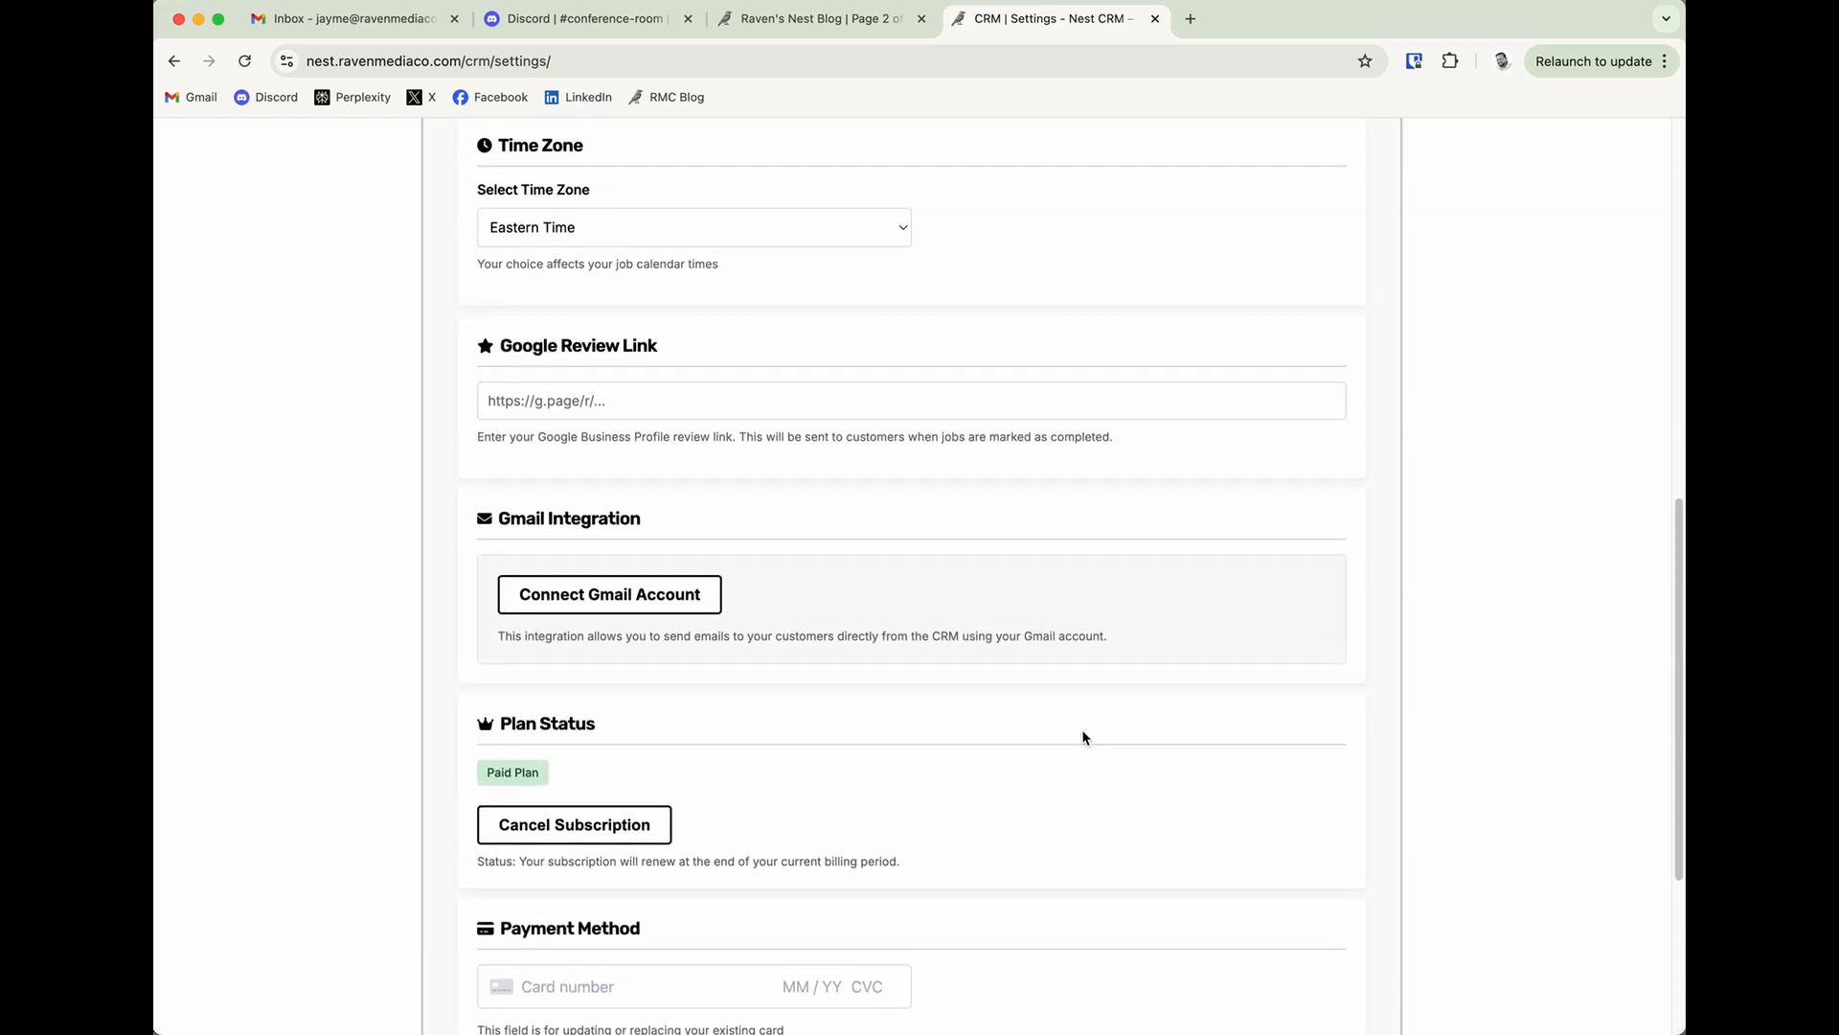
{"action": "scroll", "coordinate": [1080, 739], "scroll_direction": "up", "scroll_amount": 1}
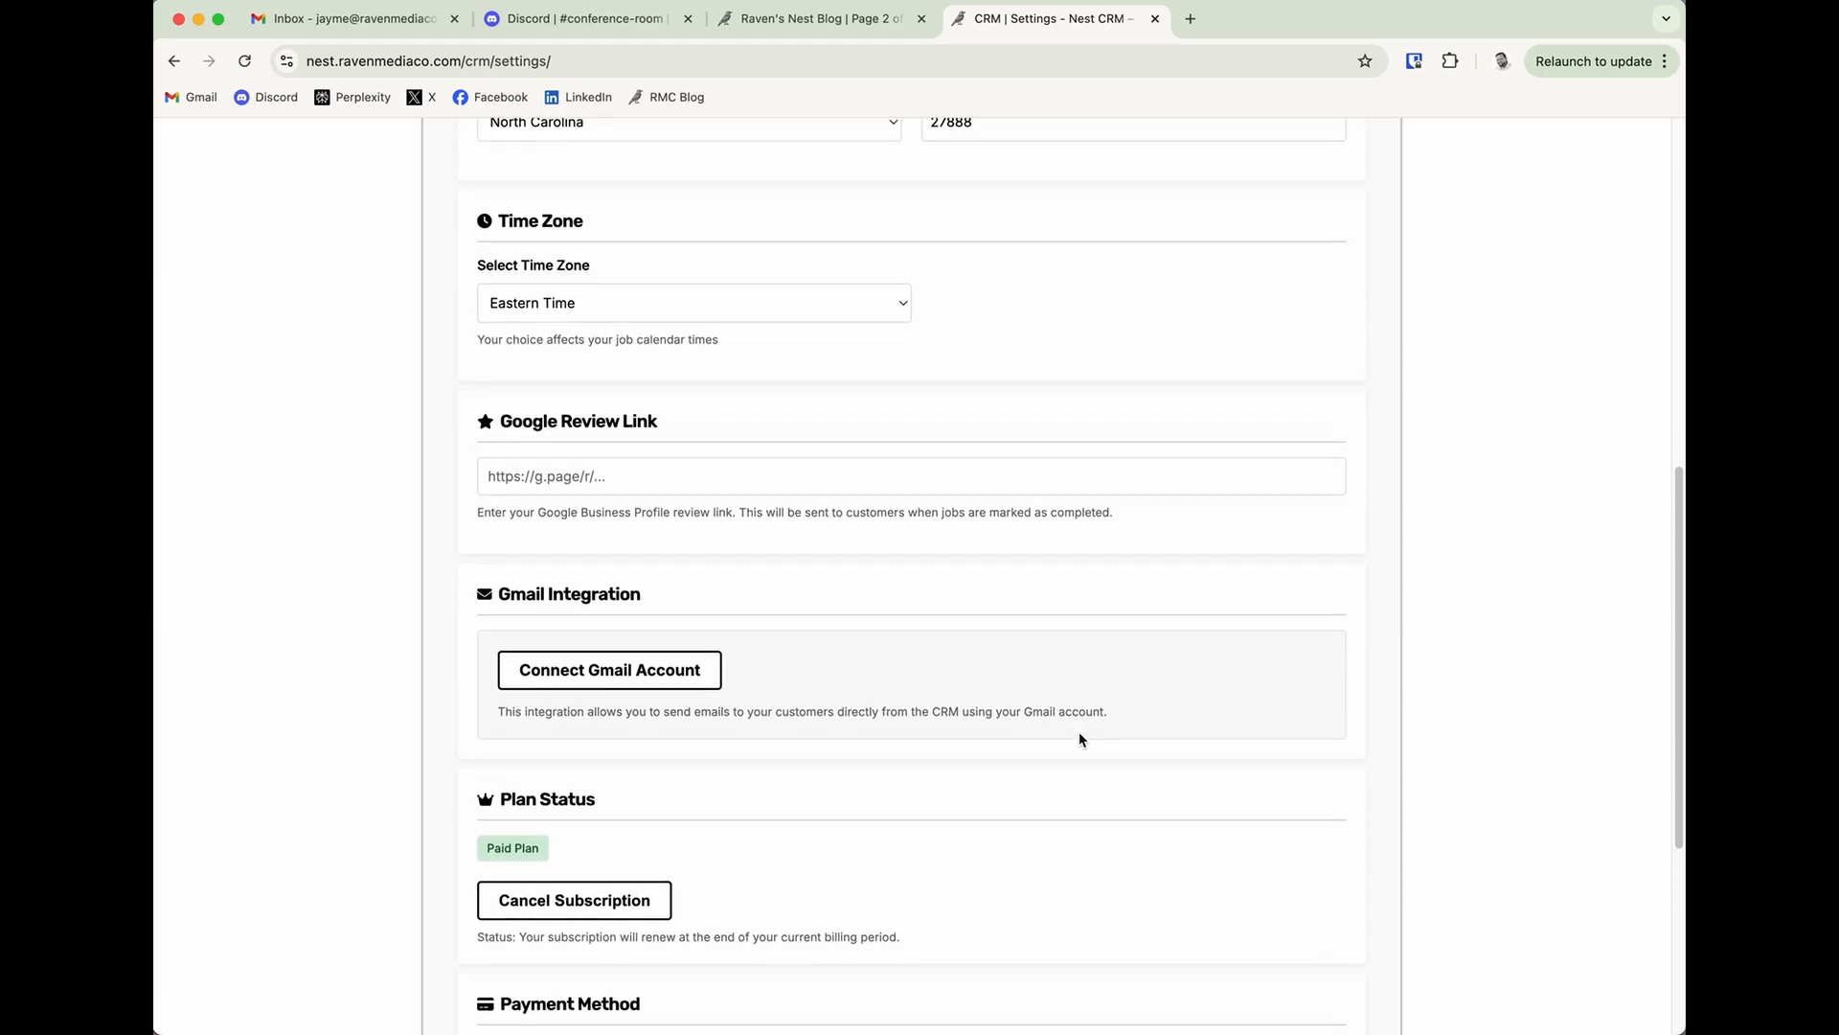
{"action": "scroll", "coordinate": [862, 646], "scroll_direction": "up", "scroll_amount": 1}
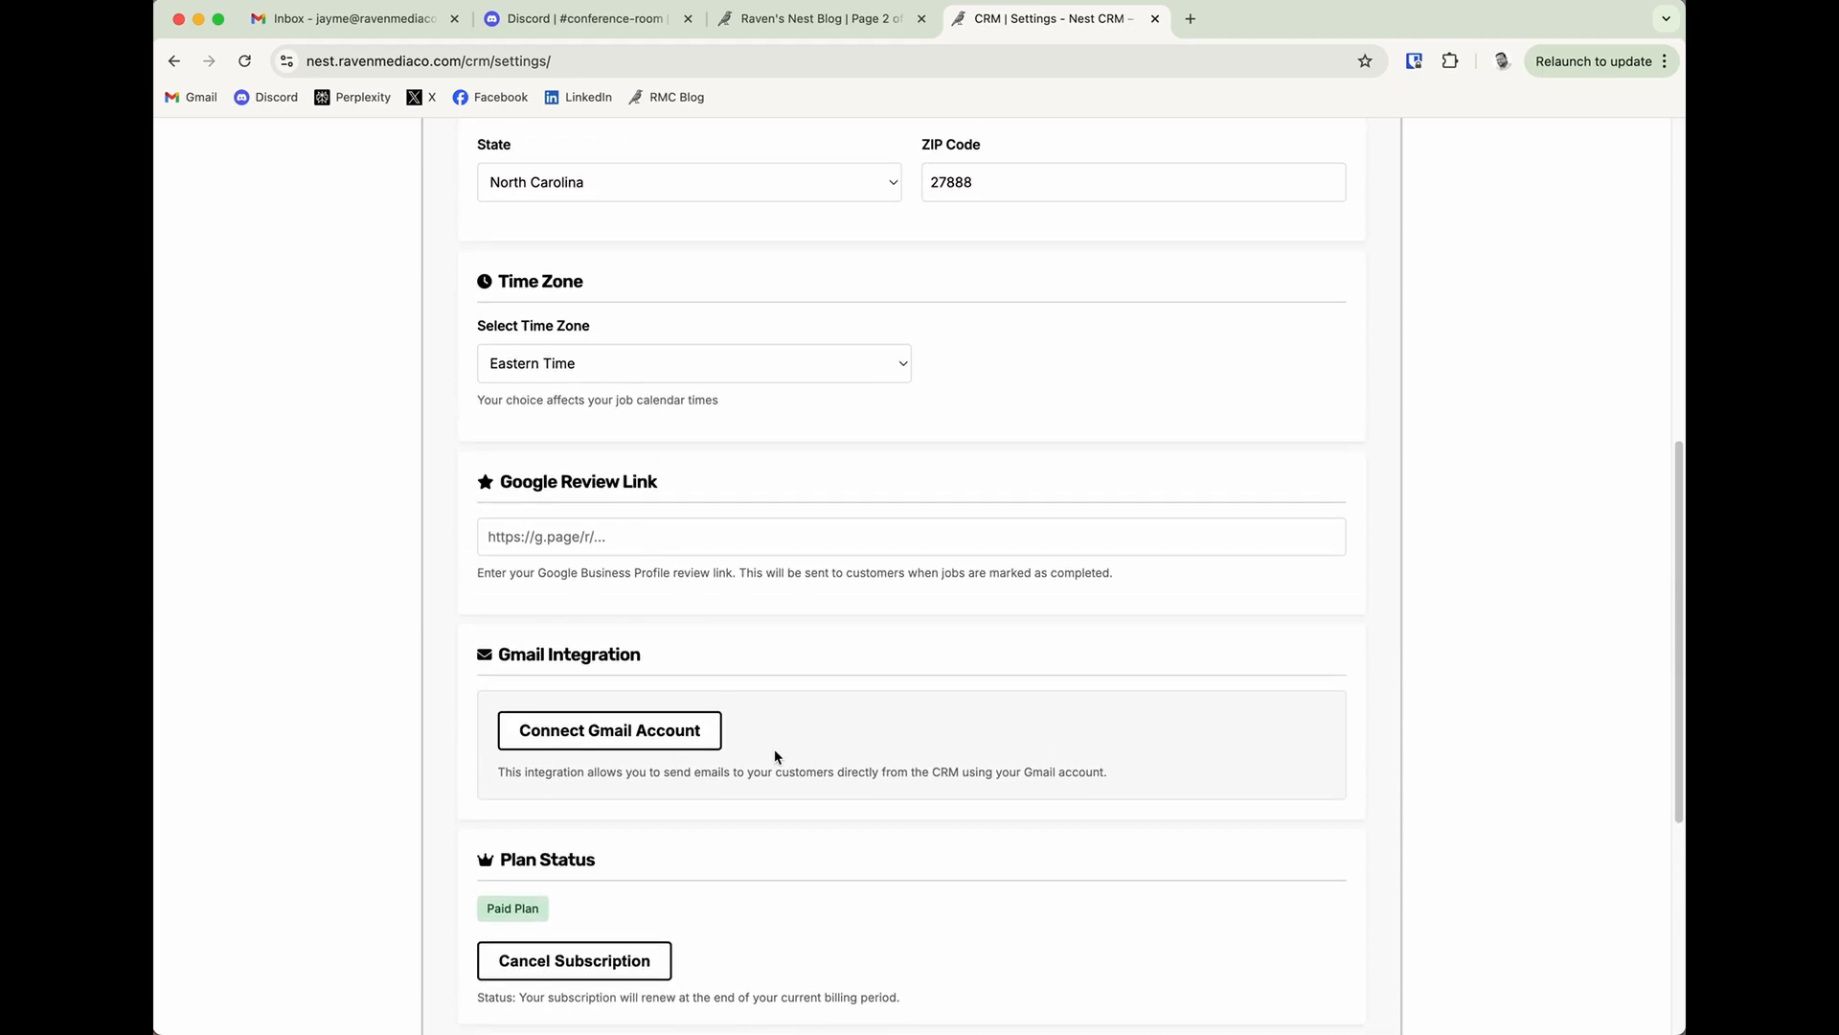
{"action": "scroll", "coordinate": [747, 751], "scroll_direction": "up", "scroll_amount": 2}
{"action": "scroll", "coordinate": [747, 751], "scroll_direction": "up", "scroll_amount": 5}
{"action": "scroll", "coordinate": [745, 754], "scroll_direction": "down", "scroll_amount": 10}
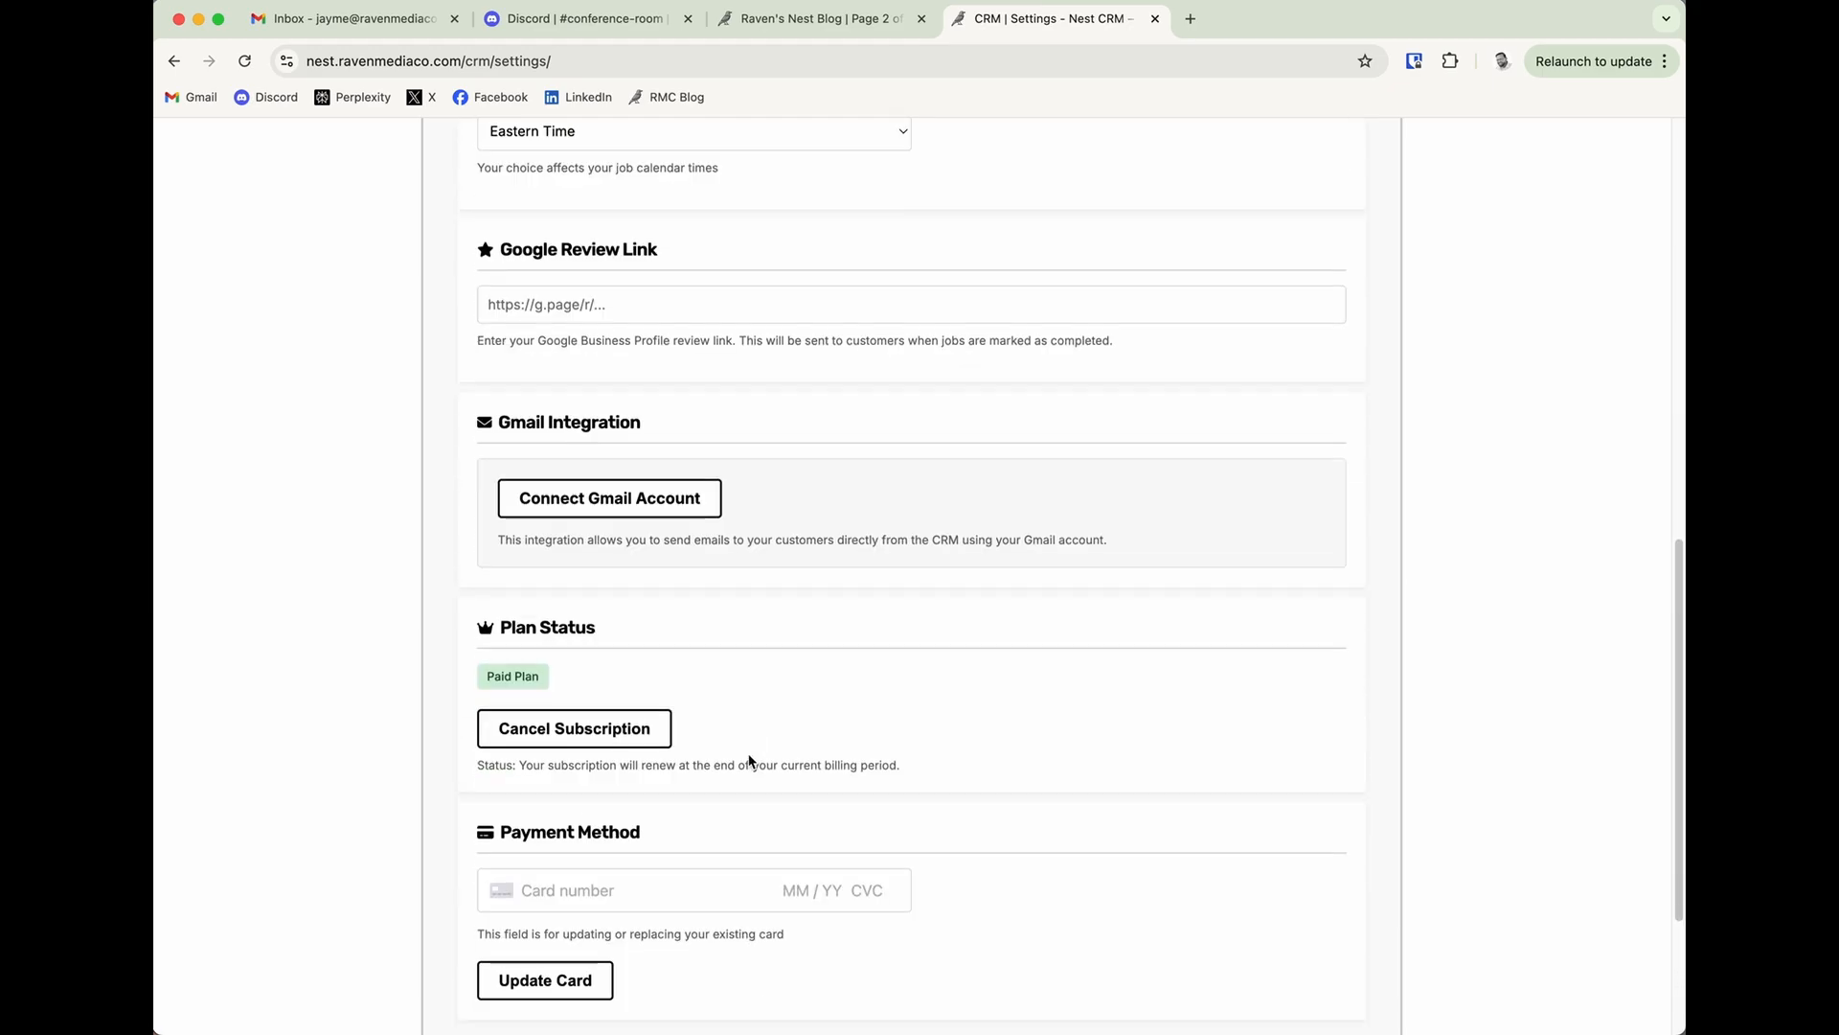
{"action": "left_click", "coordinate": [673, 511]}
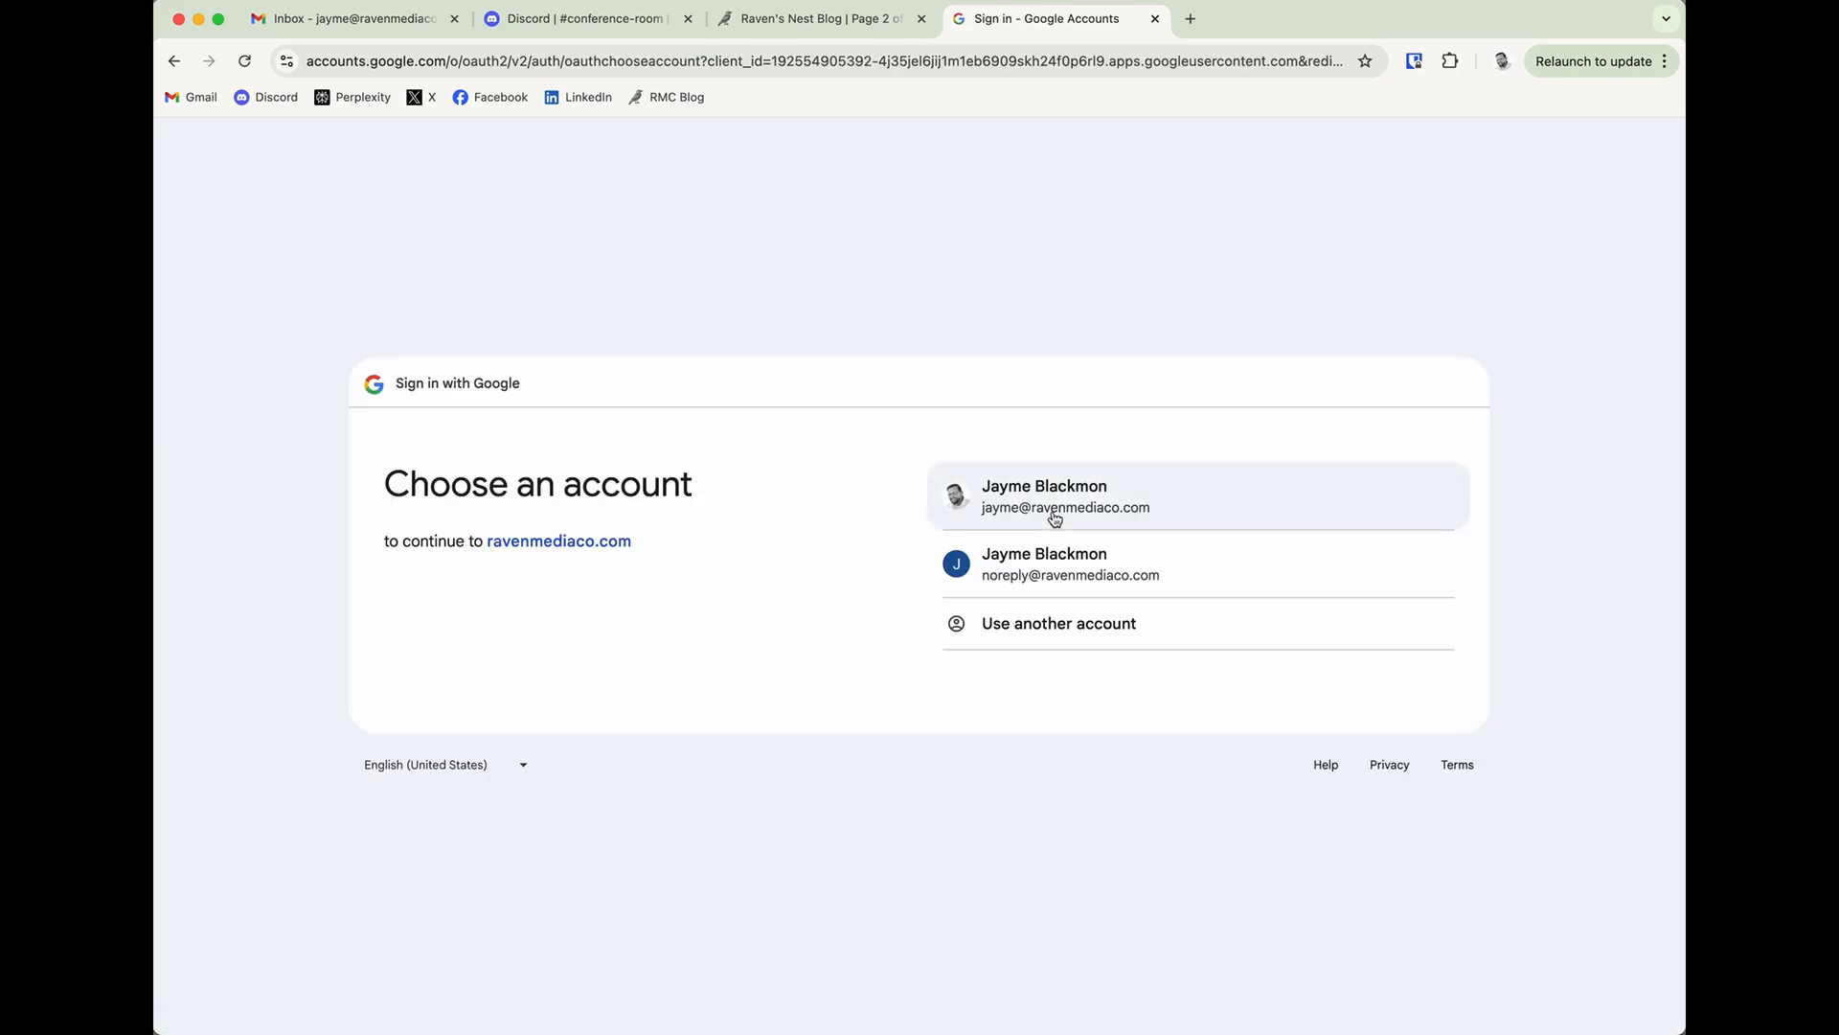
{"action": "left_click", "coordinate": [1054, 518]}
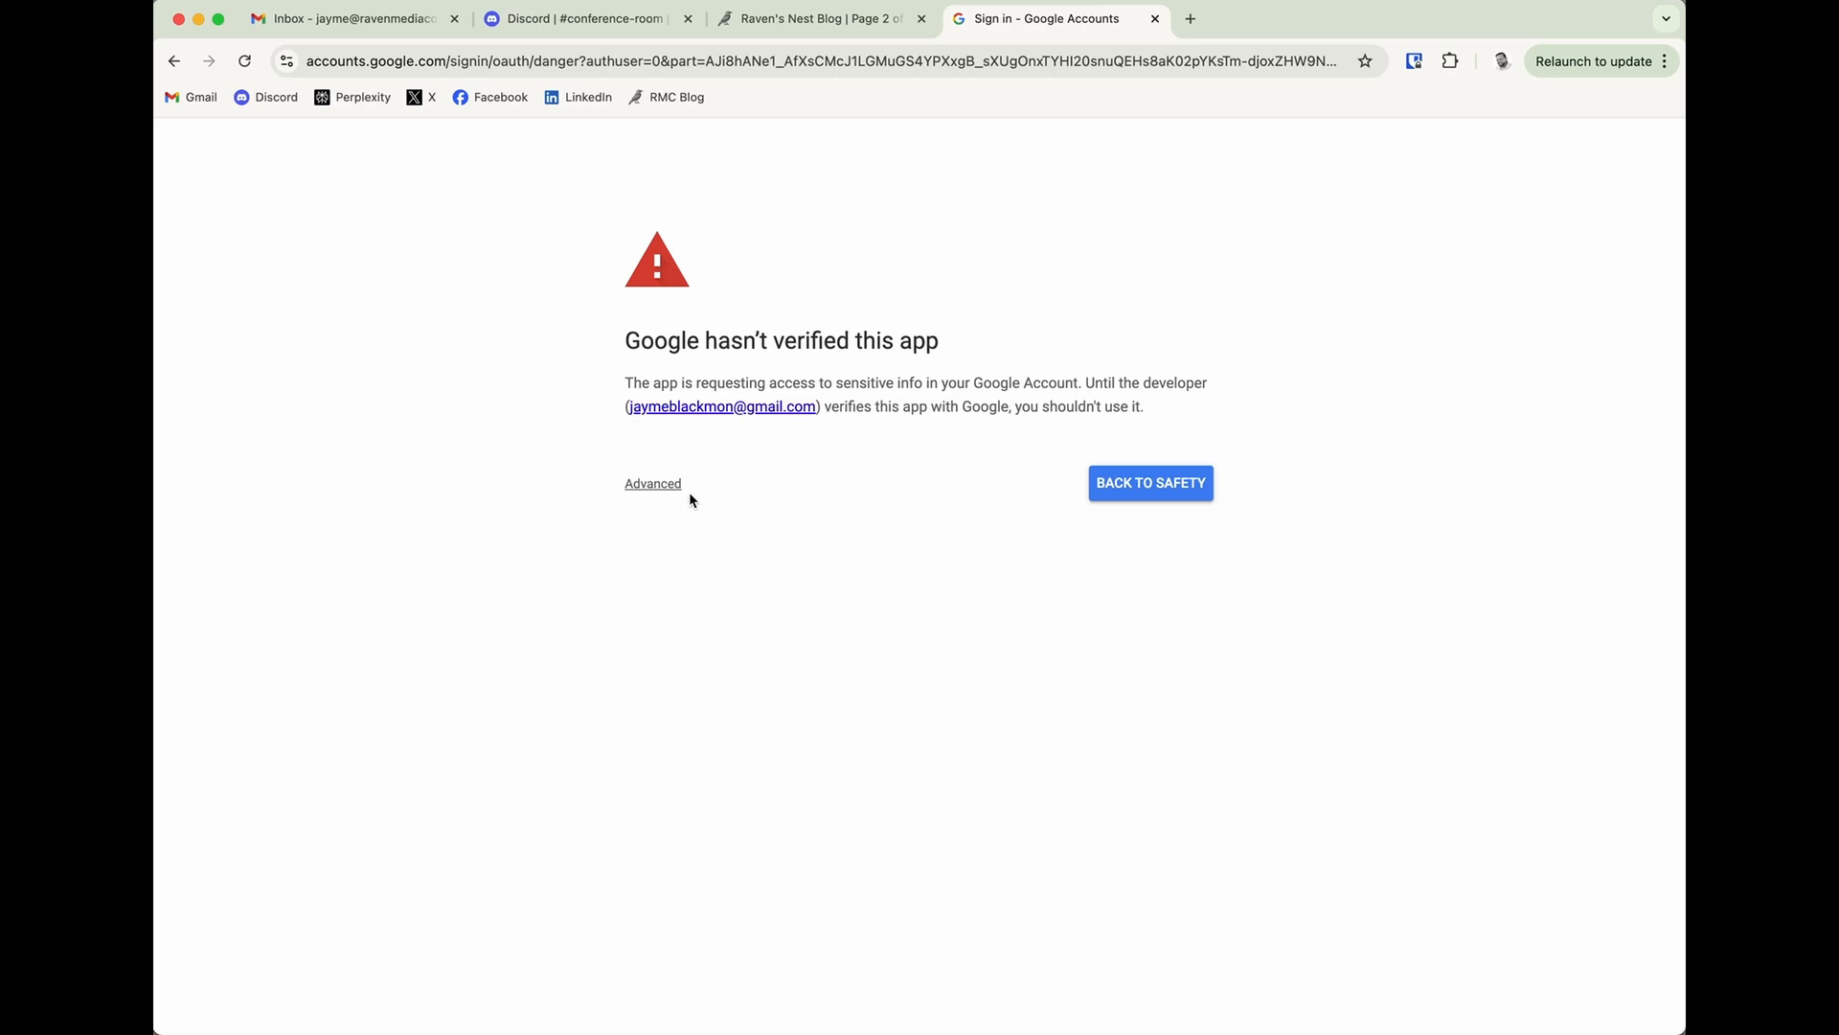
Proceed past the unverified-app warning to ravenmediaco.com and authorize its access to the Google account.
{"action": "left_click_drag", "start_coordinate": [704, 341], "coordinate": [958, 335]}
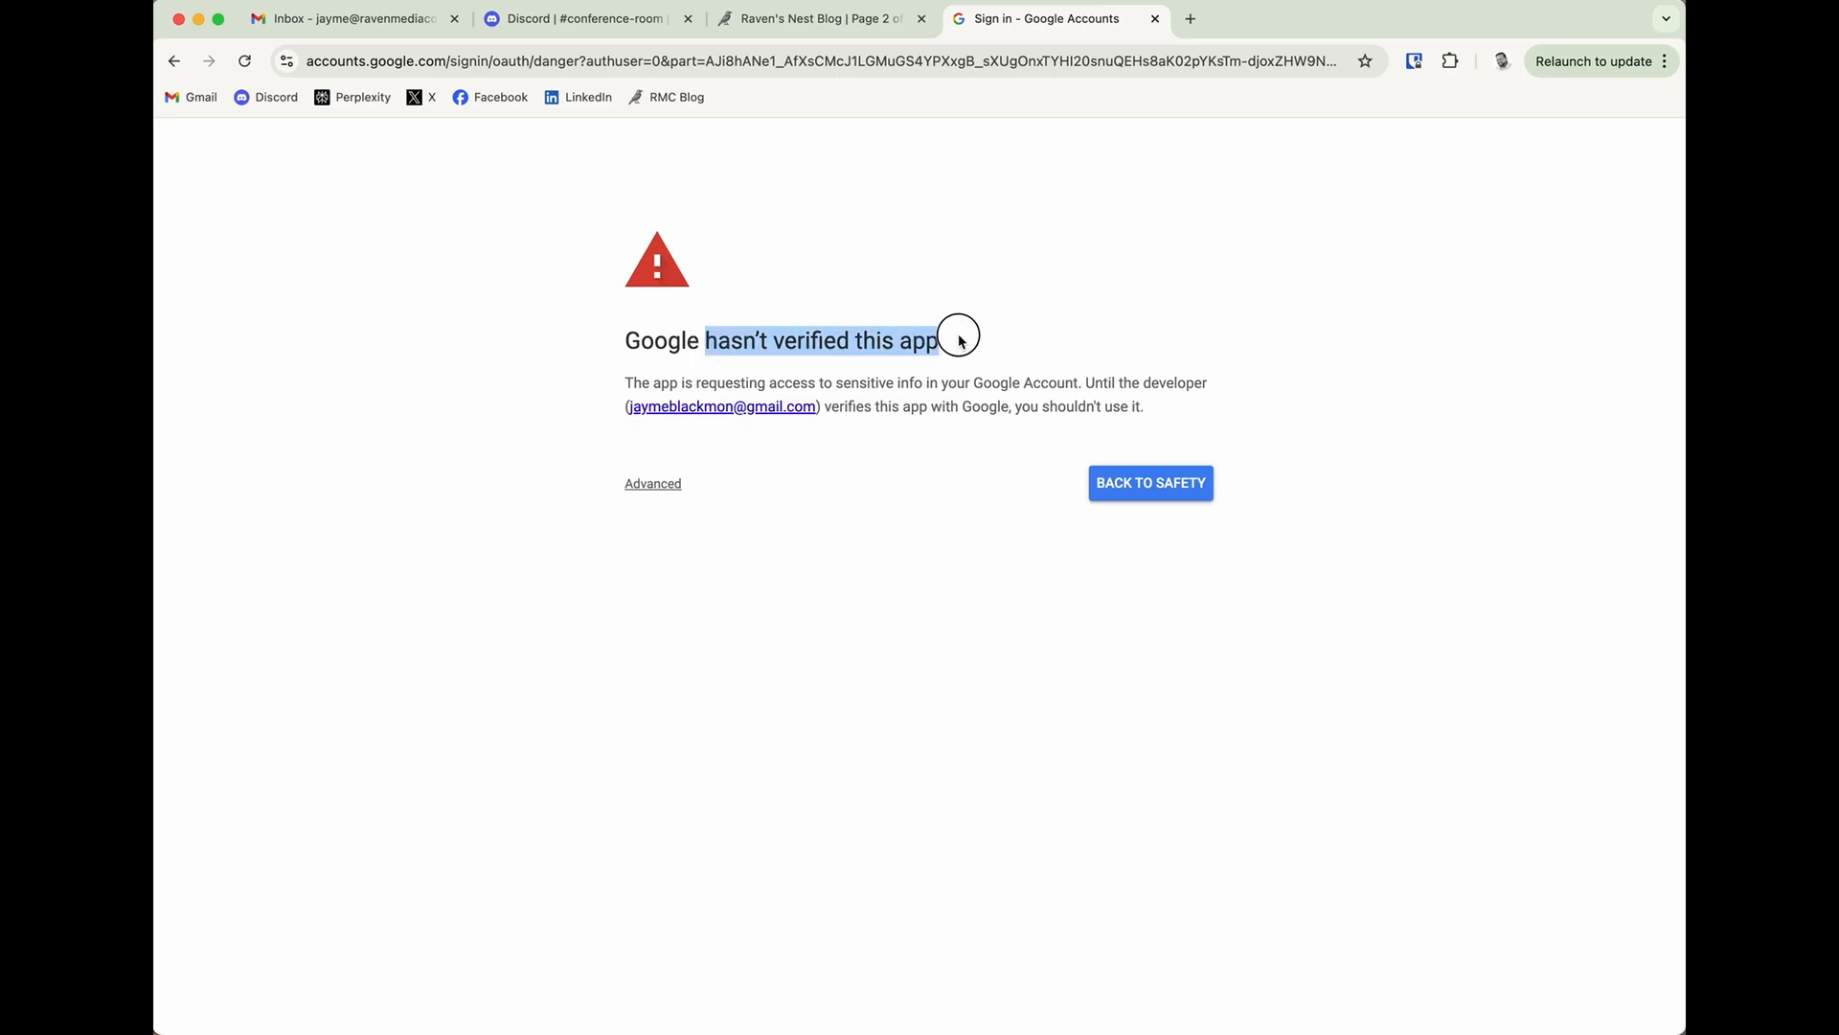
{"action": "left_click", "coordinate": [606, 339]}
{"action": "left_click", "coordinate": [643, 486]}
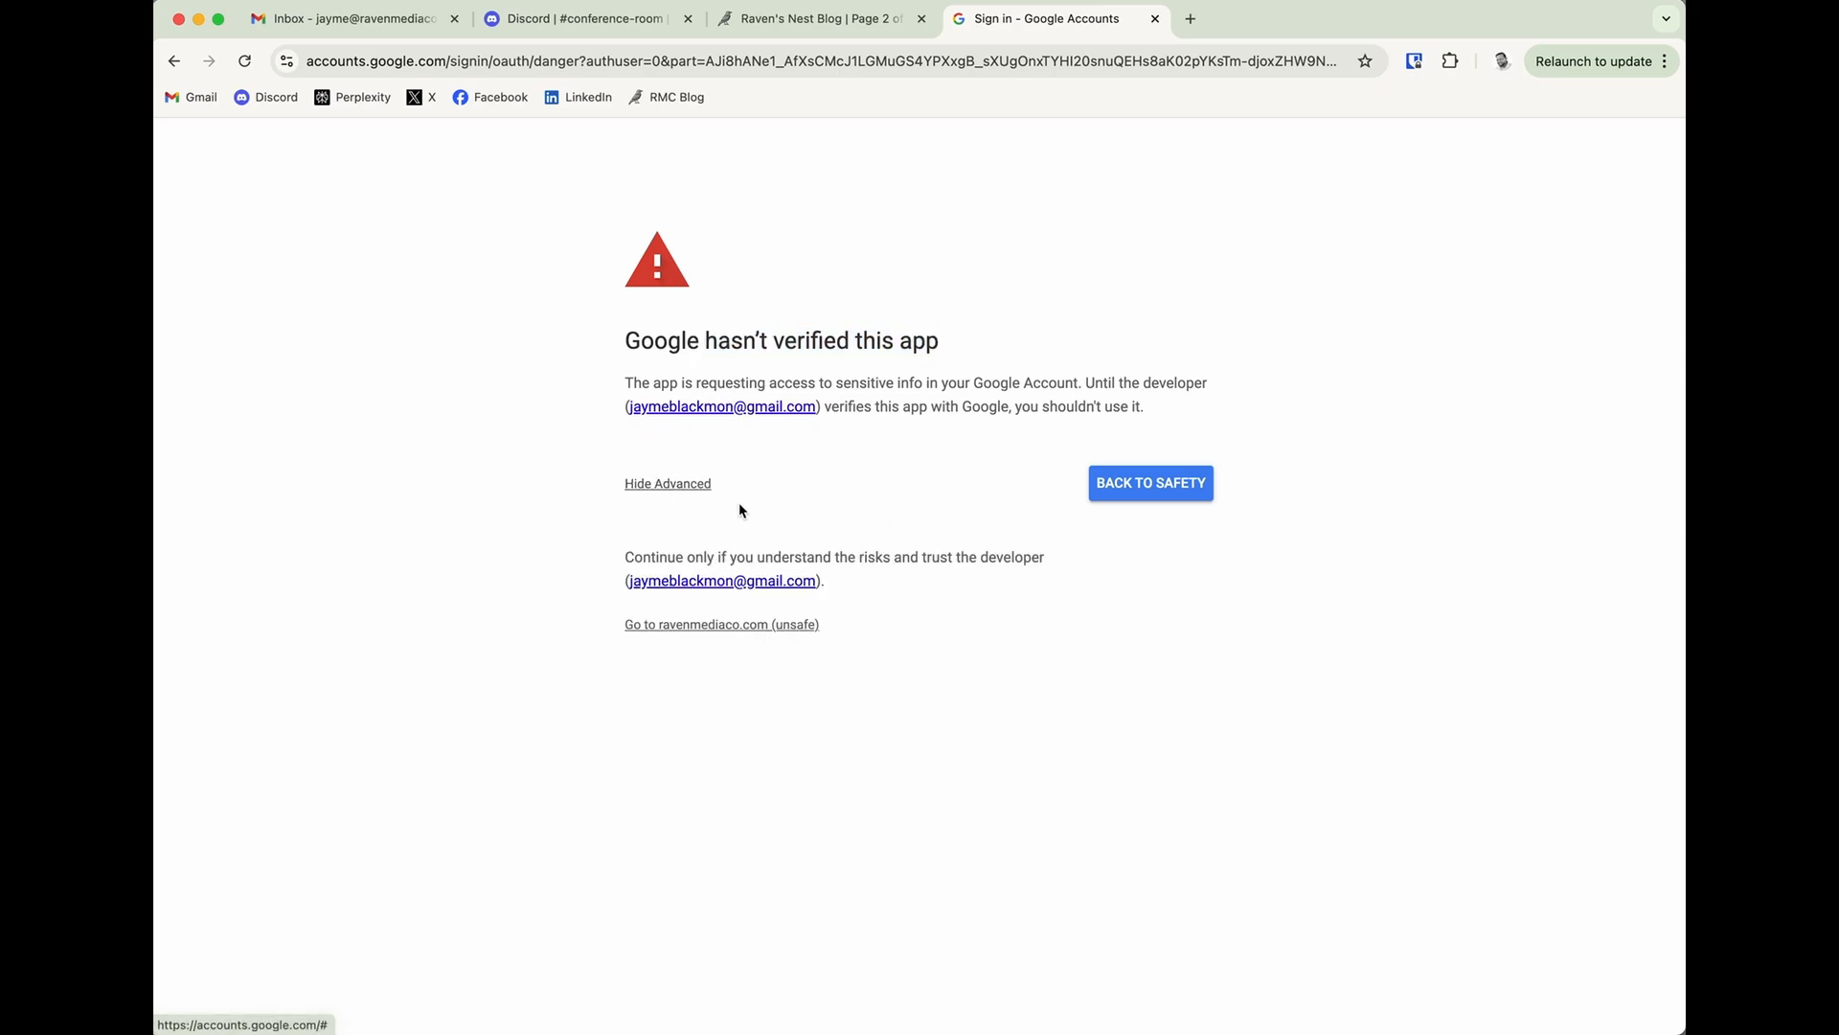
{"action": "left_click", "coordinate": [669, 628]}
{"action": "left_click", "coordinate": [1354, 667]}
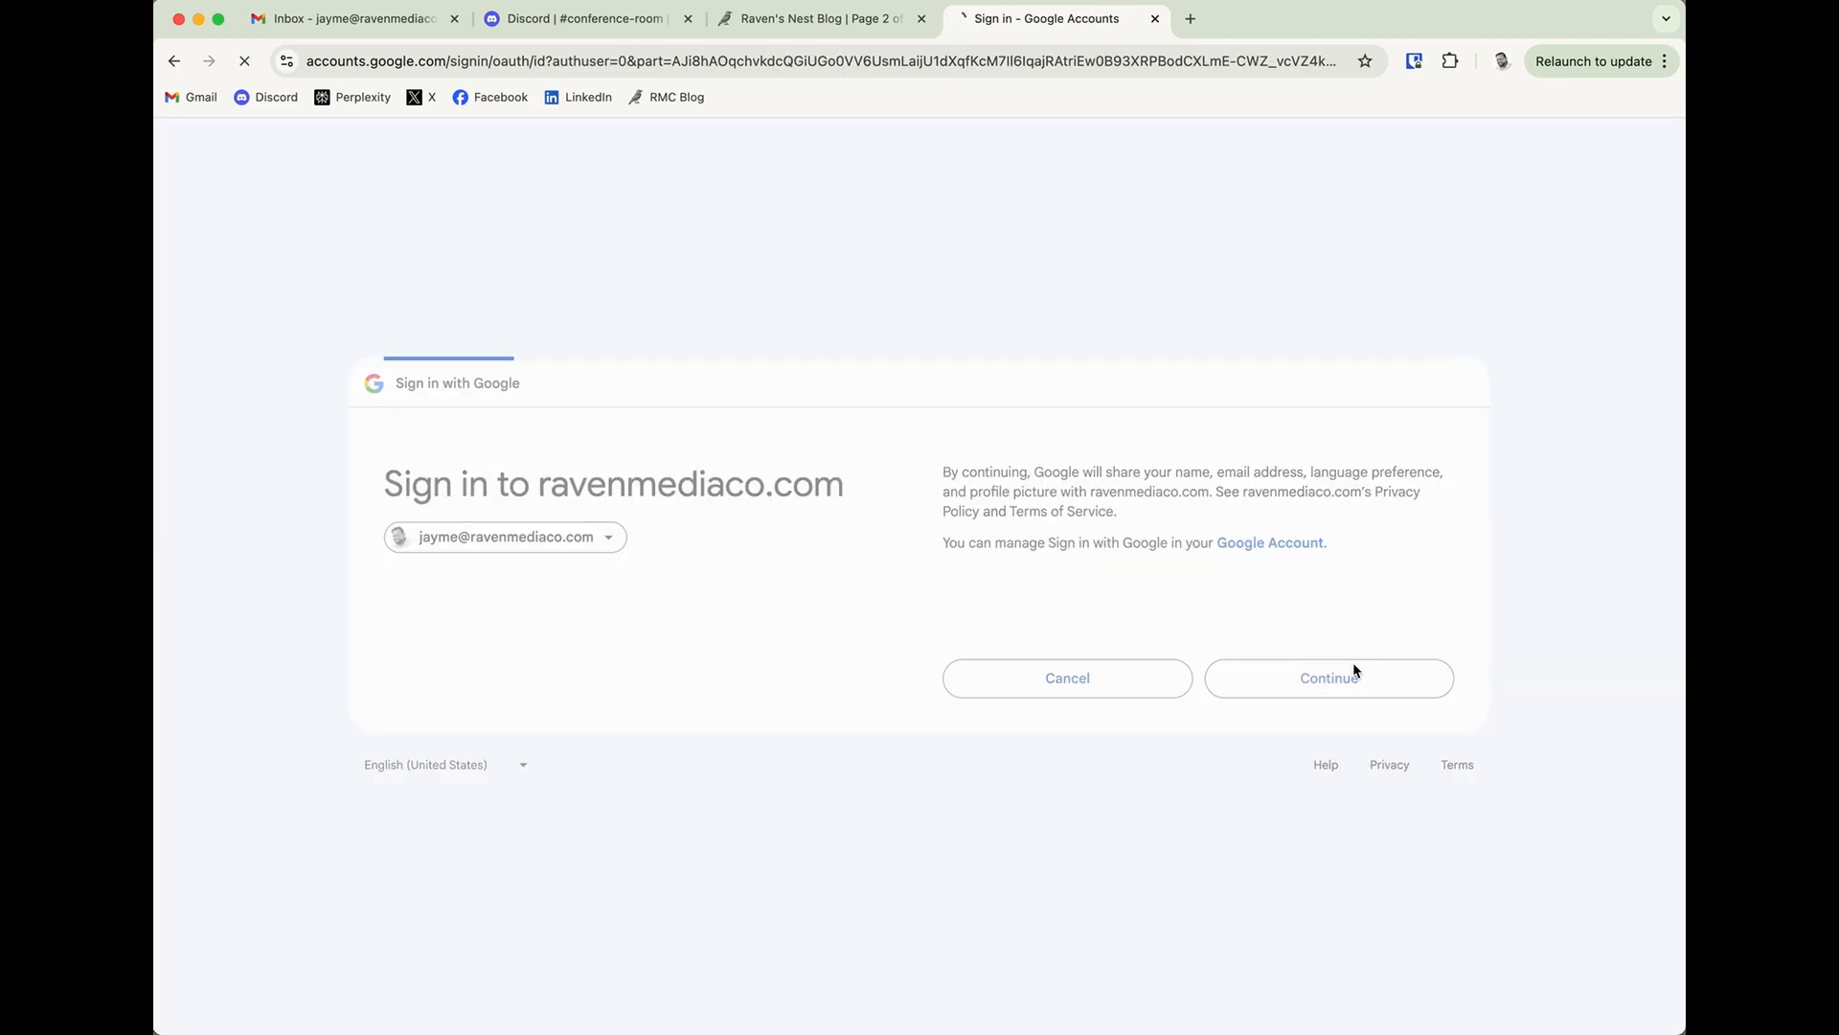
{"action": "left_click", "coordinate": [1277, 788]}
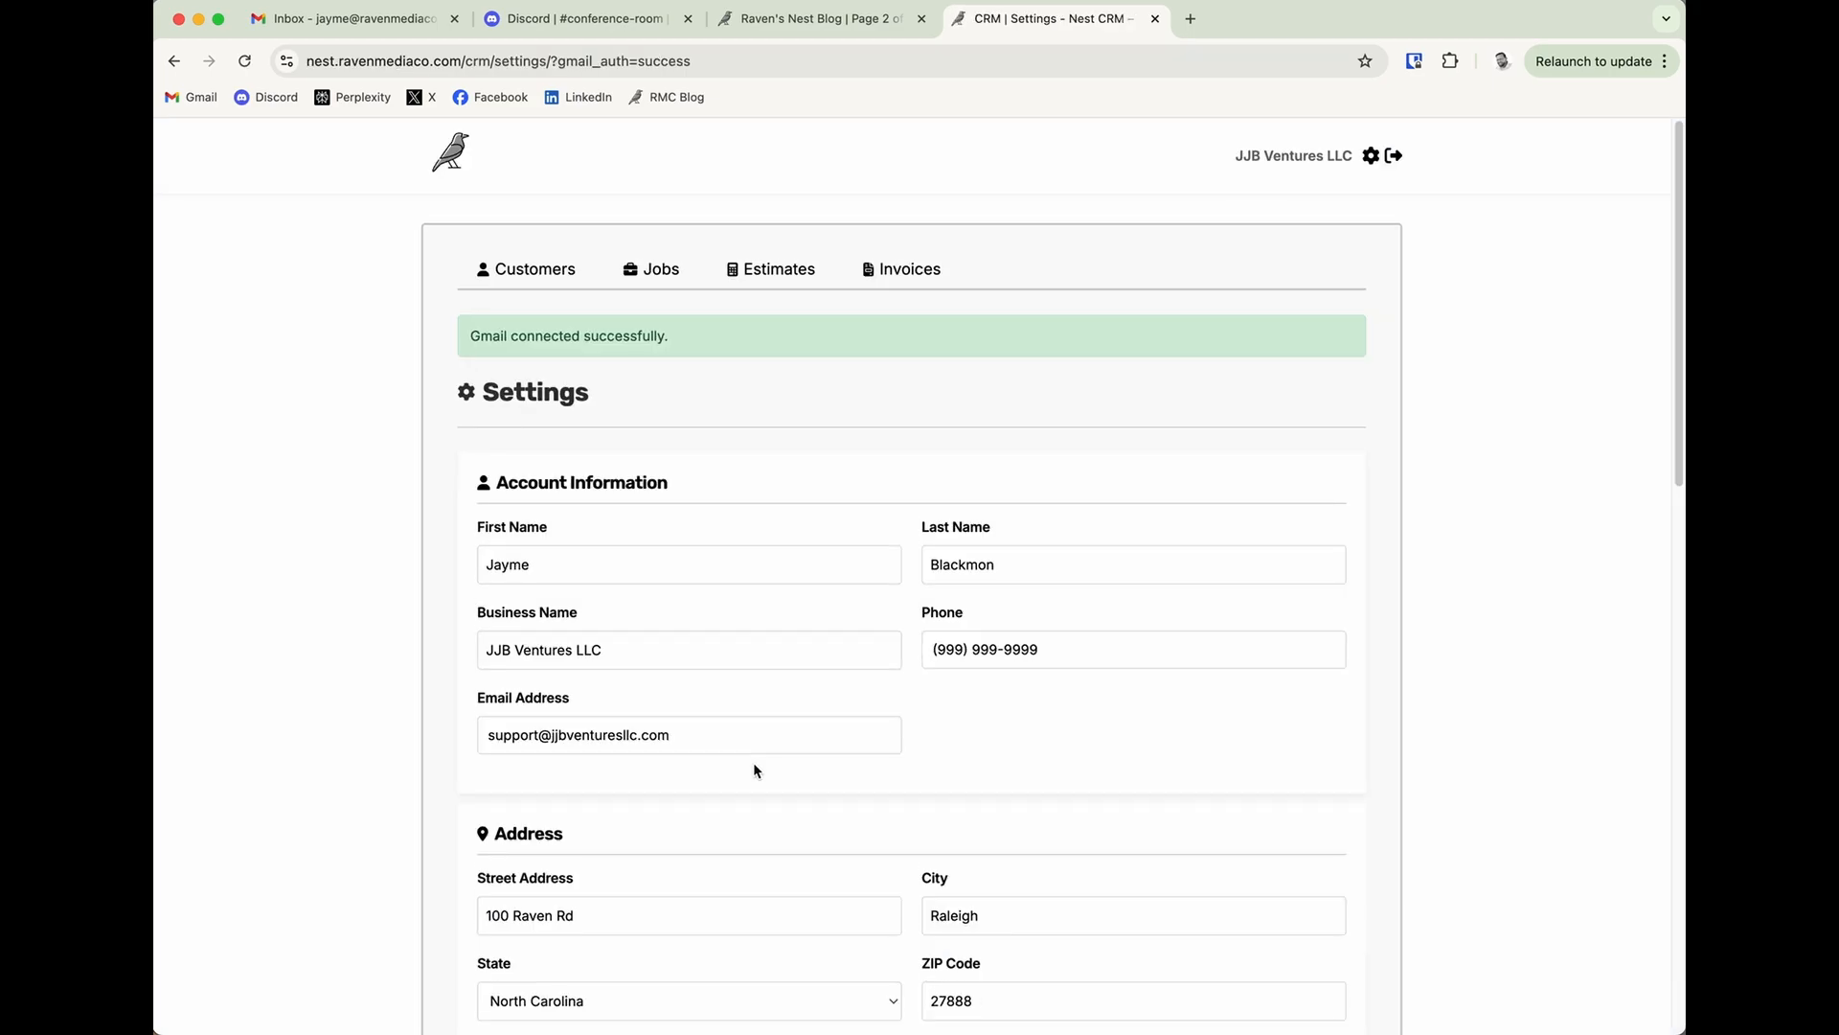
{"action": "scroll", "coordinate": [948, 794], "scroll_direction": "down", "scroll_amount": 6}
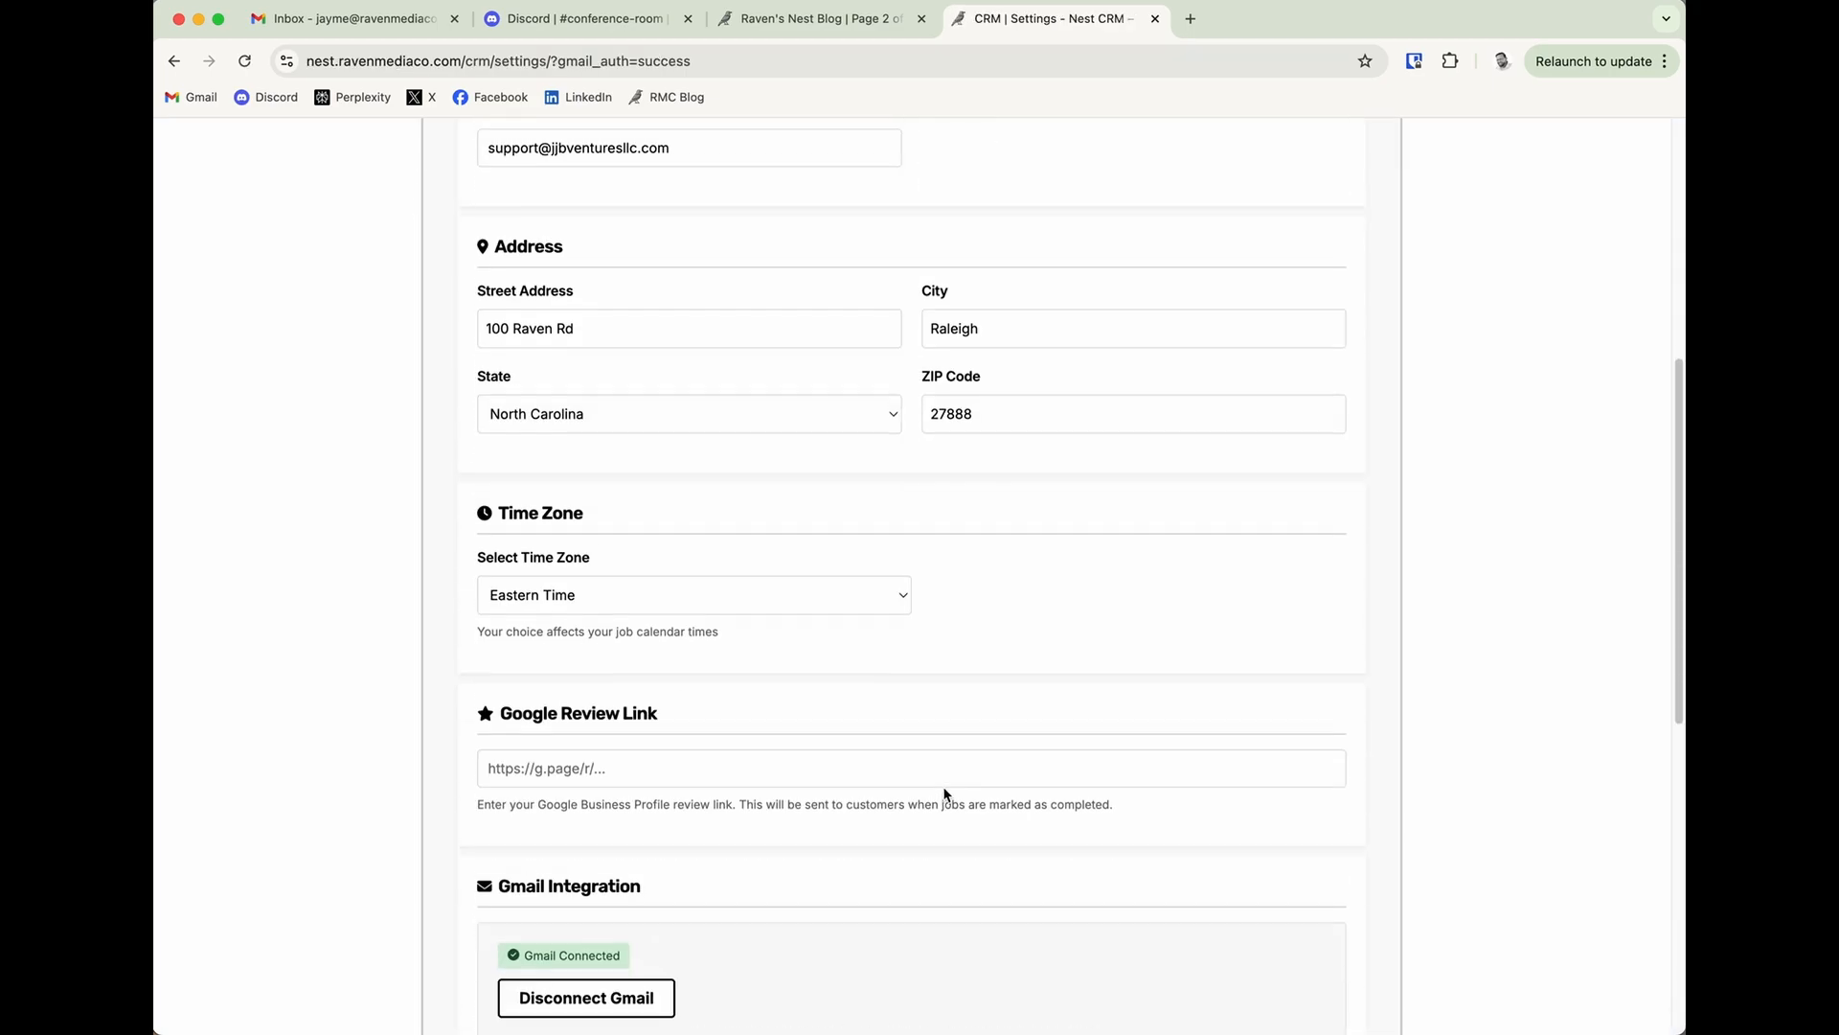
{"action": "scroll", "coordinate": [939, 792], "scroll_direction": "down", "scroll_amount": 4}
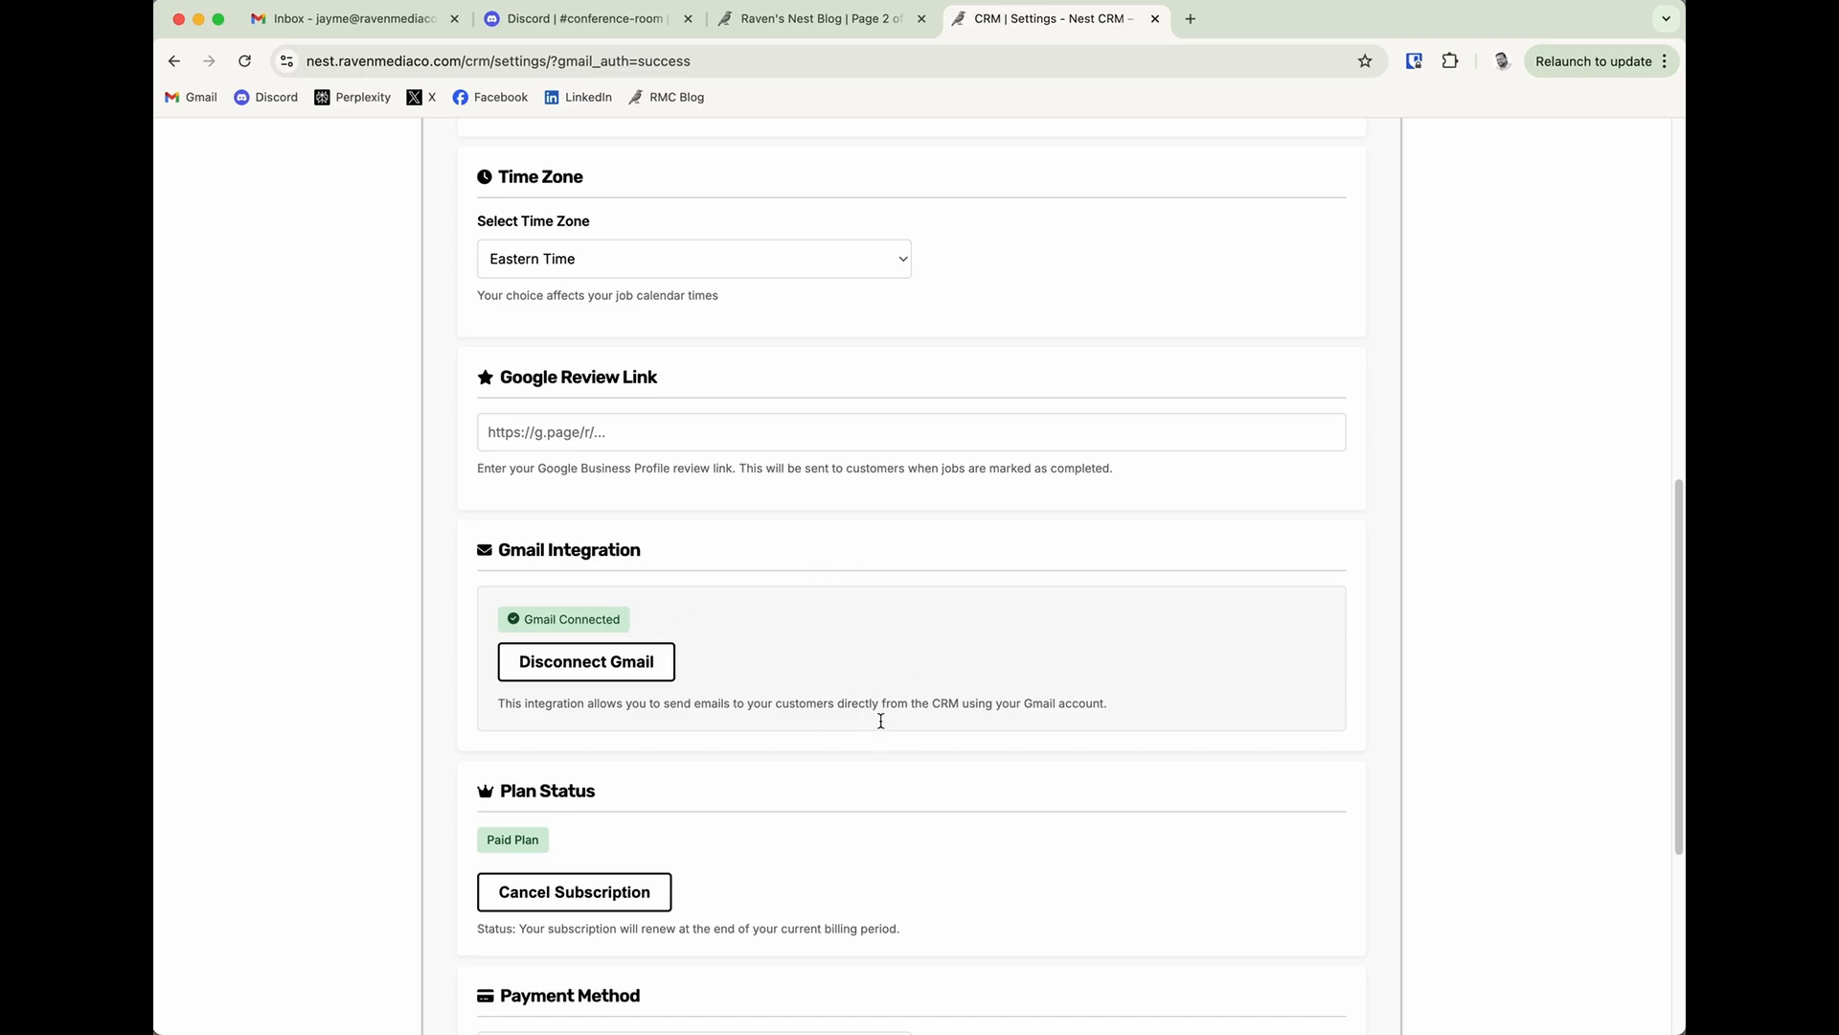
{"action": "scroll", "coordinate": [875, 723], "scroll_direction": "down", "scroll_amount": 1}
{"action": "scroll", "coordinate": [849, 736], "scroll_direction": "up", "scroll_amount": 2}
{"action": "scroll", "coordinate": [843, 731], "scroll_direction": "up", "scroll_amount": 2}
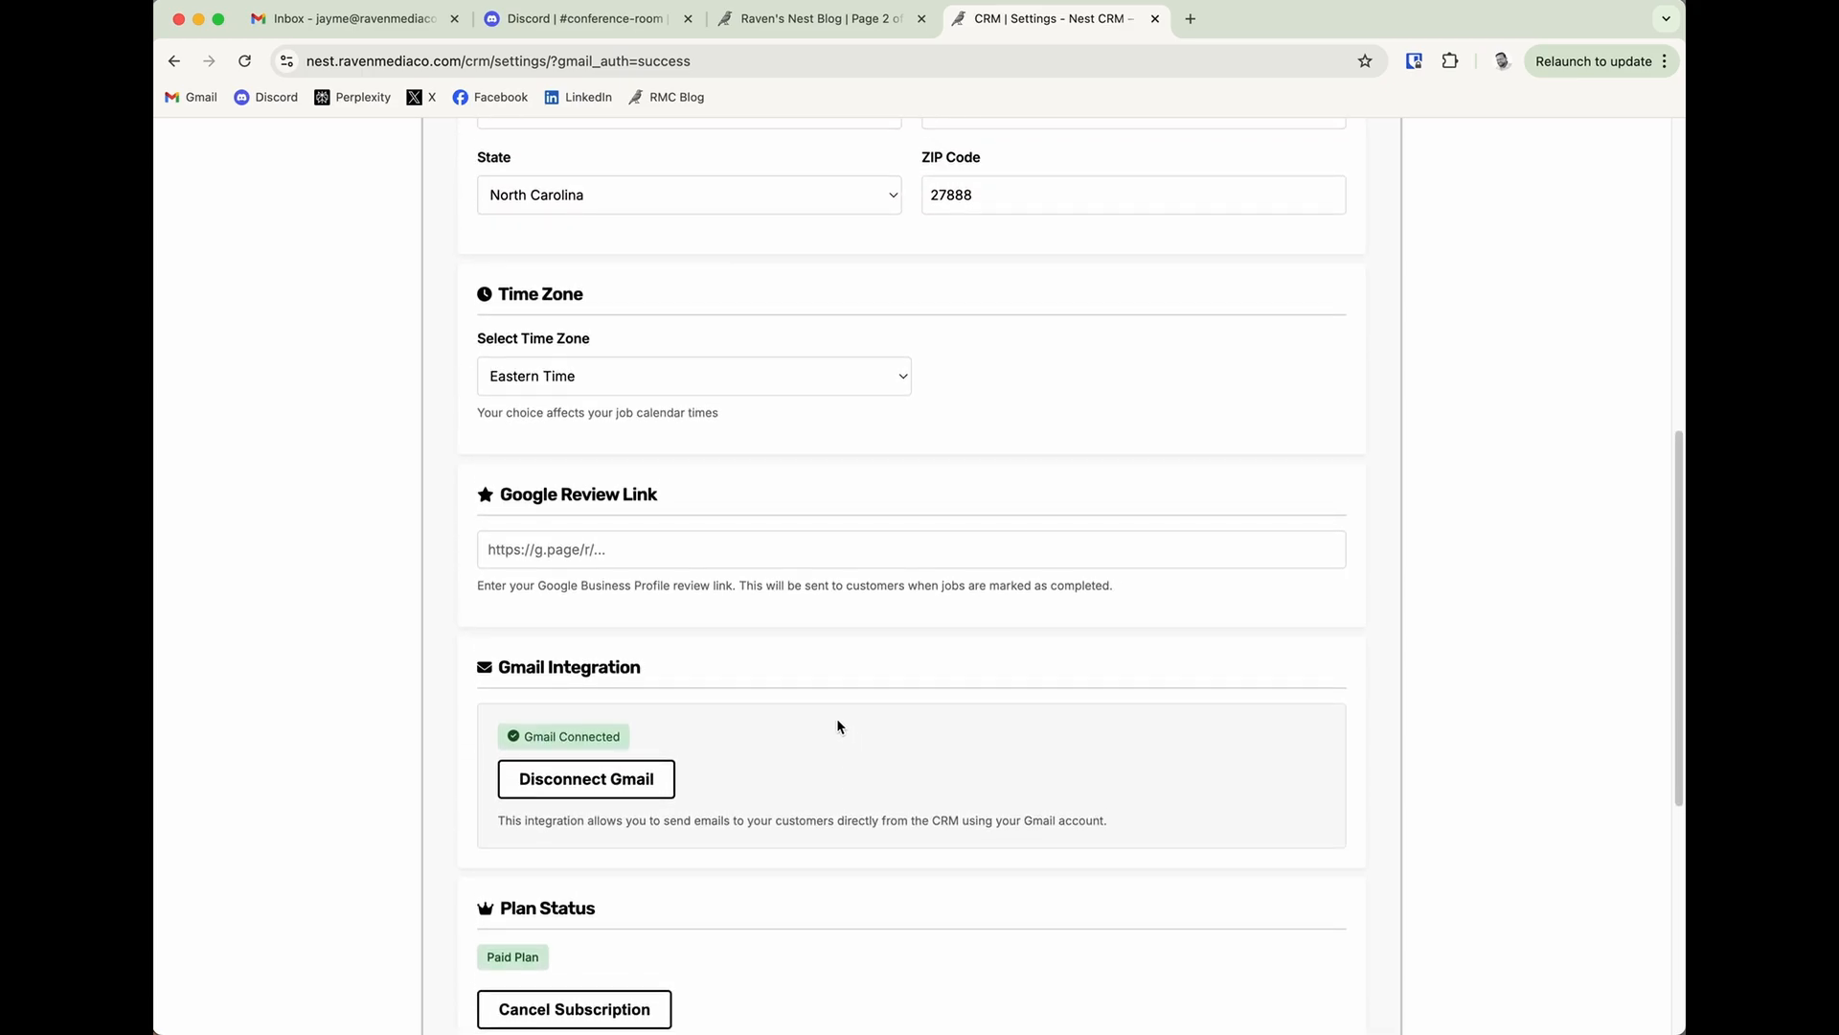
{"action": "left_click", "coordinate": [723, 558]}
{"action": "type", "text": "http://"}
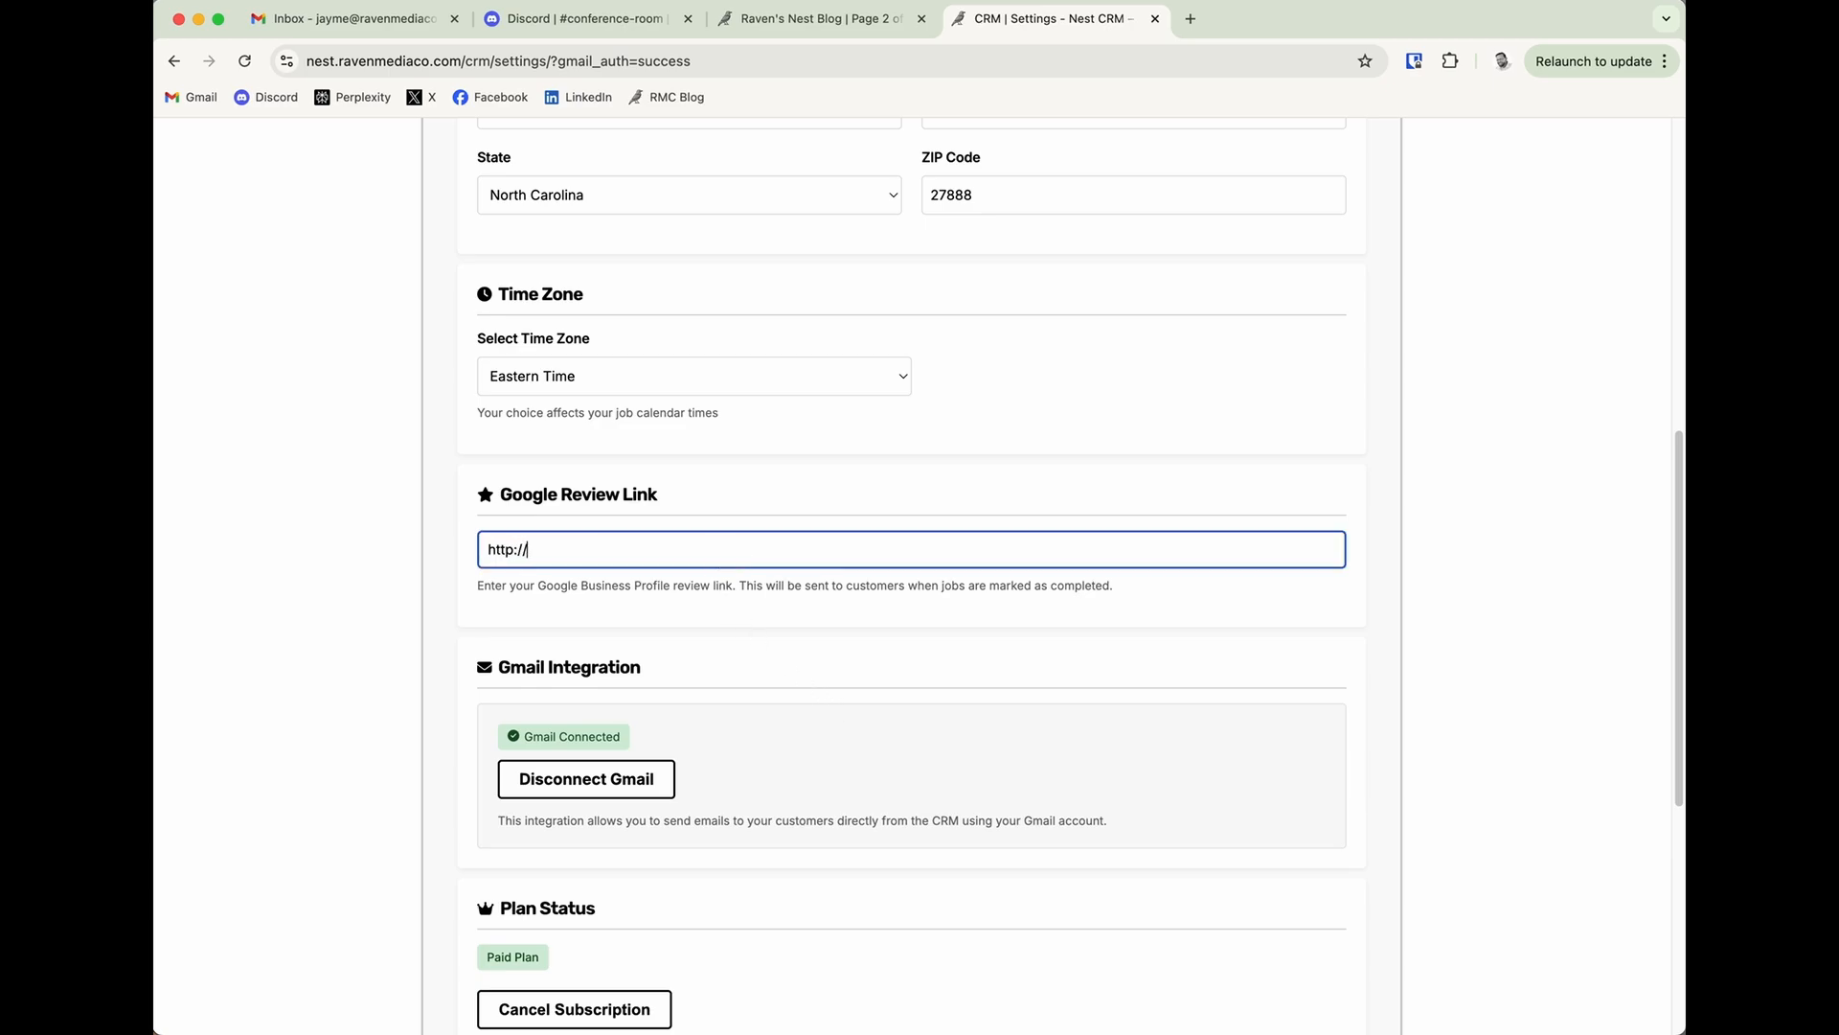
{"action": "key", "text": "BackSpace"}
{"action": "key", "text": "BackSpace"}
{"action": "type", "text": "s://"}
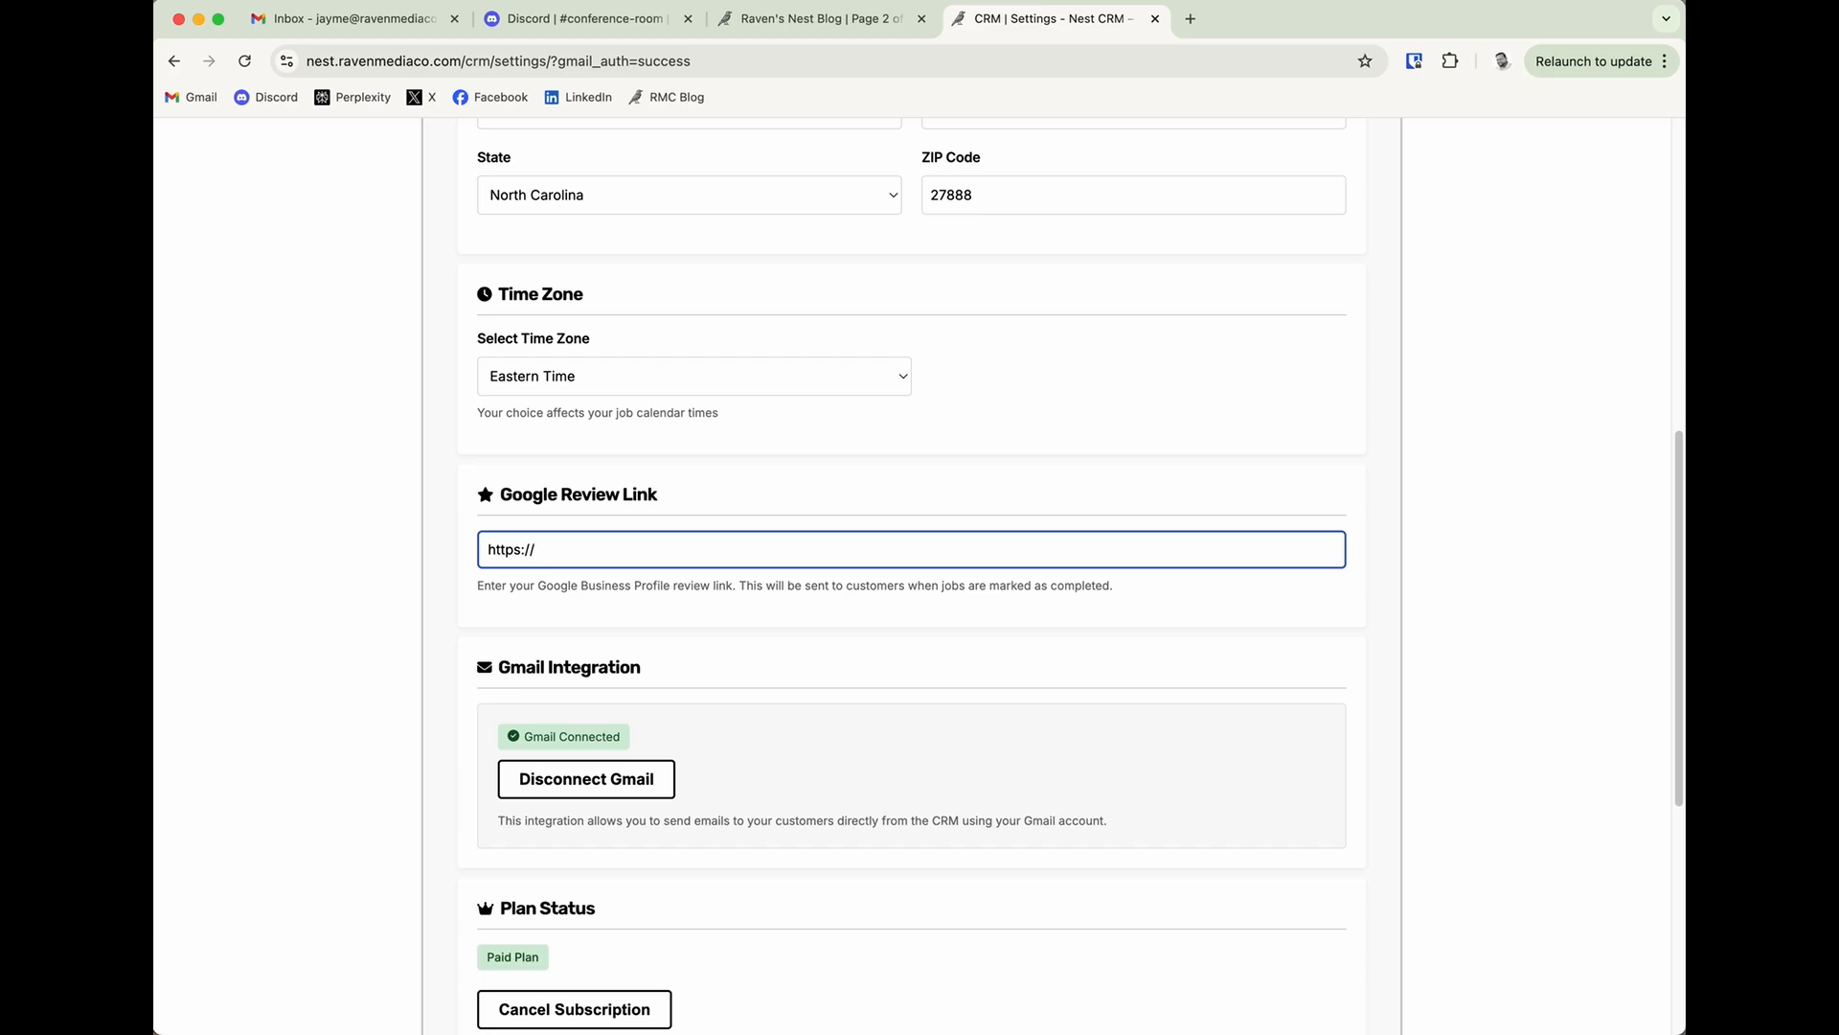
{"action": "type", "text": "reviewlink.com"}
{"action": "scroll", "coordinate": [1203, 859], "scroll_direction": "down", "scroll_amount": 5}
{"action": "left_click", "coordinate": [598, 824]}
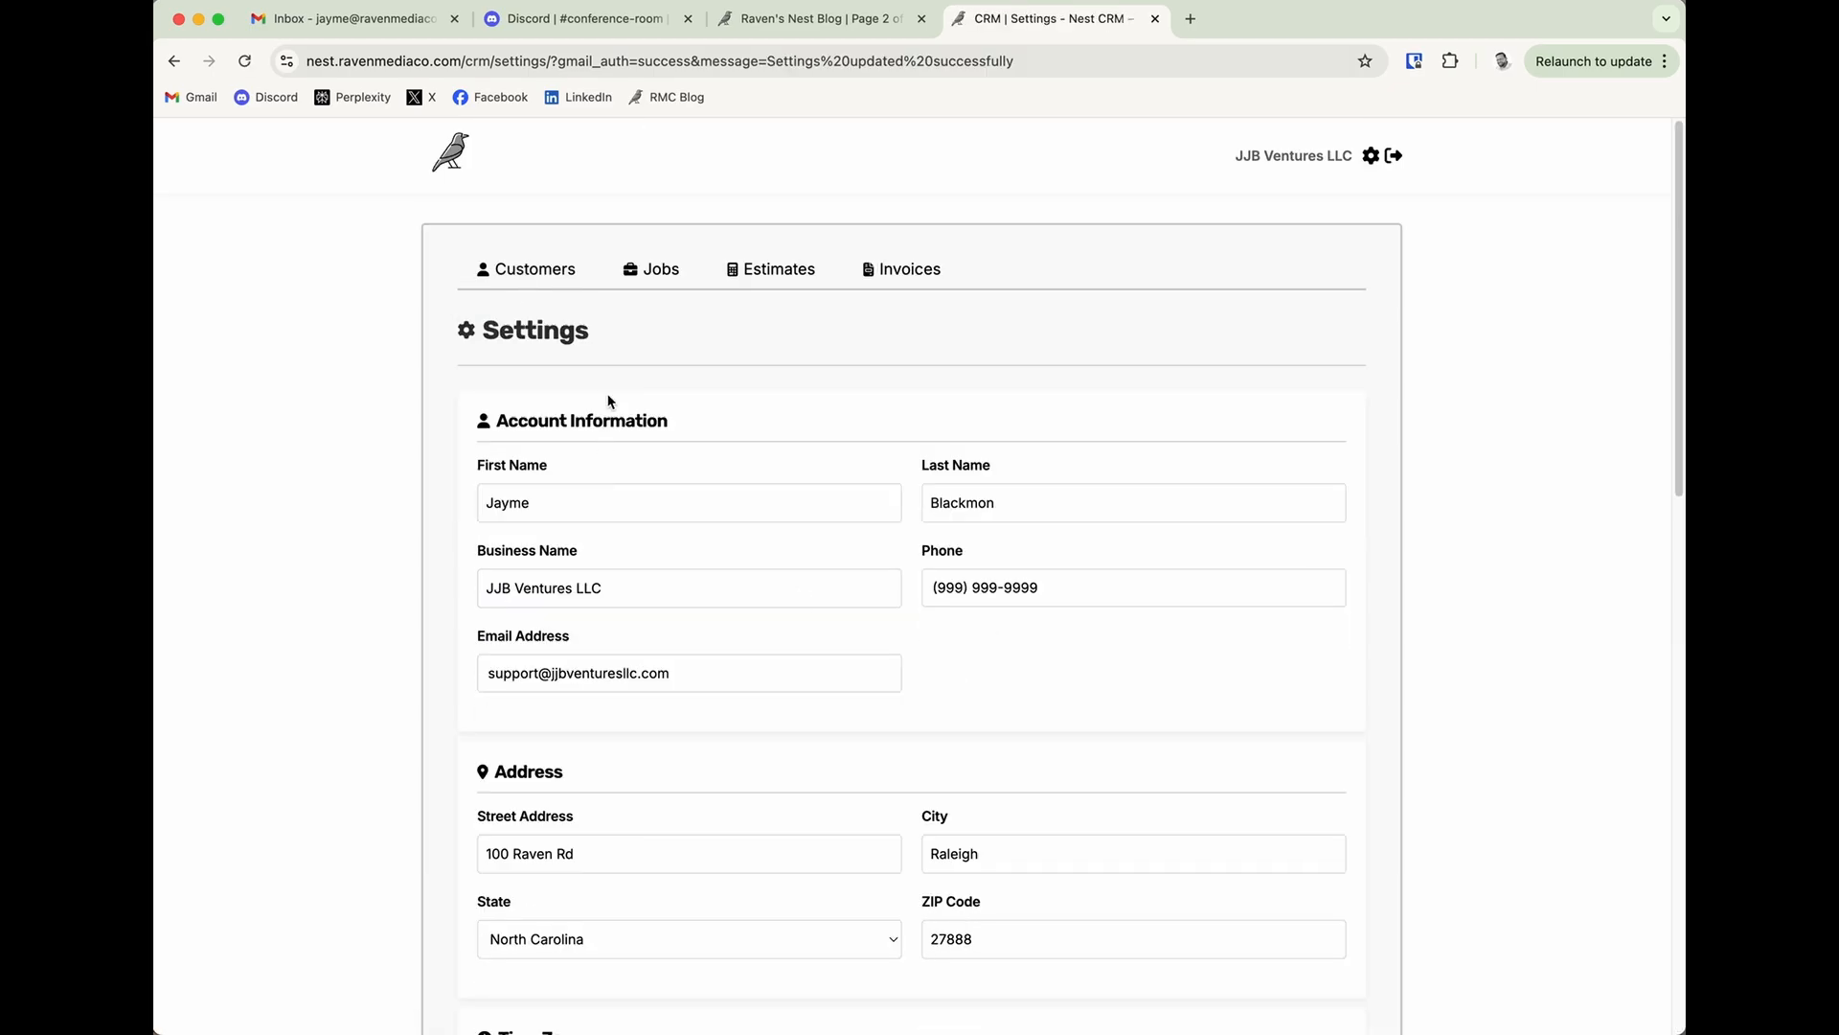
{"action": "scroll", "coordinate": [935, 683], "scroll_direction": "down", "scroll_amount": 8}
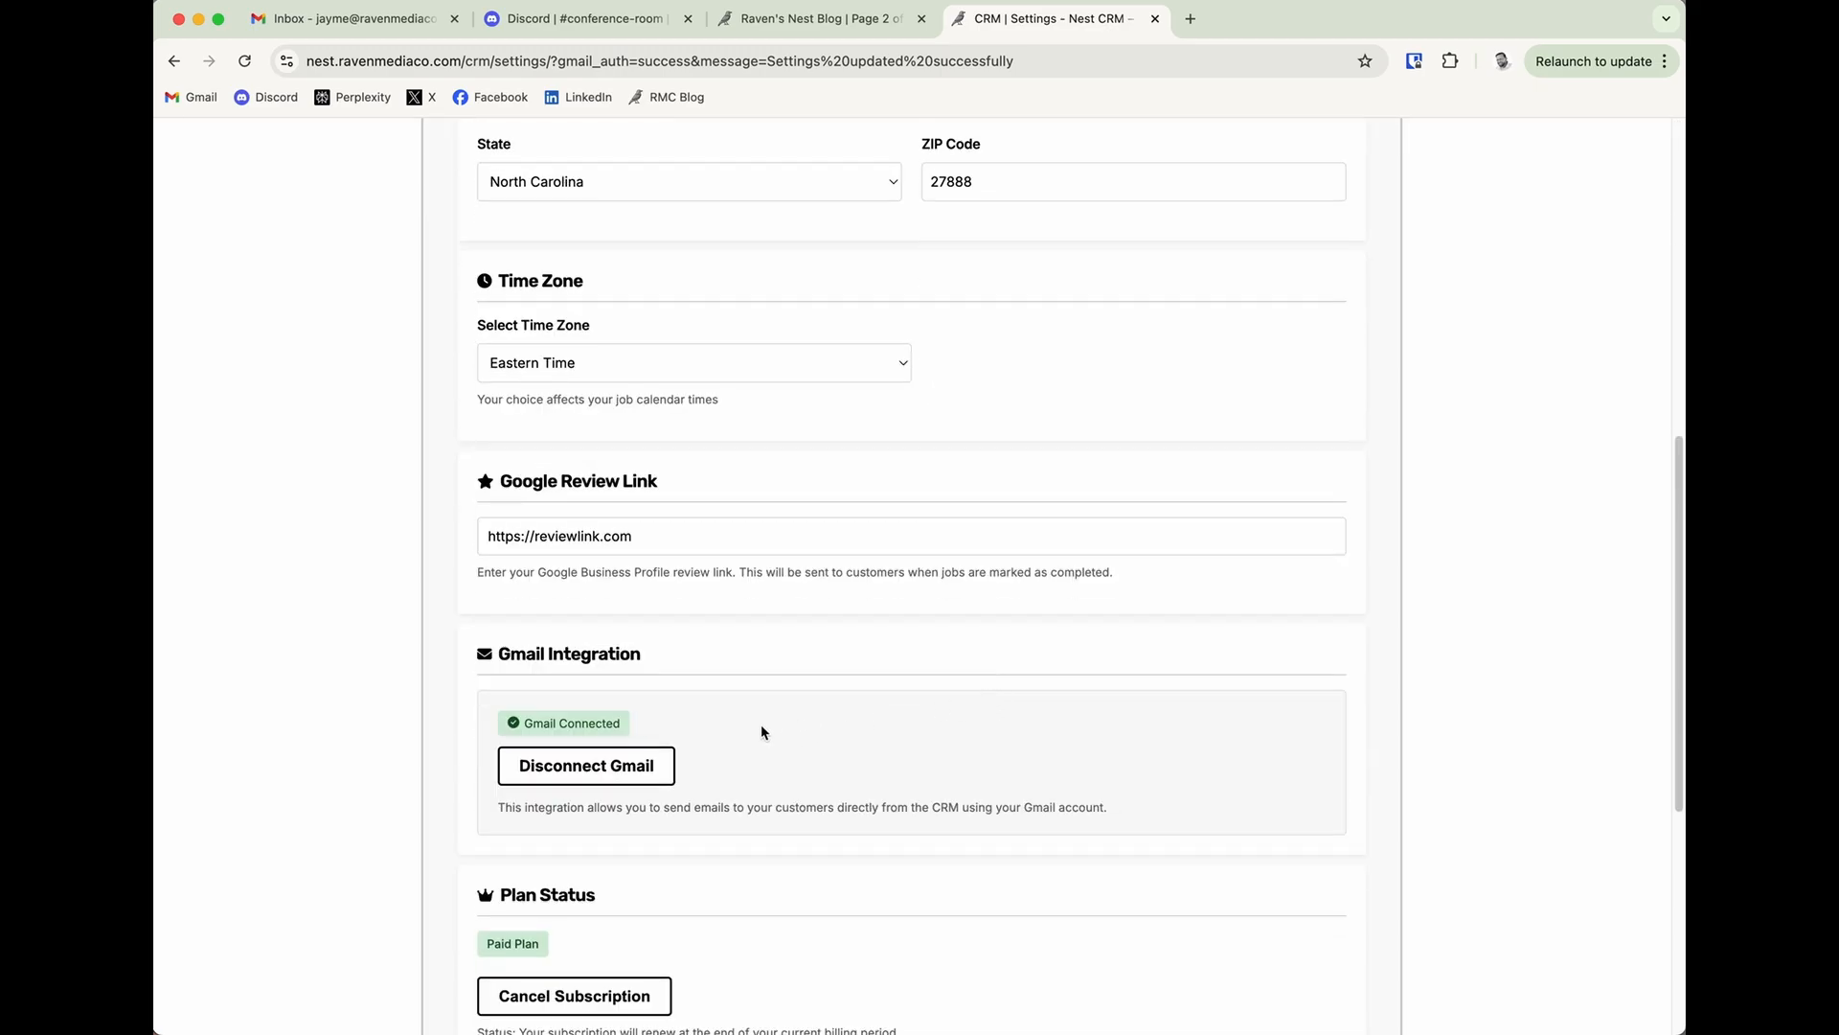
{"action": "scroll", "coordinate": [764, 731], "scroll_direction": "up", "scroll_amount": 8}
Create a new job named Pressure Washing and assign it to the existing customer.
{"action": "left_click", "coordinate": [564, 267]}
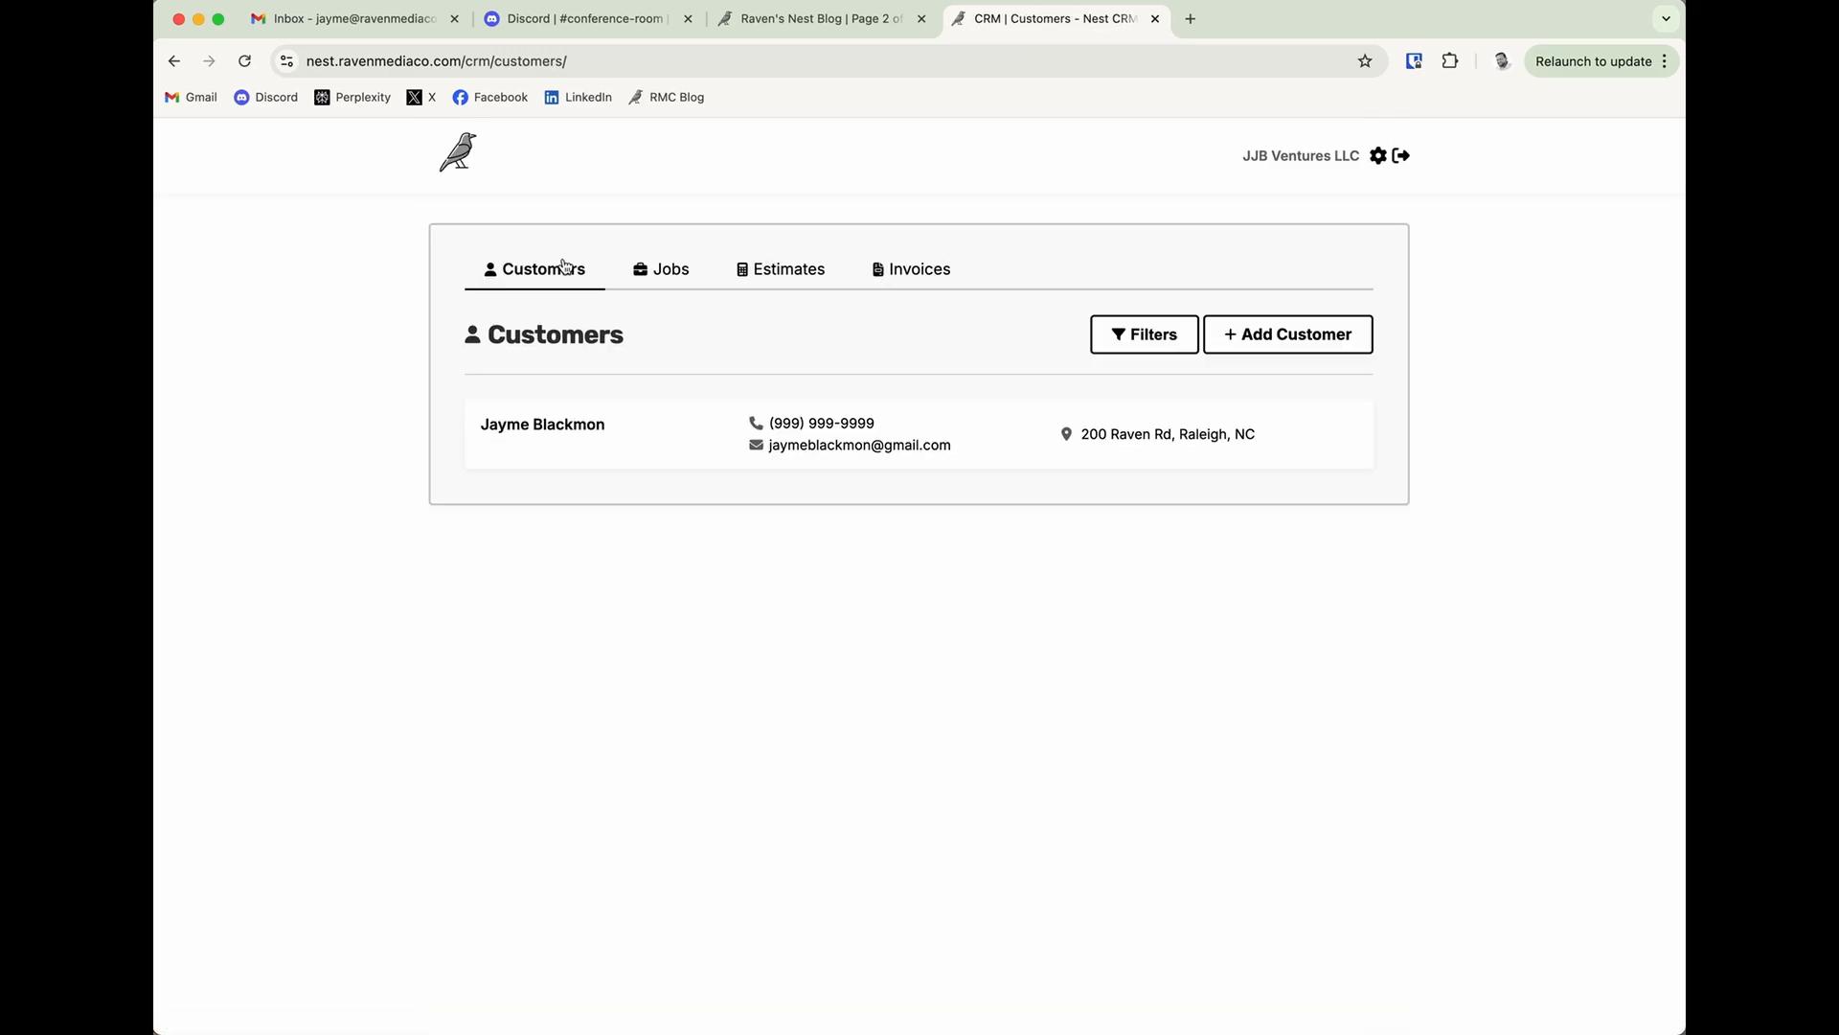
{"action": "left_click", "coordinate": [668, 261]}
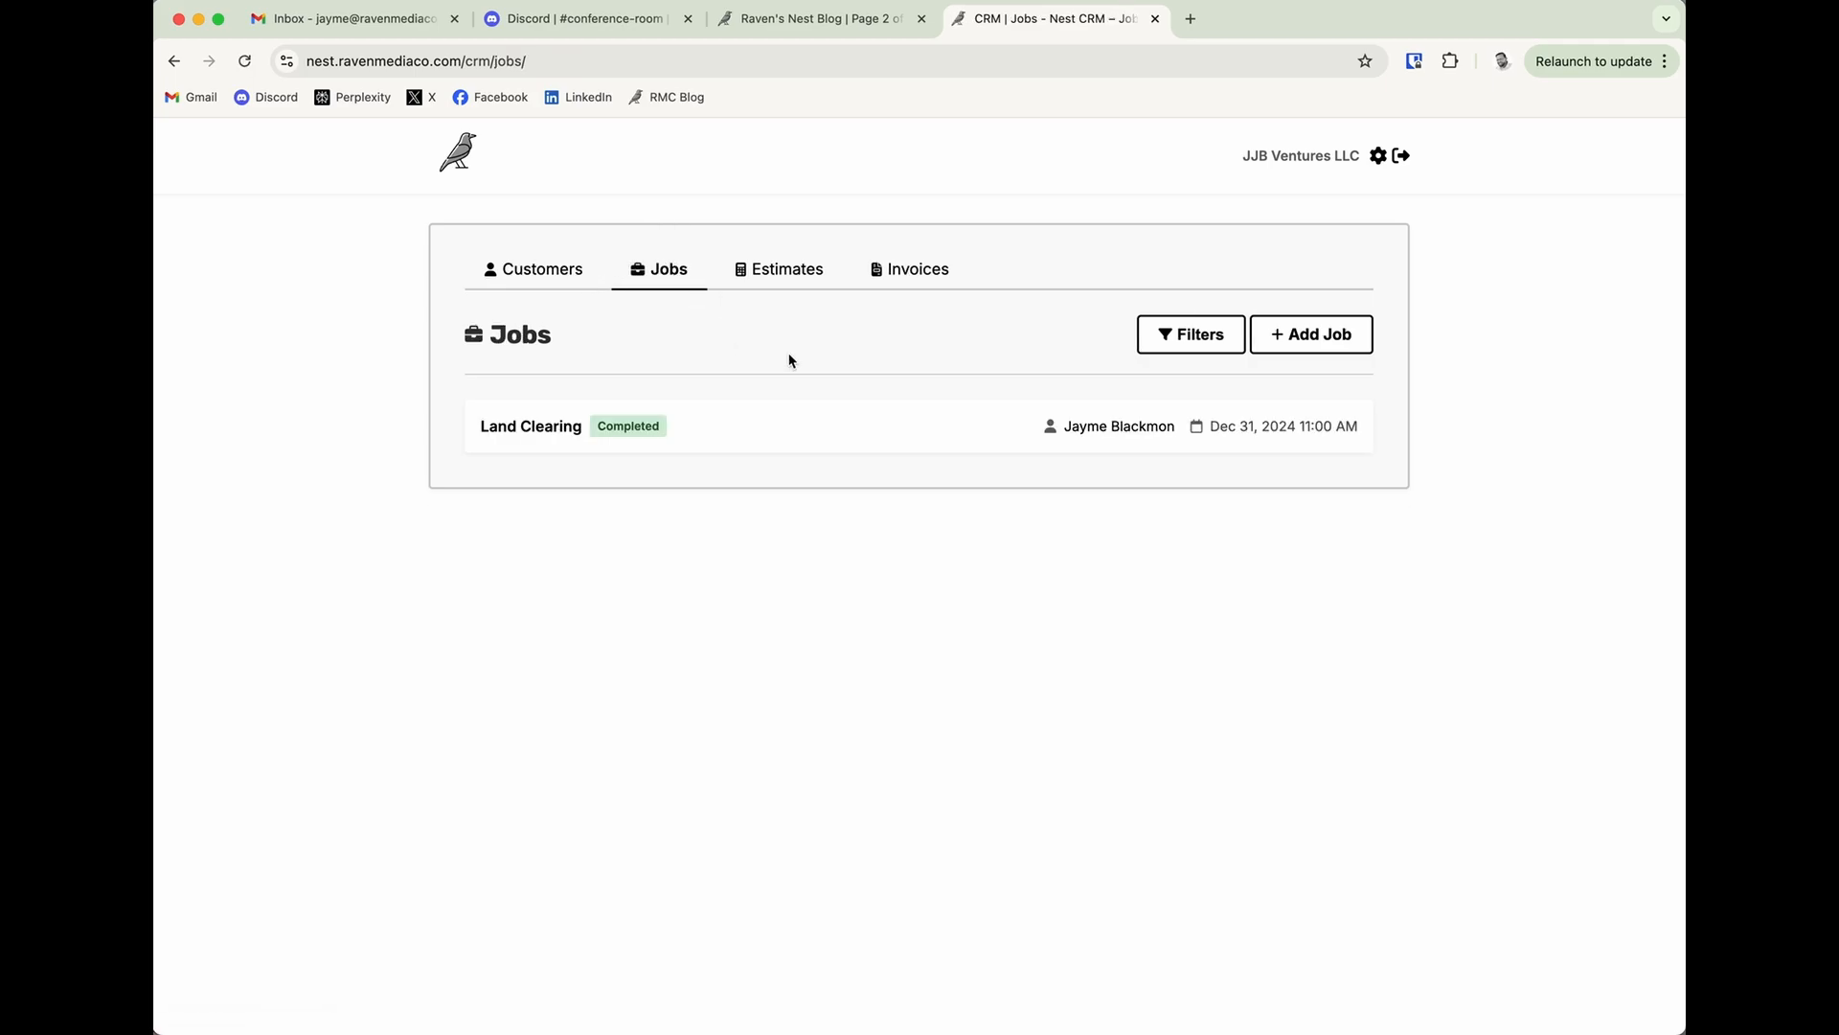
{"action": "left_click", "coordinate": [1331, 337]}
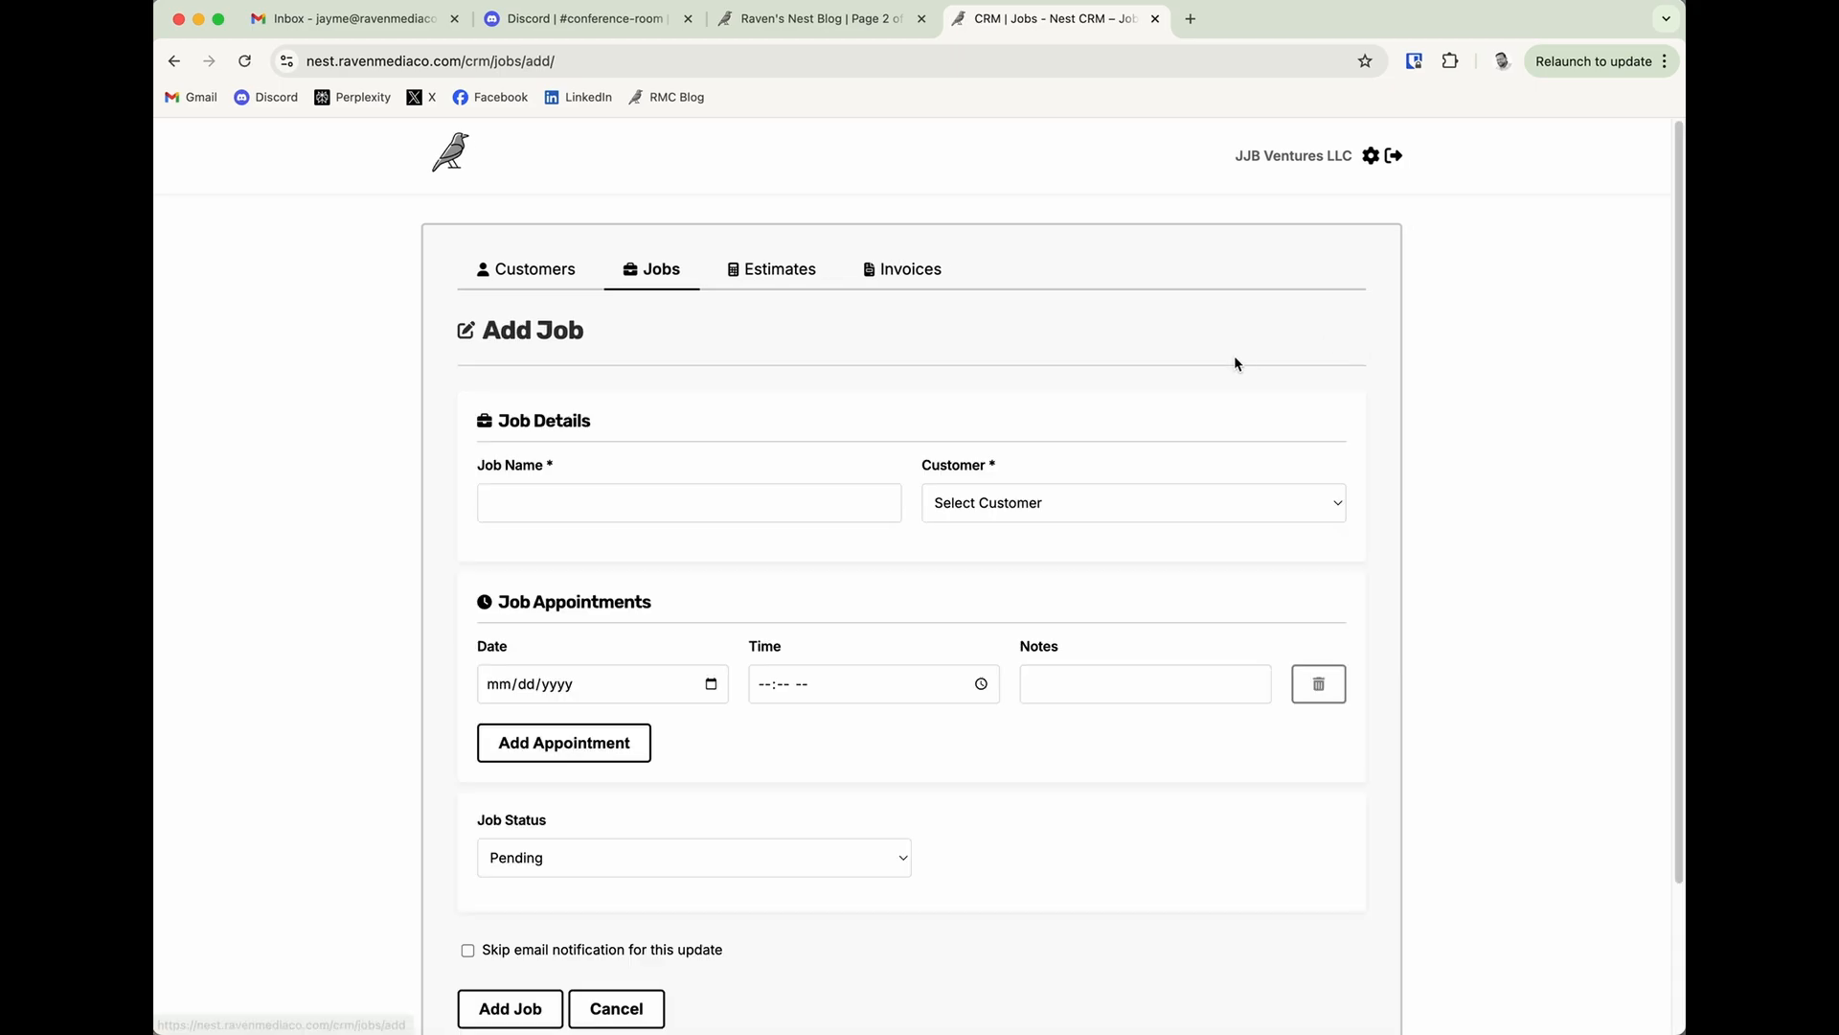
{"action": "left_click", "coordinate": [687, 504]}
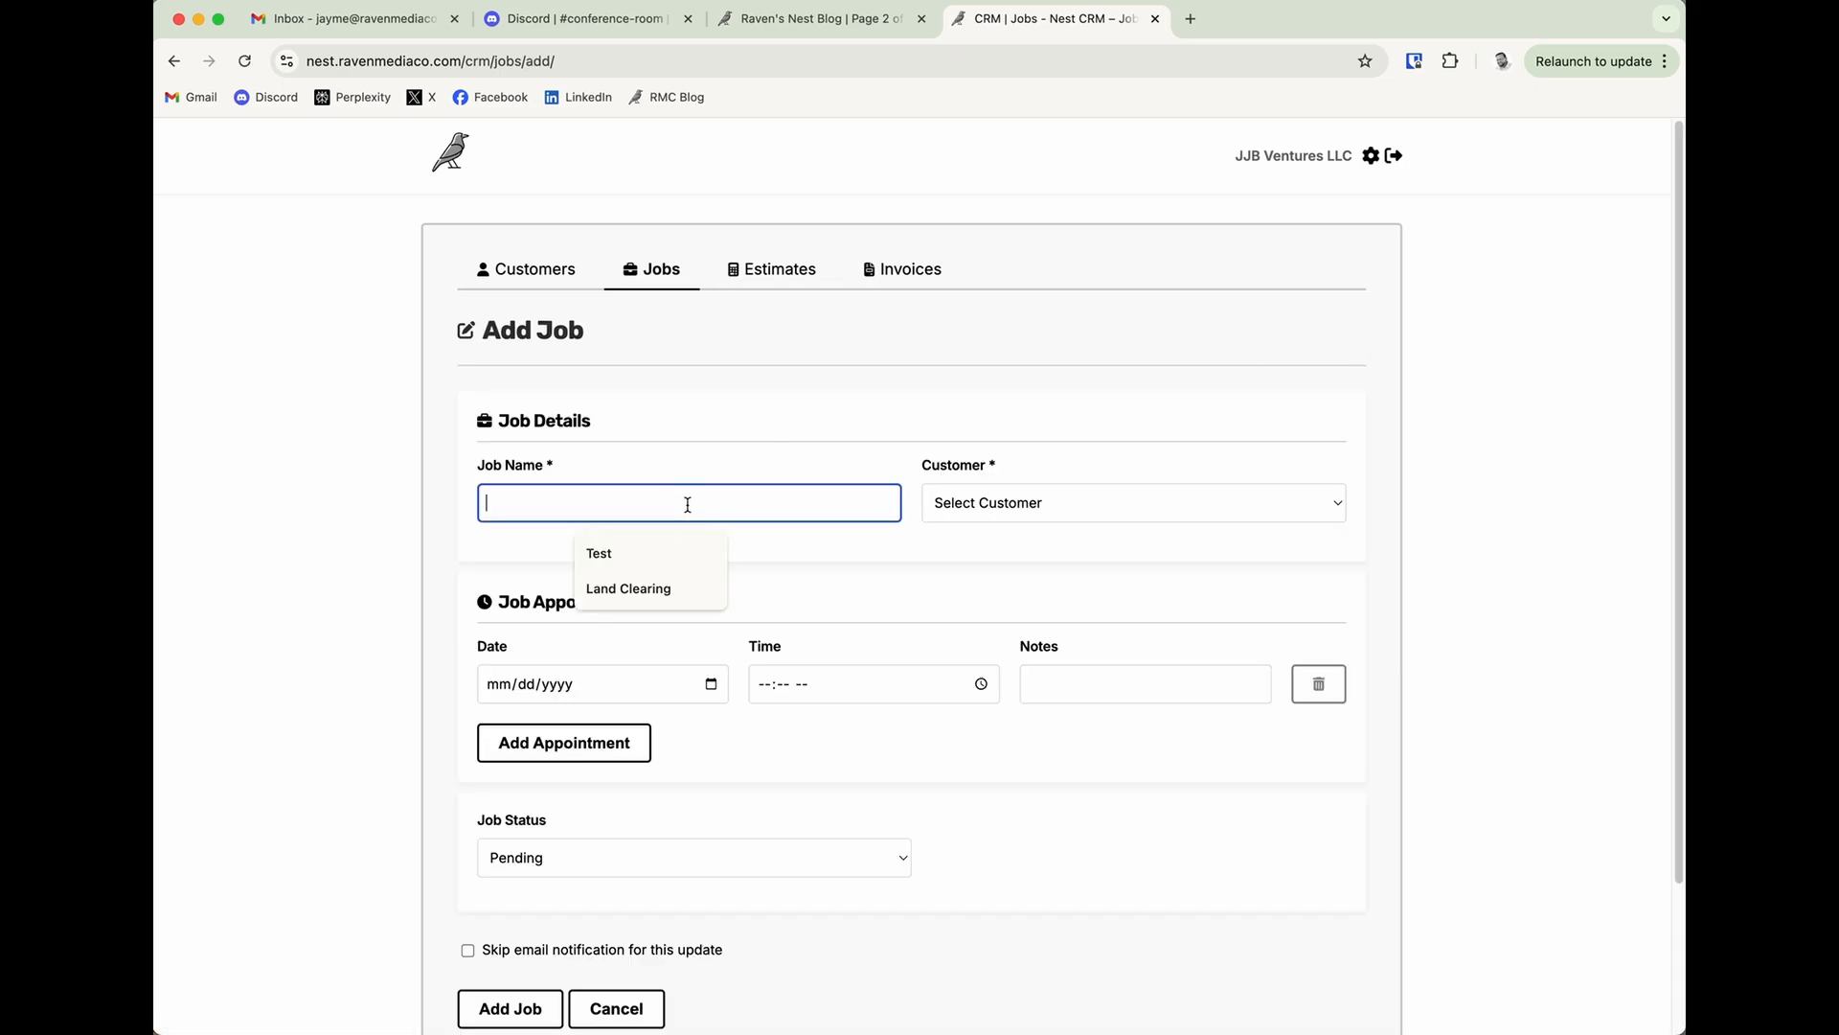
{"action": "type", "text": "Pressure Washing"}
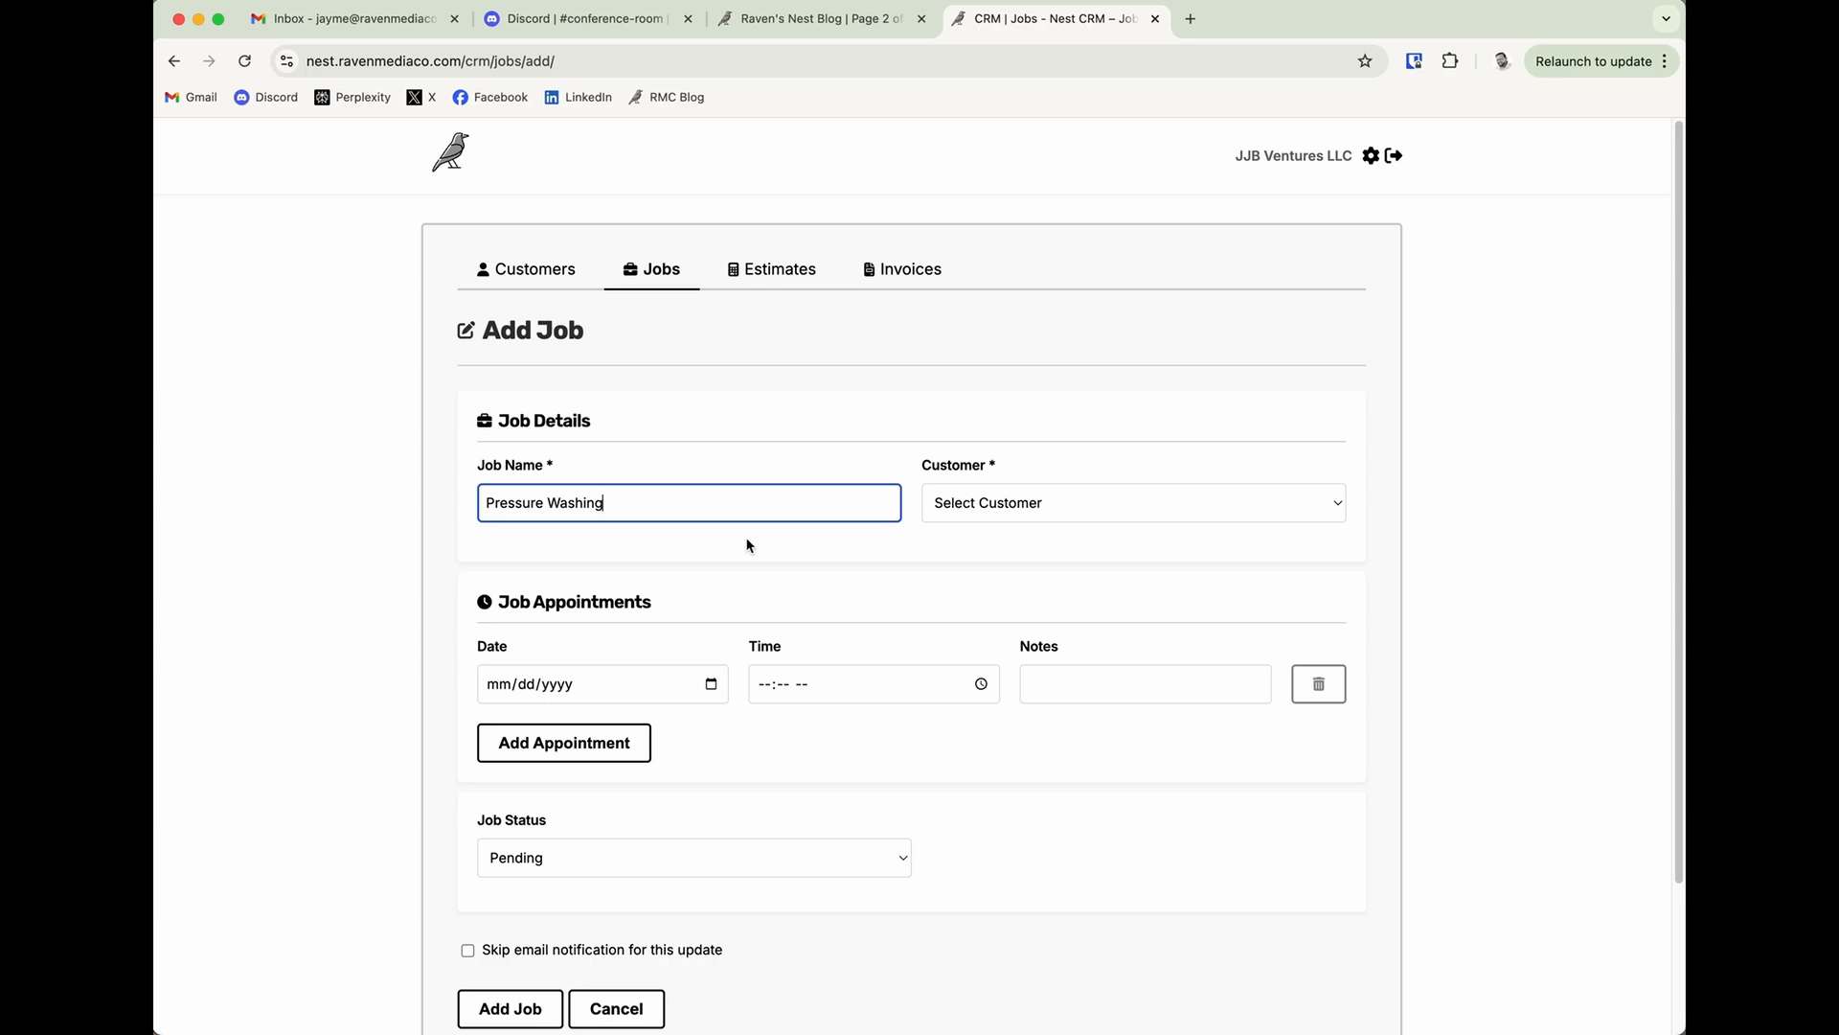
{"action": "left_click", "coordinate": [1061, 498]}
{"action": "left_click", "coordinate": [1058, 526]}
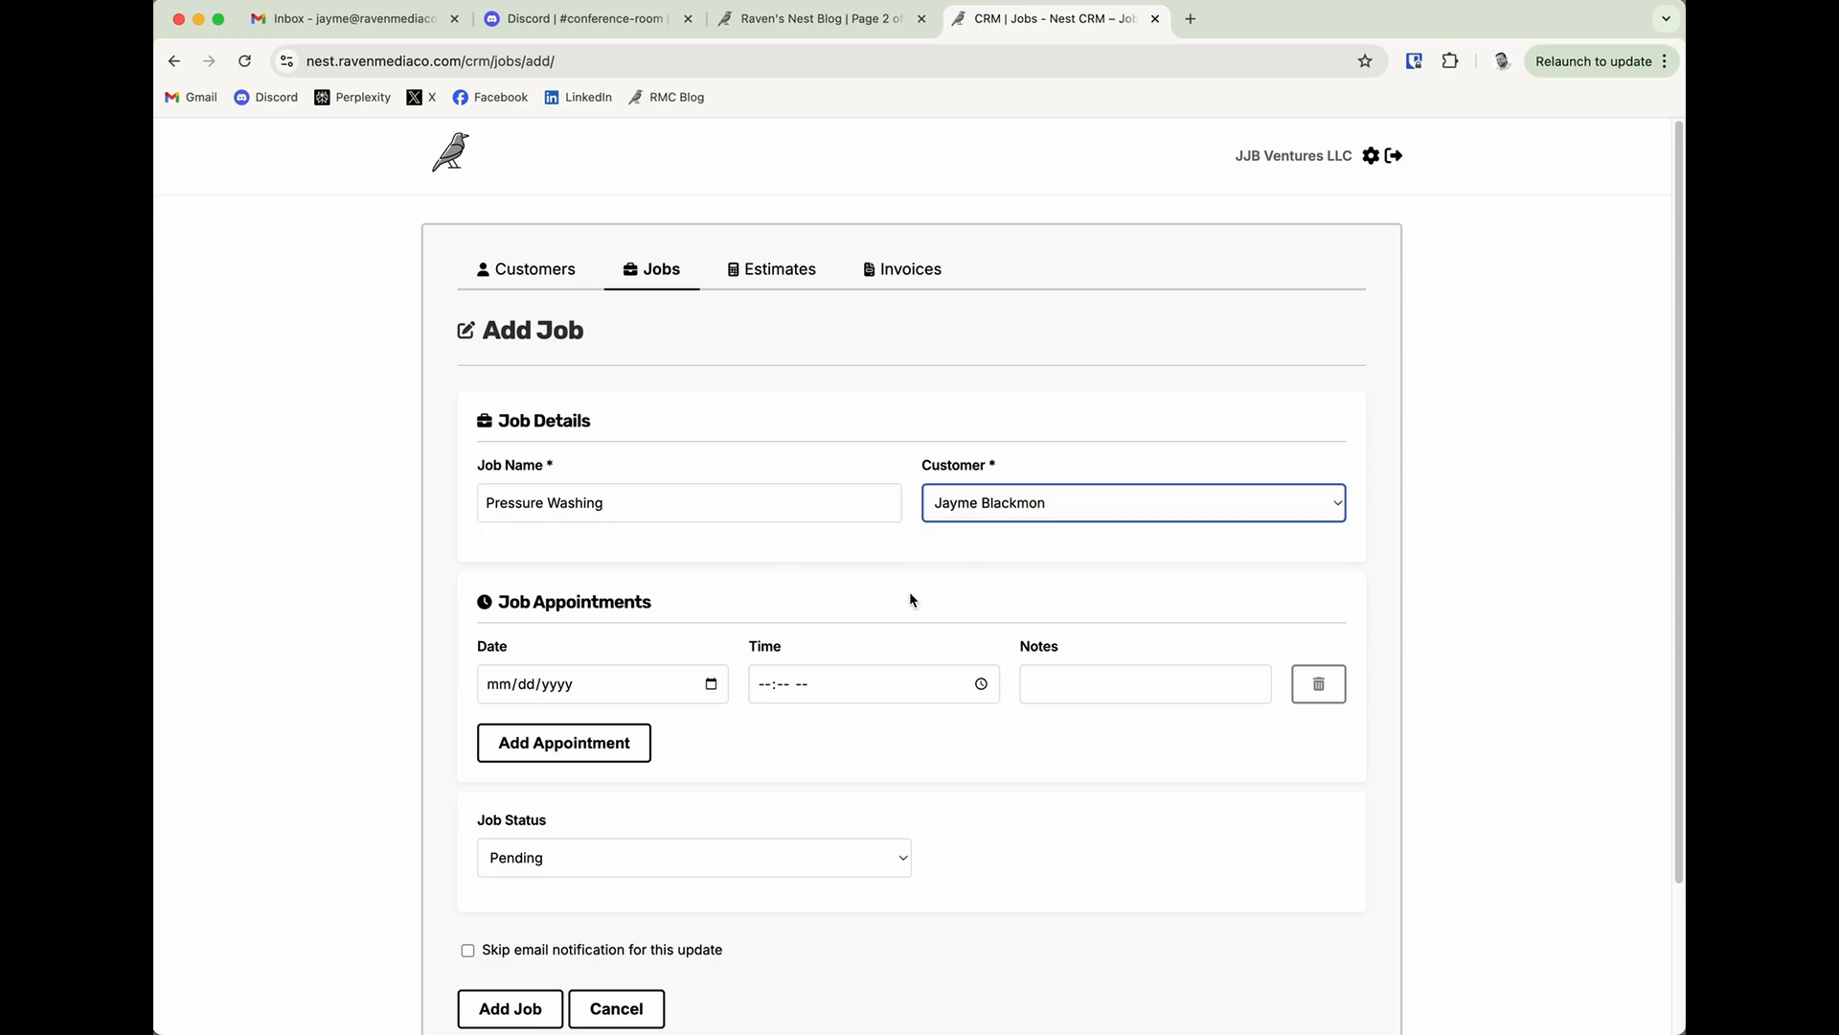
Schedule the job's appointment for 01/01/2025 at 10:00 AM with the note Estimate.
{"action": "left_click", "coordinate": [710, 685]}
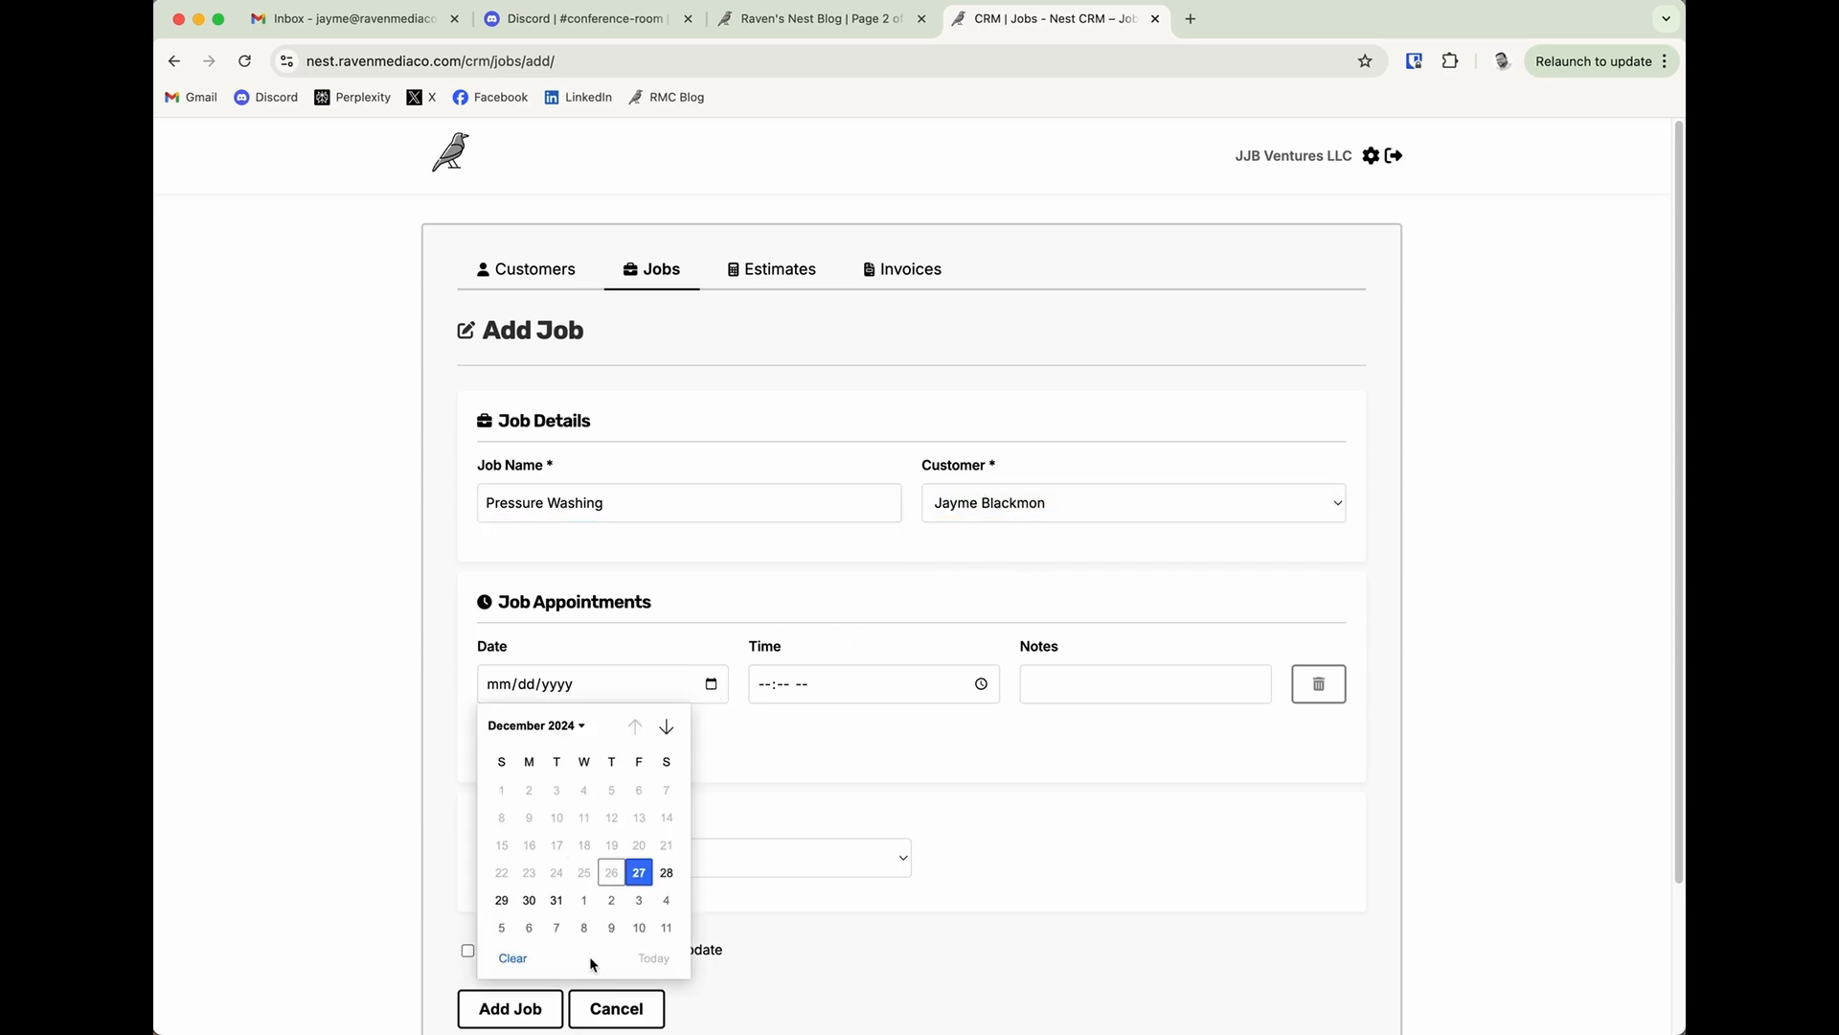
{"action": "left_click", "coordinate": [583, 901]}
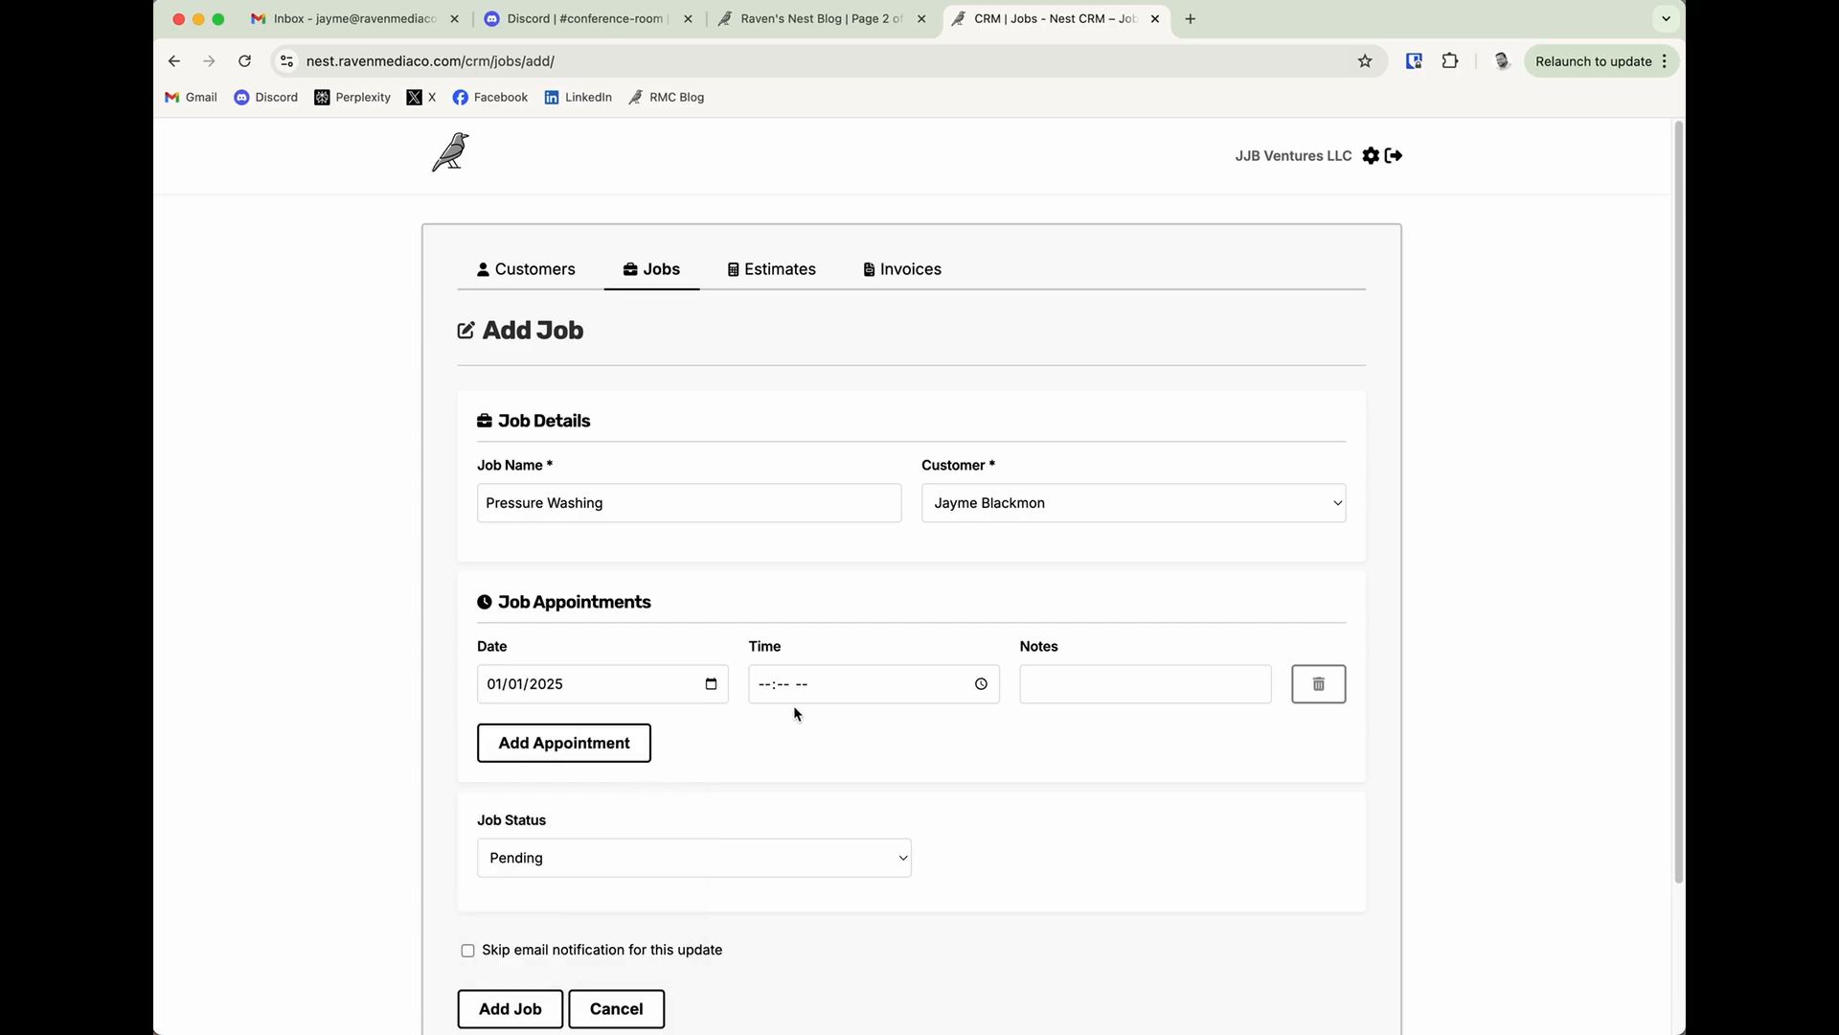
{"action": "left_click", "coordinate": [767, 687]}
{"action": "type", "text": "1000a"}
{"action": "key", "text": "Tab"}
{"action": "key", "text": "Tab"}
{"action": "type", "text": "Estimate"}
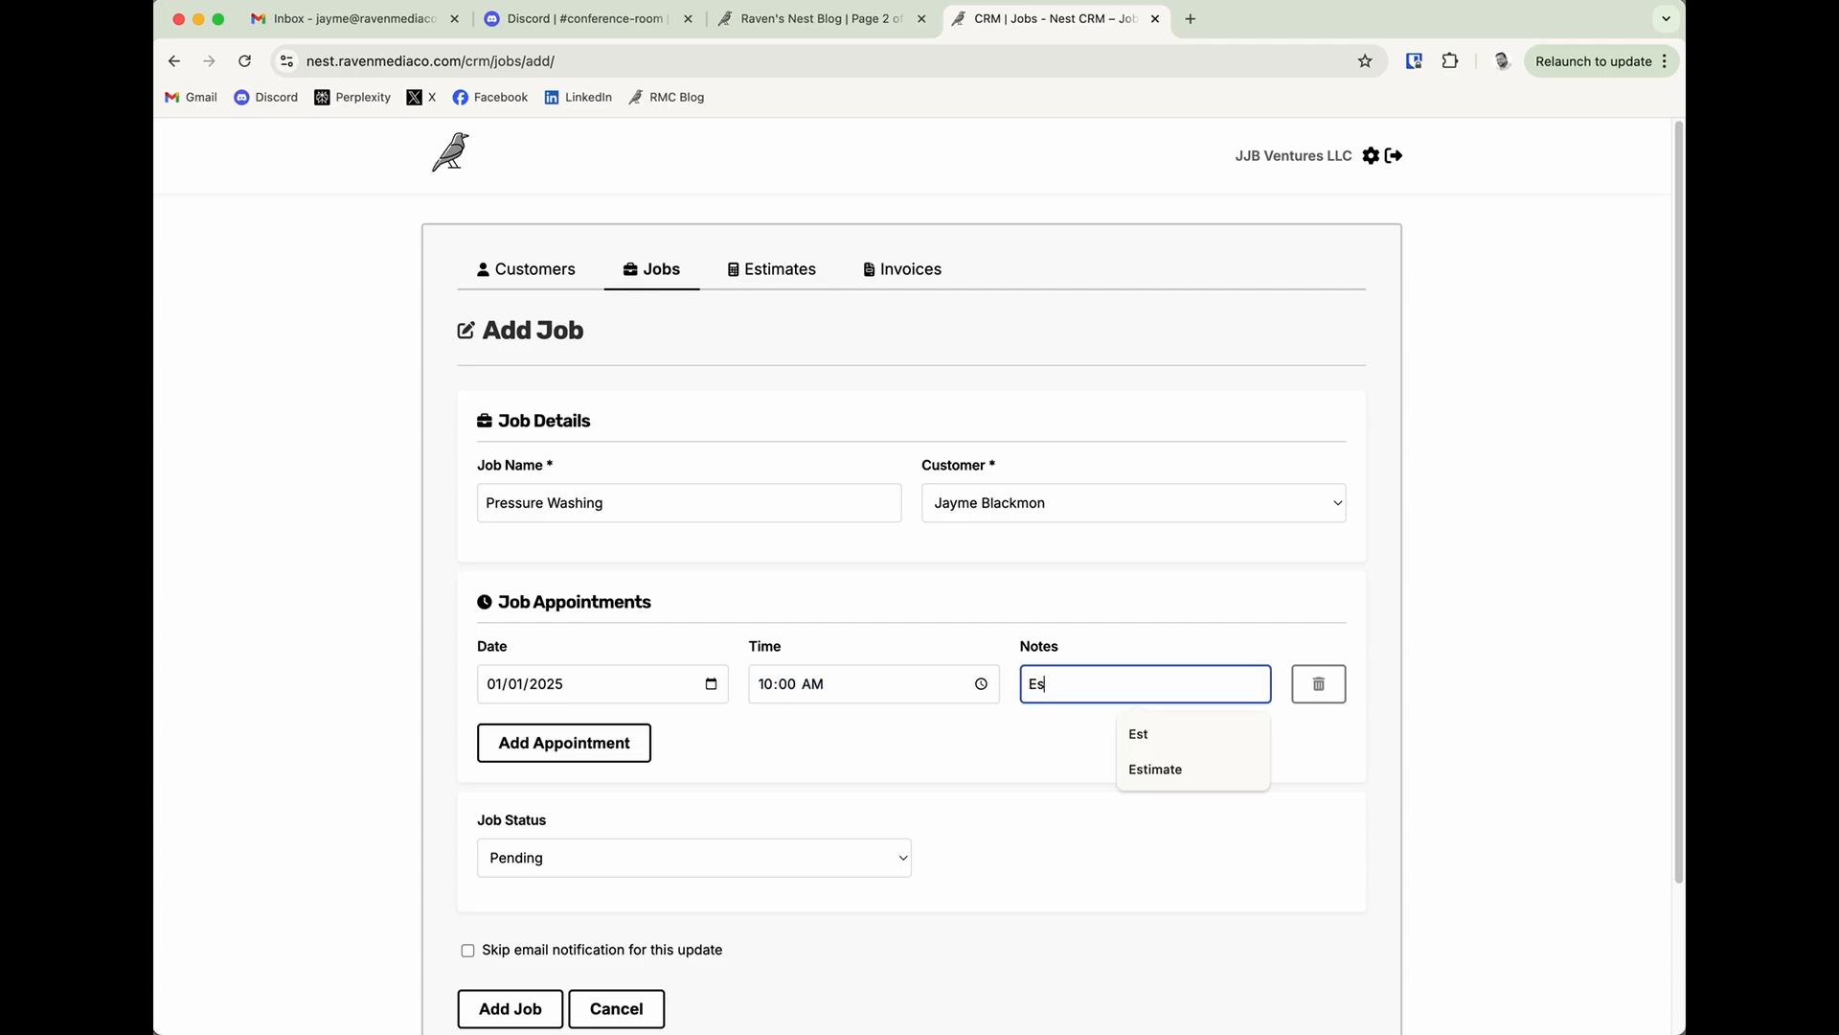
{"action": "left_click", "coordinate": [659, 743]}
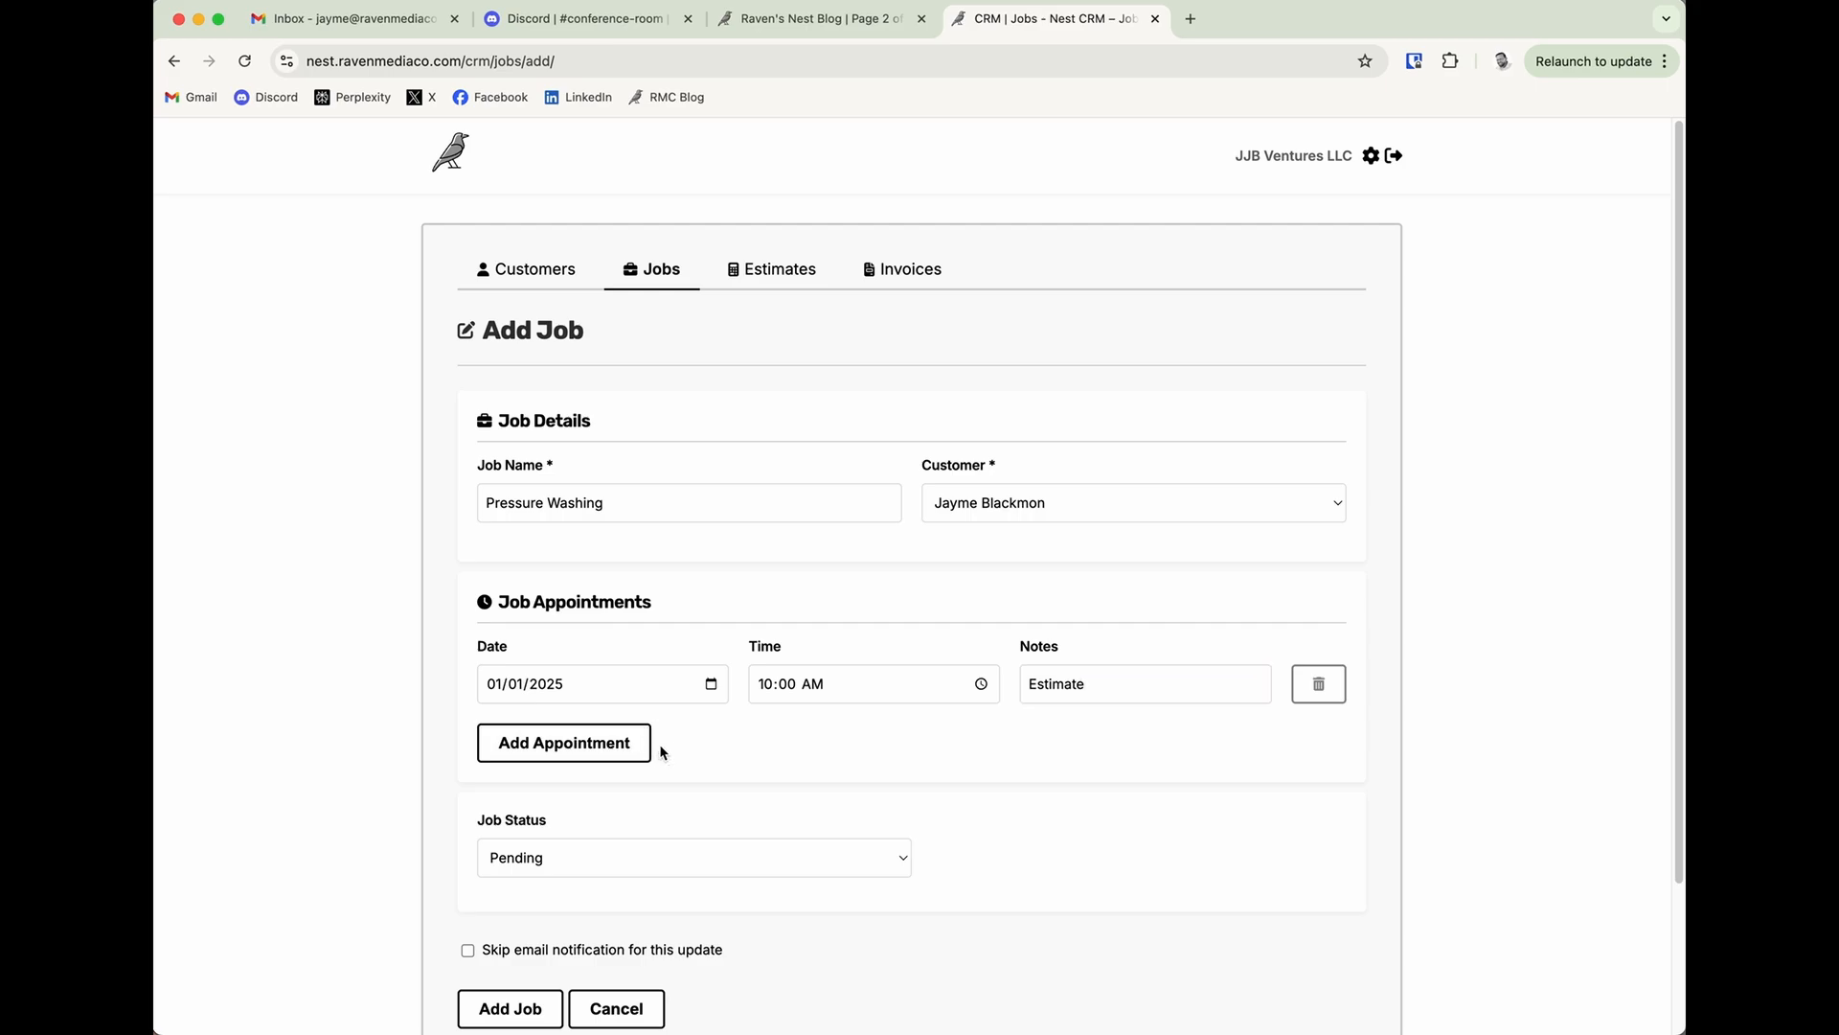
Toggle the option to skip the email notification, leave it off, and save the Pressure Washing job.
{"action": "scroll", "coordinate": [693, 824], "scroll_direction": "down", "scroll_amount": 3}
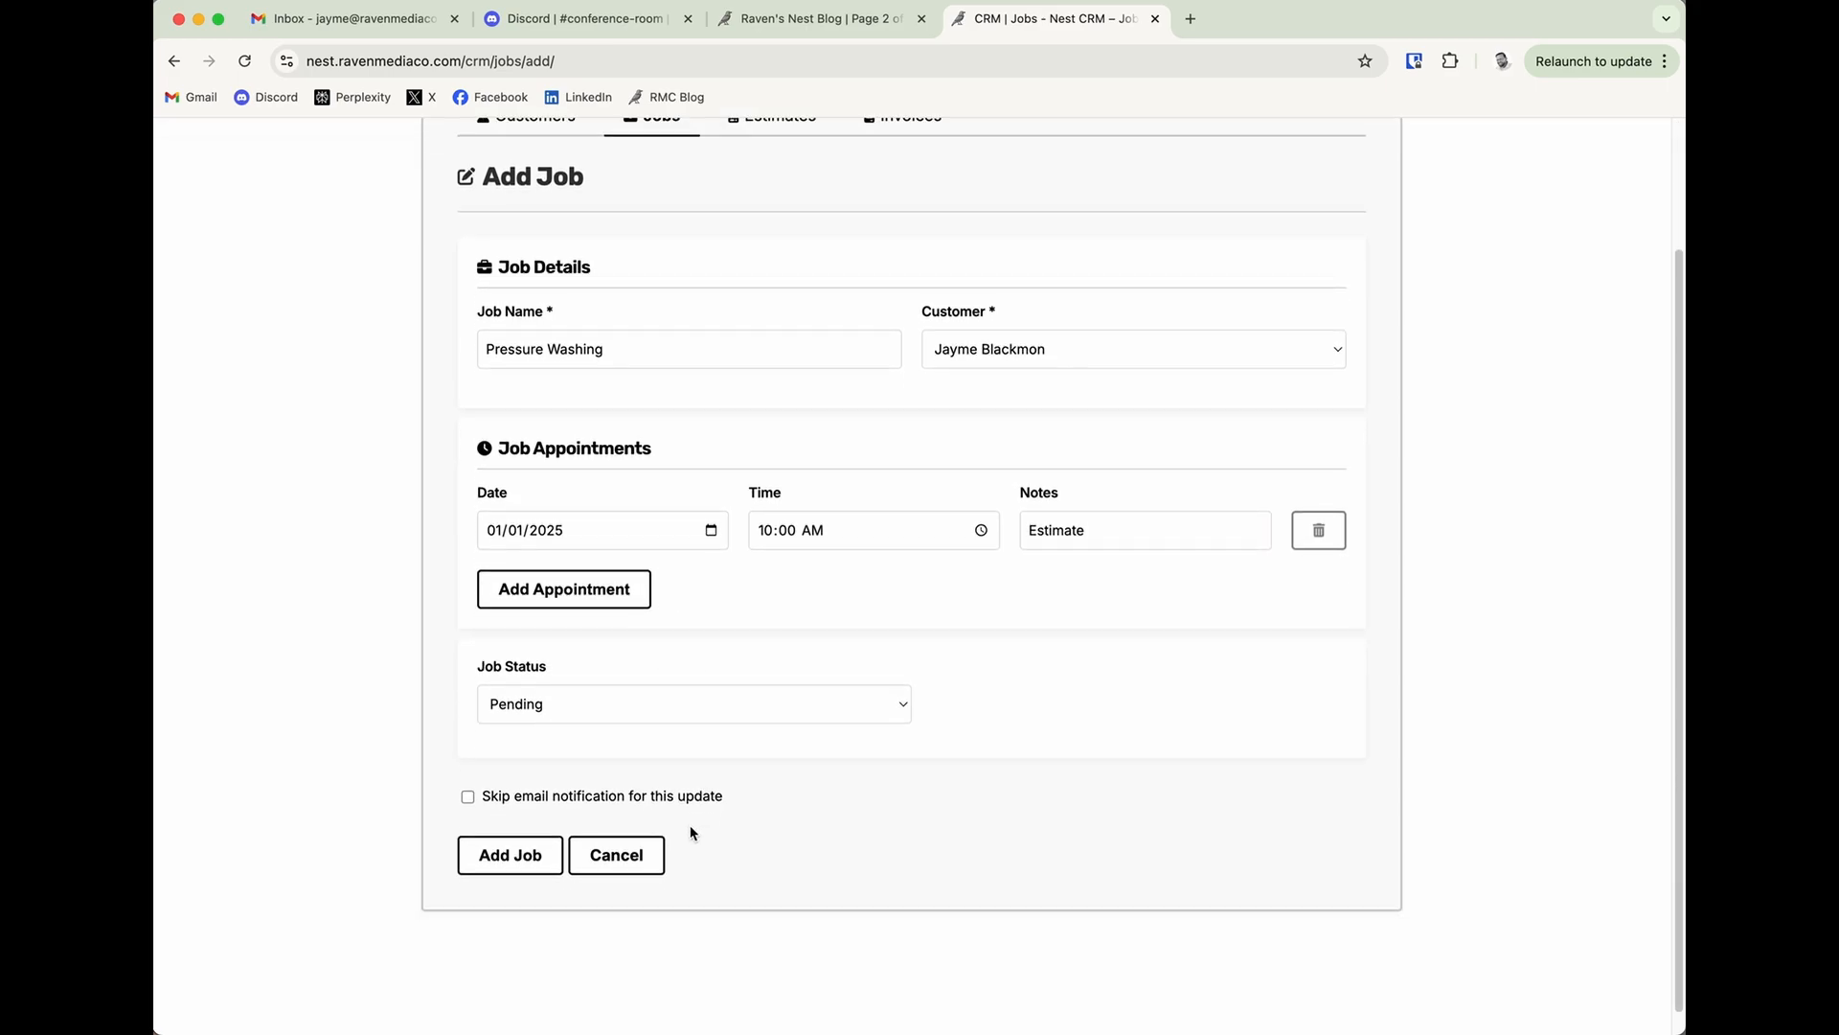
{"action": "left_click", "coordinate": [468, 799]}
{"action": "left_click", "coordinate": [469, 801]}
{"action": "left_click", "coordinate": [468, 801]}
{"action": "left_click", "coordinate": [469, 801]}
{"action": "left_click", "coordinate": [468, 802]}
{"action": "left_click", "coordinate": [469, 801]}
{"action": "left_click", "coordinate": [469, 801]}
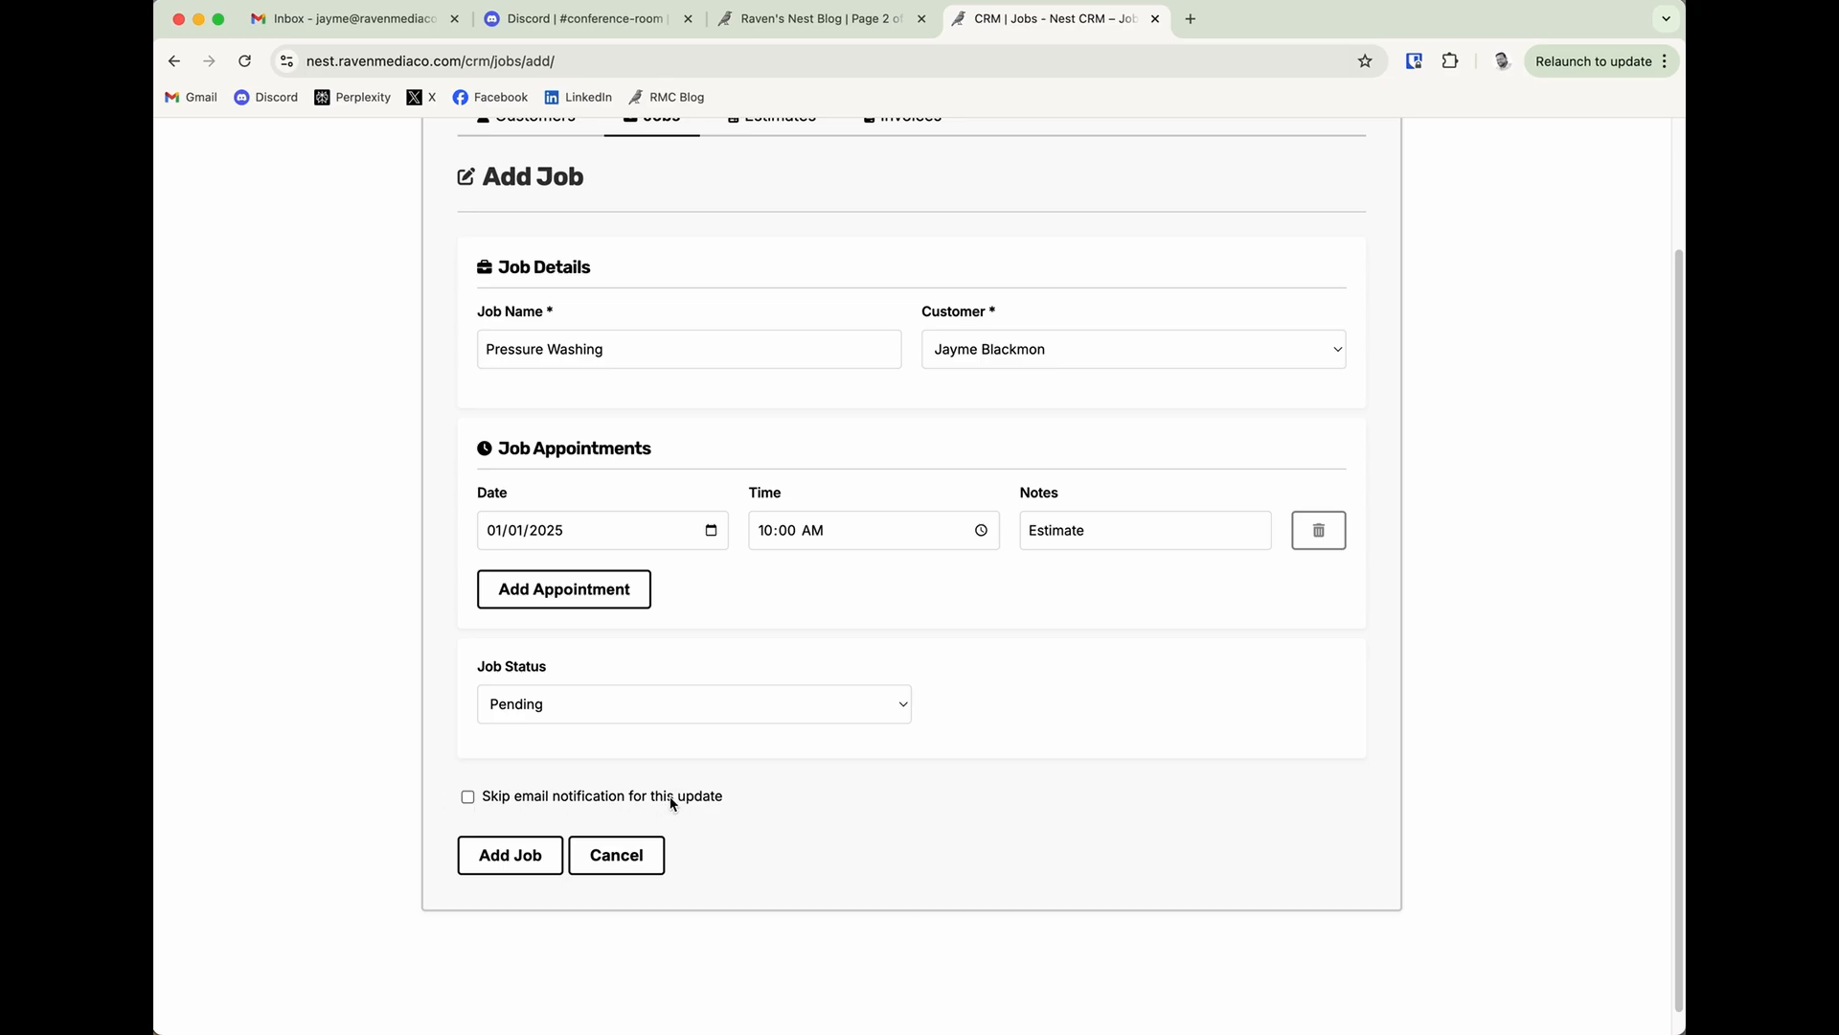
{"action": "left_click", "coordinate": [536, 860]}
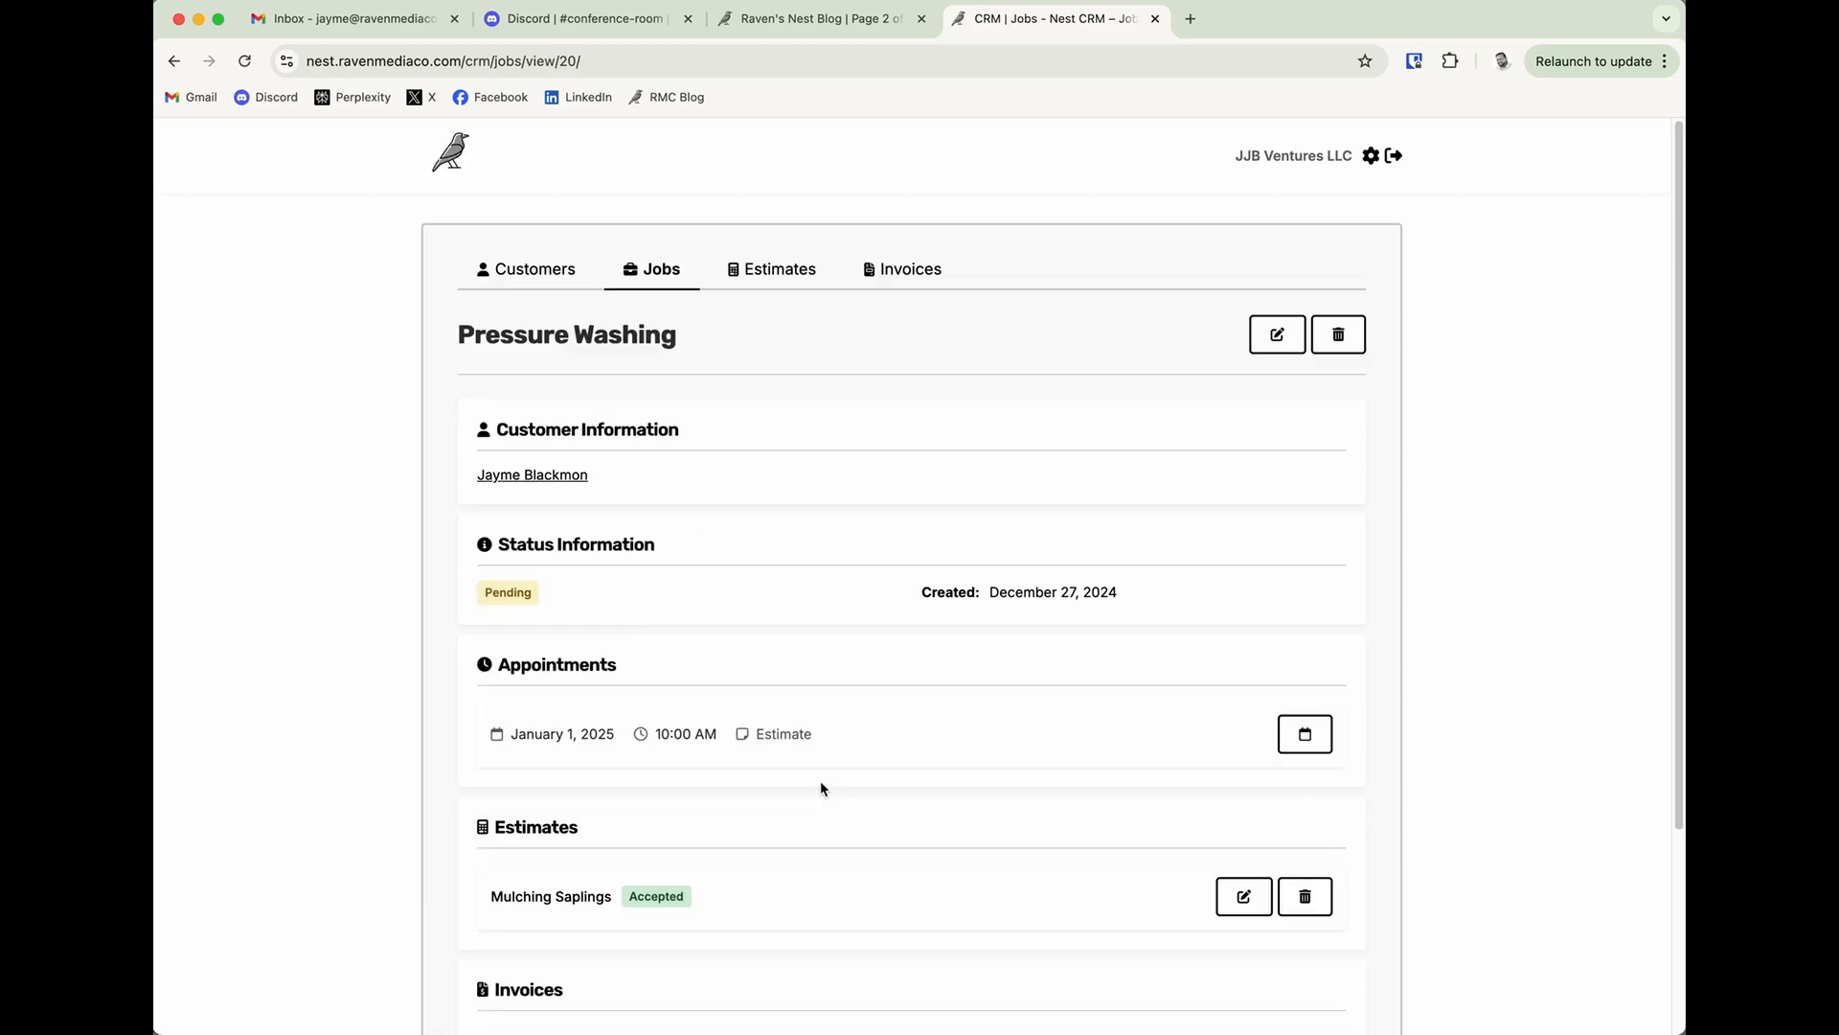
Refresh the Gmail inbox to check for the job notification, and return to the Pressure Washing job.
{"action": "left_click", "coordinate": [395, 23]}
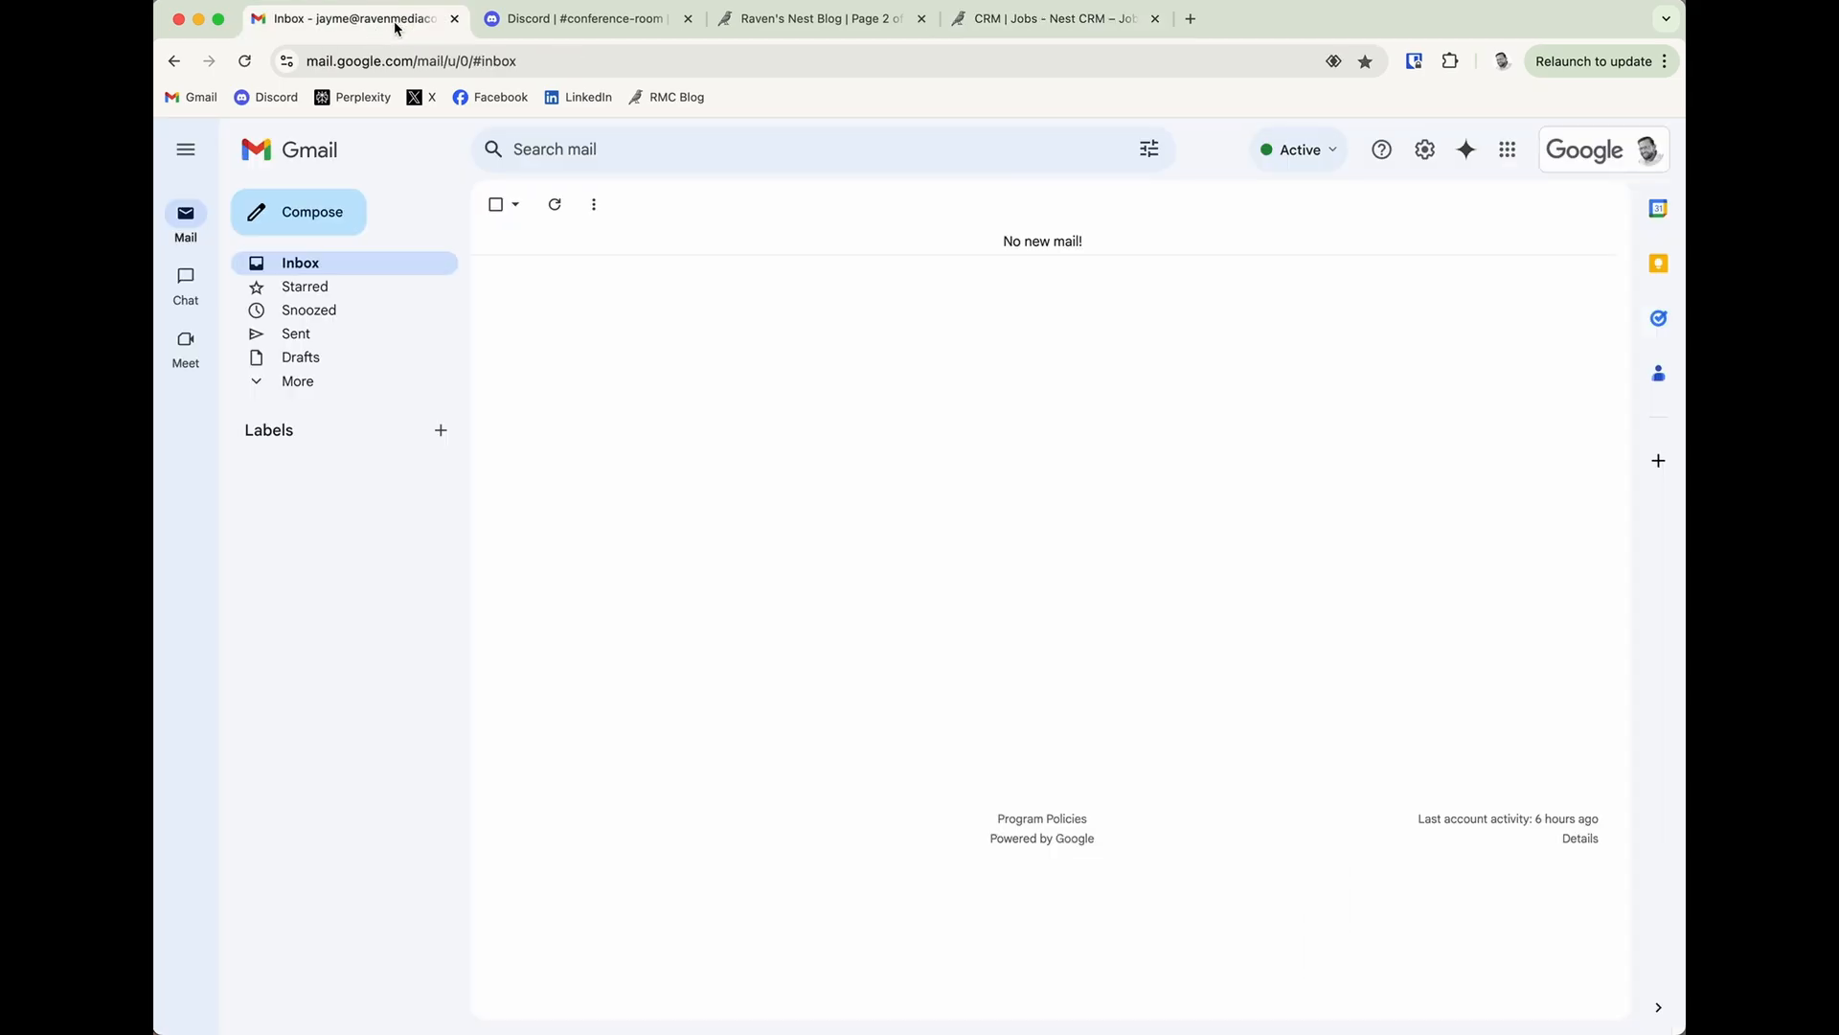
{"action": "left_click", "coordinate": [558, 213]}
{"action": "left_click", "coordinate": [1016, 25]}
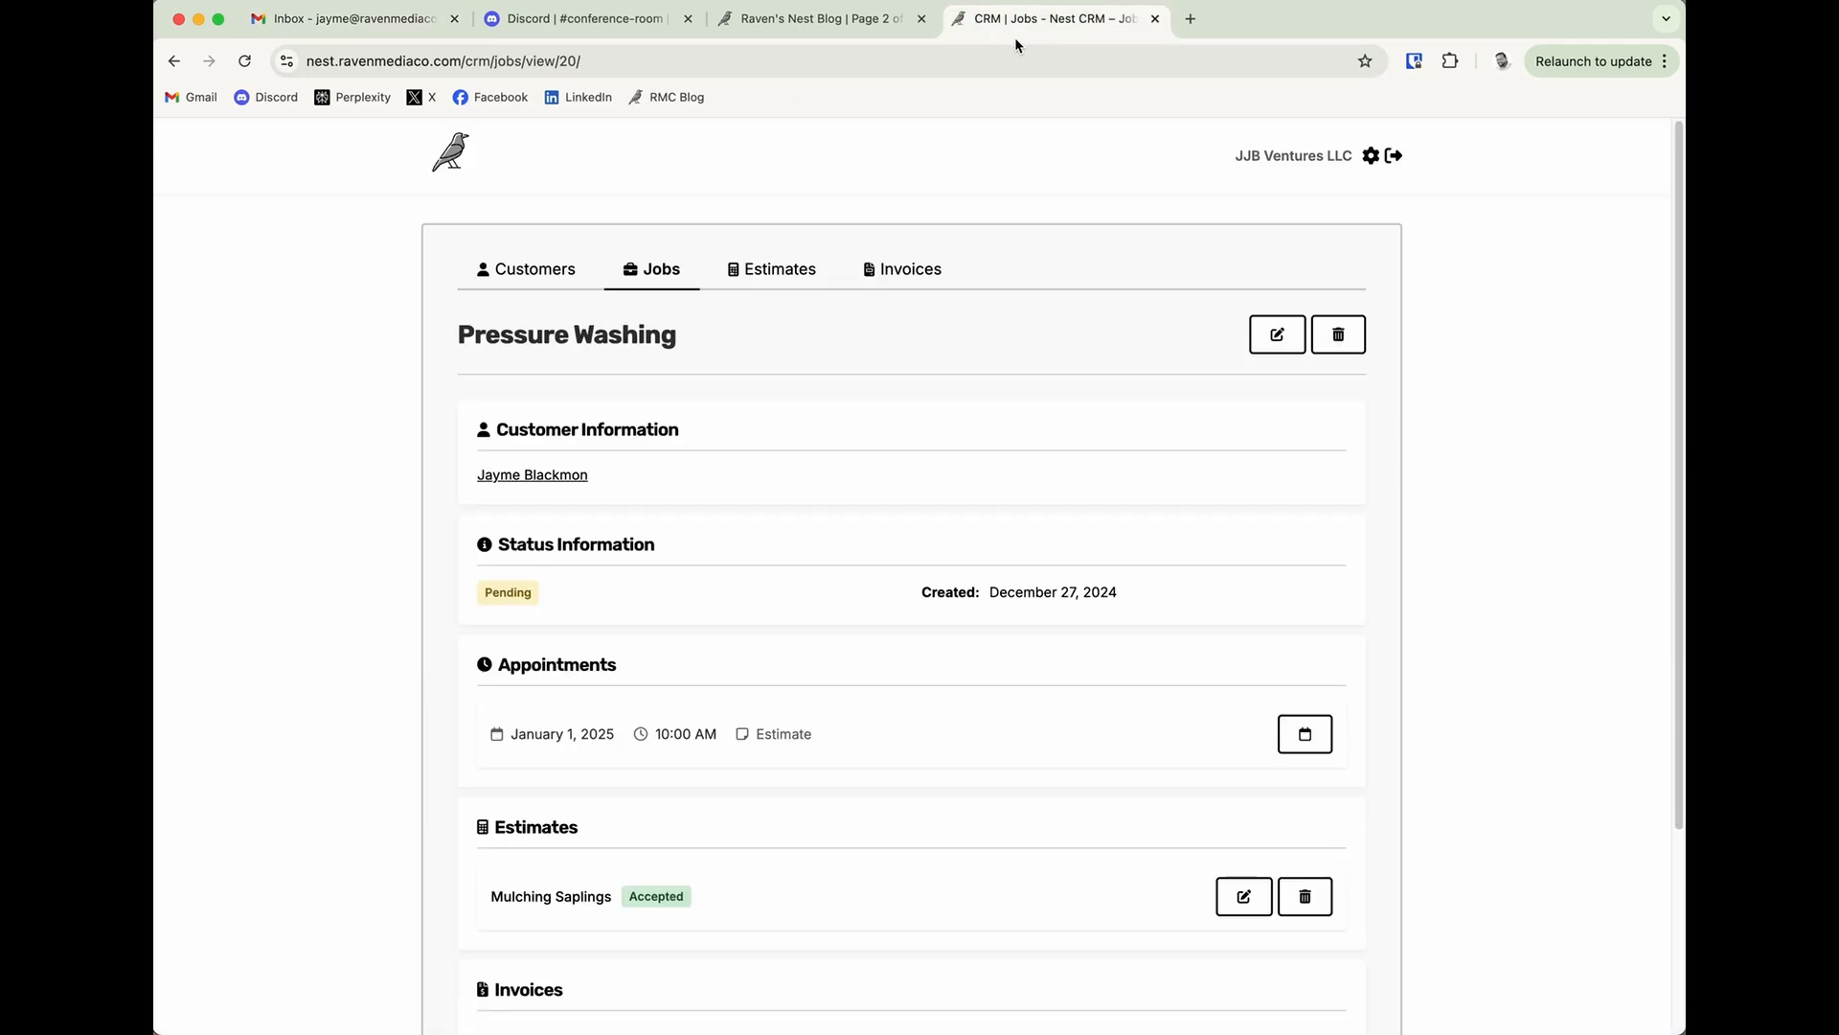
{"action": "scroll", "coordinate": [814, 551], "scroll_direction": "down", "scroll_amount": 1}
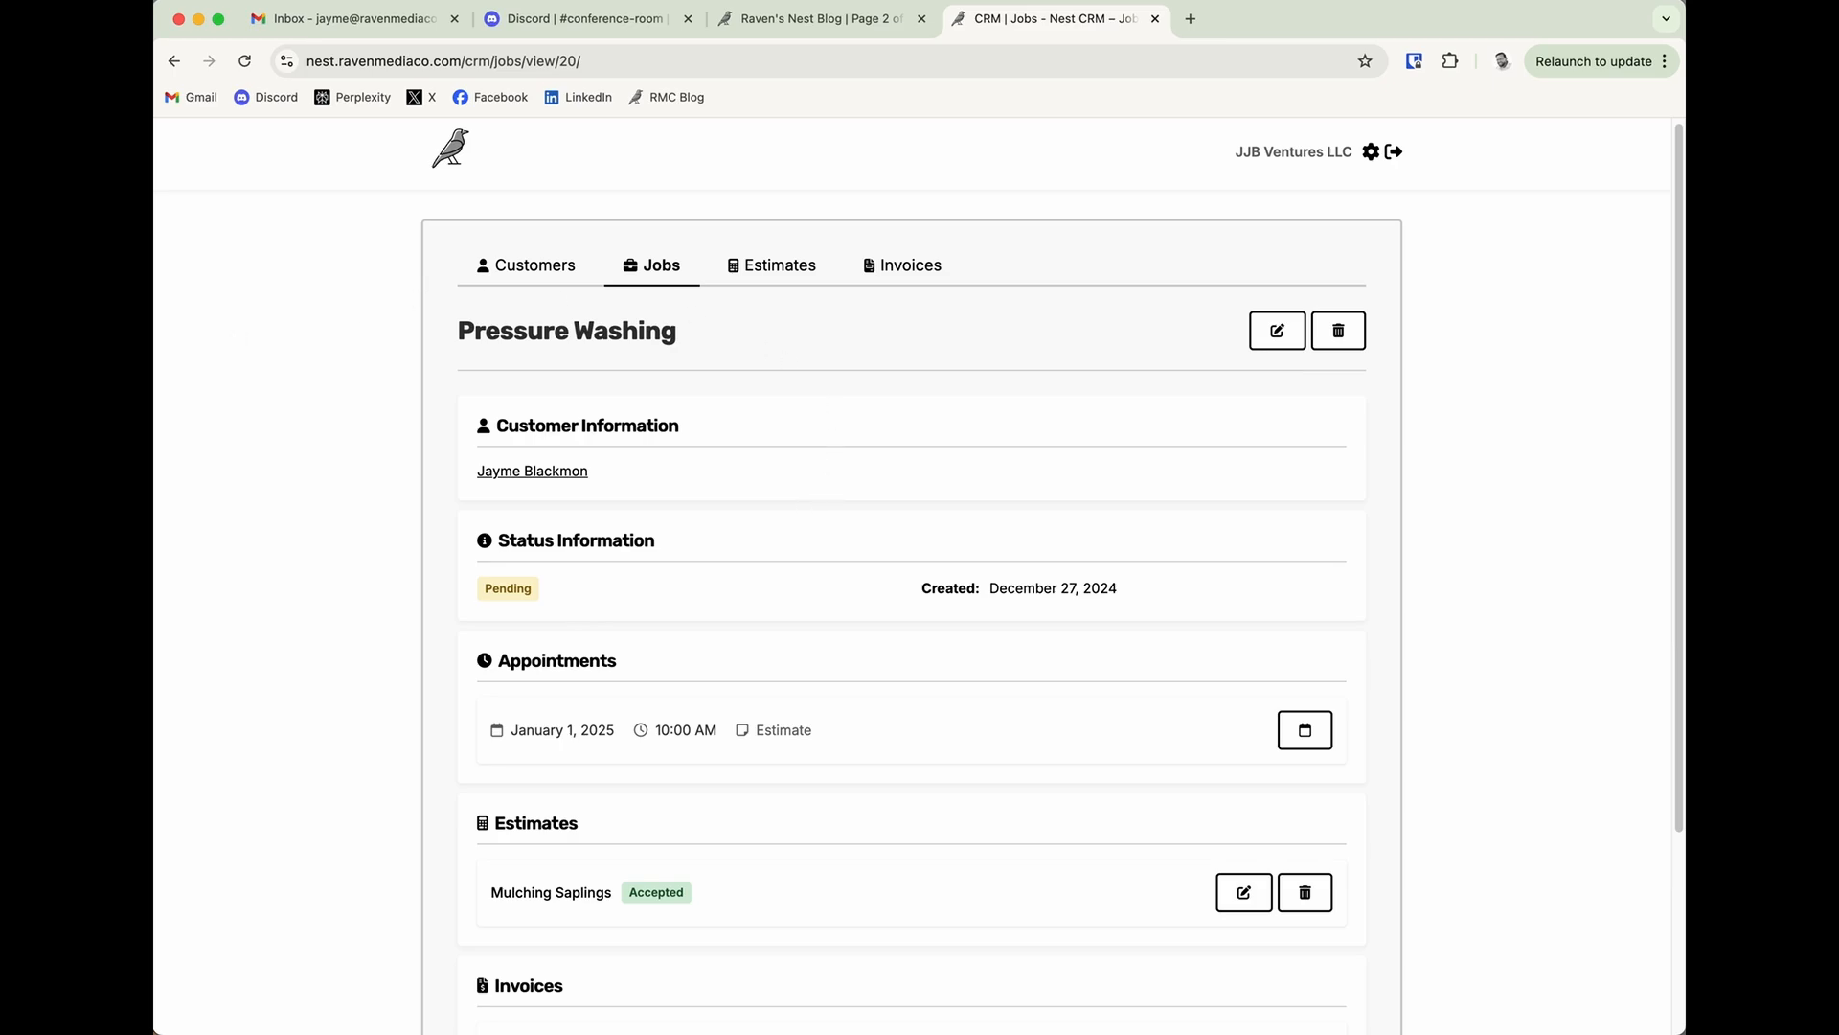
Switch to the mail app, select the new appointment email, and delete the two Nest CRM welcome messages.
{"action": "key", "text": "super+Tab"}
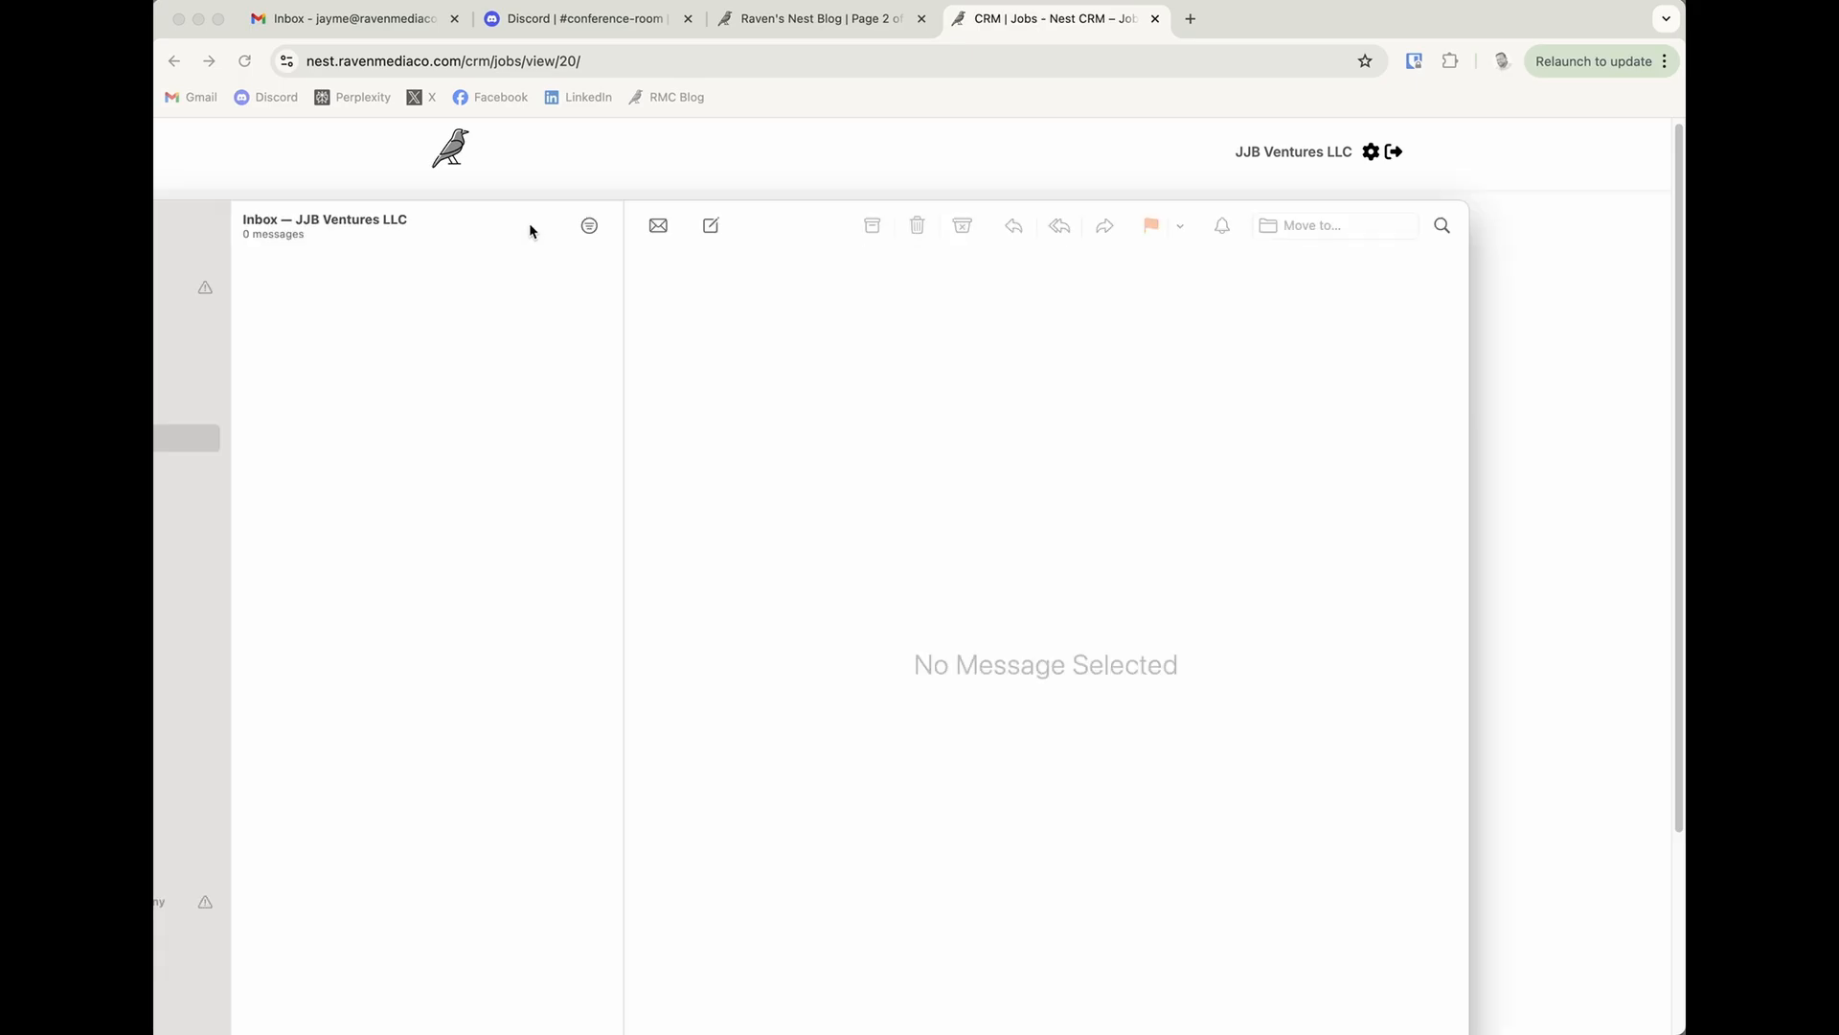
{"action": "left_click", "coordinate": [471, 308]}
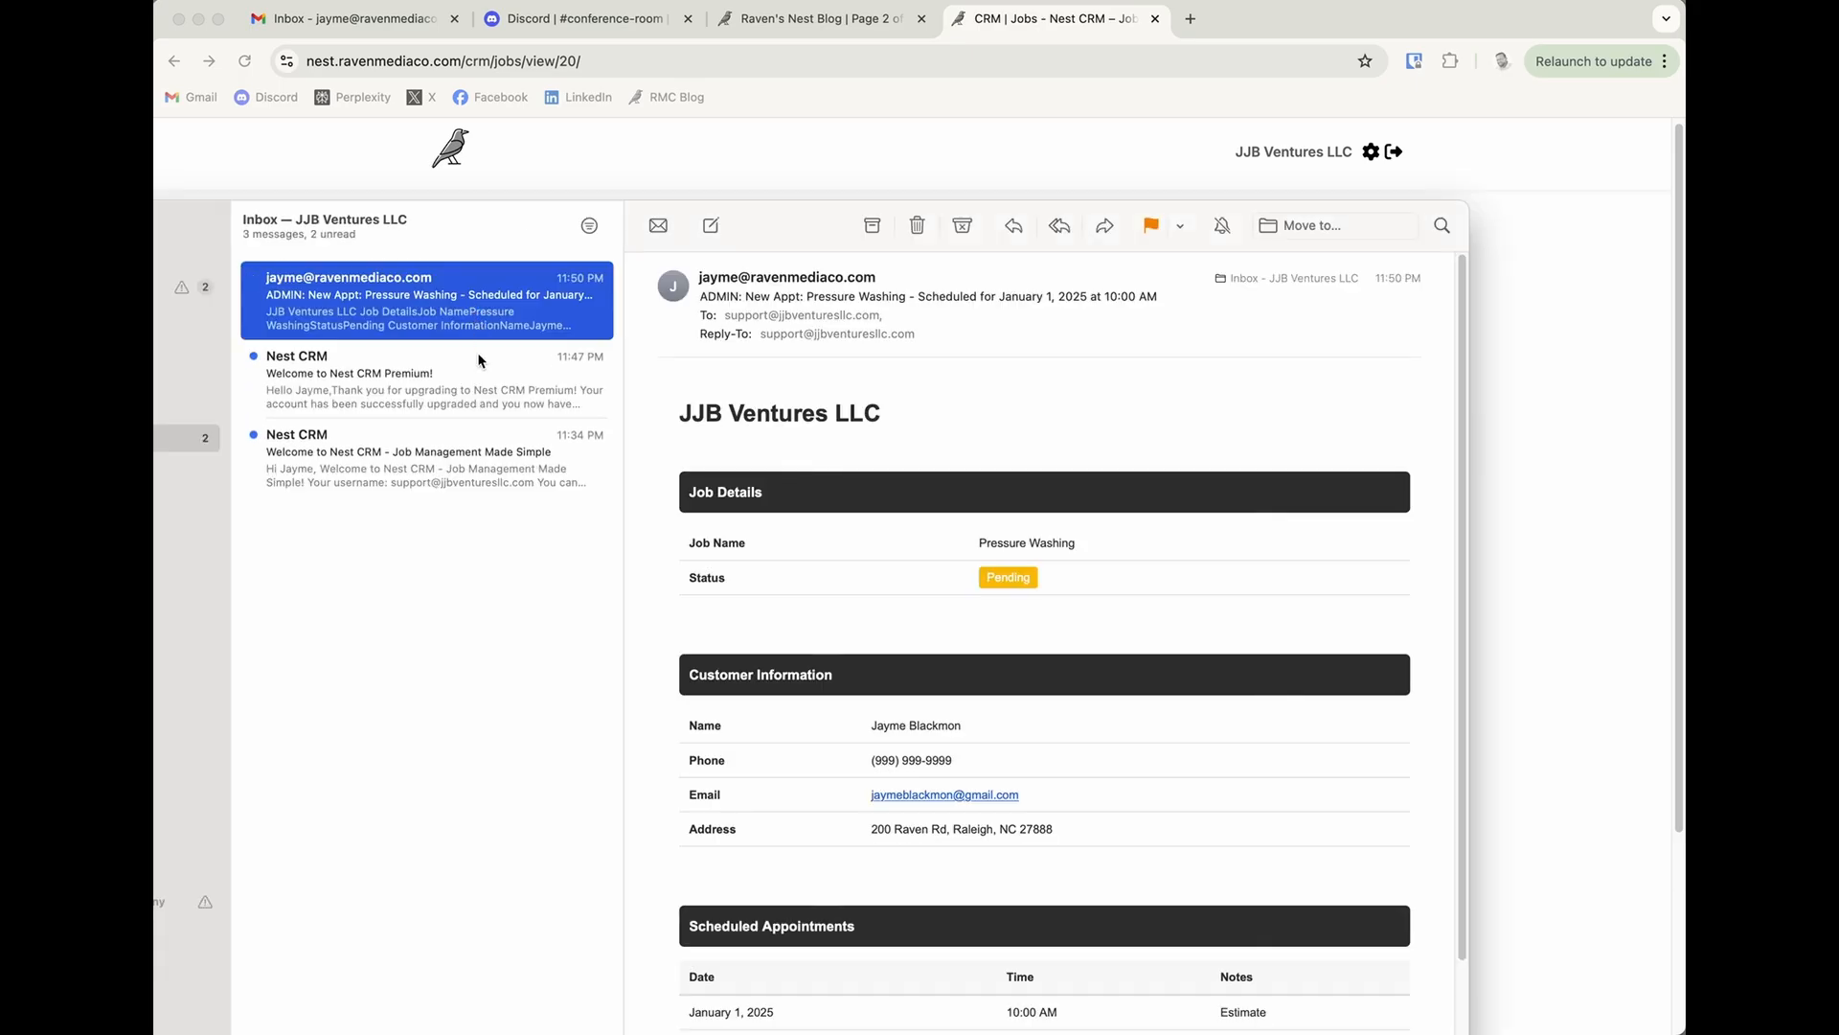
{"action": "left_click", "coordinate": [482, 435]}
{"action": "key", "text": "Delete"}
{"action": "key", "text": "Delete"}
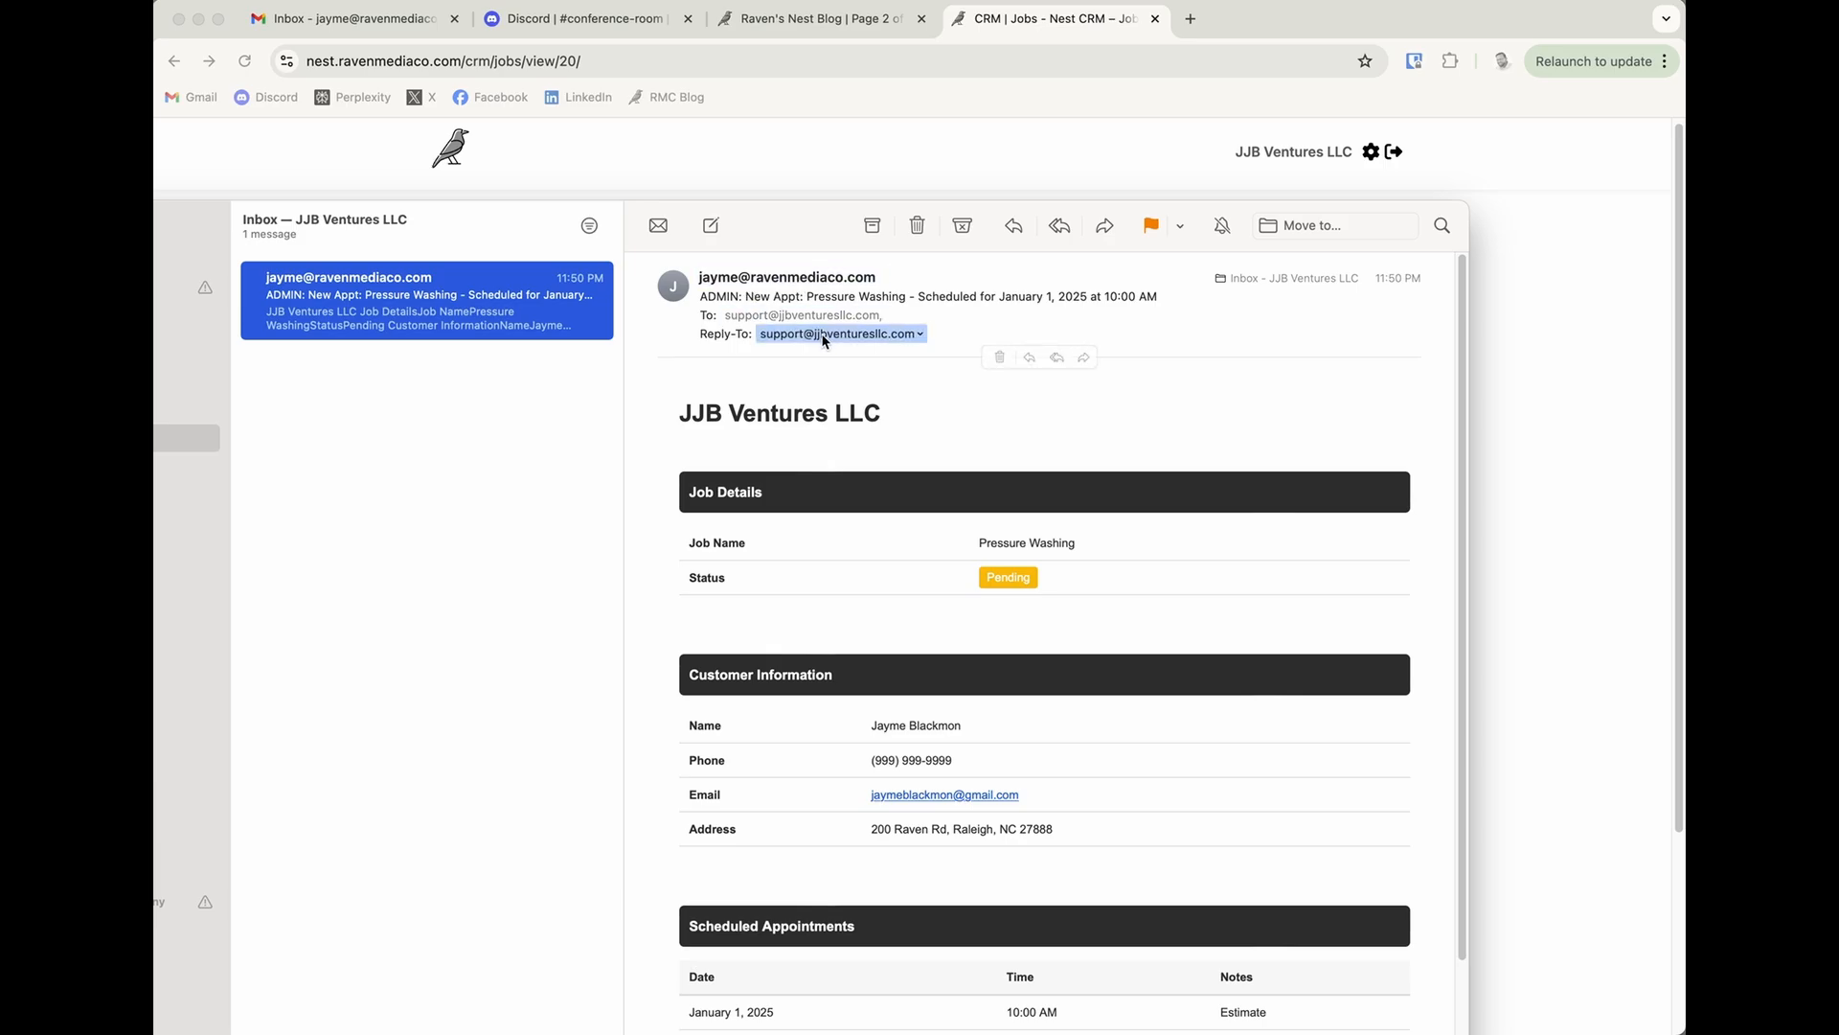
Review the appointment email's business heading, job details and customer information.
{"action": "scroll", "coordinate": [936, 474], "scroll_direction": "down", "scroll_amount": 1}
{"action": "scroll", "coordinate": [929, 479], "scroll_direction": "down", "scroll_amount": 3}
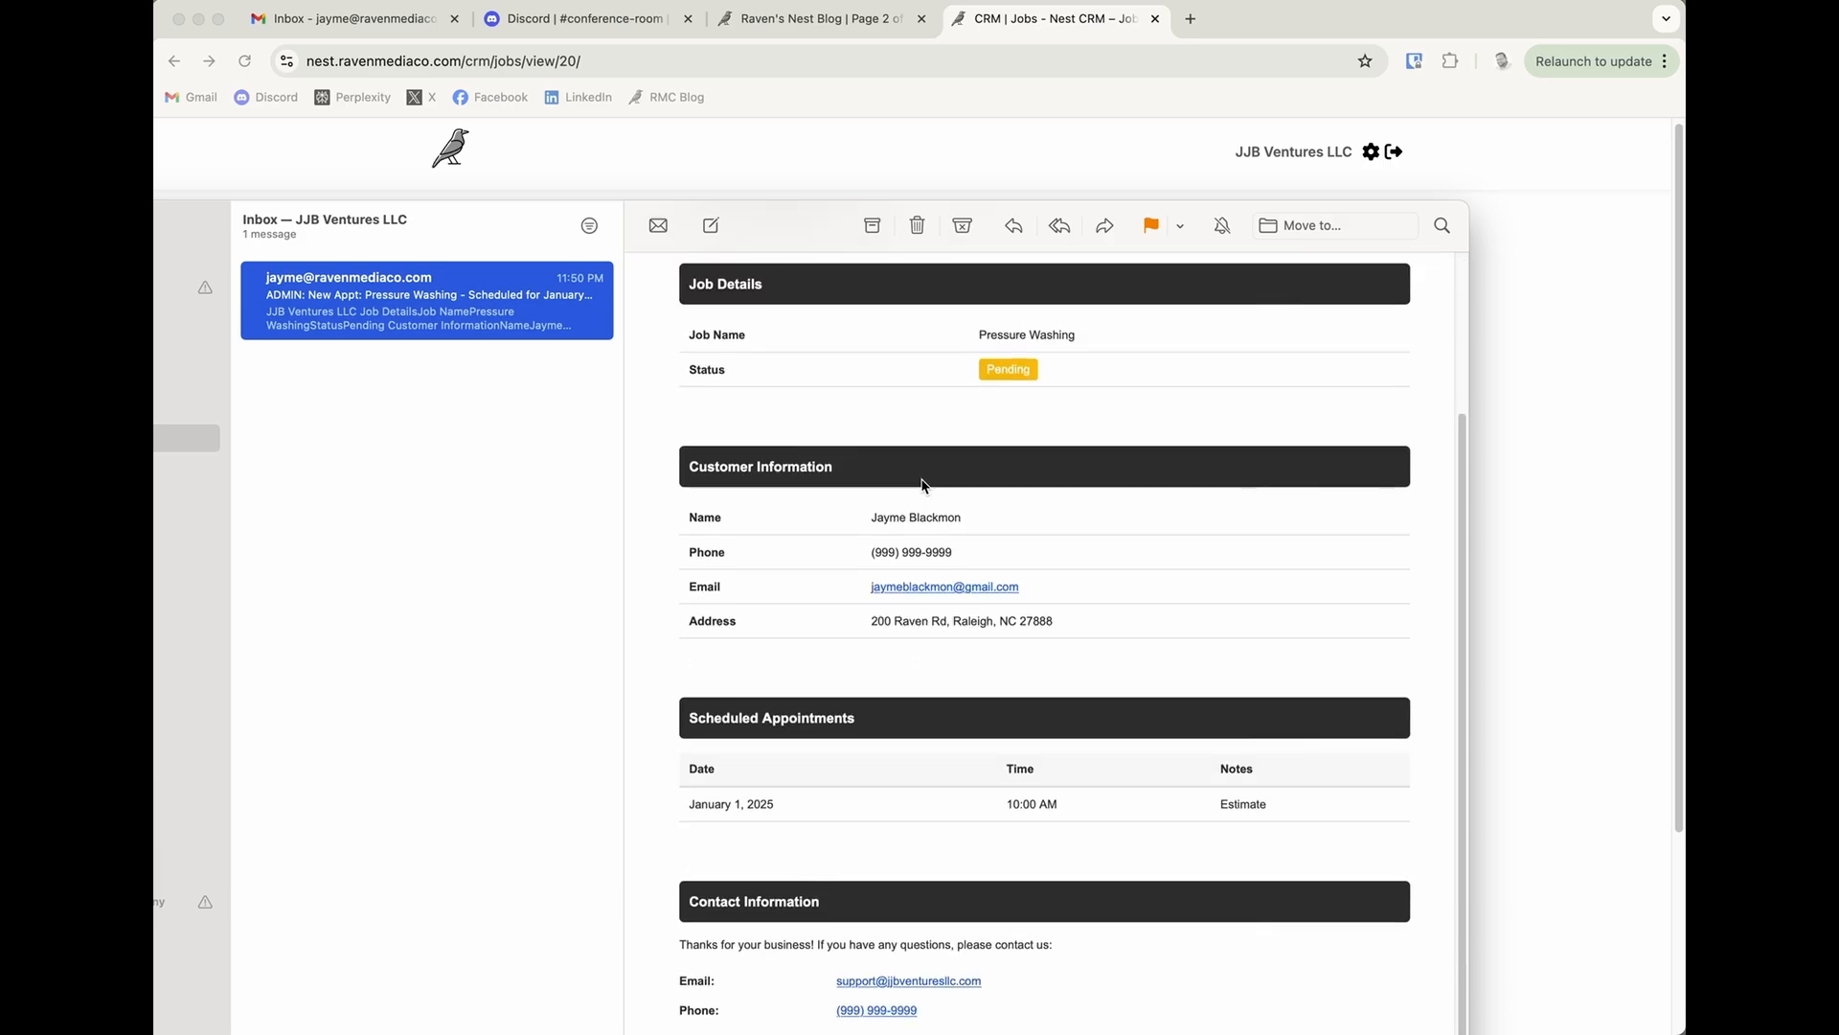
{"action": "scroll", "coordinate": [922, 485], "scroll_direction": "up", "scroll_amount": 1}
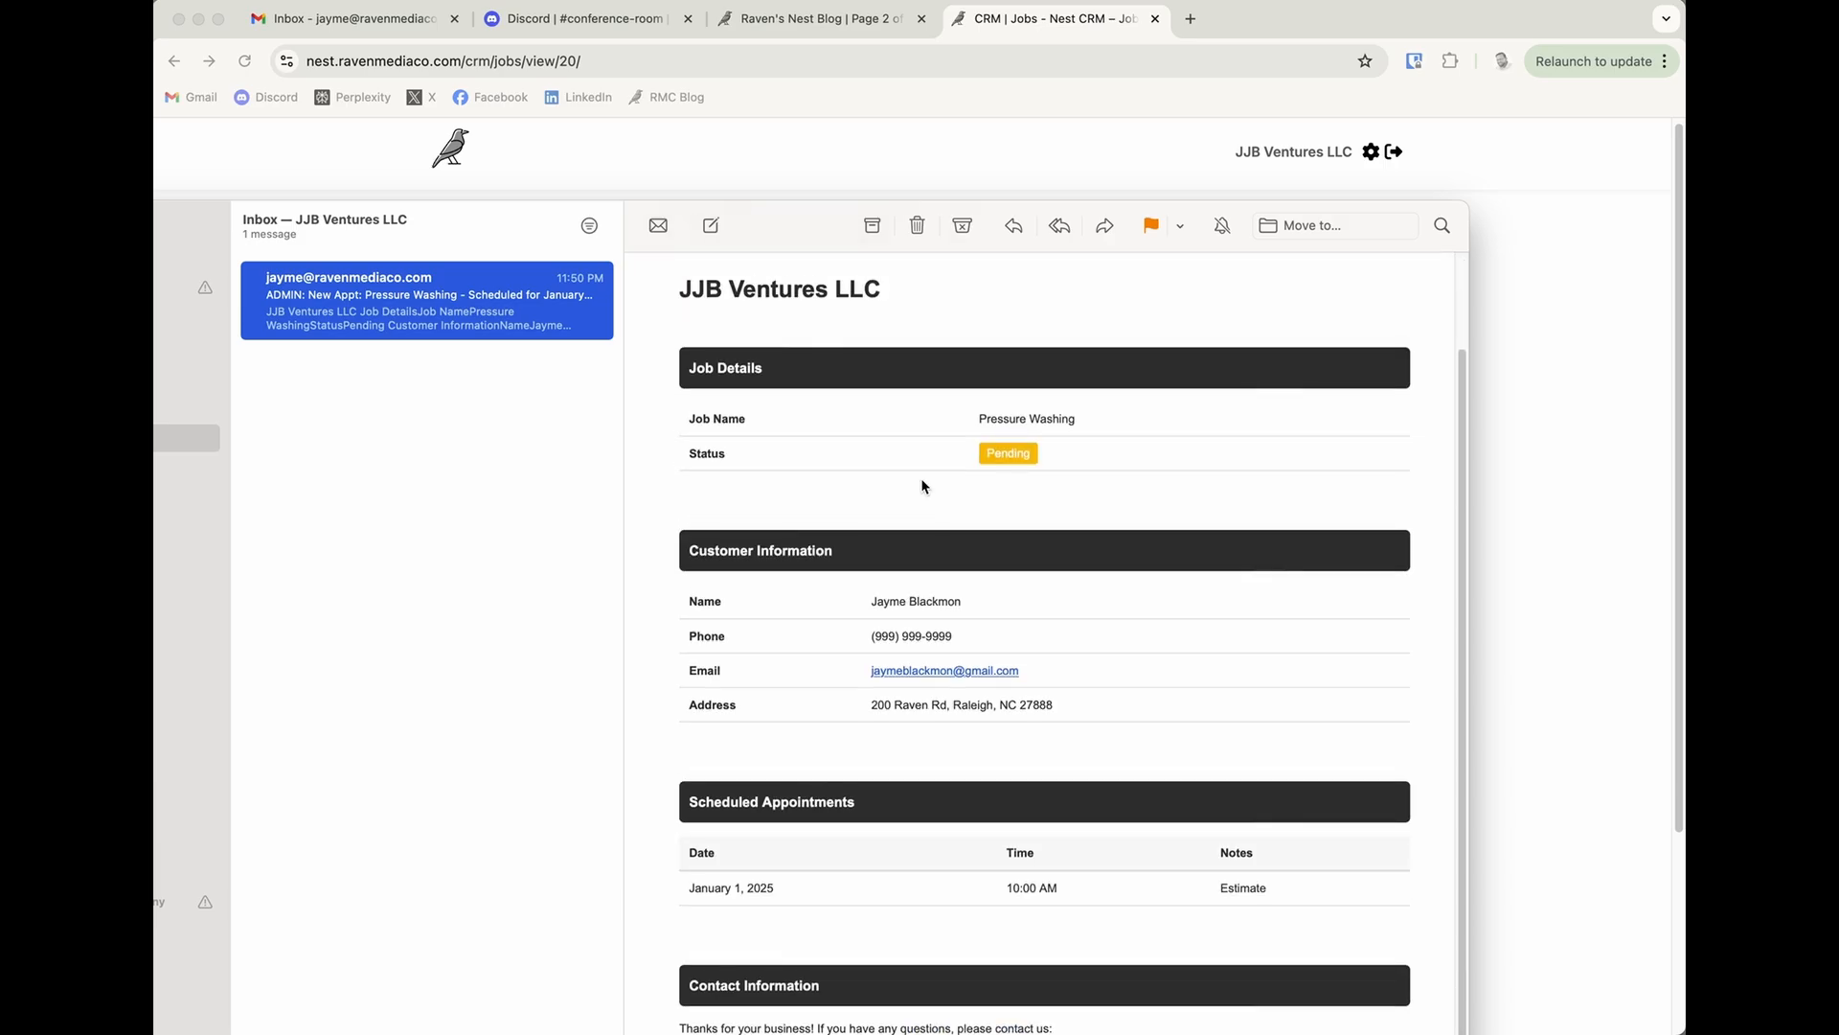
{"action": "scroll", "coordinate": [891, 460], "scroll_direction": "up", "scroll_amount": 3}
{"action": "scroll", "coordinate": [862, 444], "scroll_direction": "down", "scroll_amount": 3}
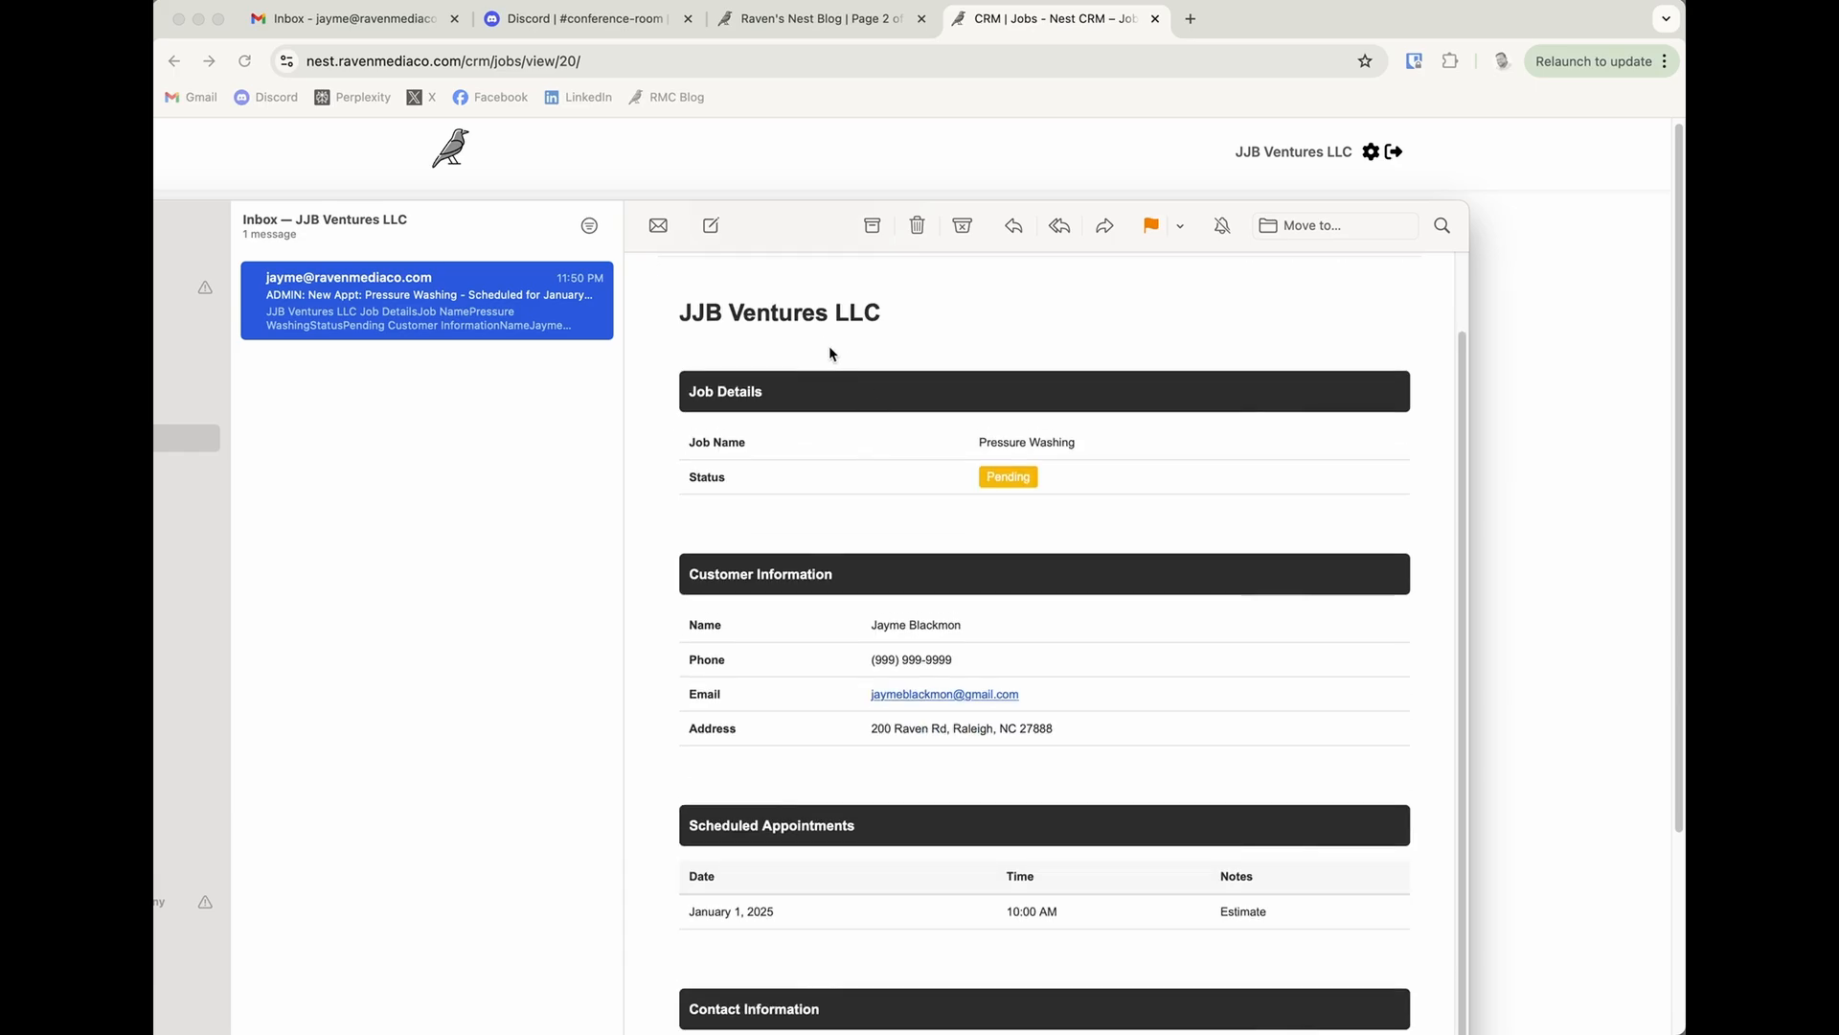
{"action": "triple_click", "coordinate": [746, 314]}
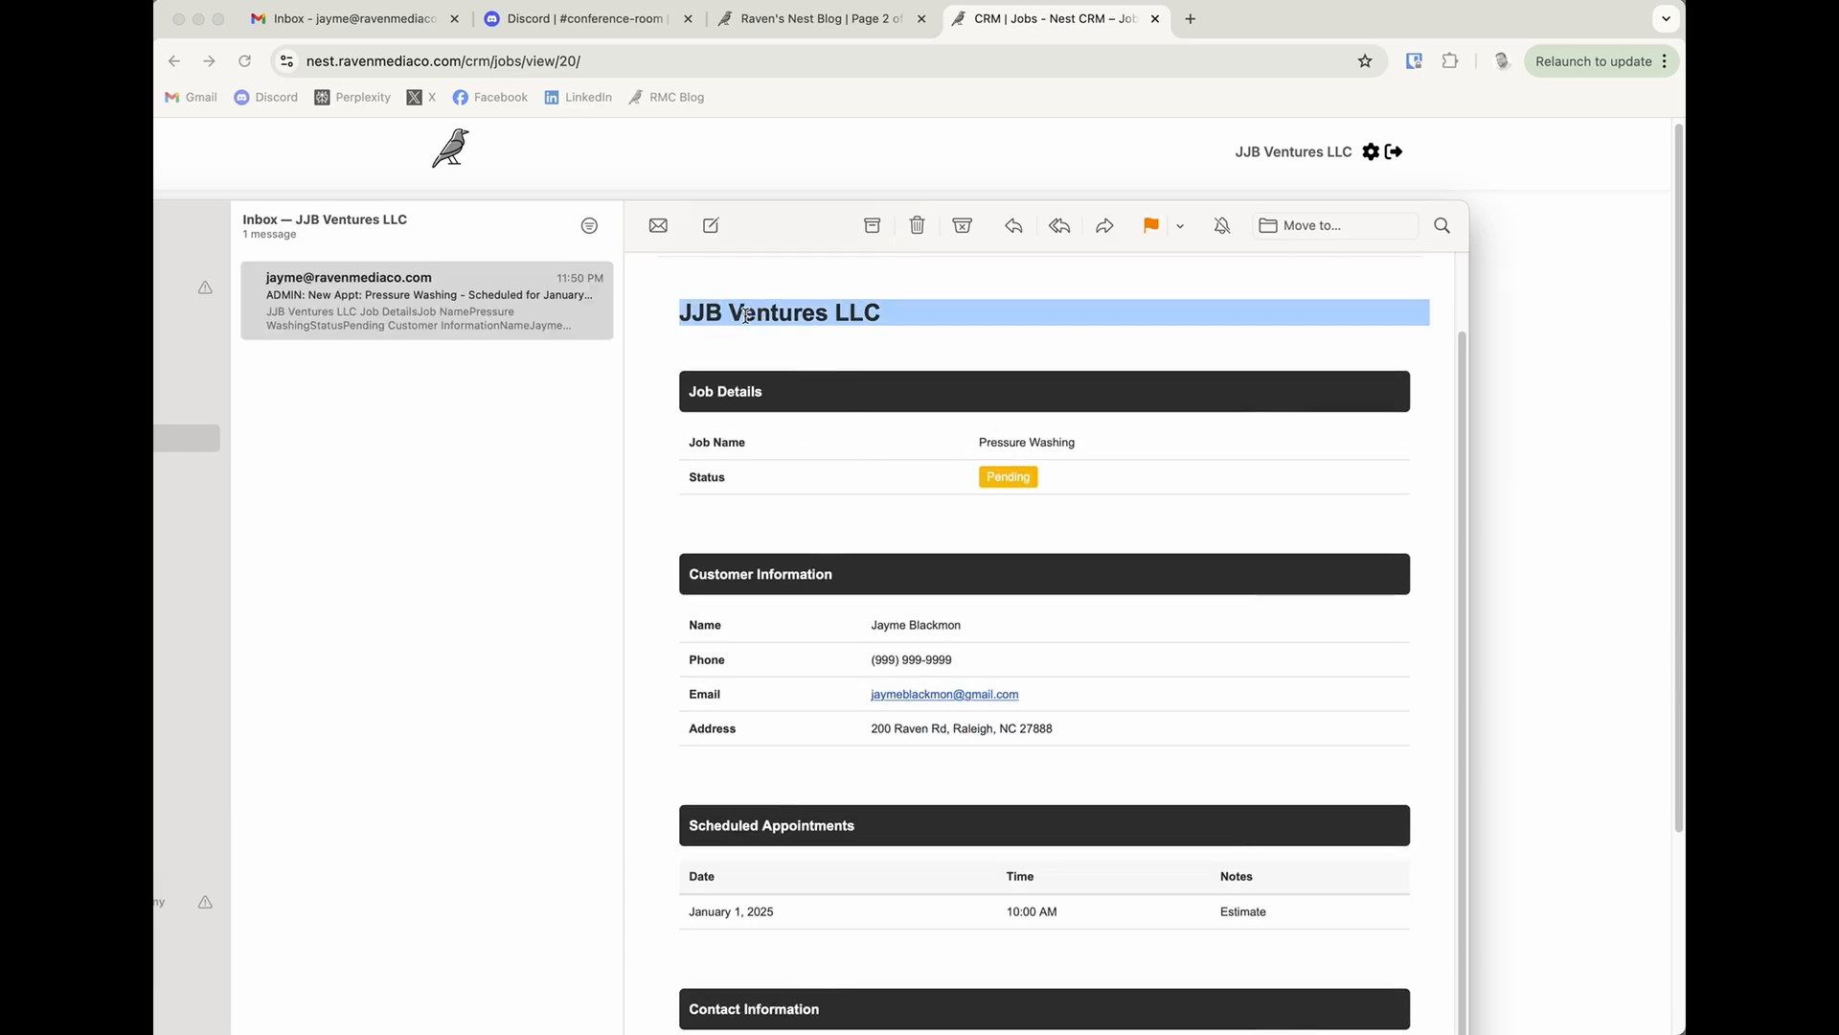
{"action": "left_click", "coordinate": [780, 460]}
{"action": "left_click_drag", "start_coordinate": [960, 447], "coordinate": [1078, 457]}
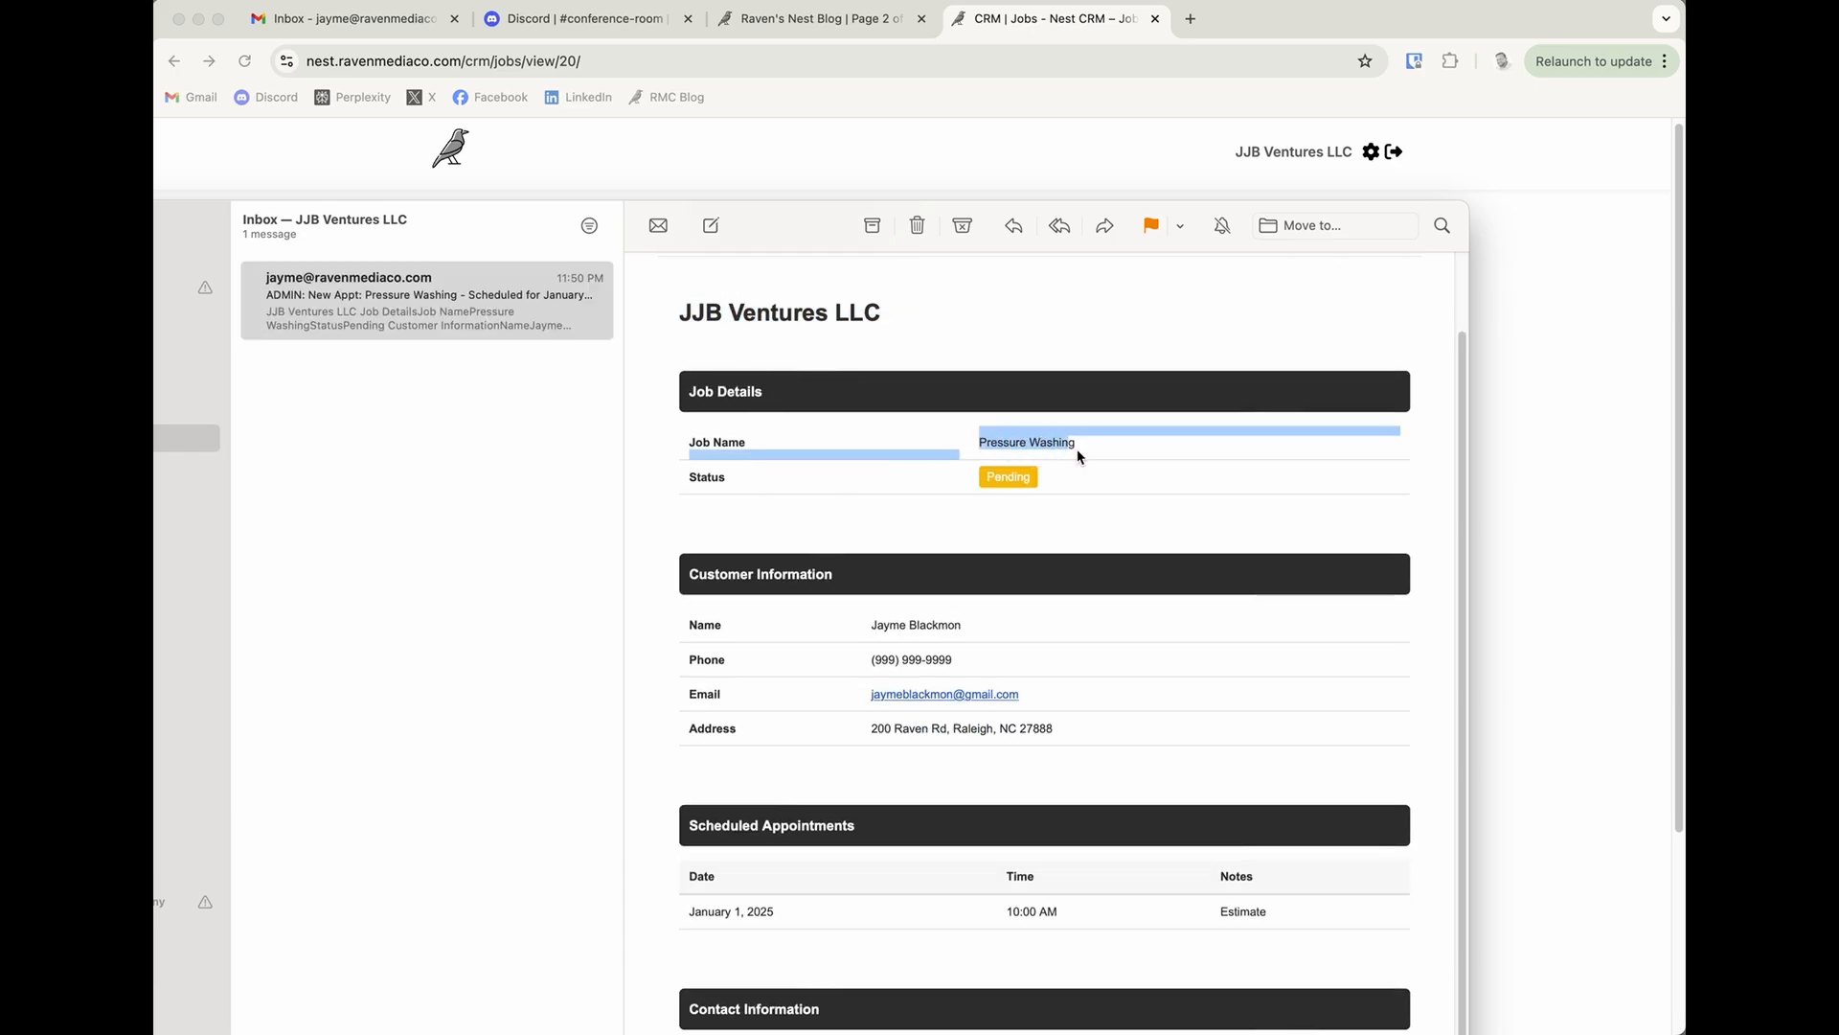
{"action": "left_click", "coordinate": [1078, 456]}
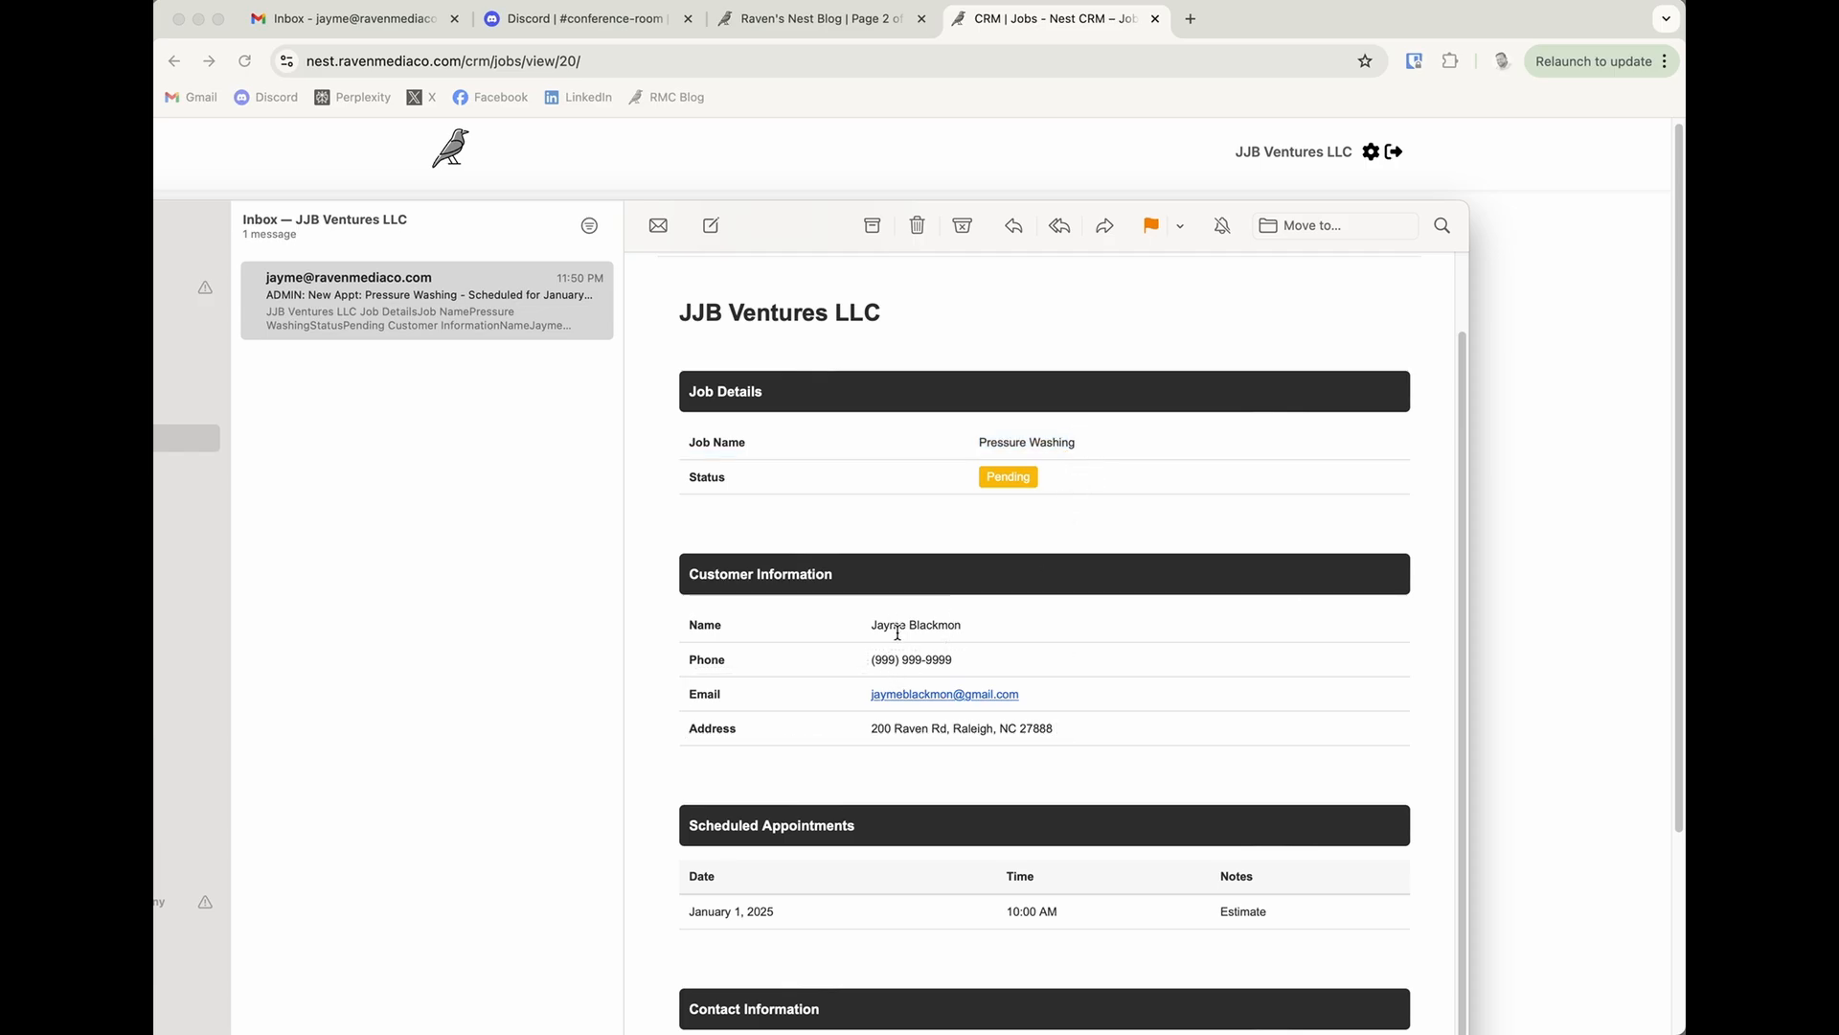
{"action": "scroll", "coordinate": [1149, 728], "scroll_direction": "down", "scroll_amount": 2}
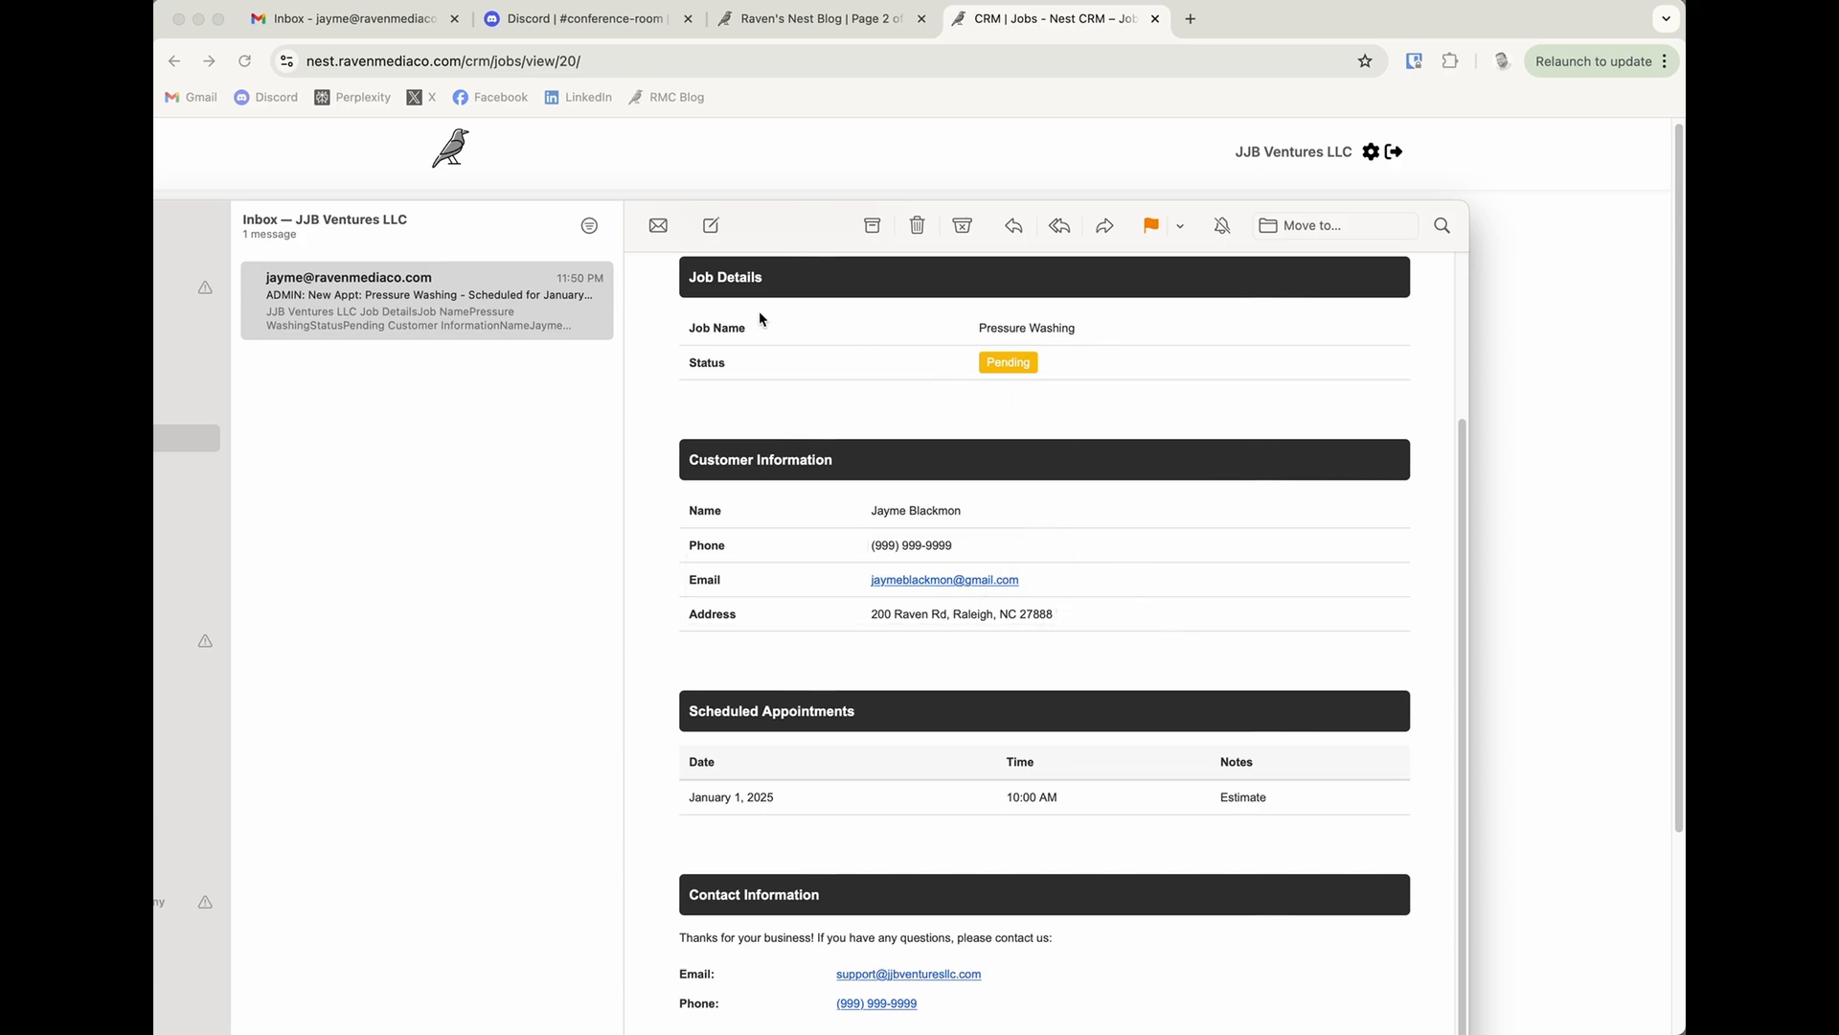
Check the scheduled appointment in the email, delete the message, and return to the Pressure Washing job in the CRM.
{"action": "left_click", "coordinate": [462, 322]}
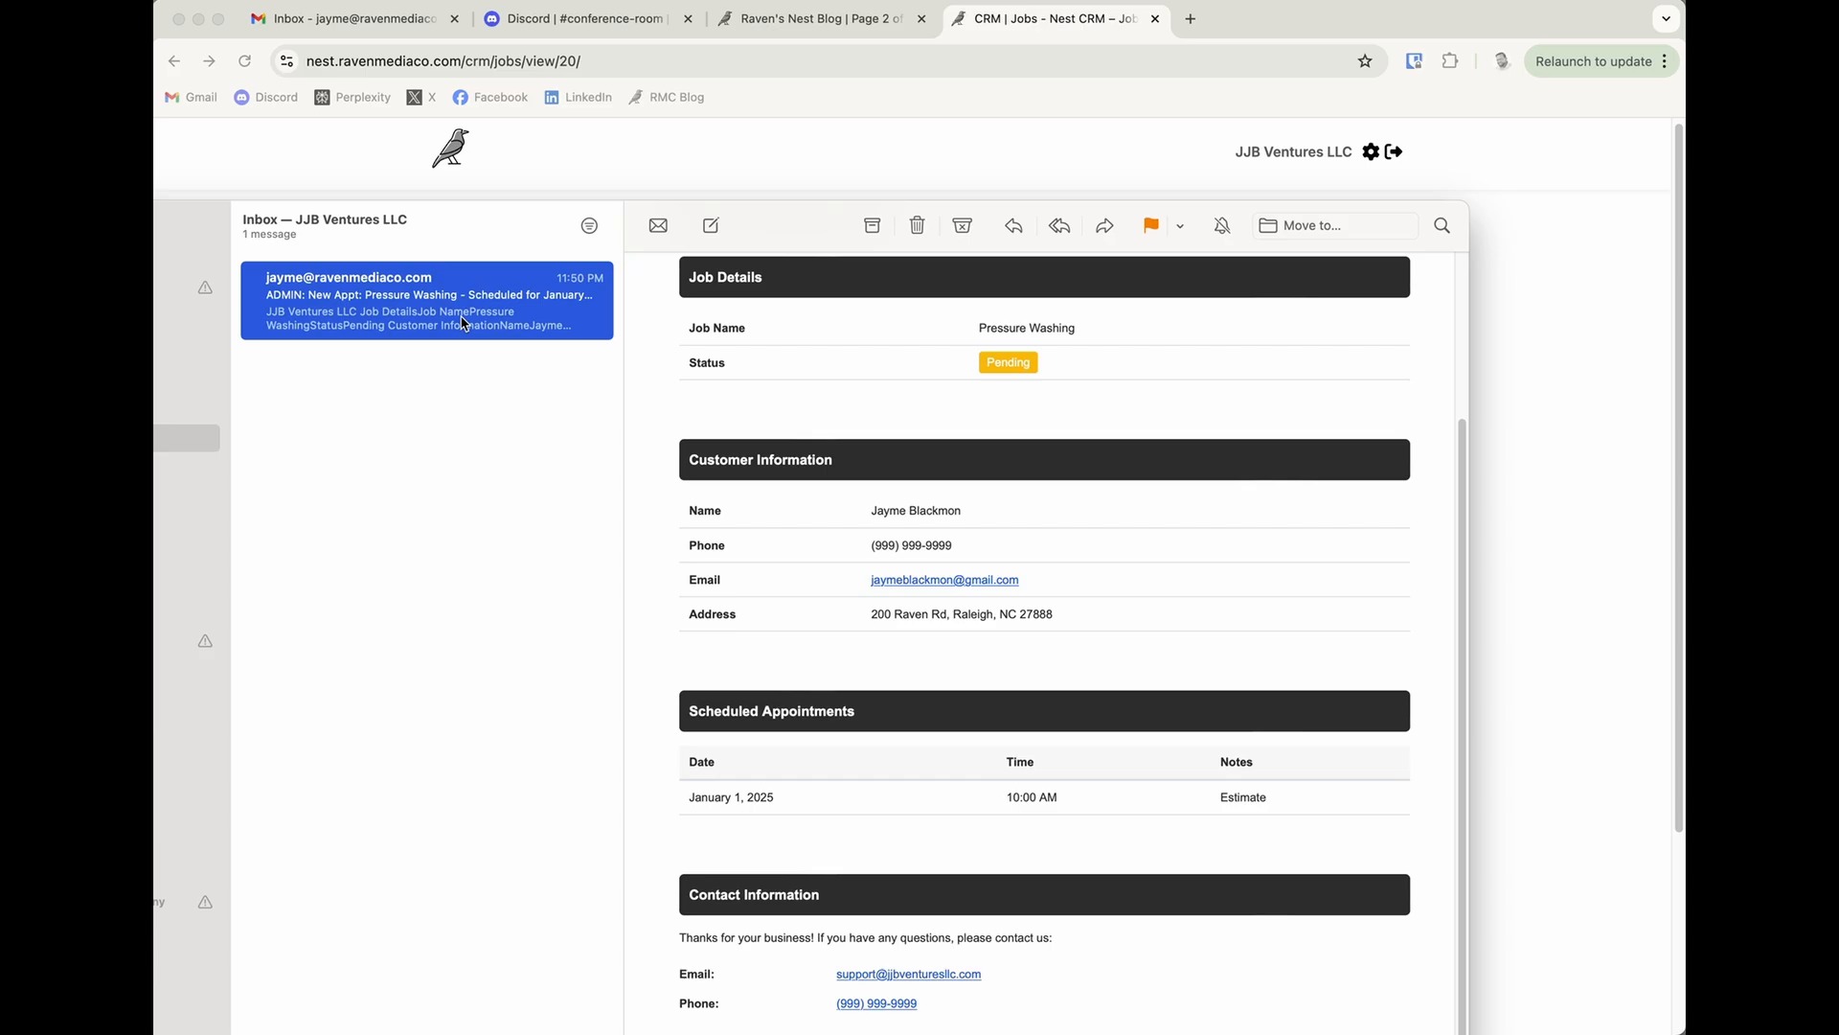
{"action": "left_click_drag", "start_coordinate": [720, 795], "coordinate": [1187, 805]}
{"action": "left_click", "coordinate": [1186, 804]}
{"action": "scroll", "coordinate": [1017, 736], "scroll_direction": "up", "scroll_amount": 5}
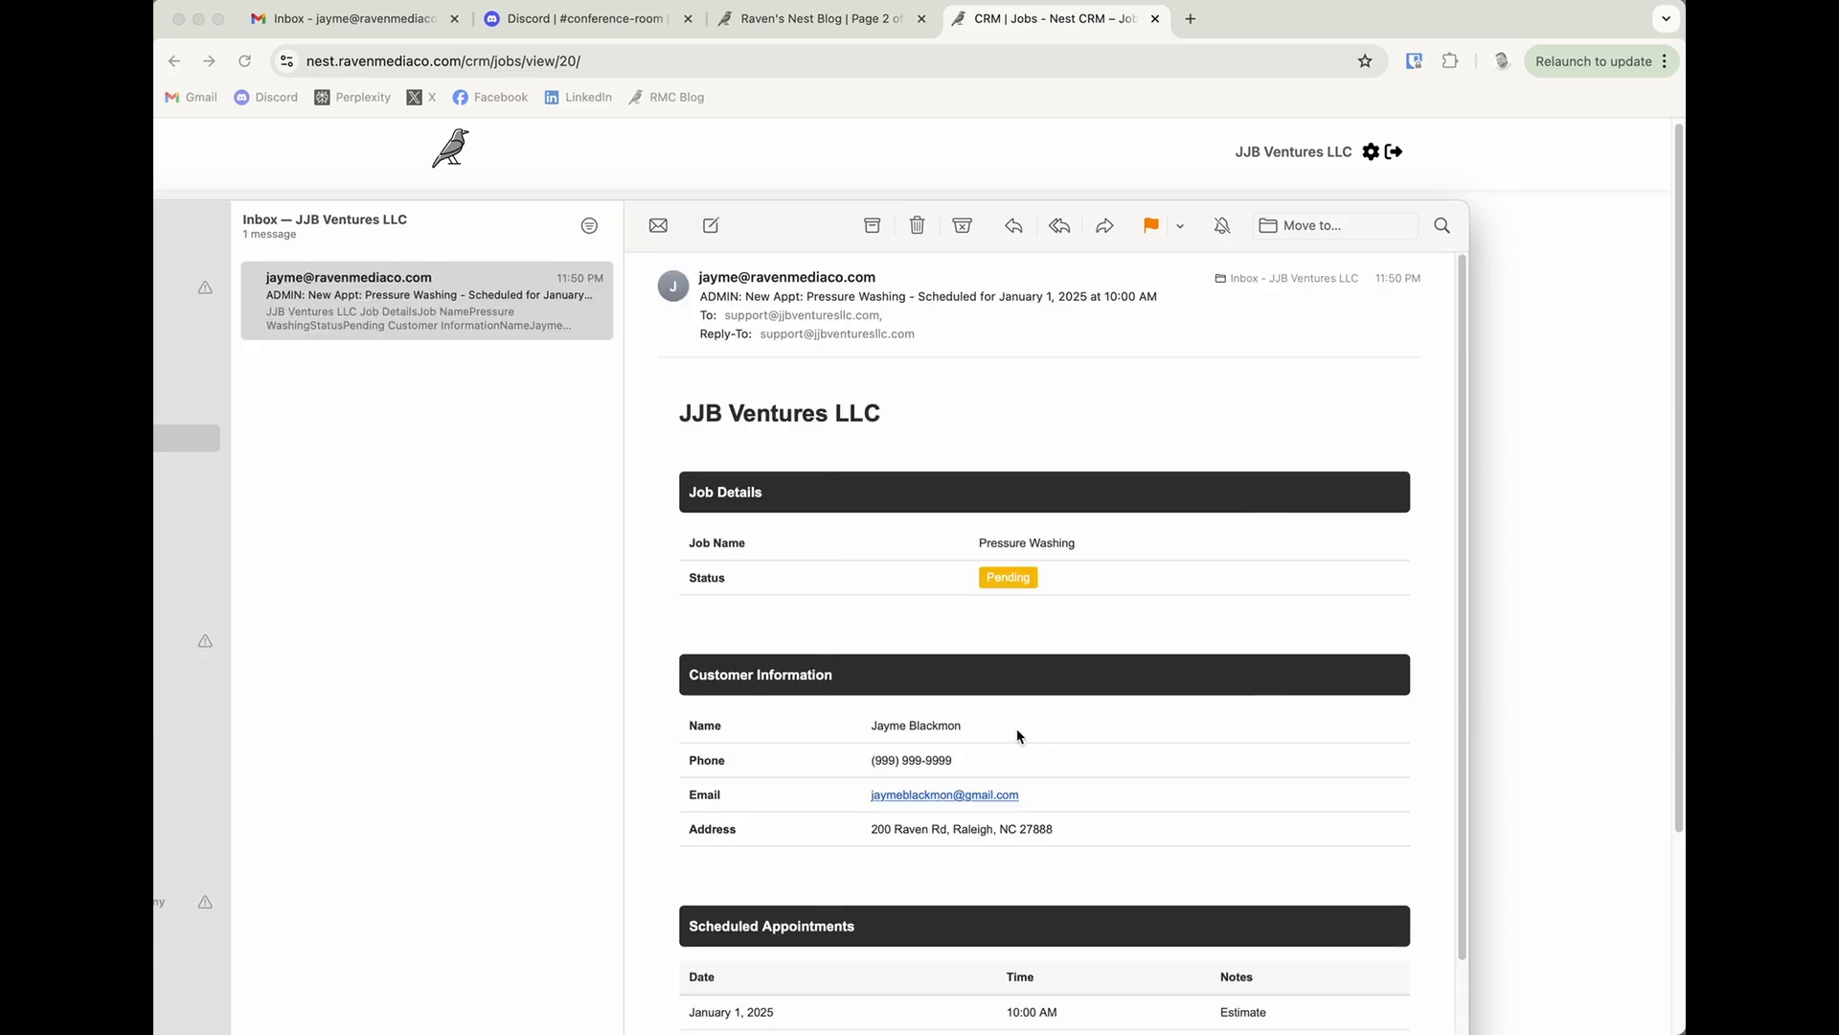
{"action": "left_click", "coordinate": [917, 225]}
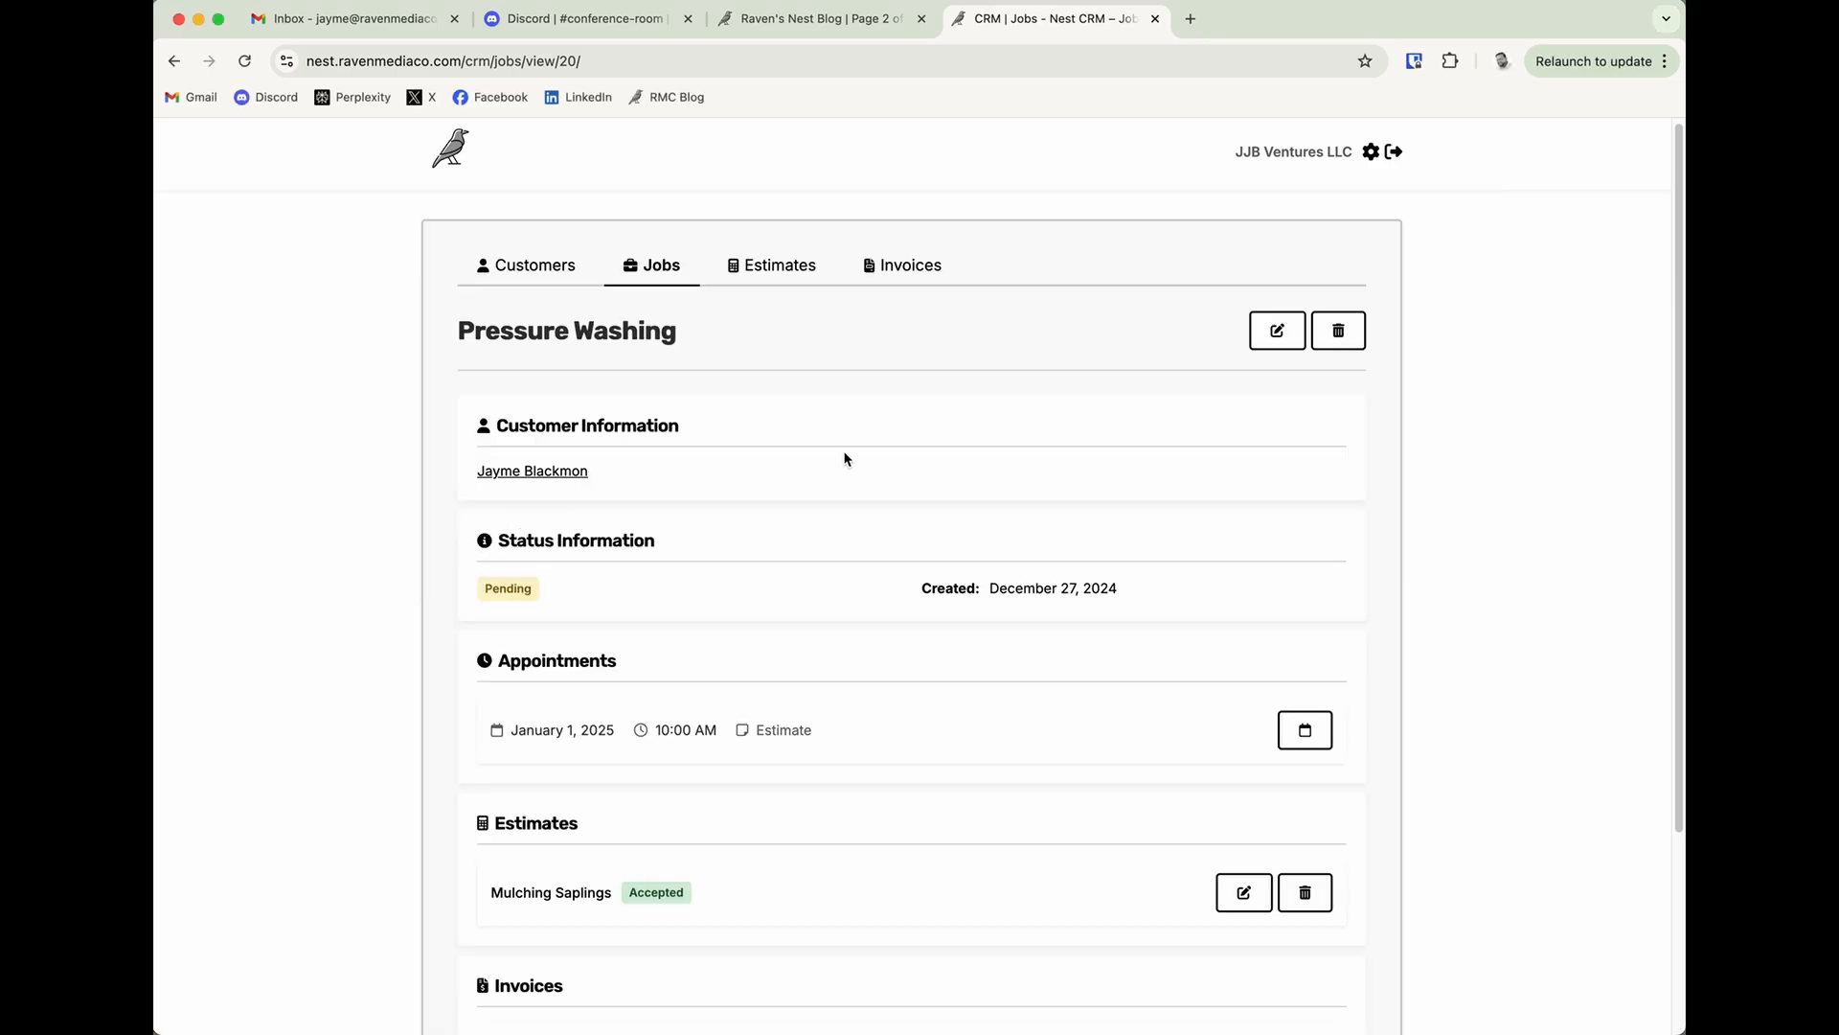
Start a new estimate from the estimates list and name it Pressure Washing House.
{"action": "scroll", "coordinate": [910, 640], "scroll_direction": "down", "scroll_amount": 3}
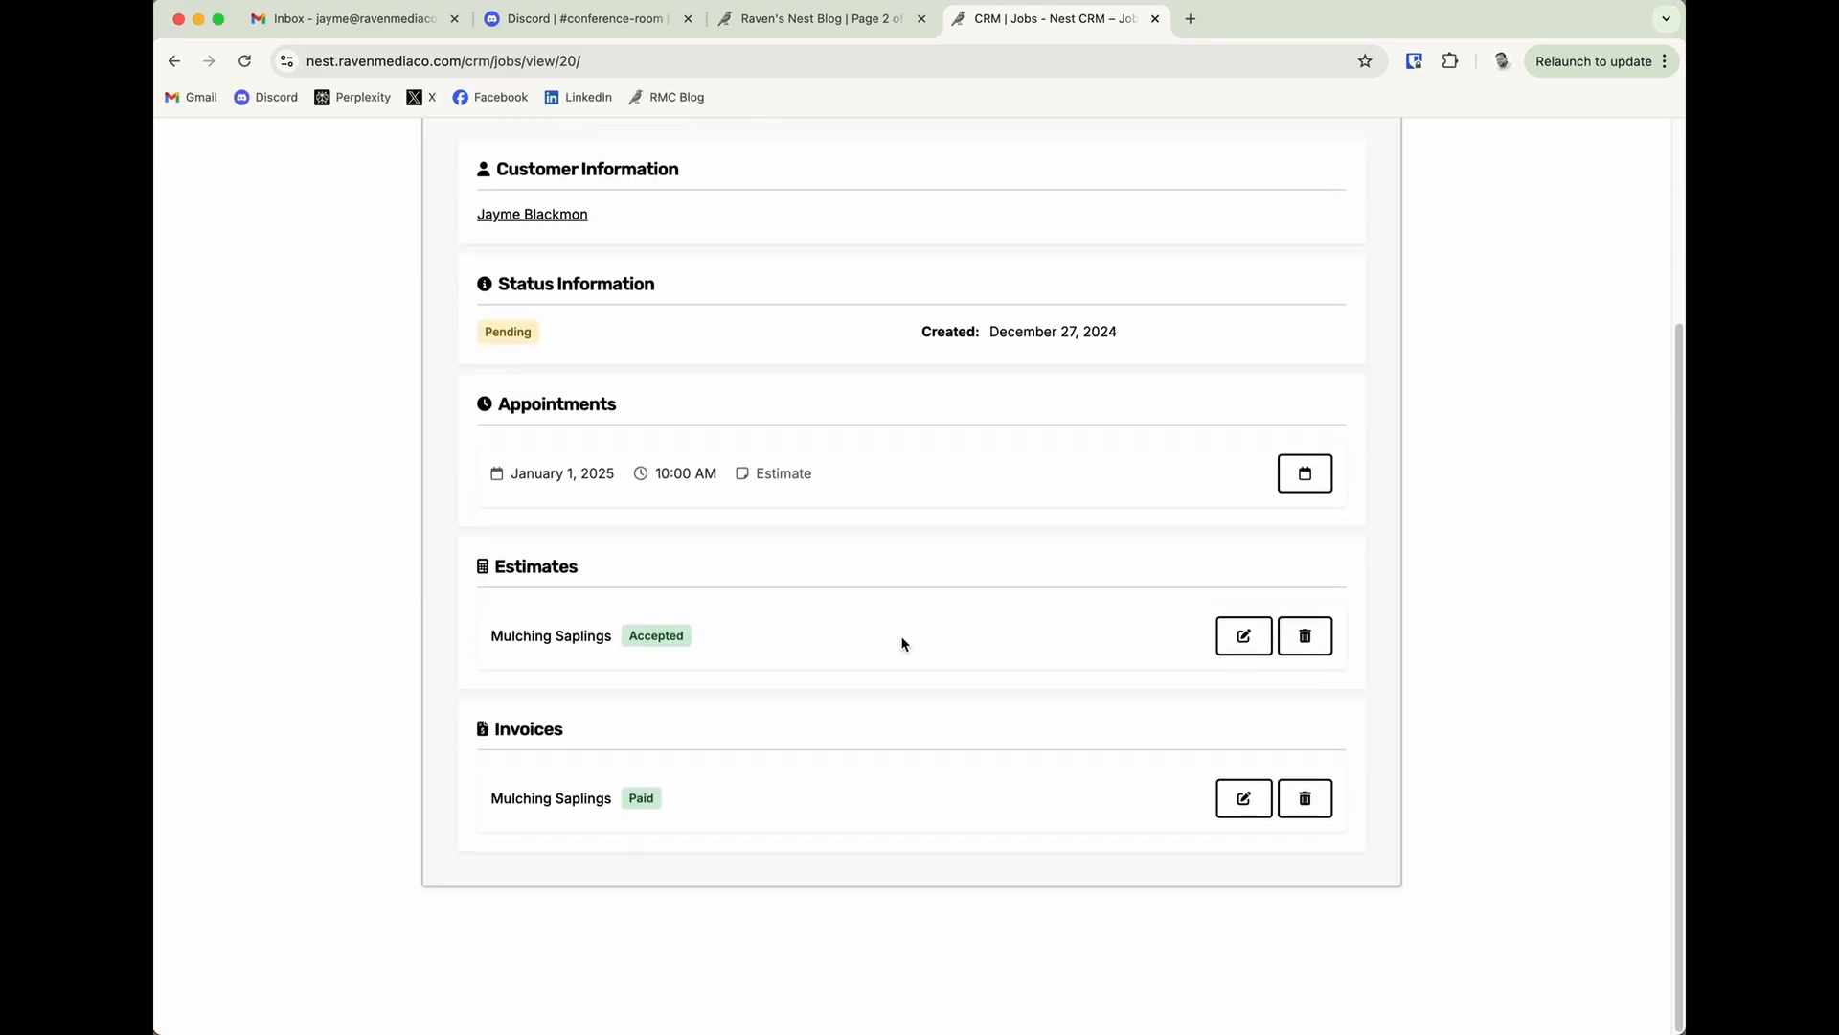
{"action": "scroll", "coordinate": [901, 643], "scroll_direction": "up", "scroll_amount": 3}
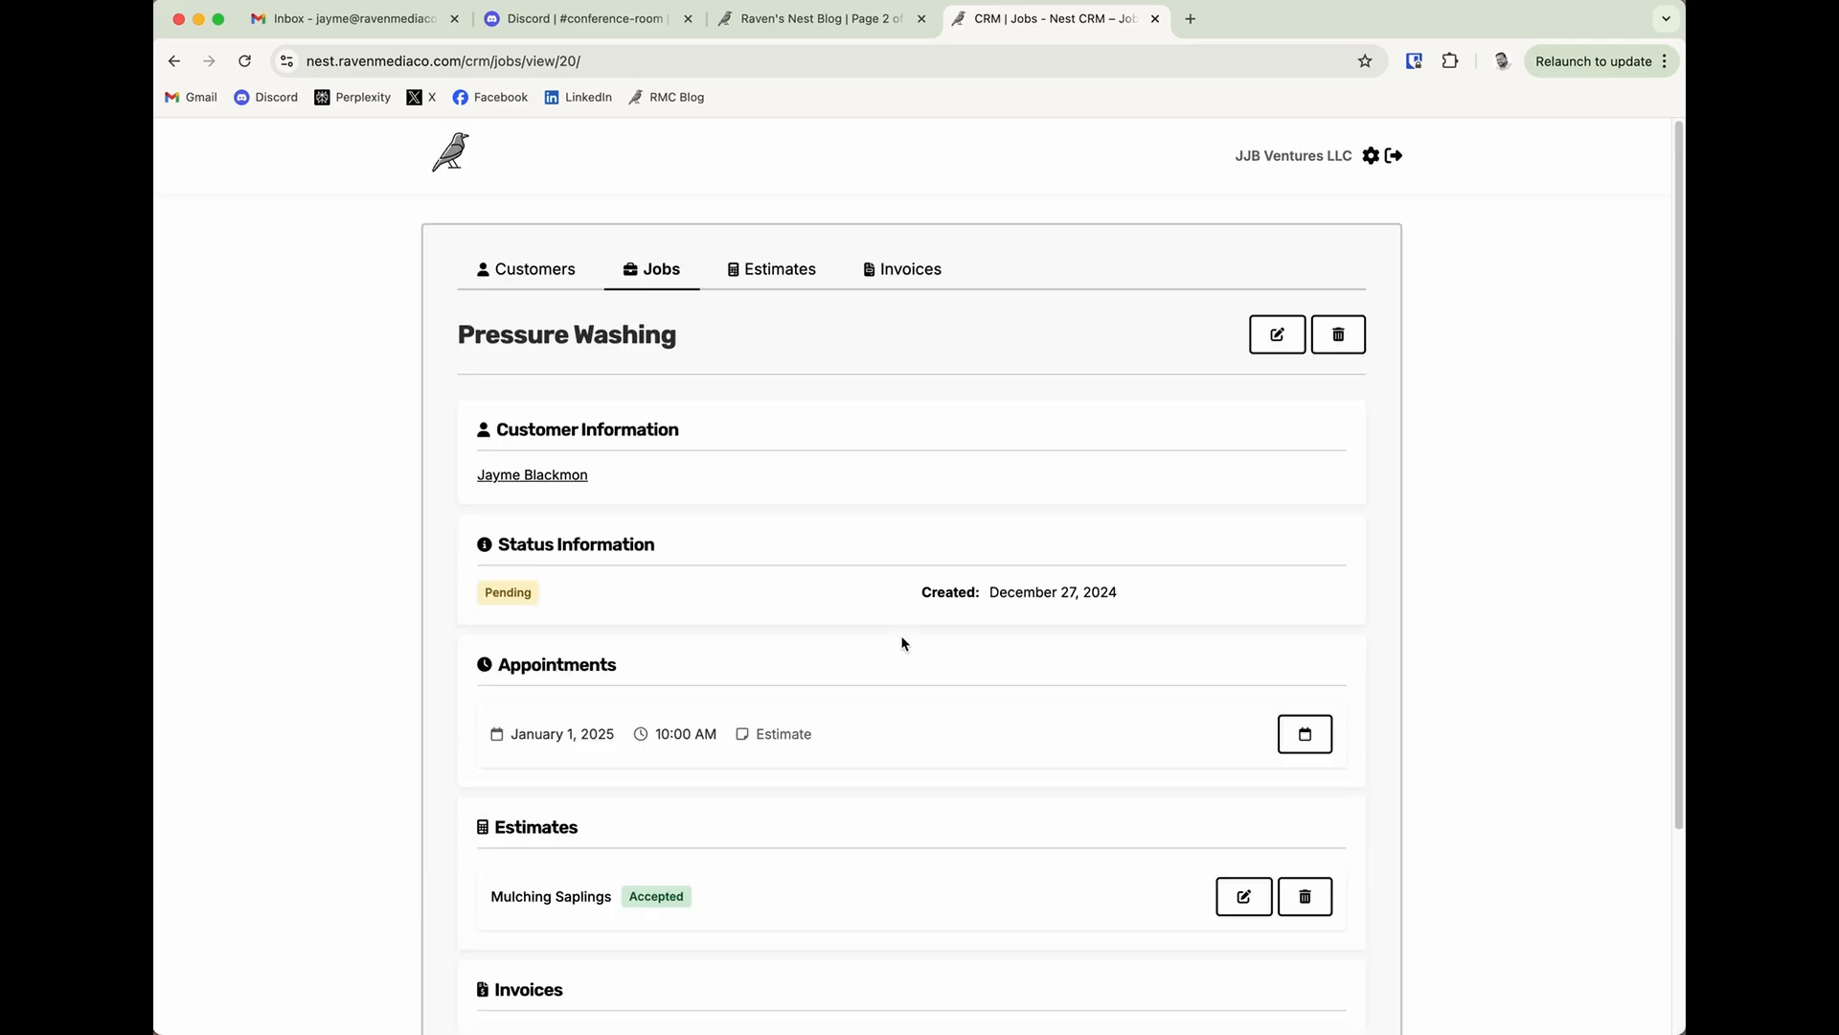
{"action": "left_click", "coordinate": [737, 275]}
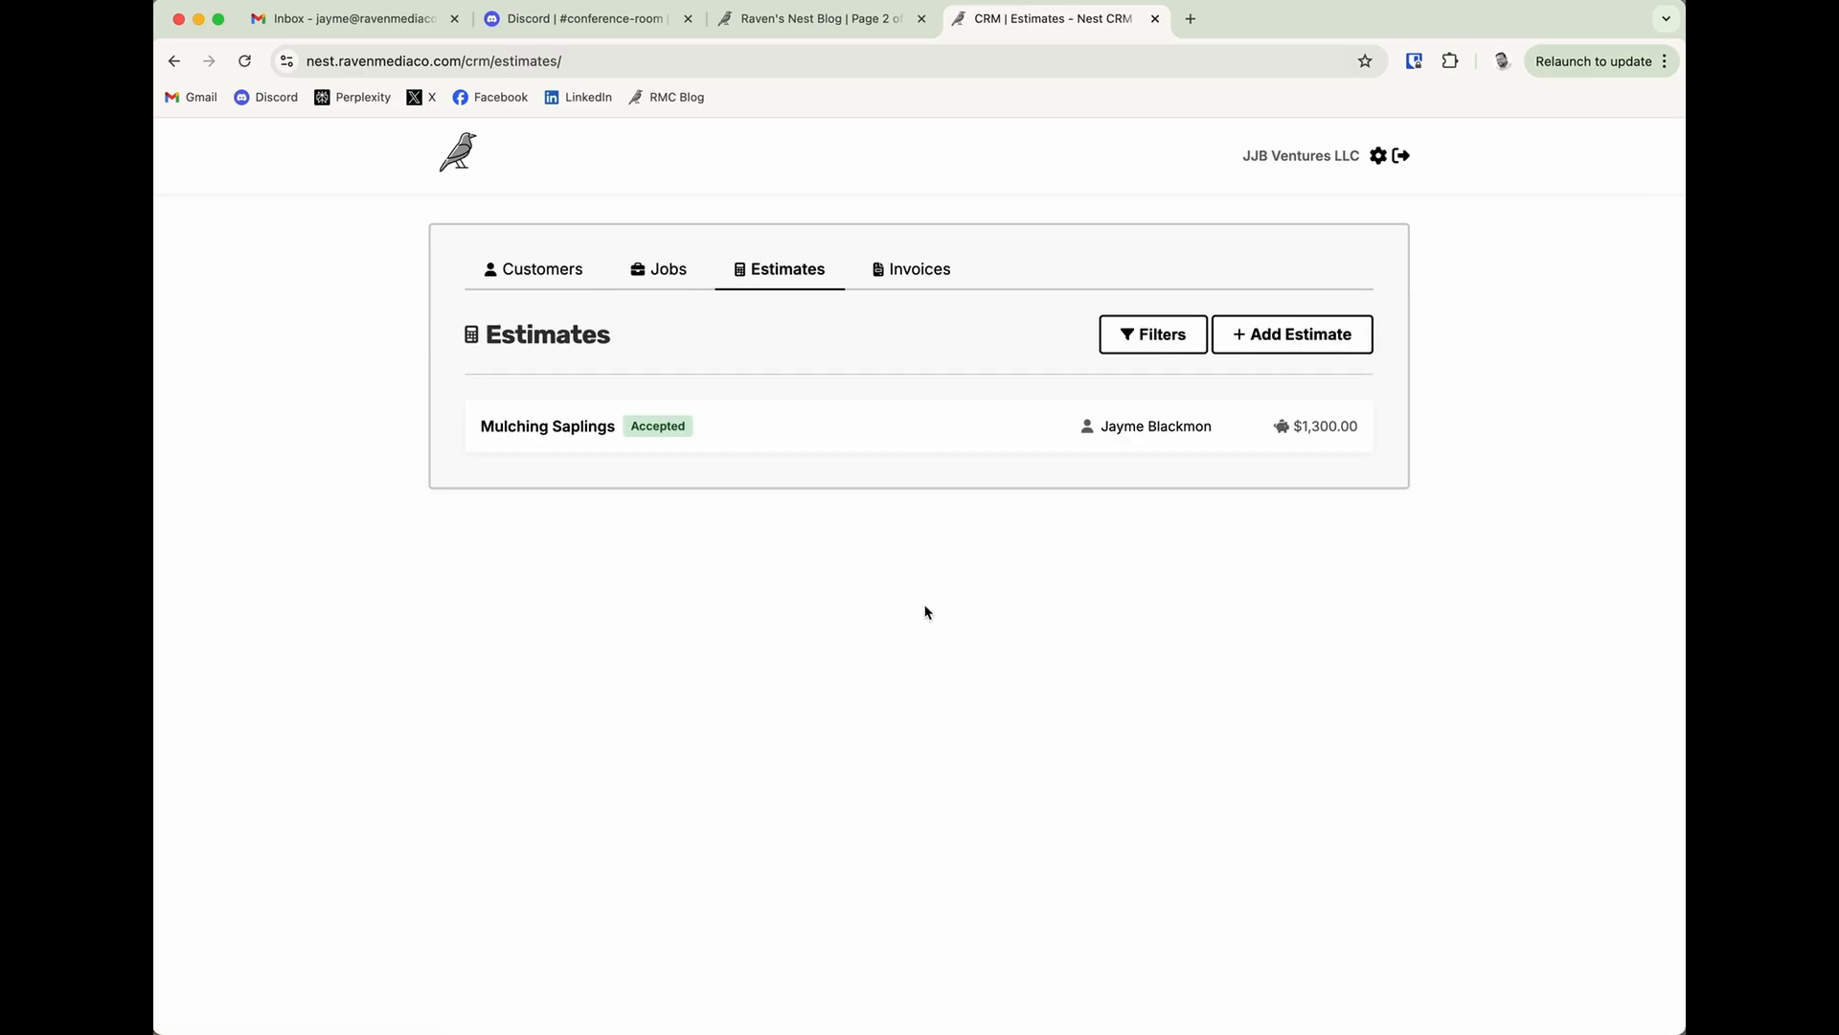
{"action": "left_click", "coordinate": [1246, 334]}
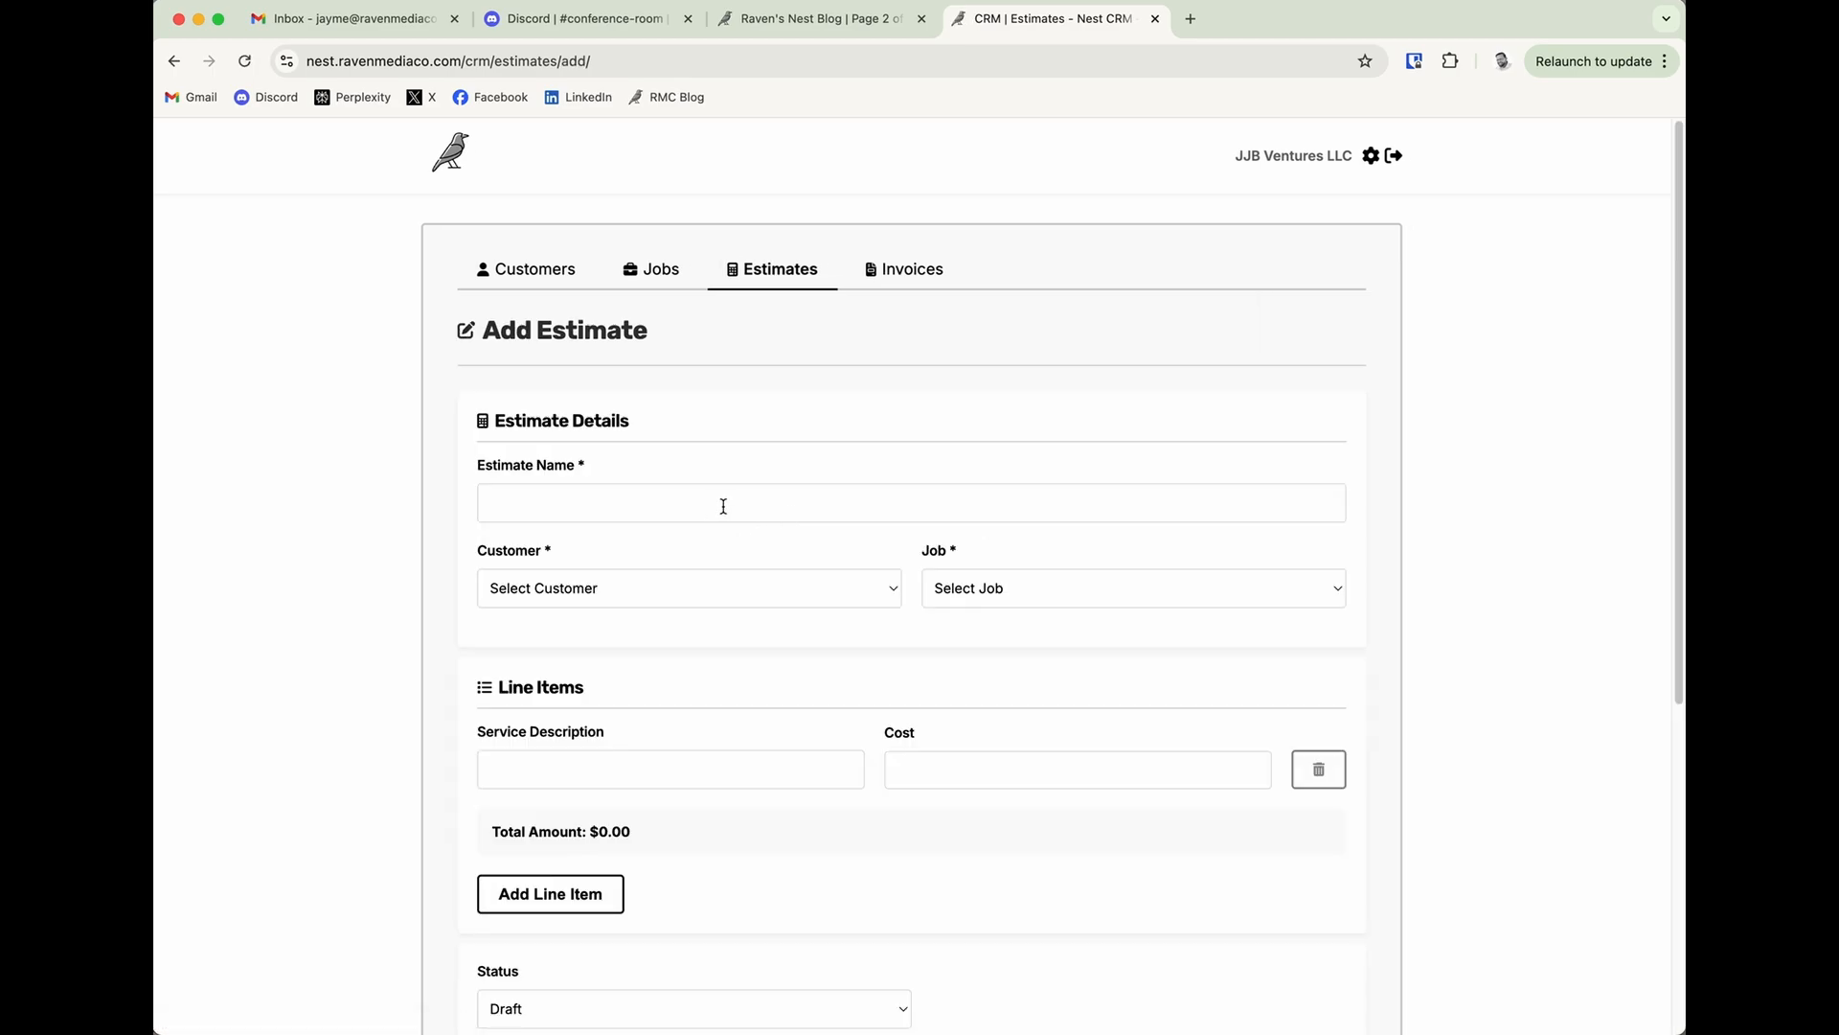
{"action": "left_click", "coordinate": [724, 504]}
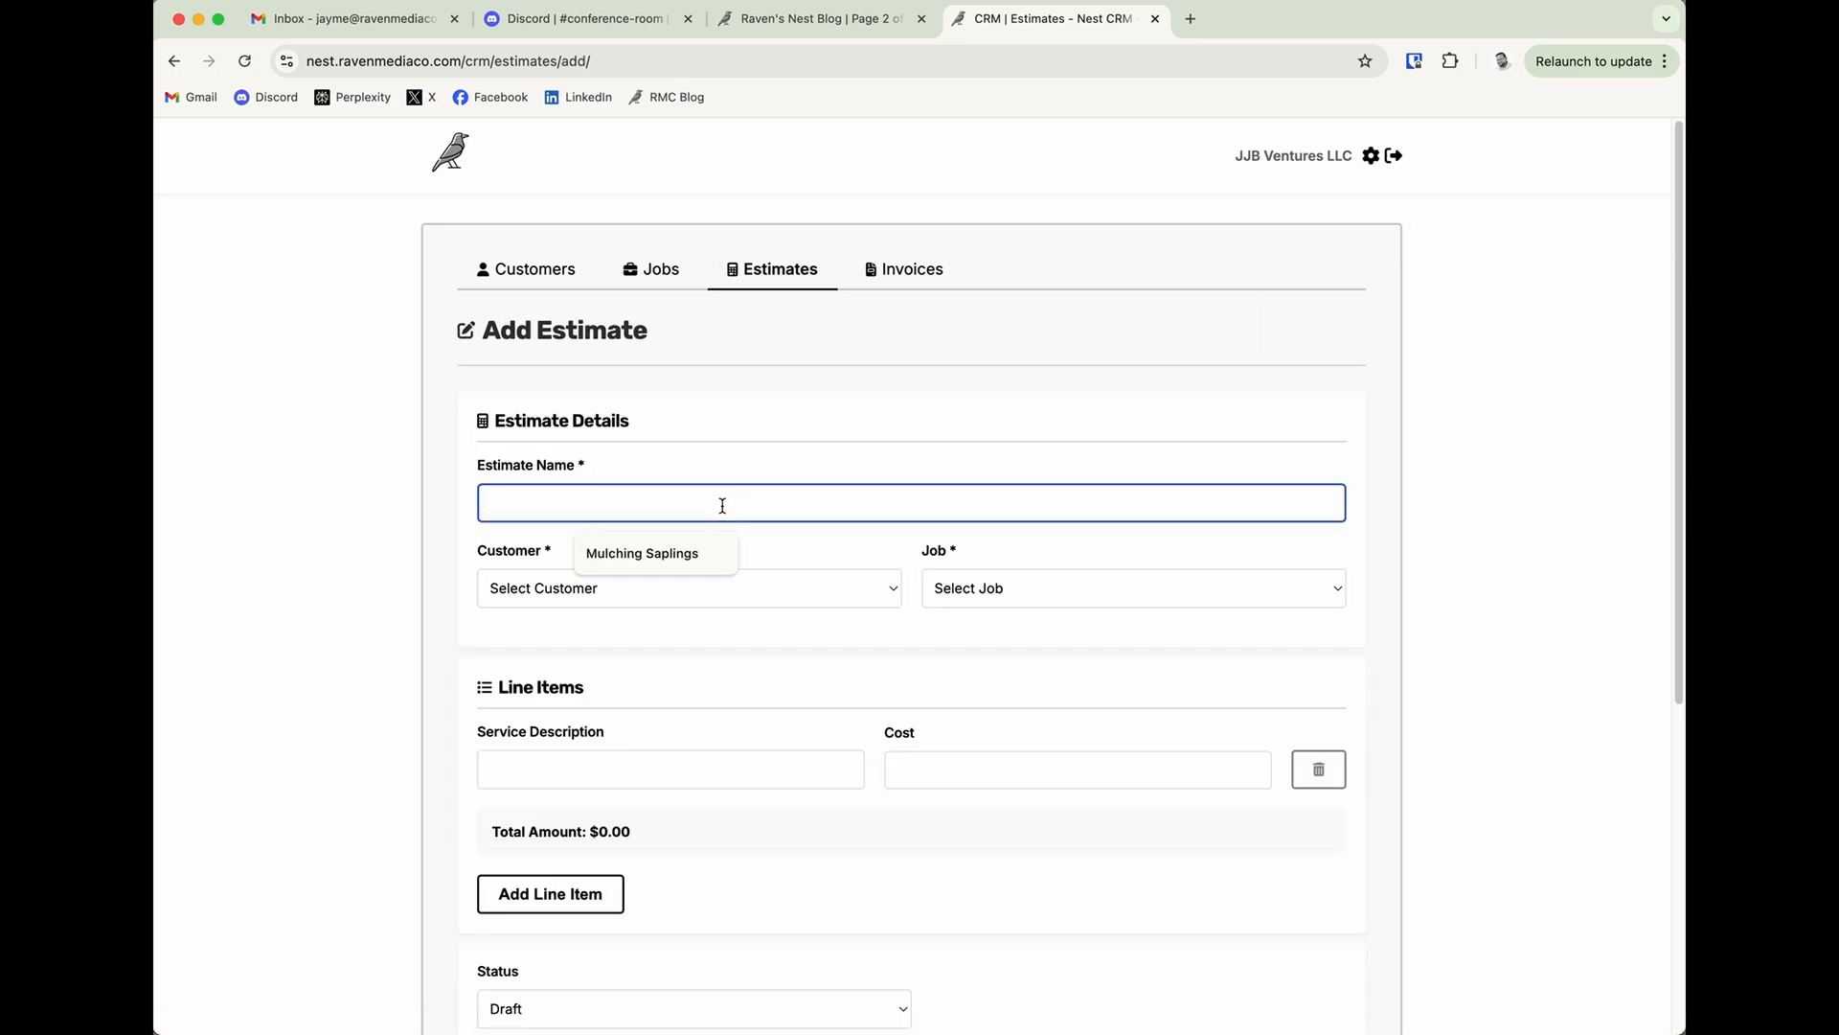
{"action": "type", "text": "Pressure"}
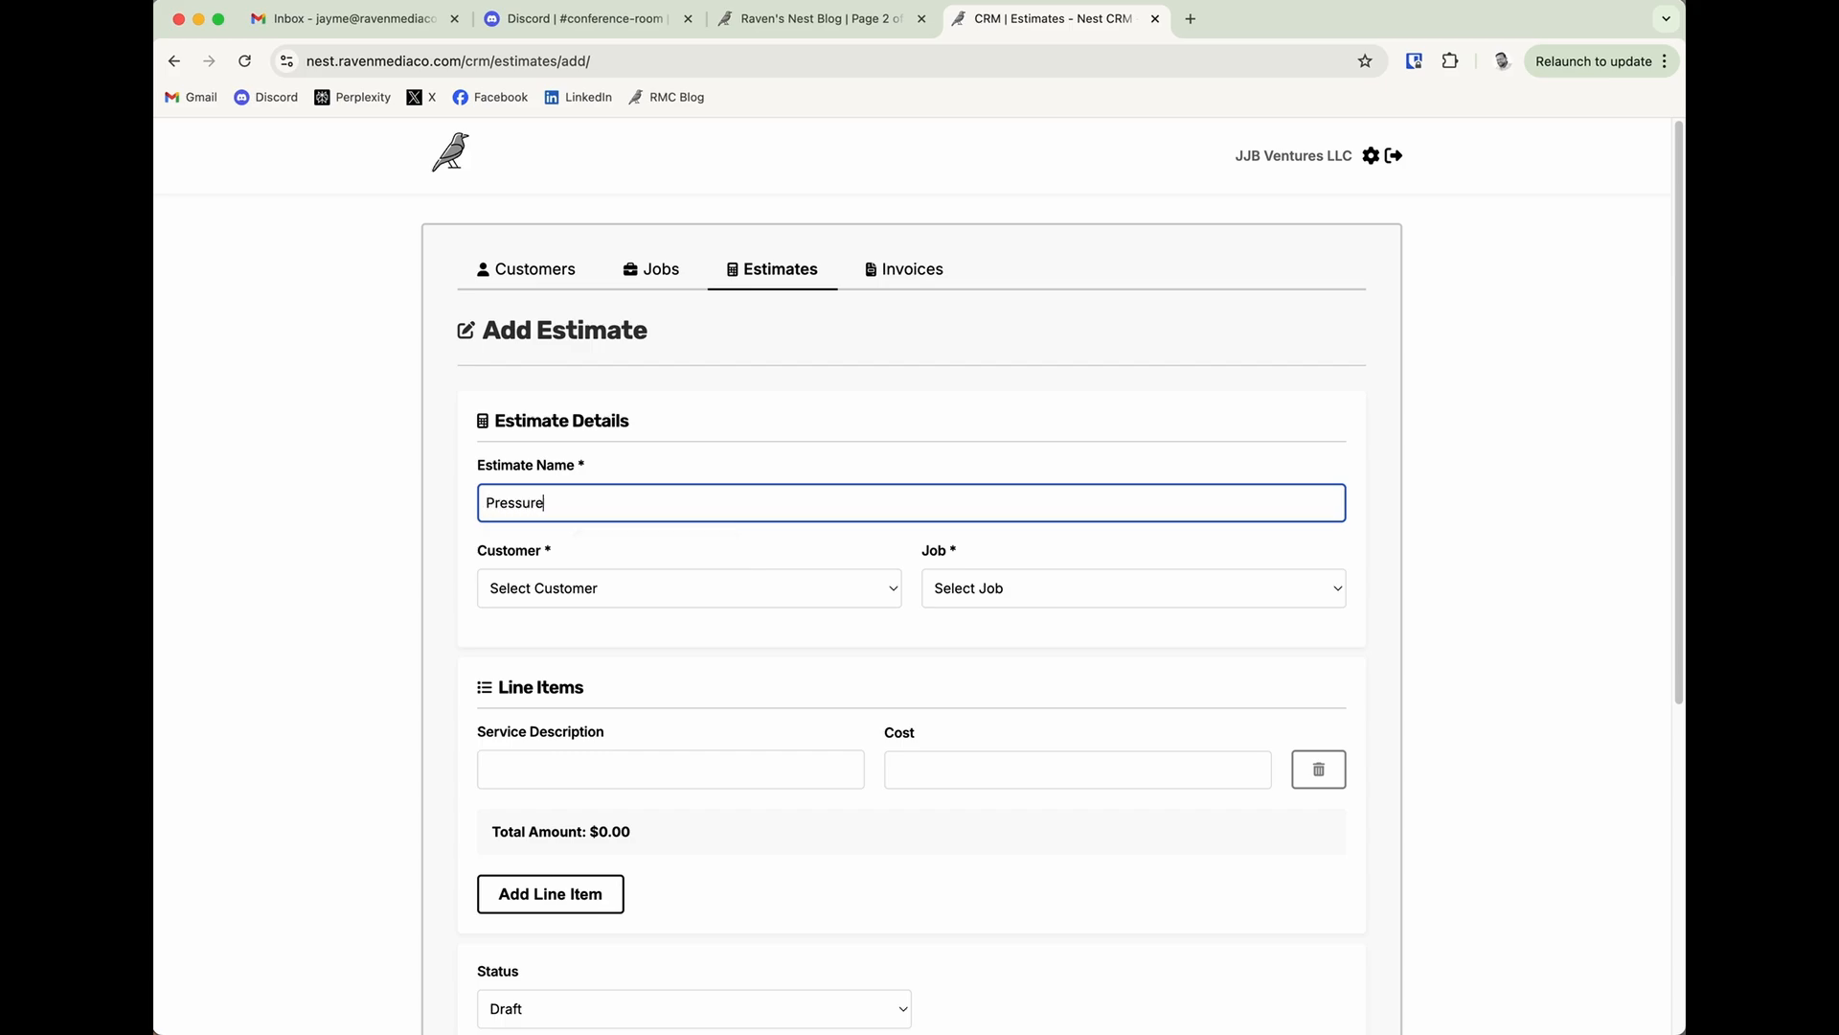
{"action": "type", "text": " Washing House"}
Assign the estimate to the existing customer and link it to the Pressure Washing job.
{"action": "left_click", "coordinate": [761, 588]}
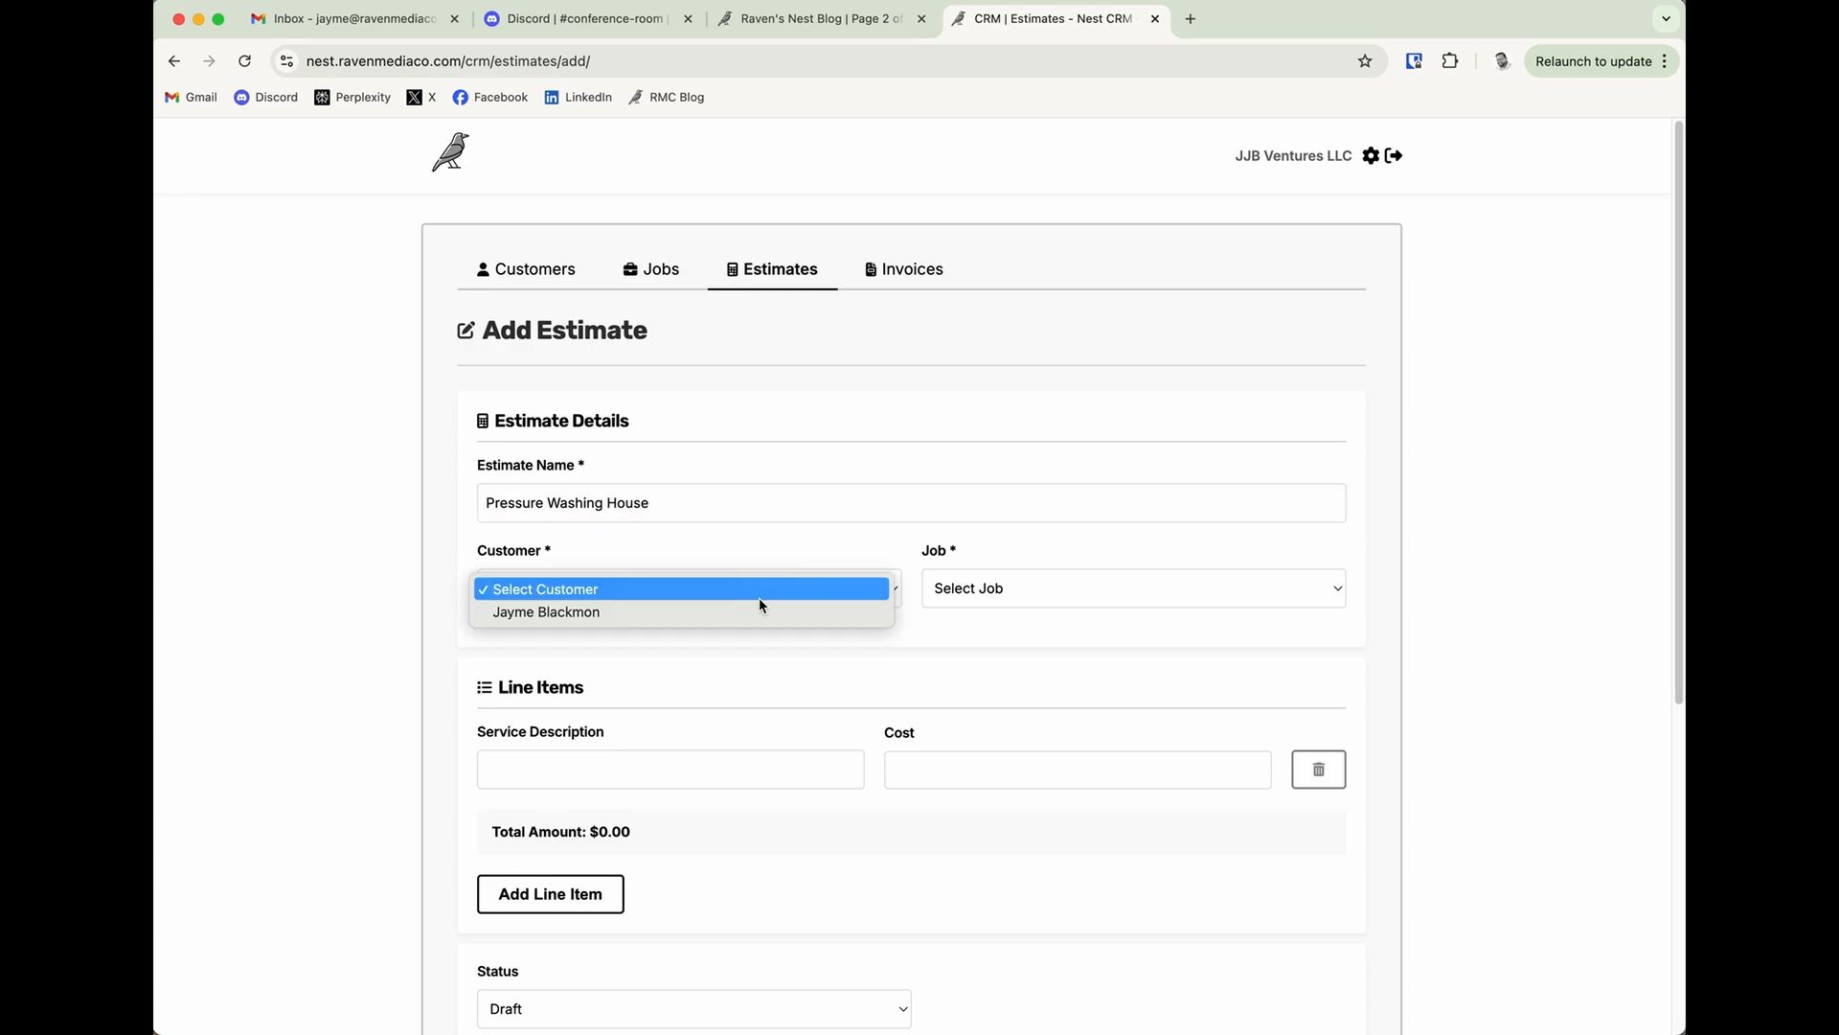
{"action": "left_click", "coordinate": [862, 609]}
{"action": "left_click", "coordinate": [996, 590]}
{"action": "left_click", "coordinate": [1004, 613]}
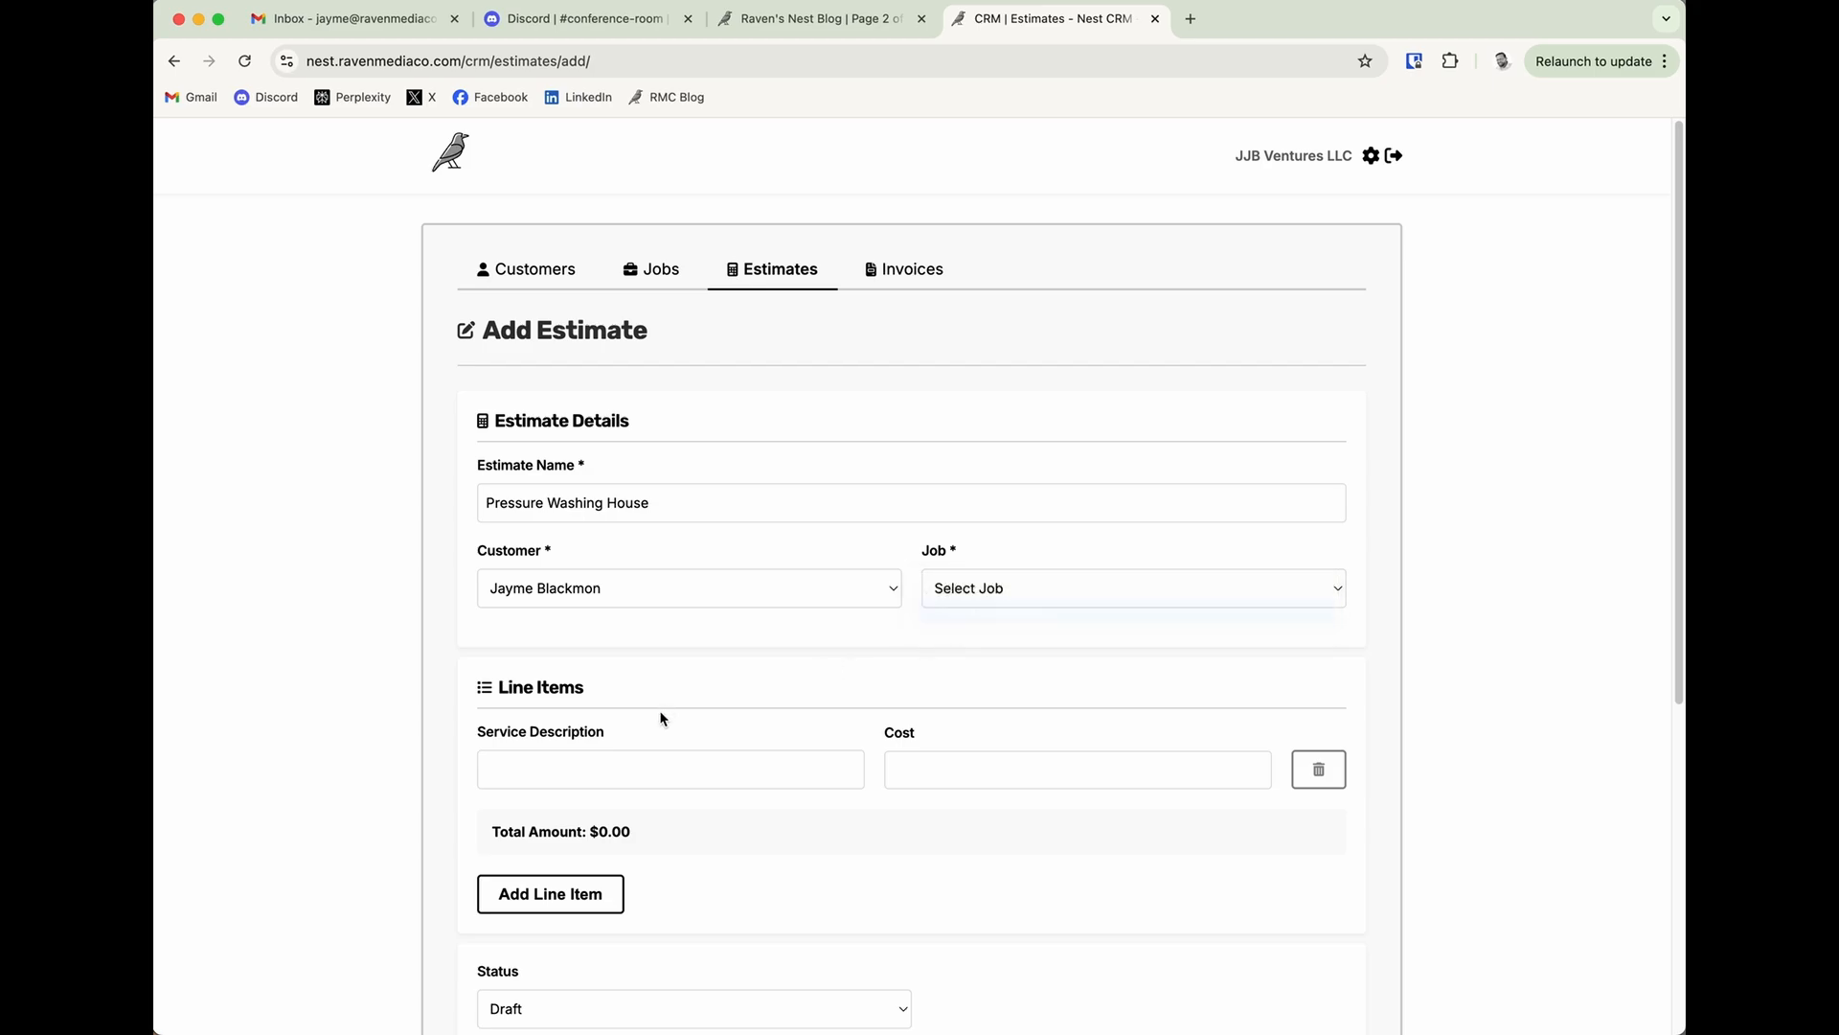
Fill in the first line item with the service description House and a cost of 500.
{"action": "left_click", "coordinate": [630, 762]}
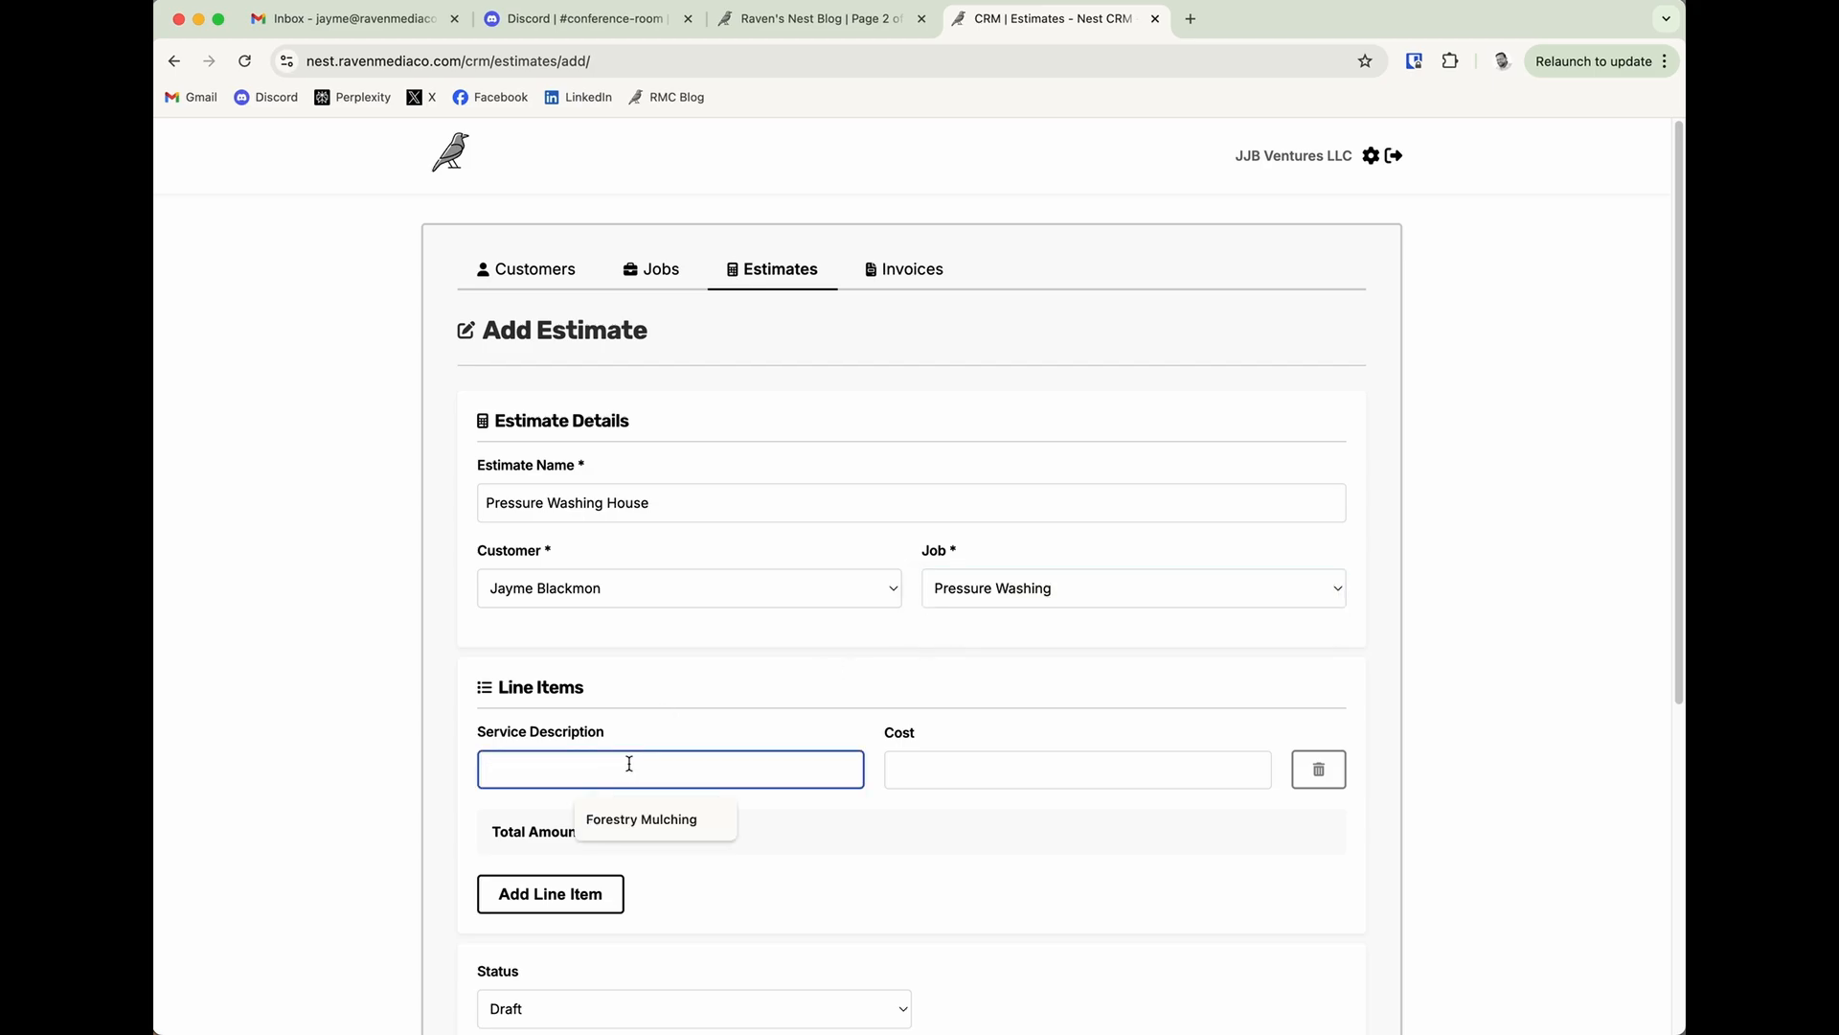
{"action": "type", "text": "House"}
{"action": "left_click", "coordinate": [1248, 769]}
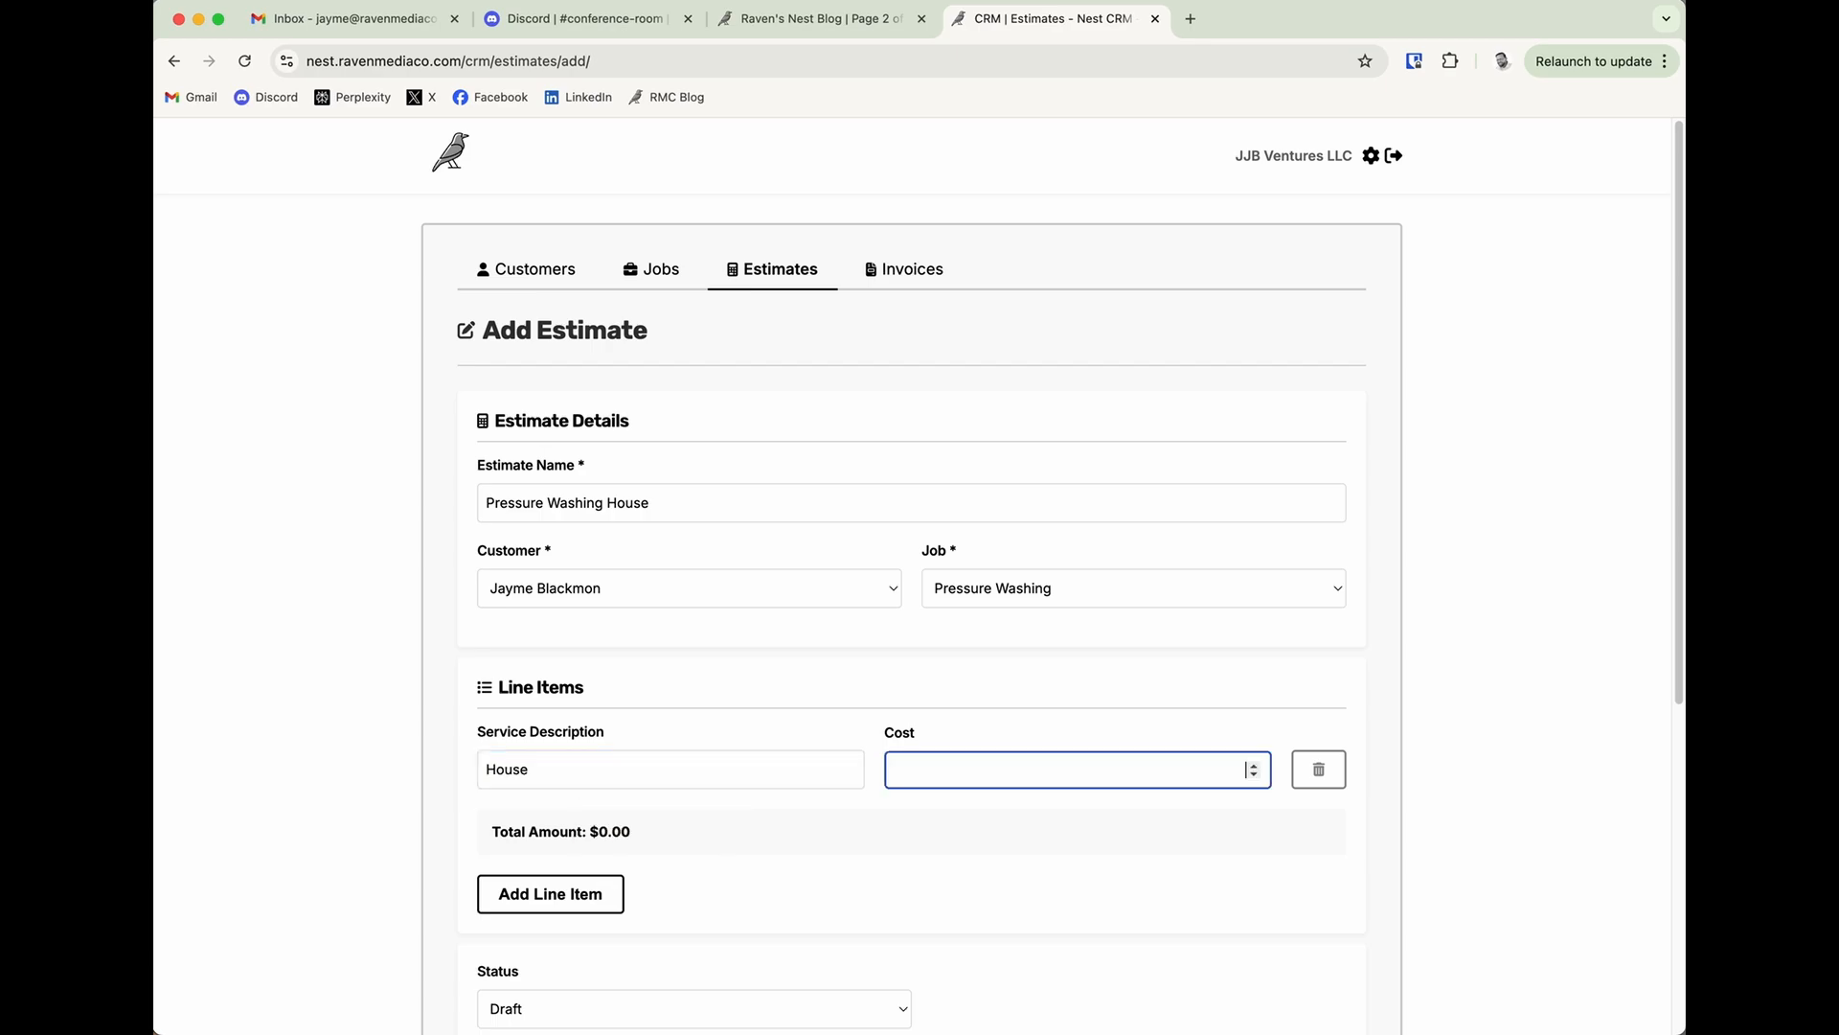
{"action": "type", "text": "500"}
Add a second line item with the service description Driveway and a cost of 200.
{"action": "left_click", "coordinate": [613, 889]}
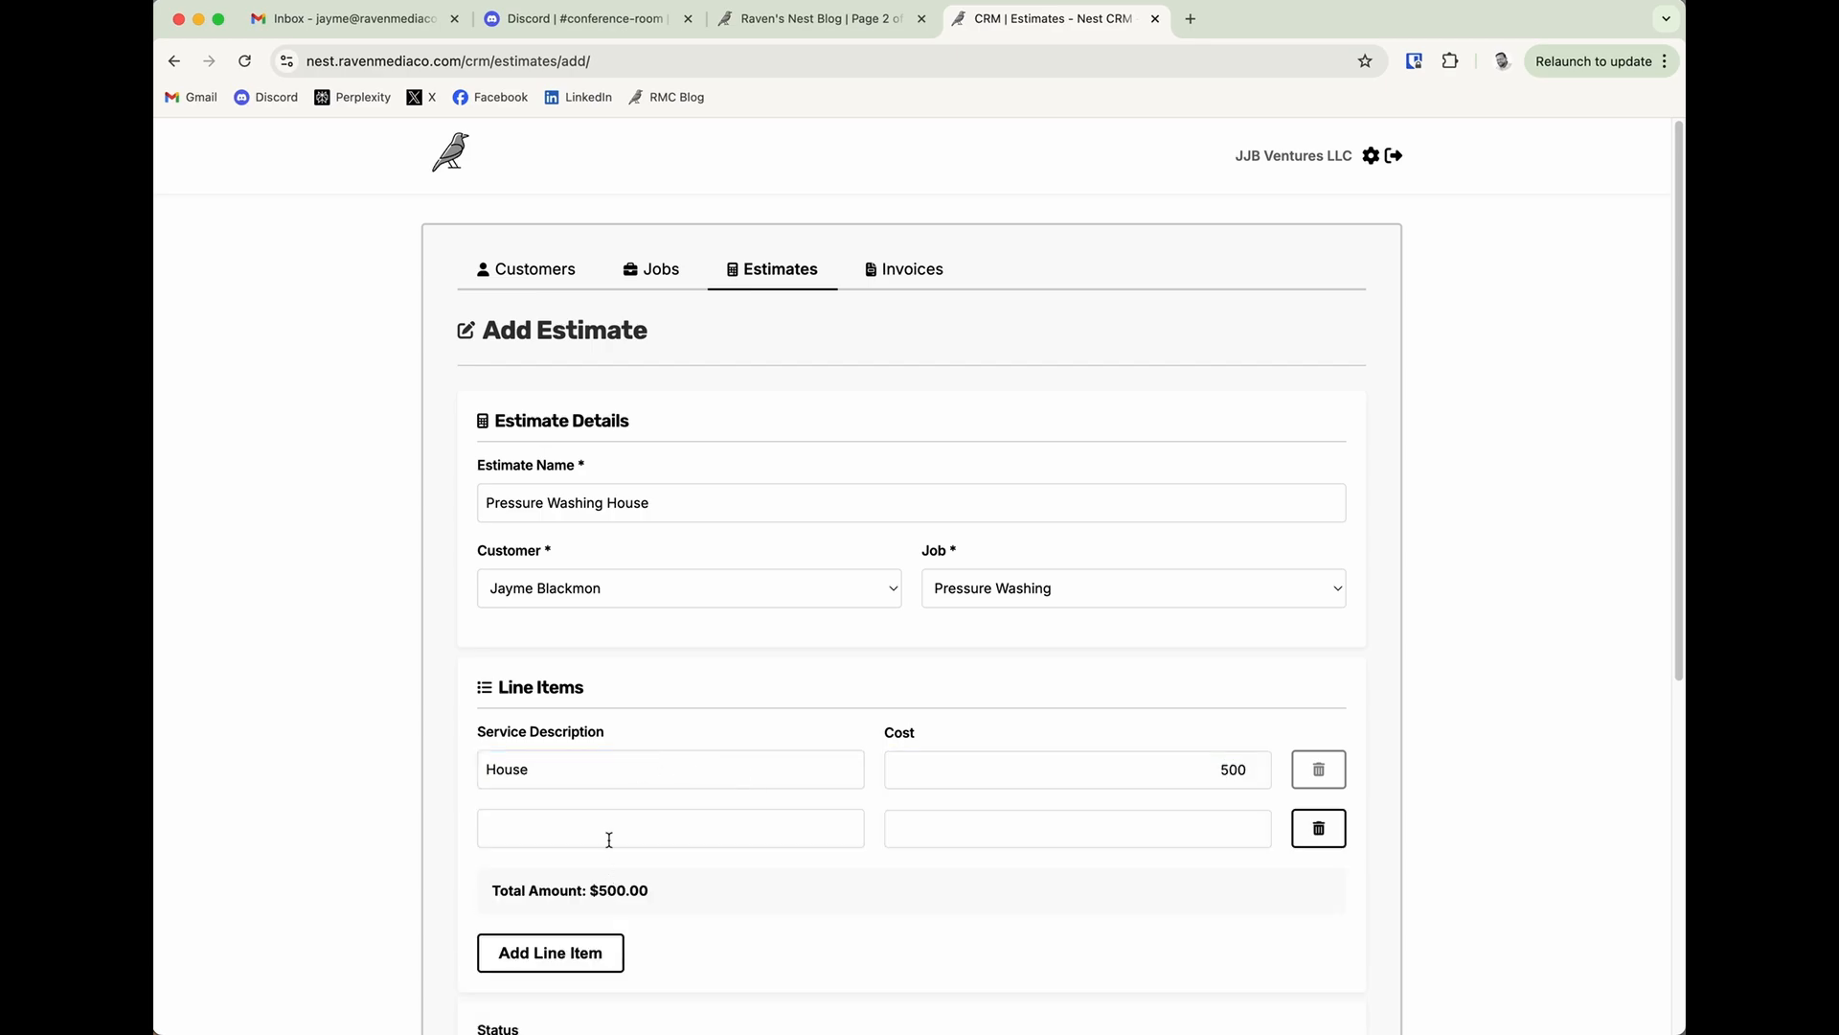
{"action": "left_click", "coordinate": [608, 836]}
{"action": "type", "text": "Driveway"}
{"action": "left_click", "coordinate": [1247, 828]}
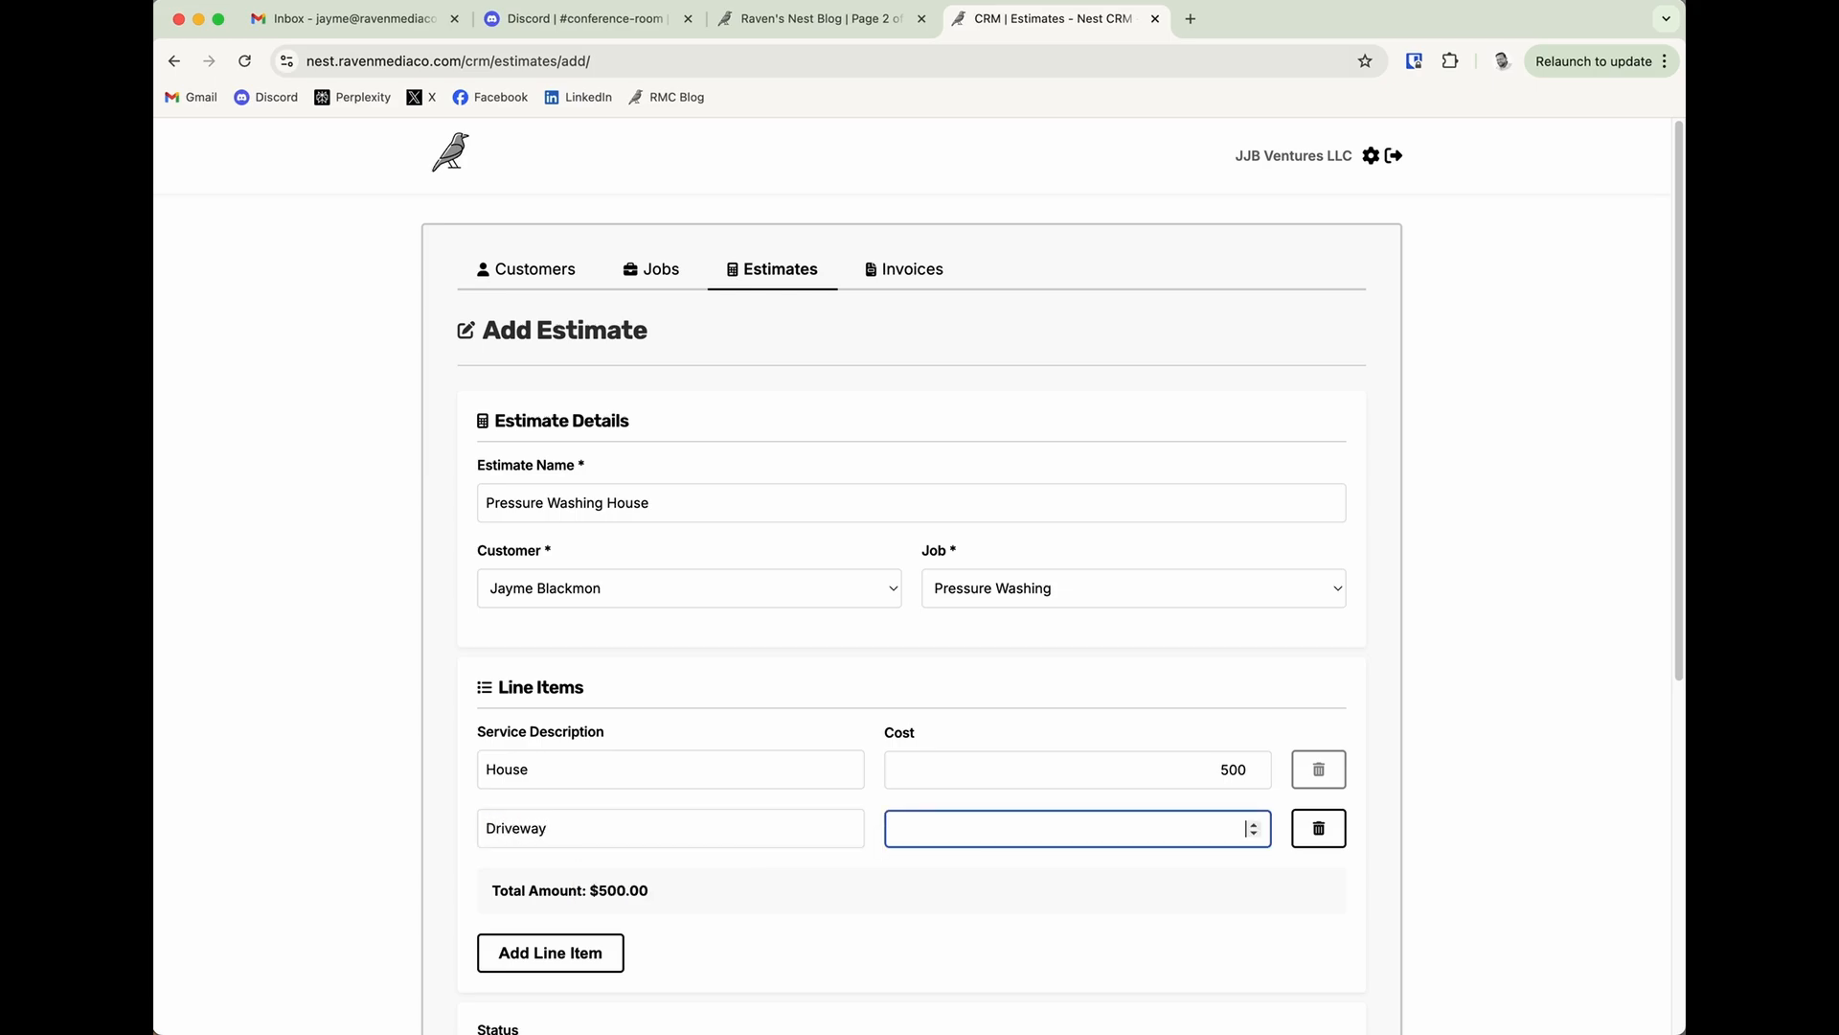
{"action": "type", "text": "200"}
{"action": "scroll", "coordinate": [687, 941], "scroll_direction": "down", "scroll_amount": 5}
{"action": "left_click", "coordinate": [981, 772]}
Enter the note "Customer does not want us to use chemicals on plants." and save the estimate with its email notification enabled.
{"action": "scroll", "coordinate": [975, 787], "scroll_direction": "down", "scroll_amount": 4}
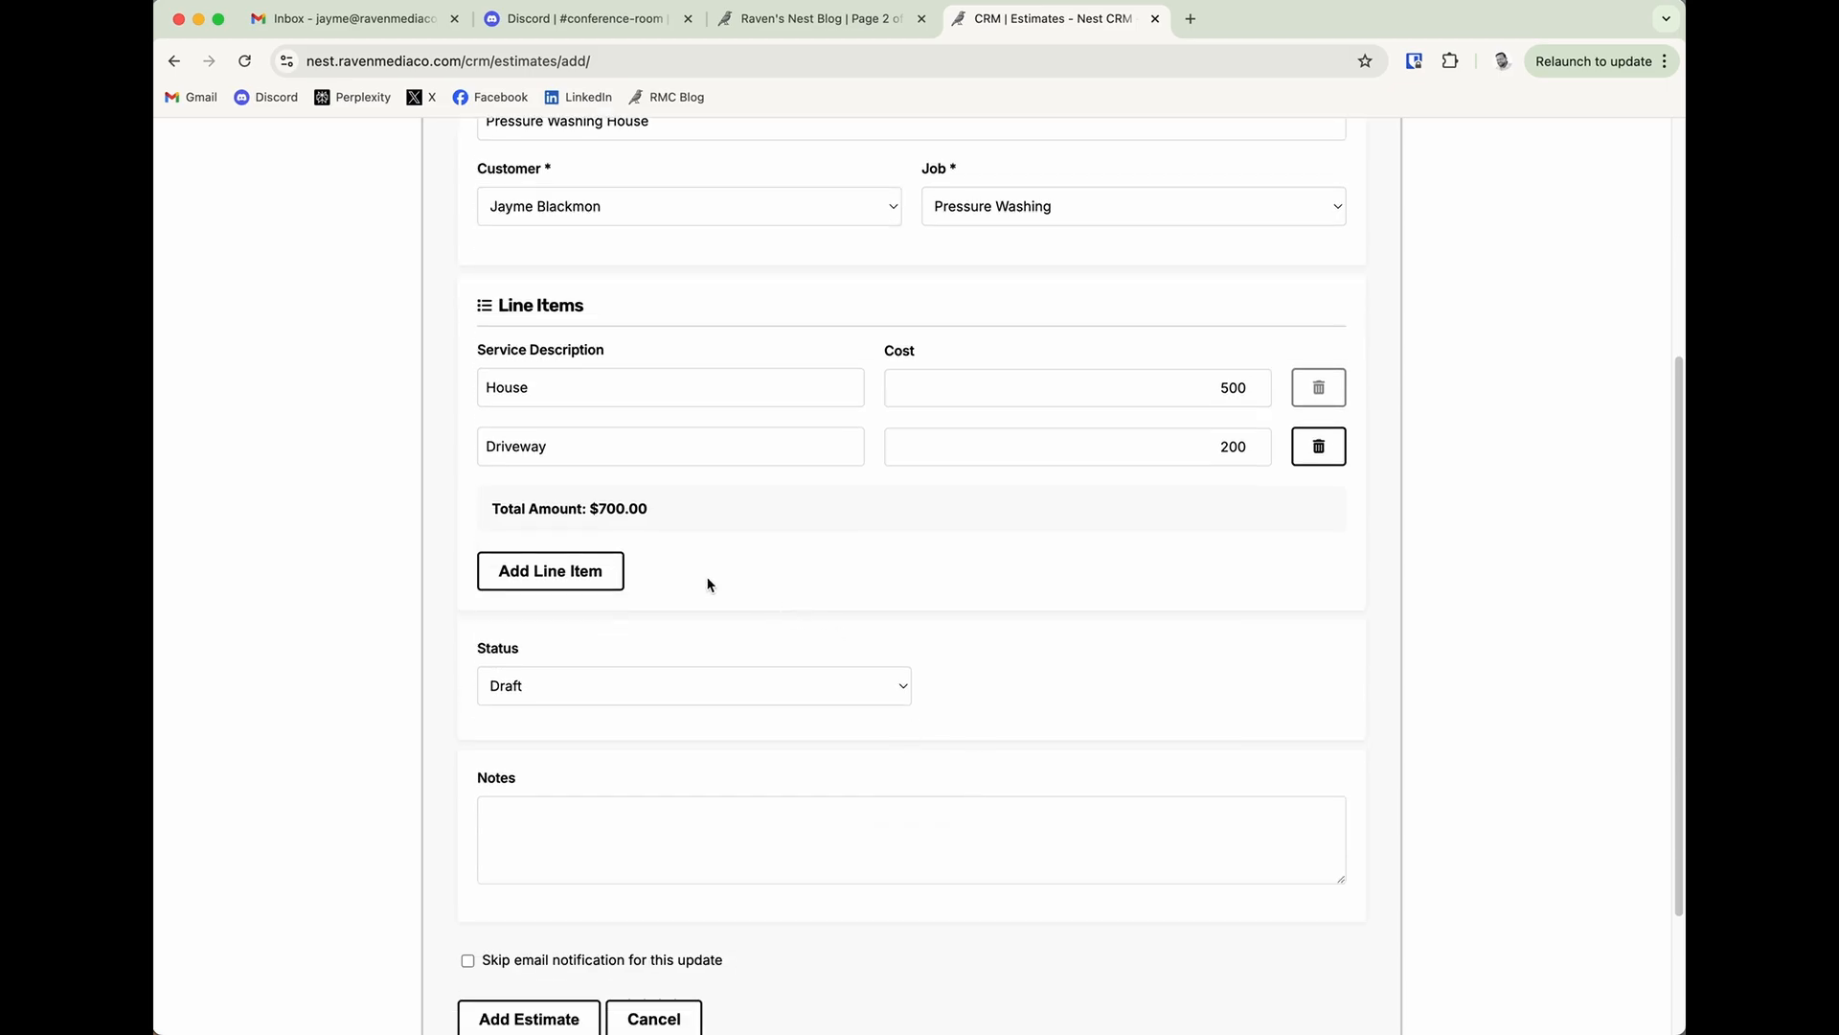
{"action": "scroll", "coordinate": [606, 787], "scroll_direction": "down", "scroll_amount": 1}
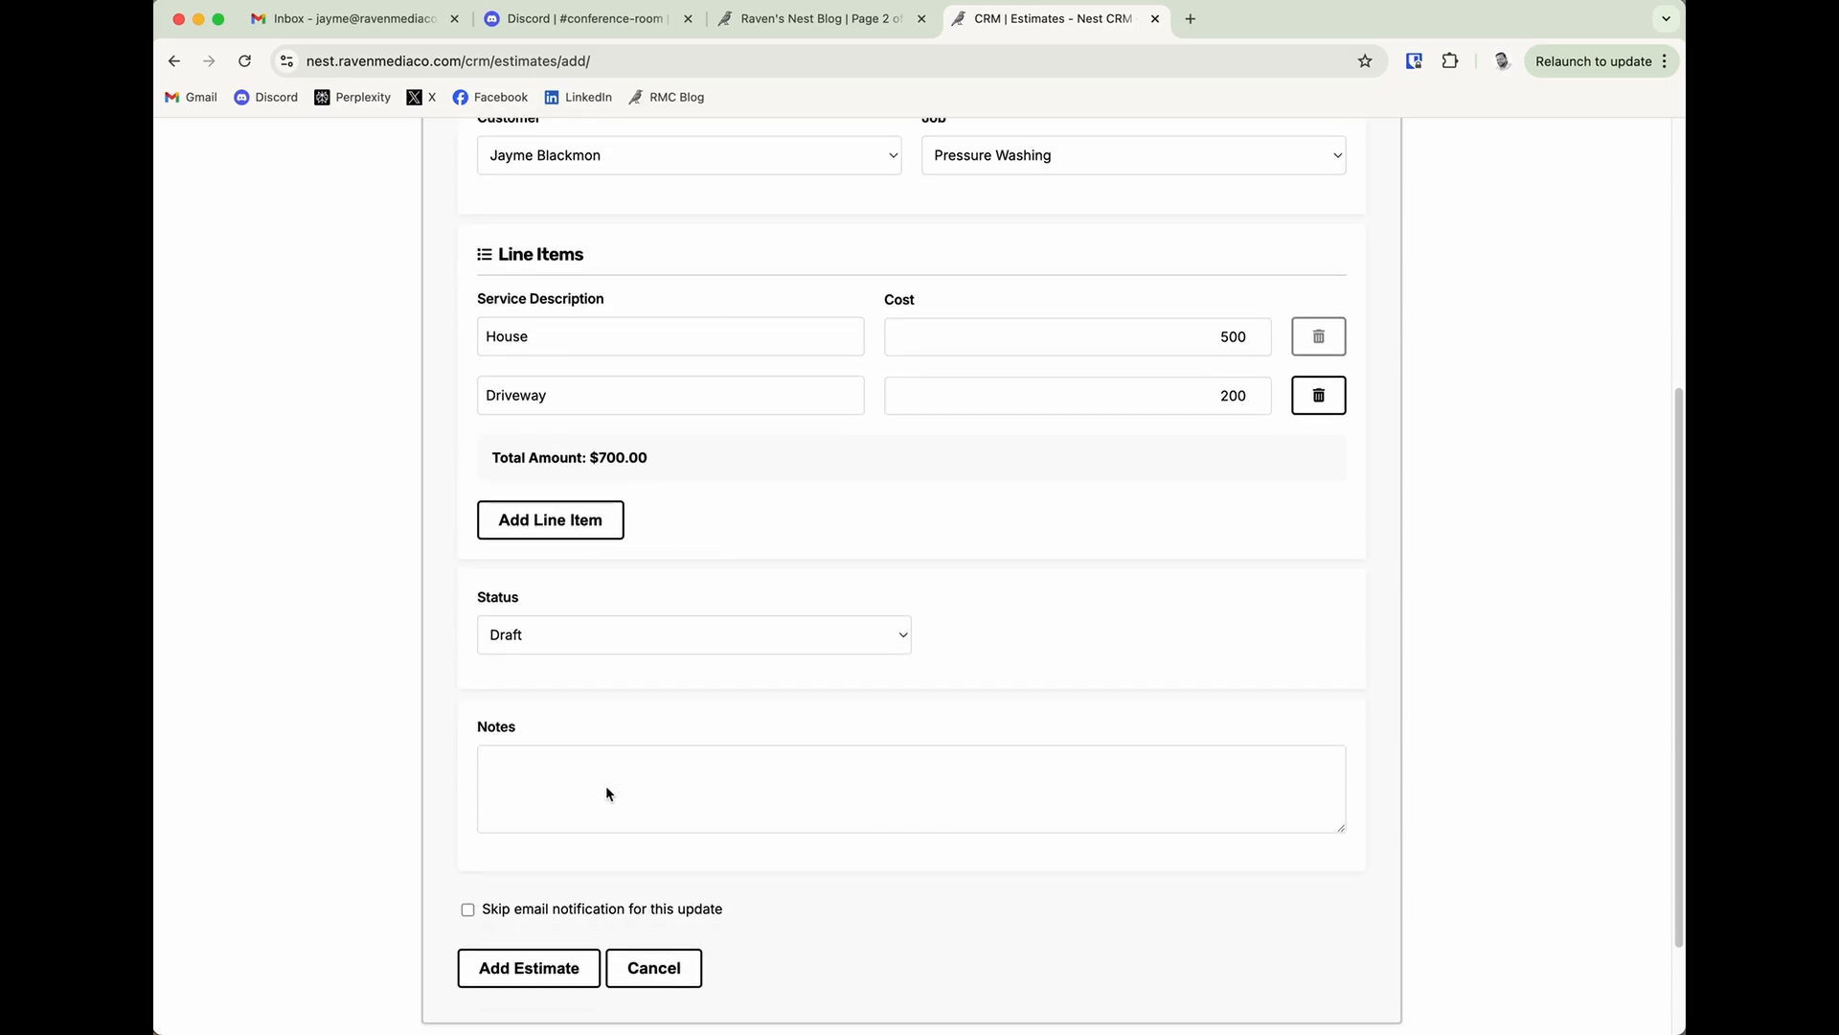
{"action": "left_click", "coordinate": [604, 779]}
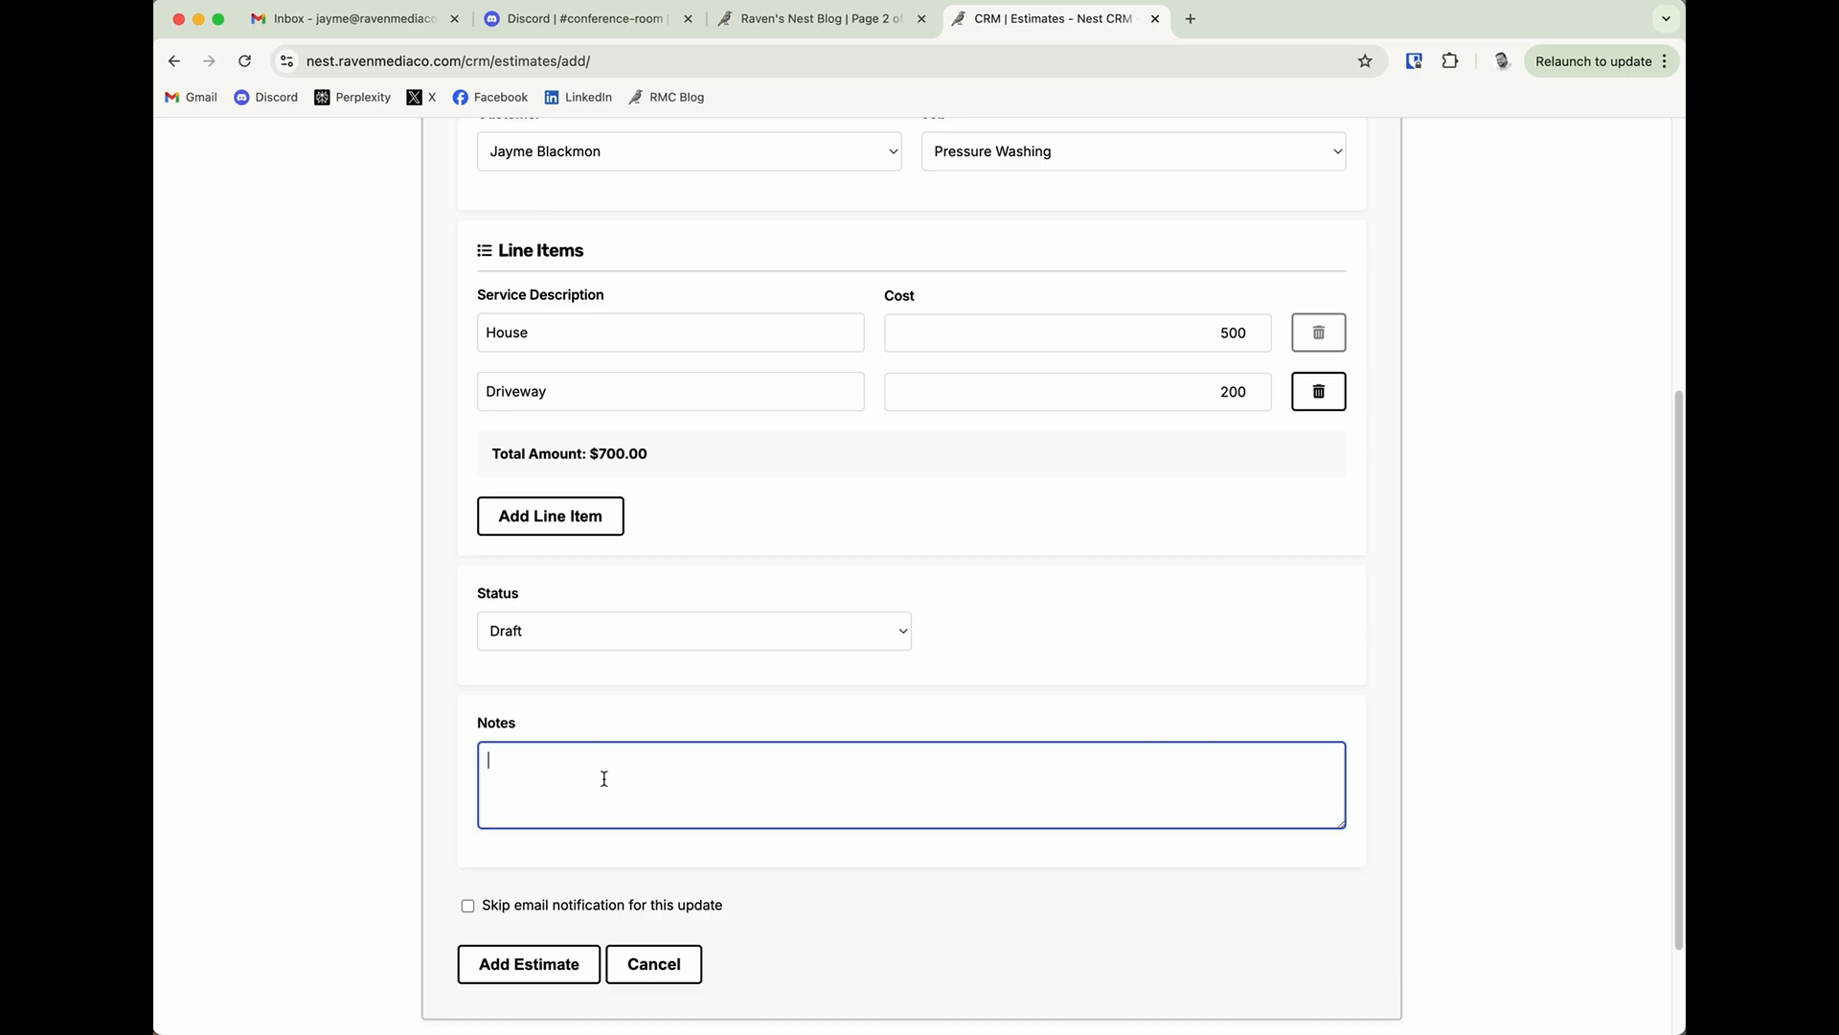
{"action": "type", "text": "Customer does not want us to use chemic"}
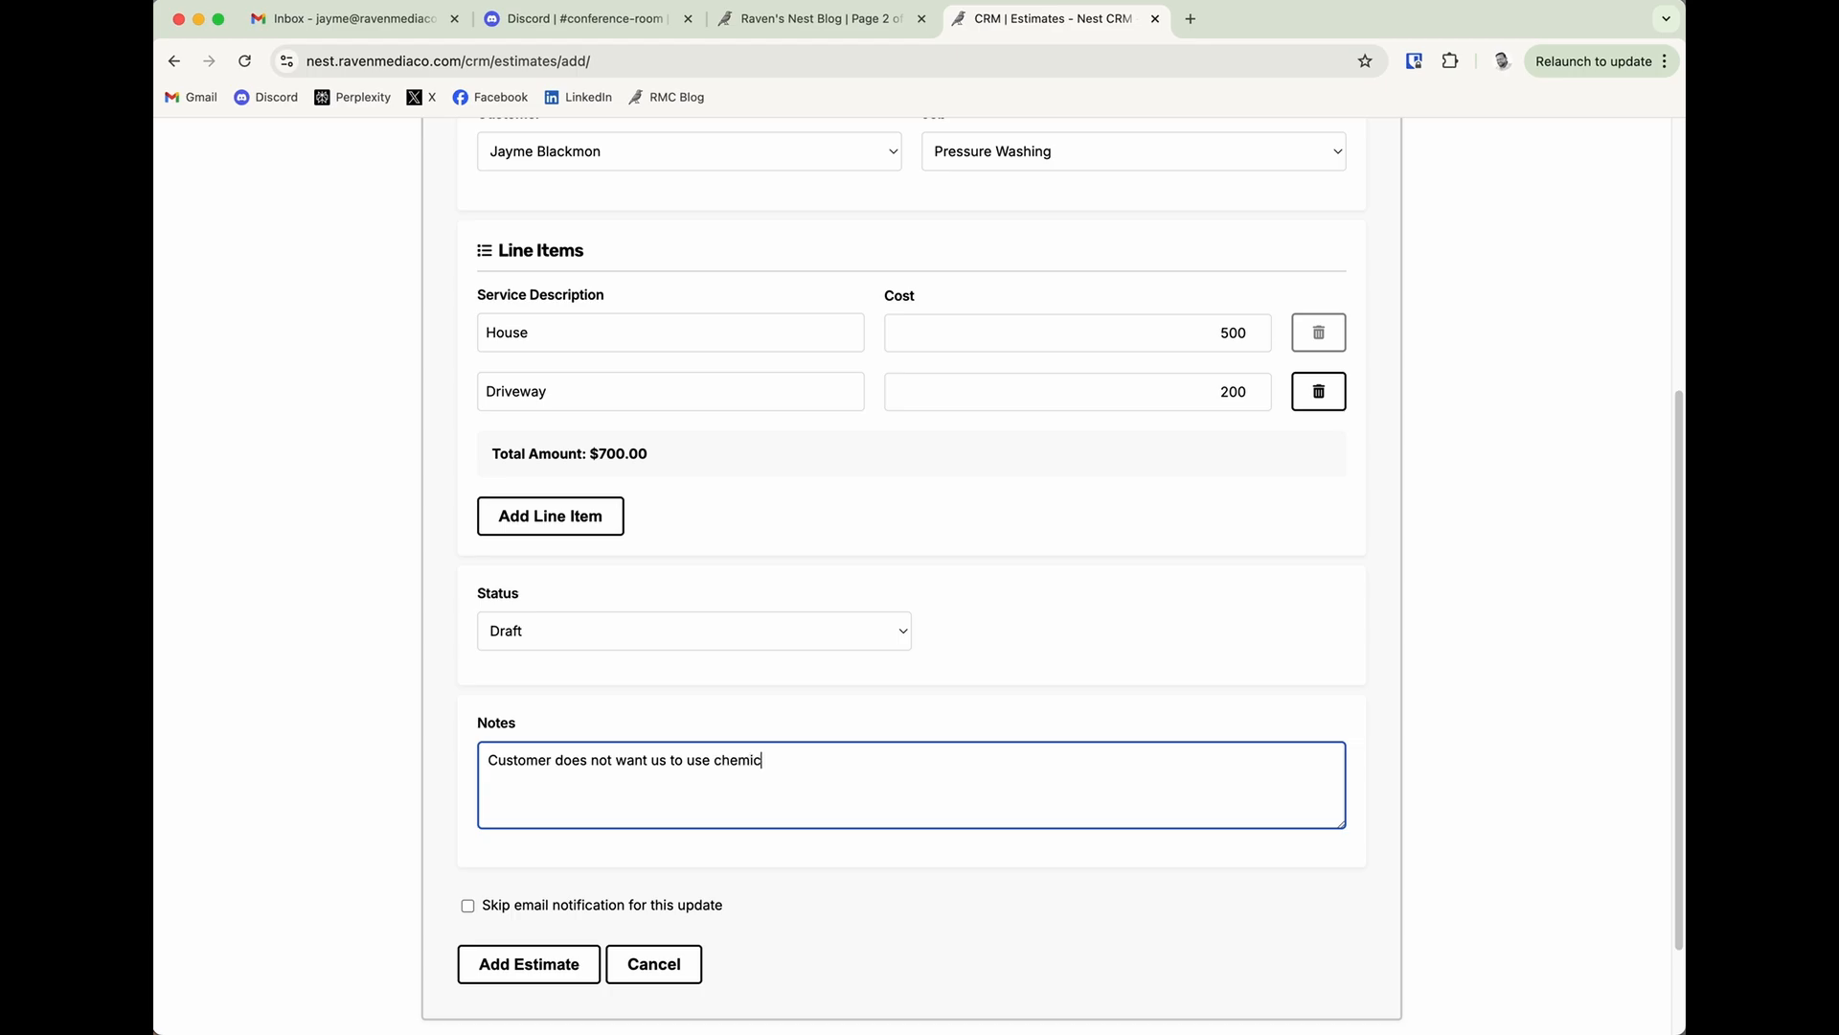
{"action": "type", "text": "als on plants."}
{"action": "scroll", "coordinate": [716, 906], "scroll_direction": "down", "scroll_amount": 1}
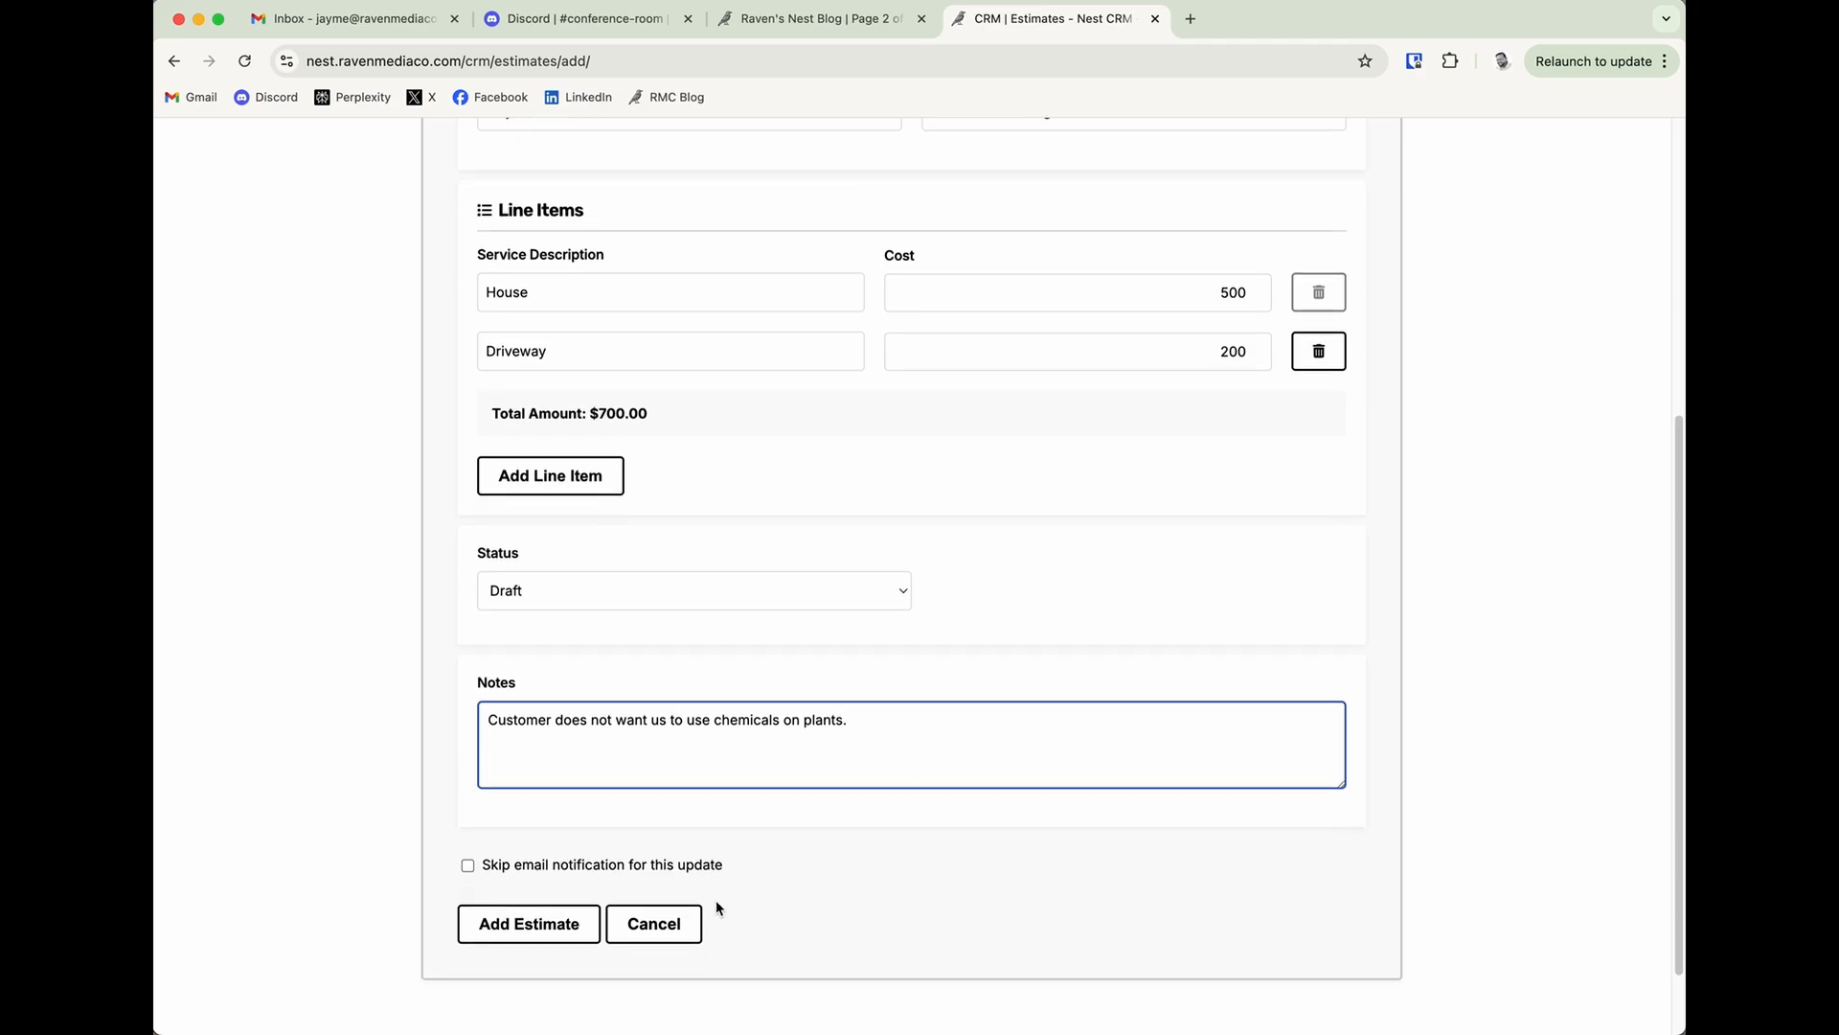
{"action": "left_click", "coordinate": [524, 926]}
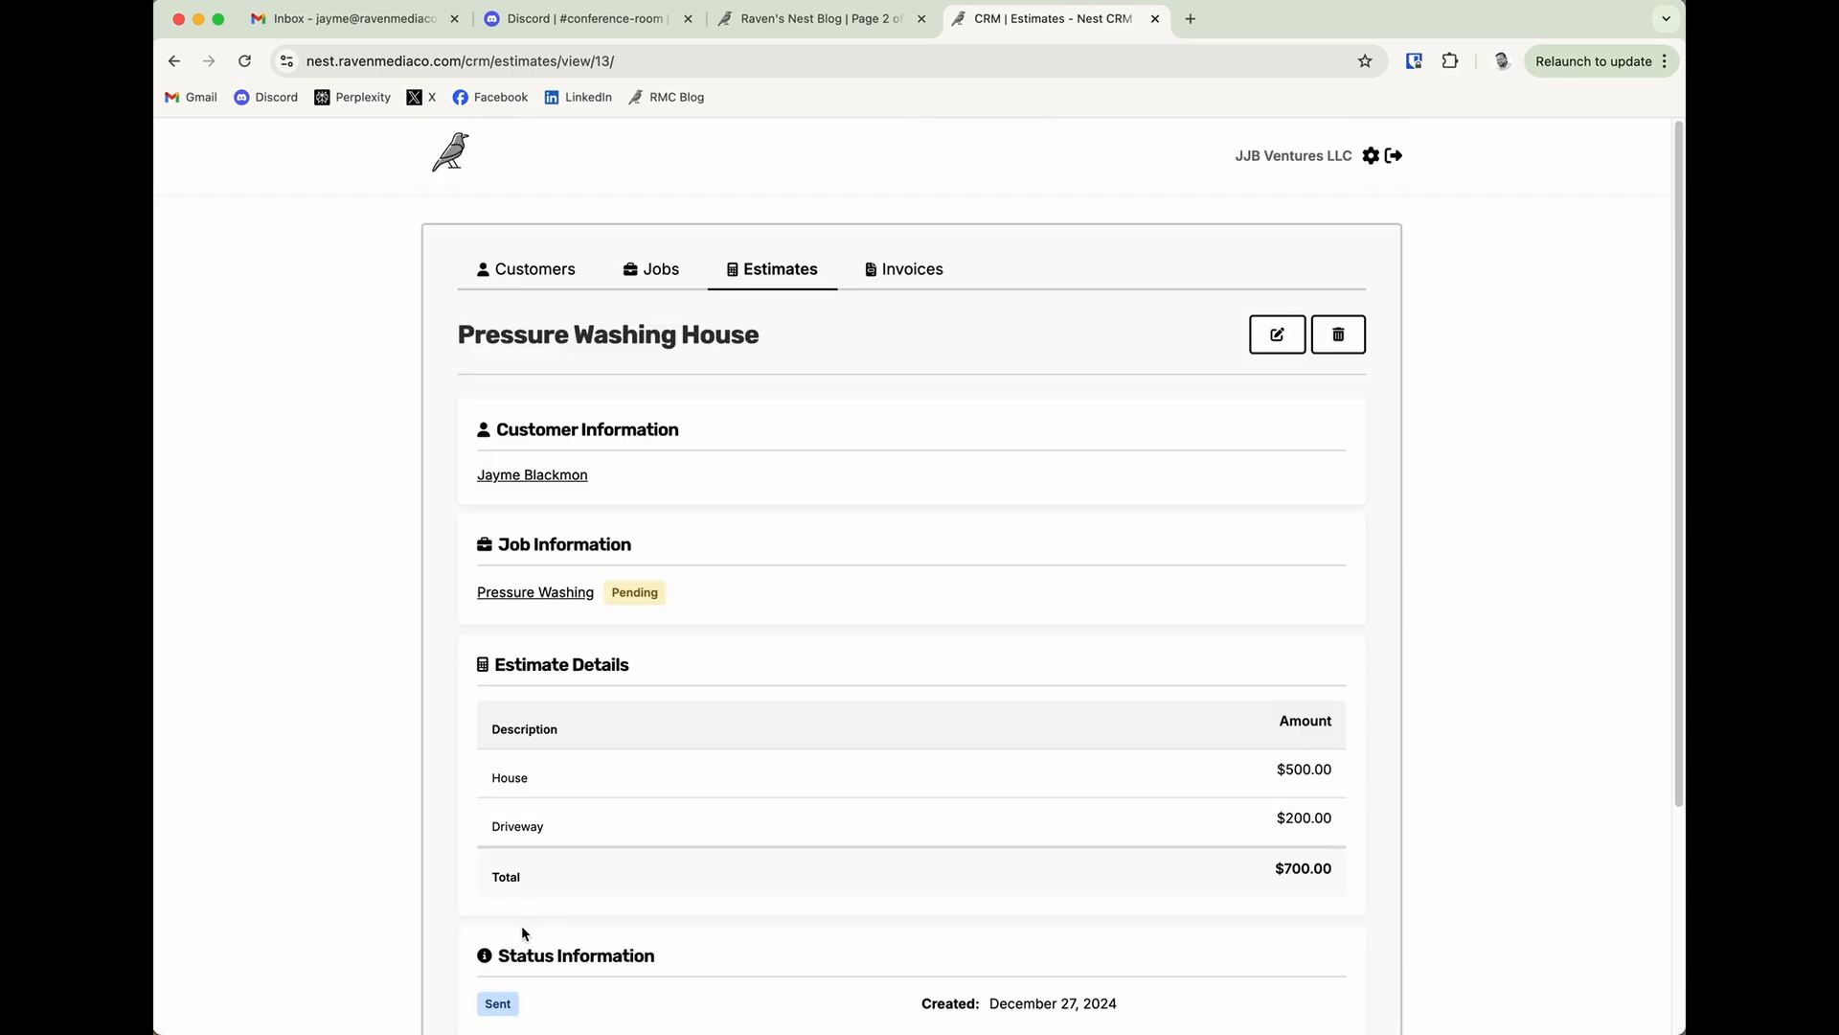
Check the saved estimate's status, and open the new estimate email in the mail app.
{"action": "scroll", "coordinate": [811, 863], "scroll_direction": "down", "scroll_amount": 4}
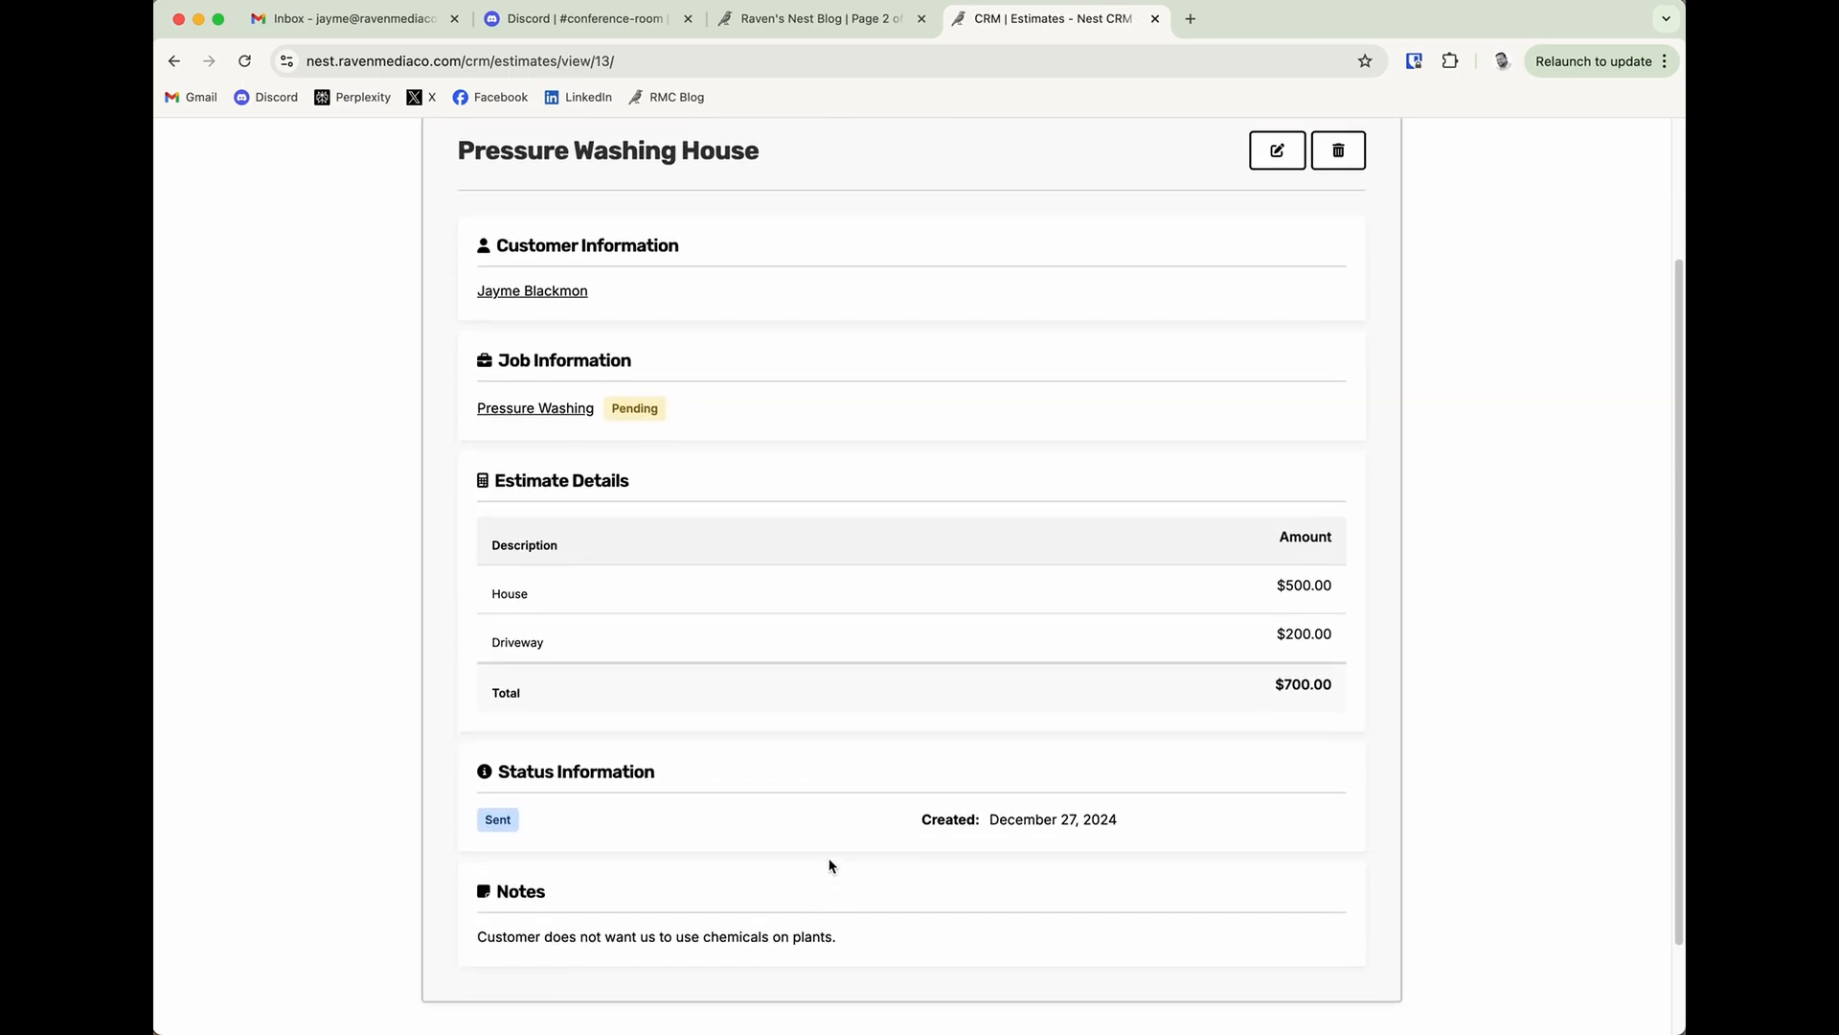
{"action": "left_click", "coordinate": [501, 816]}
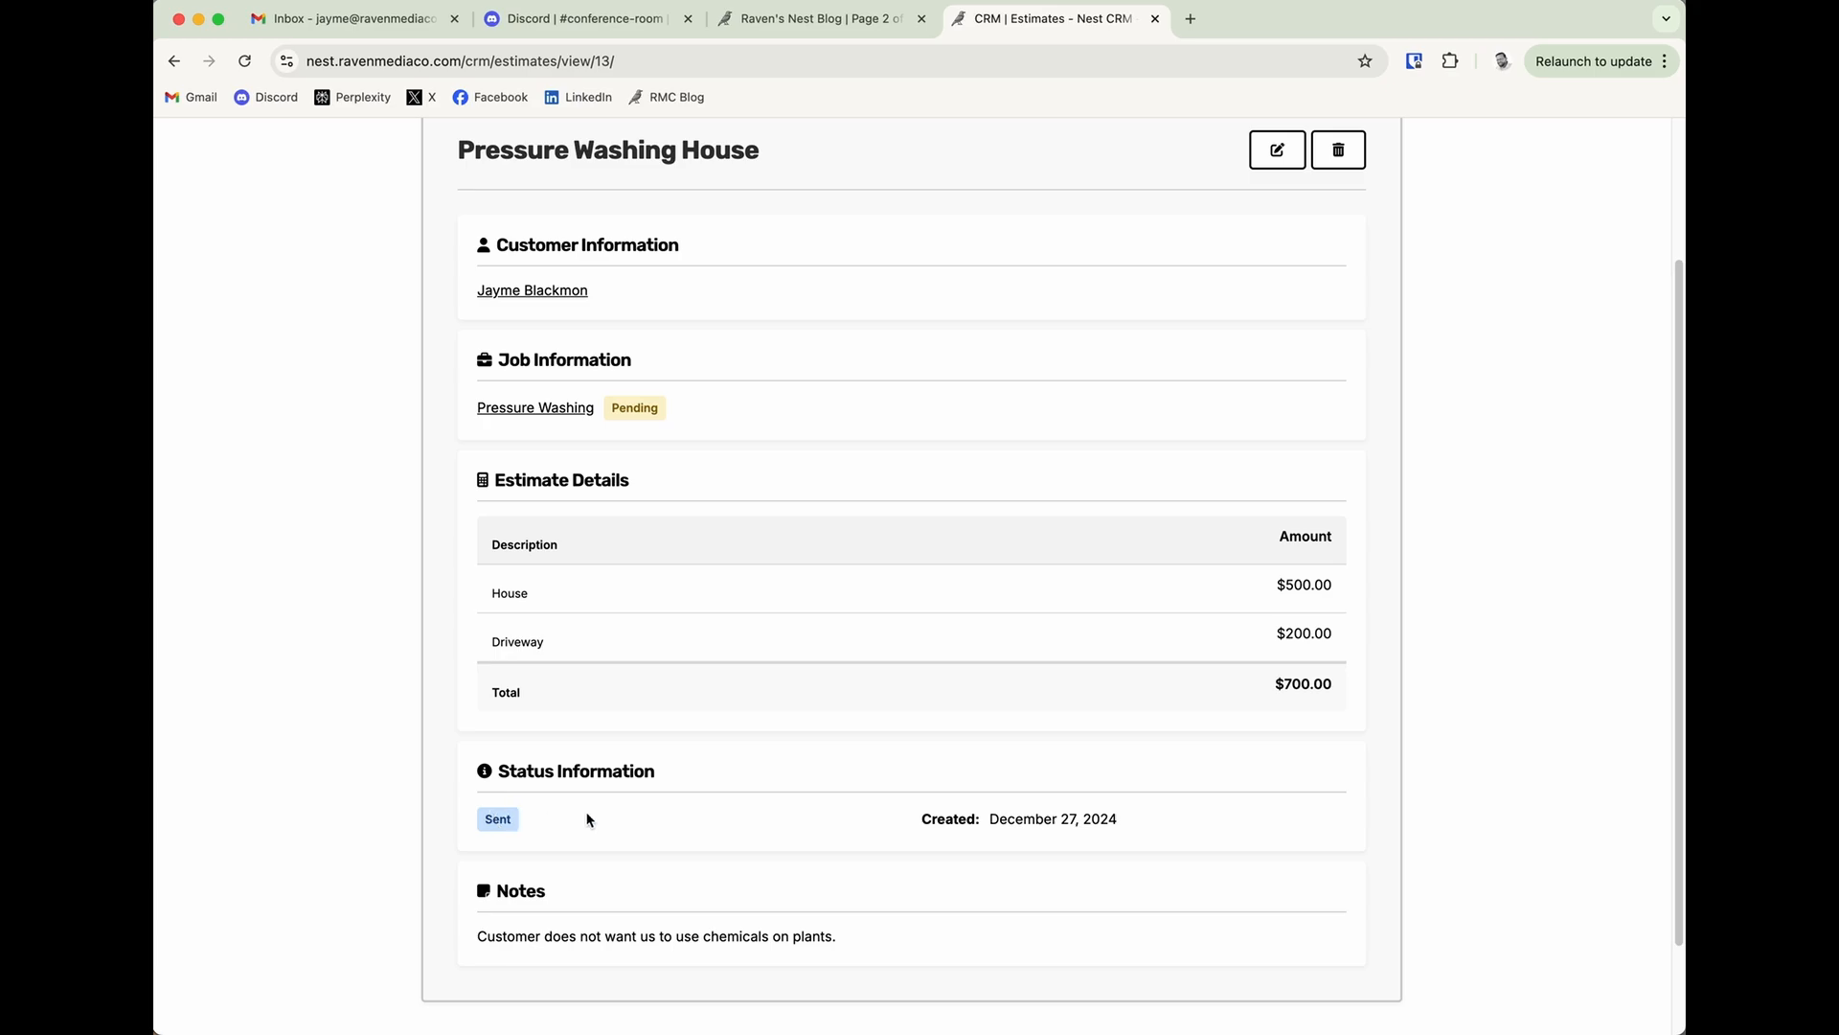
{"action": "key", "text": "super+Tab"}
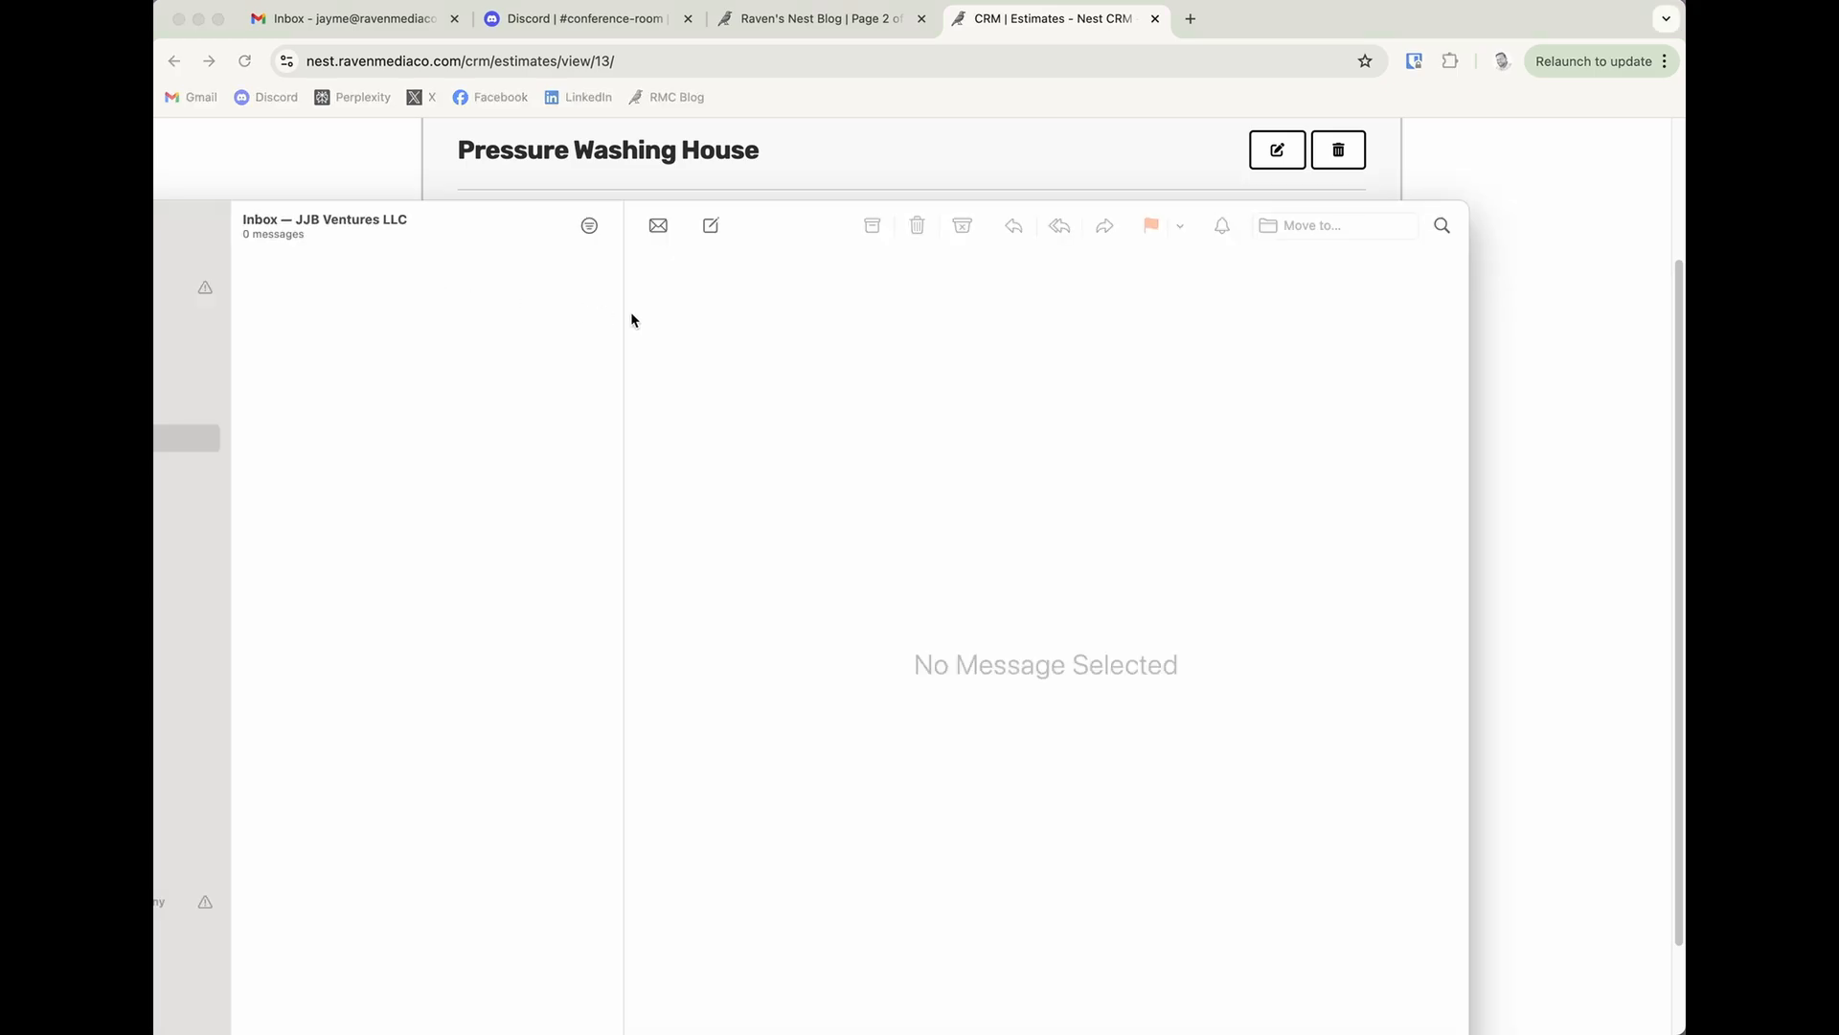
{"action": "left_click", "coordinate": [444, 296]}
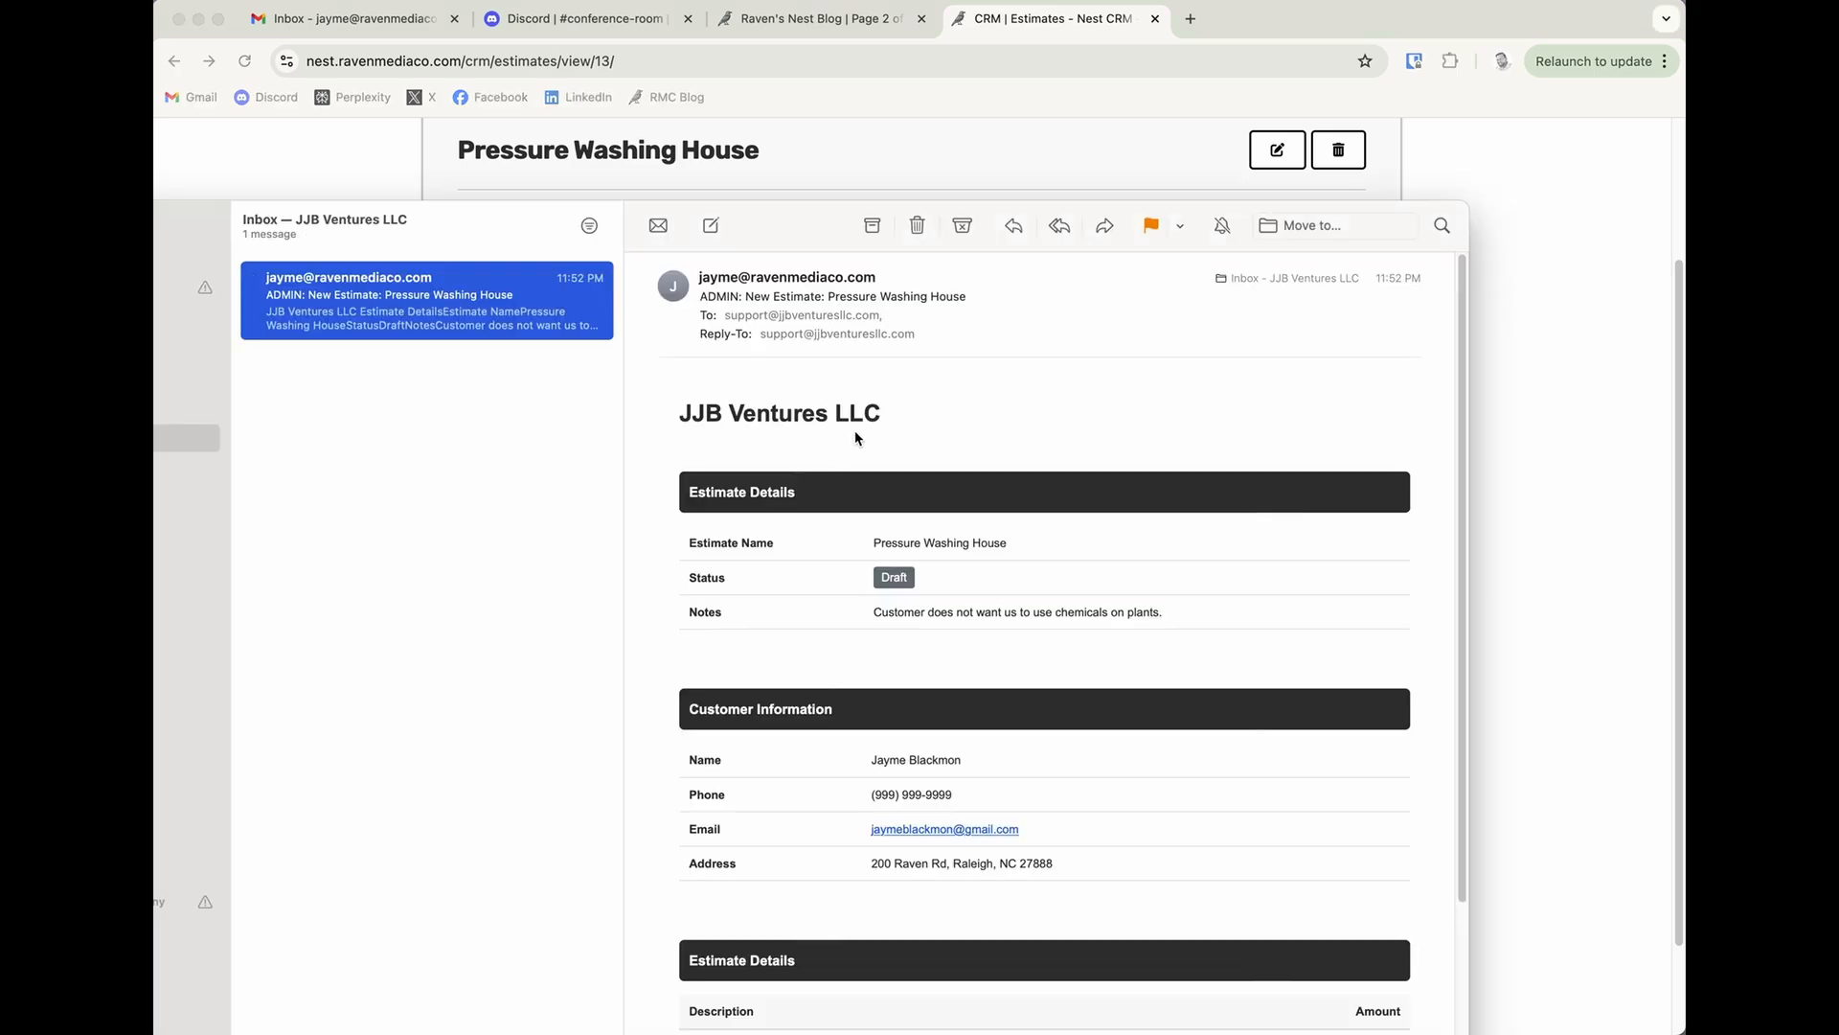
Review the estimate name, notes, customer information and line items in the email.
{"action": "scroll", "coordinate": [1046, 565], "scroll_direction": "down", "scroll_amount": 2}
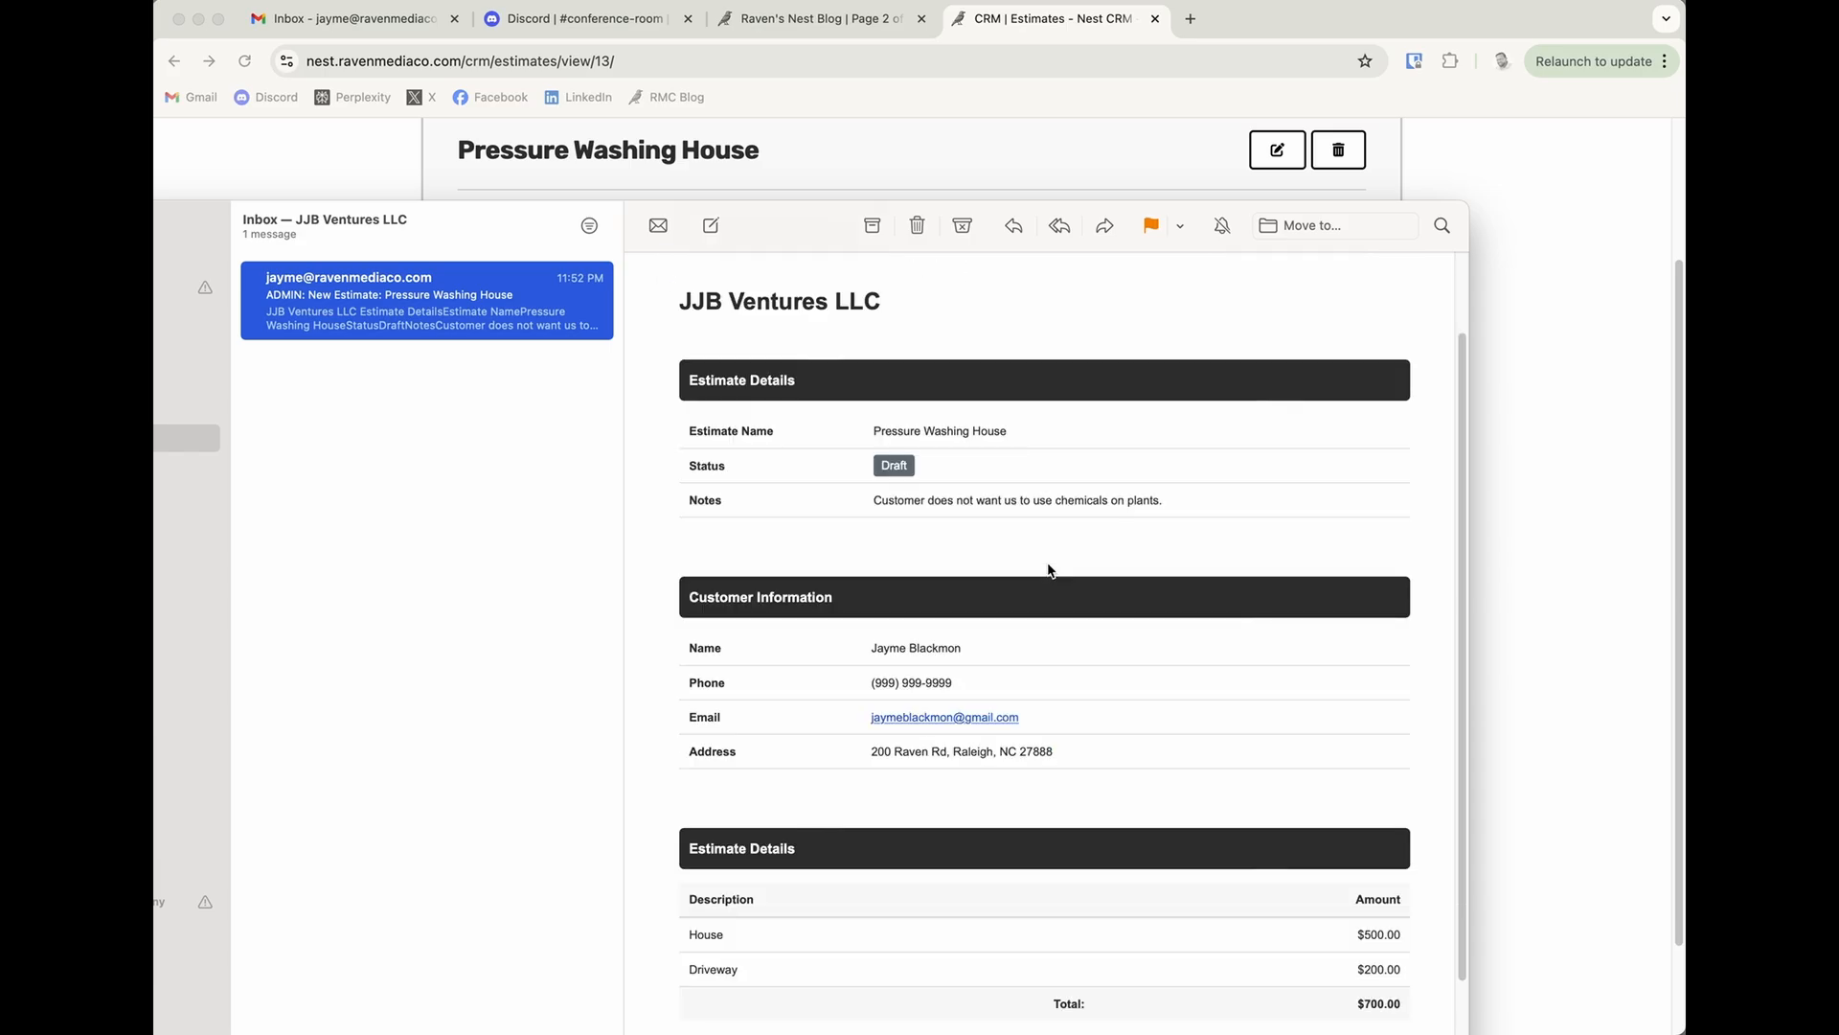
{"action": "left_click_drag", "start_coordinate": [877, 431], "coordinate": [1076, 428]}
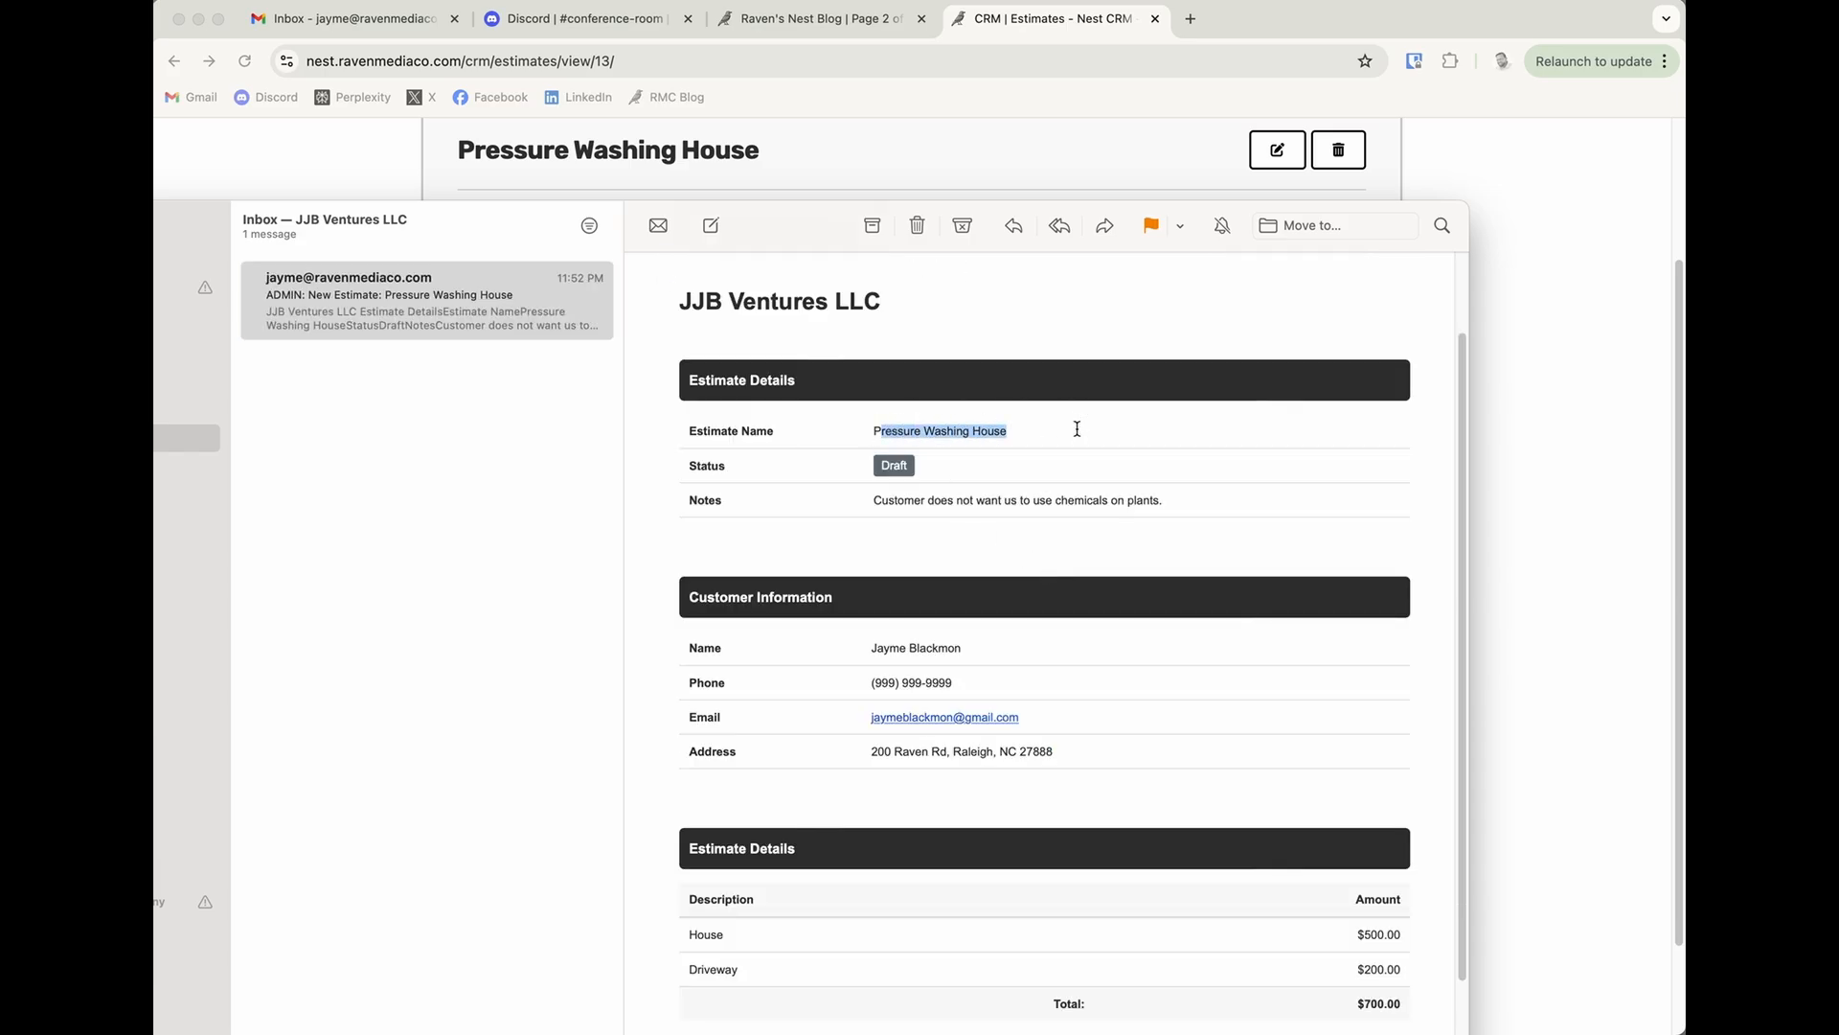
{"action": "left_click", "coordinate": [889, 521]}
{"action": "left_click_drag", "start_coordinate": [875, 501], "coordinate": [1160, 503]}
{"action": "left_click", "coordinate": [1160, 503]}
{"action": "scroll", "coordinate": [934, 672], "scroll_direction": "down", "scroll_amount": 3}
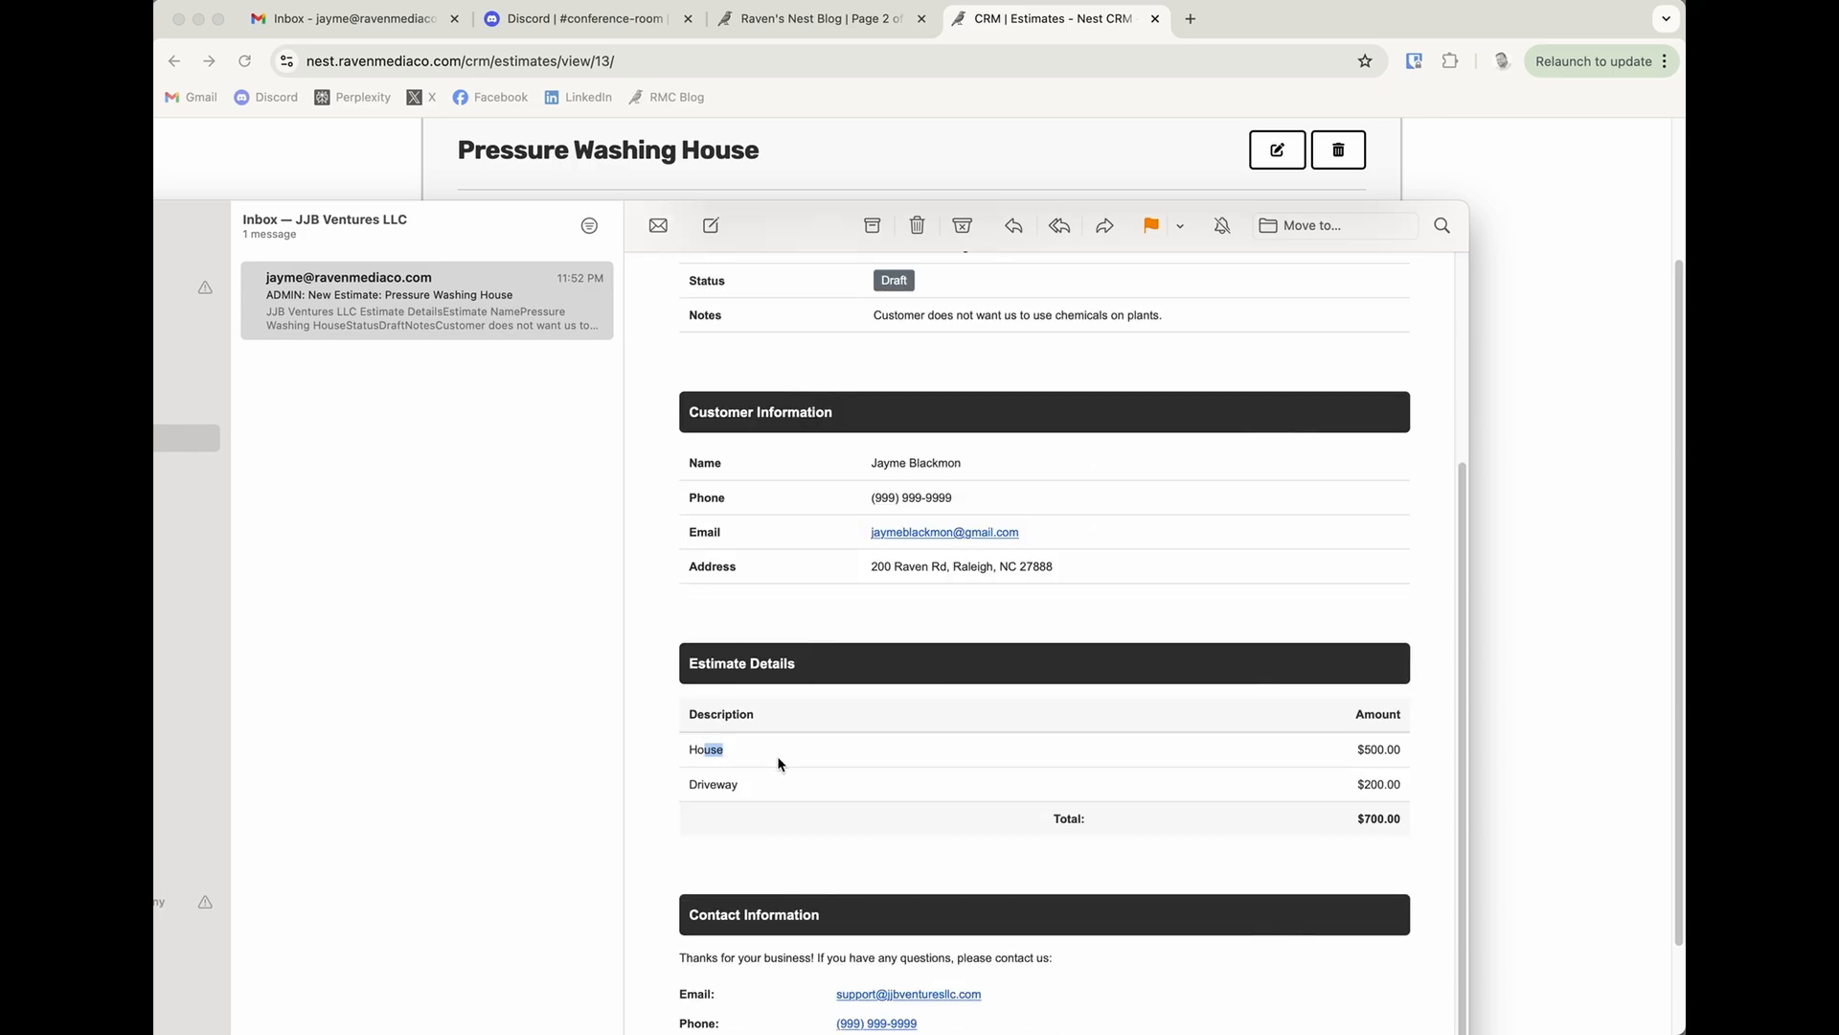
{"action": "scroll", "coordinate": [1196, 776], "scroll_direction": "down", "scroll_amount": 1}
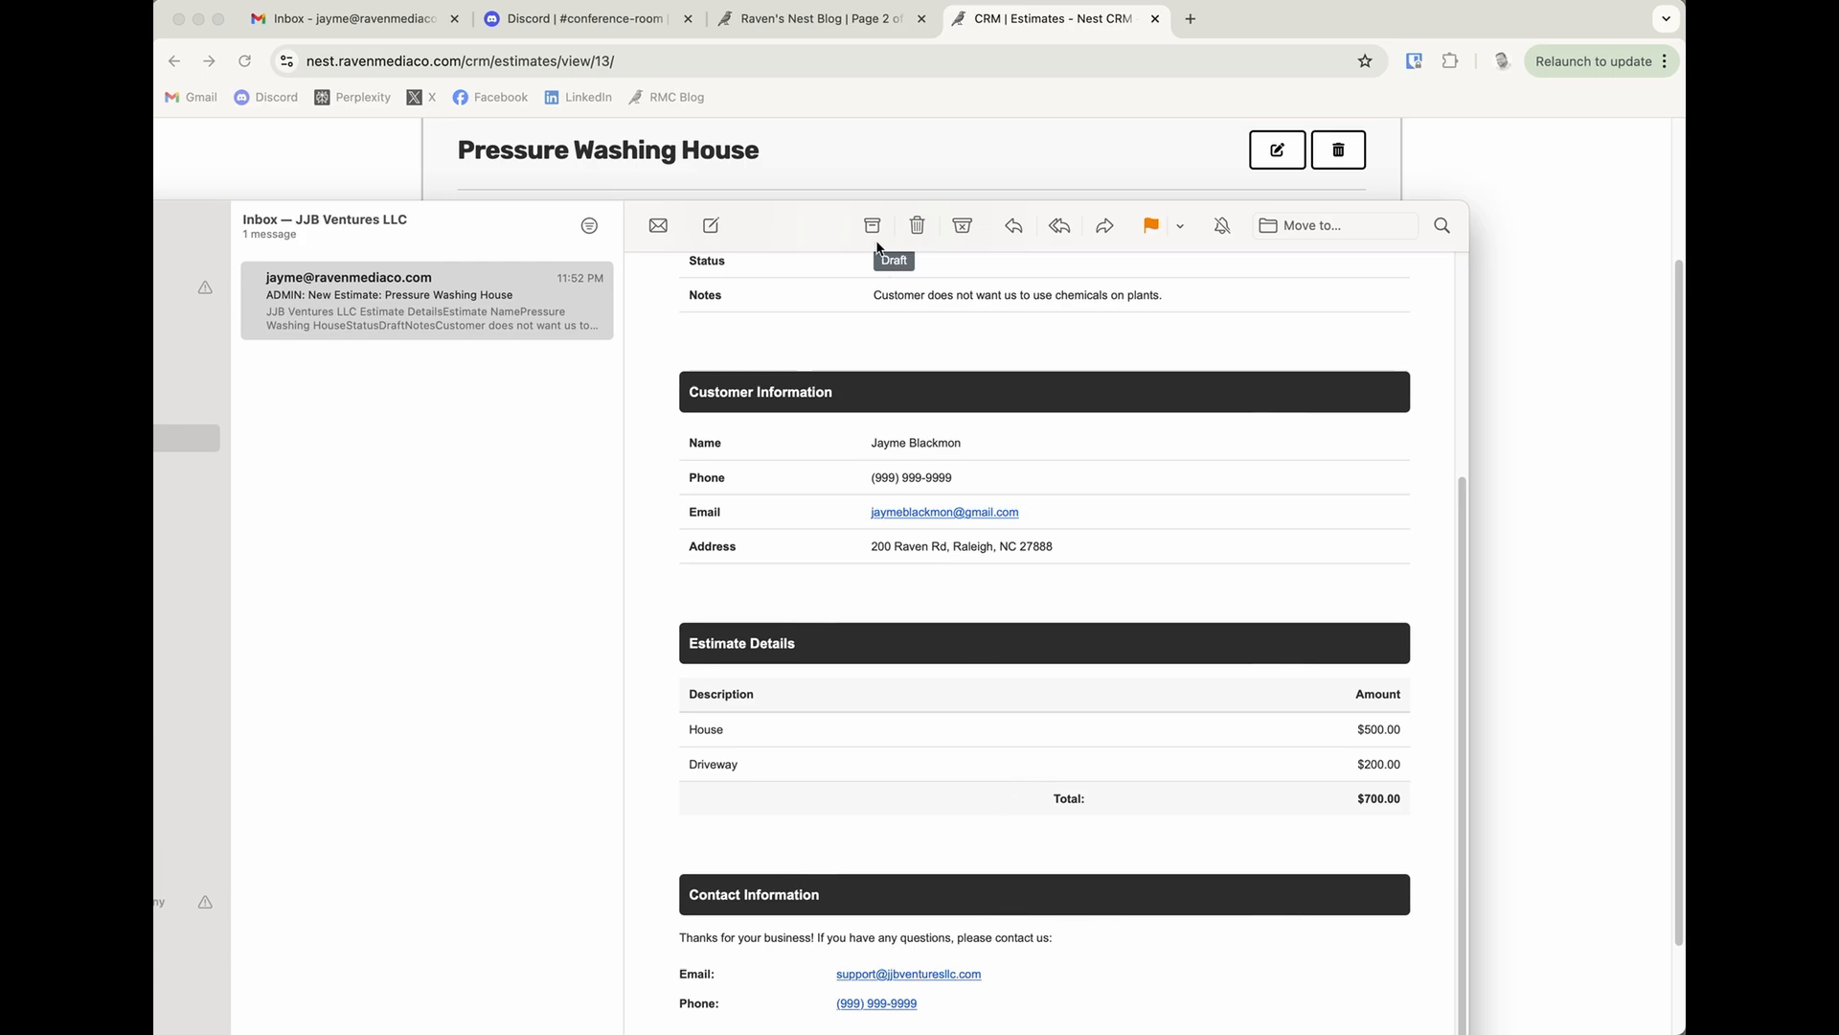
Move the mail window higher on the desktop and review the whole email, including its contact information section.
{"action": "left_click_drag", "start_coordinate": [820, 232], "coordinate": [800, 111]}
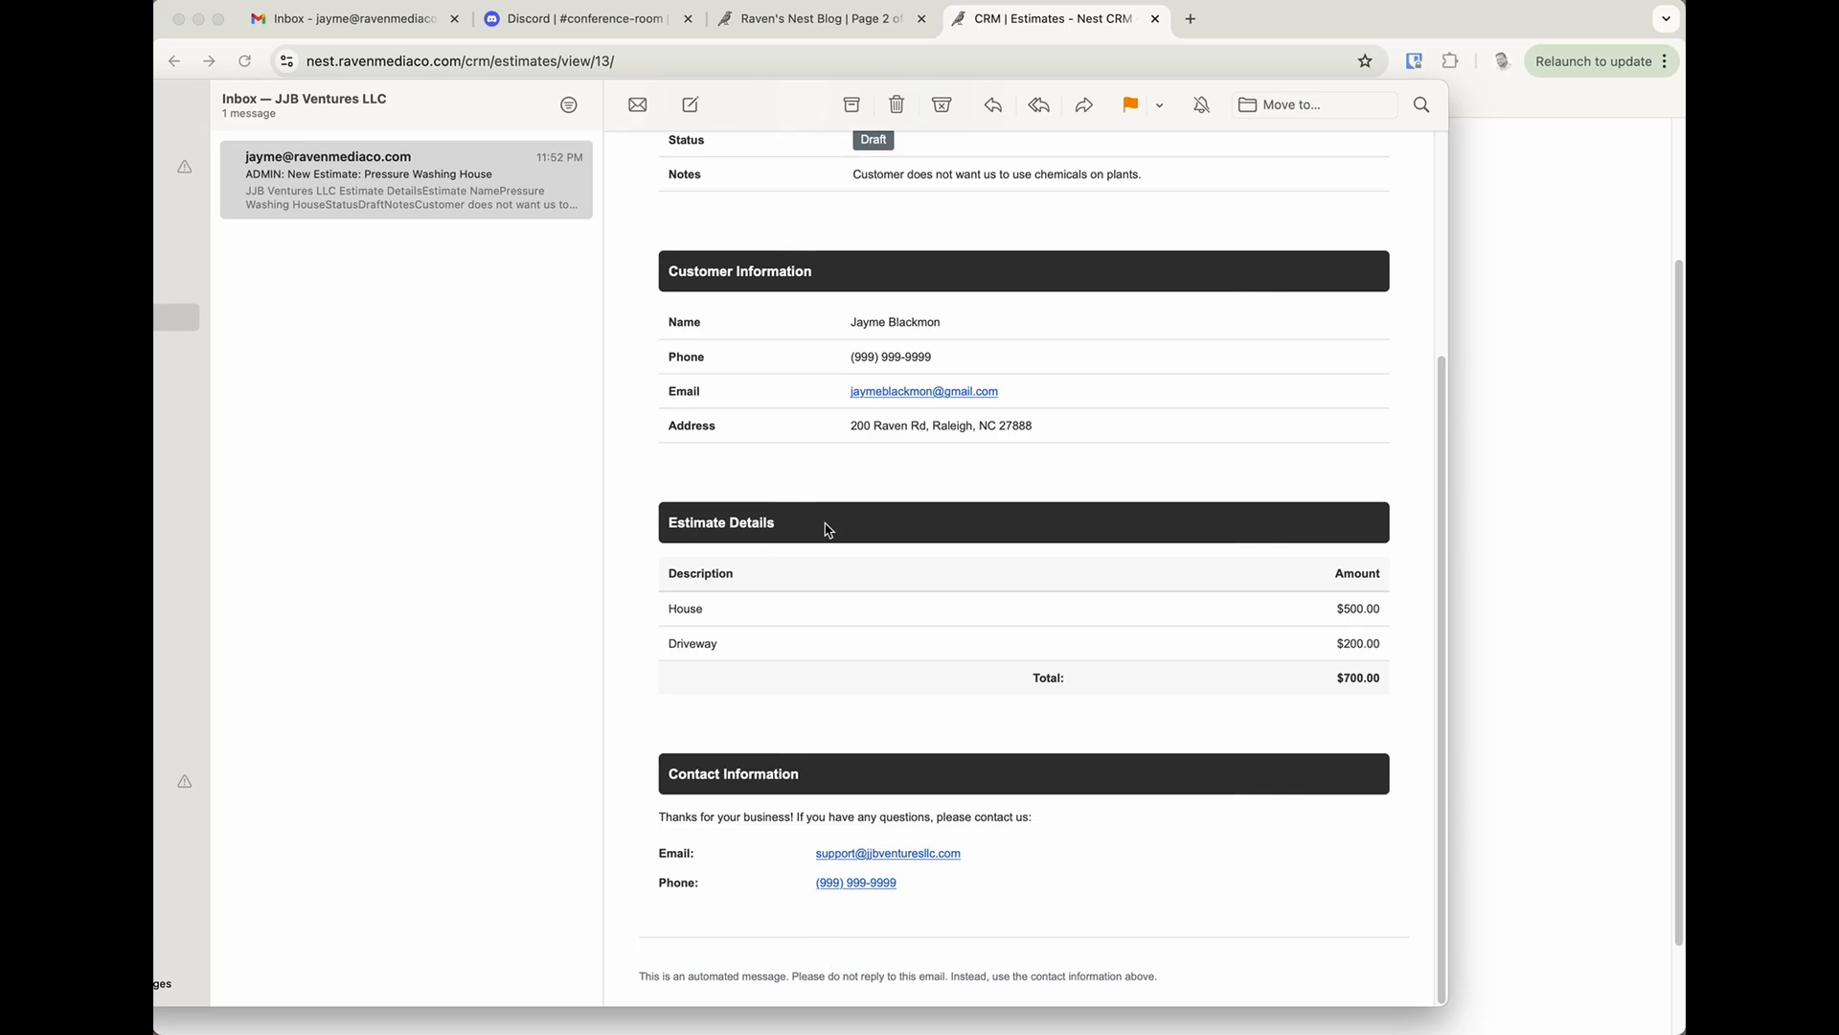
{"action": "scroll", "coordinate": [977, 603], "scroll_direction": "up", "scroll_amount": 5}
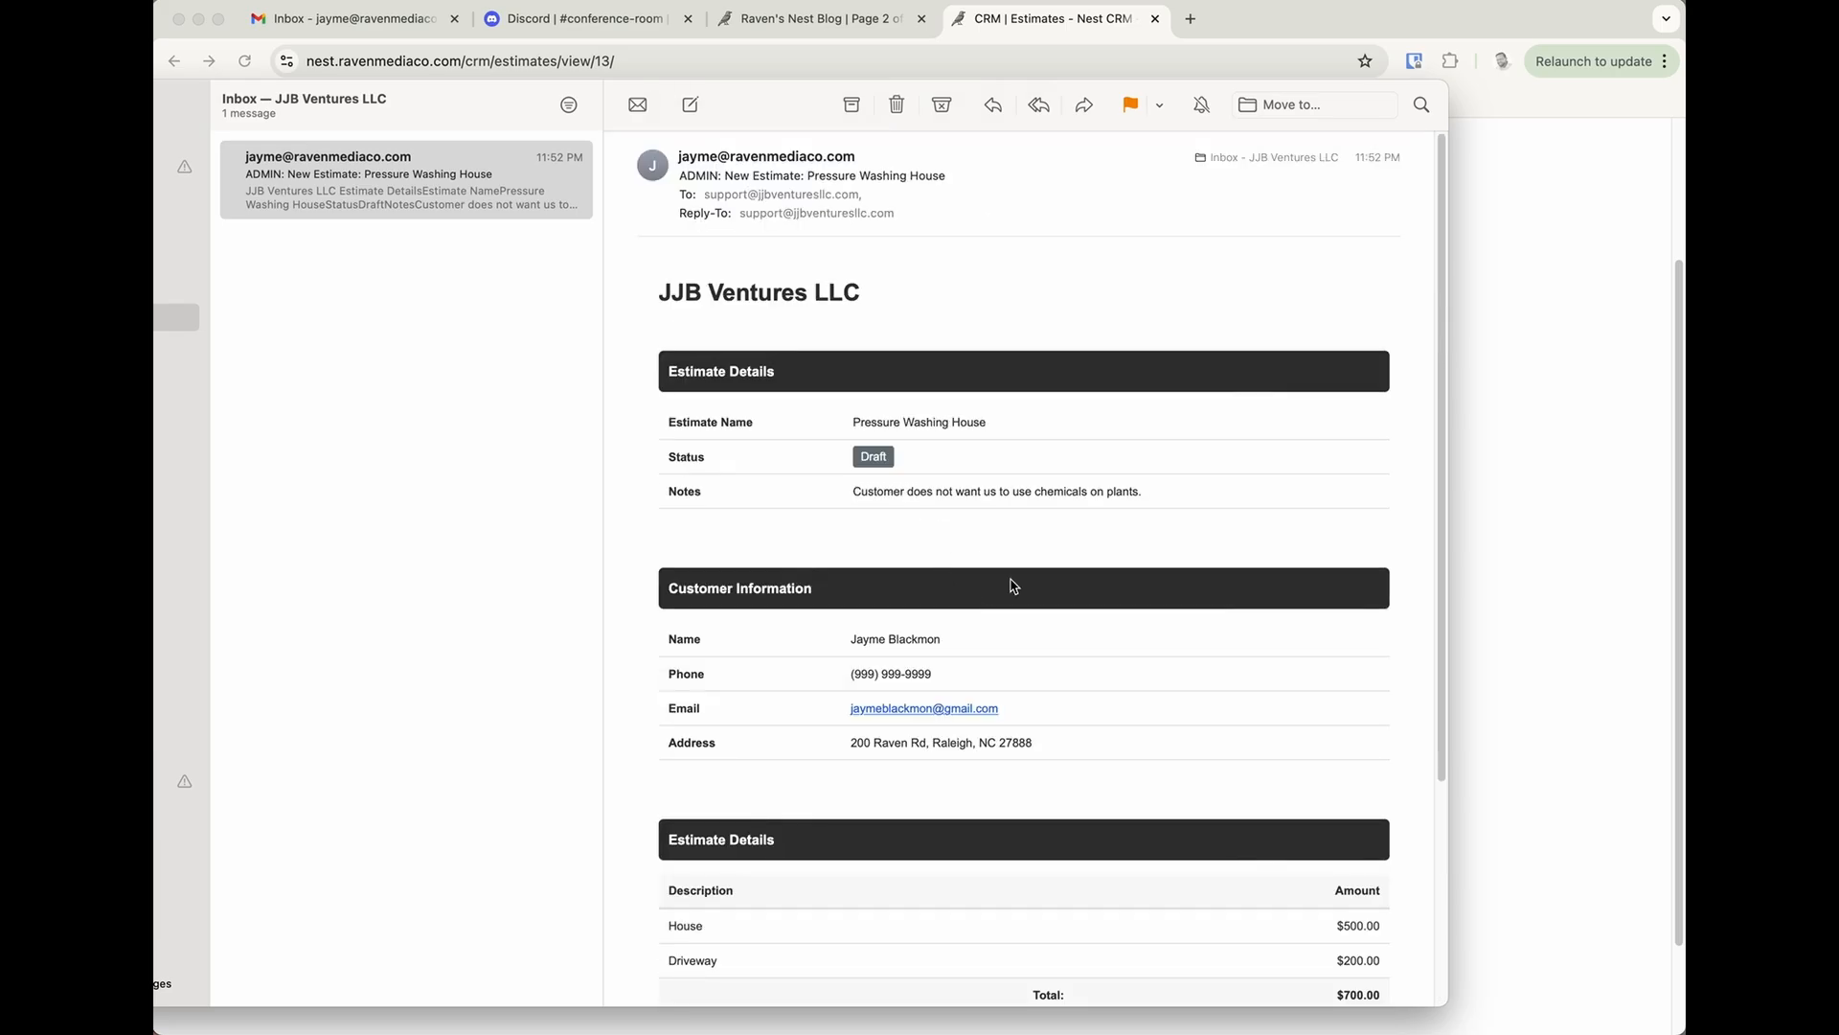
{"action": "scroll", "coordinate": [1014, 586], "scroll_direction": "down", "scroll_amount": 3}
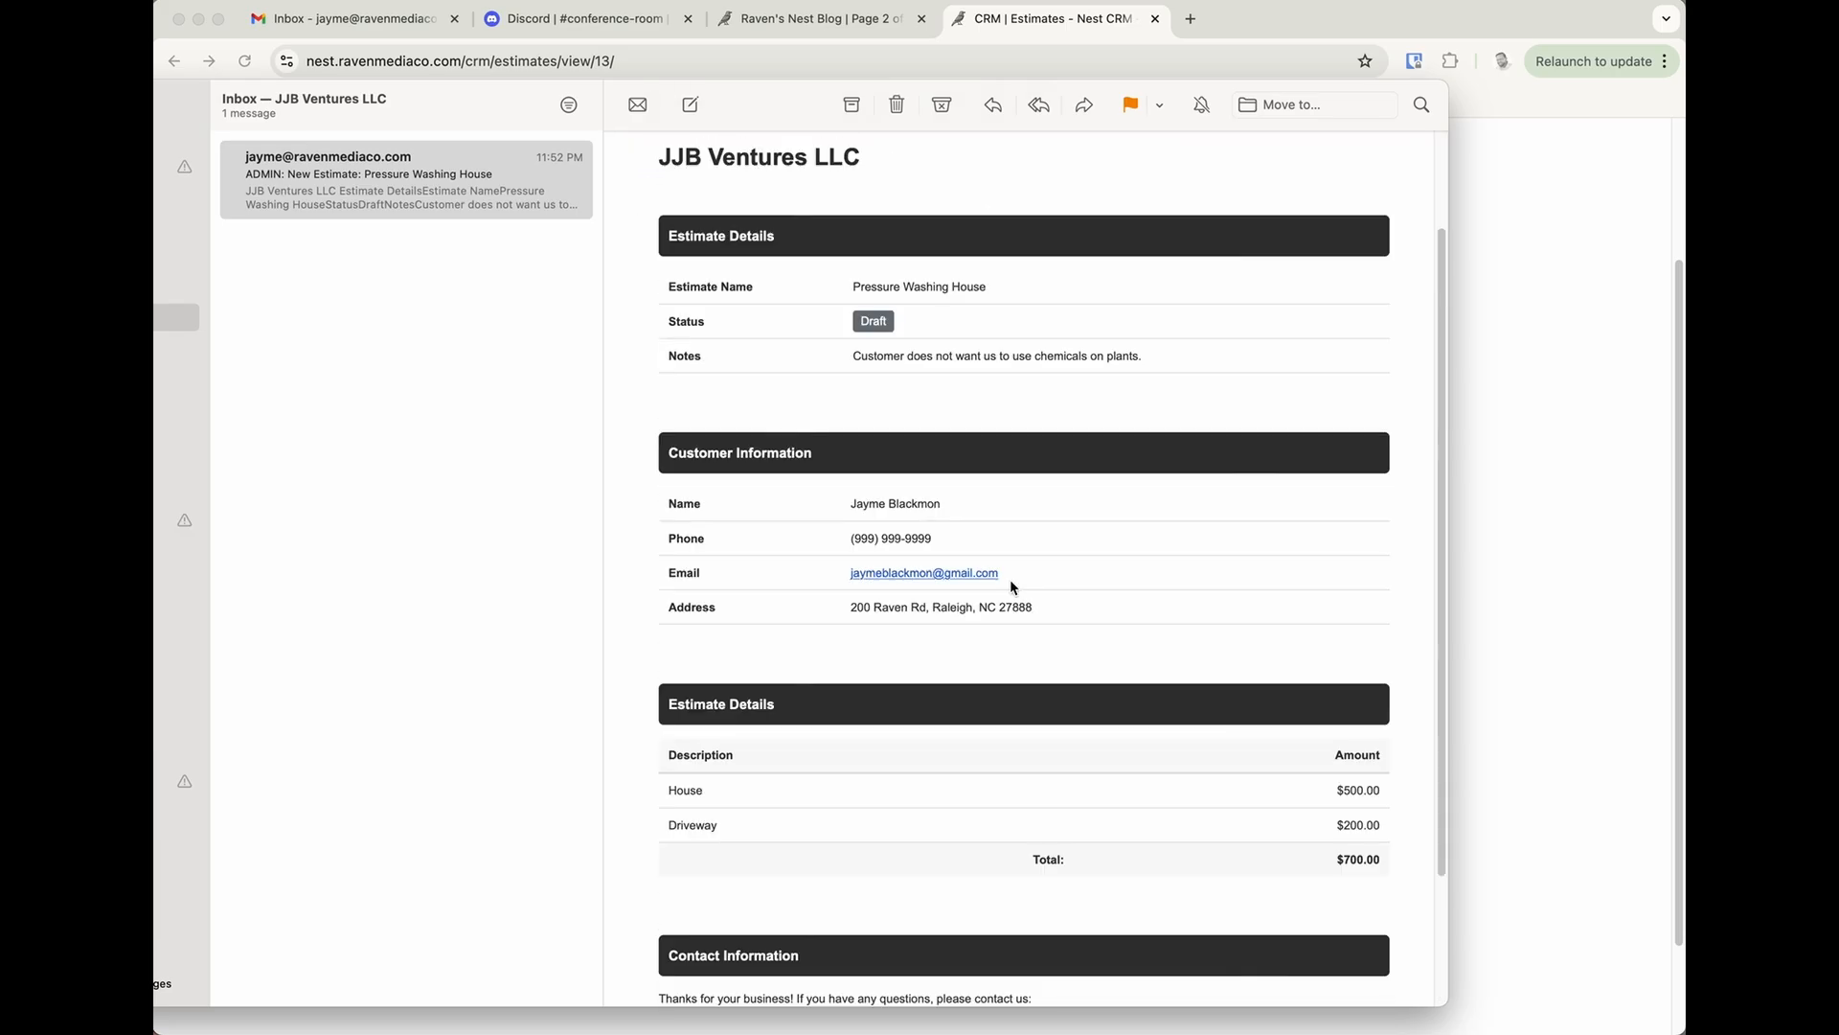
{"action": "scroll", "coordinate": [1014, 586], "scroll_direction": "up", "scroll_amount": 3}
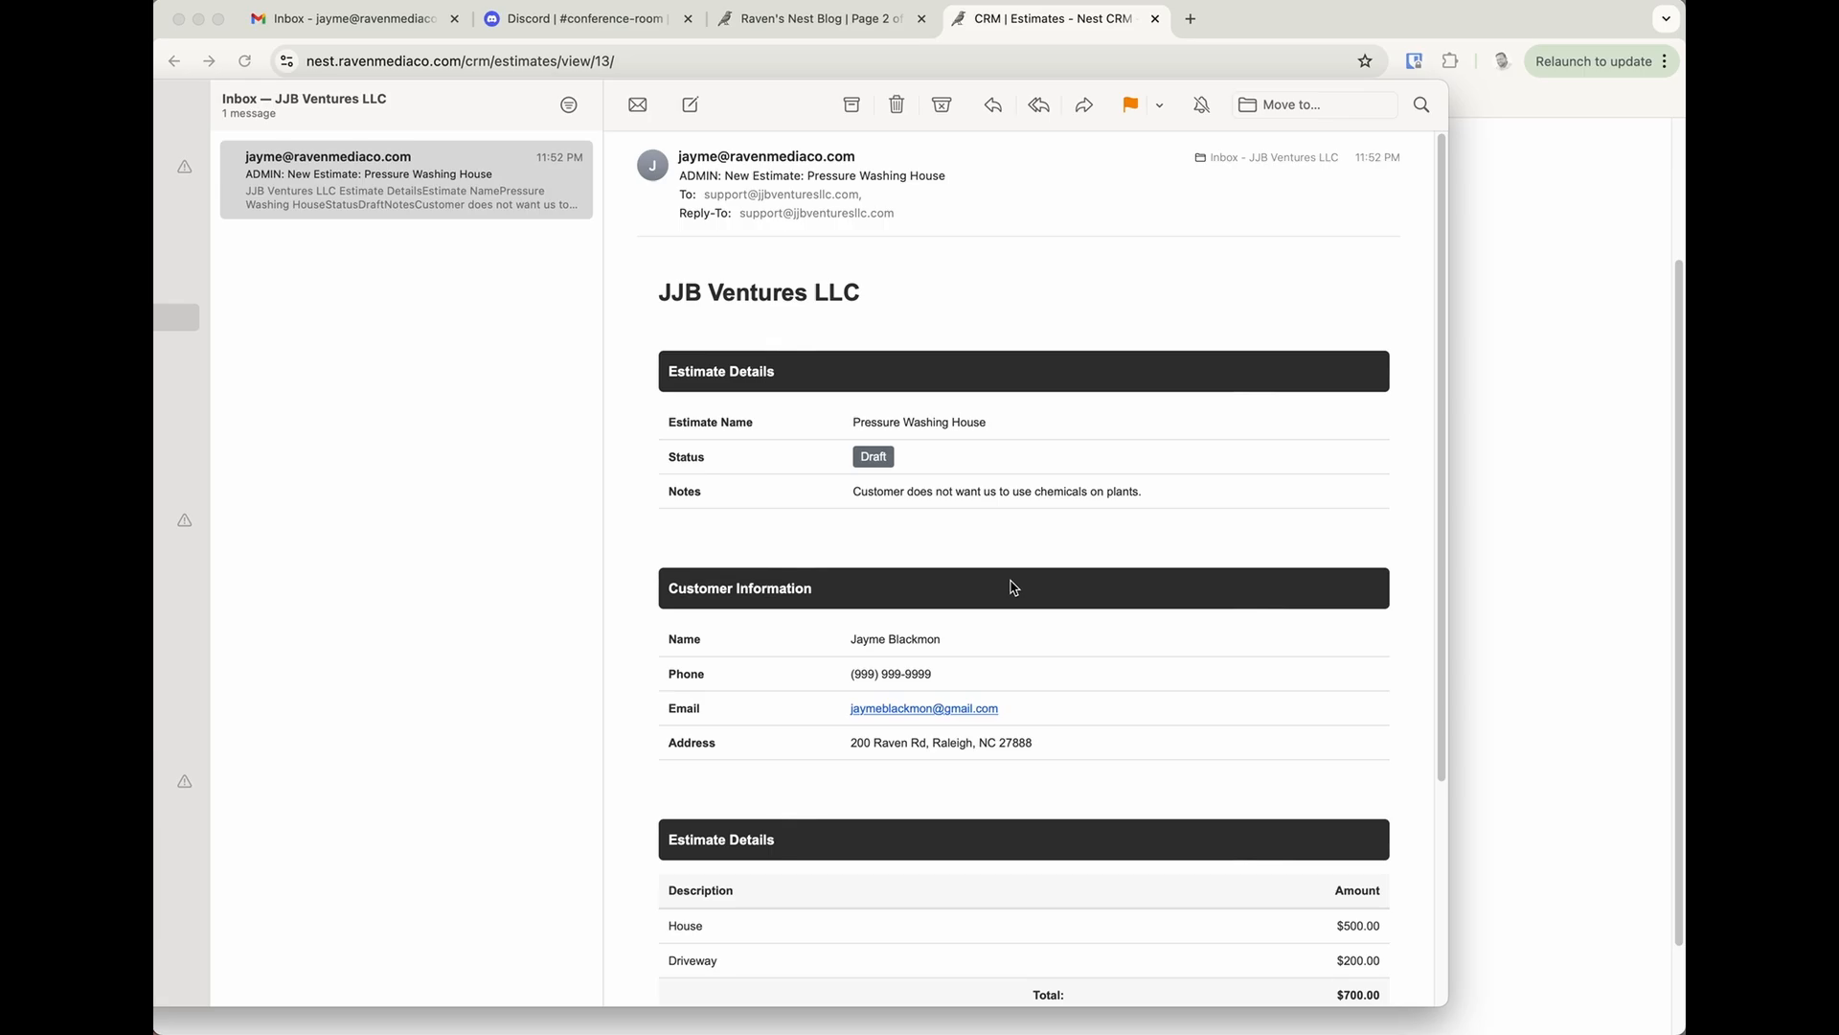
{"action": "scroll", "coordinate": [1011, 582], "scroll_direction": "down", "scroll_amount": 7}
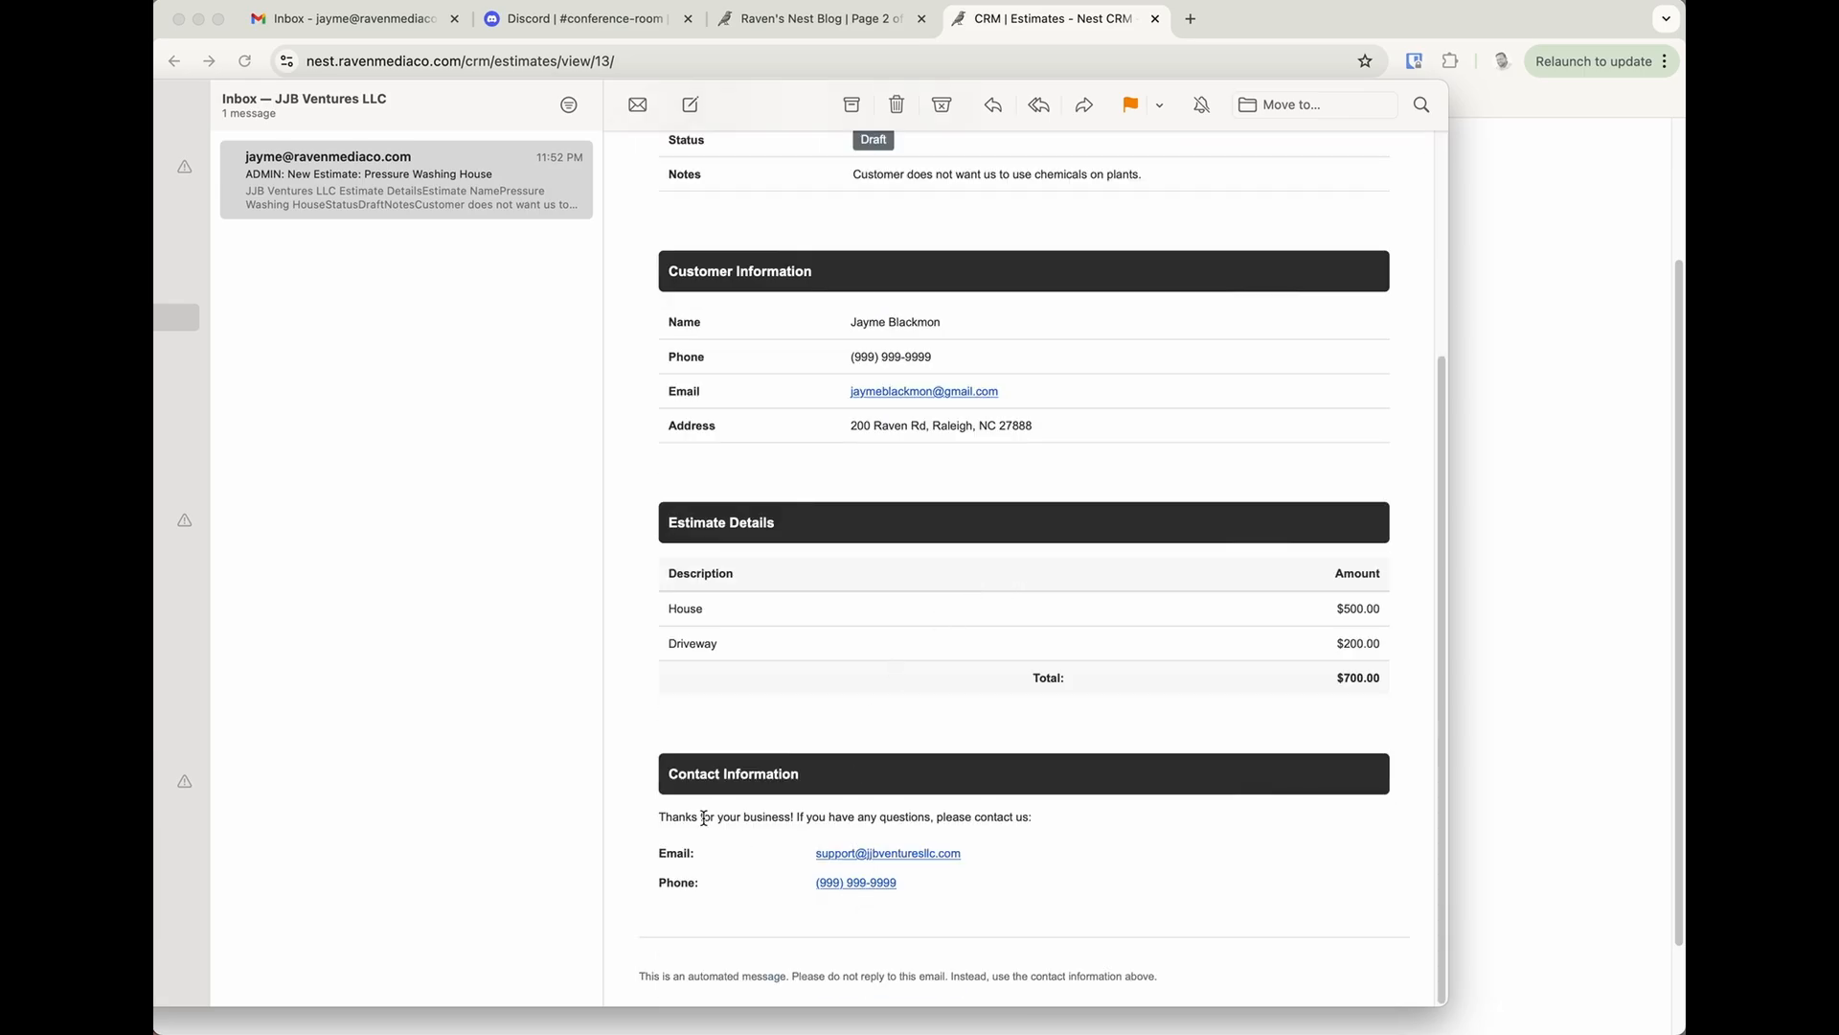
{"action": "left_click_drag", "start_coordinate": [702, 819], "coordinate": [1044, 823]}
{"action": "left_click", "coordinate": [939, 824]}
{"action": "scroll", "coordinate": [862, 524], "scroll_direction": "up", "scroll_amount": 7}
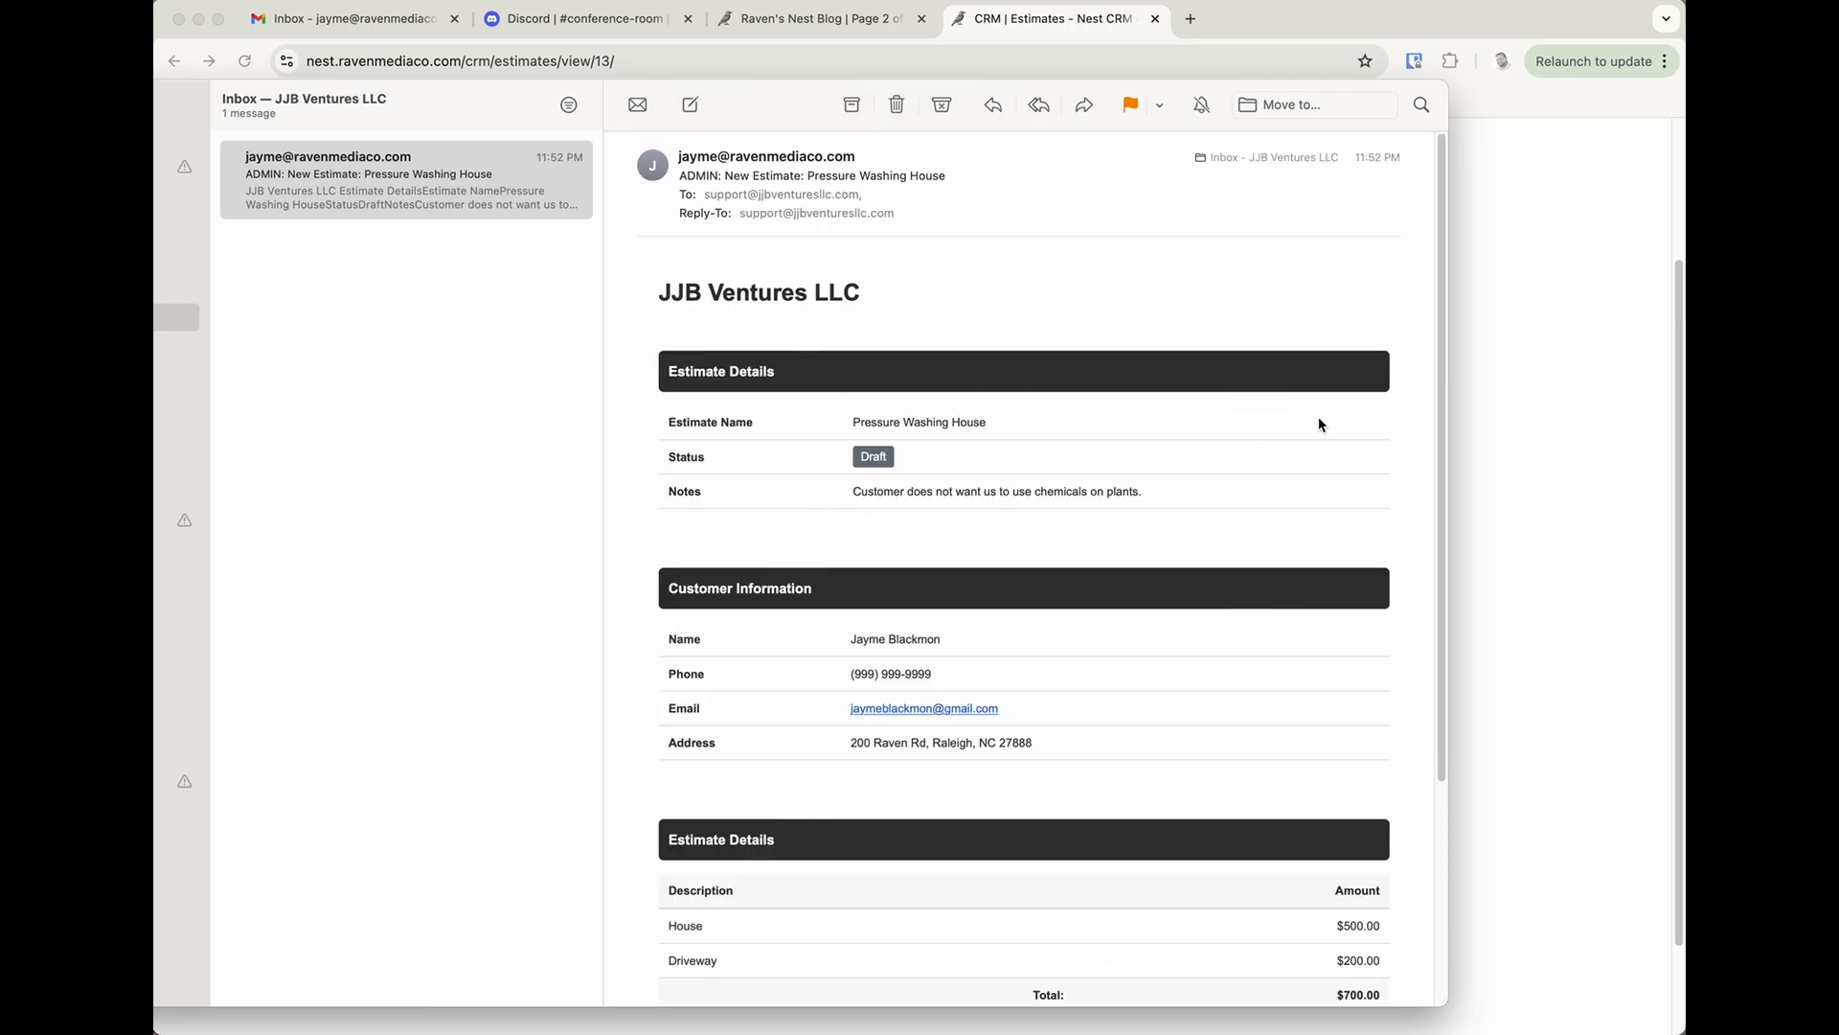
Delete the estimate email, and open the Pressure Washing House estimate for editing back in the CRM.
{"action": "left_click", "coordinate": [897, 106]}
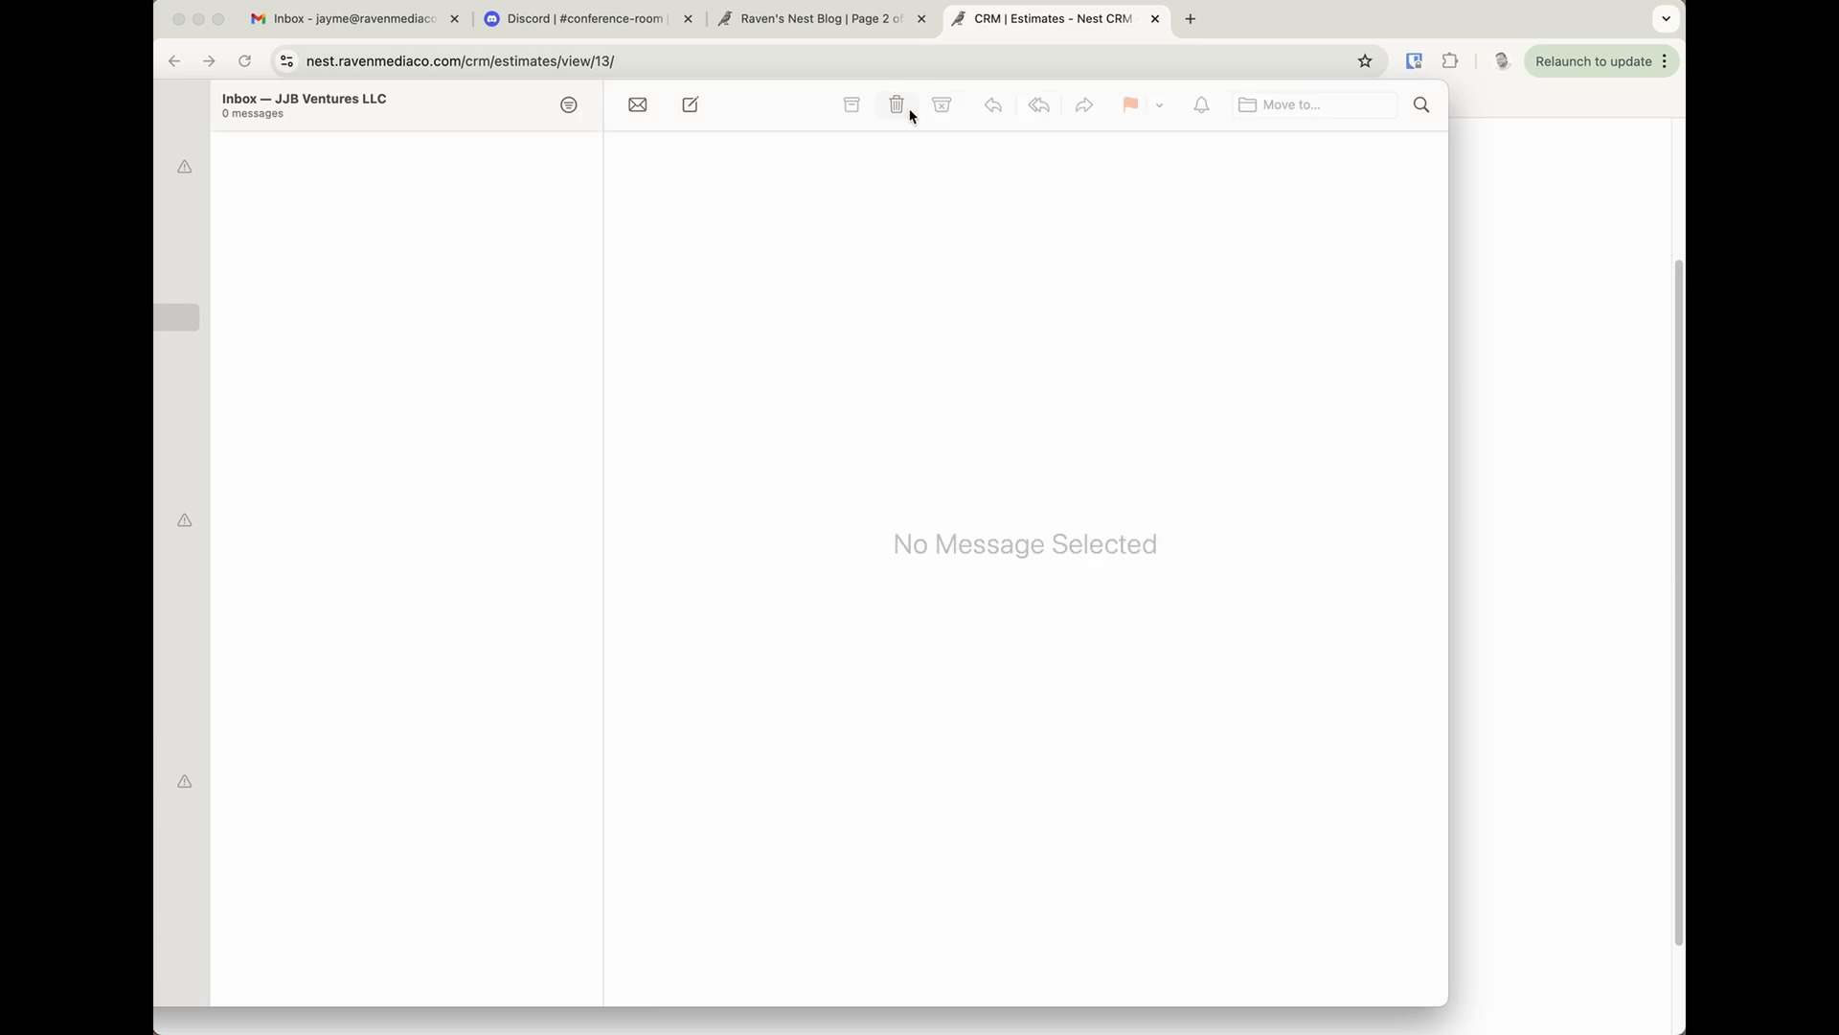
{"action": "left_click", "coordinate": [1528, 364]}
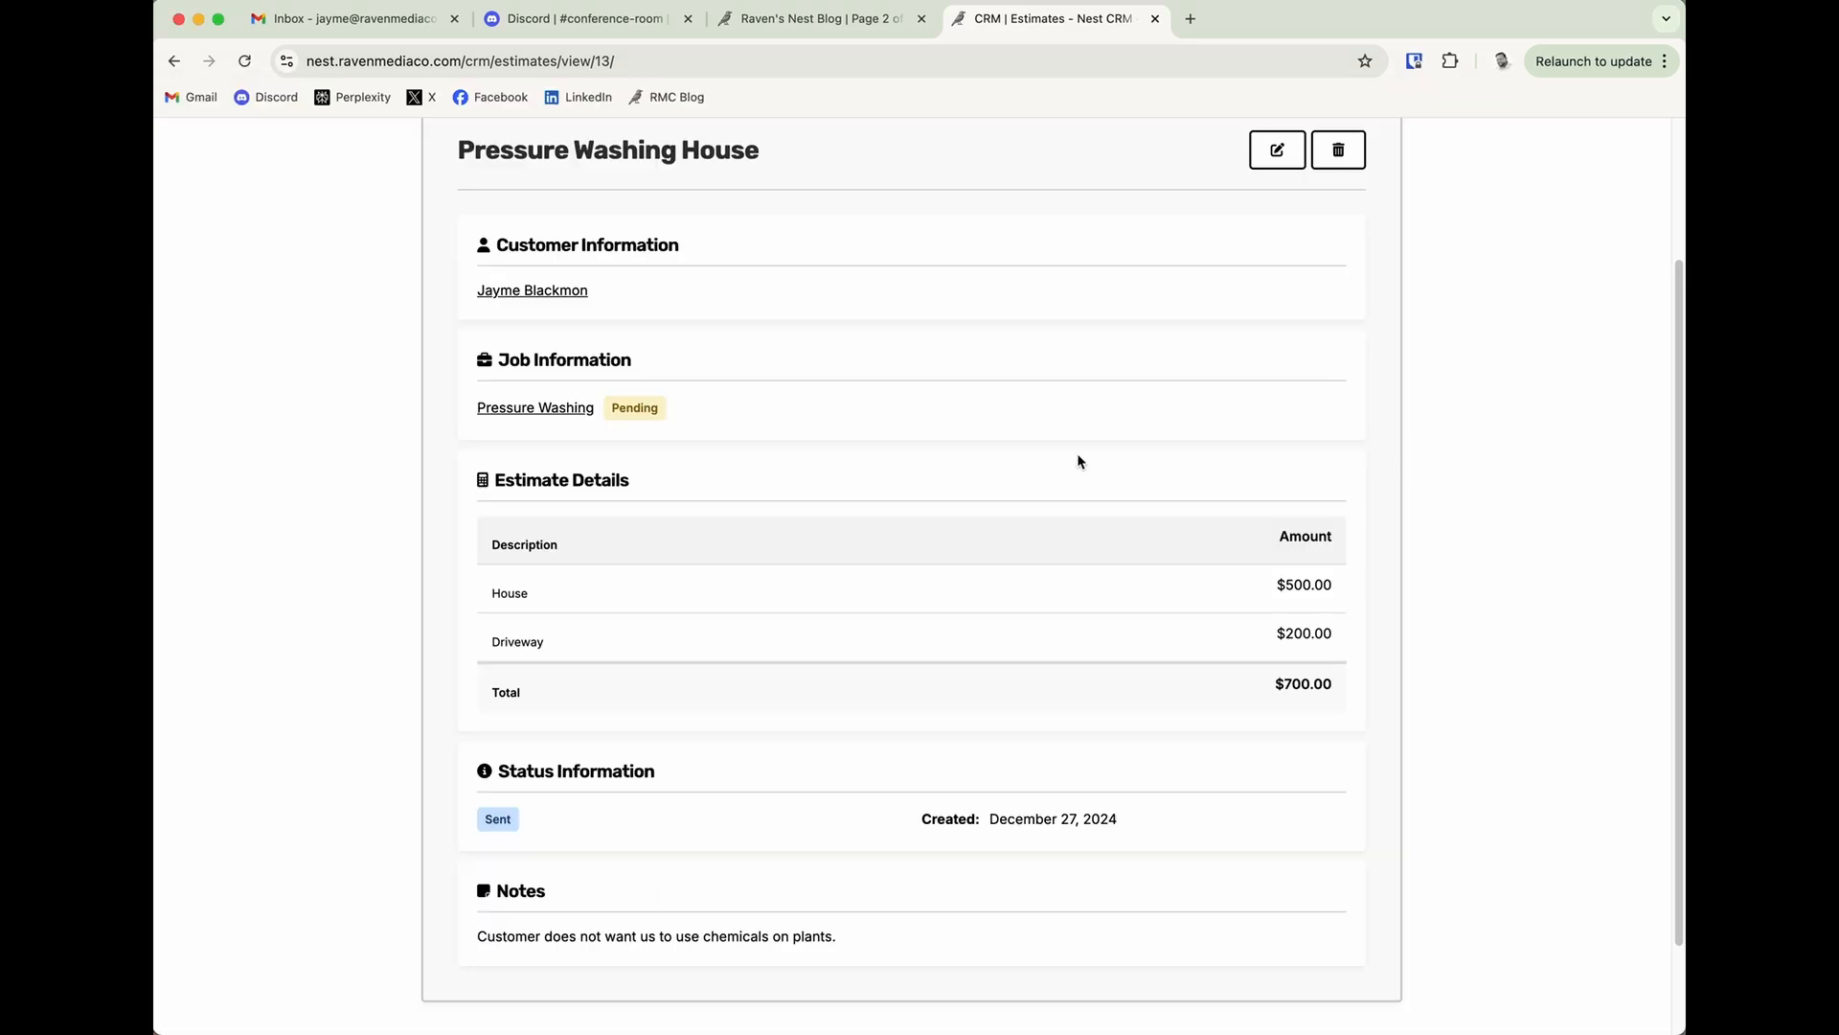
{"action": "left_click", "coordinate": [1264, 164]}
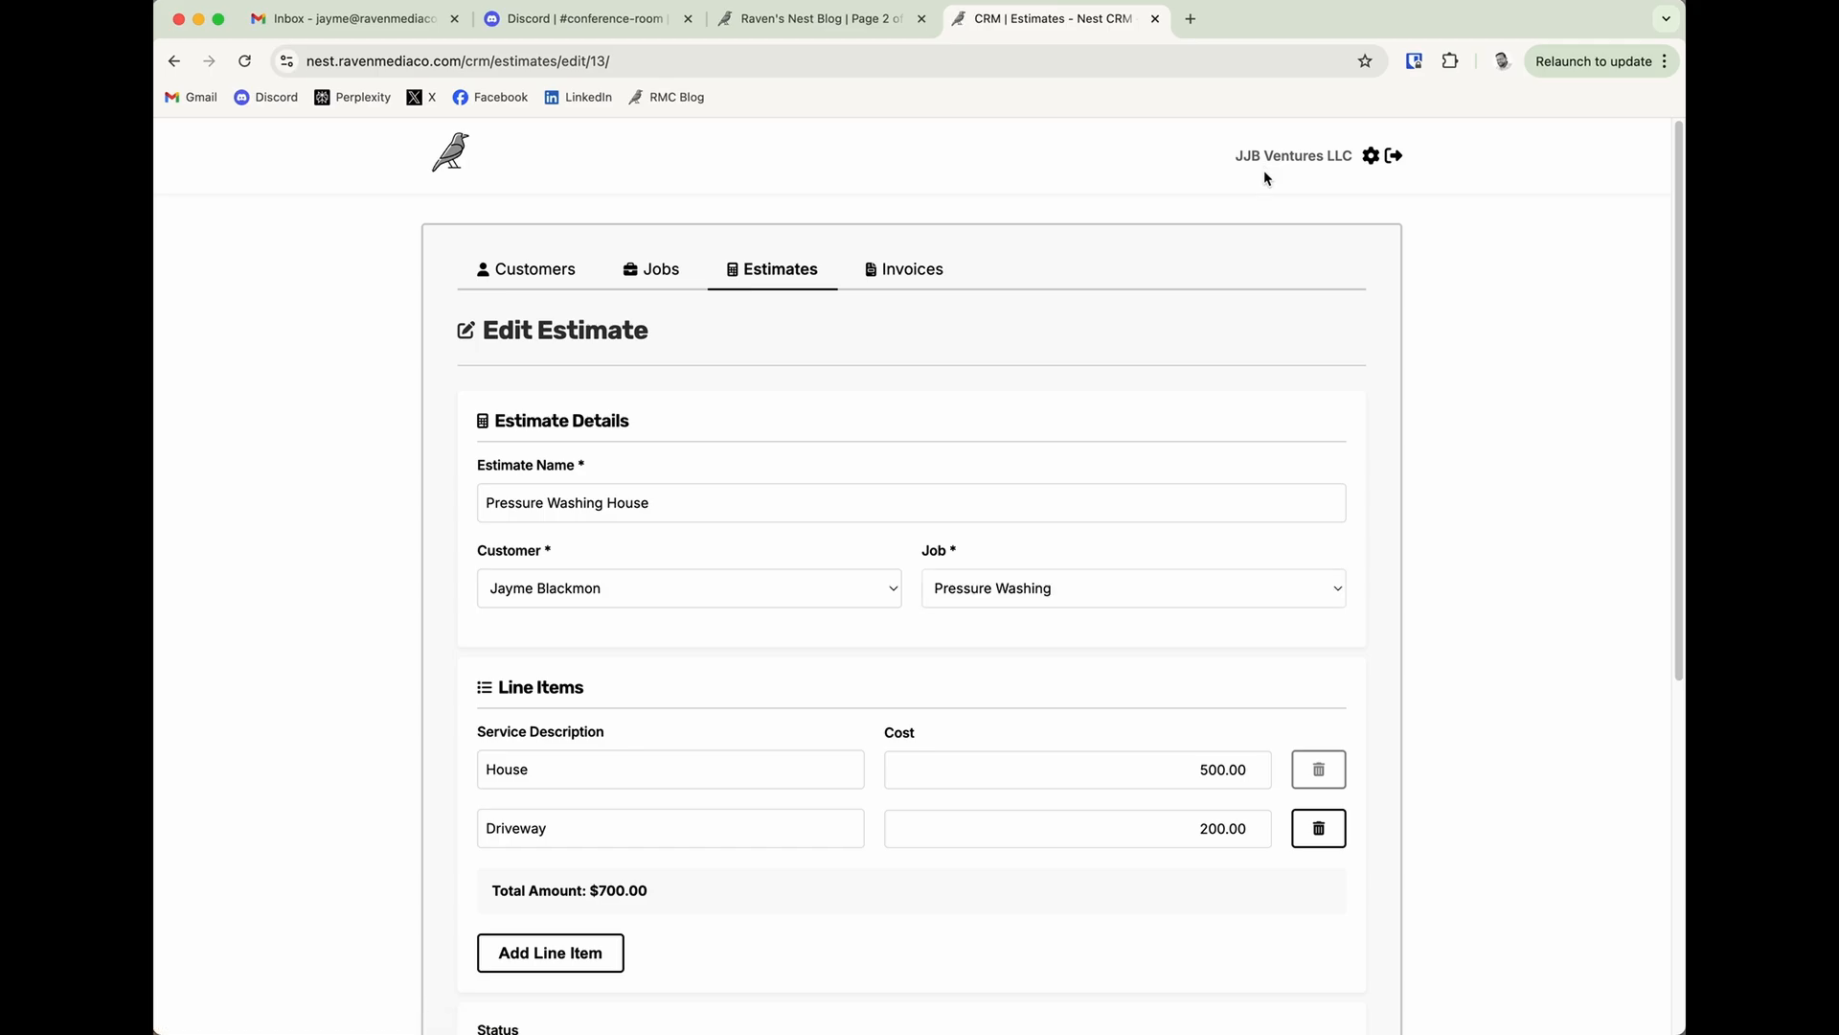
Set the estimate's status to Accepted, save it with the email notification left on, and check the saved estimate.
{"action": "scroll", "coordinate": [1062, 839], "scroll_direction": "down", "scroll_amount": 4}
{"action": "scroll", "coordinate": [1065, 844], "scroll_direction": "down", "scroll_amount": 1}
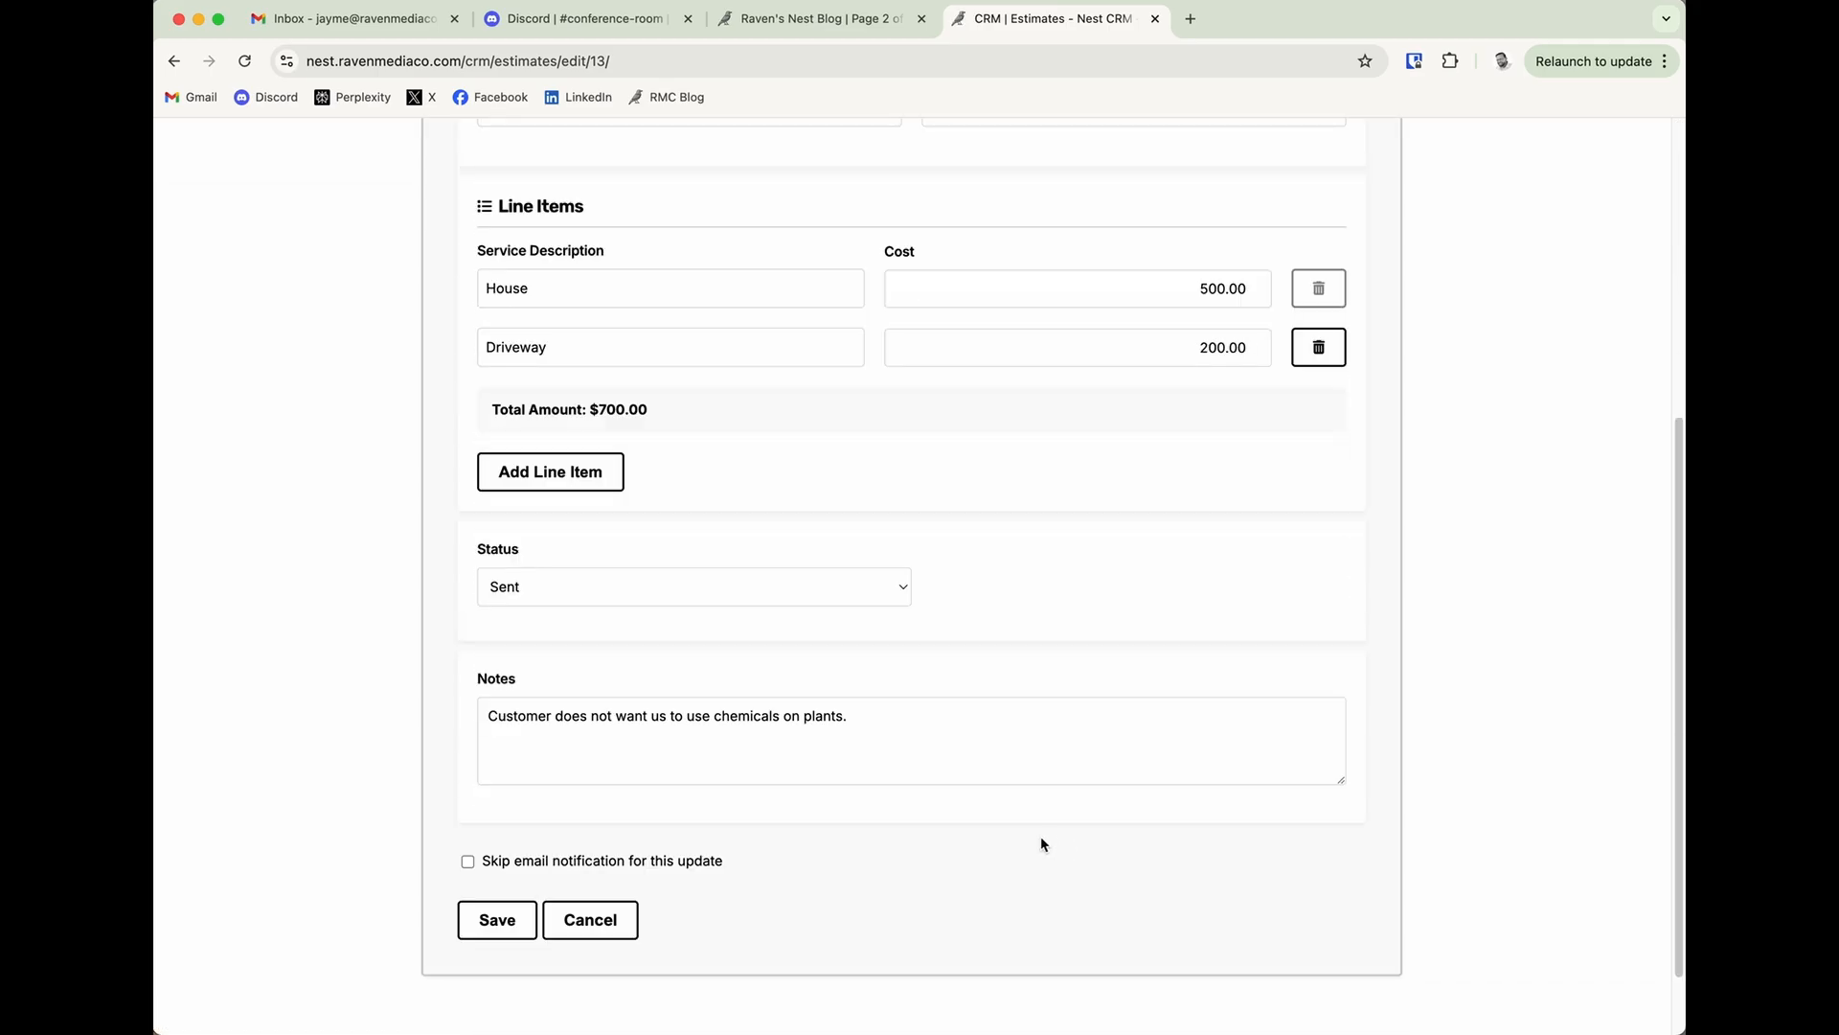
{"action": "left_click", "coordinate": [686, 577]}
{"action": "left_click", "coordinate": [628, 607]}
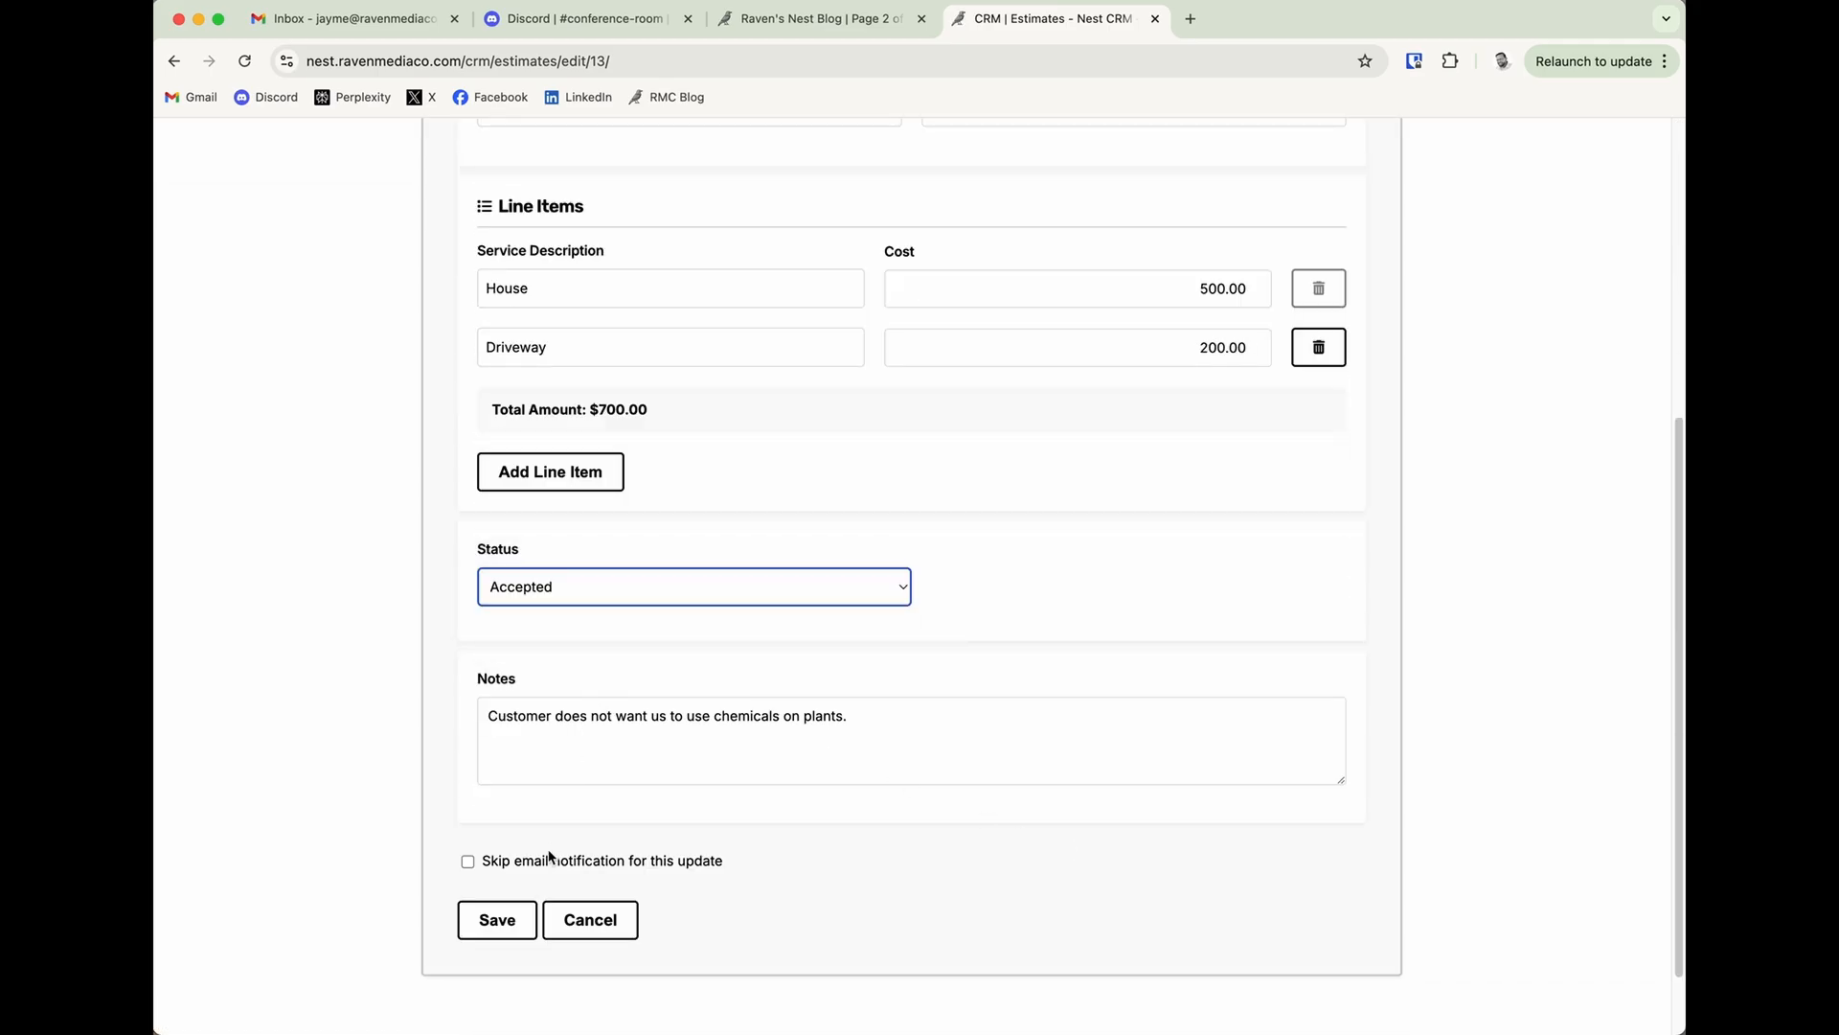
{"action": "left_click", "coordinate": [493, 920]}
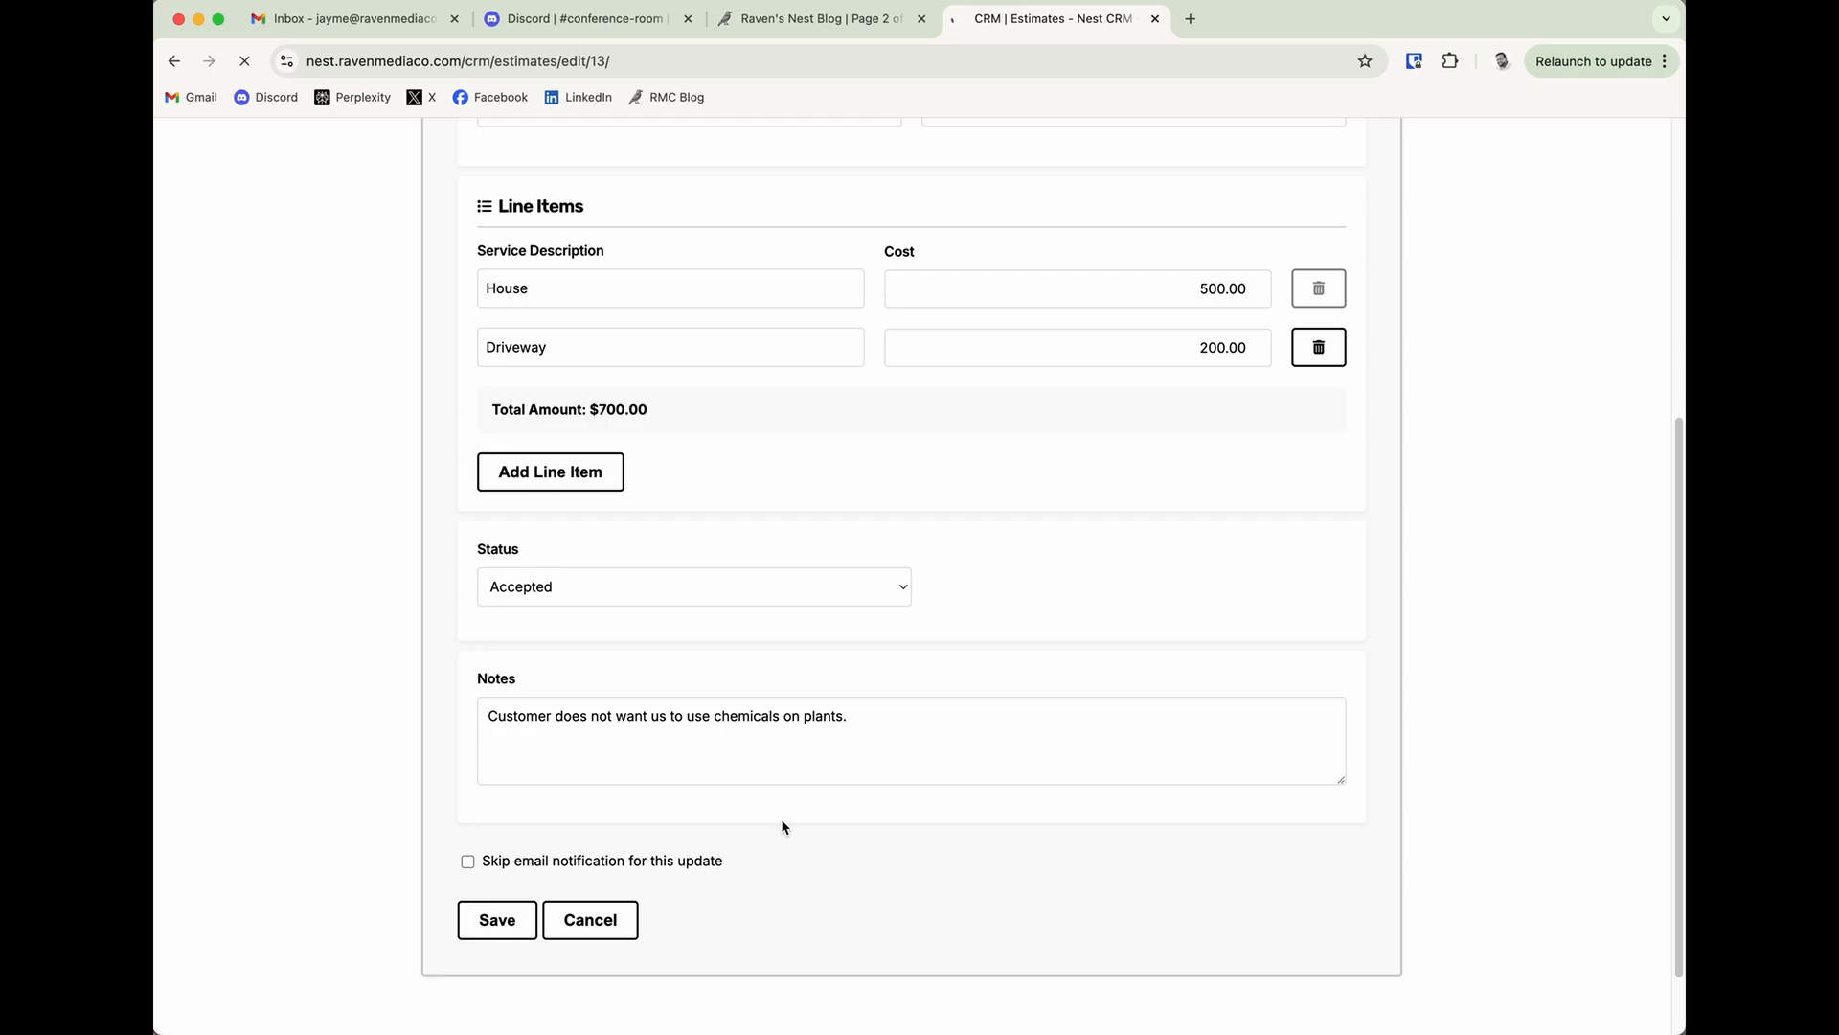
{"action": "scroll", "coordinate": [657, 921], "scroll_direction": "down", "scroll_amount": 3}
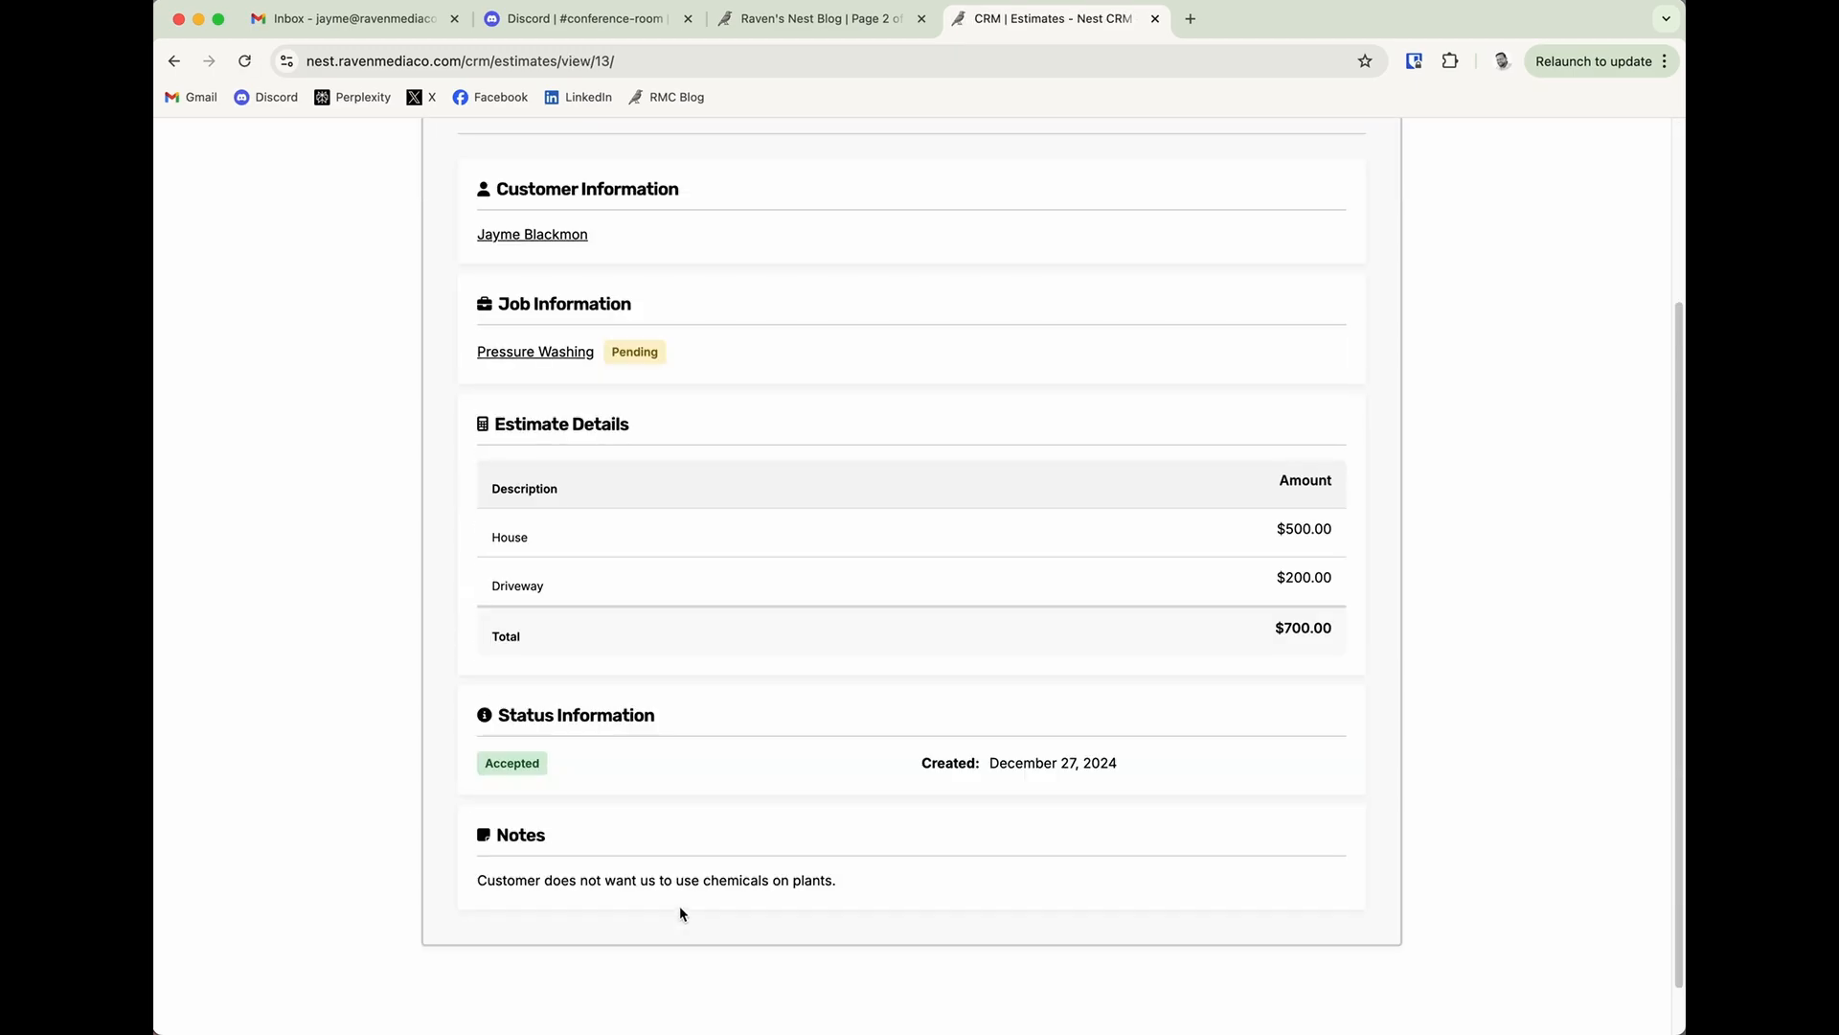
{"action": "scroll", "coordinate": [692, 828], "scroll_direction": "up", "scroll_amount": 3}
Check the status in the updated estimate email in the mail app, and delete the email before returning to the CRM.
{"action": "left_click", "coordinate": [124, 709]}
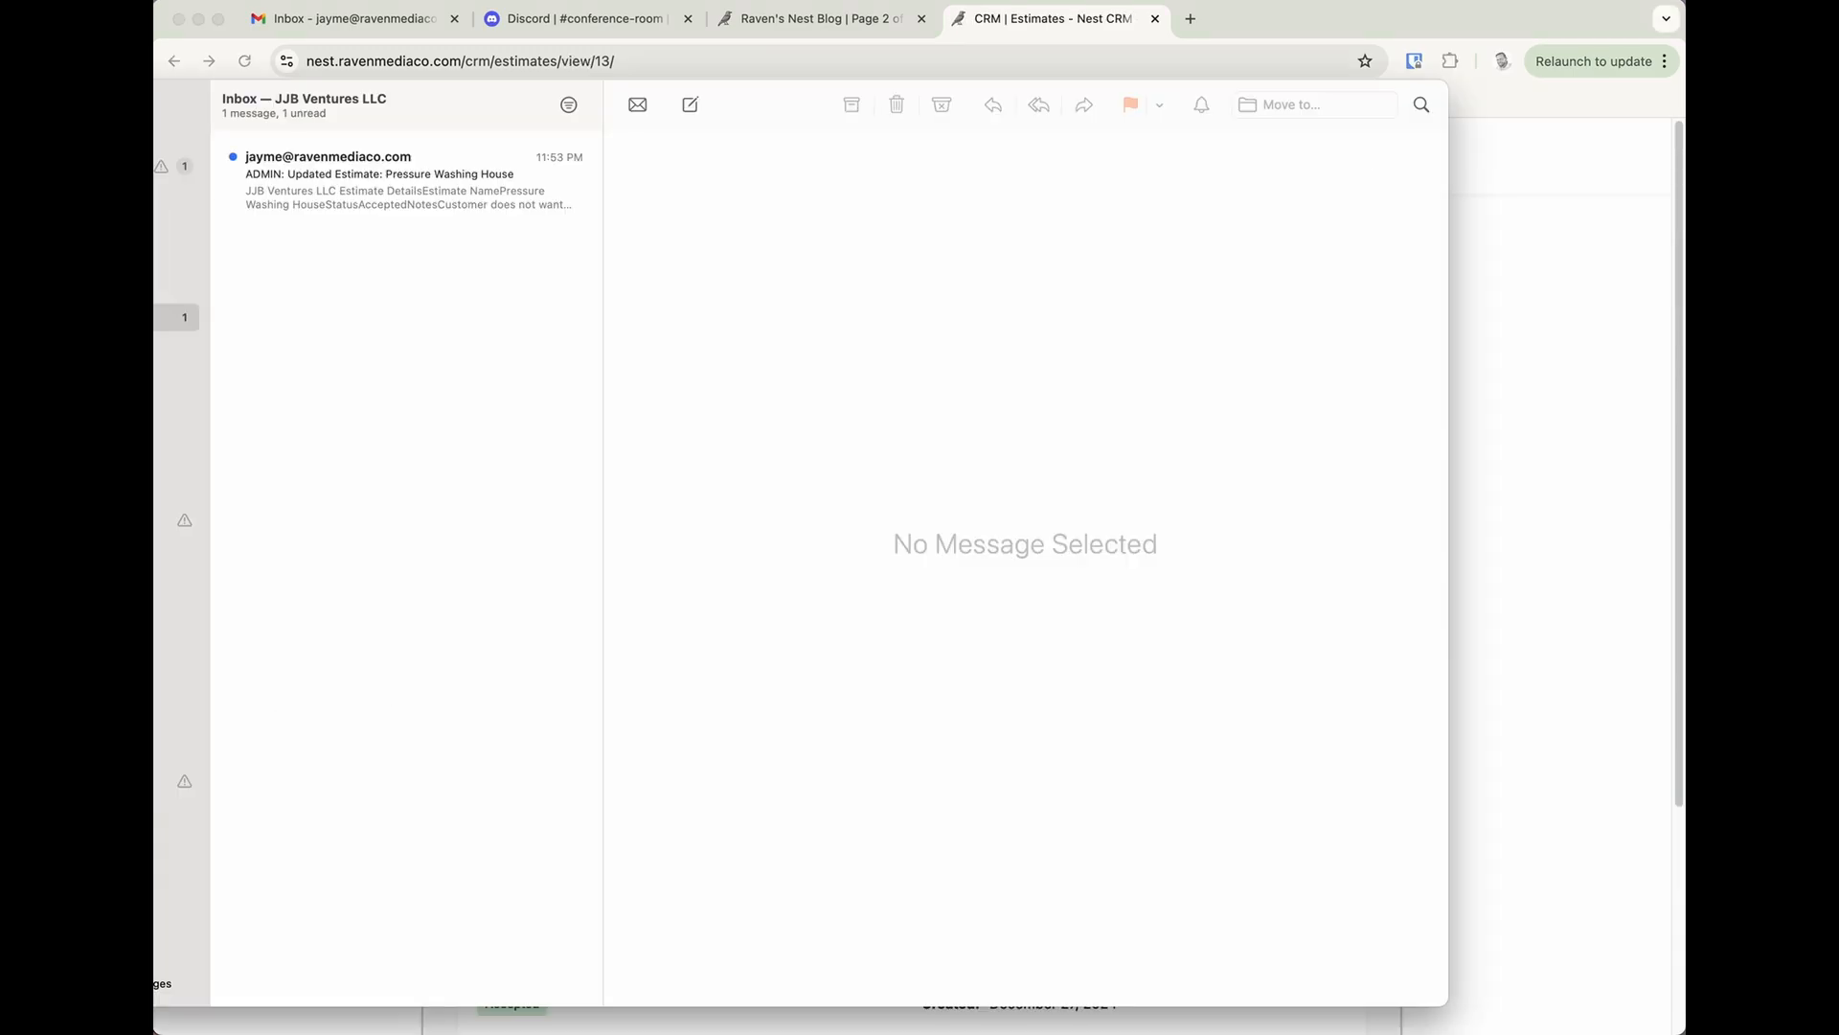
{"action": "left_click", "coordinate": [392, 194]}
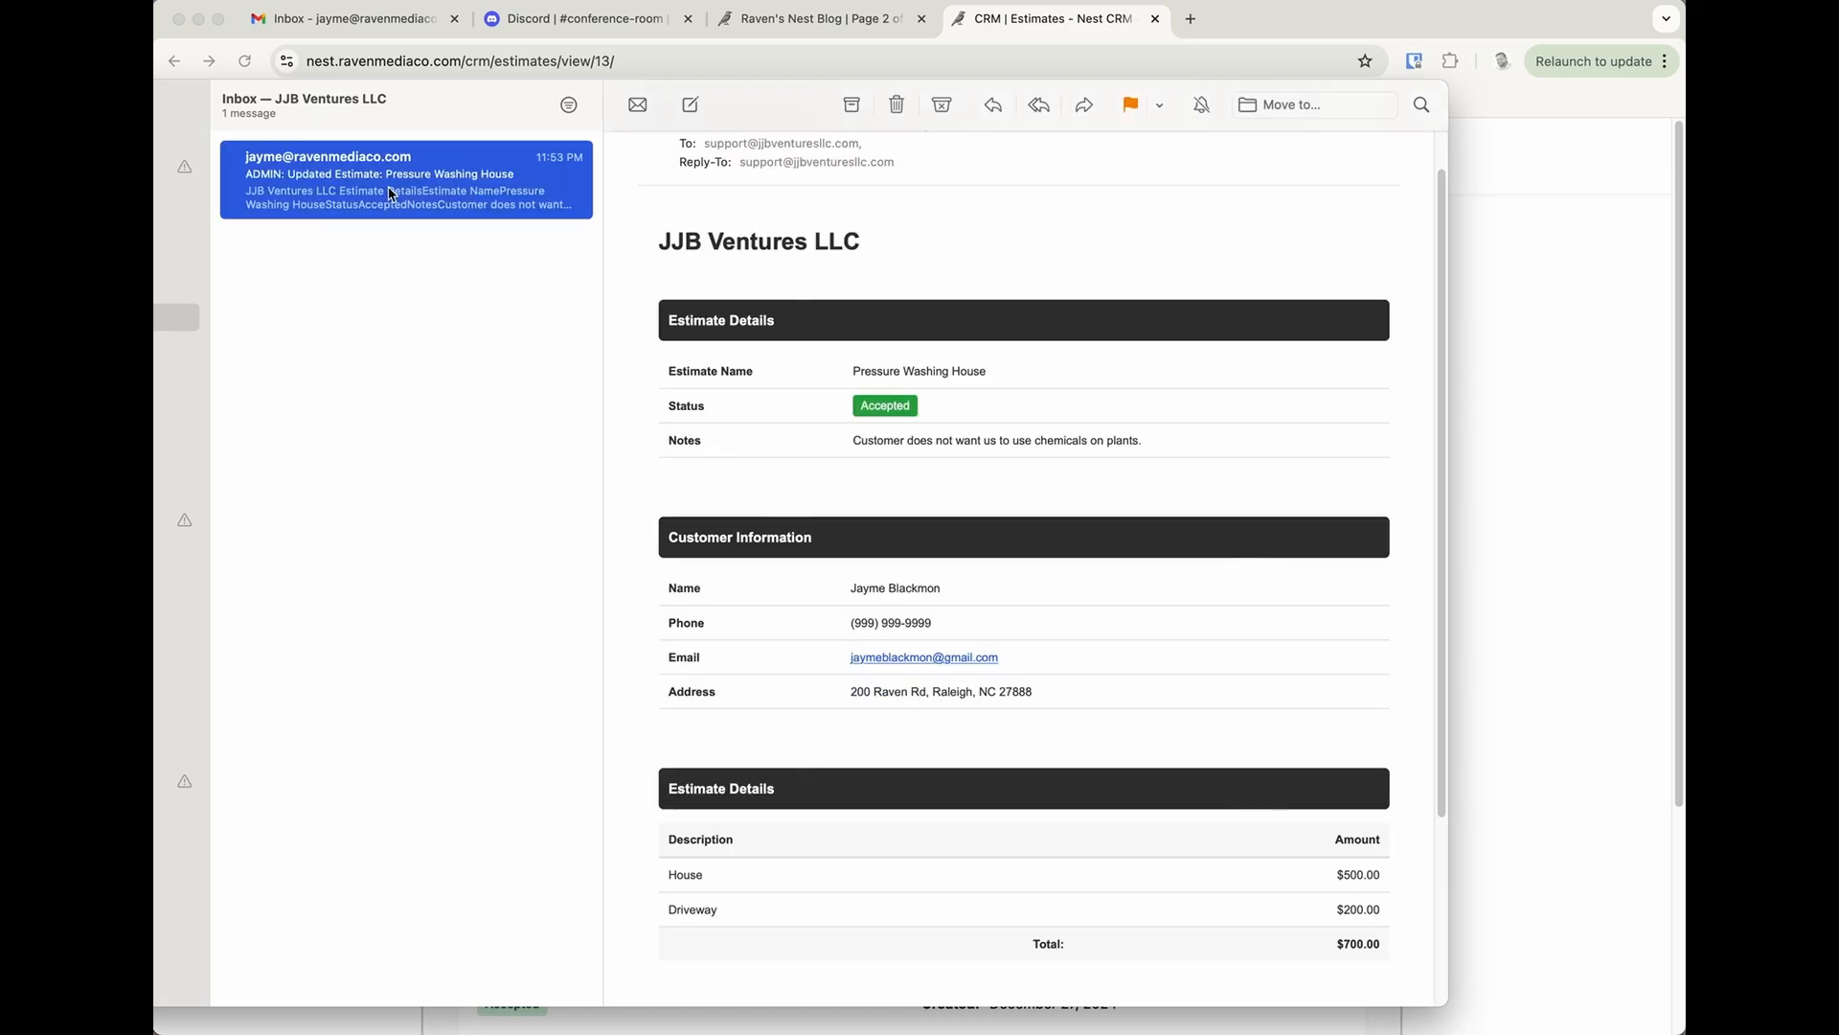
{"action": "left_click", "coordinate": [883, 410]}
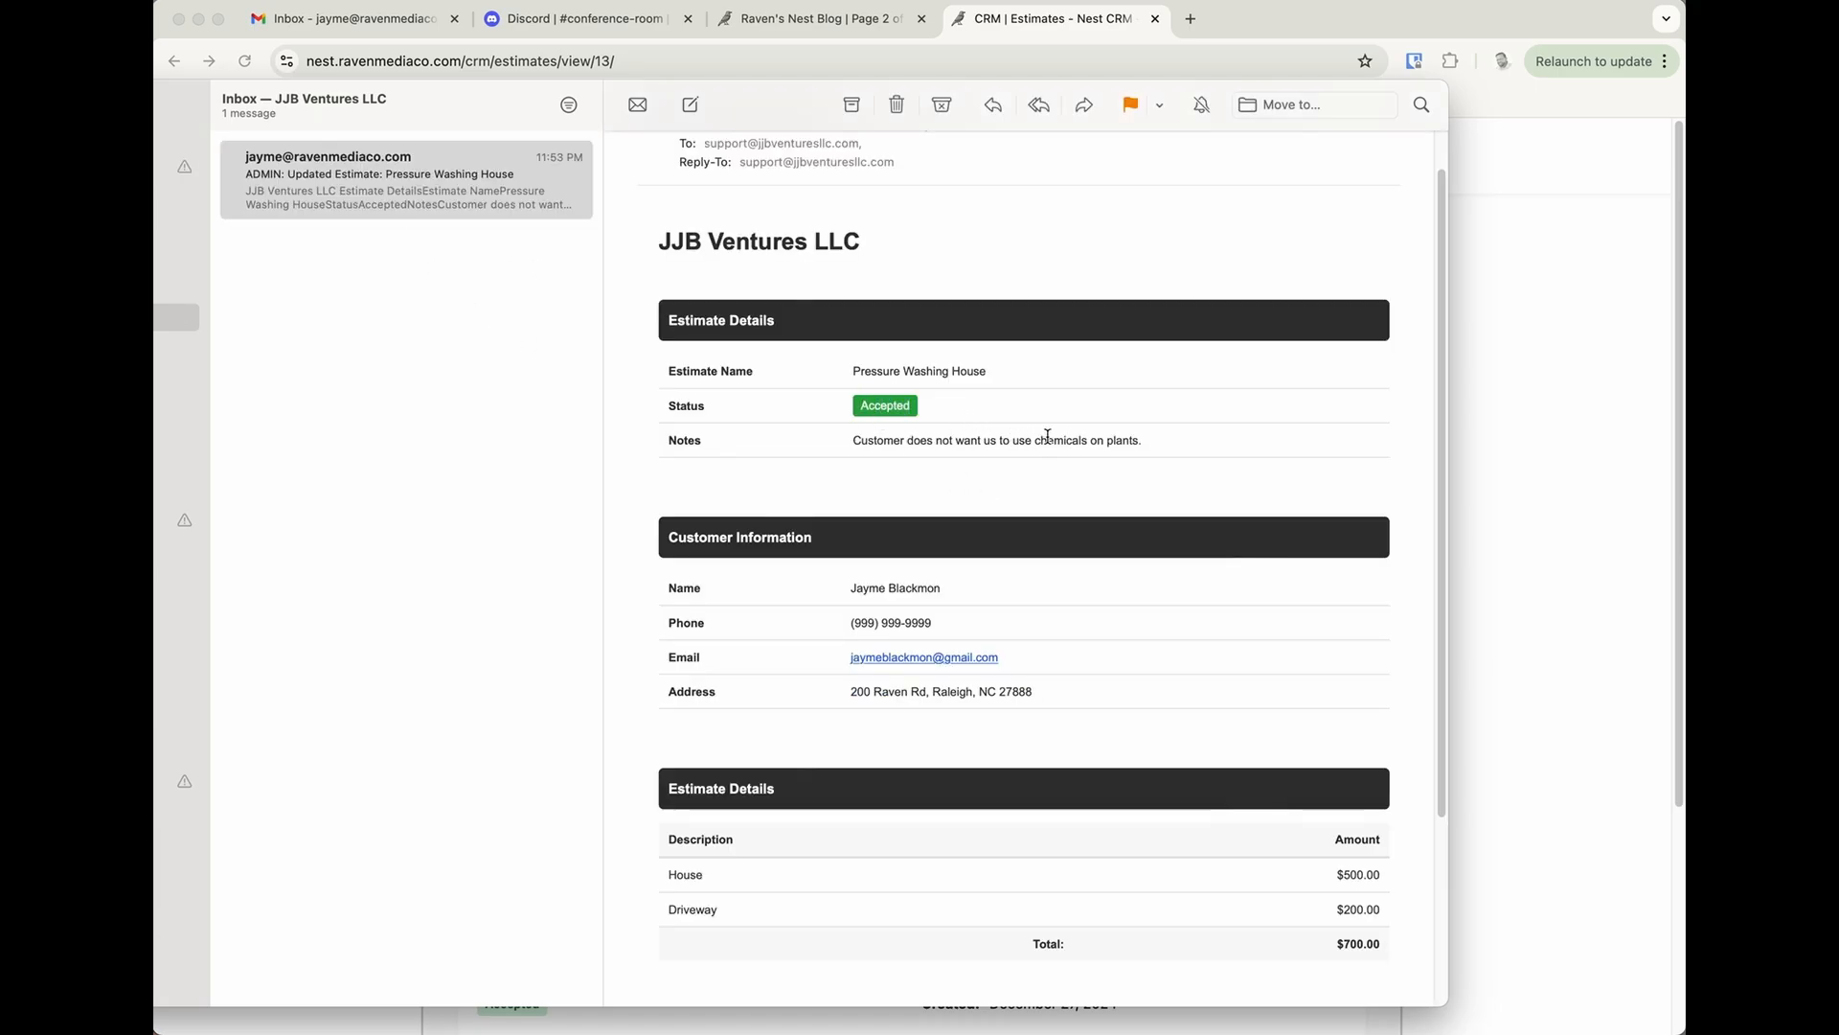
{"action": "left_click", "coordinate": [893, 106]}
{"action": "left_click", "coordinate": [1473, 412]}
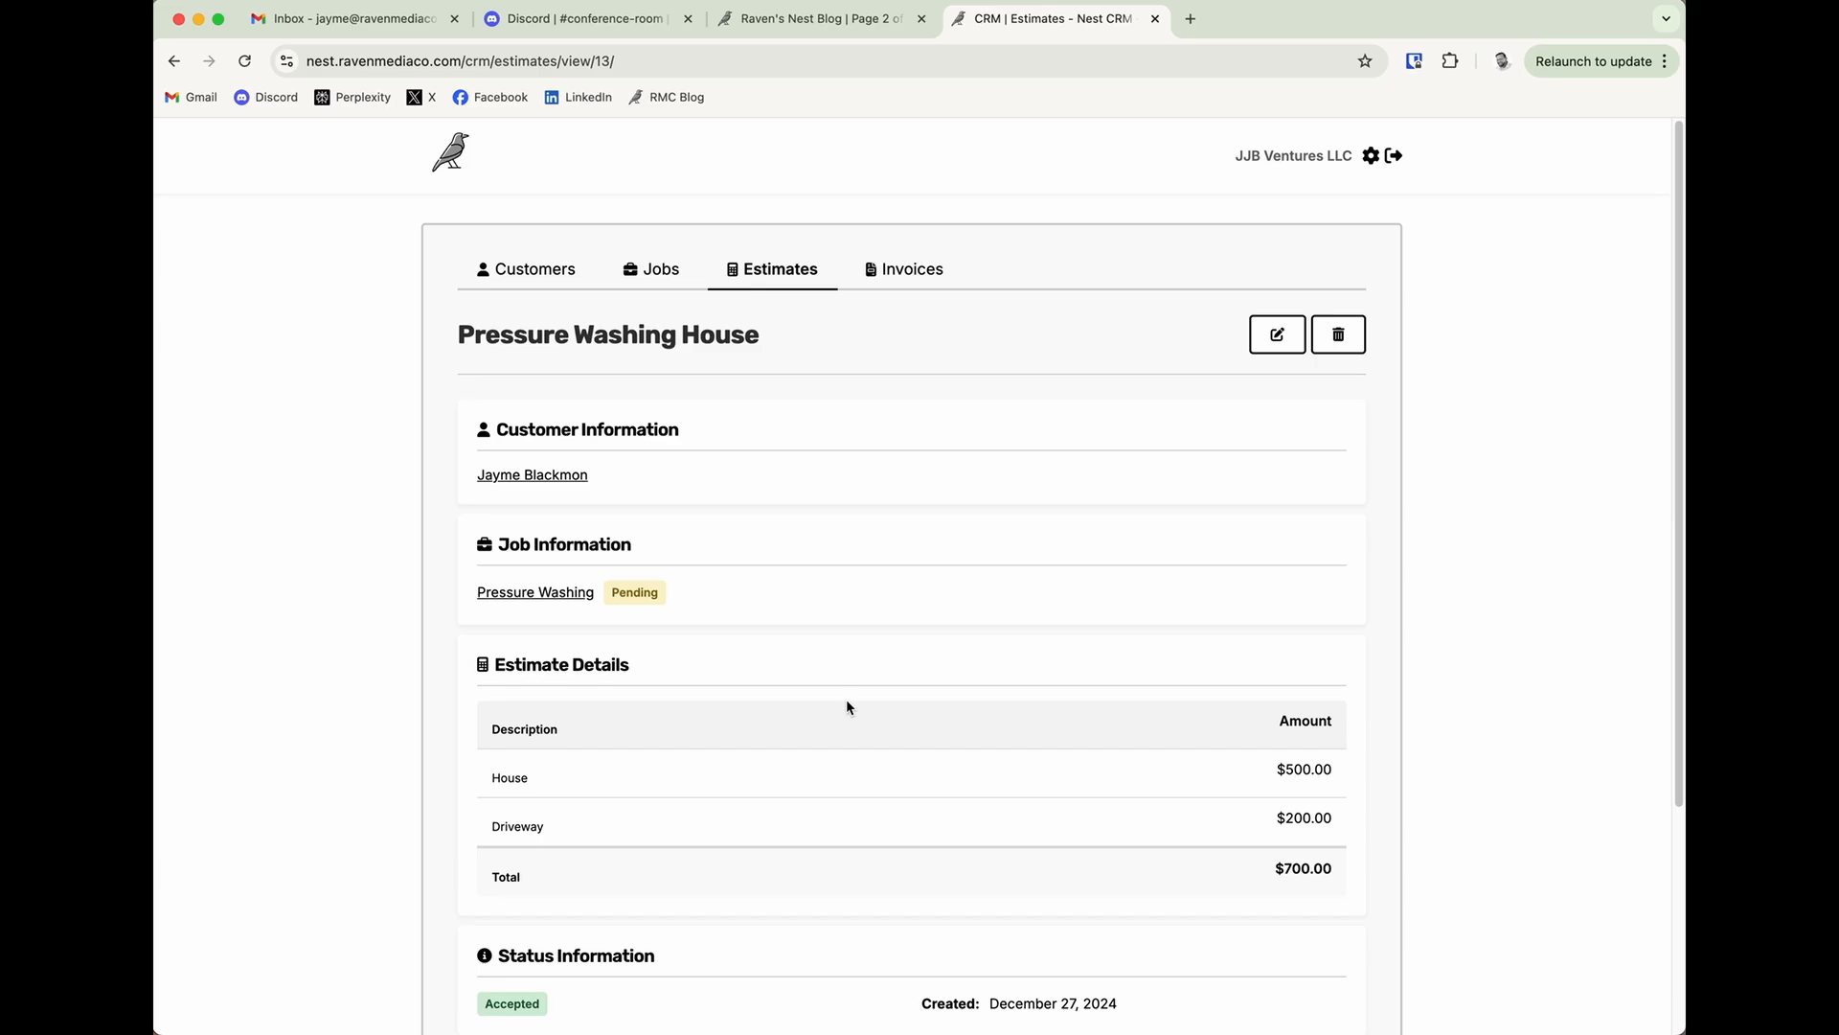
Start a new invoice in the CRM and name it "Pressure Washing House".
{"action": "scroll", "coordinate": [904, 706], "scroll_direction": "down", "scroll_amount": 3}
{"action": "scroll", "coordinate": [904, 713], "scroll_direction": "up", "scroll_amount": 3}
{"action": "left_click", "coordinate": [878, 275]}
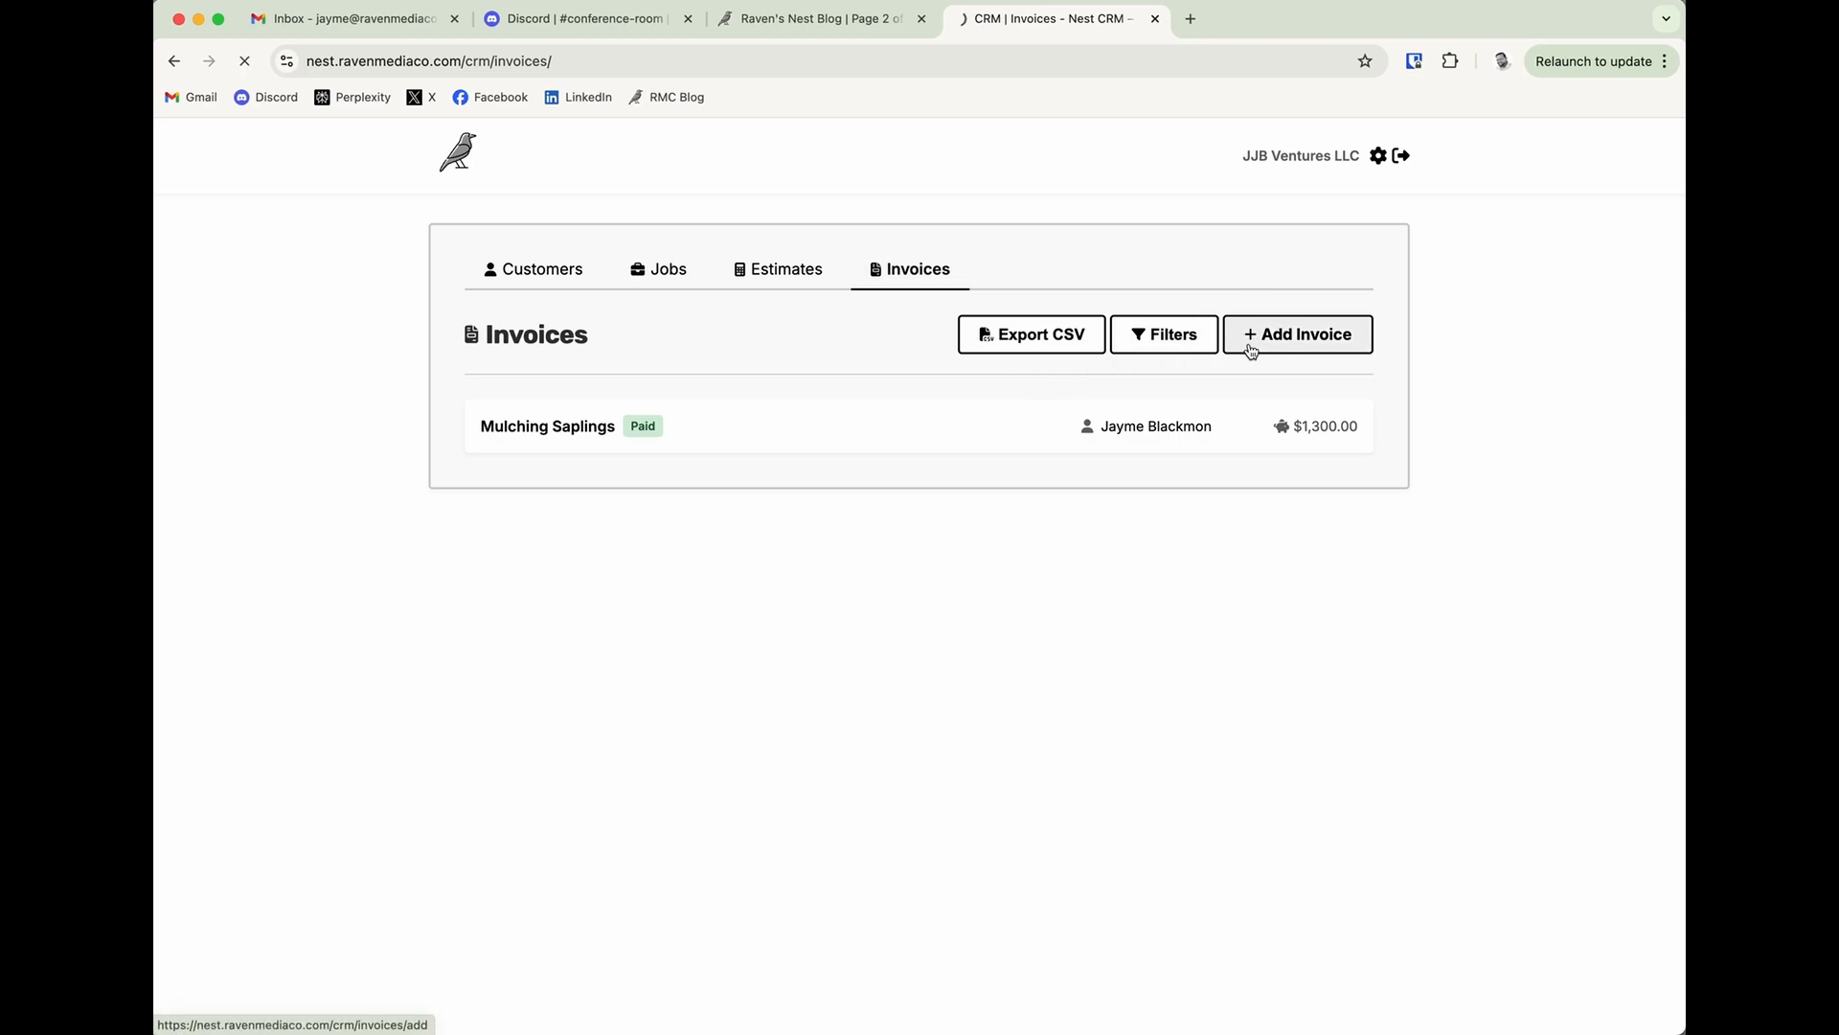
{"action": "left_click", "coordinate": [1262, 337]}
{"action": "left_click", "coordinate": [590, 495]}
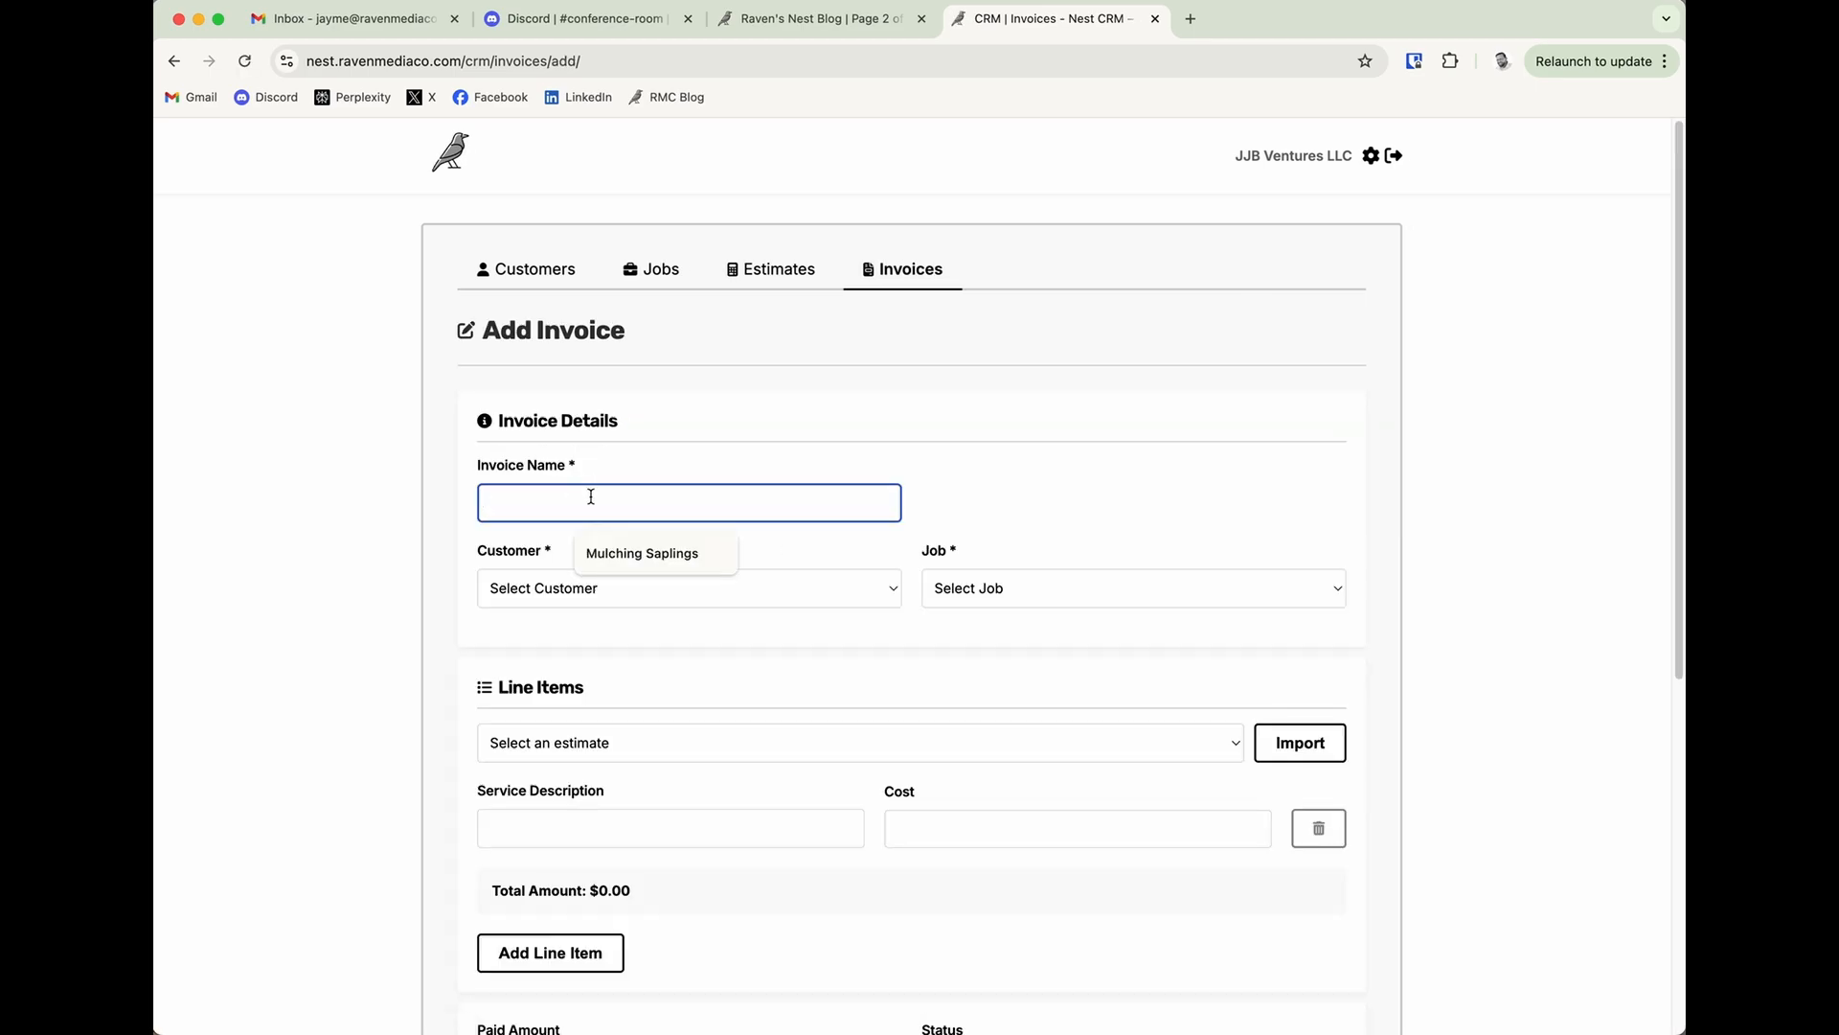
{"action": "type", "text": "Pressure"}
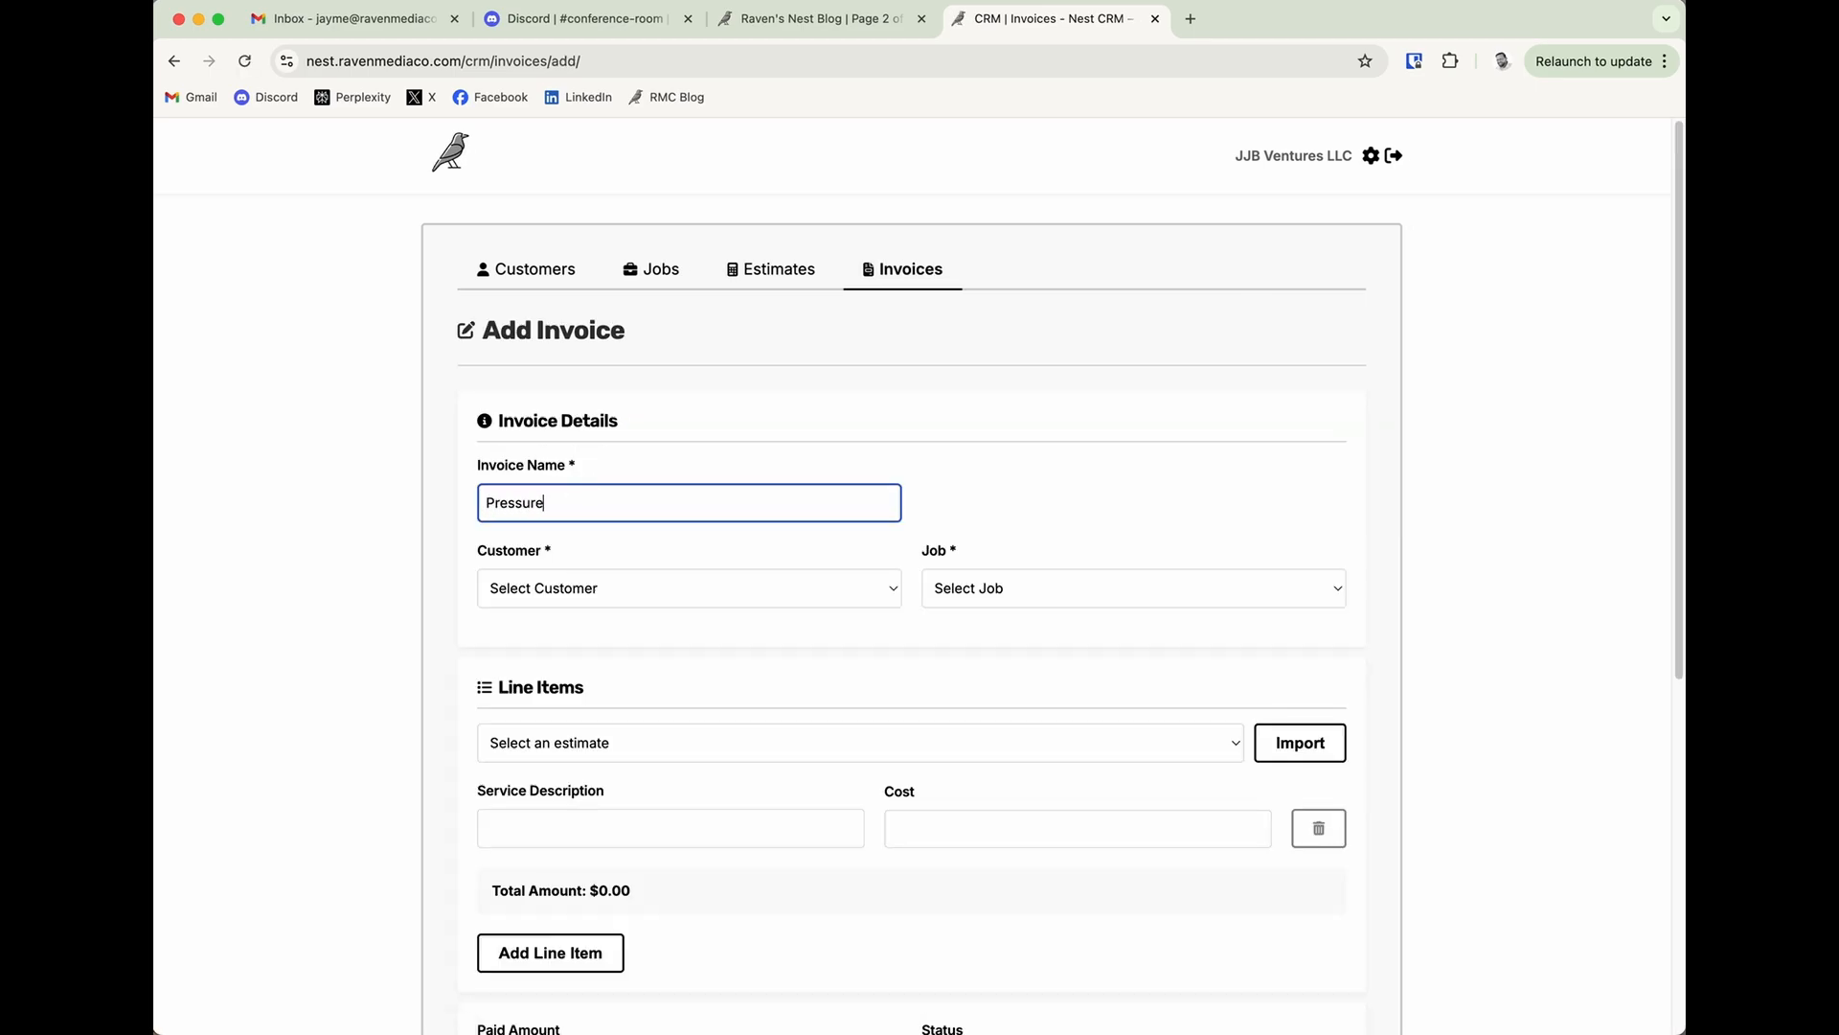
{"action": "type", "text": " Washing House"}
Assign the existing customer and the Pressure Washing job to the new invoice.
{"action": "left_click", "coordinate": [607, 575]}
{"action": "left_click", "coordinate": [603, 605]}
{"action": "left_click", "coordinate": [960, 580]}
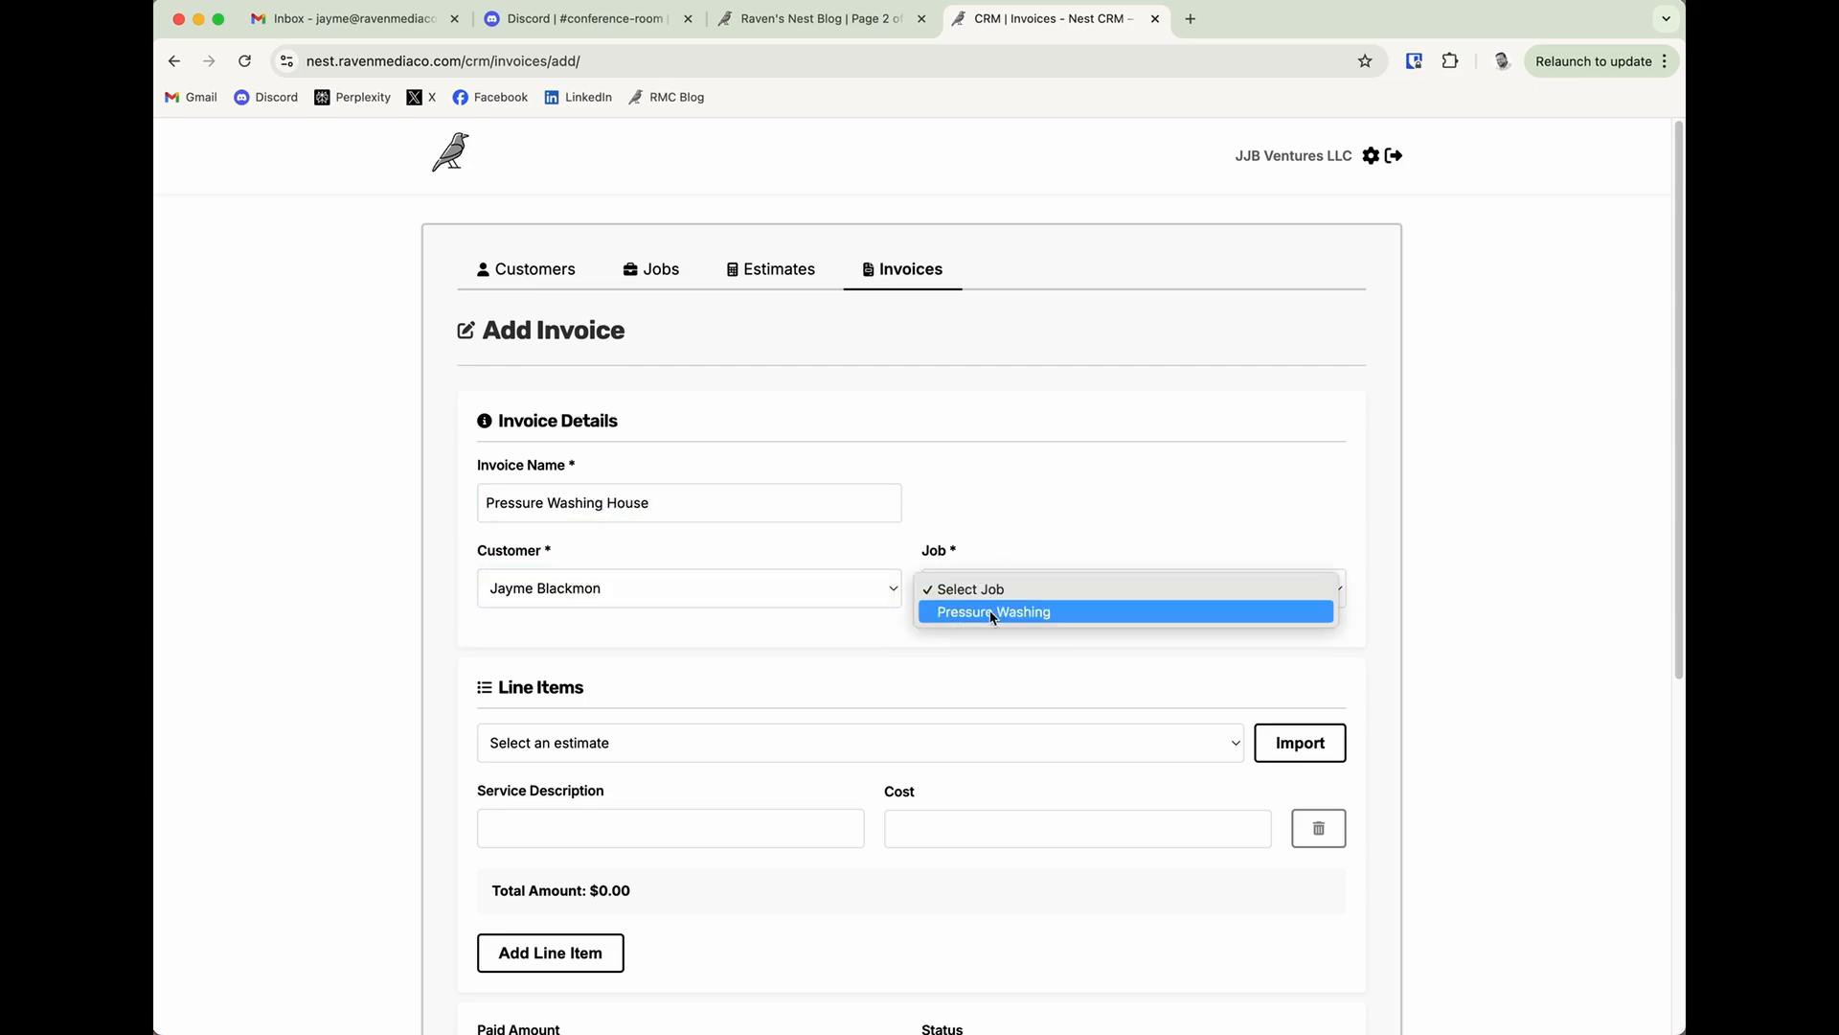
{"action": "left_click", "coordinate": [992, 614]}
Import the invoice line items from the accepted Pressure Washing House estimate.
{"action": "left_click", "coordinate": [654, 743]}
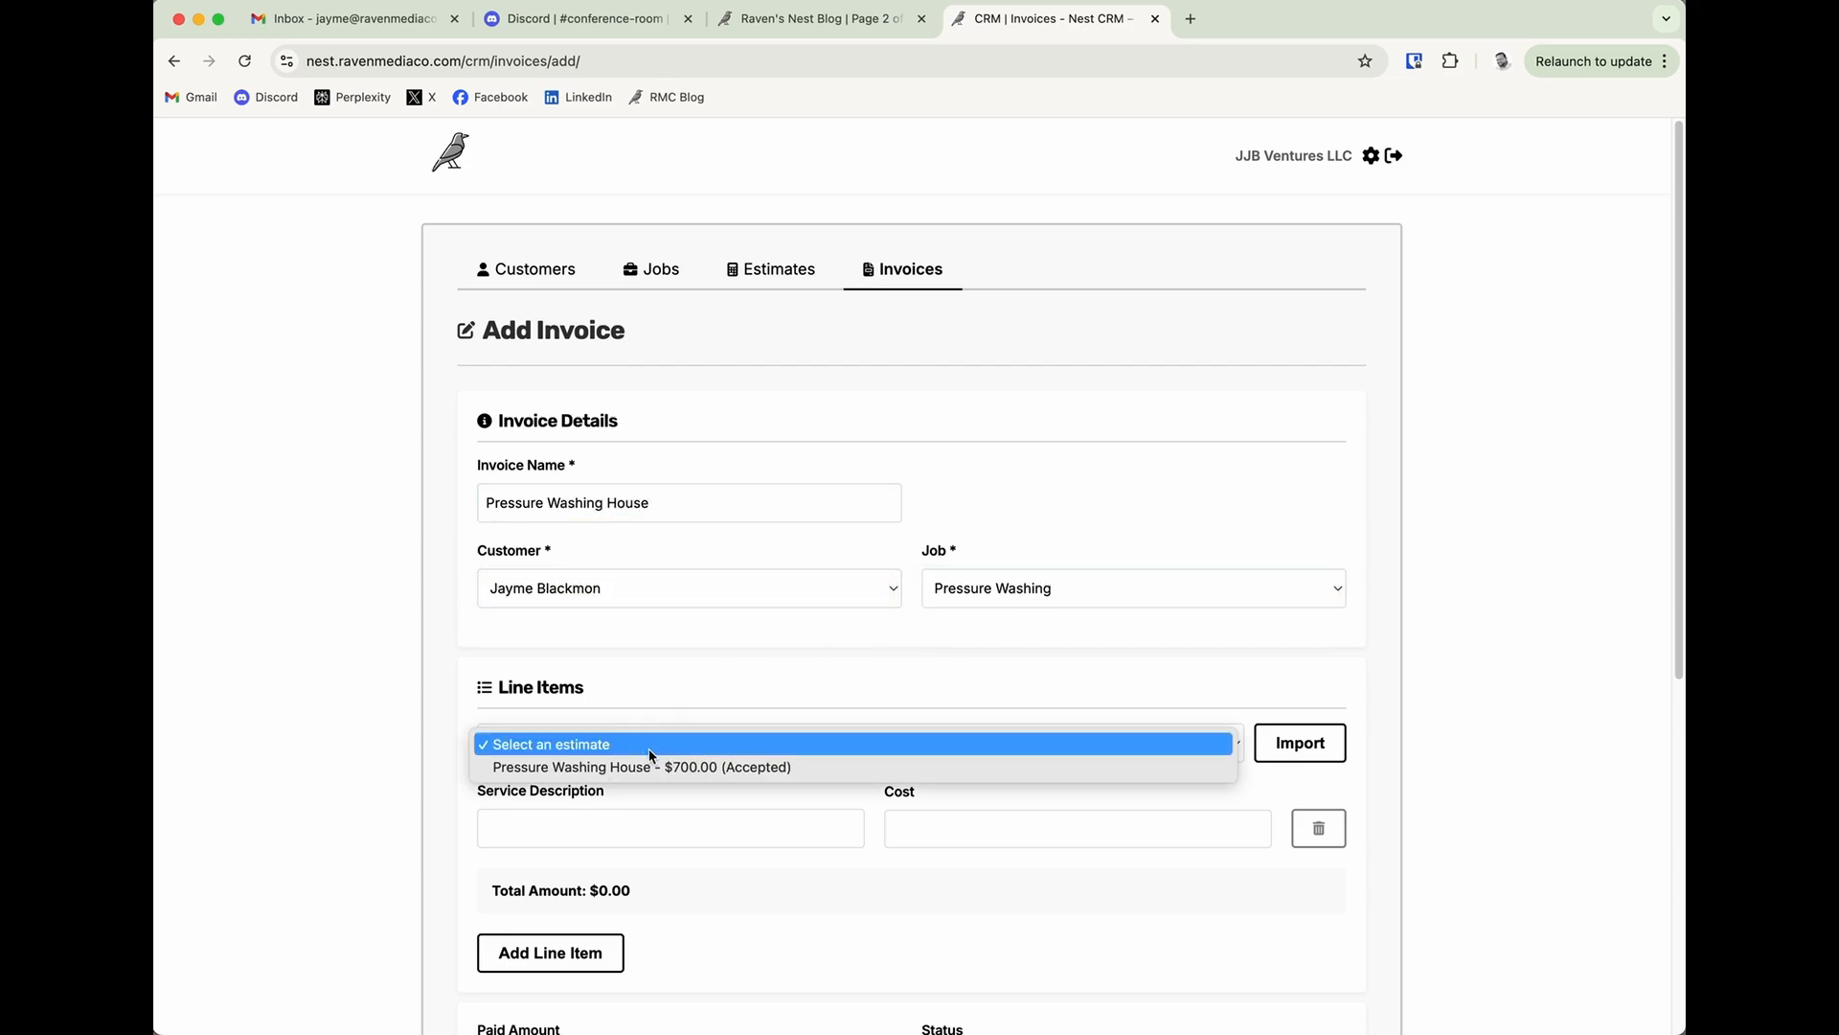
{"action": "left_click", "coordinate": [640, 766]}
{"action": "left_click", "coordinate": [1314, 746]}
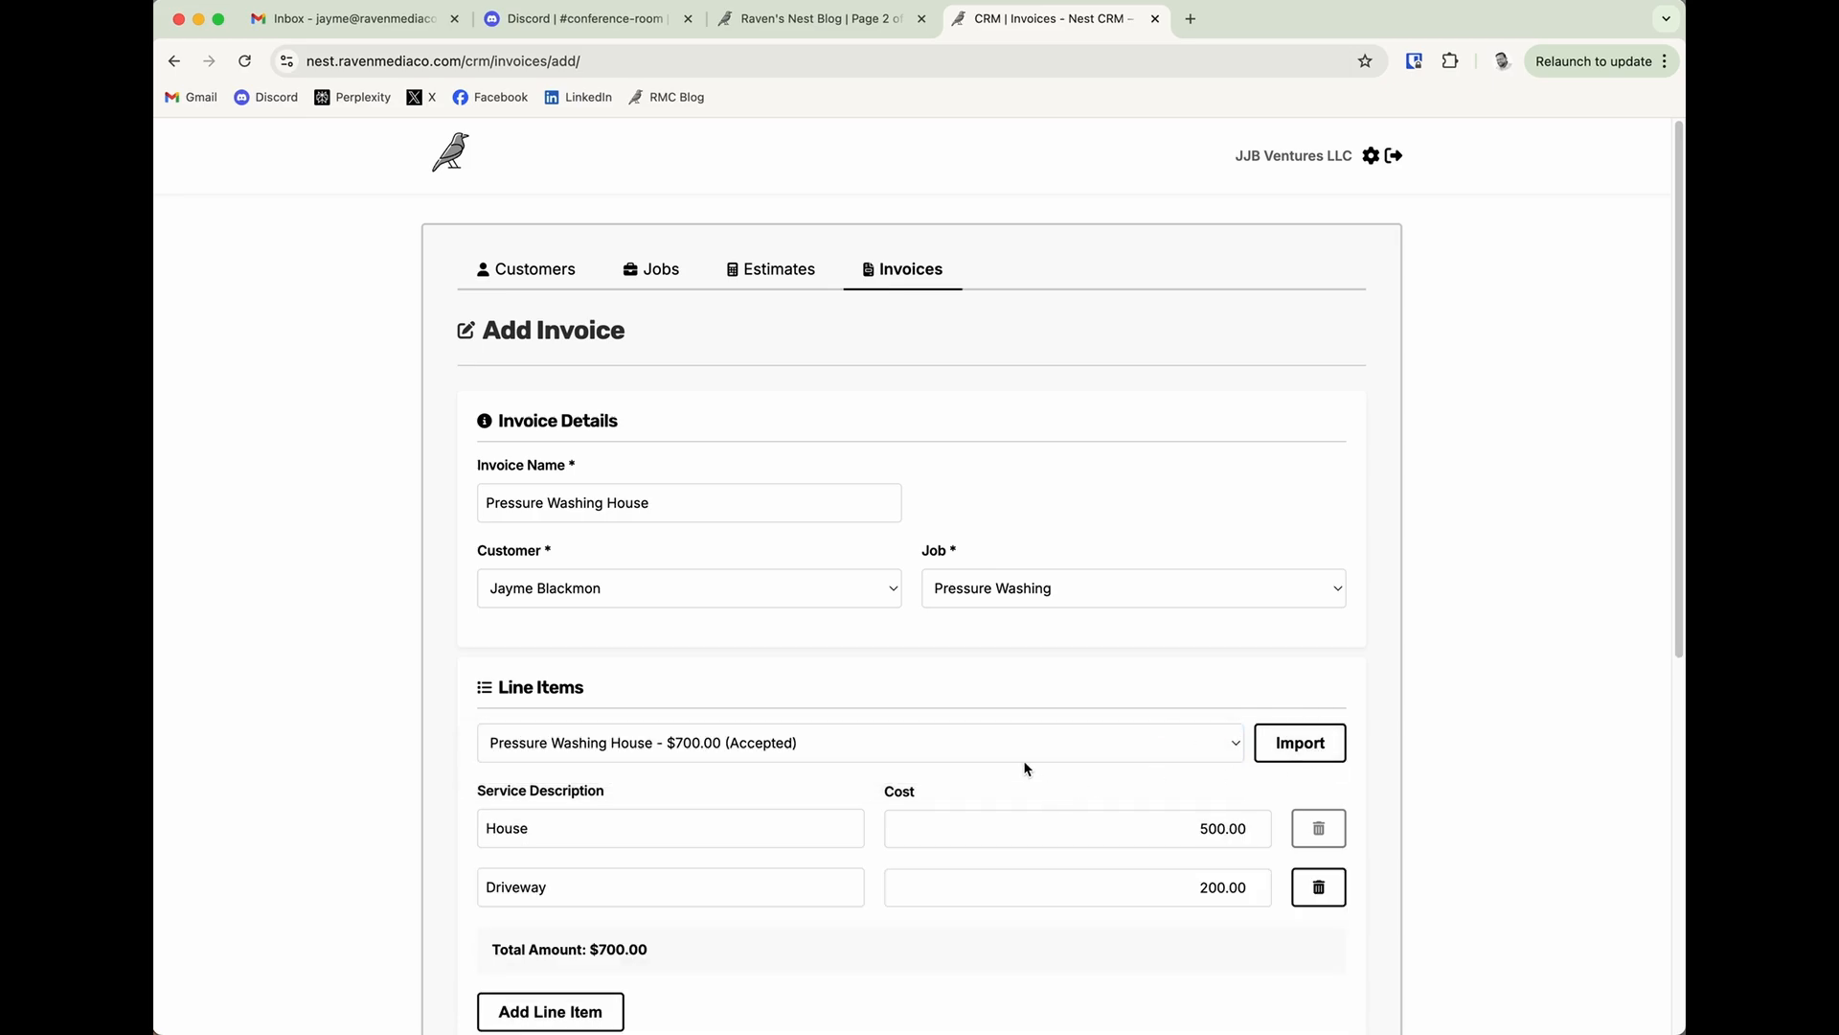
Add the invoice with Draft status and a 0.00 paid amount, keeping its email notification, and check the saved record.
{"action": "scroll", "coordinate": [695, 771], "scroll_direction": "down", "scroll_amount": 5}
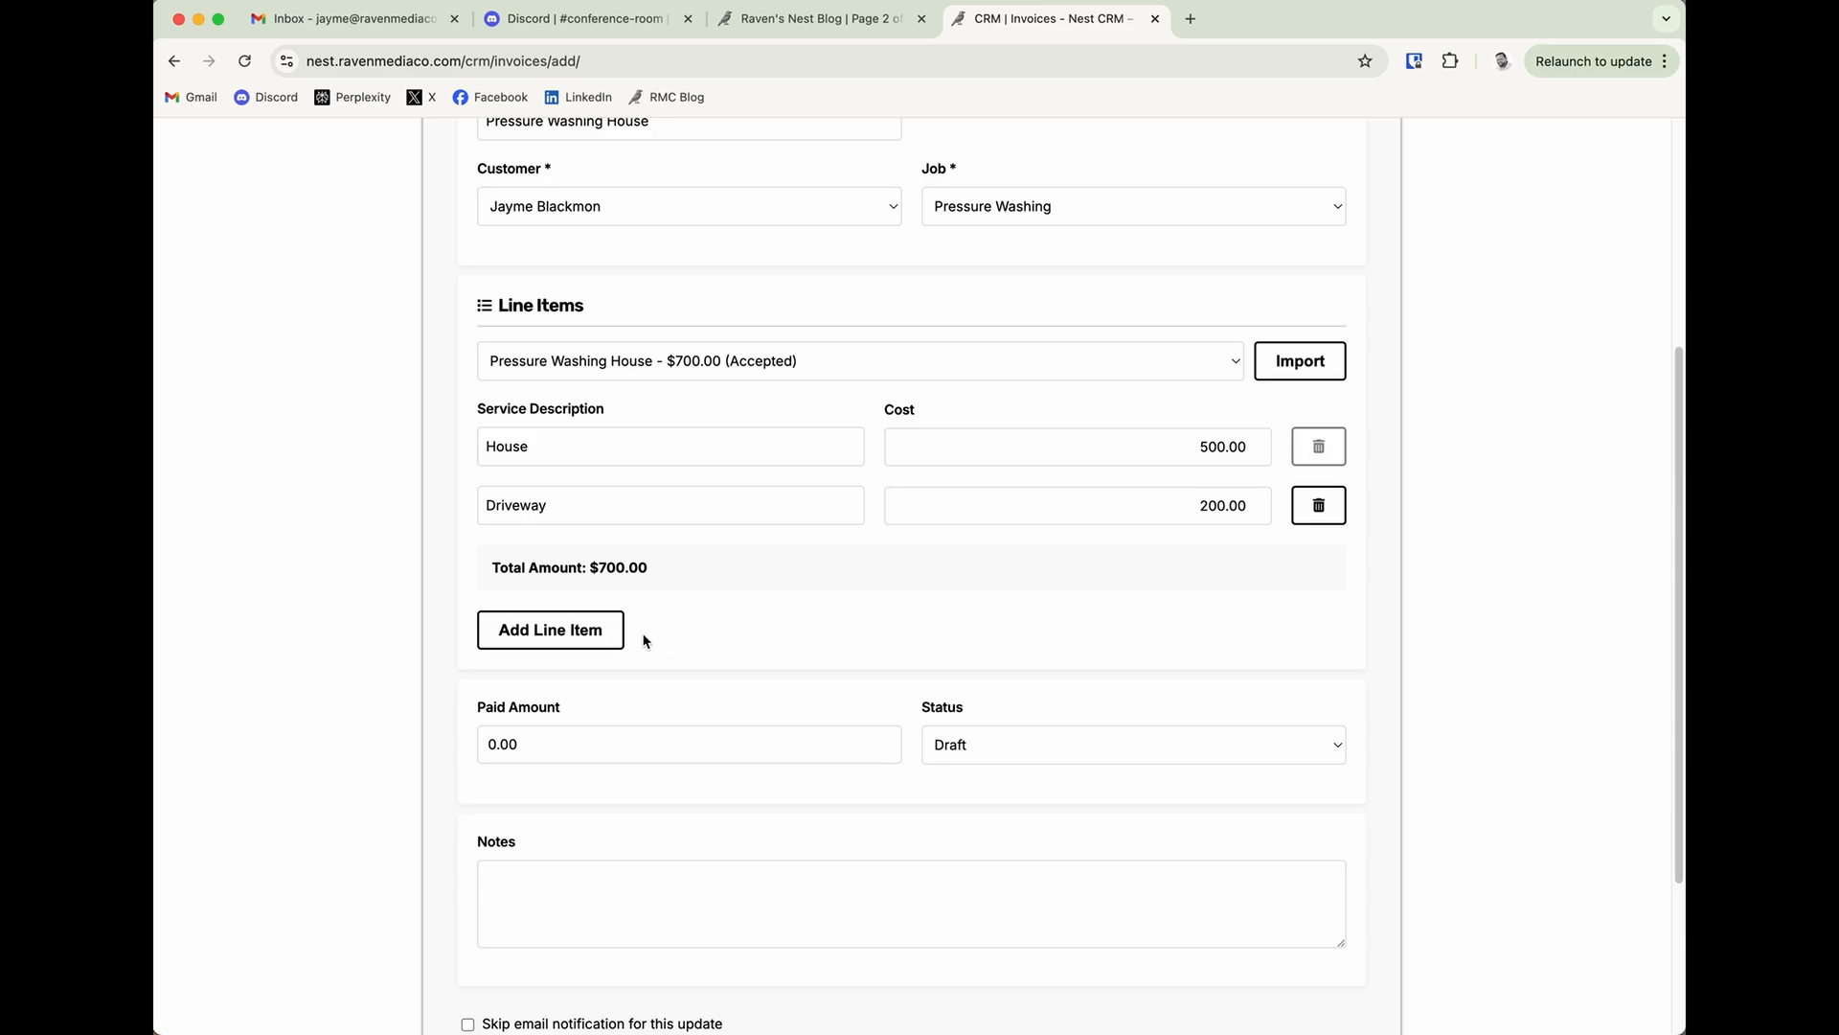
{"action": "scroll", "coordinate": [690, 747], "scroll_direction": "down", "scroll_amount": 1}
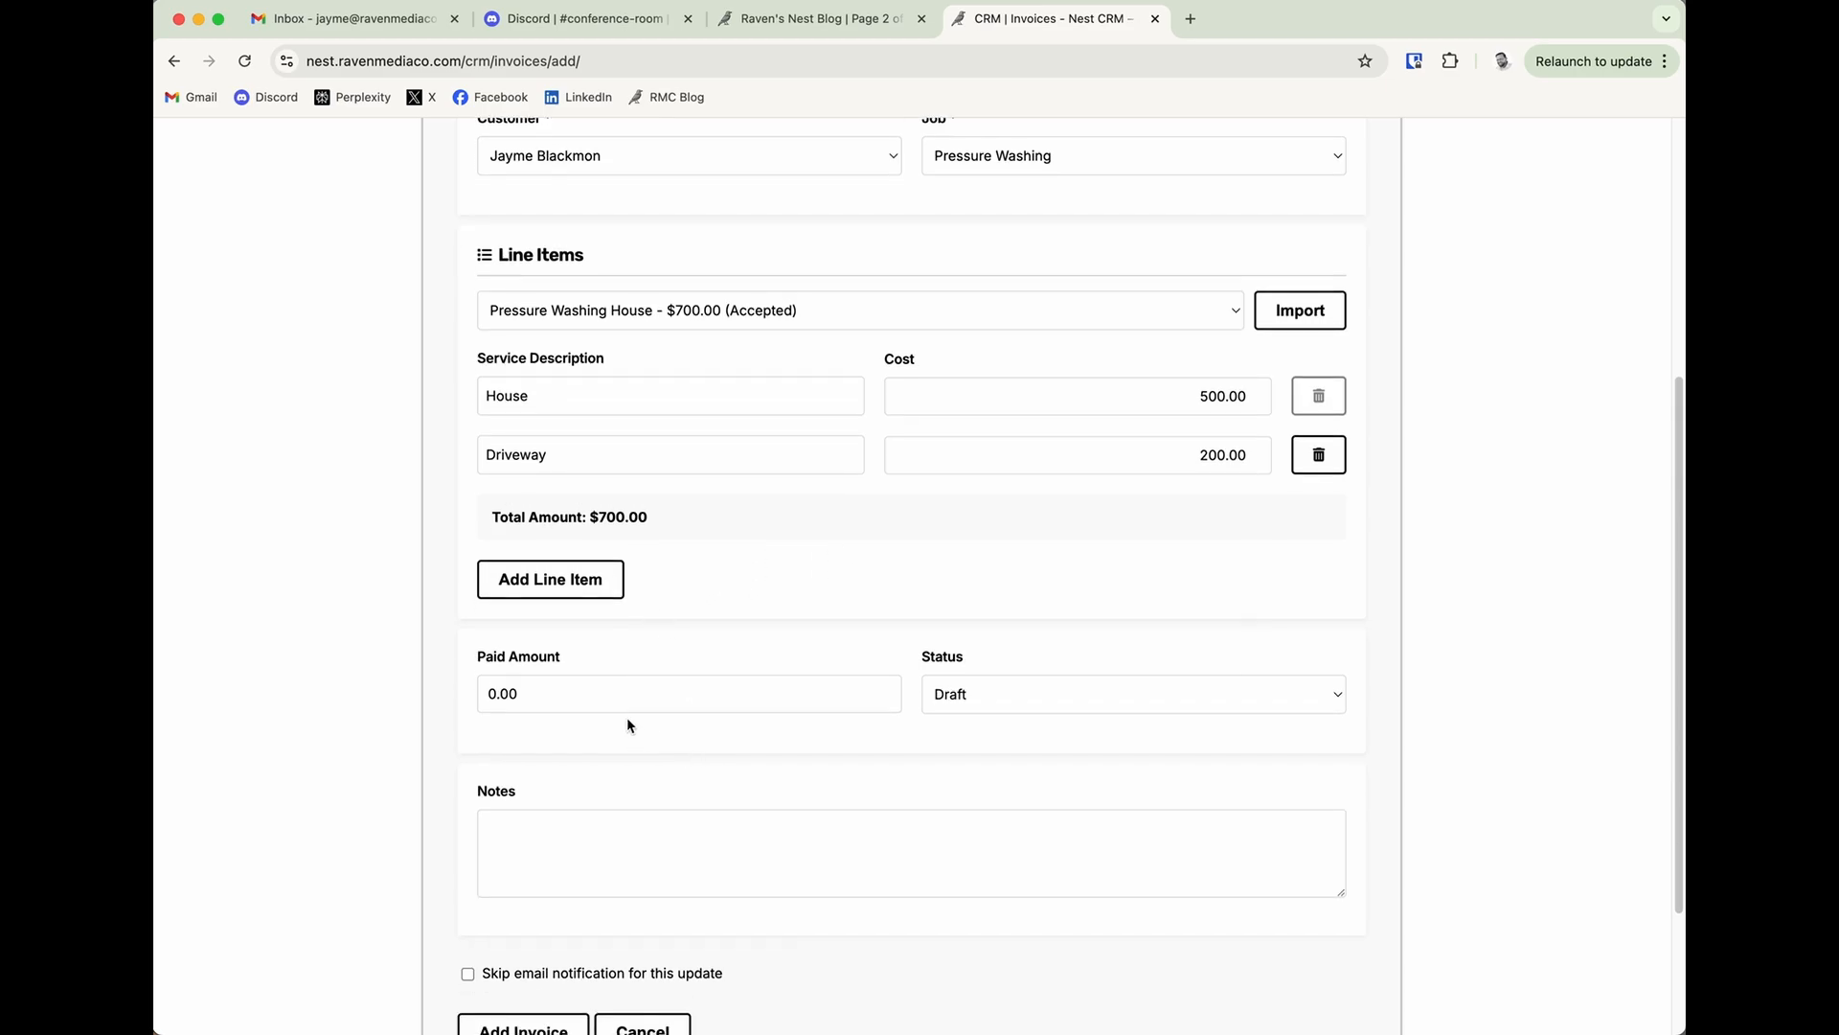
{"action": "scroll", "coordinate": [627, 725], "scroll_direction": "down", "scroll_amount": 4}
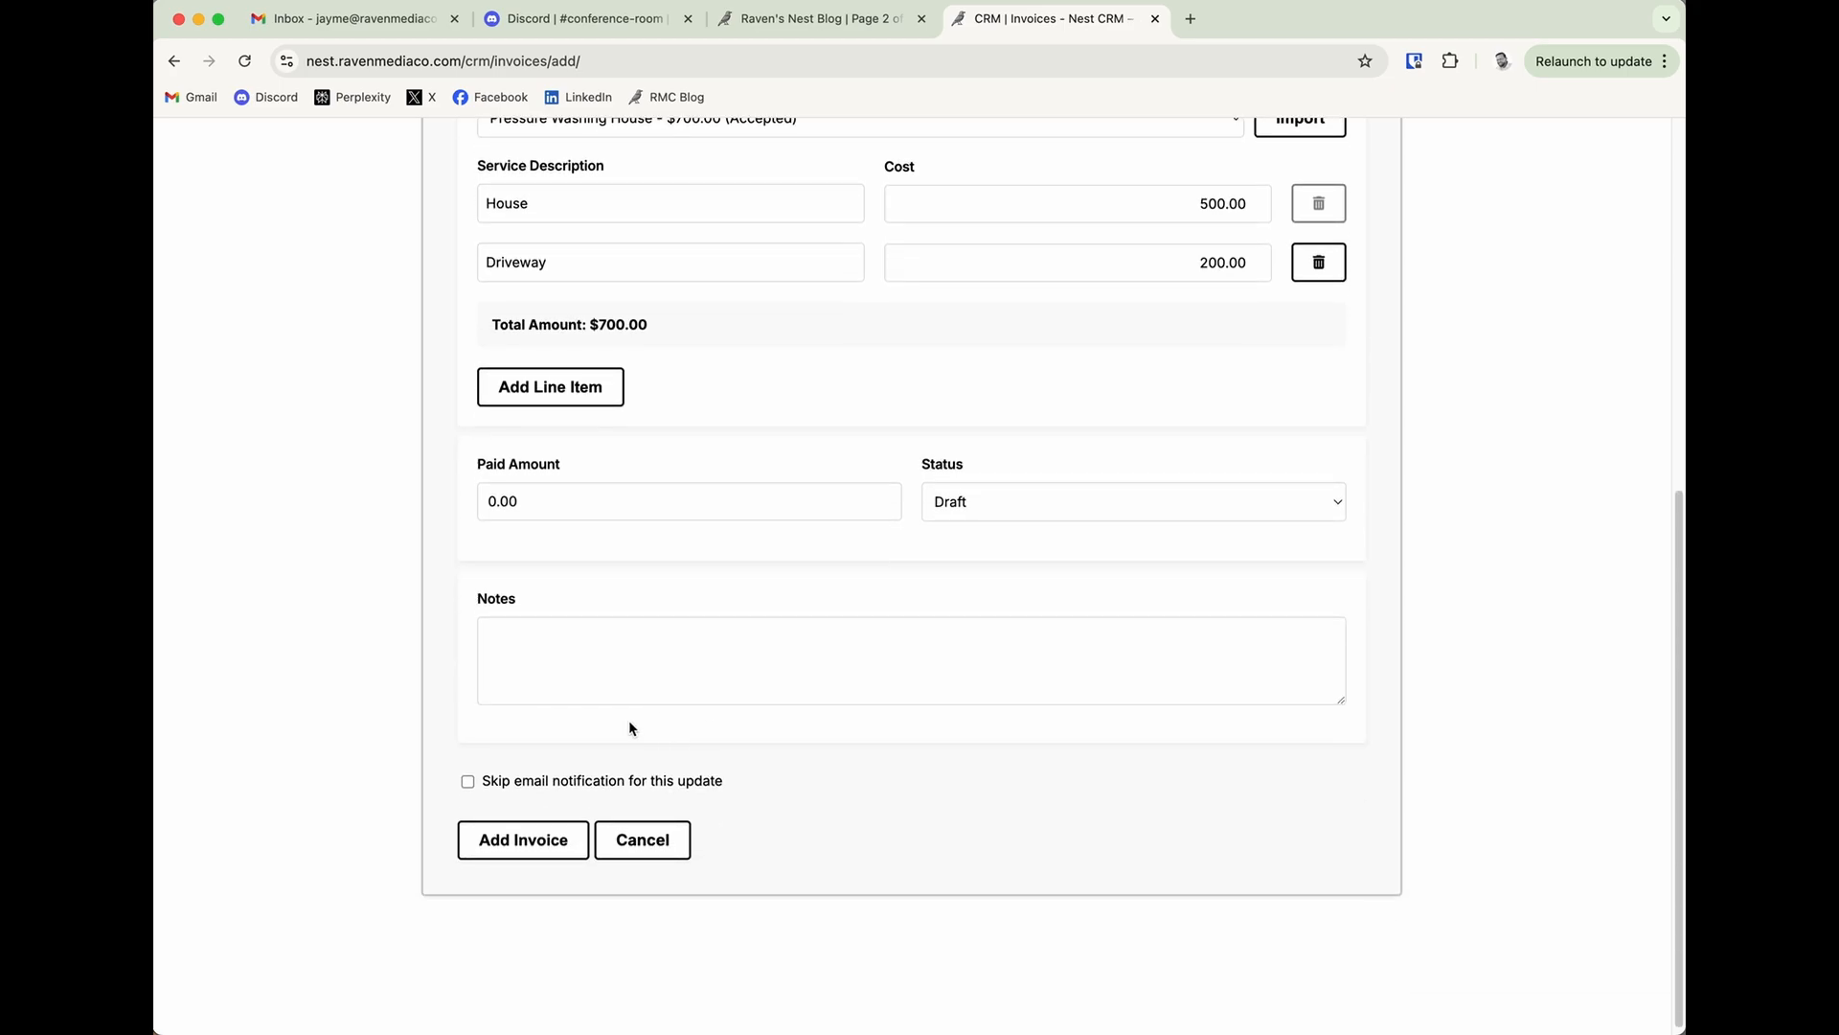
{"action": "left_click", "coordinate": [524, 841]}
{"action": "scroll", "coordinate": [935, 730], "scroll_direction": "down", "scroll_amount": 5}
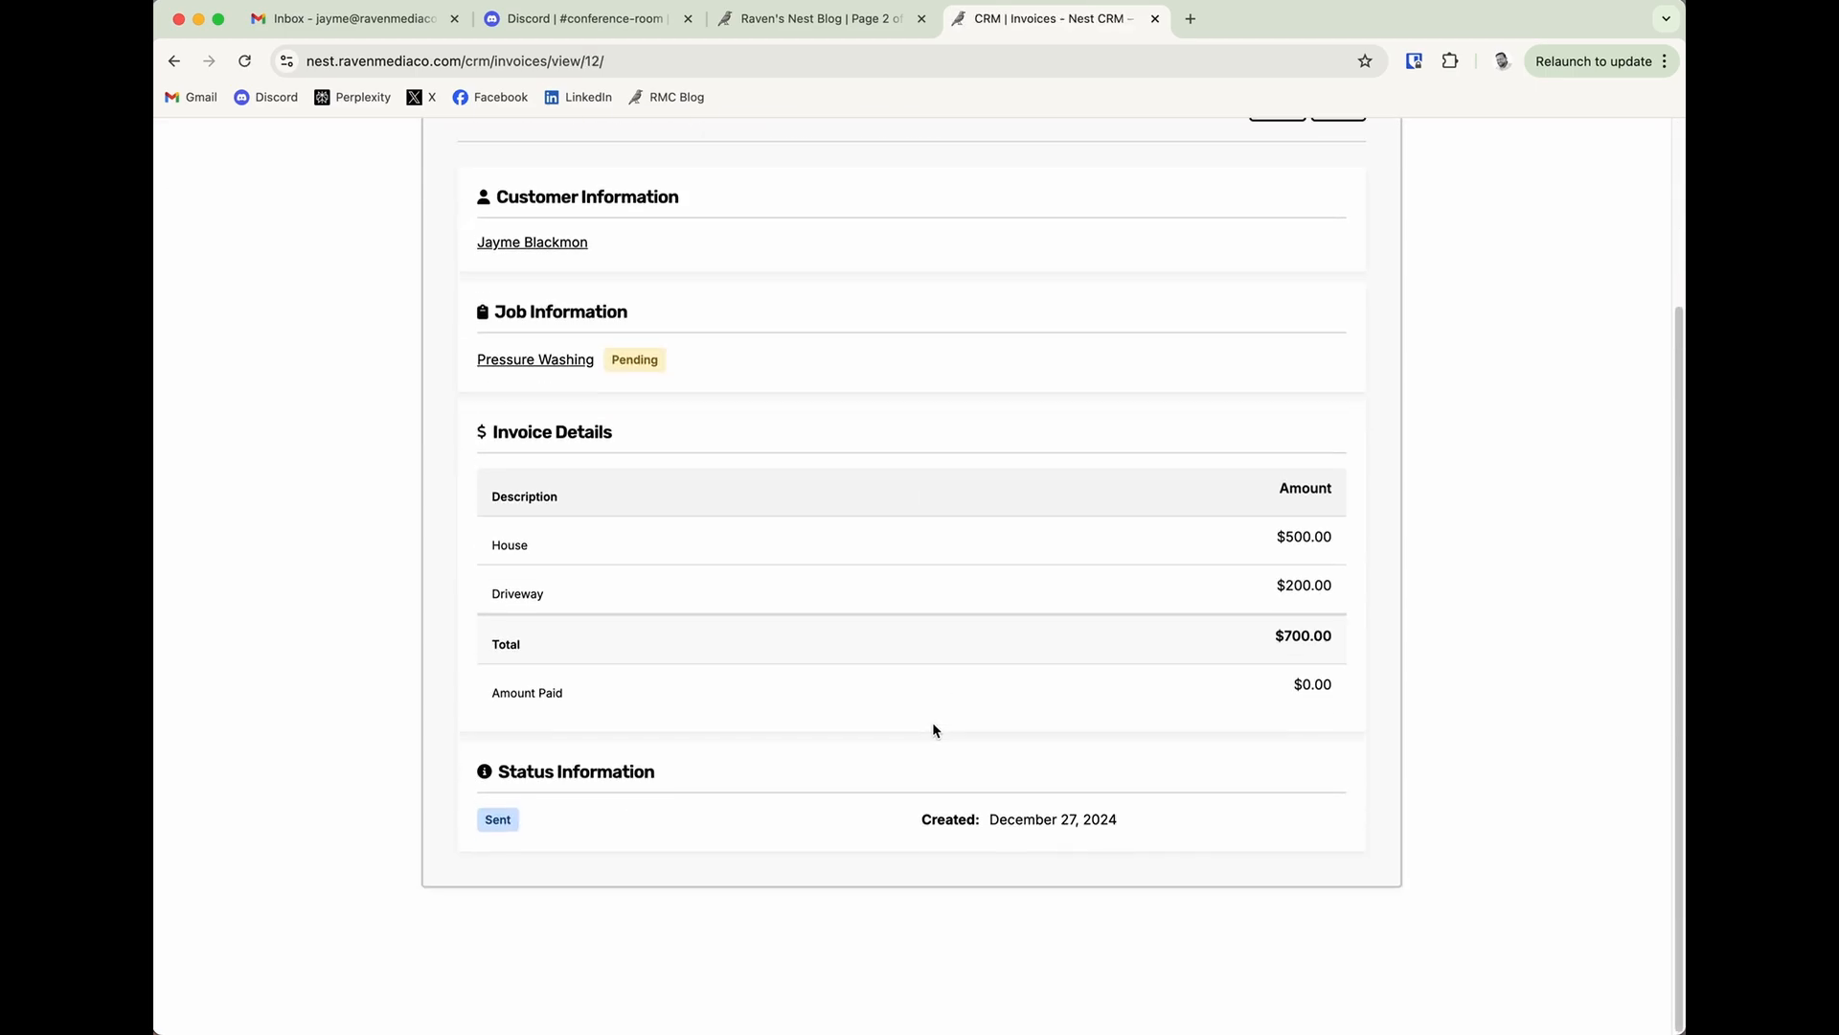
Open the new invoice email in the mail app and review its status, line items, balance due and contact information.
{"action": "key", "text": "super+Tab"}
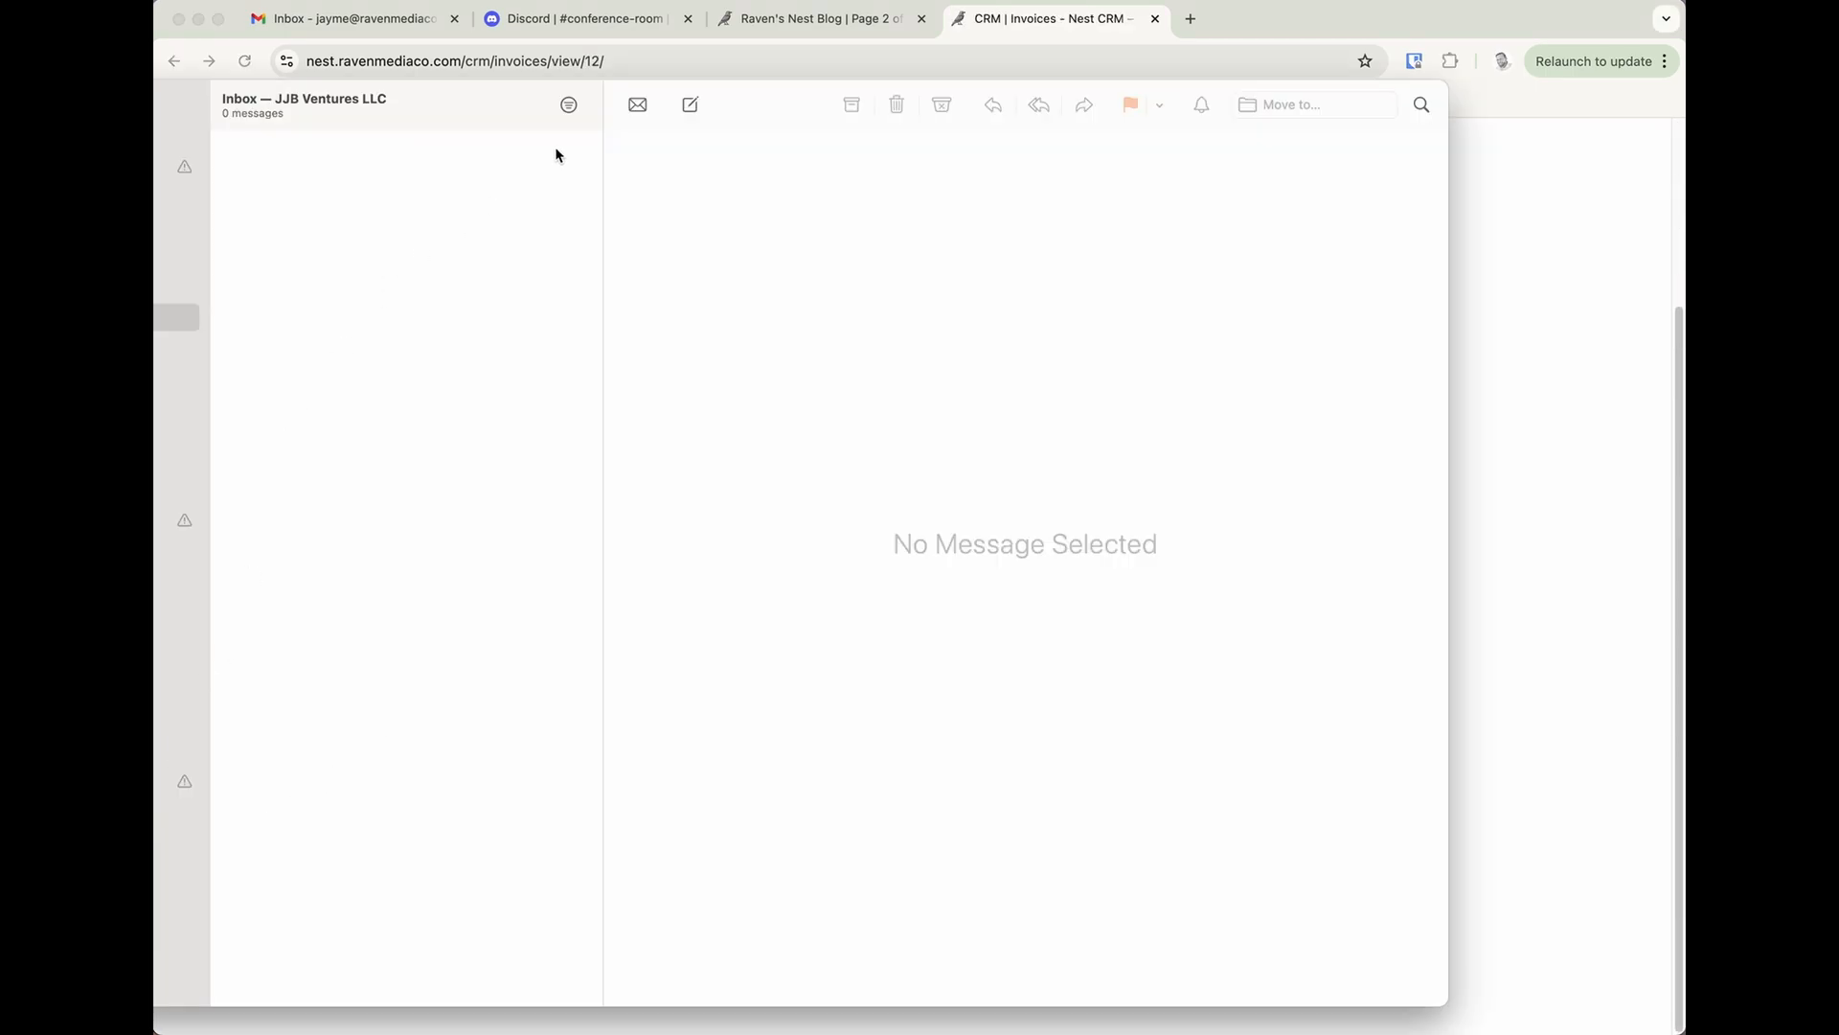
{"action": "left_click", "coordinate": [435, 182]}
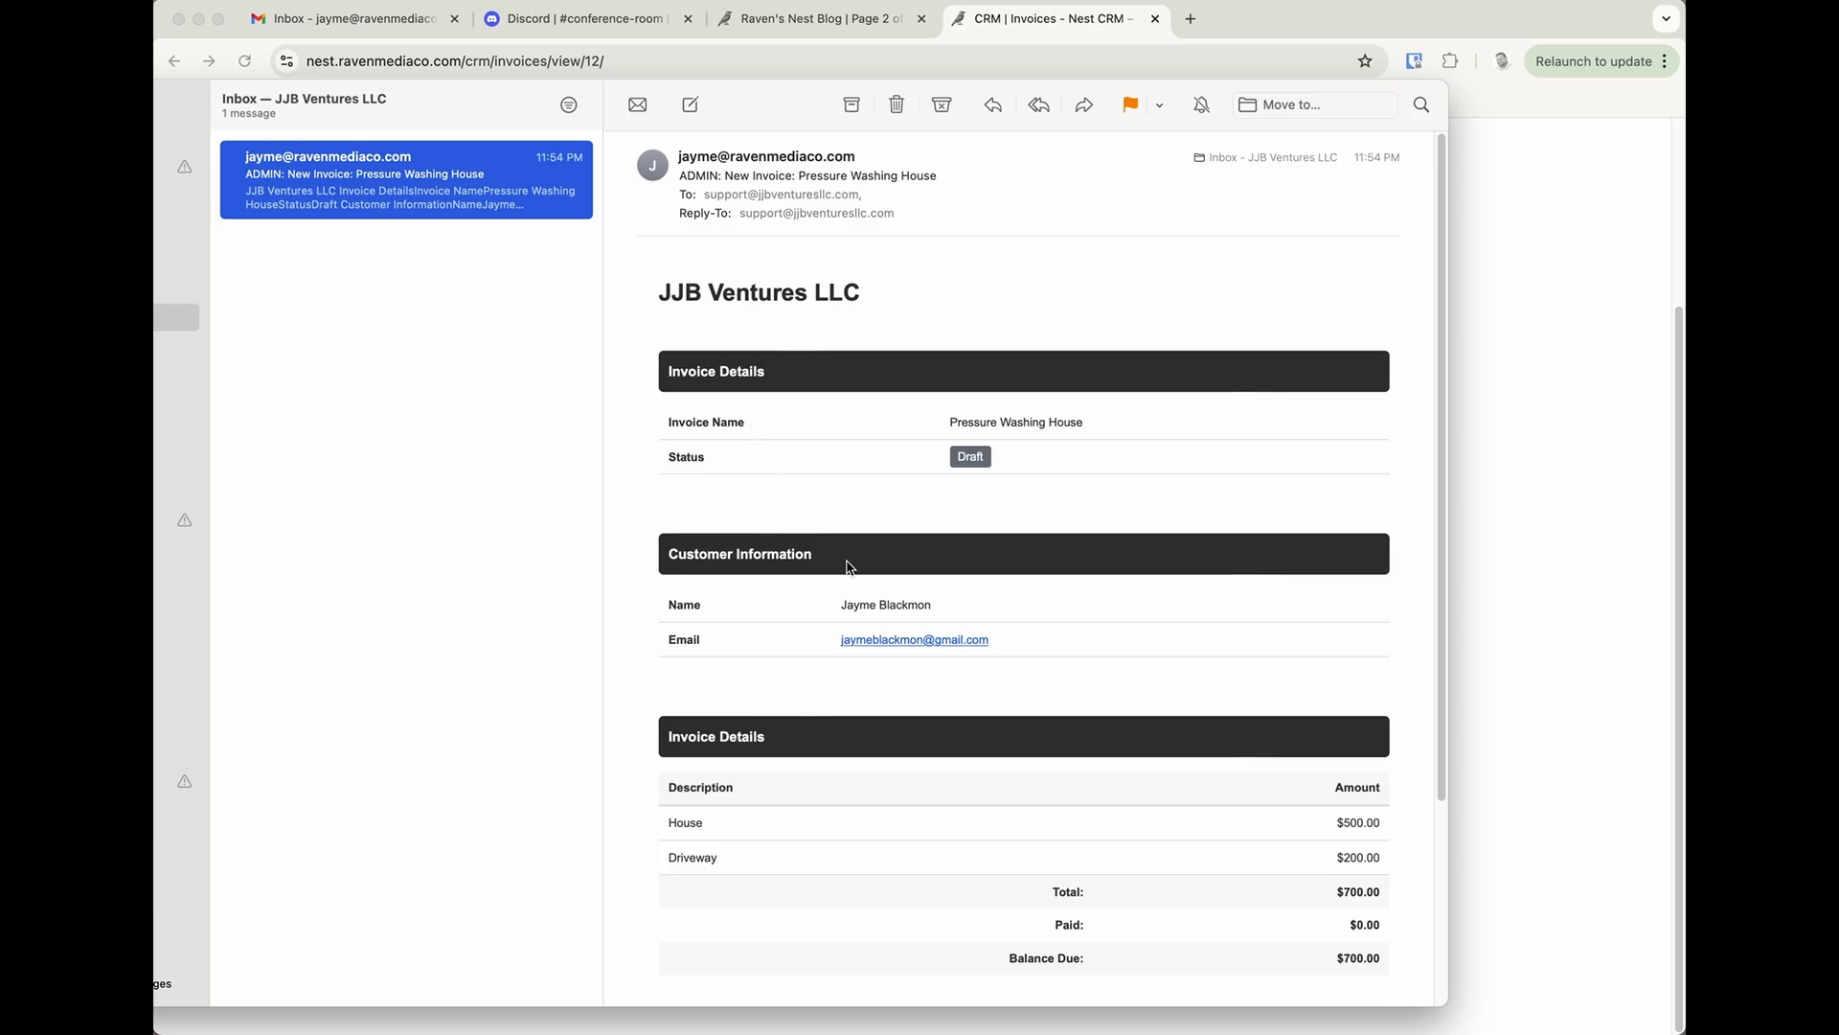
{"action": "scroll", "coordinate": [970, 660], "scroll_direction": "down", "scroll_amount": 4}
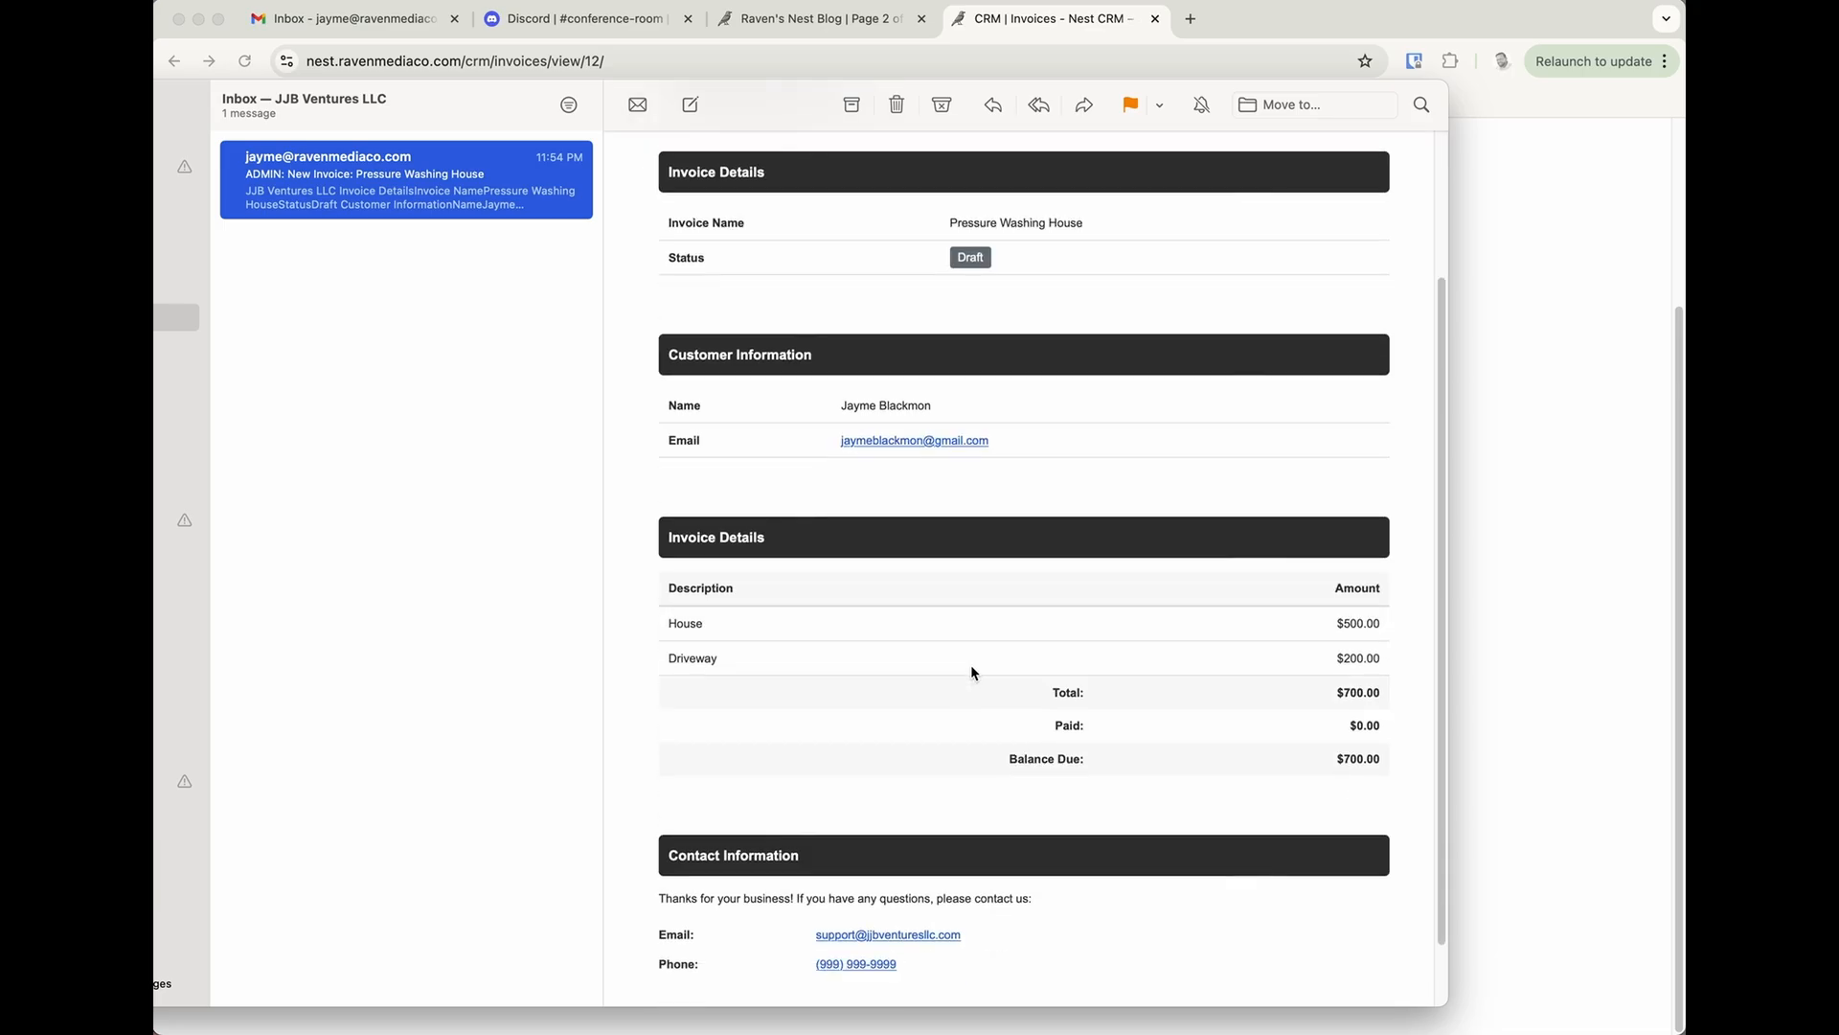
{"action": "scroll", "coordinate": [969, 664], "scroll_direction": "down", "scroll_amount": 1}
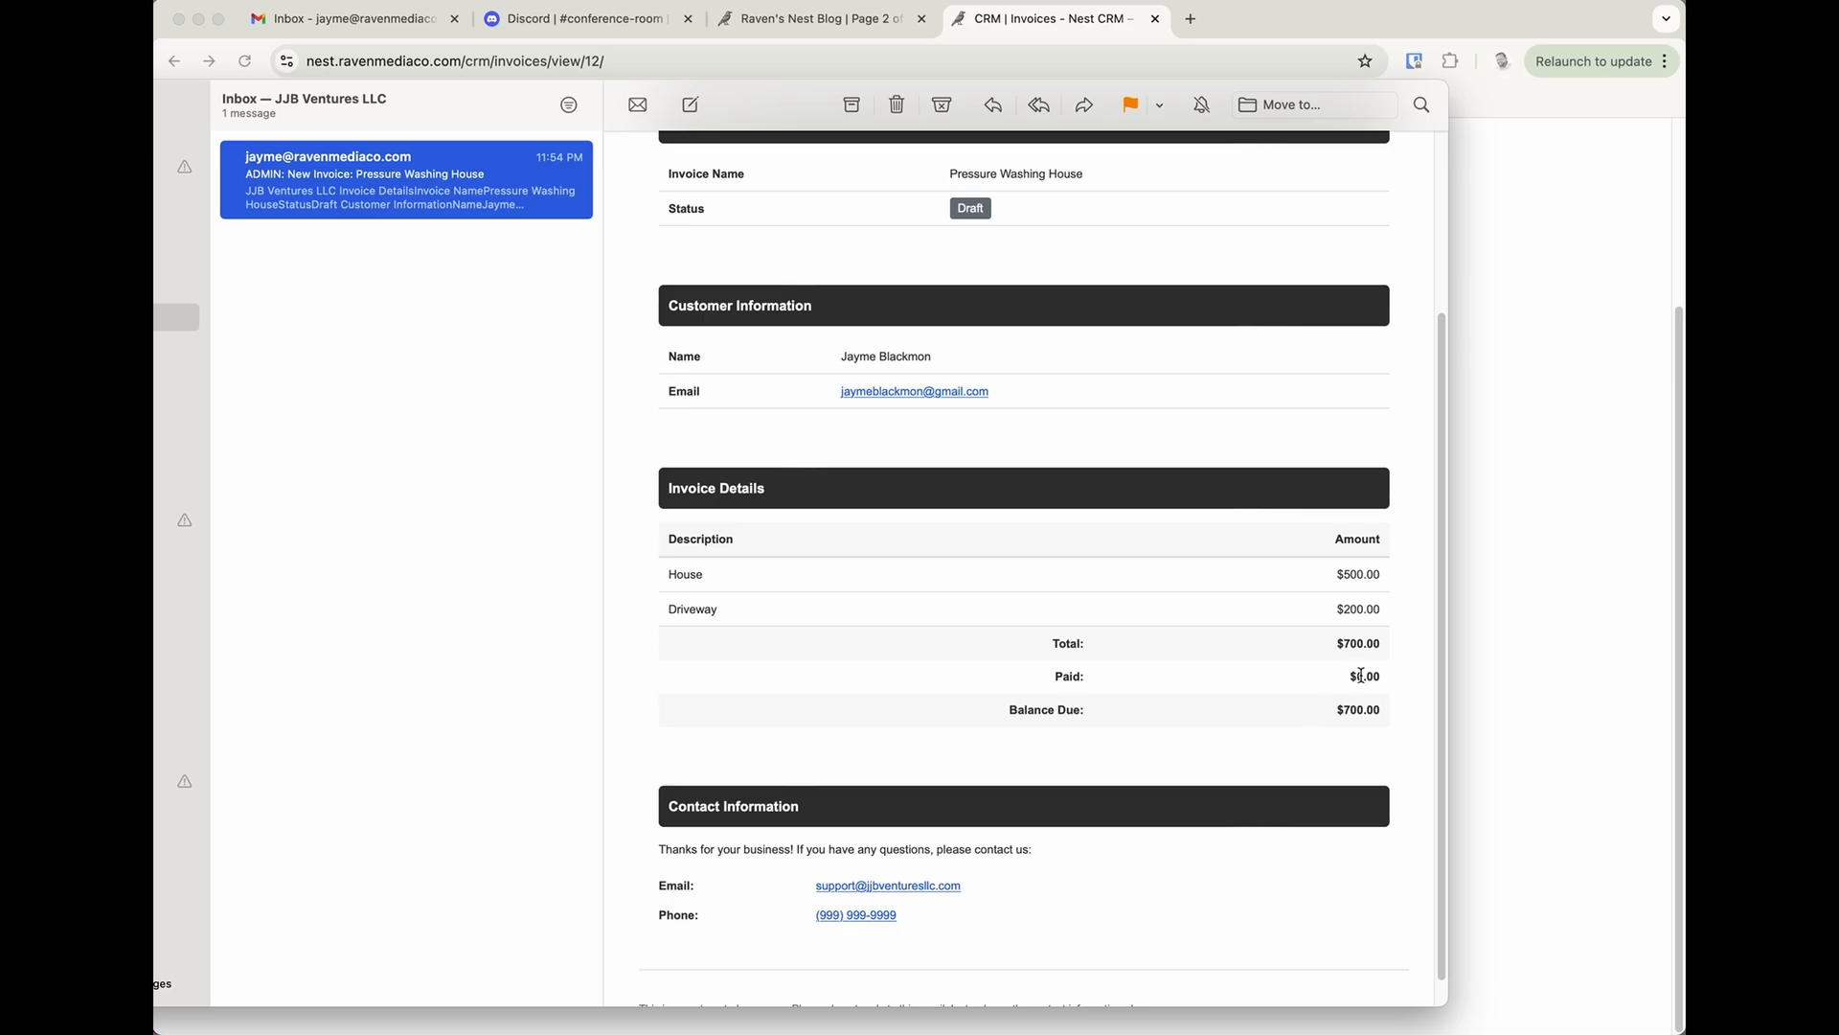
{"action": "scroll", "coordinate": [817, 702], "scroll_direction": "down", "scroll_amount": 1}
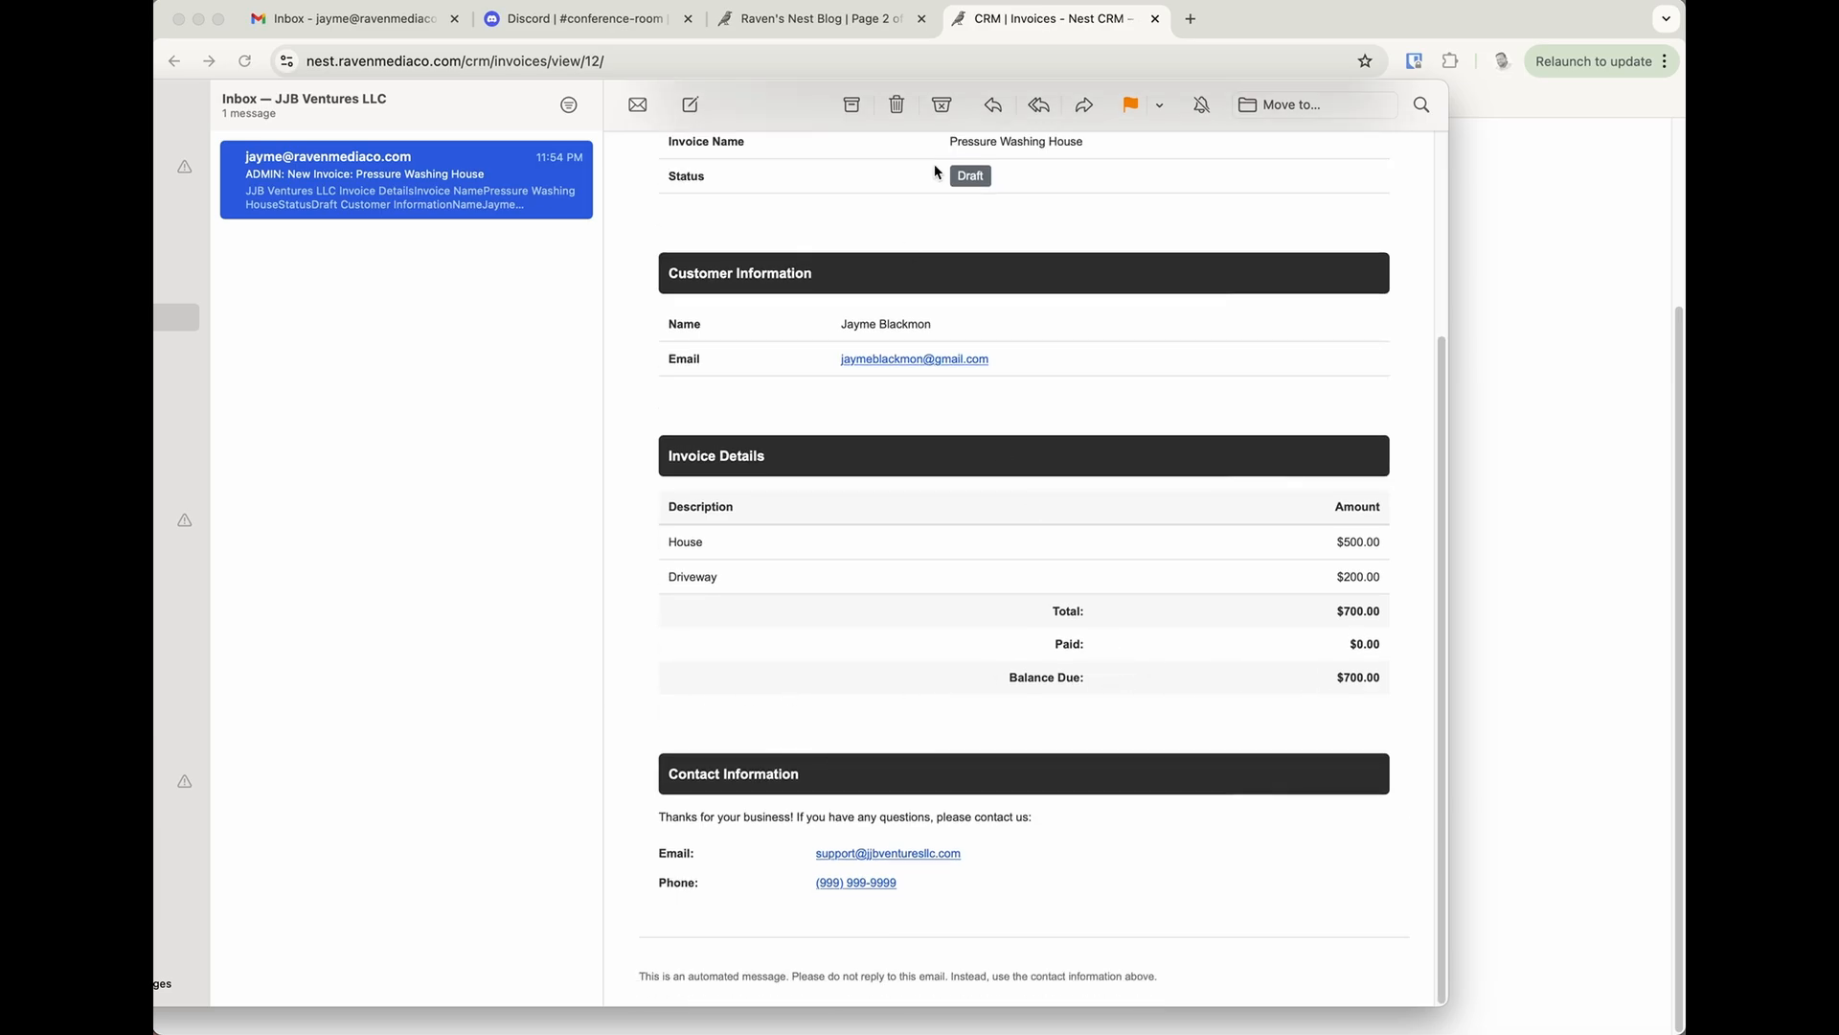
Delete the new invoice email and return to the Pressure Washing House invoice in the CRM.
{"action": "left_click", "coordinate": [897, 104]}
{"action": "left_click", "coordinate": [1533, 356]}
{"action": "scroll", "coordinate": [995, 544], "scroll_direction": "up", "scroll_amount": 5}
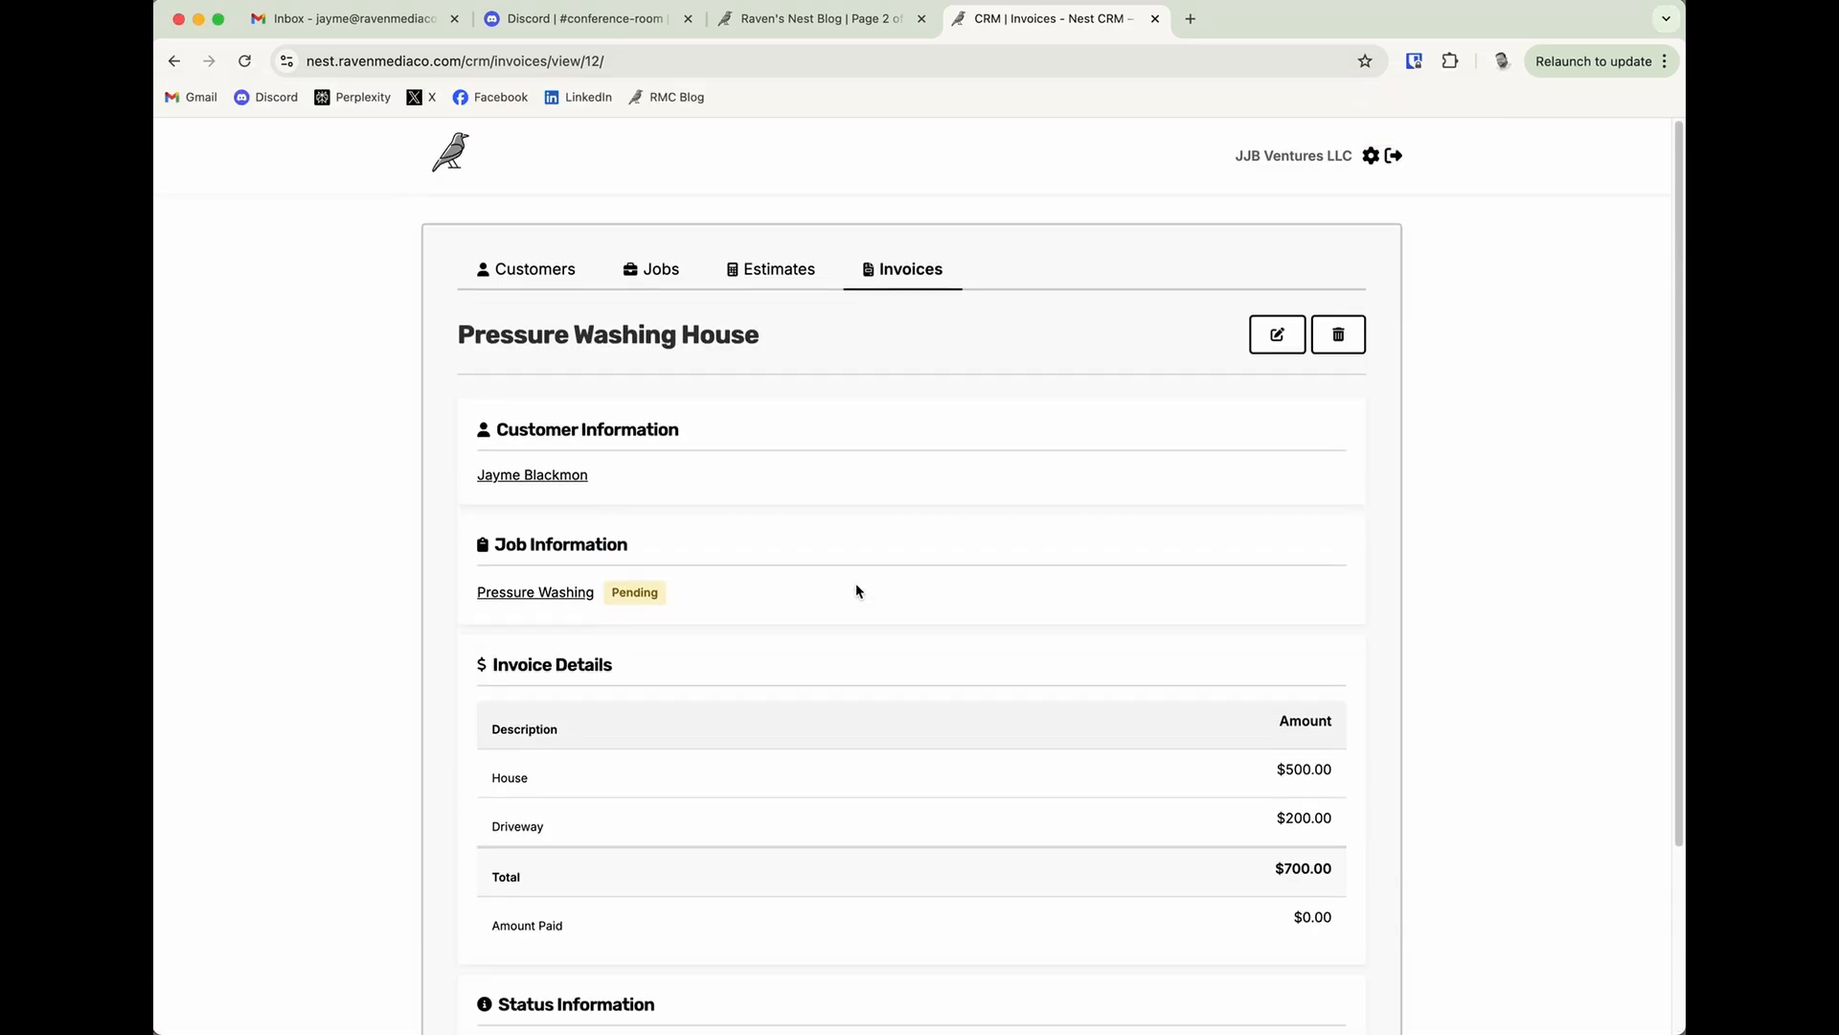
Edit the Pressure Washing House invoice to set its paid amount to 700.00, and save the change.
{"action": "left_click", "coordinate": [1271, 341]}
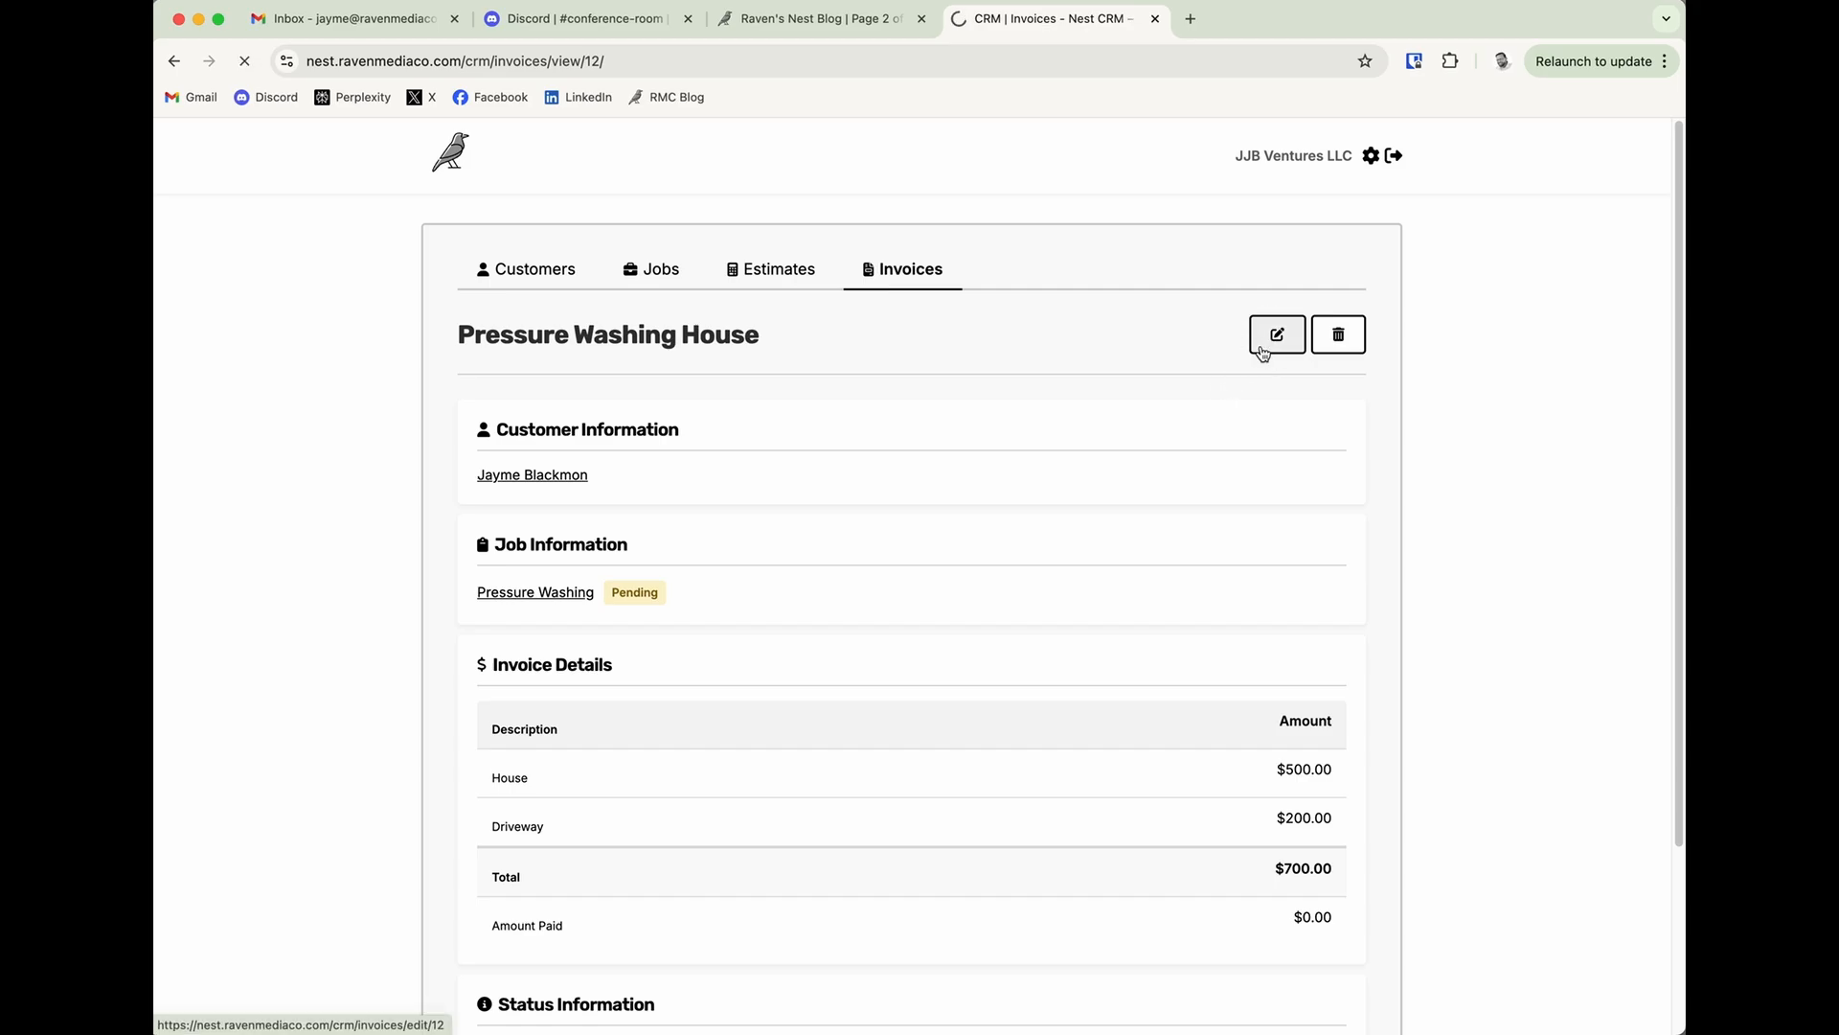
{"action": "scroll", "coordinate": [799, 680], "scroll_direction": "down", "scroll_amount": 6}
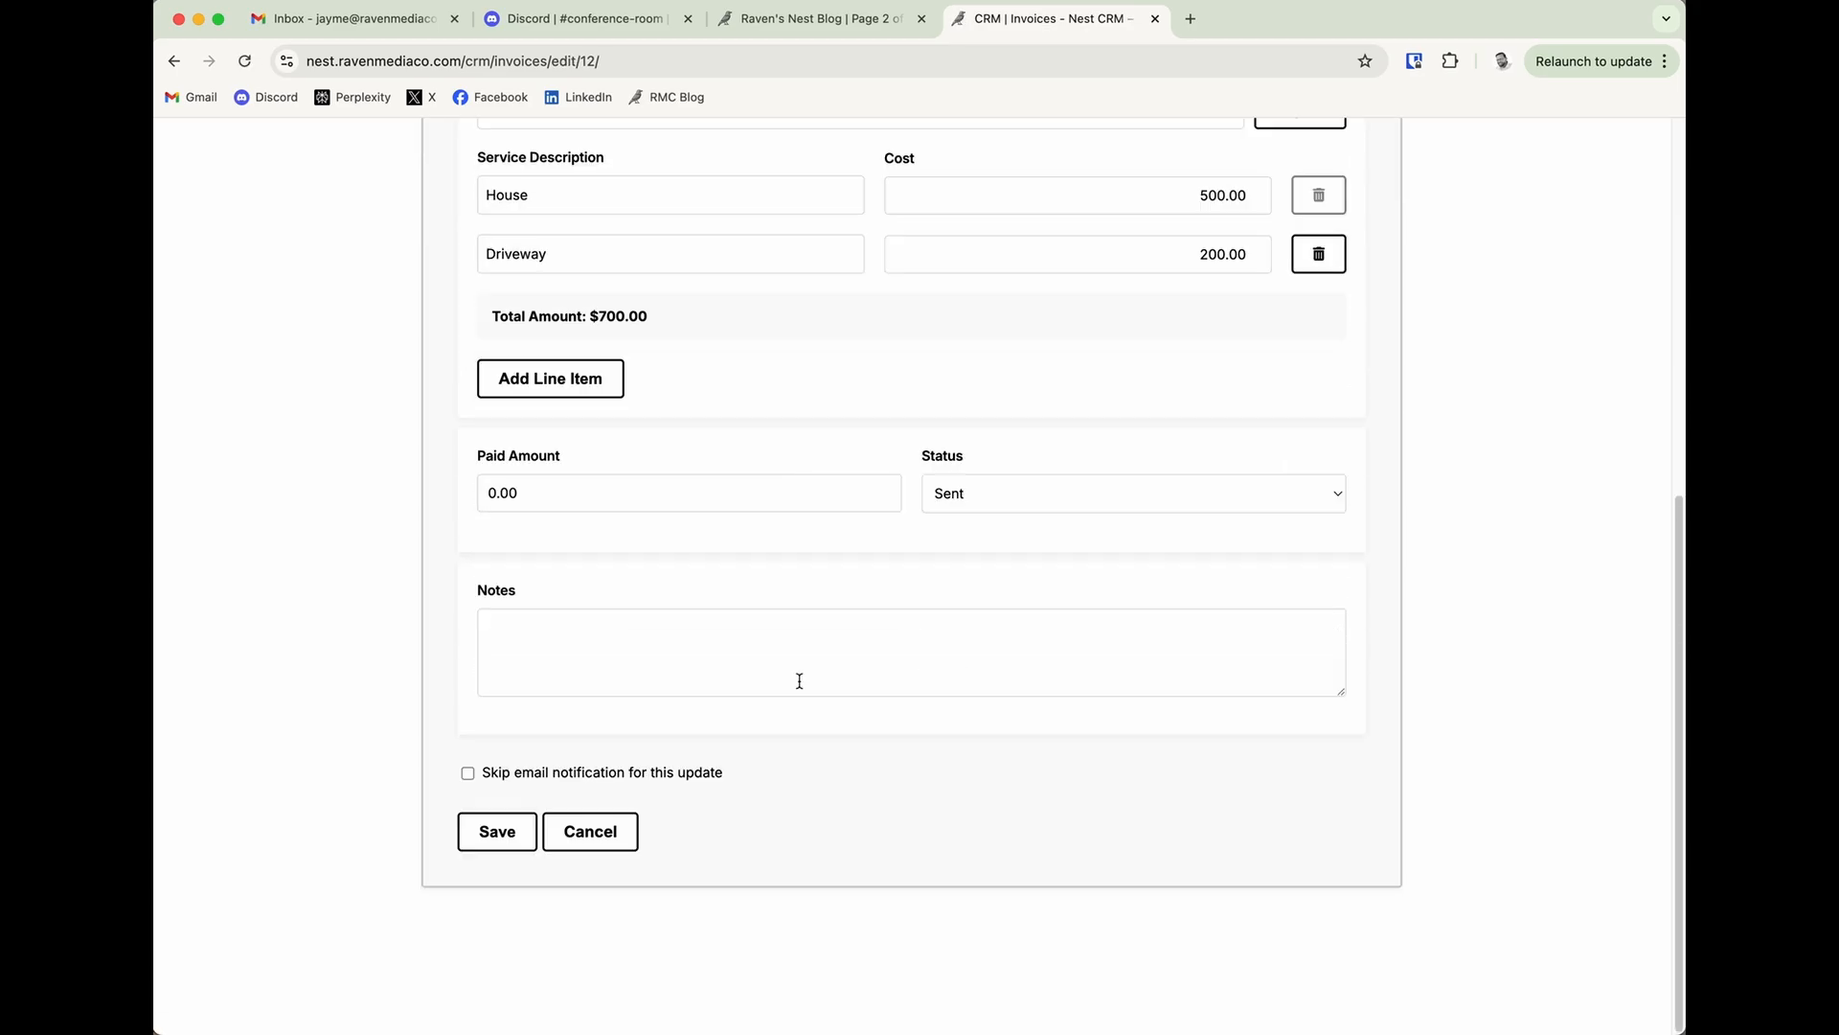
{"action": "left_click", "coordinate": [772, 507]}
{"action": "double_click", "coordinate": [770, 506]}
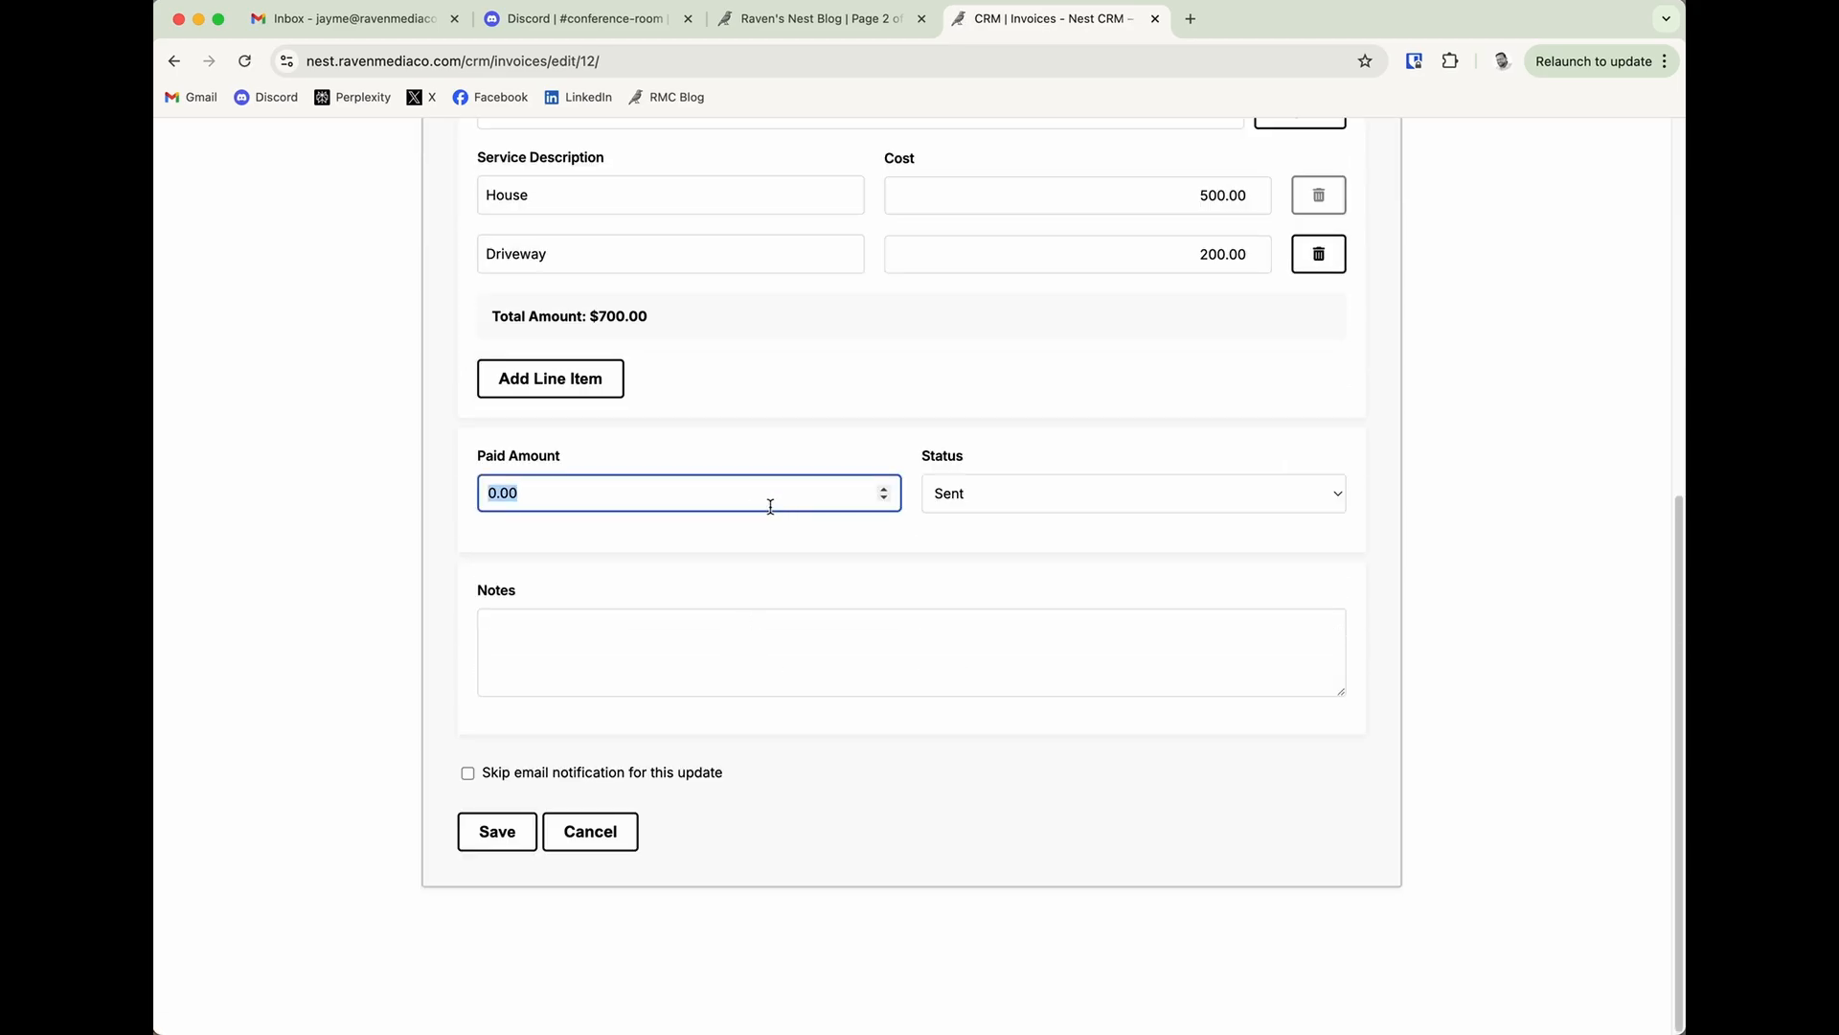
{"action": "type", "text": "700.00"}
{"action": "left_click", "coordinate": [789, 563]}
{"action": "left_click", "coordinate": [508, 830]}
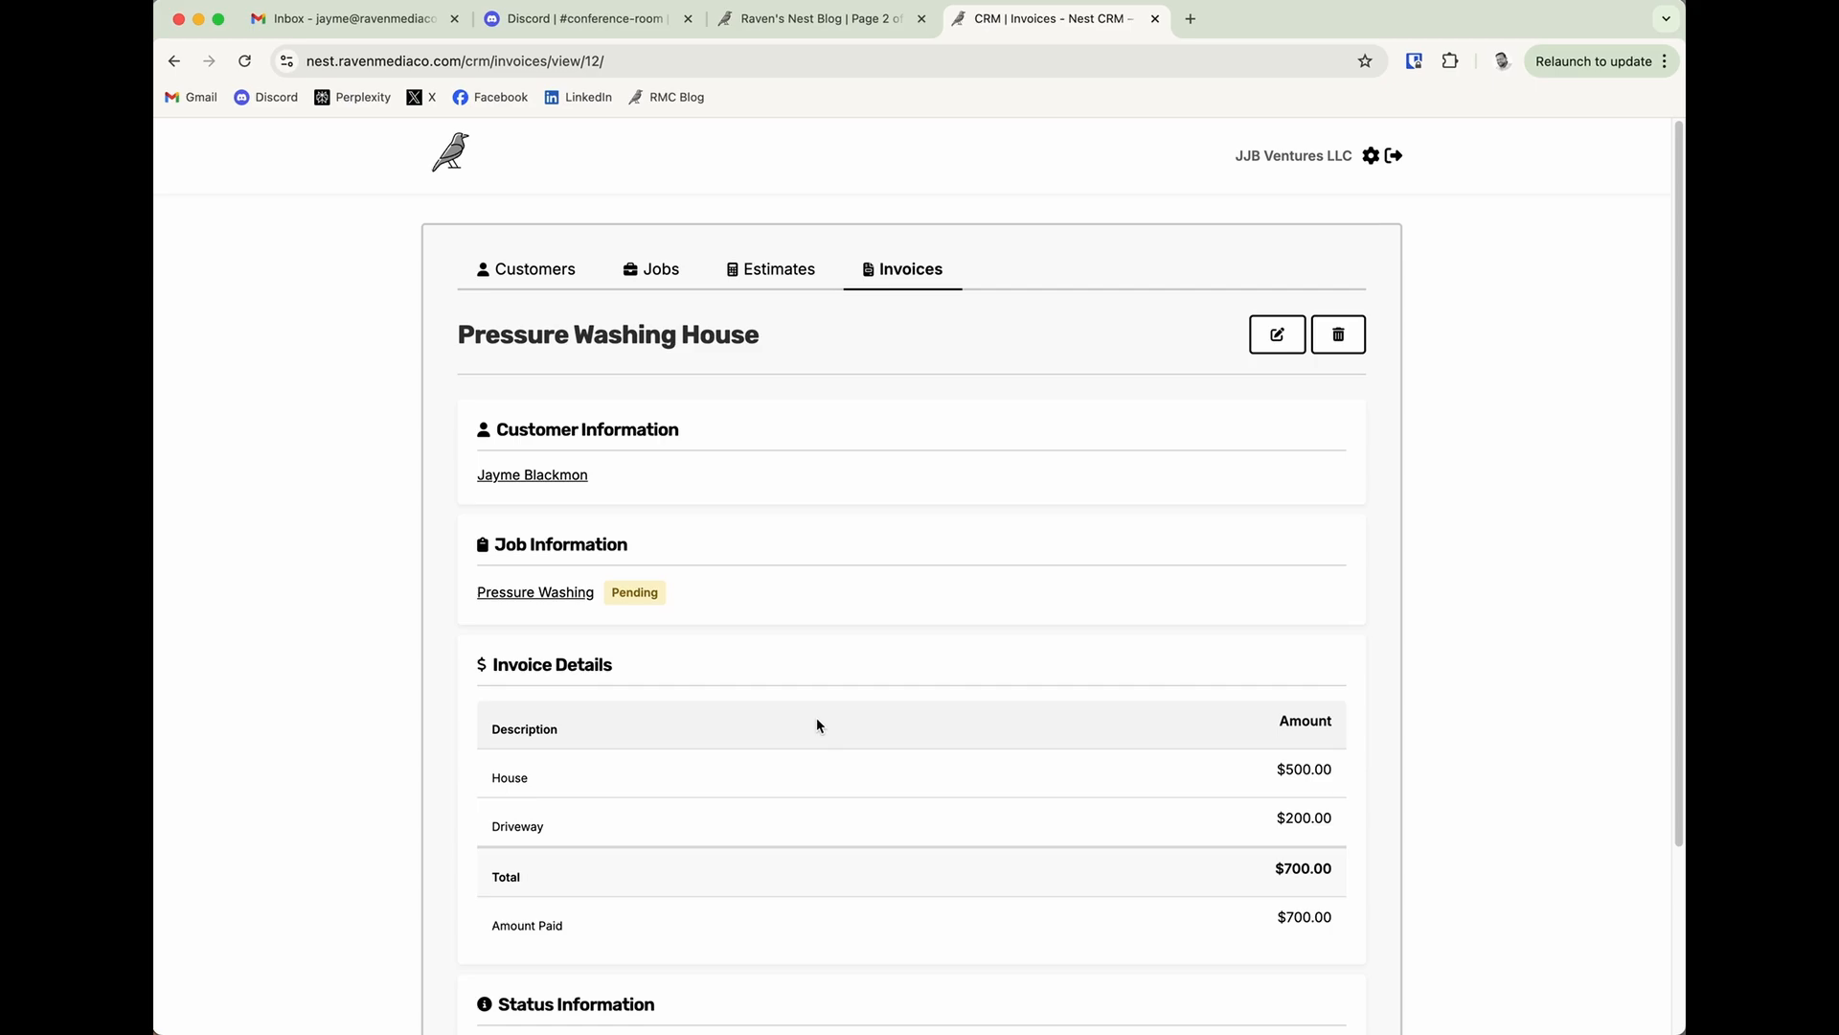
Fetch and open the updated invoice email in the mail app, and review its status, paid amount and balance due.
{"action": "key", "text": "super+Tab"}
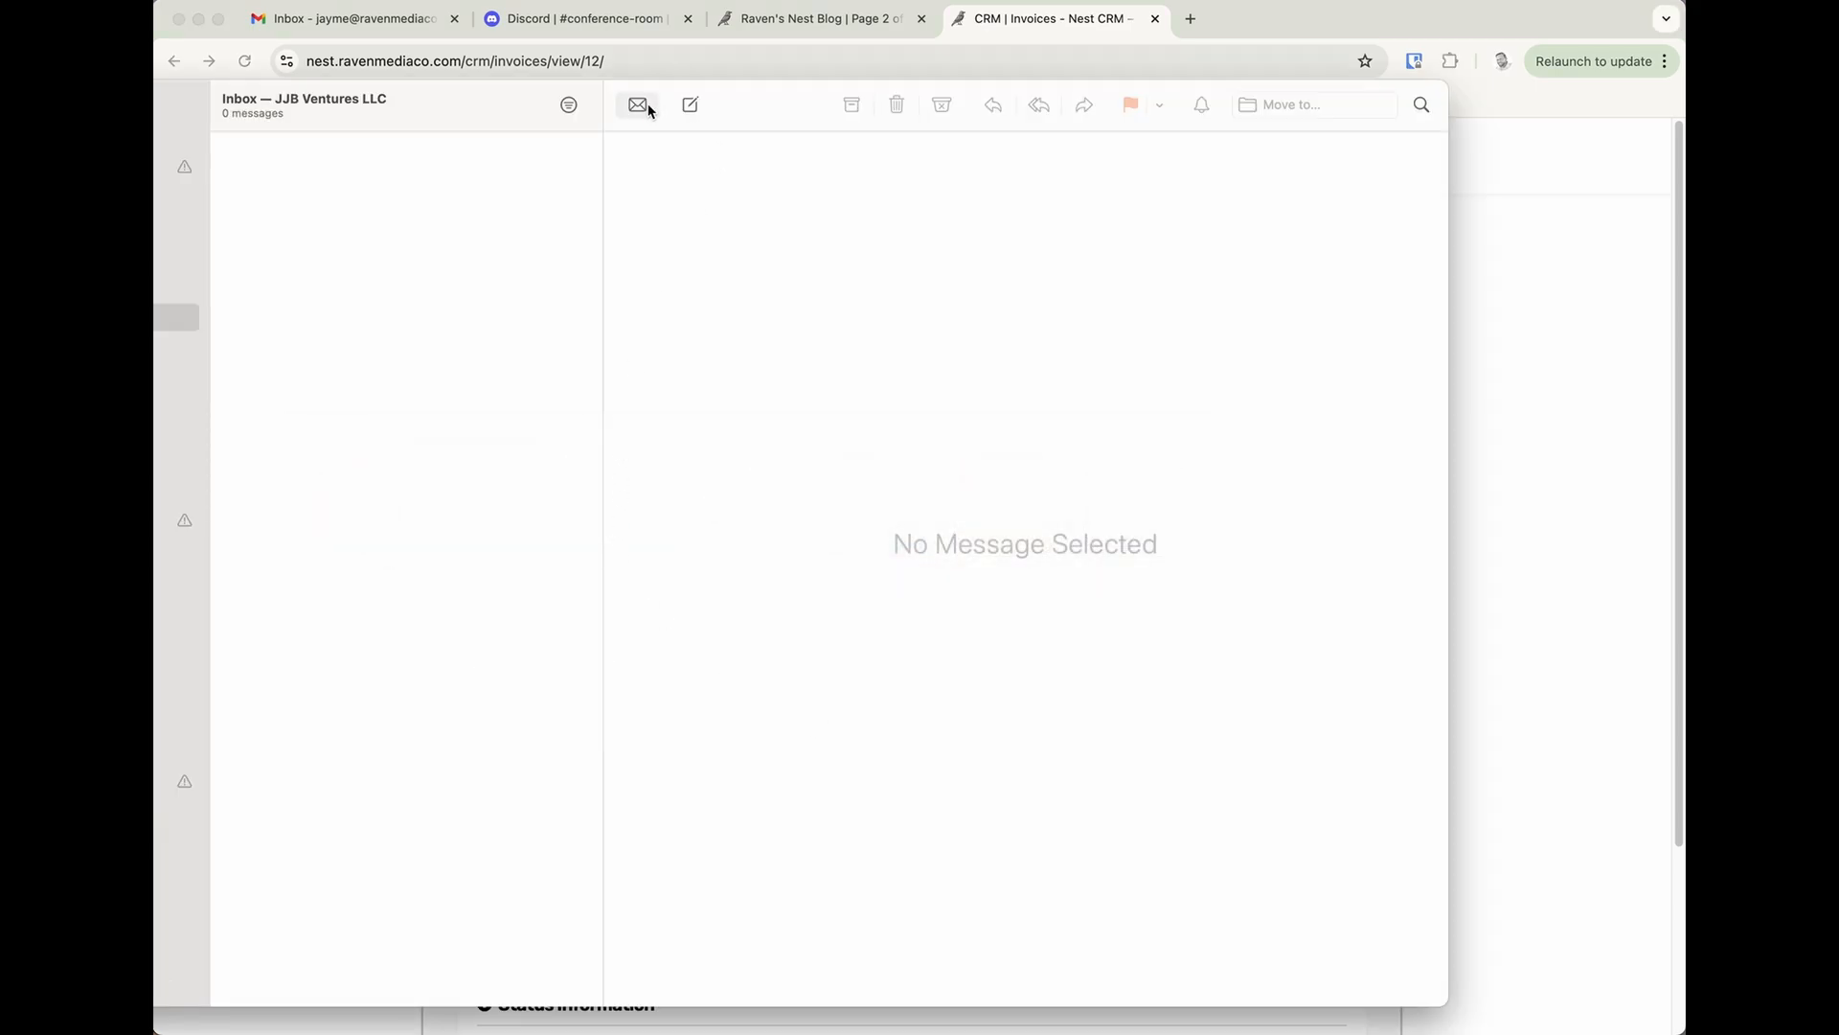
{"action": "left_click", "coordinate": [640, 104]}
{"action": "left_click", "coordinate": [403, 220]}
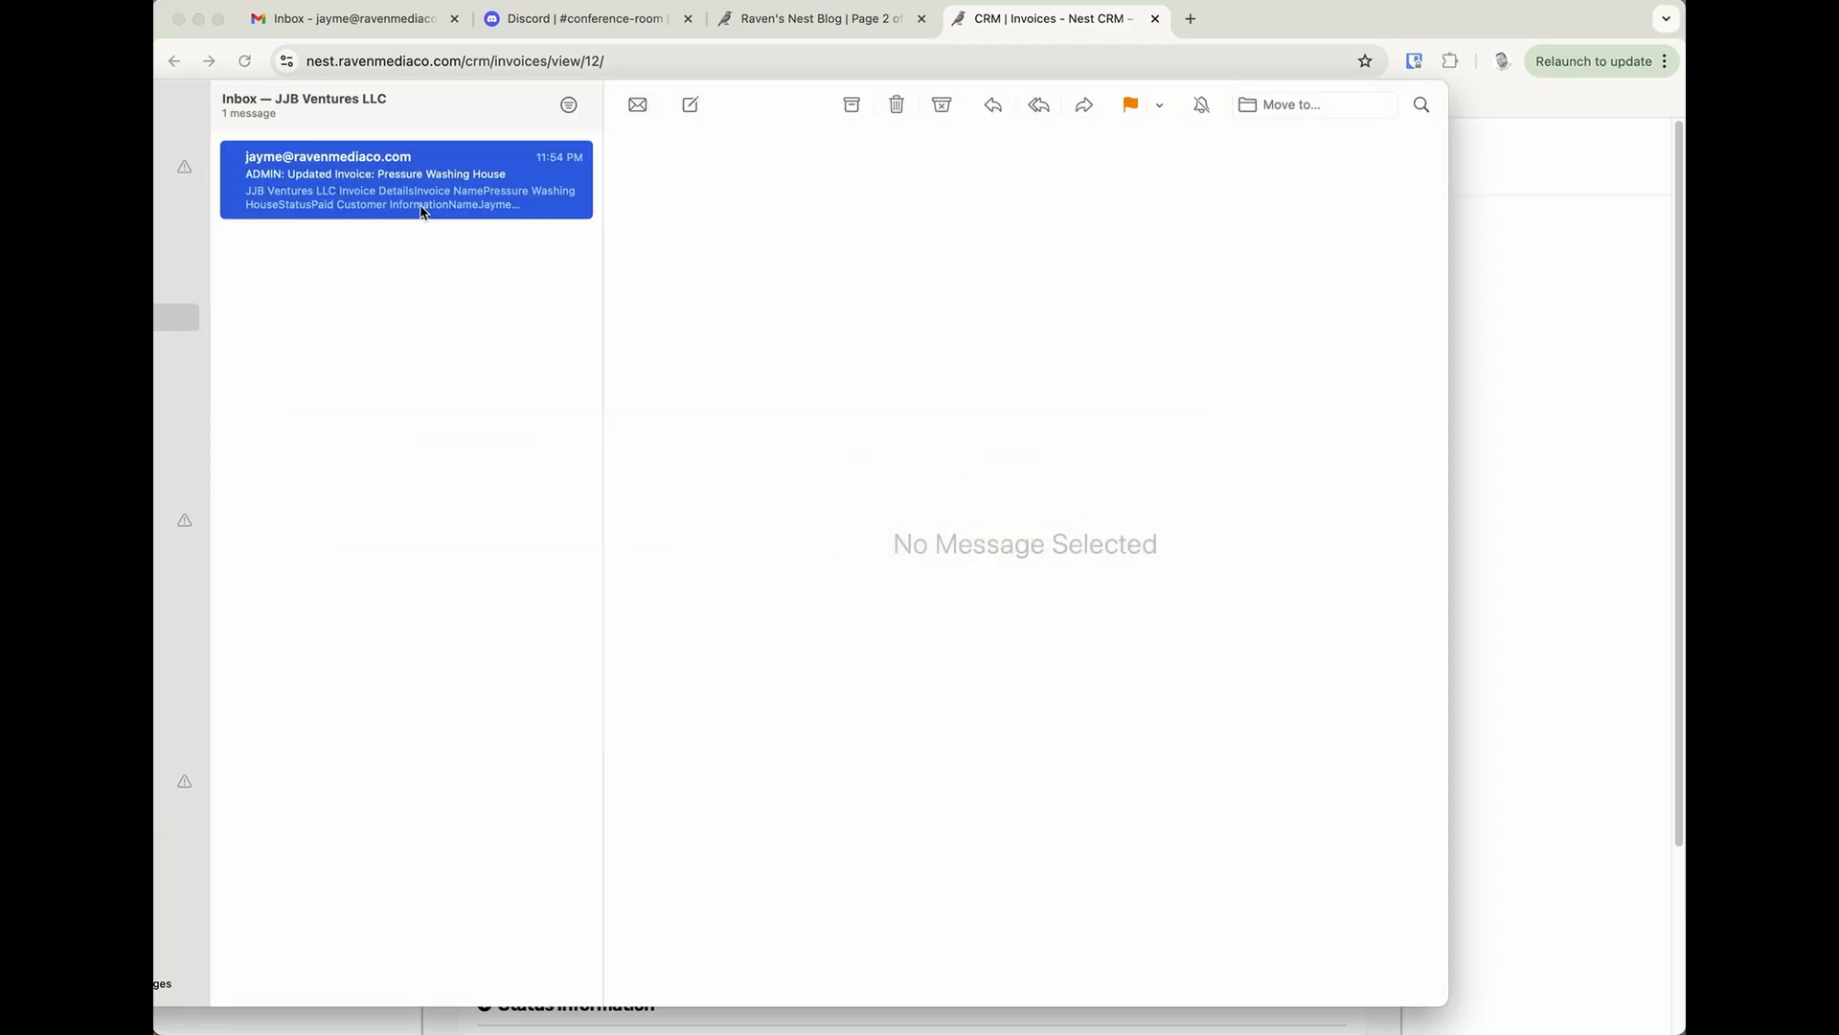
{"action": "scroll", "coordinate": [963, 589], "scroll_direction": "down", "scroll_amount": 3}
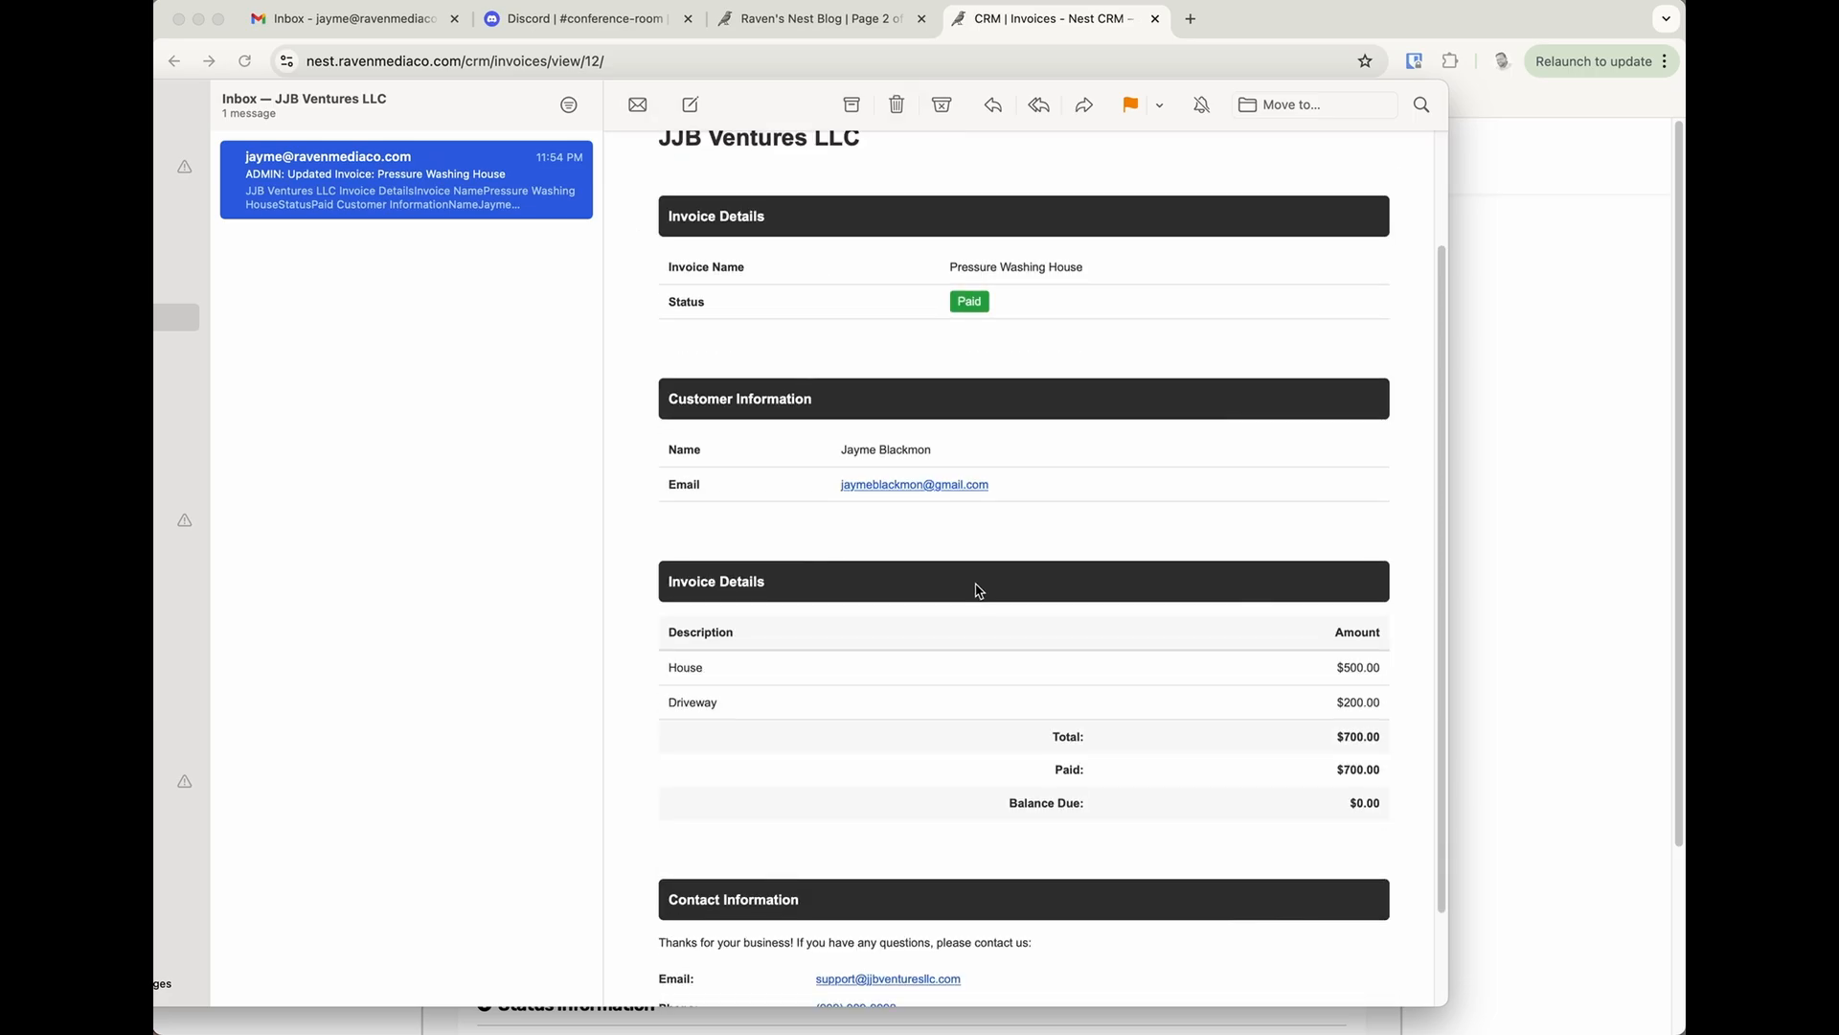
{"action": "left_click", "coordinate": [961, 308]}
{"action": "scroll", "coordinate": [1157, 648], "scroll_direction": "down", "scroll_amount": 2}
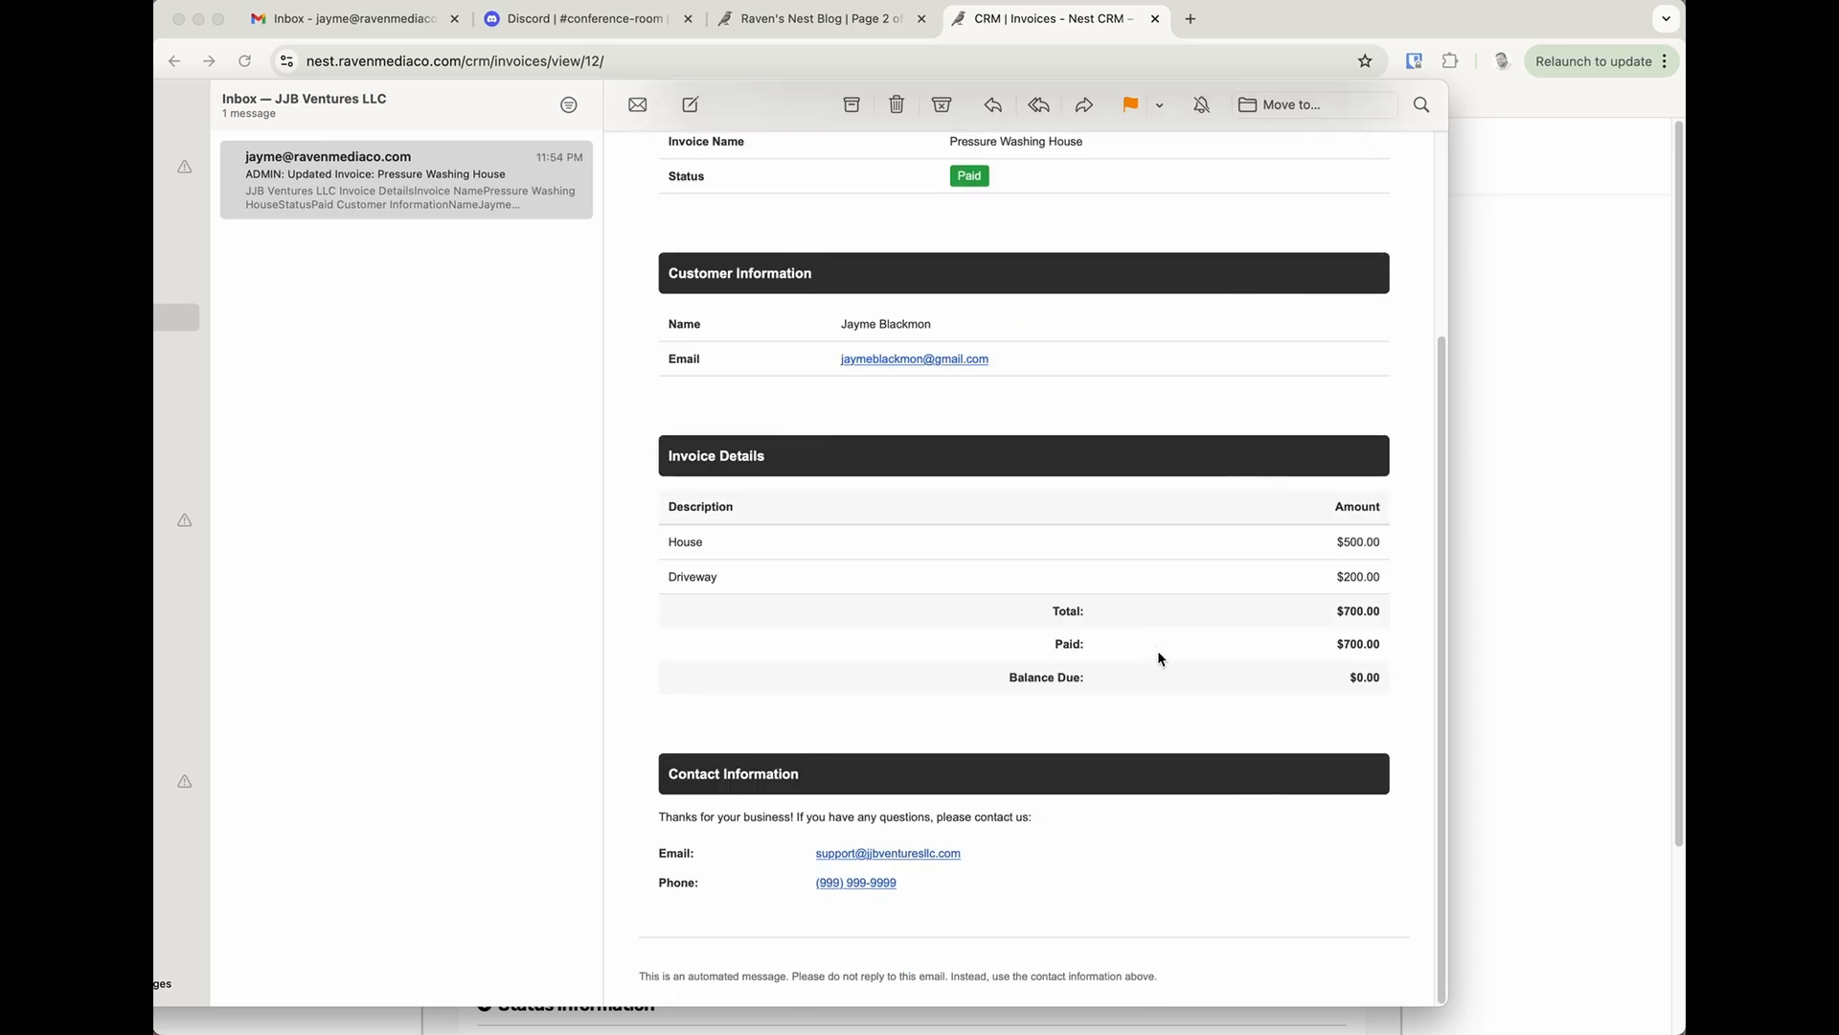
{"action": "scroll", "coordinate": [1157, 649], "scroll_direction": "up", "scroll_amount": 5}
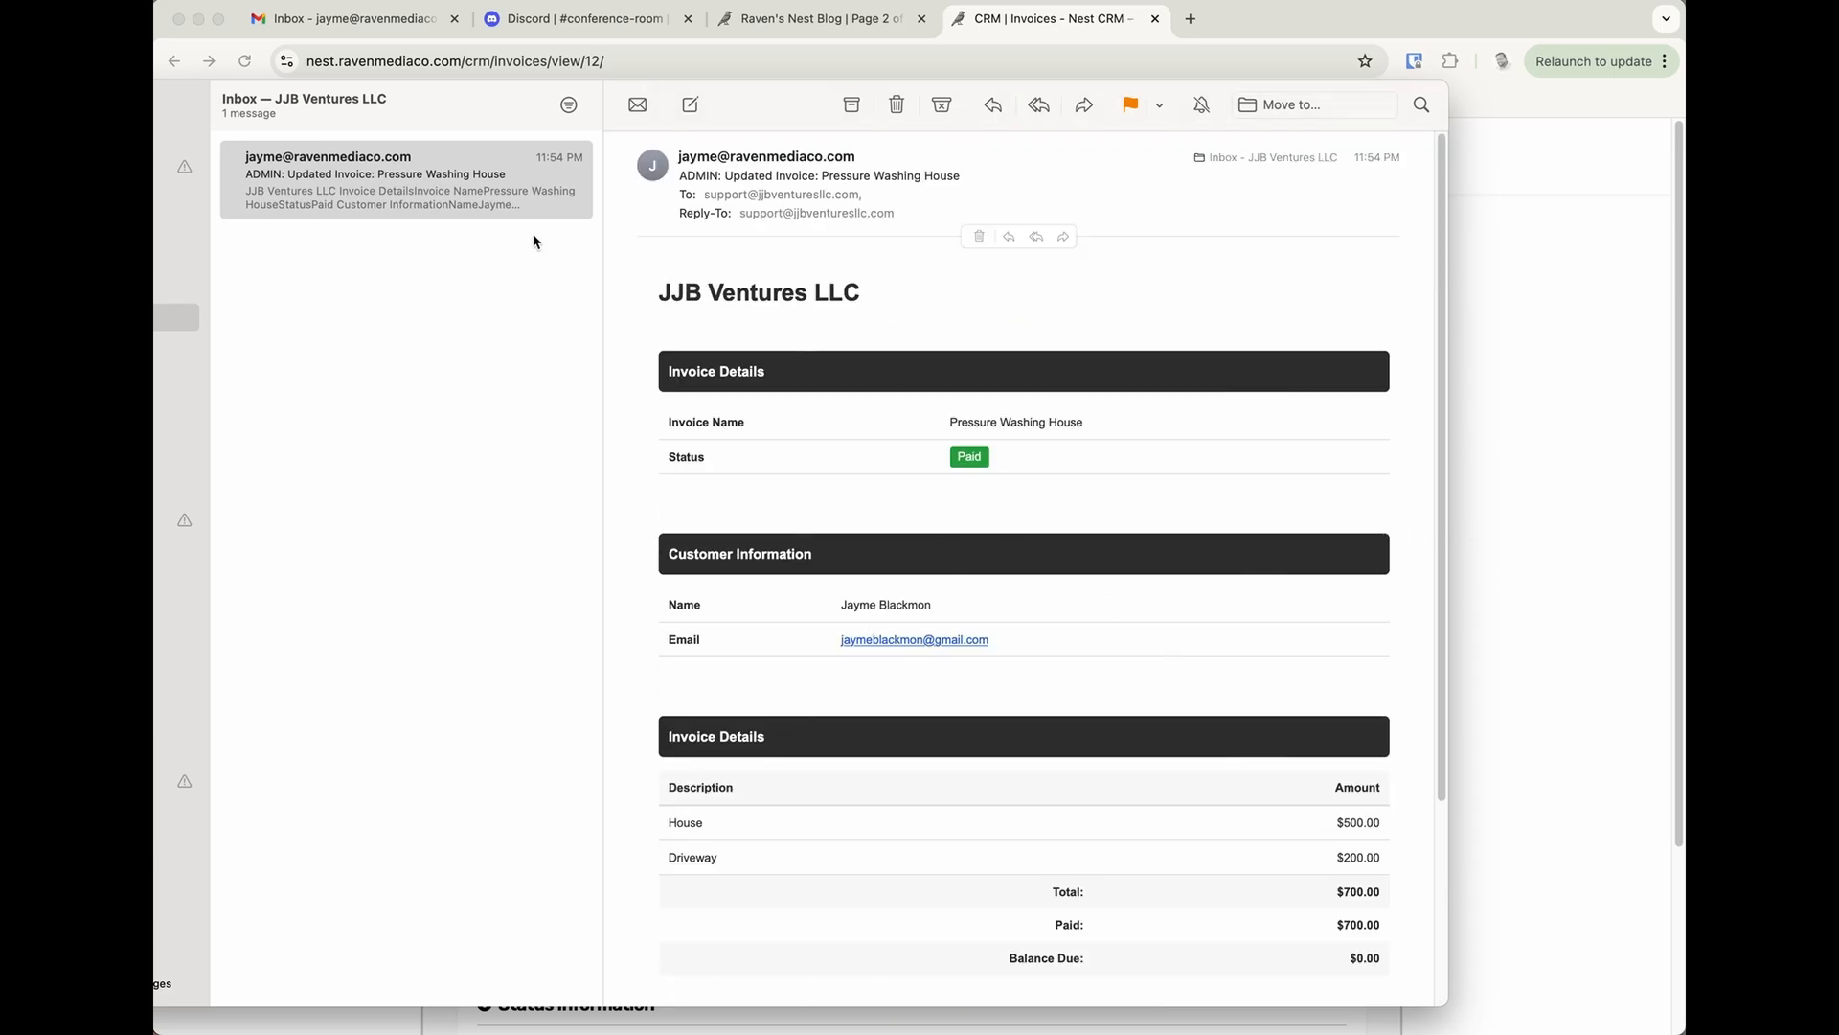
Delete the updated invoice email and return to the CRM.
{"action": "key", "text": "Delete"}
{"action": "left_click", "coordinate": [1482, 464]}
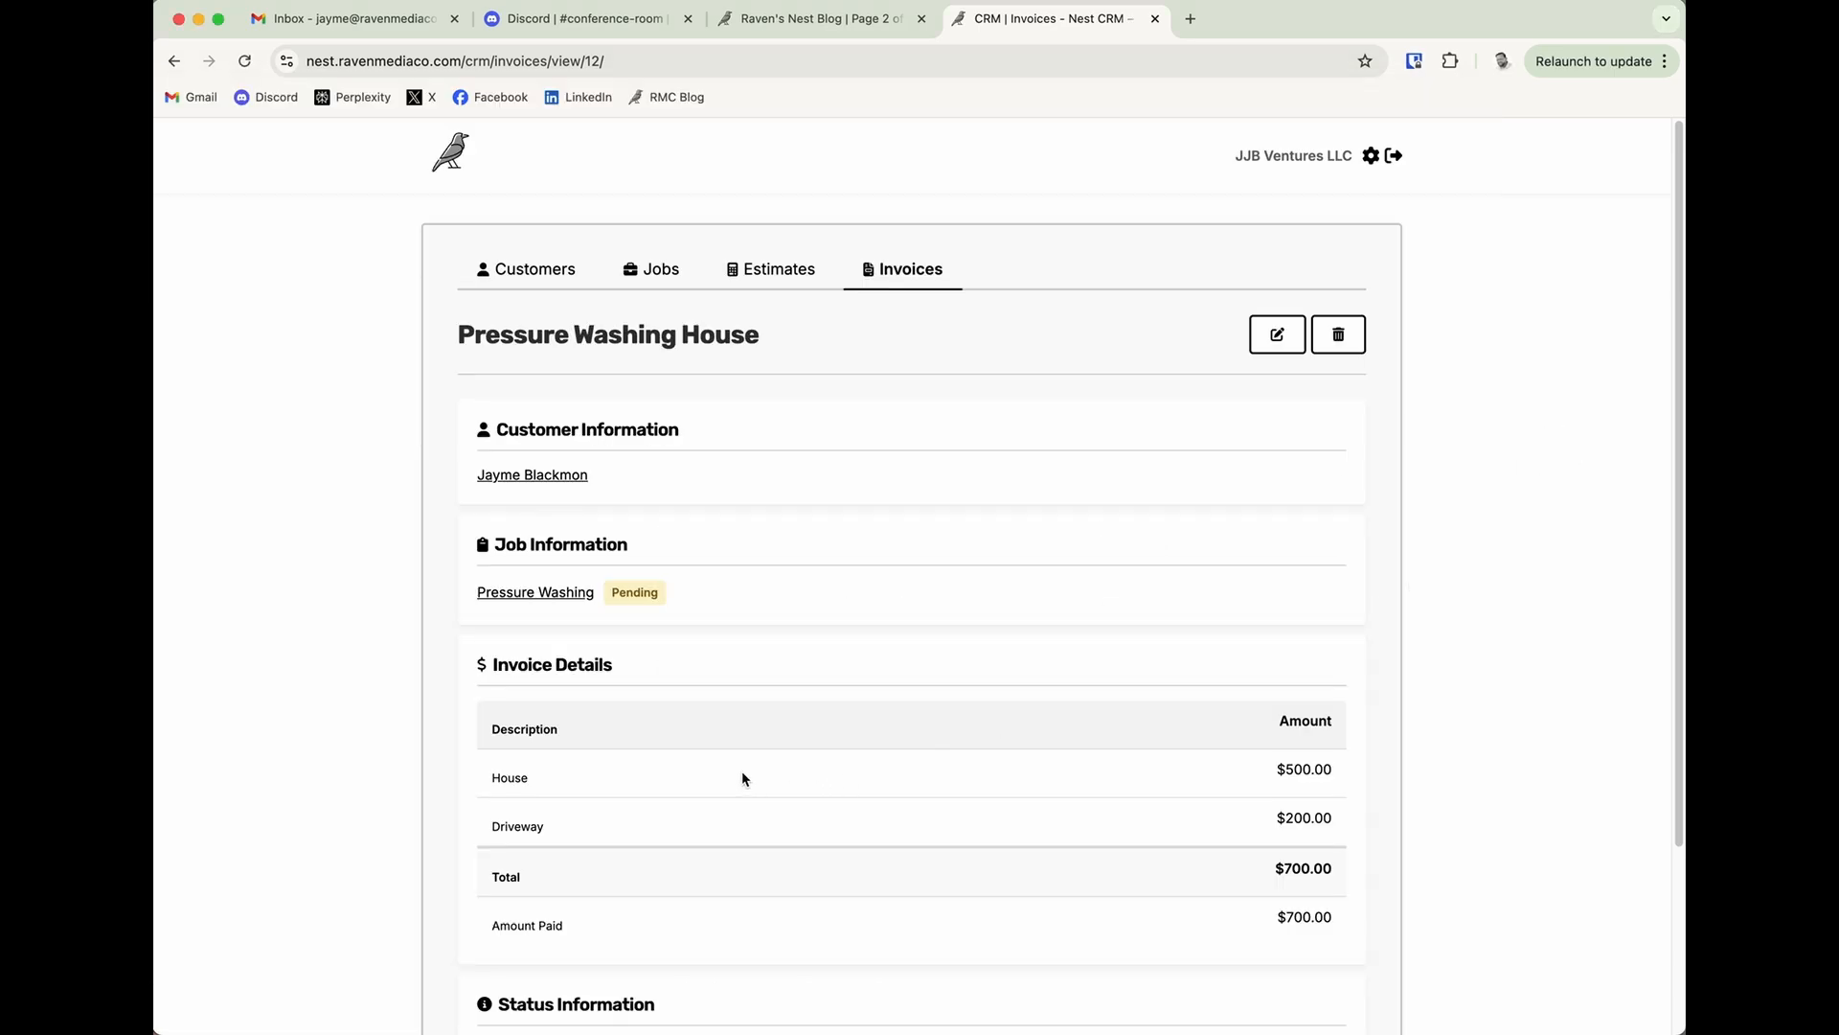
Open the Pressure Washing job from the CRM's jobs list and find its scheduled appointment.
{"action": "left_click", "coordinate": [665, 286]}
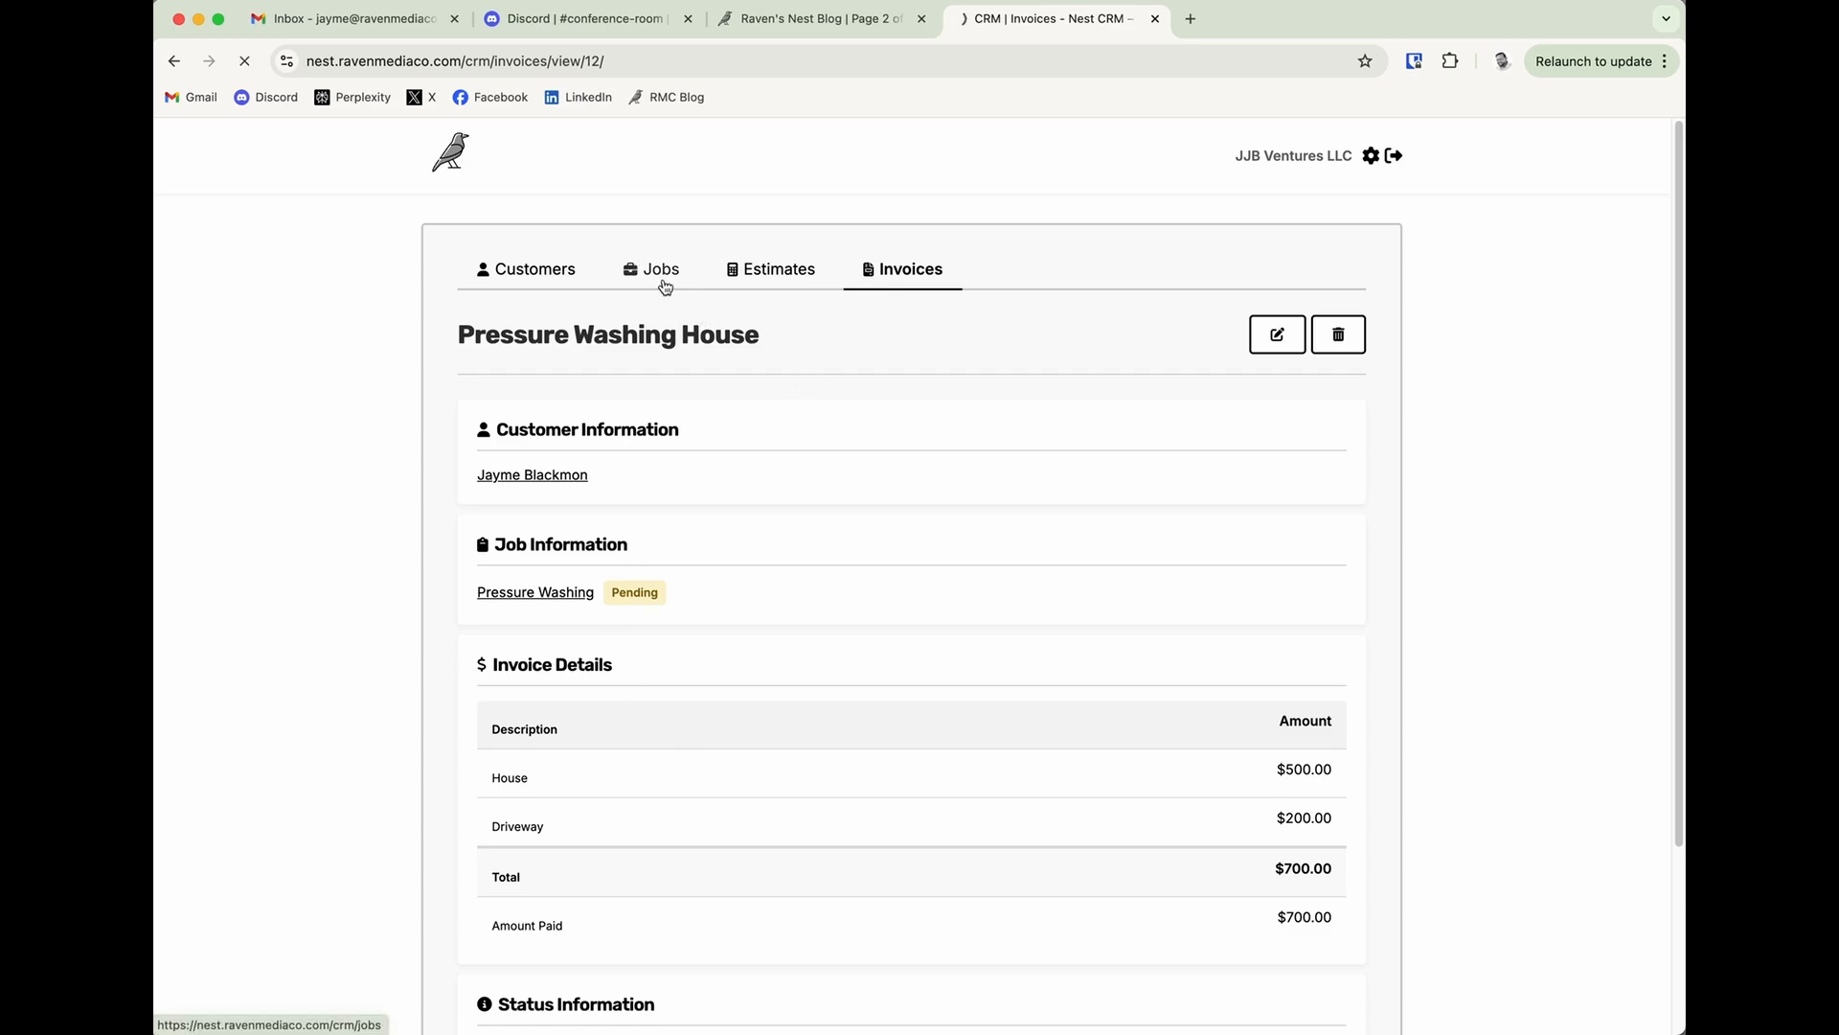
{"action": "left_click", "coordinate": [764, 280]}
{"action": "left_click", "coordinate": [668, 275]}
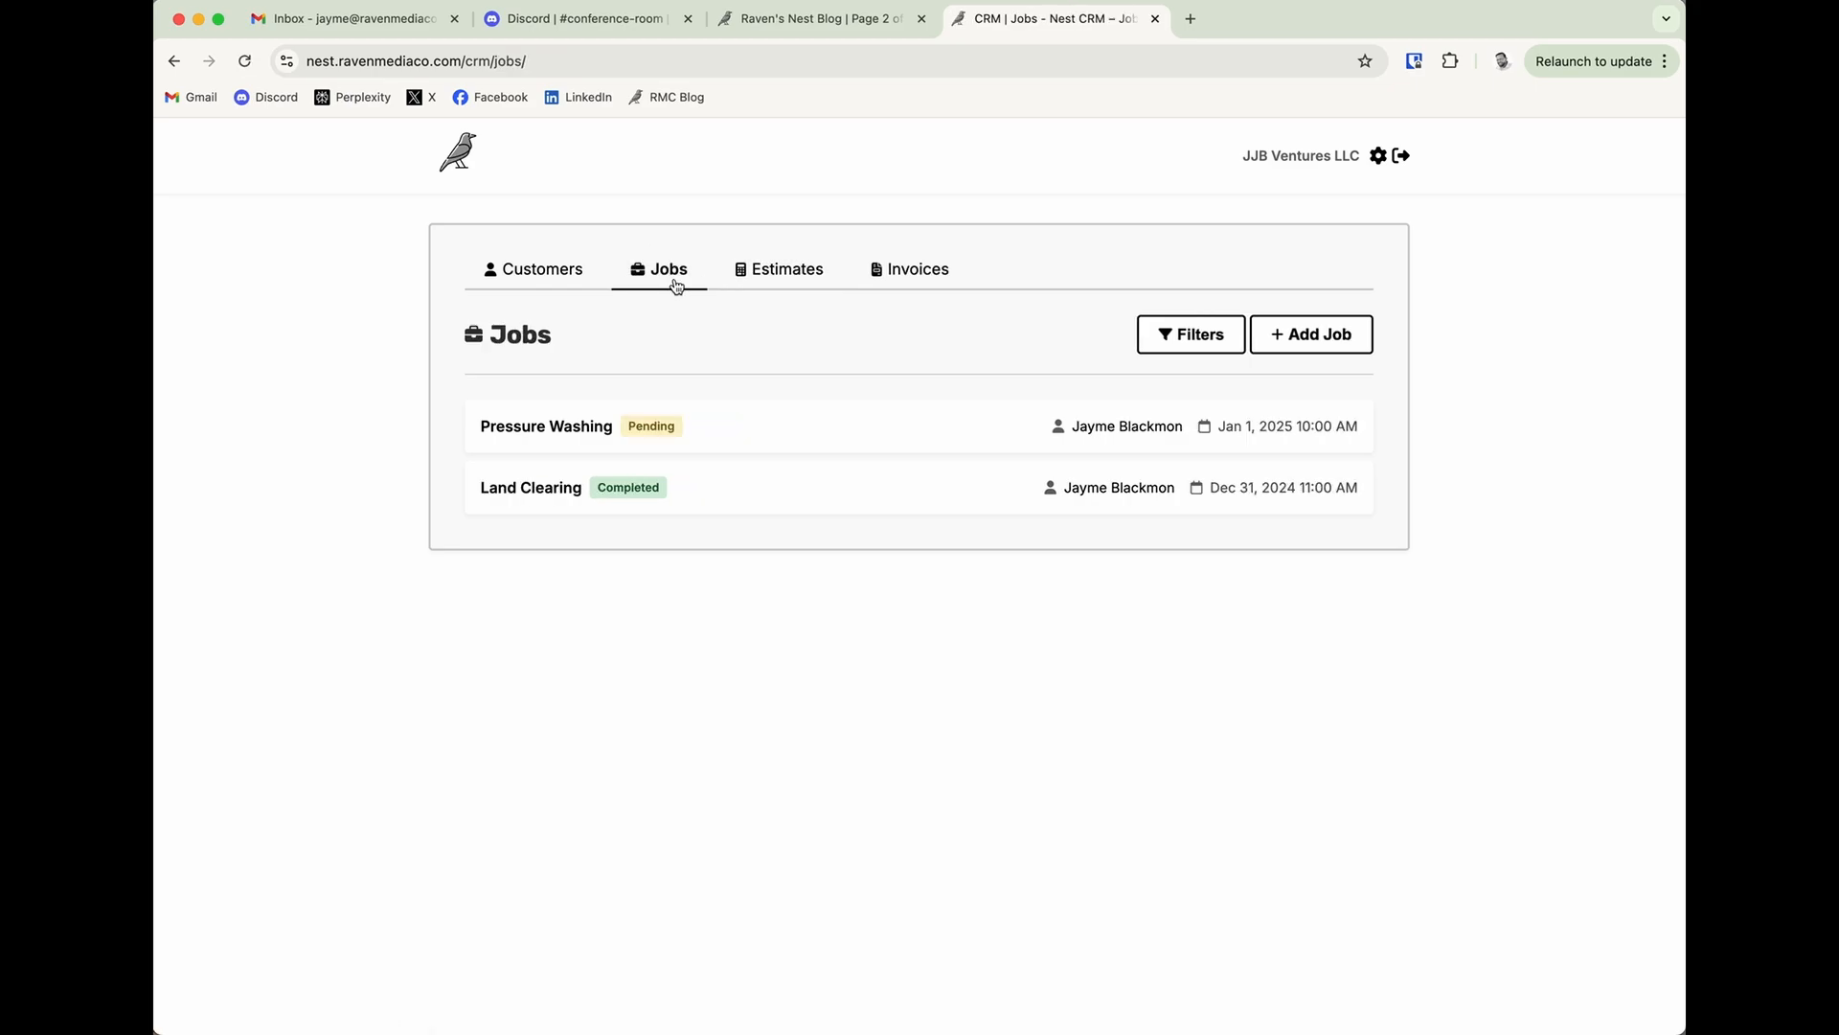
{"action": "left_click", "coordinate": [559, 433]}
{"action": "scroll", "coordinate": [873, 693], "scroll_direction": "down", "scroll_amount": 3}
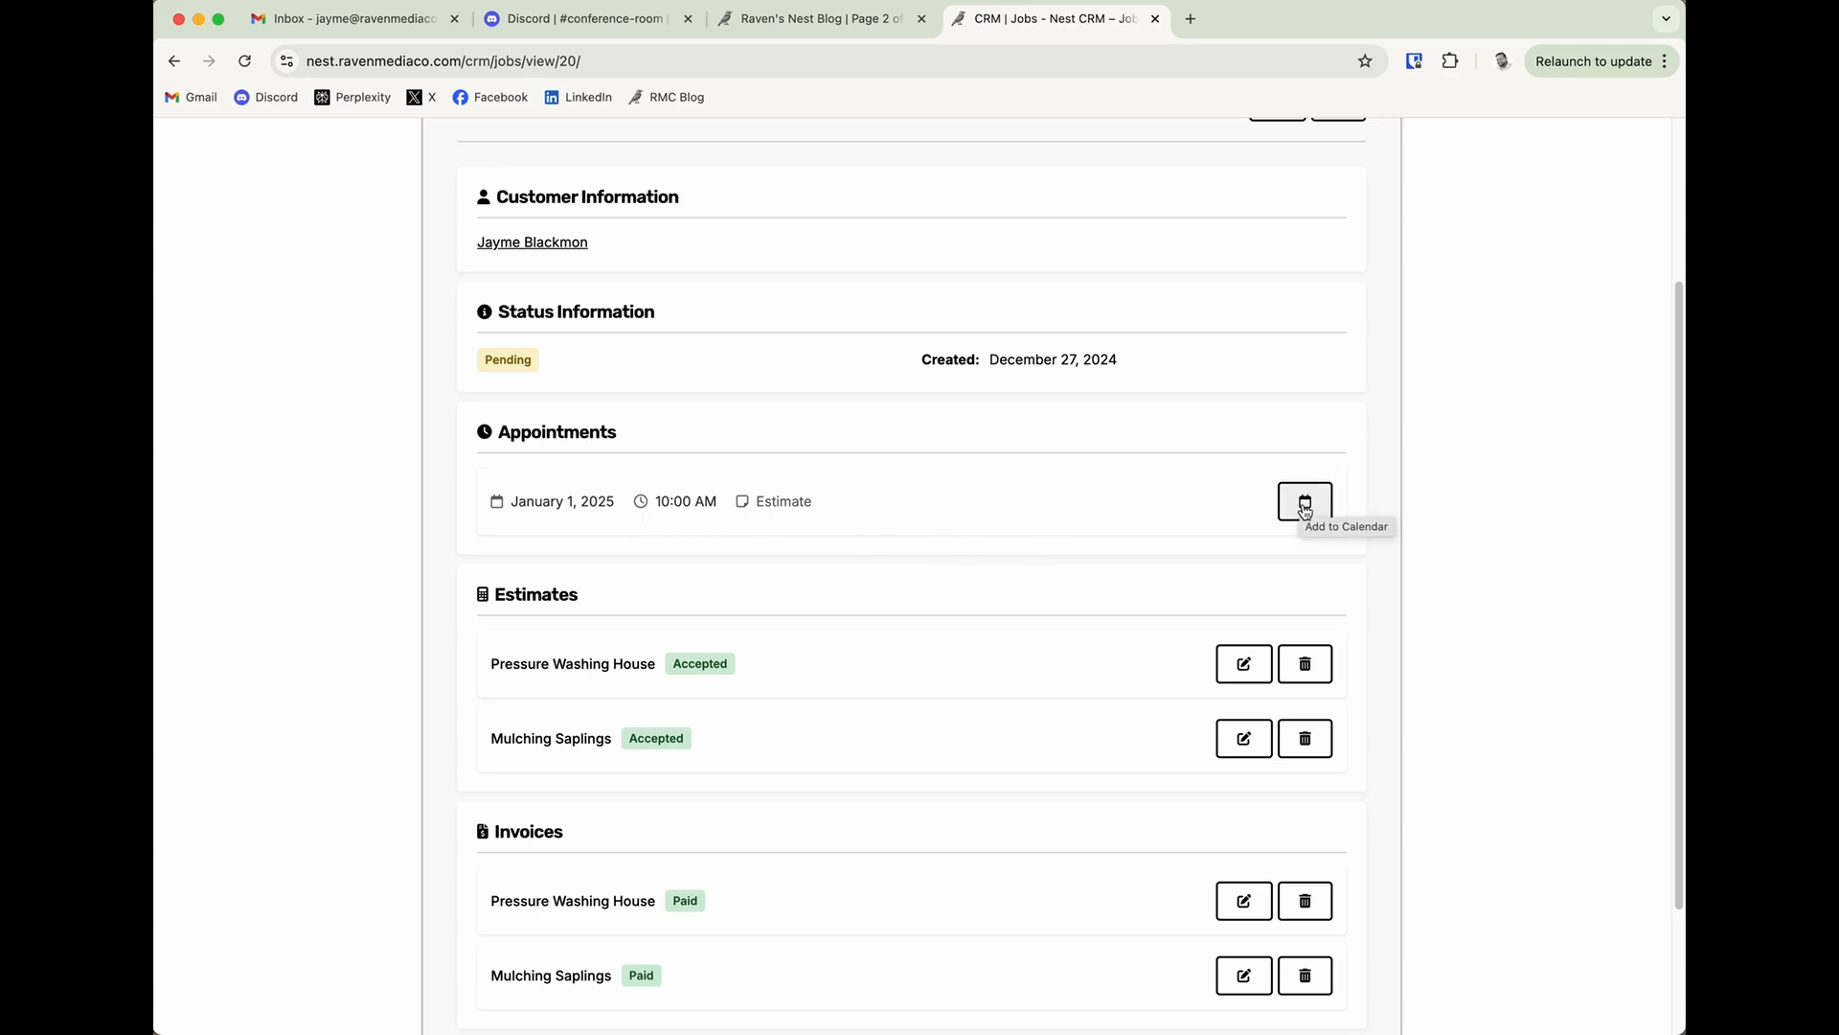
Open the Pressure Washing job's appointment as a Google Calendar event, examine its prefilled details, and leave without saving it.
{"action": "left_click", "coordinate": [1304, 508]}
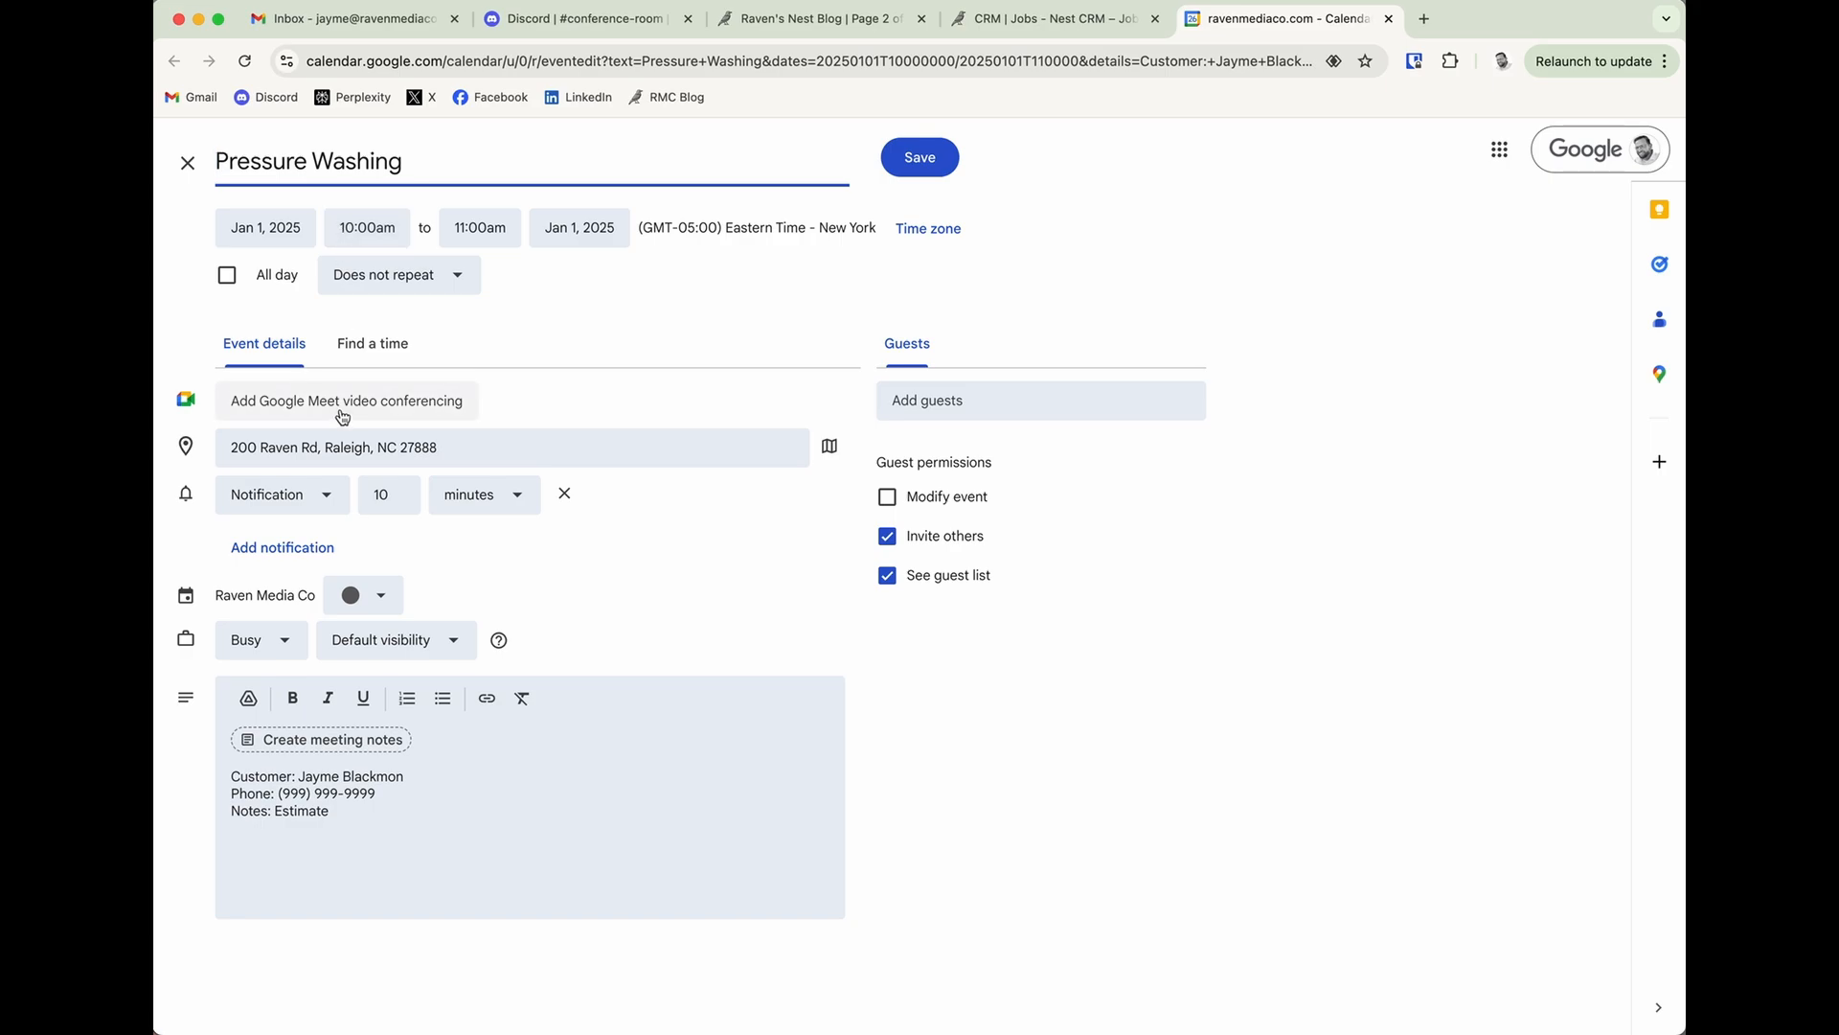
{"action": "left_click_drag", "start_coordinate": [366, 811], "coordinate": [221, 778]}
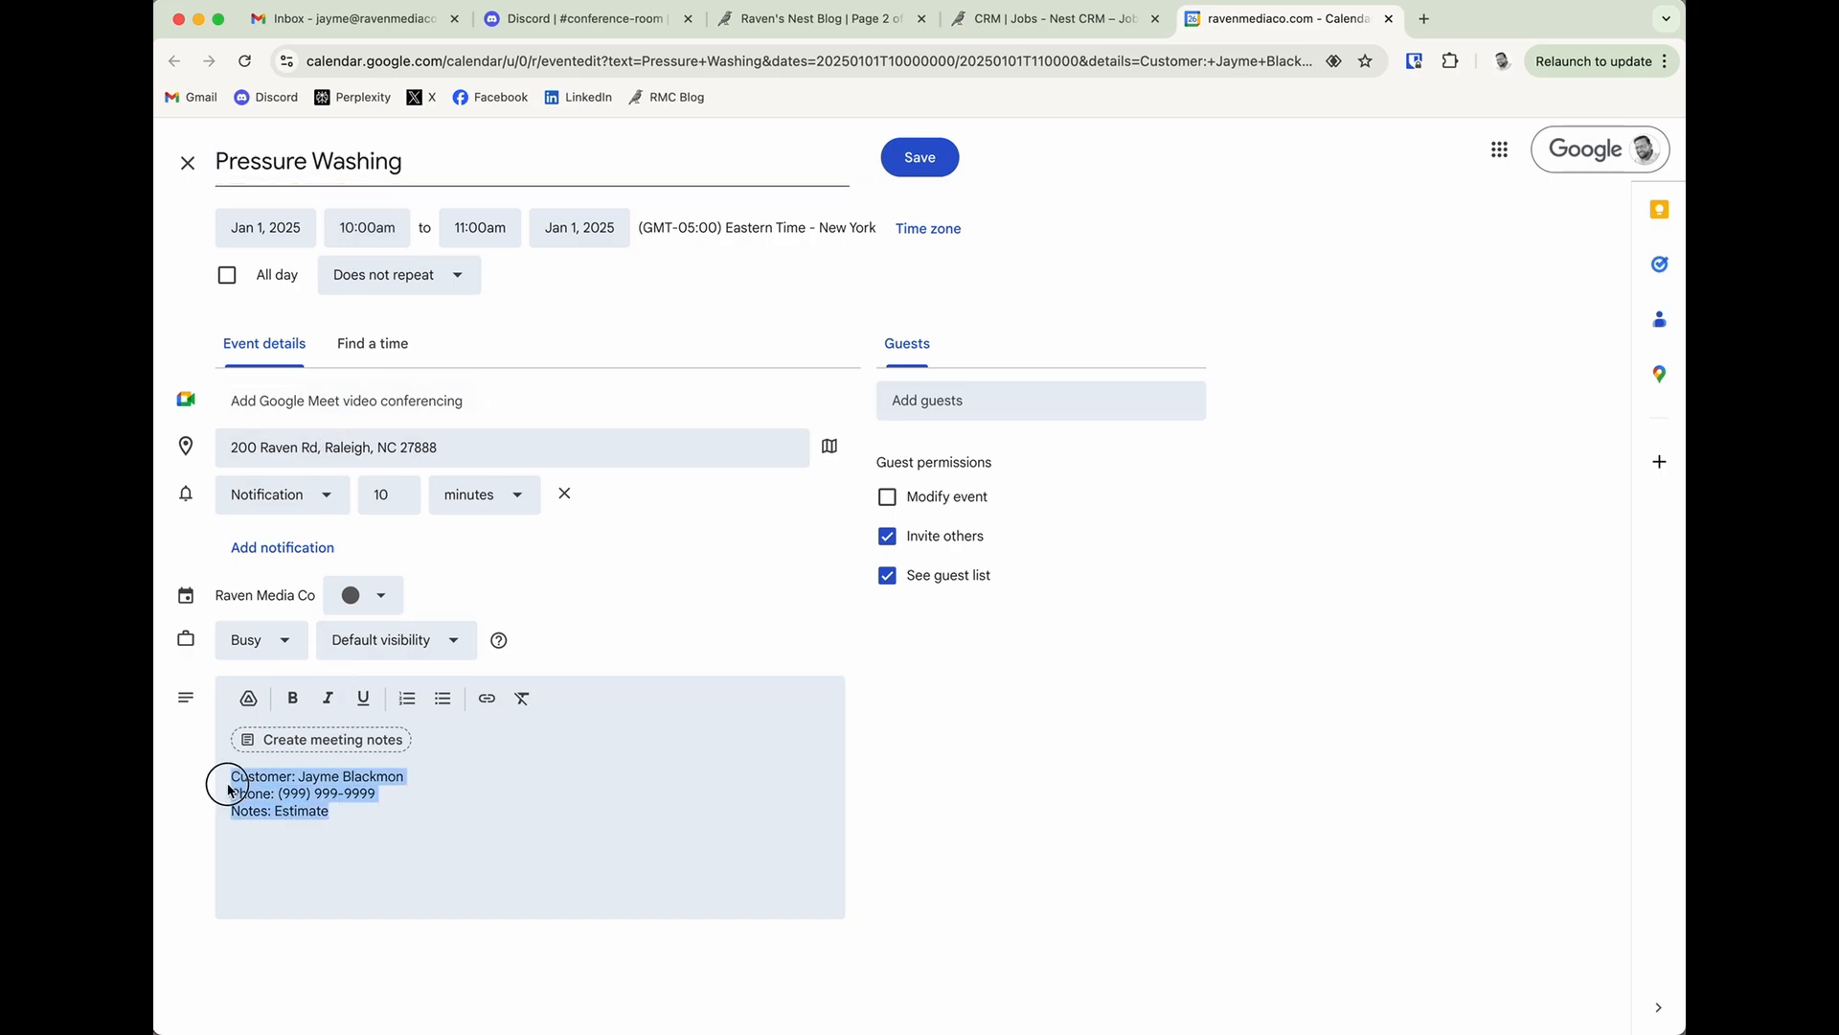
{"action": "left_click", "coordinate": [636, 802]}
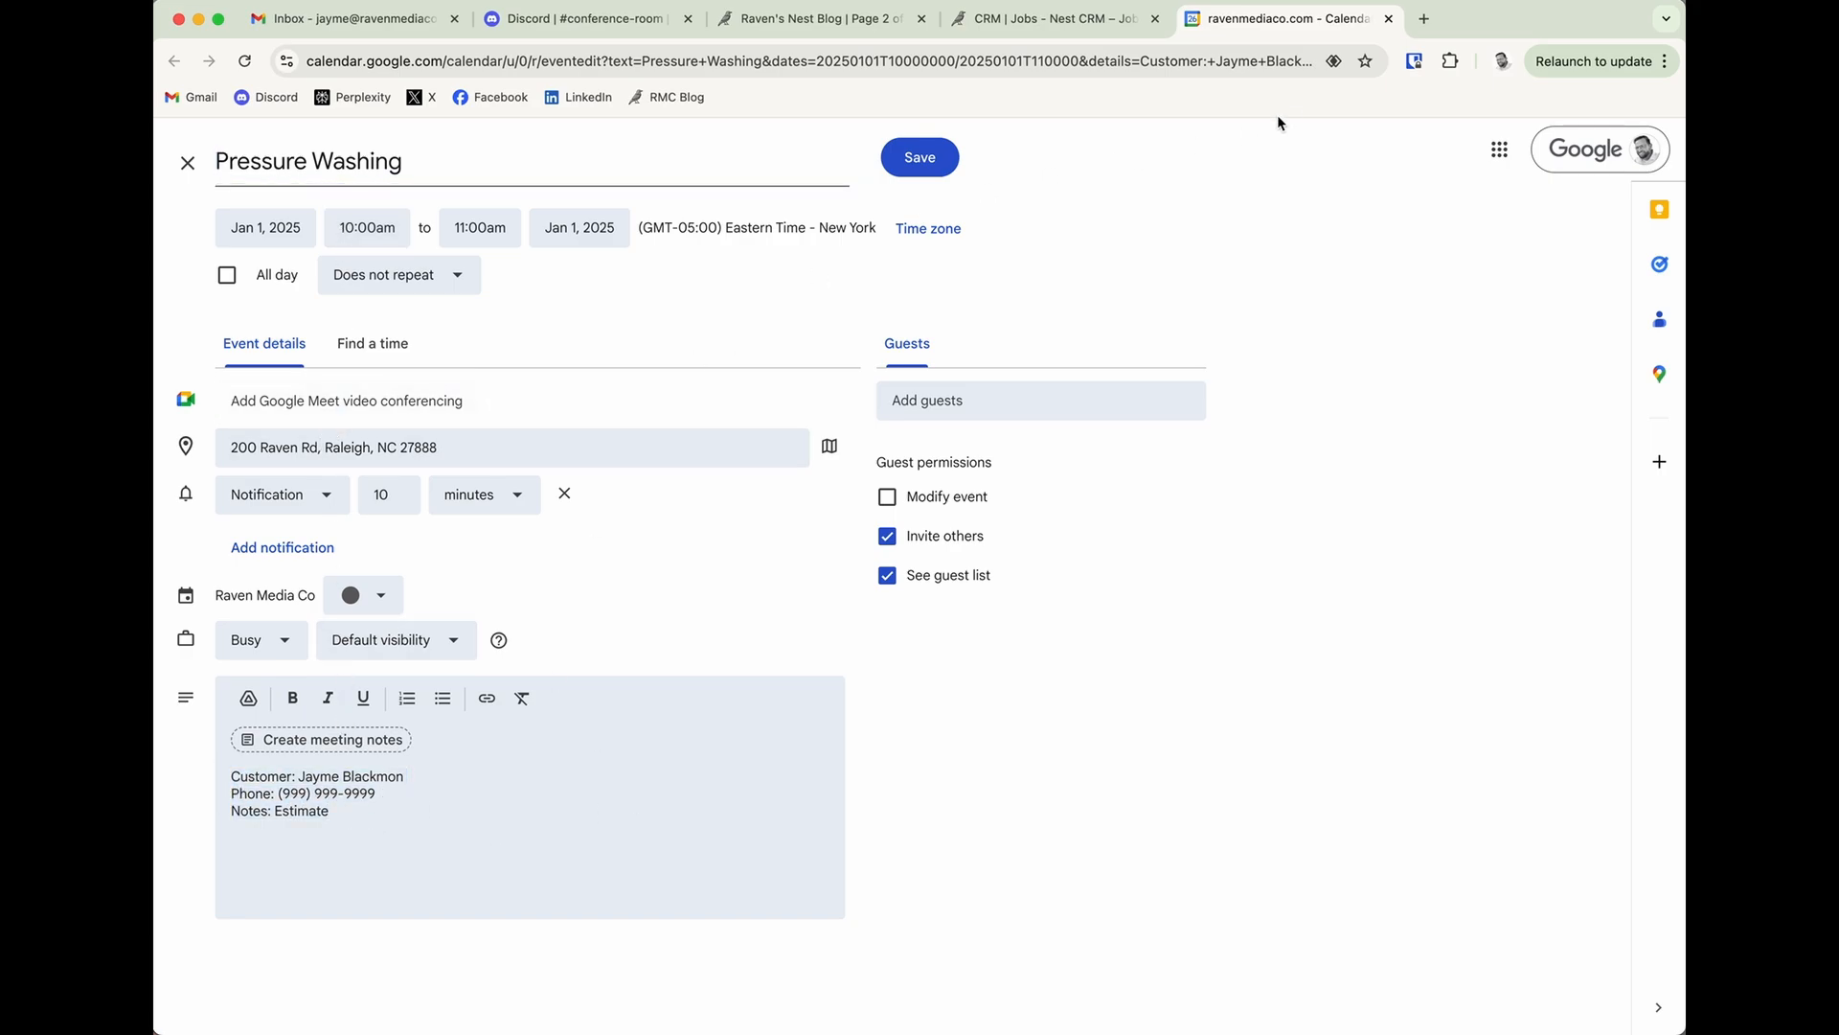
{"action": "left_click", "coordinate": [1388, 18]}
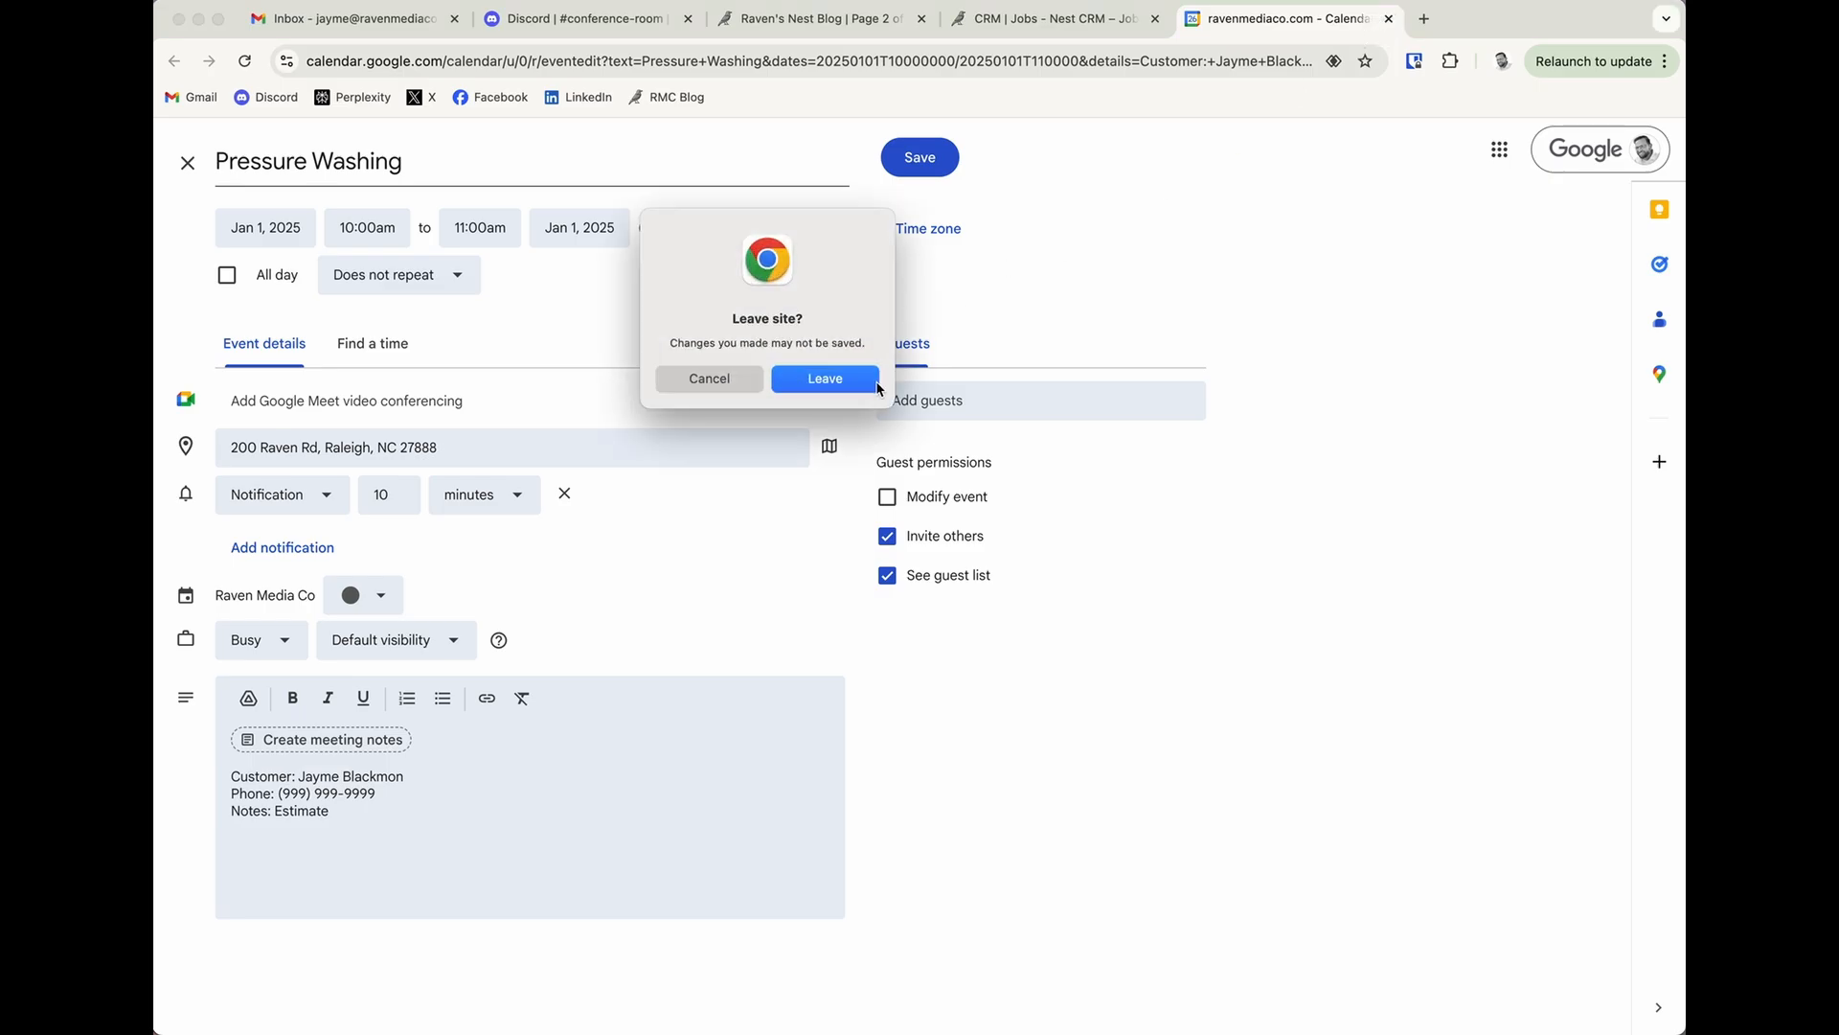
{"action": "left_click", "coordinate": [875, 380]}
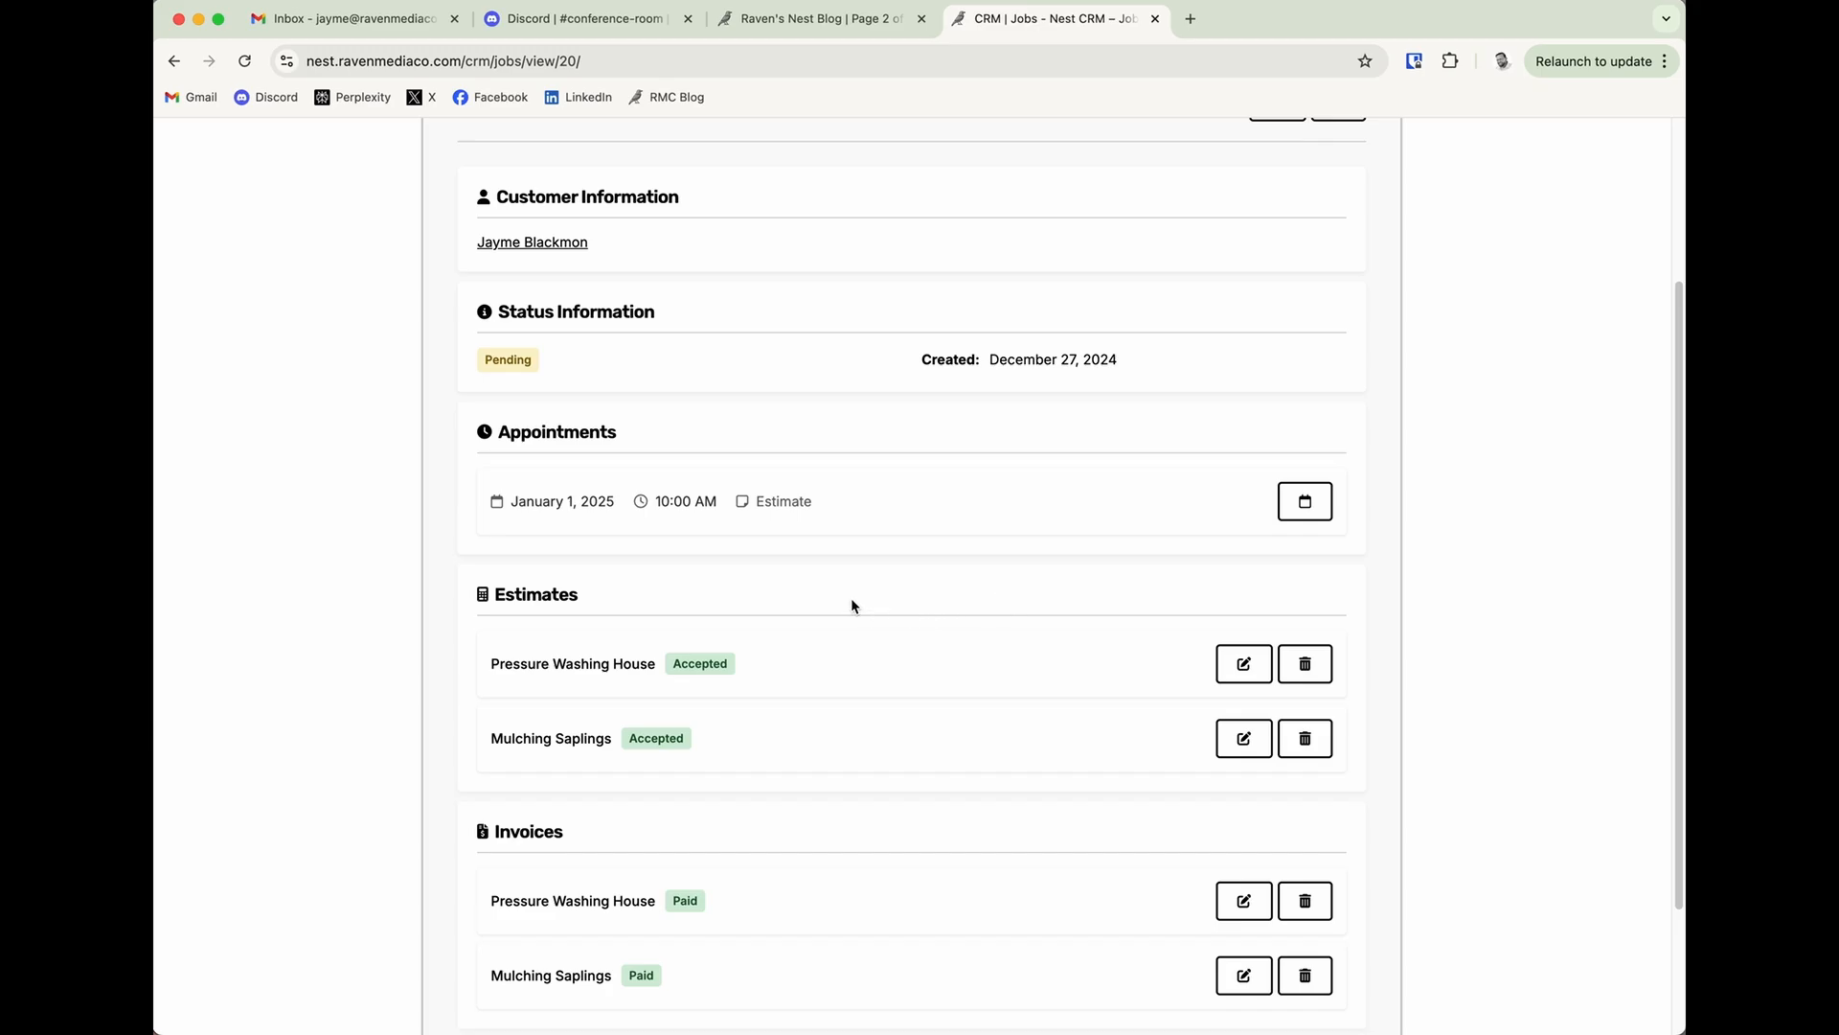
Edit the Pressure Washing job to set its status to Completed, and save the change.
{"action": "scroll", "coordinate": [851, 607], "scroll_direction": "up", "scroll_amount": 5}
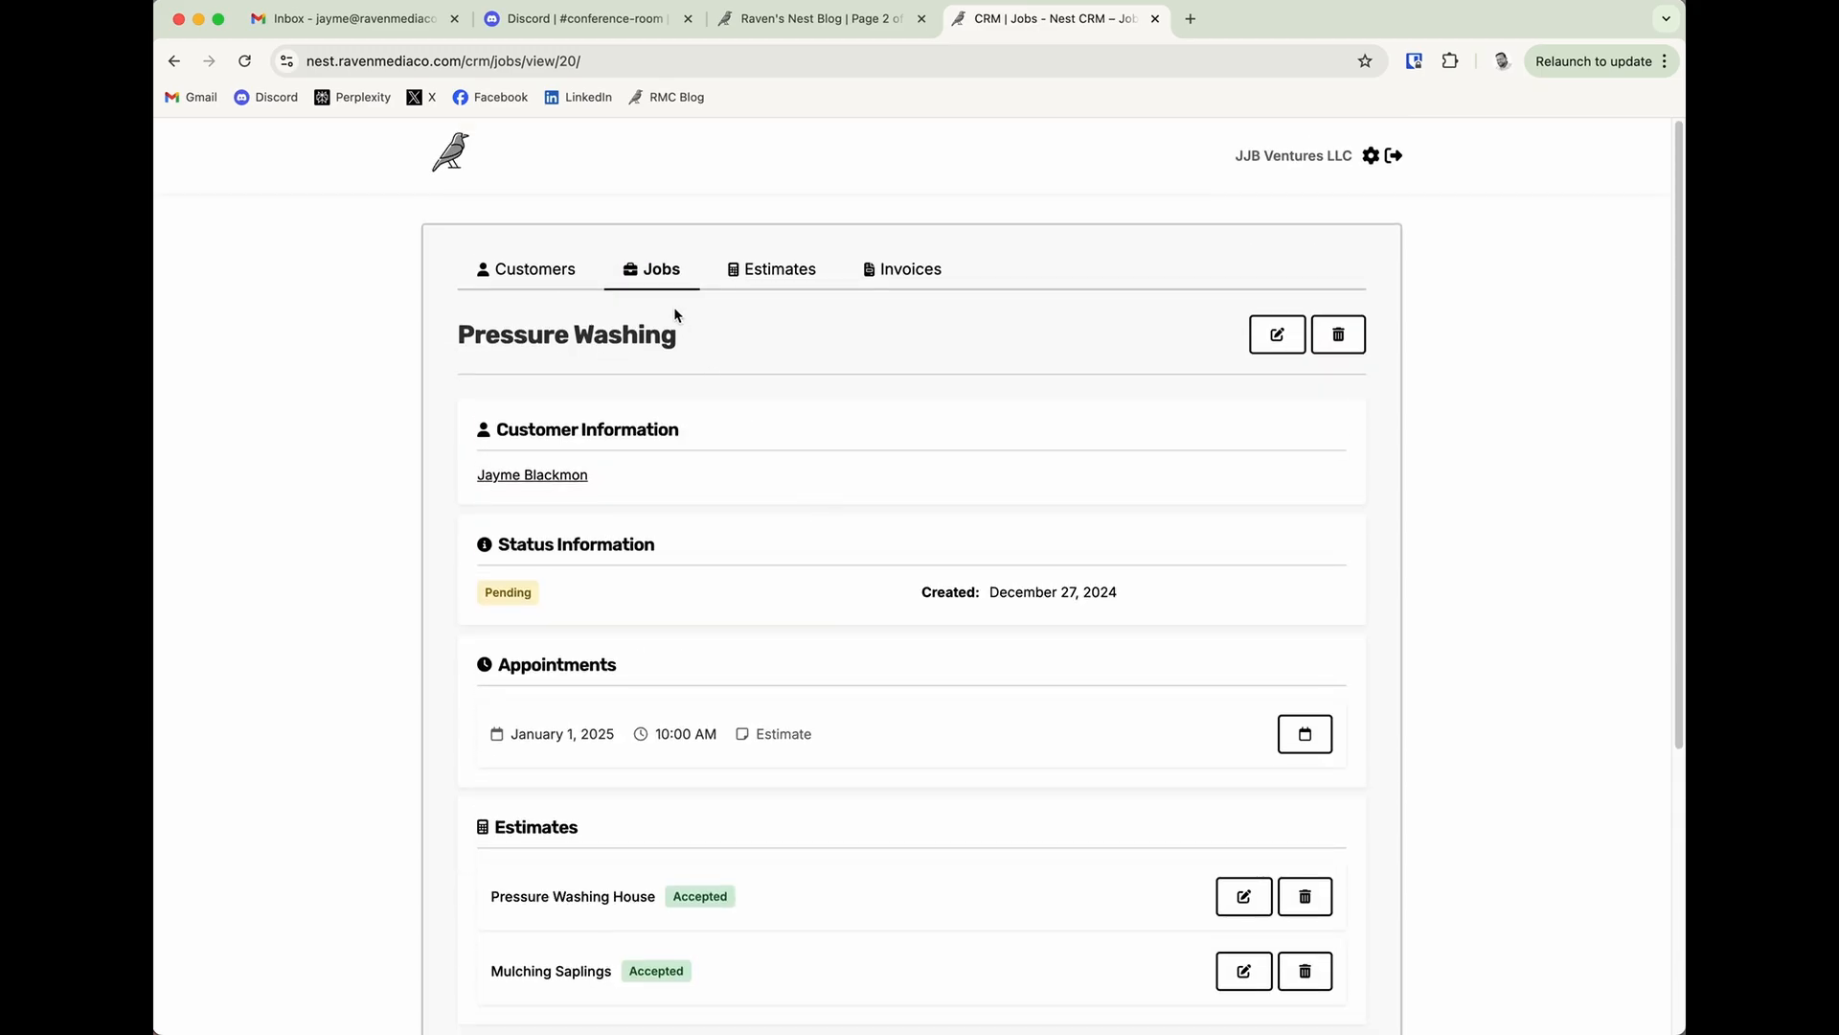
{"action": "left_click", "coordinate": [1274, 337]}
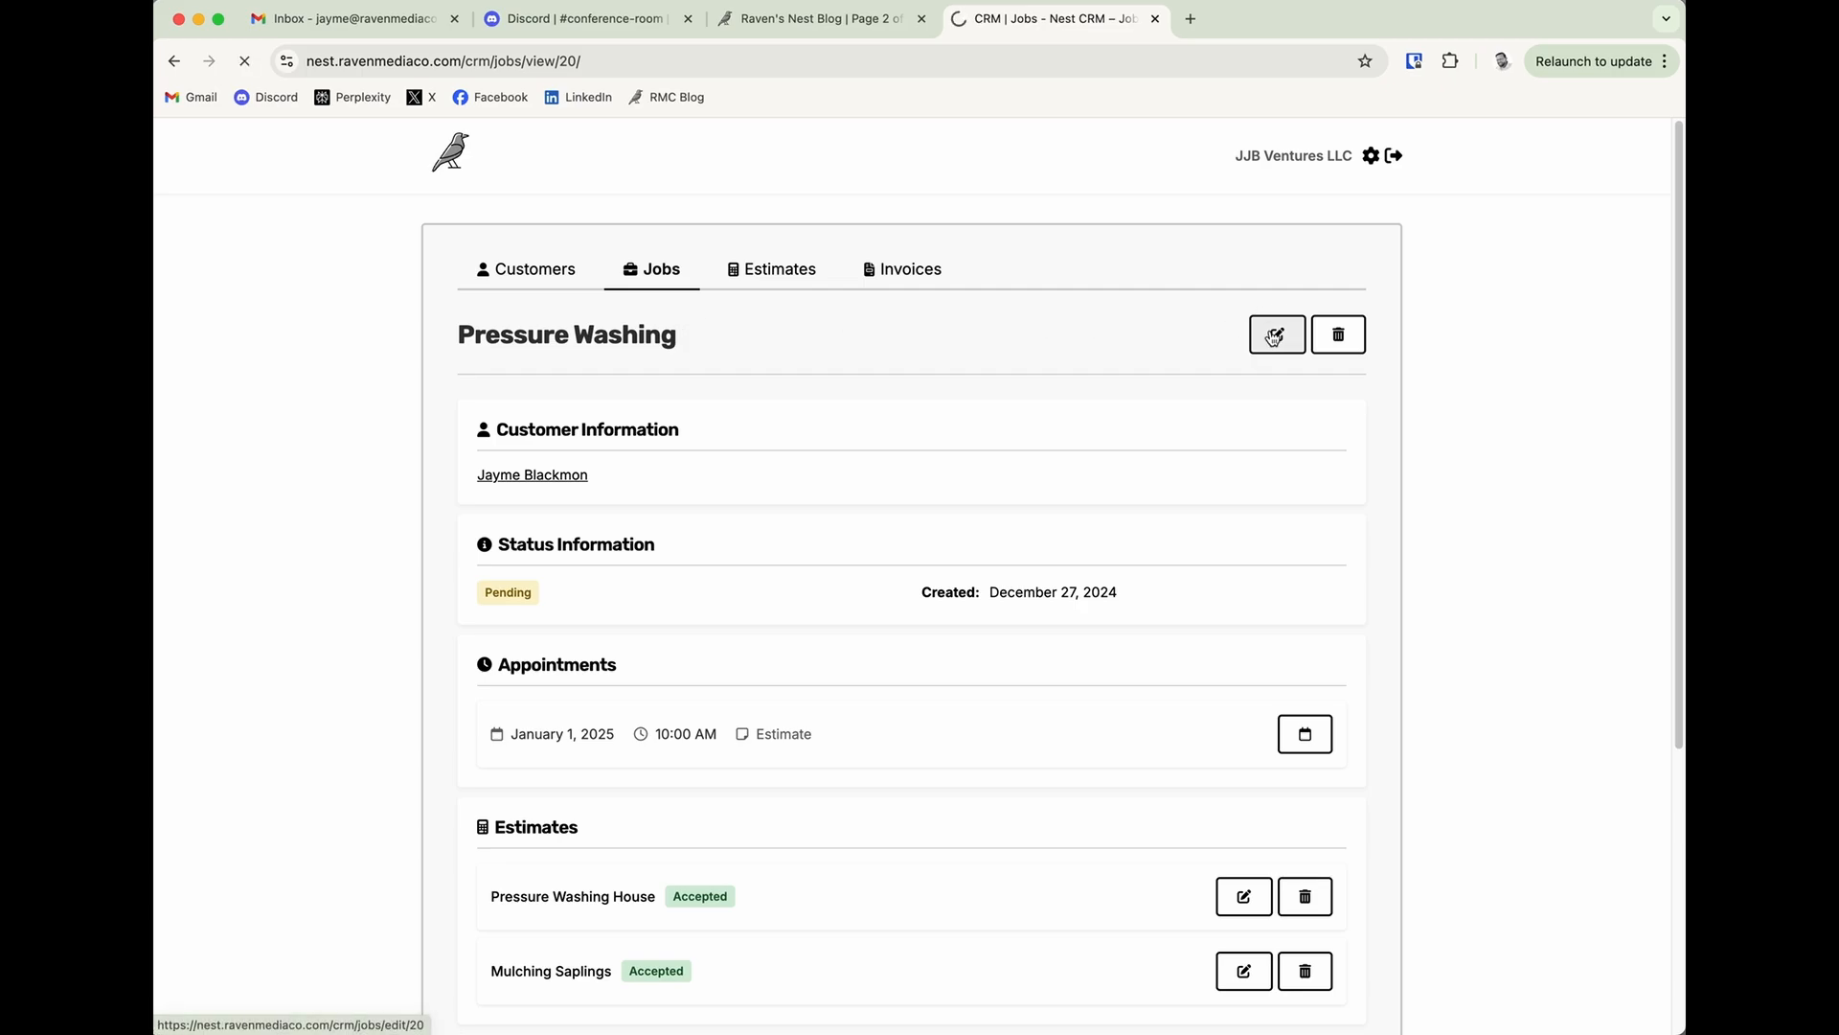
{"action": "scroll", "coordinate": [756, 670], "scroll_direction": "down", "scroll_amount": 3}
{"action": "left_click", "coordinate": [624, 709]}
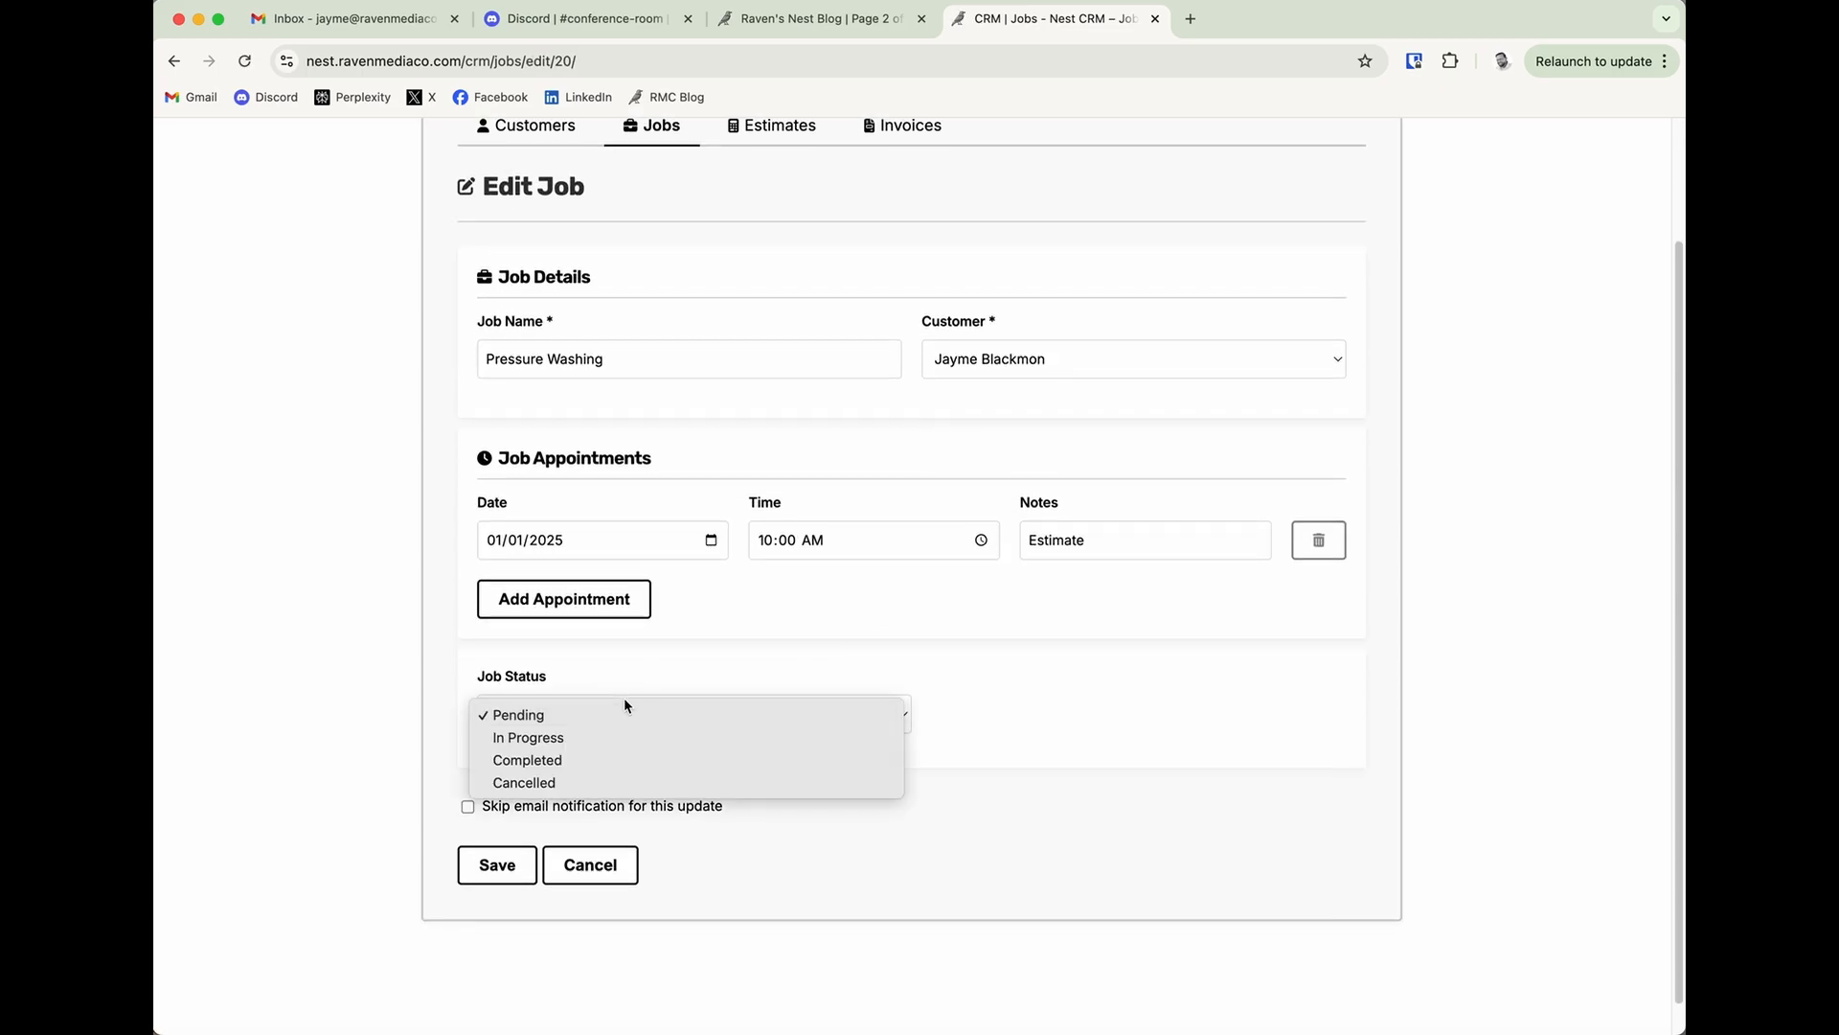
{"action": "left_click", "coordinate": [606, 757]}
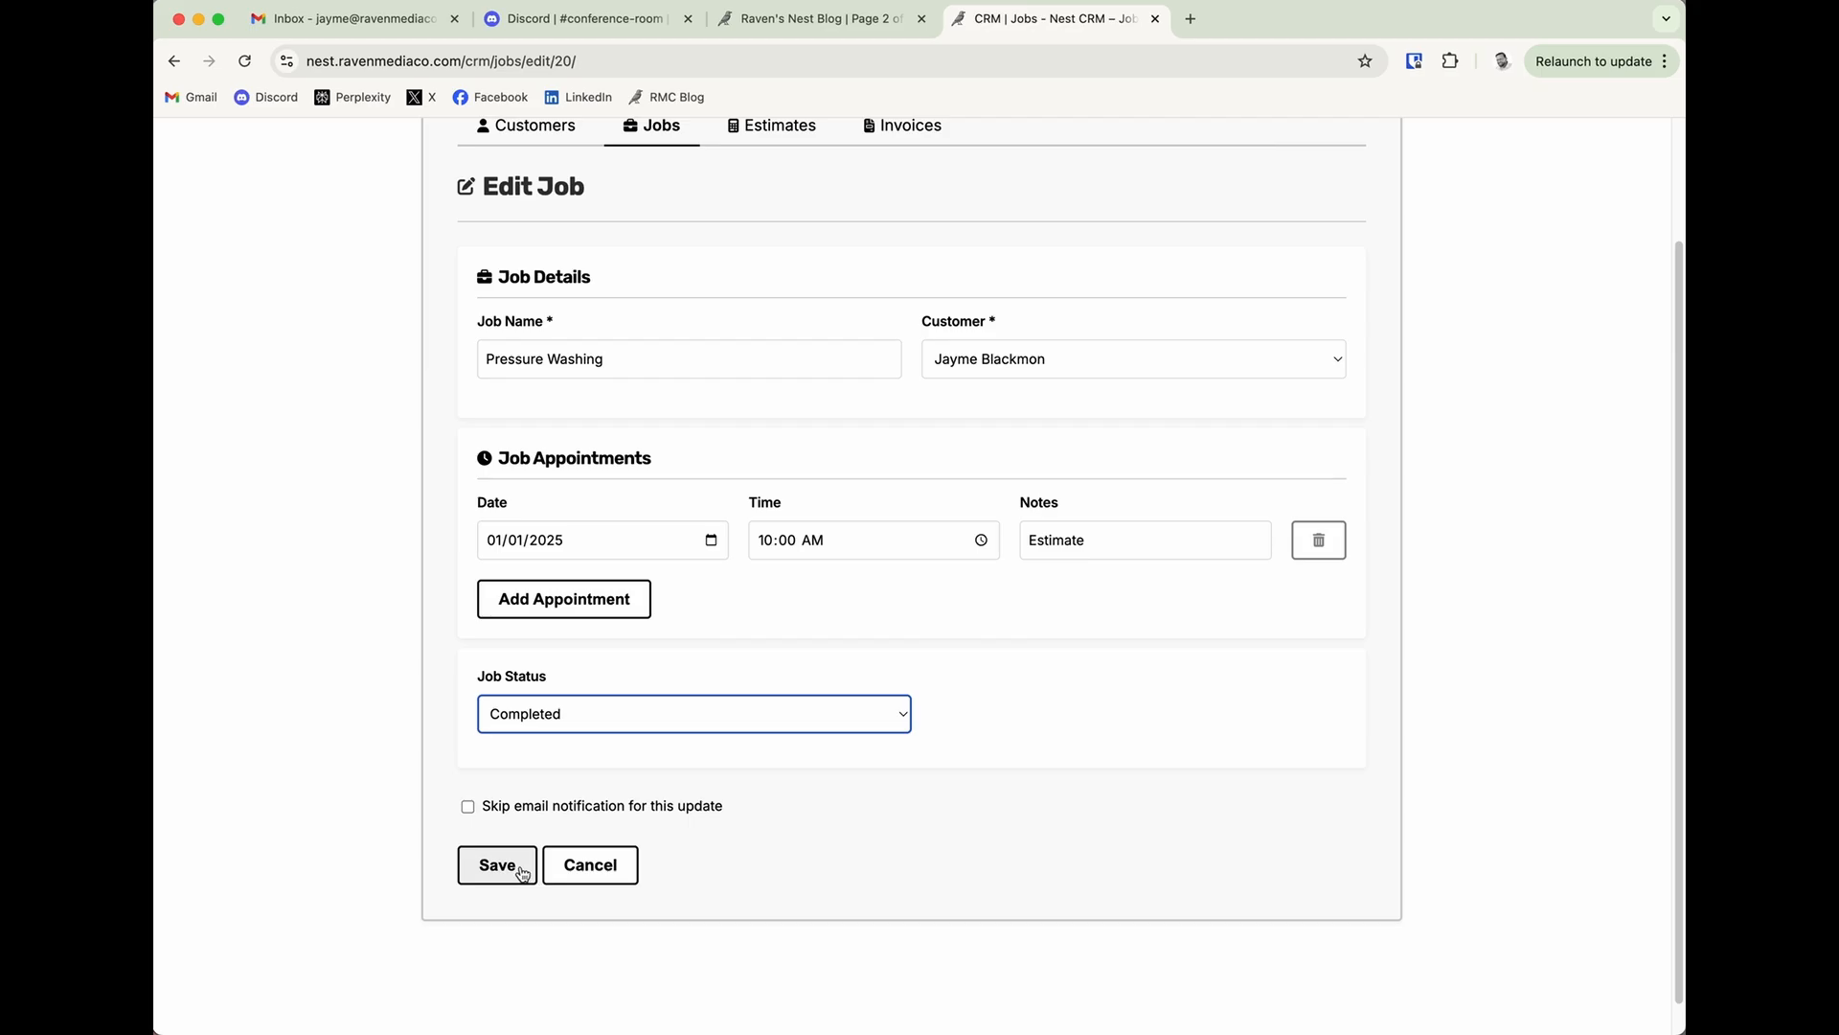
{"action": "left_click", "coordinate": [525, 868]}
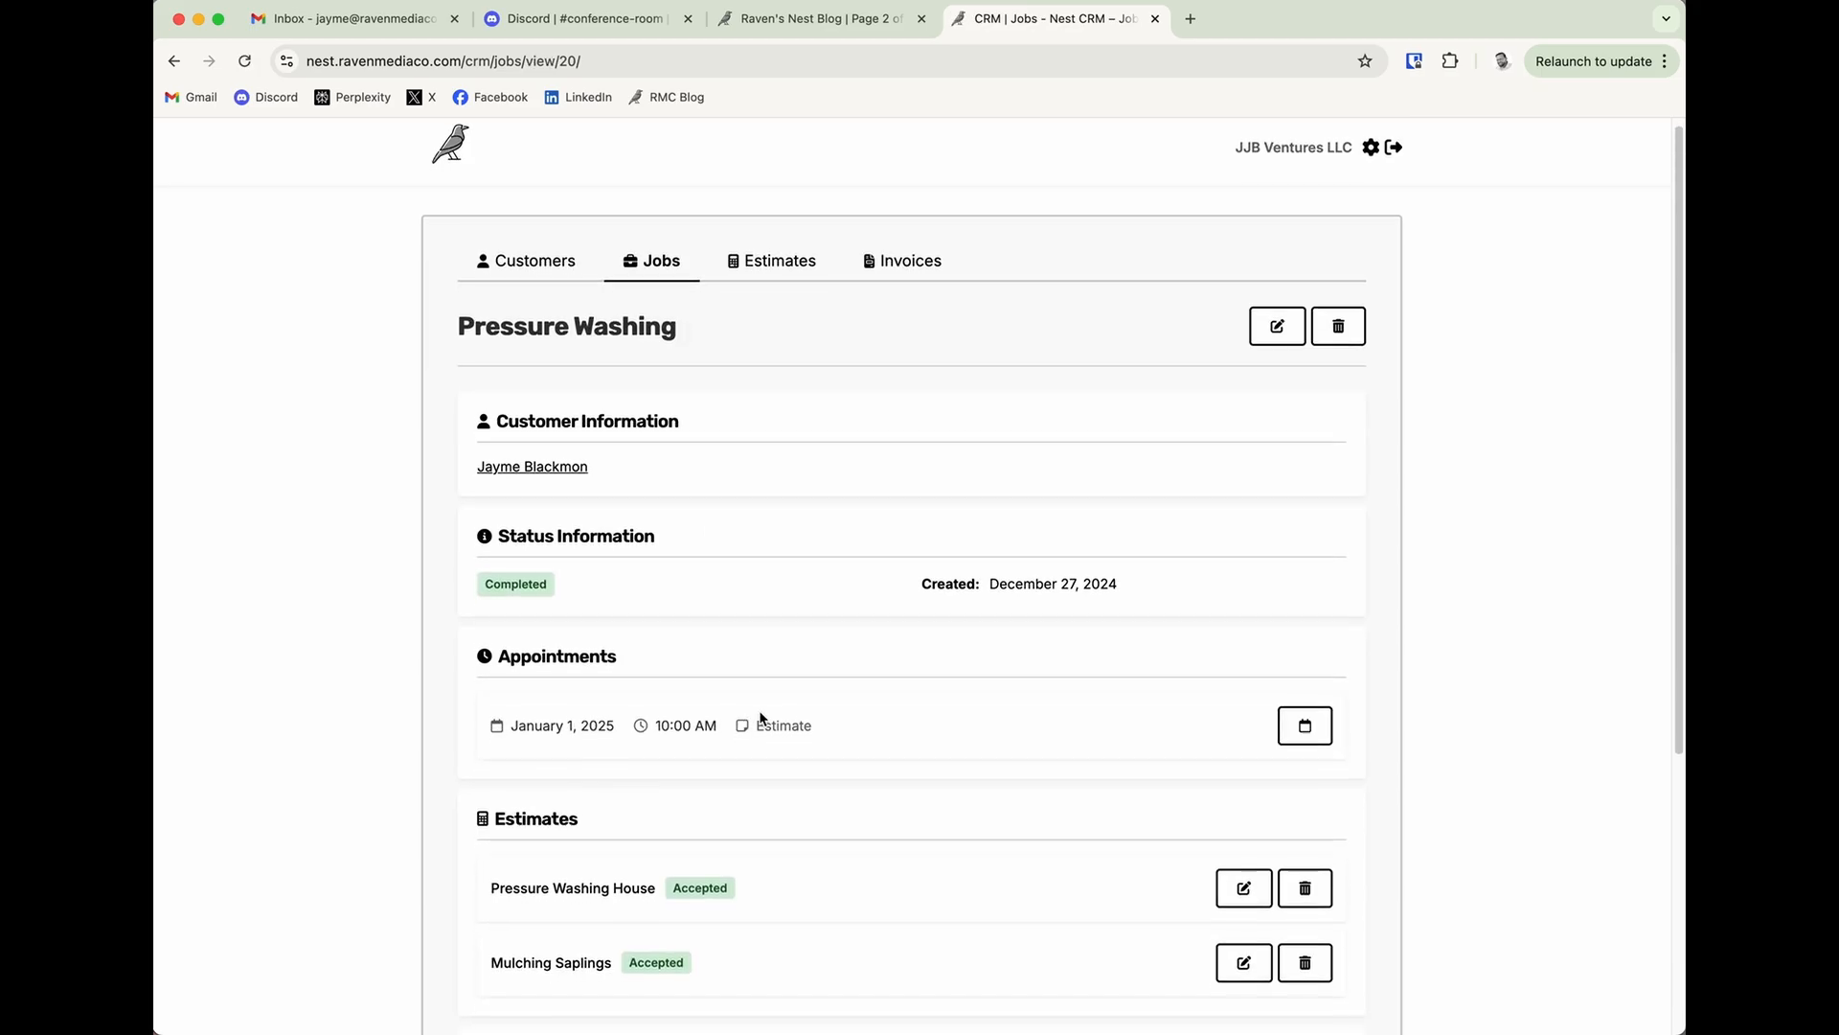
{"action": "scroll", "coordinate": [762, 718], "scroll_direction": "down", "scroll_amount": 5}
{"action": "scroll", "coordinate": [765, 718], "scroll_direction": "up", "scroll_amount": 2}
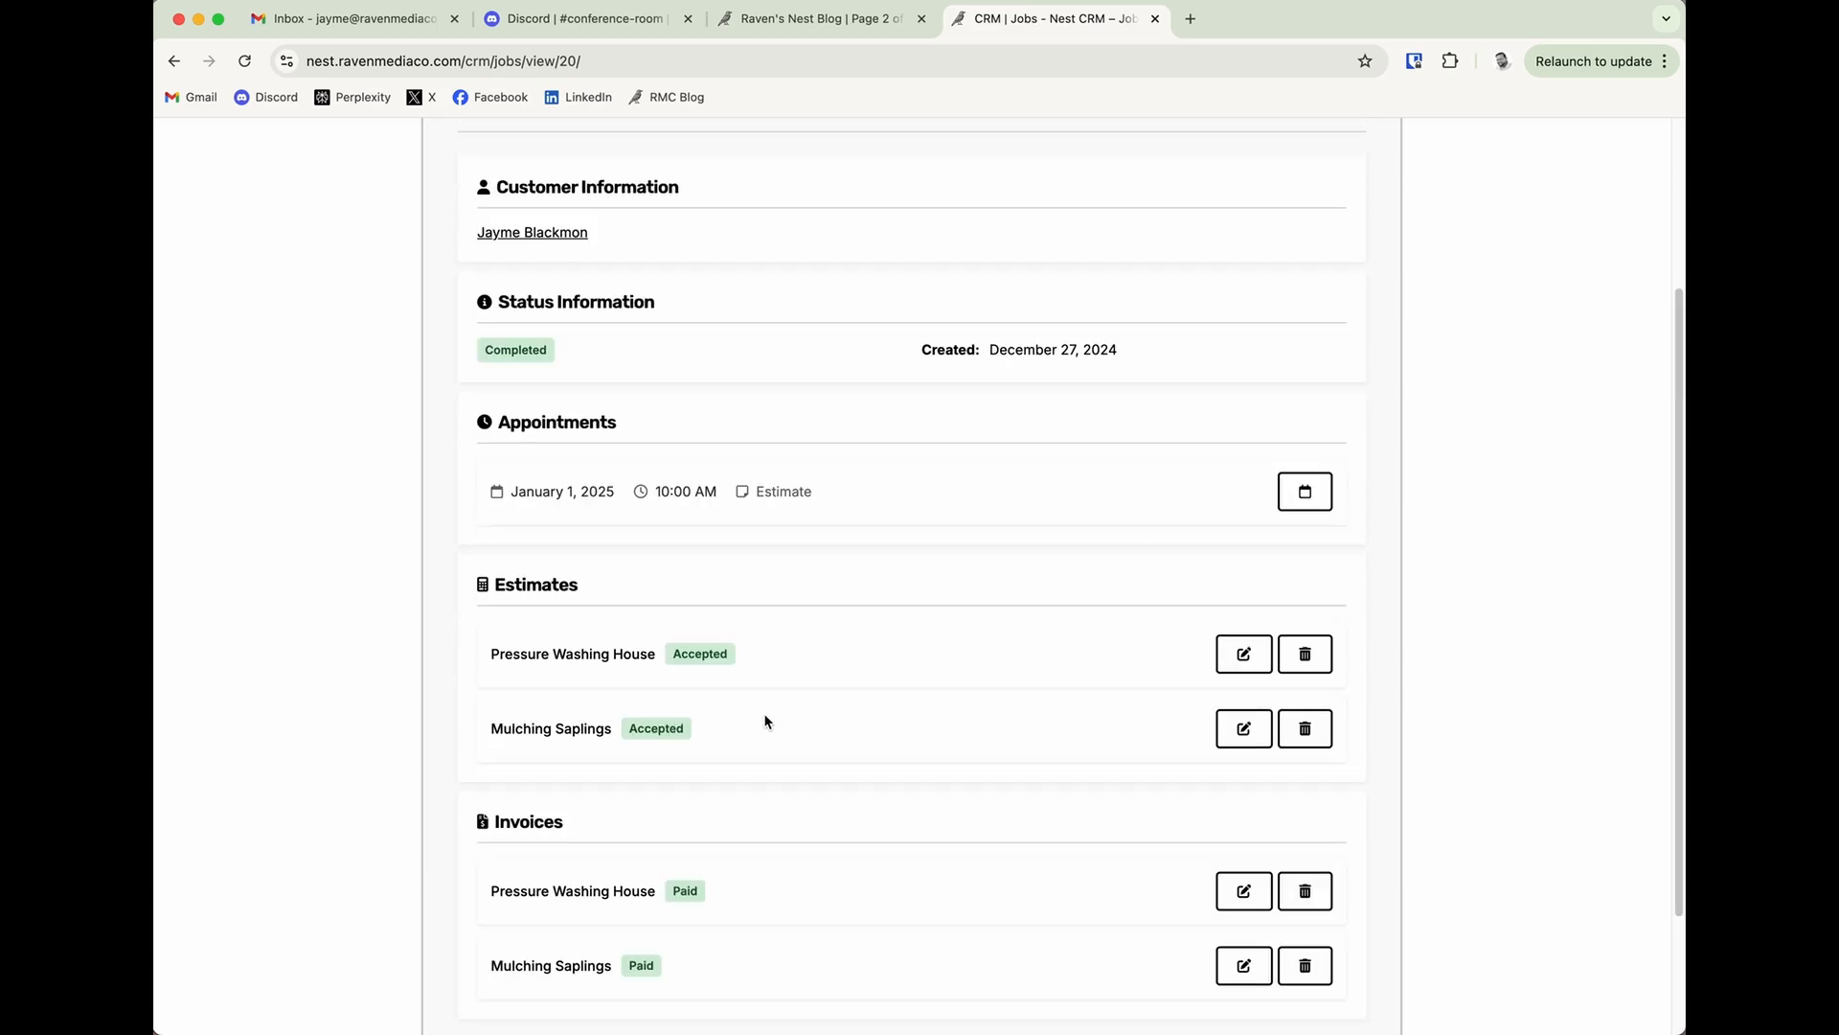
{"action": "scroll", "coordinate": [766, 721], "scroll_direction": "up", "scroll_amount": 3}
Open the updated appointment email in the mail app, review its job and appointment details, and delete it.
{"action": "left_click", "coordinate": [163, 1020]}
{"action": "left_click", "coordinate": [459, 188]}
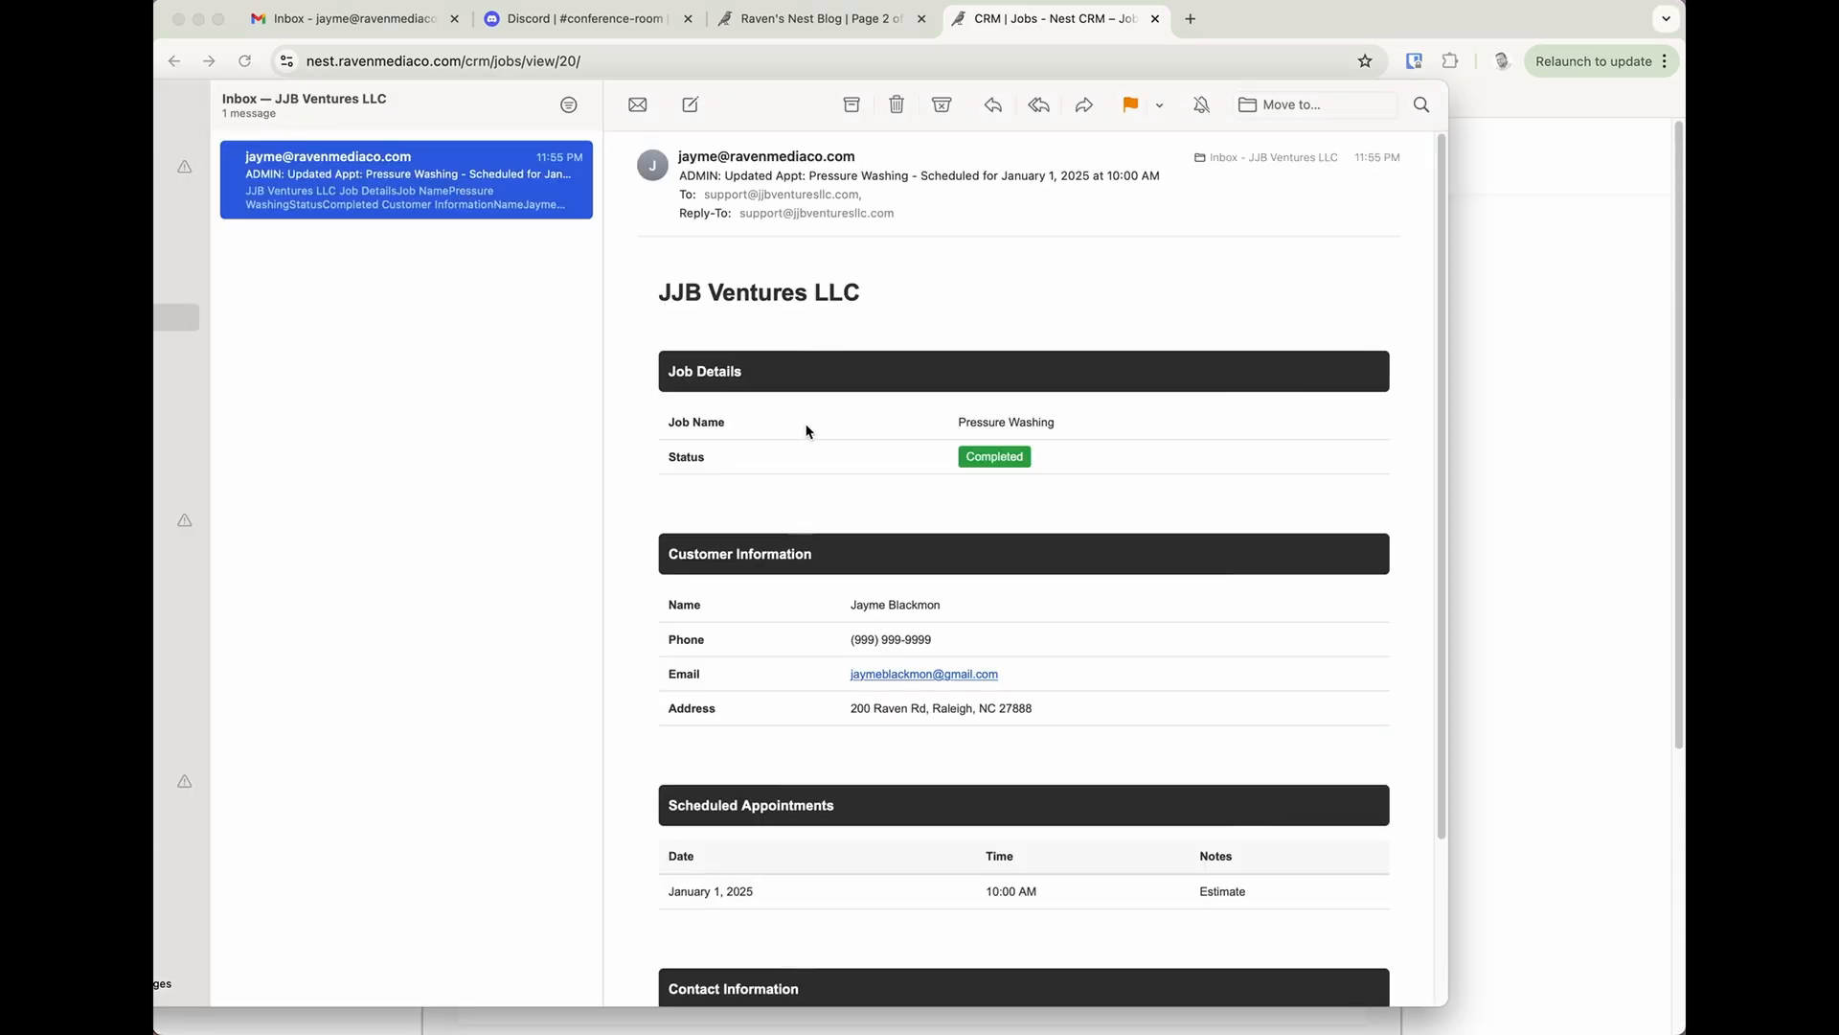
{"action": "scroll", "coordinate": [808, 436], "scroll_direction": "down", "scroll_amount": 3}
{"action": "scroll", "coordinate": [808, 436], "scroll_direction": "up", "scroll_amount": 3}
{"action": "scroll", "coordinate": [808, 440], "scroll_direction": "down", "scroll_amount": 3}
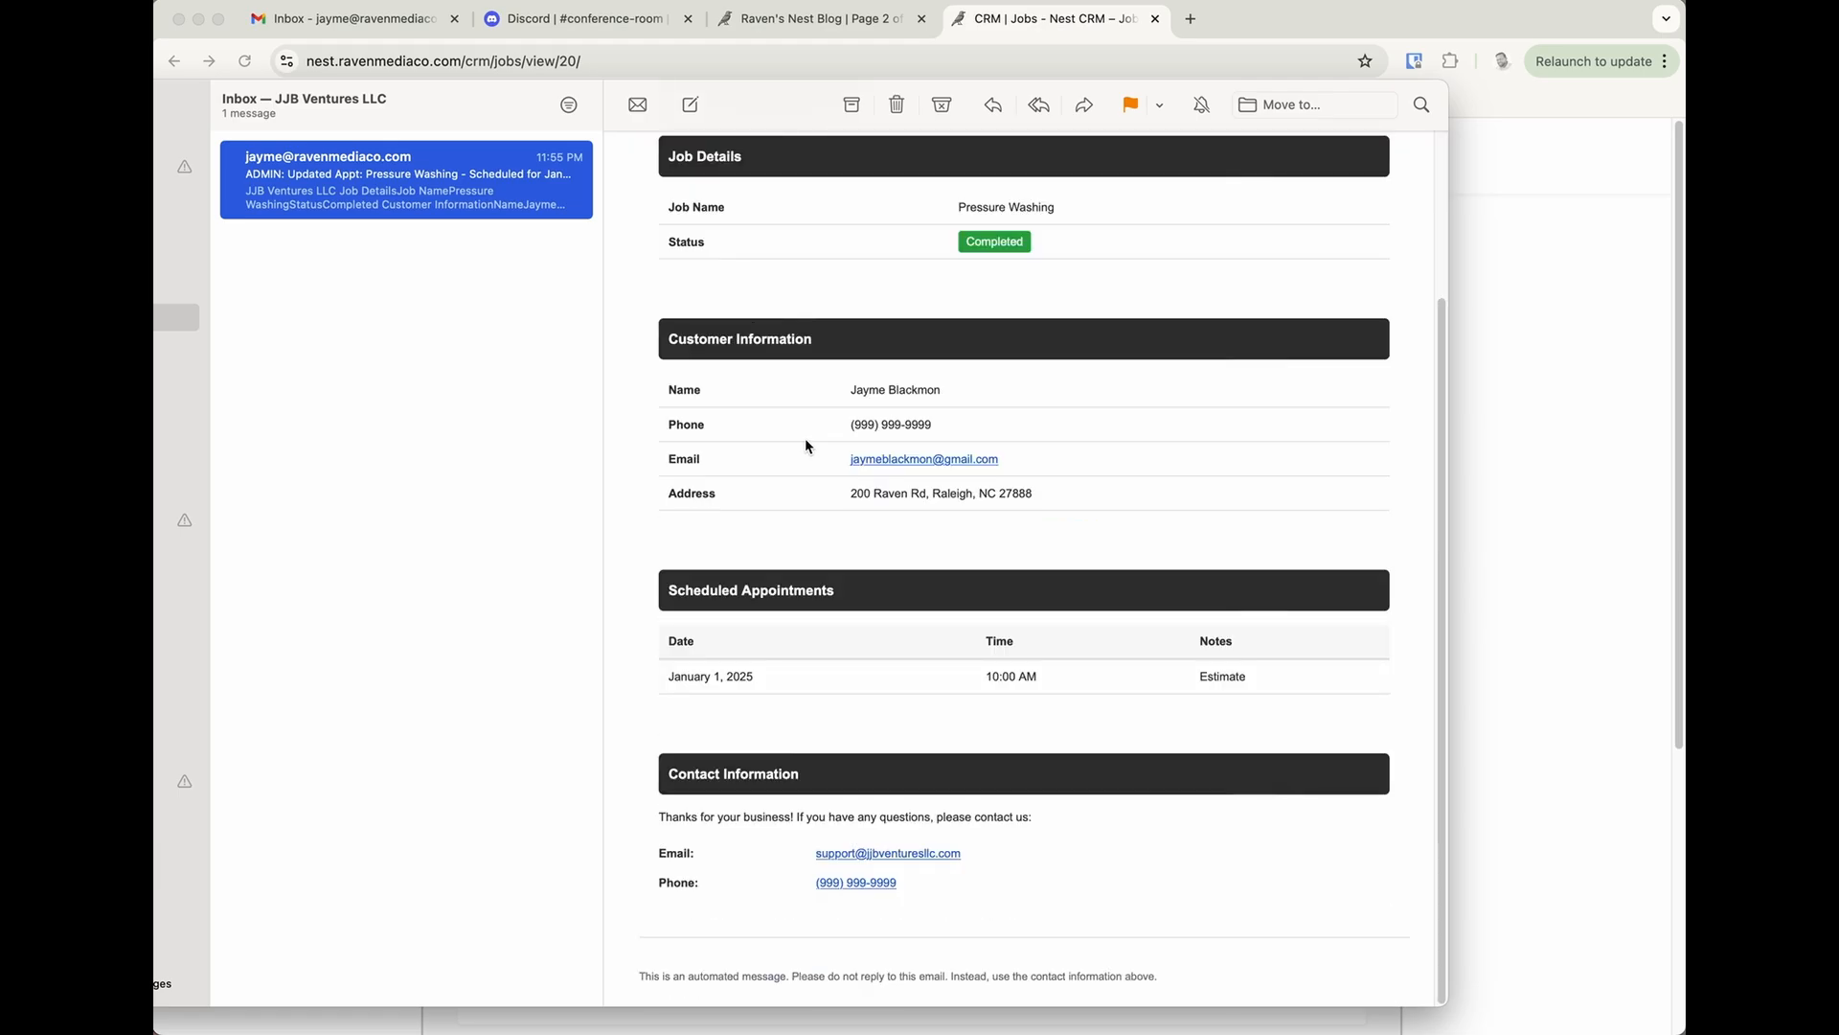
{"action": "key", "text": "Delete"}
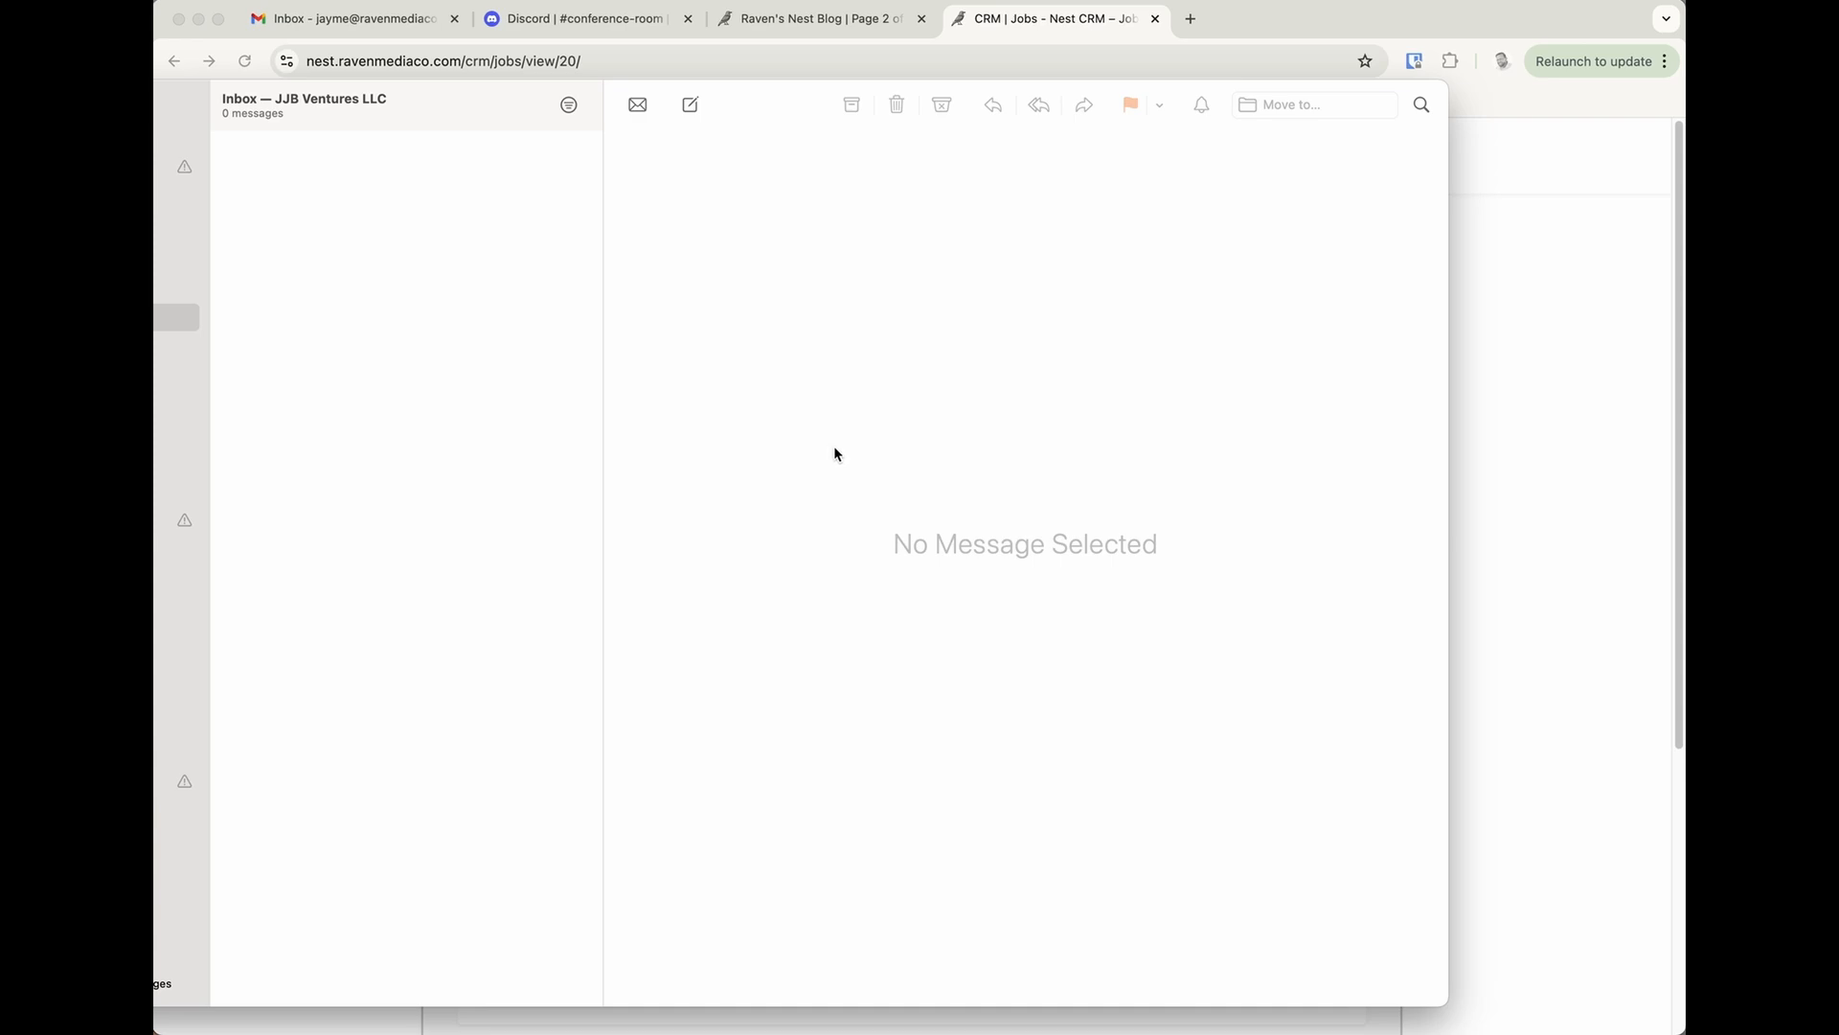
Fetch and open the forwarded review-request email, and examine its message text and review link.
{"action": "left_click", "coordinate": [1553, 254]}
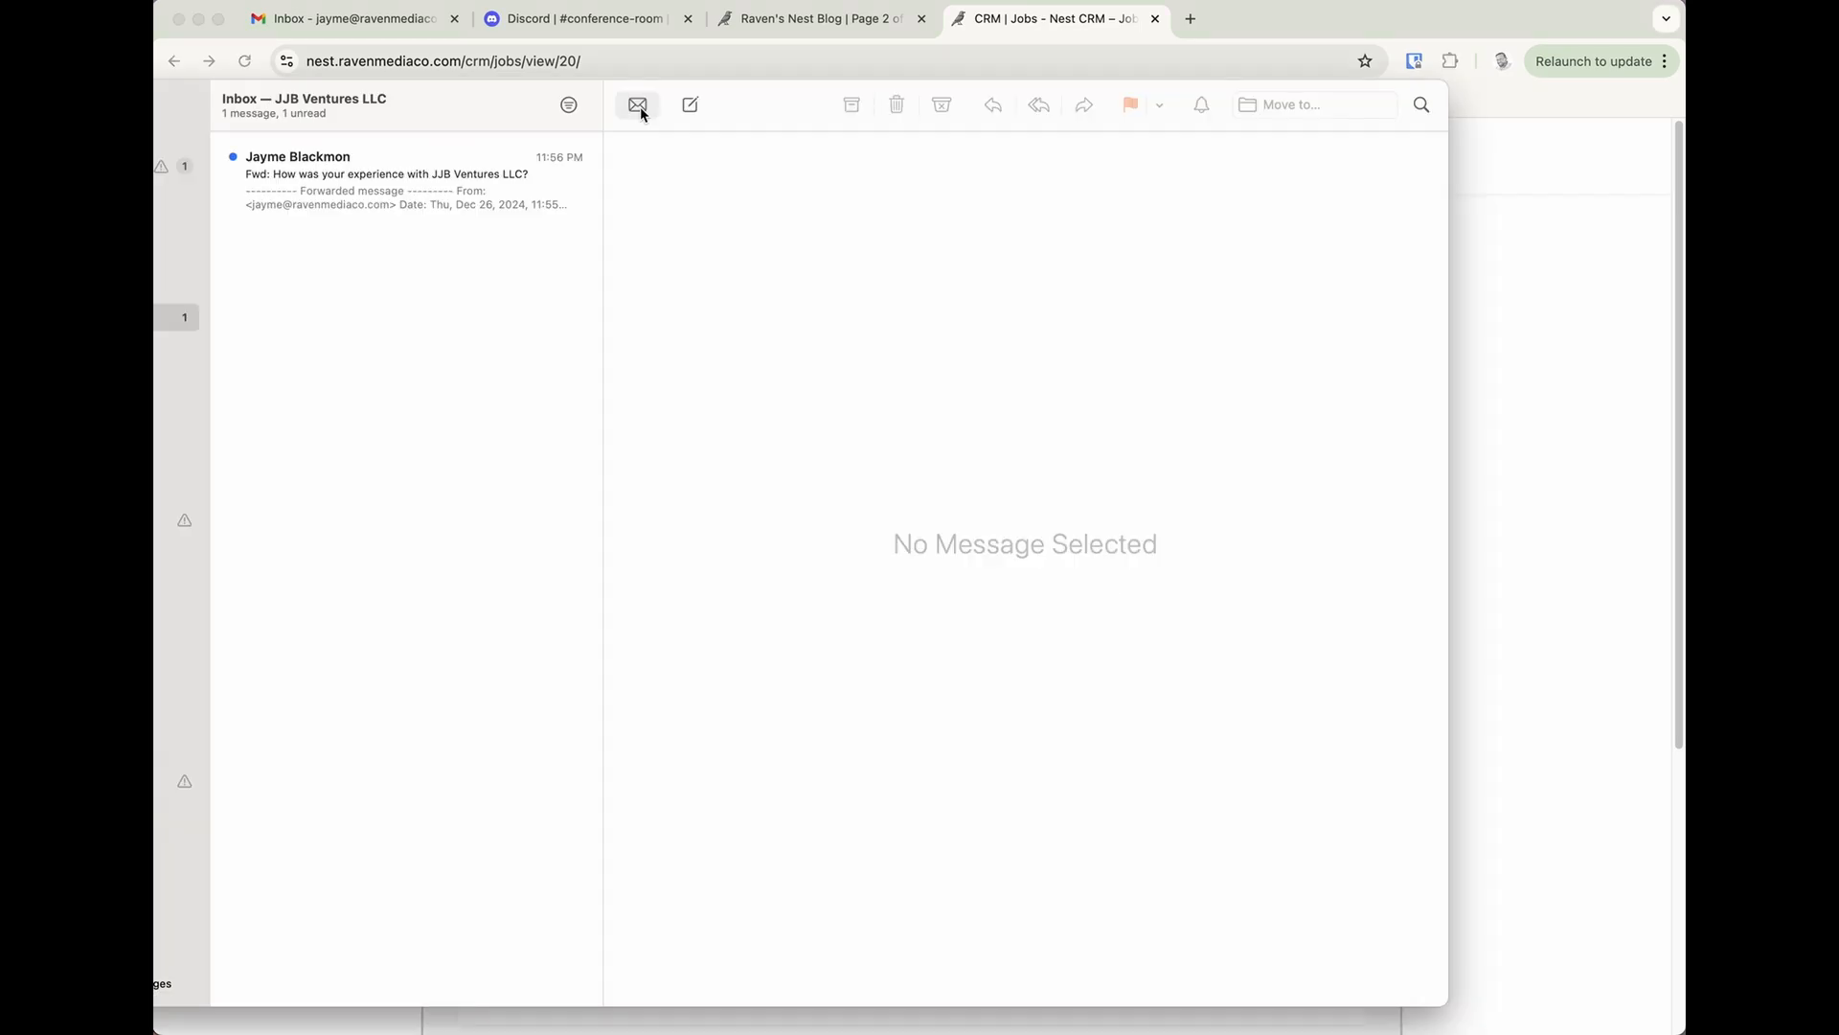
{"action": "left_click", "coordinate": [504, 170]}
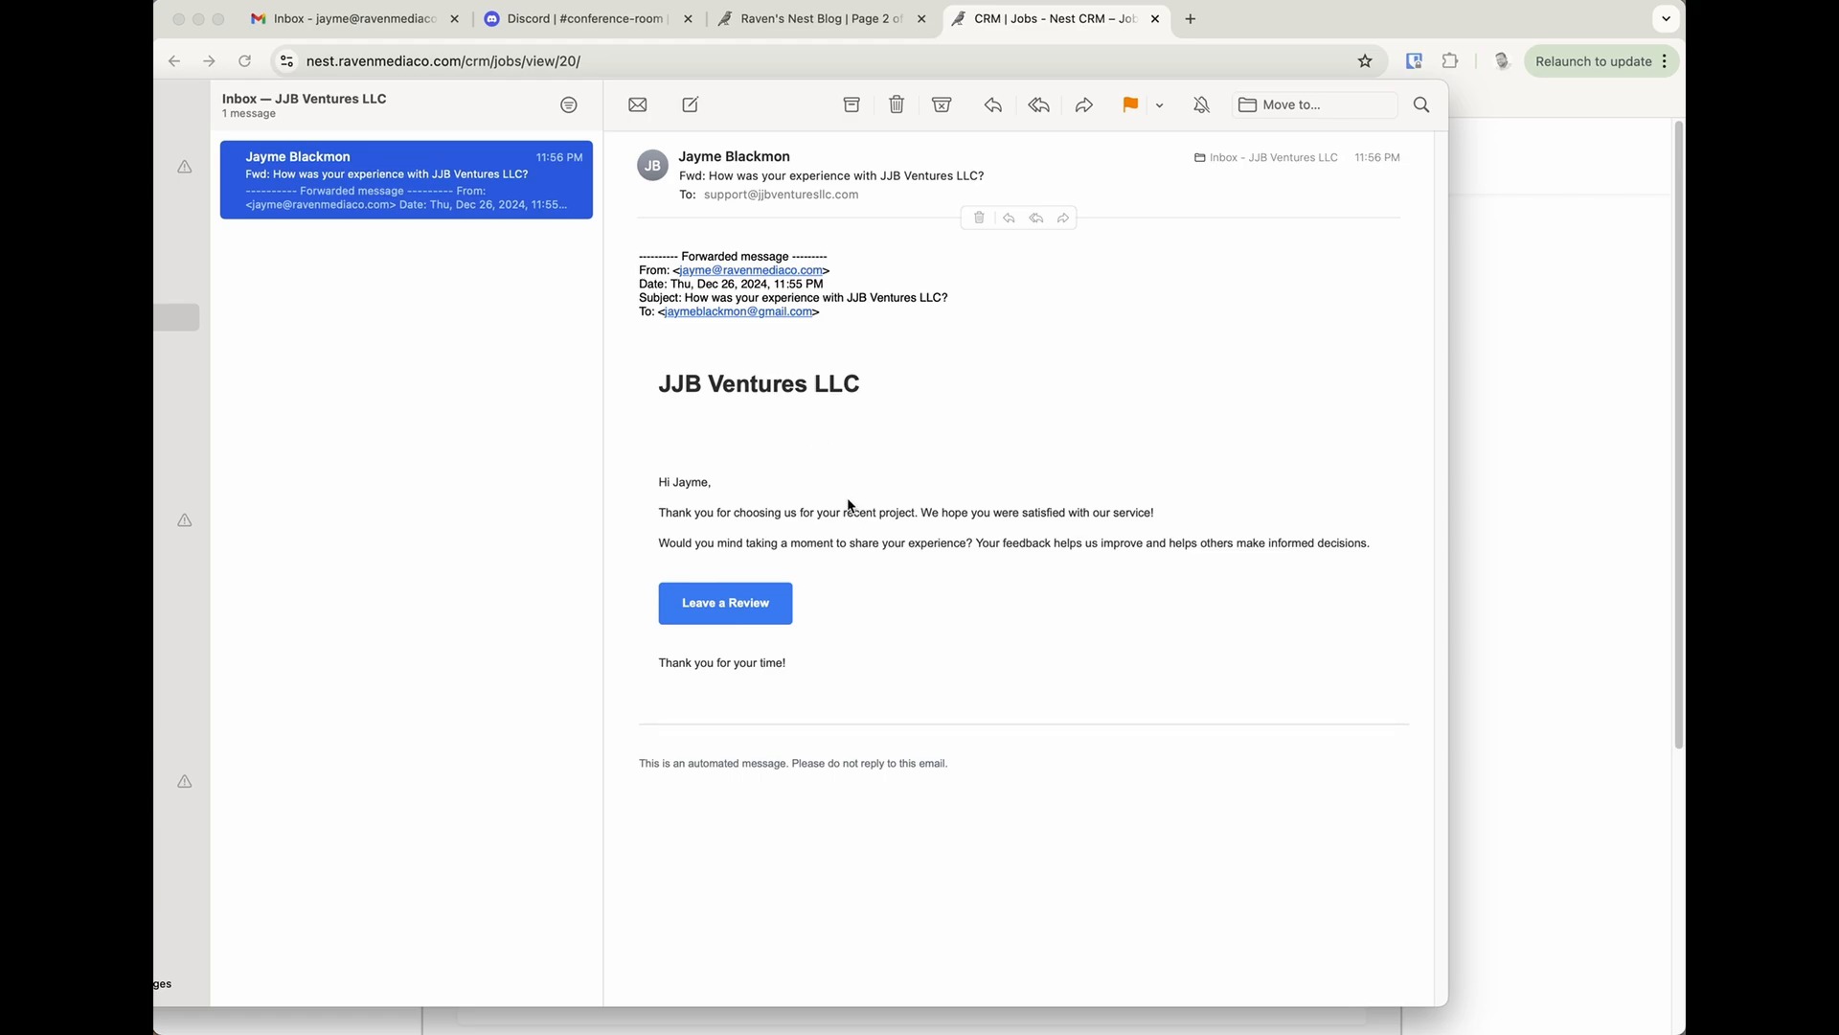
{"action": "left_click_drag", "start_coordinate": [659, 486], "coordinate": [742, 508]}
{"action": "left_click", "coordinate": [819, 512]}
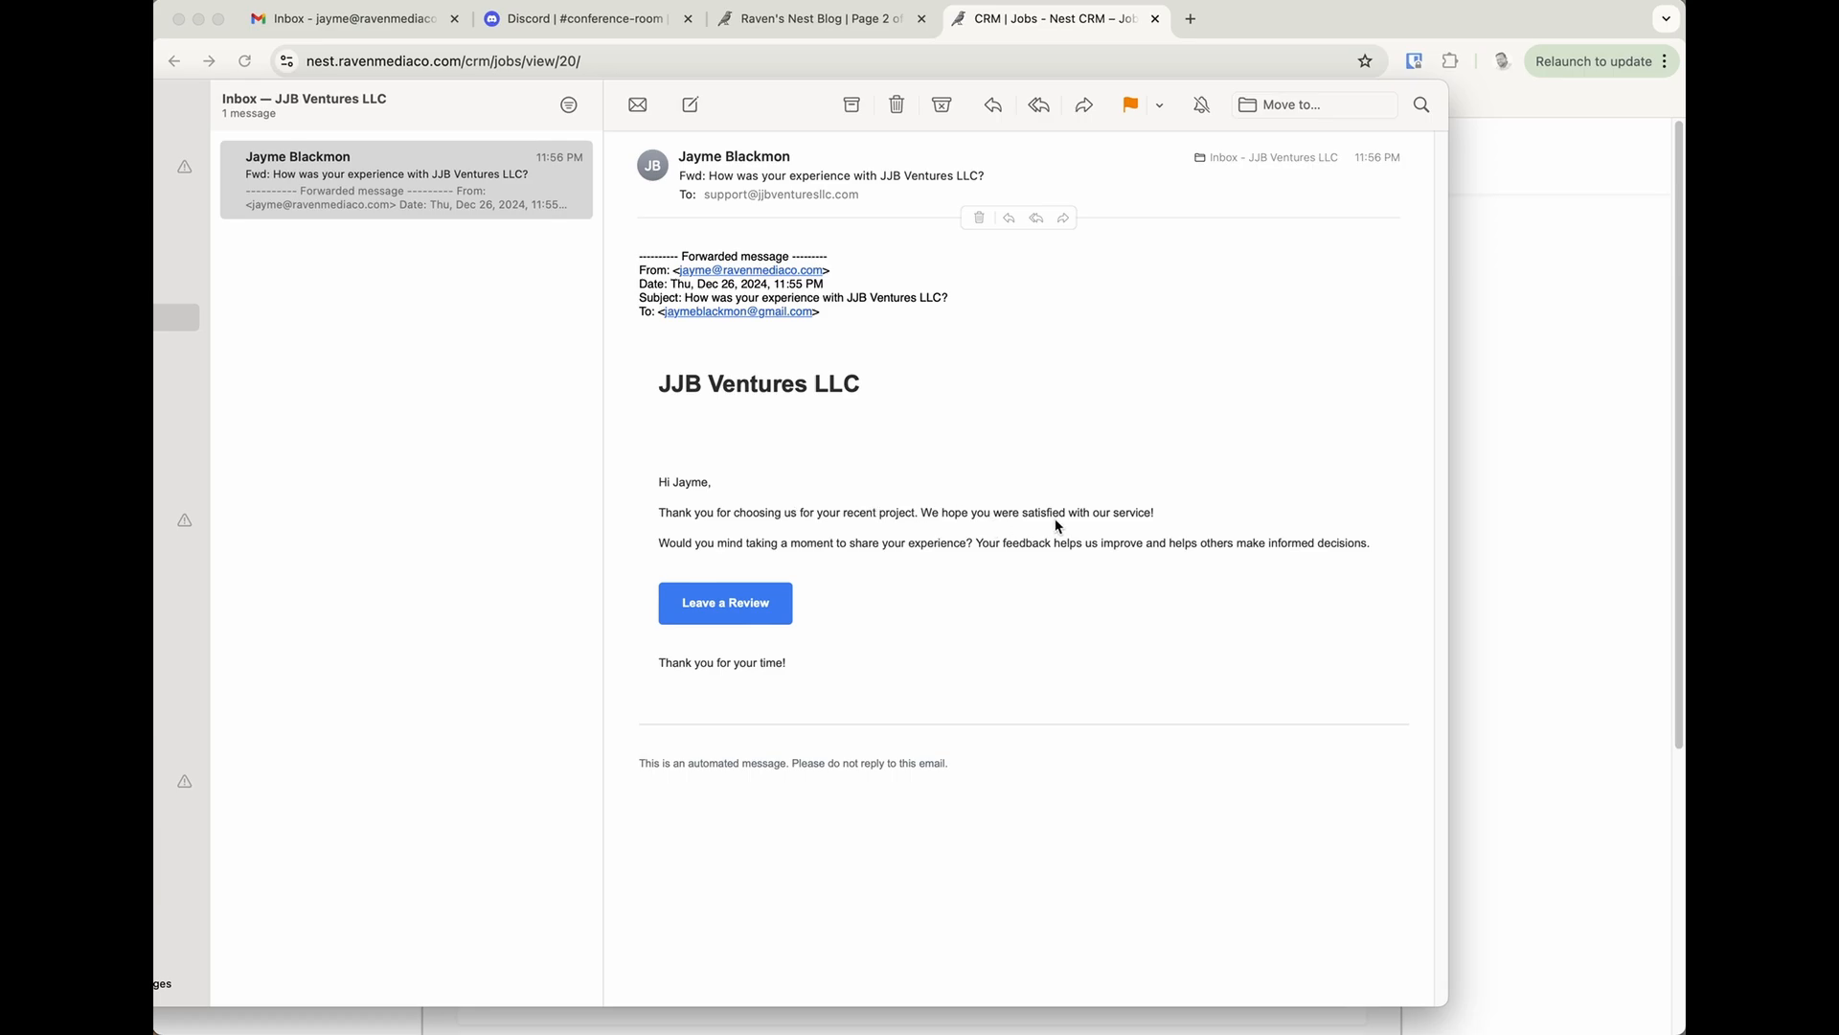
{"action": "left_click_drag", "start_coordinate": [695, 550], "coordinate": [997, 548]}
{"action": "left_click", "coordinate": [1002, 548]}
{"action": "mouse_move", "coordinate": [776, 612]}
Delete the review-request email and return to the CRM.
{"action": "left_click", "coordinate": [893, 117]}
{"action": "left_click", "coordinate": [987, 34]}
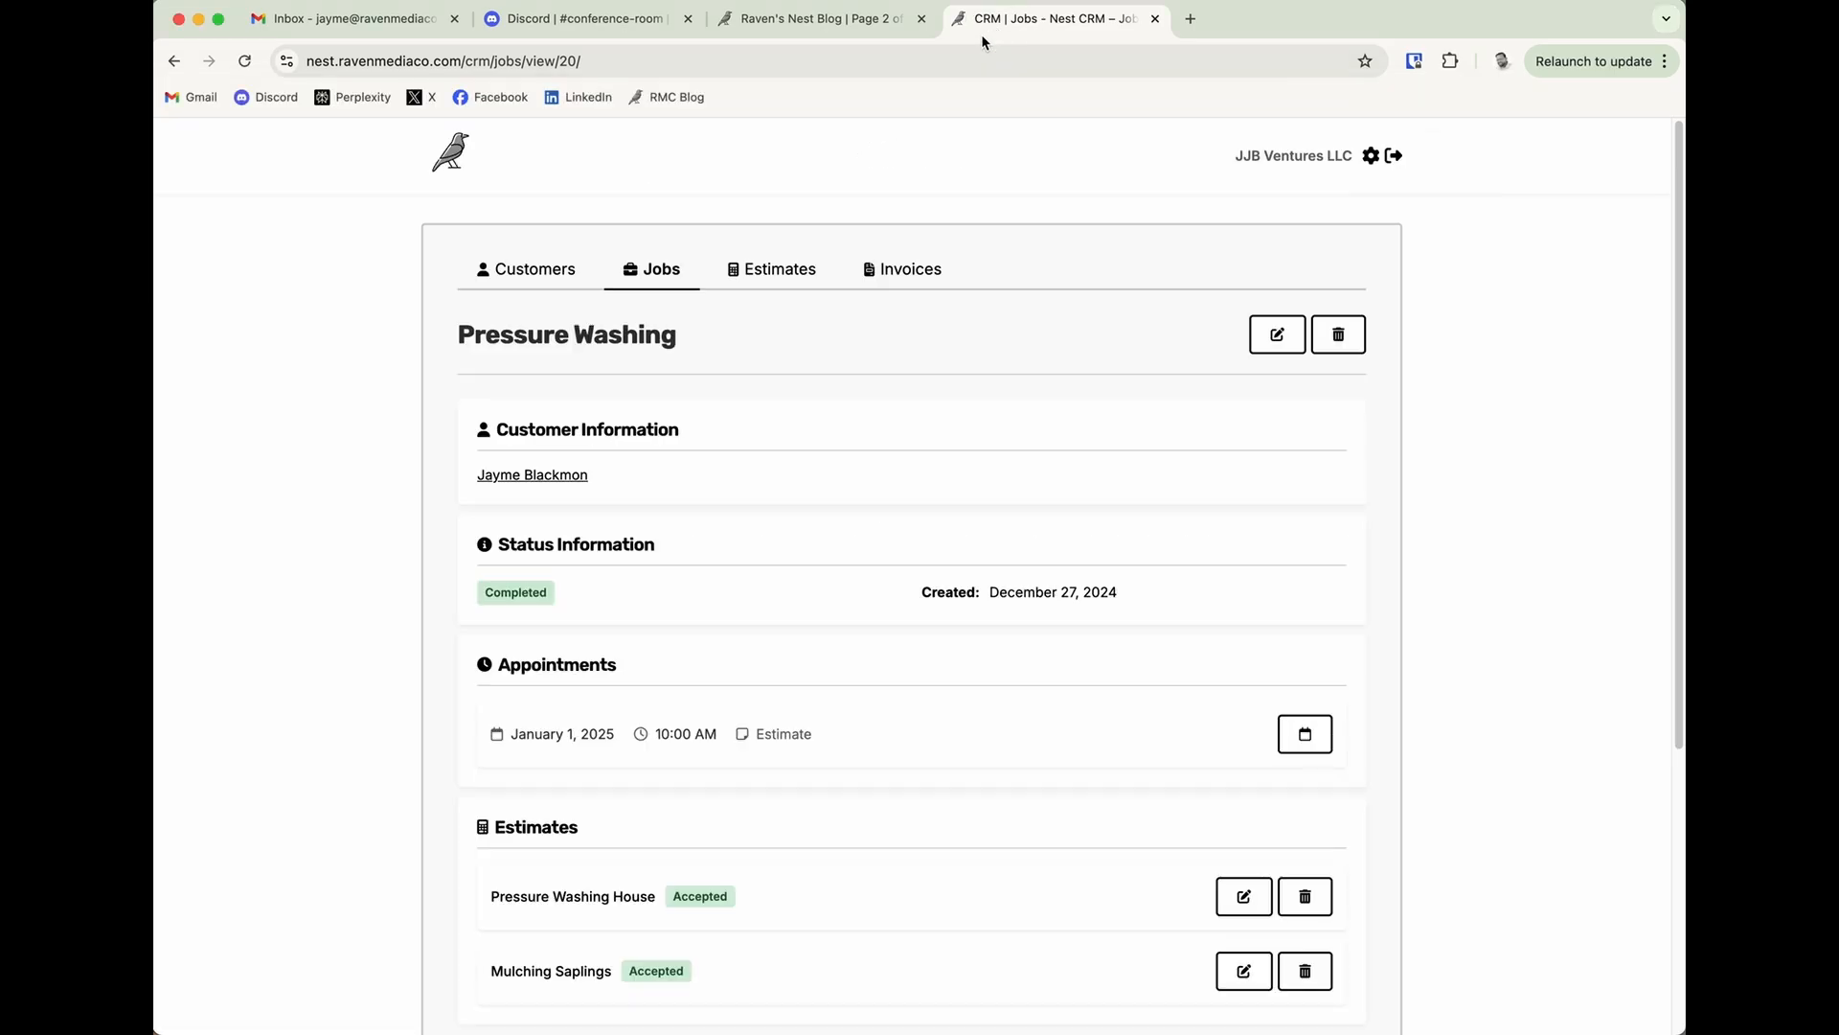
Export the CRM's invoices list as a CSV file and show the downloaded file in its folder.
{"action": "left_click", "coordinate": [933, 273]}
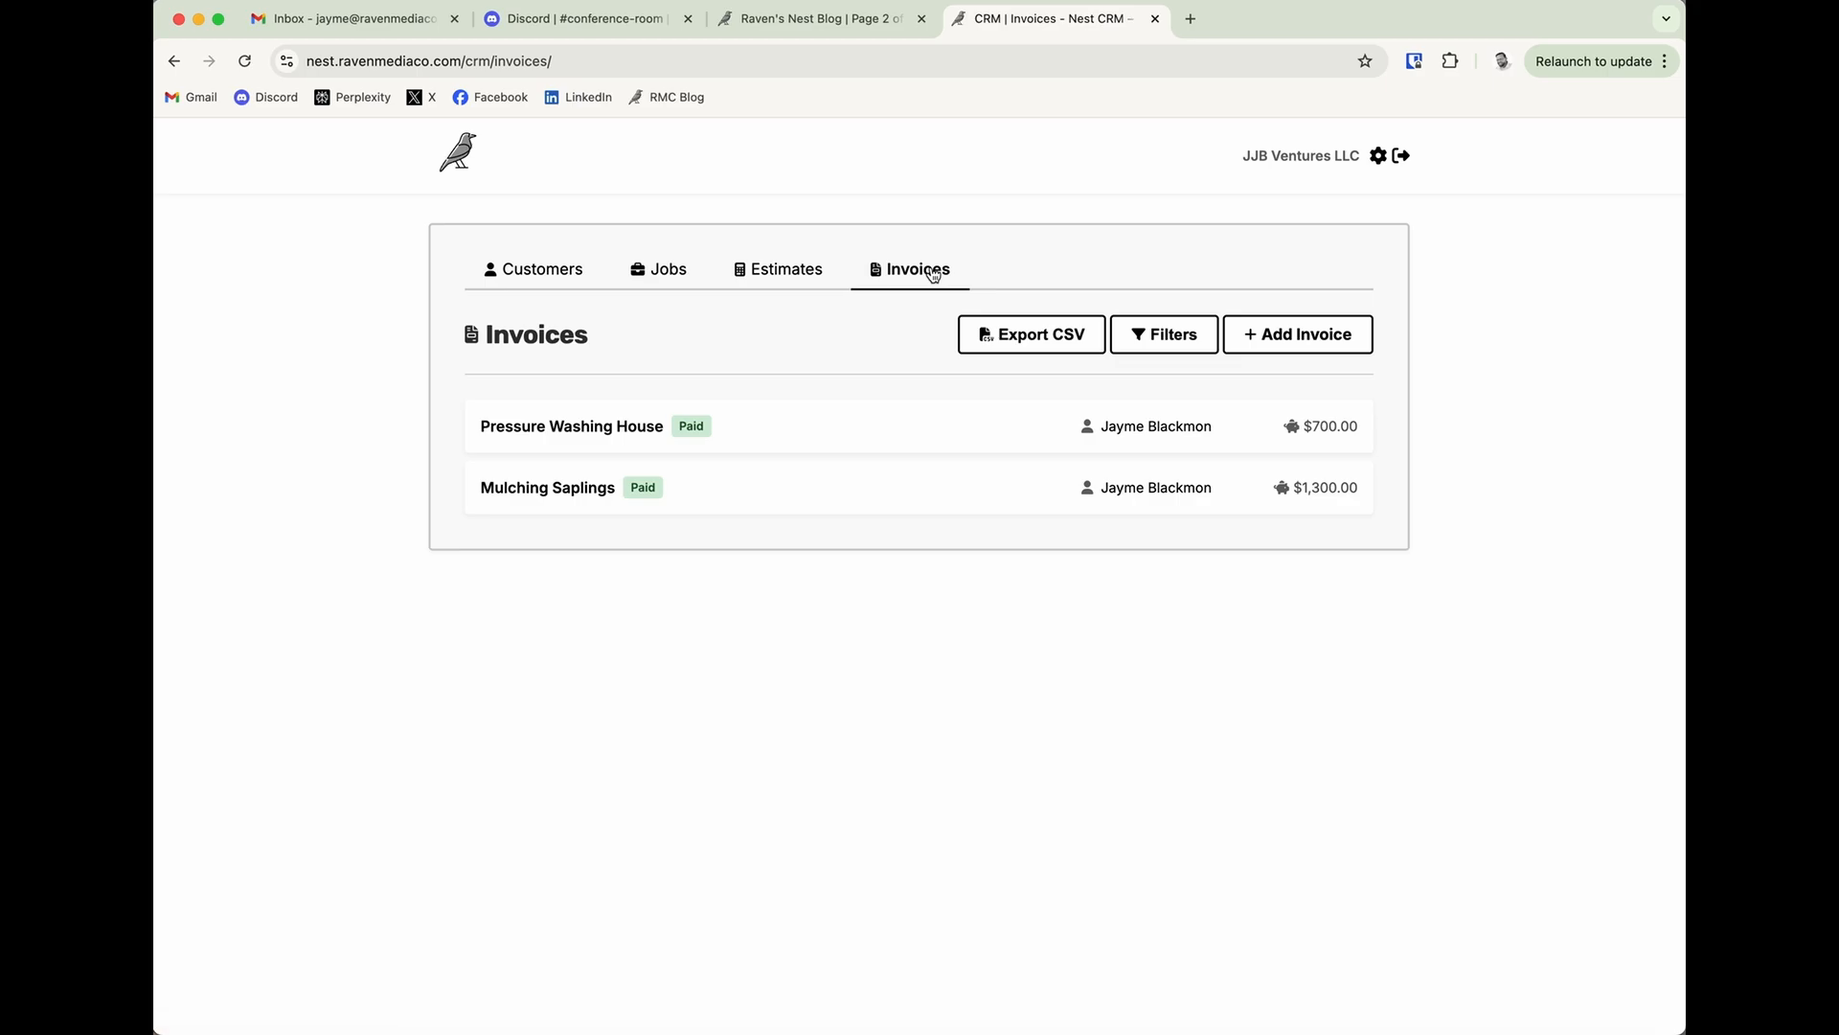
{"action": "left_click", "coordinate": [1024, 346]}
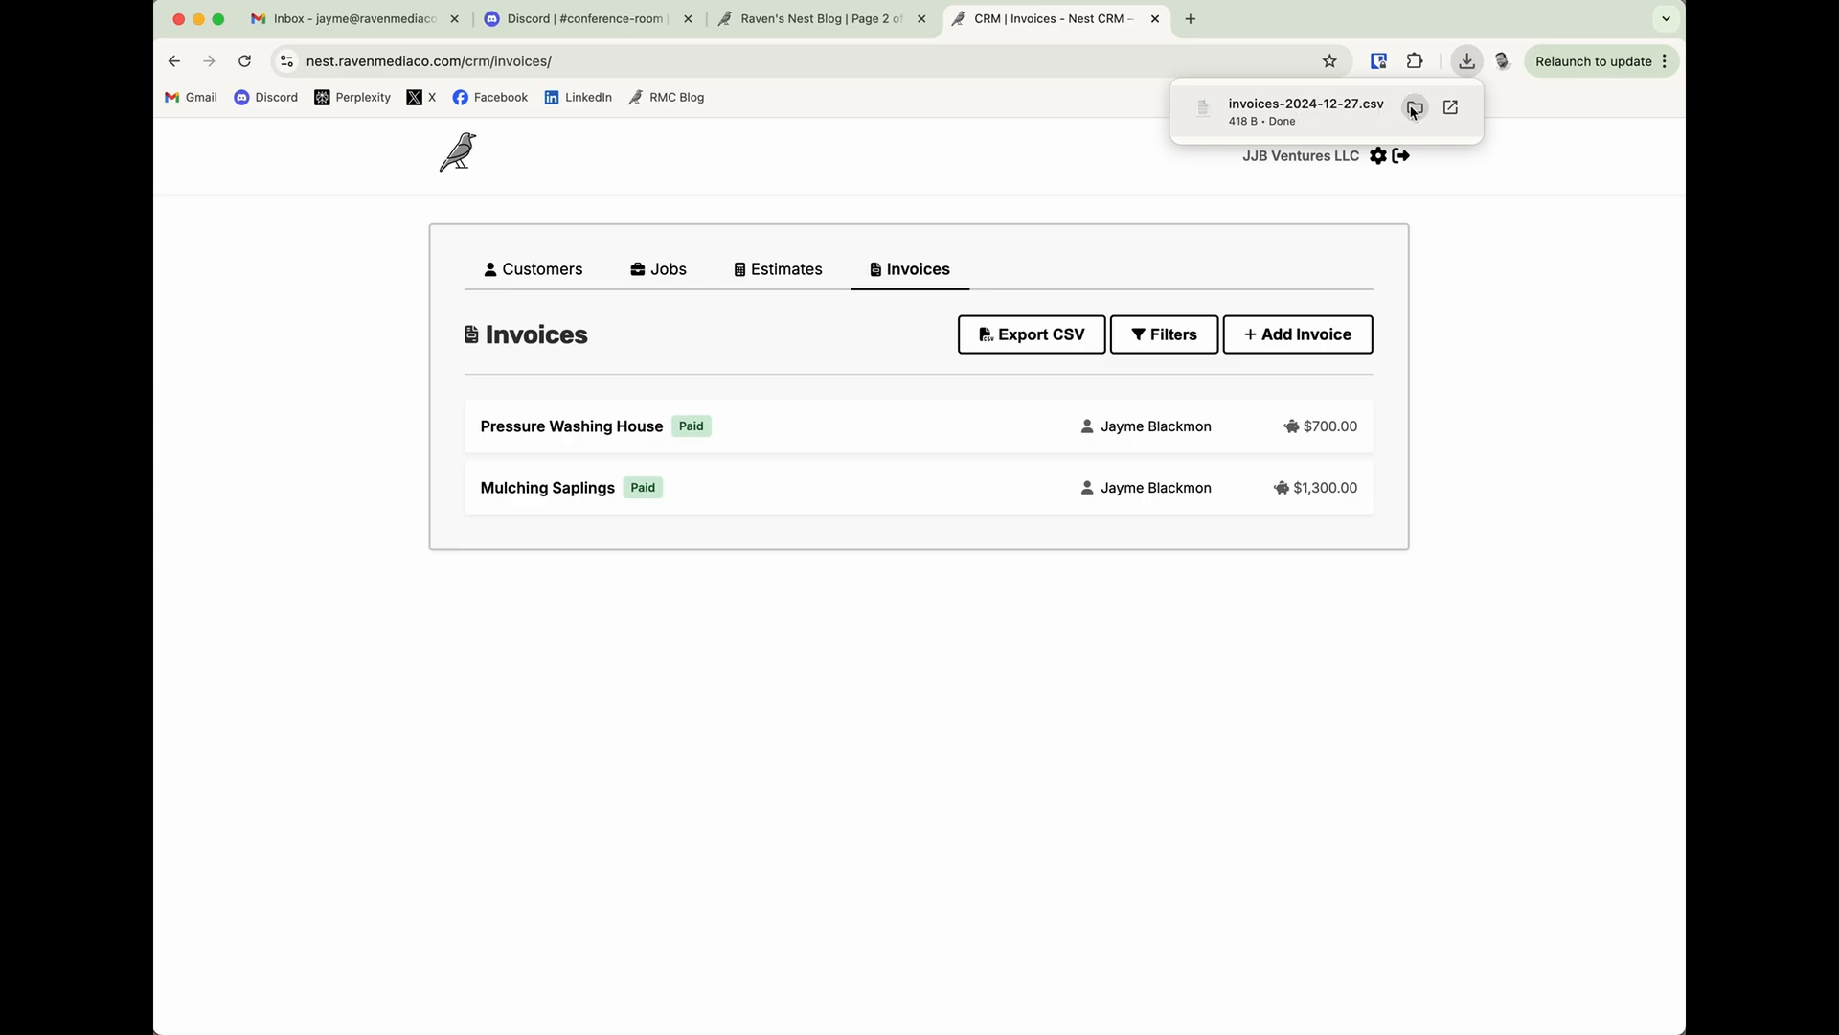
{"action": "left_click", "coordinate": [1414, 108]}
Preview the exported invoices CSV with the preview enlarged to show every column, then close the preview and its folder.
{"action": "key", "text": "space"}
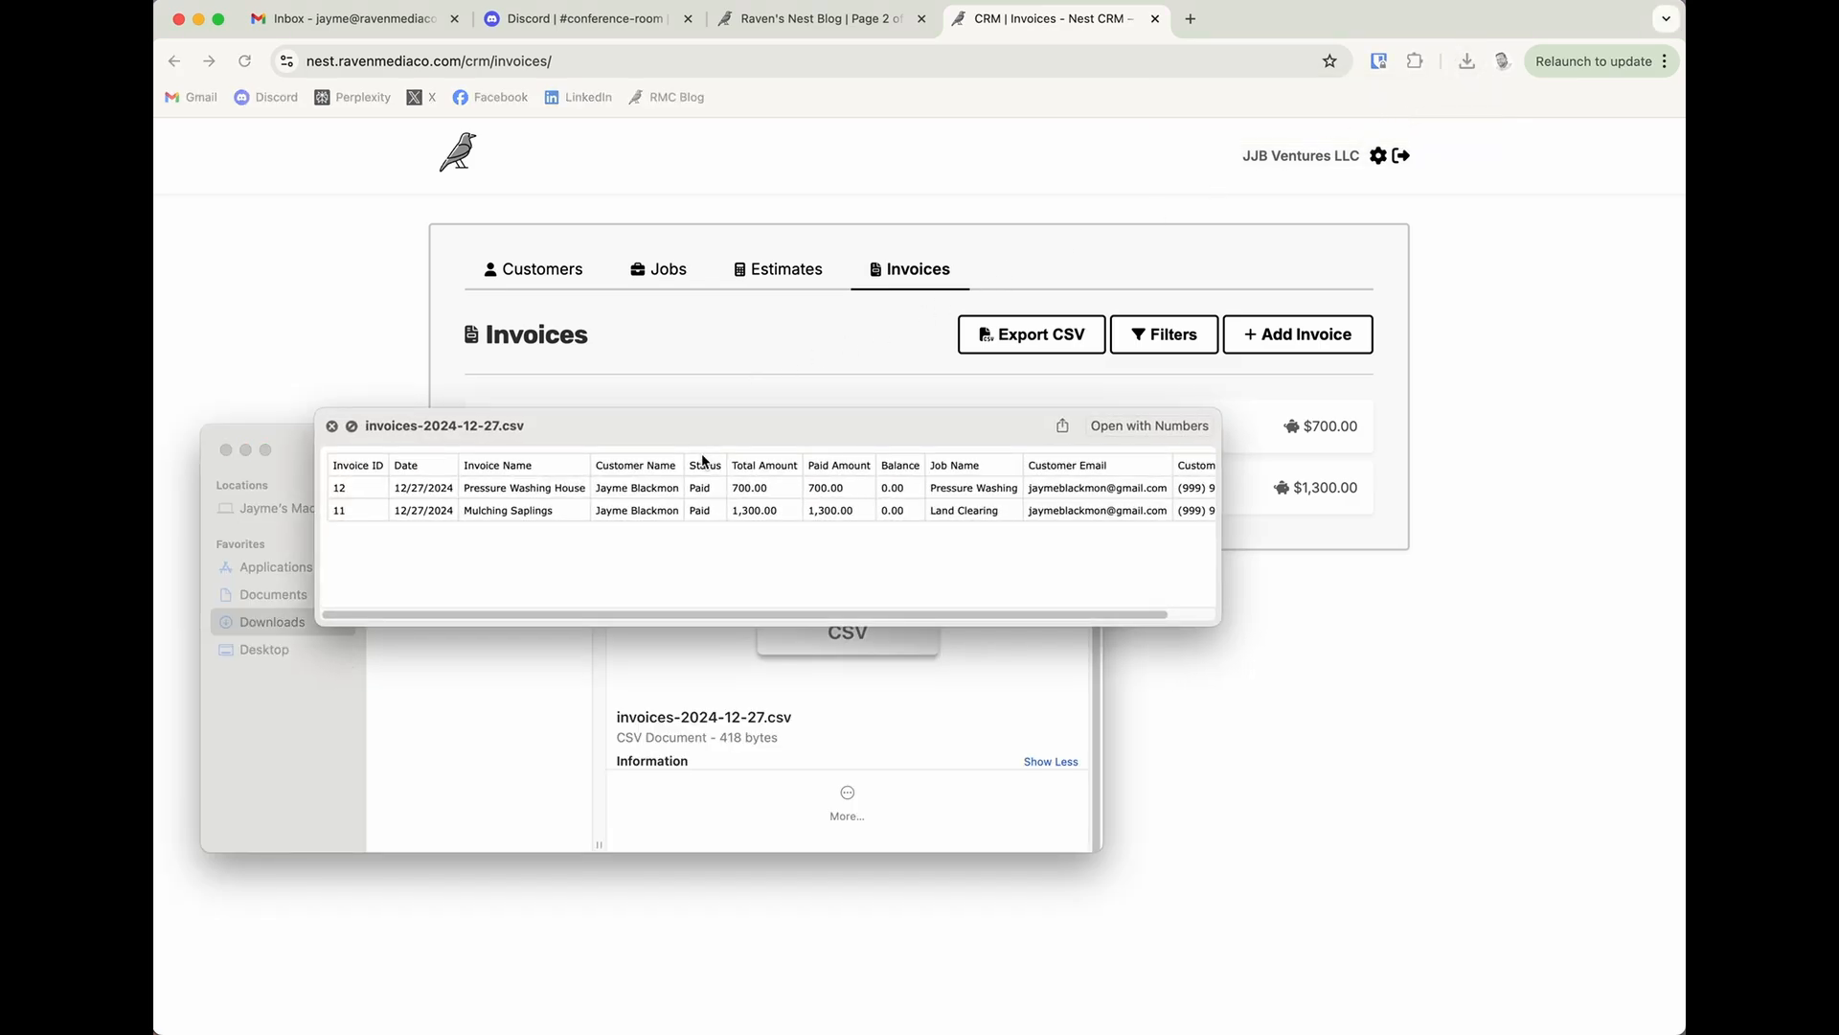
{"action": "left_click_drag", "start_coordinate": [701, 438], "coordinate": [686, 455]}
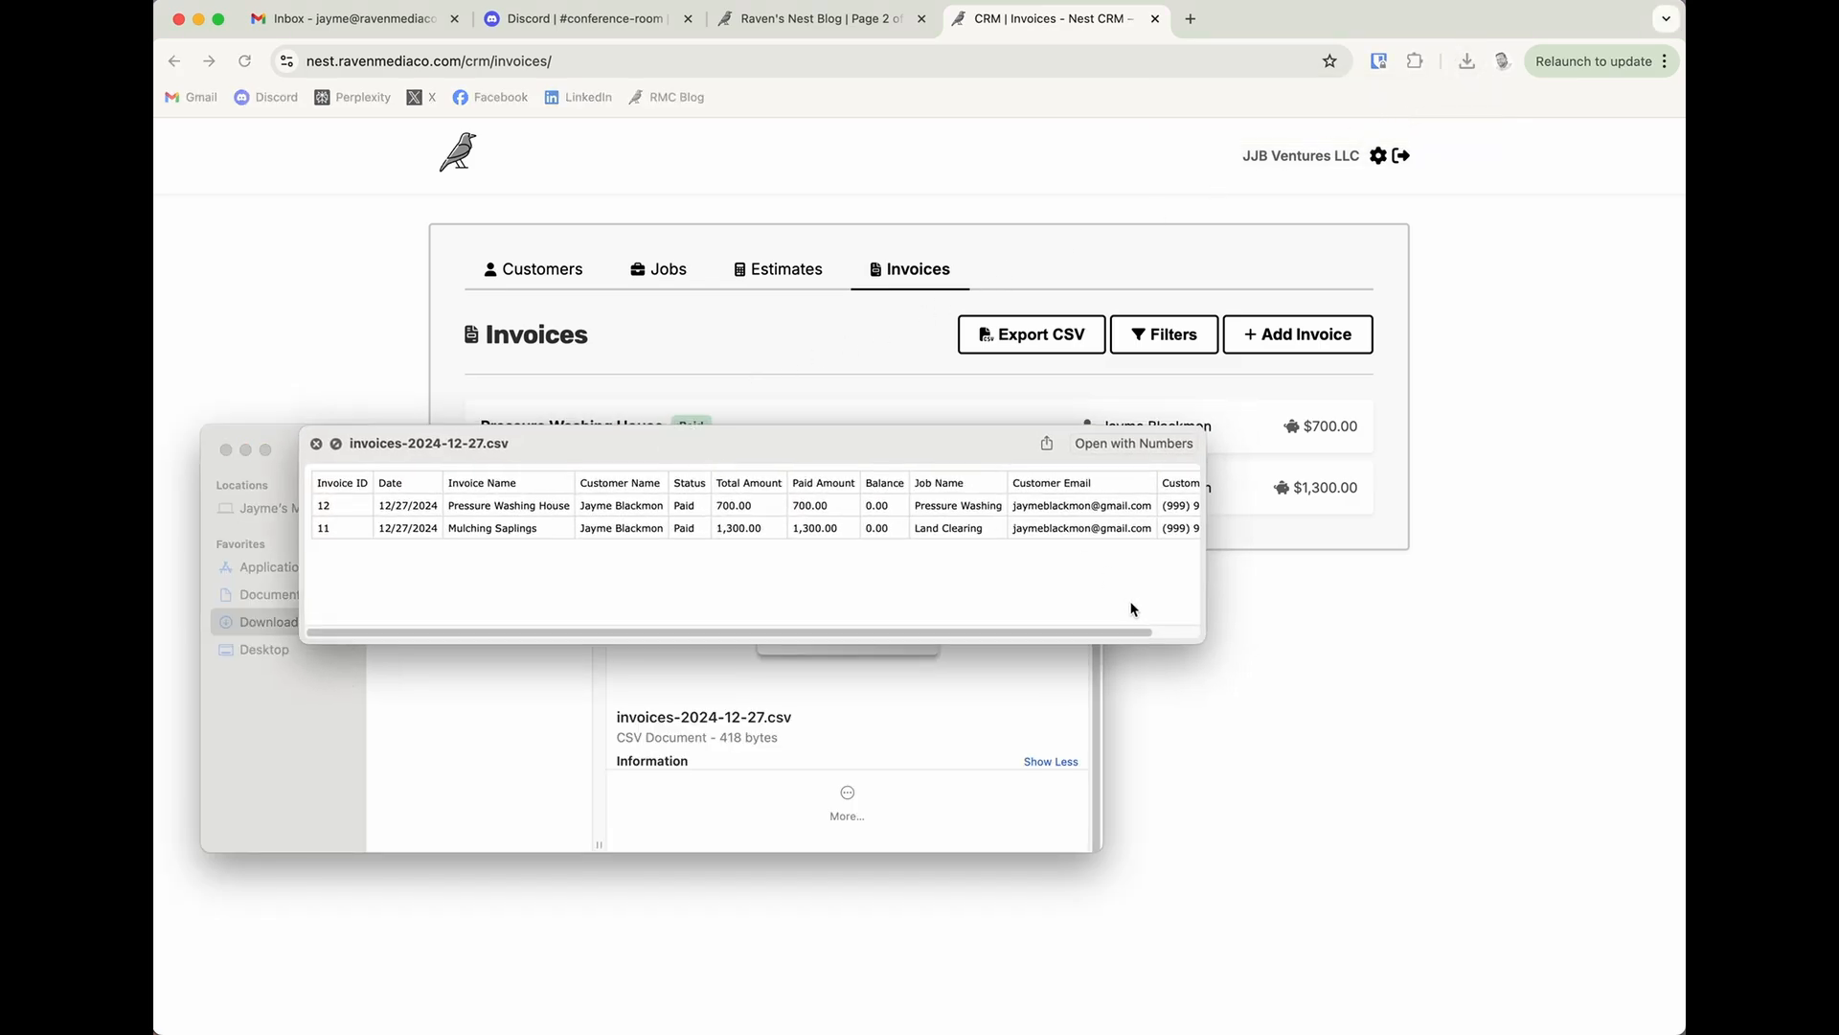
{"action": "scroll", "coordinate": [1130, 632], "scroll_direction": "right", "scroll_amount": 2}
{"action": "left_click_drag", "start_coordinate": [1215, 639], "coordinate": [1576, 944]}
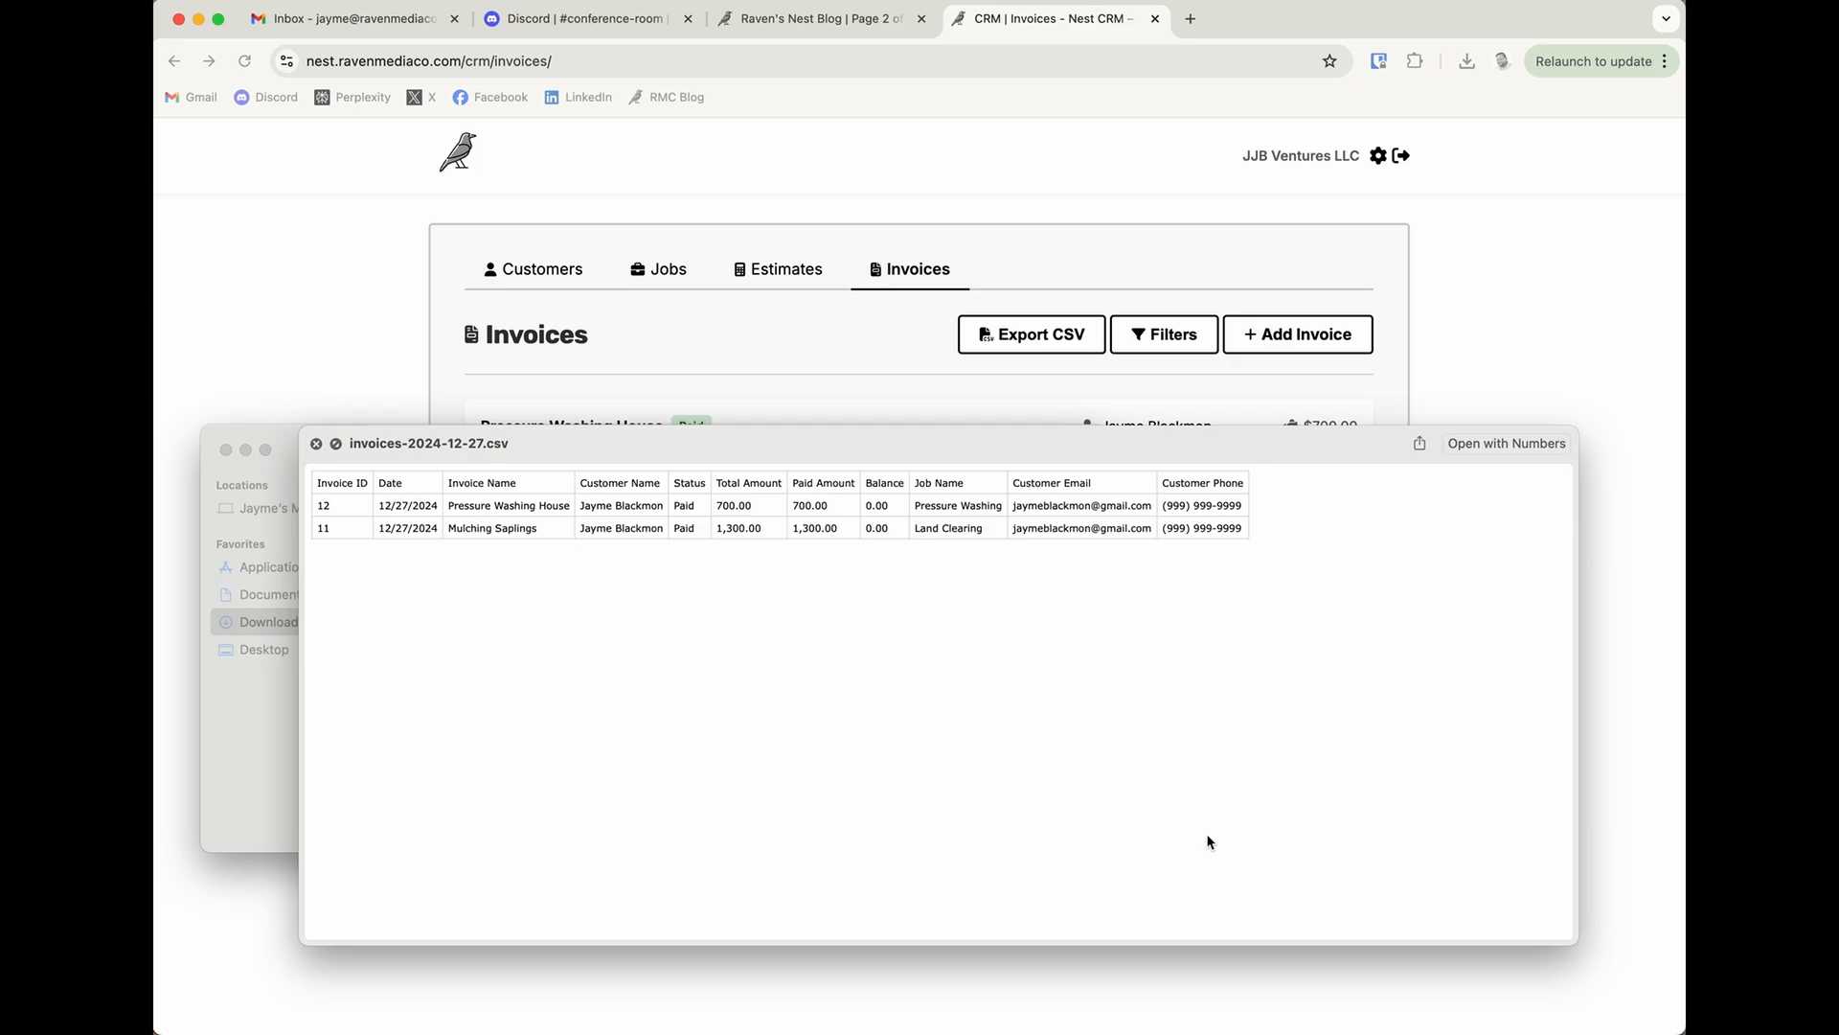
{"action": "left_click", "coordinate": [226, 450]}
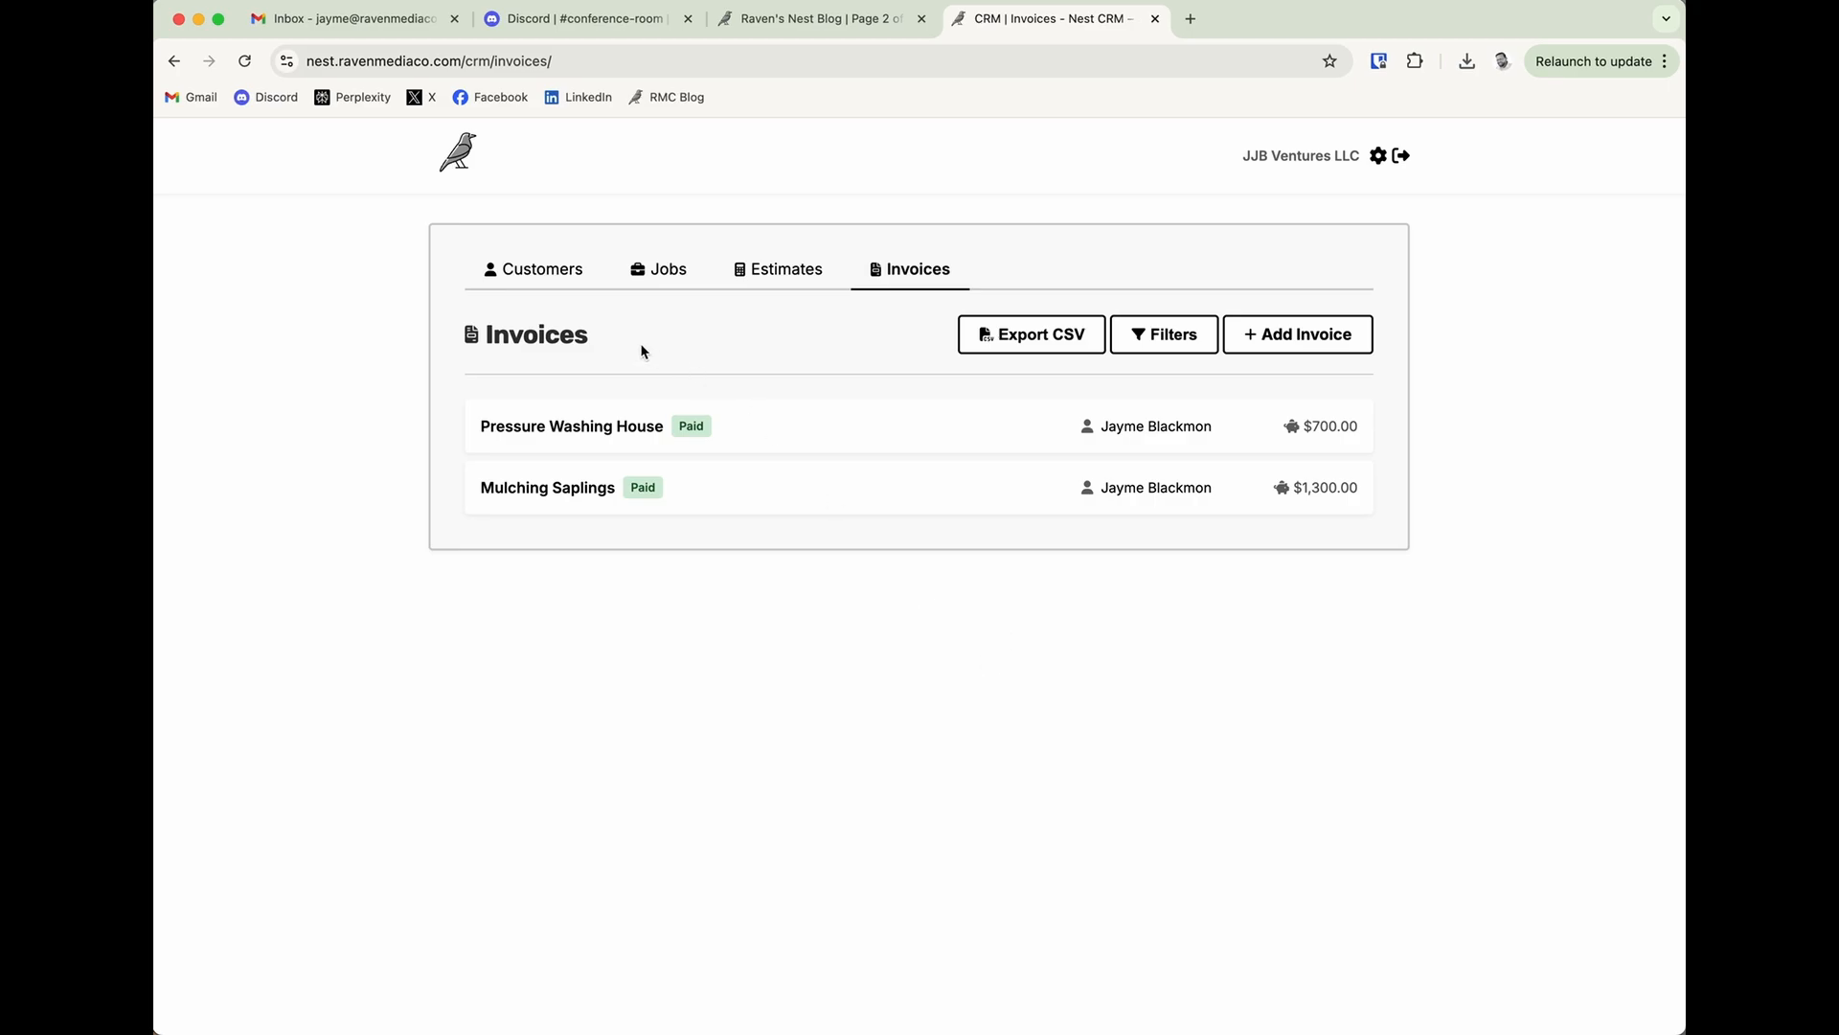
Open the customers list in the CRM.
{"action": "left_click", "coordinate": [554, 278]}
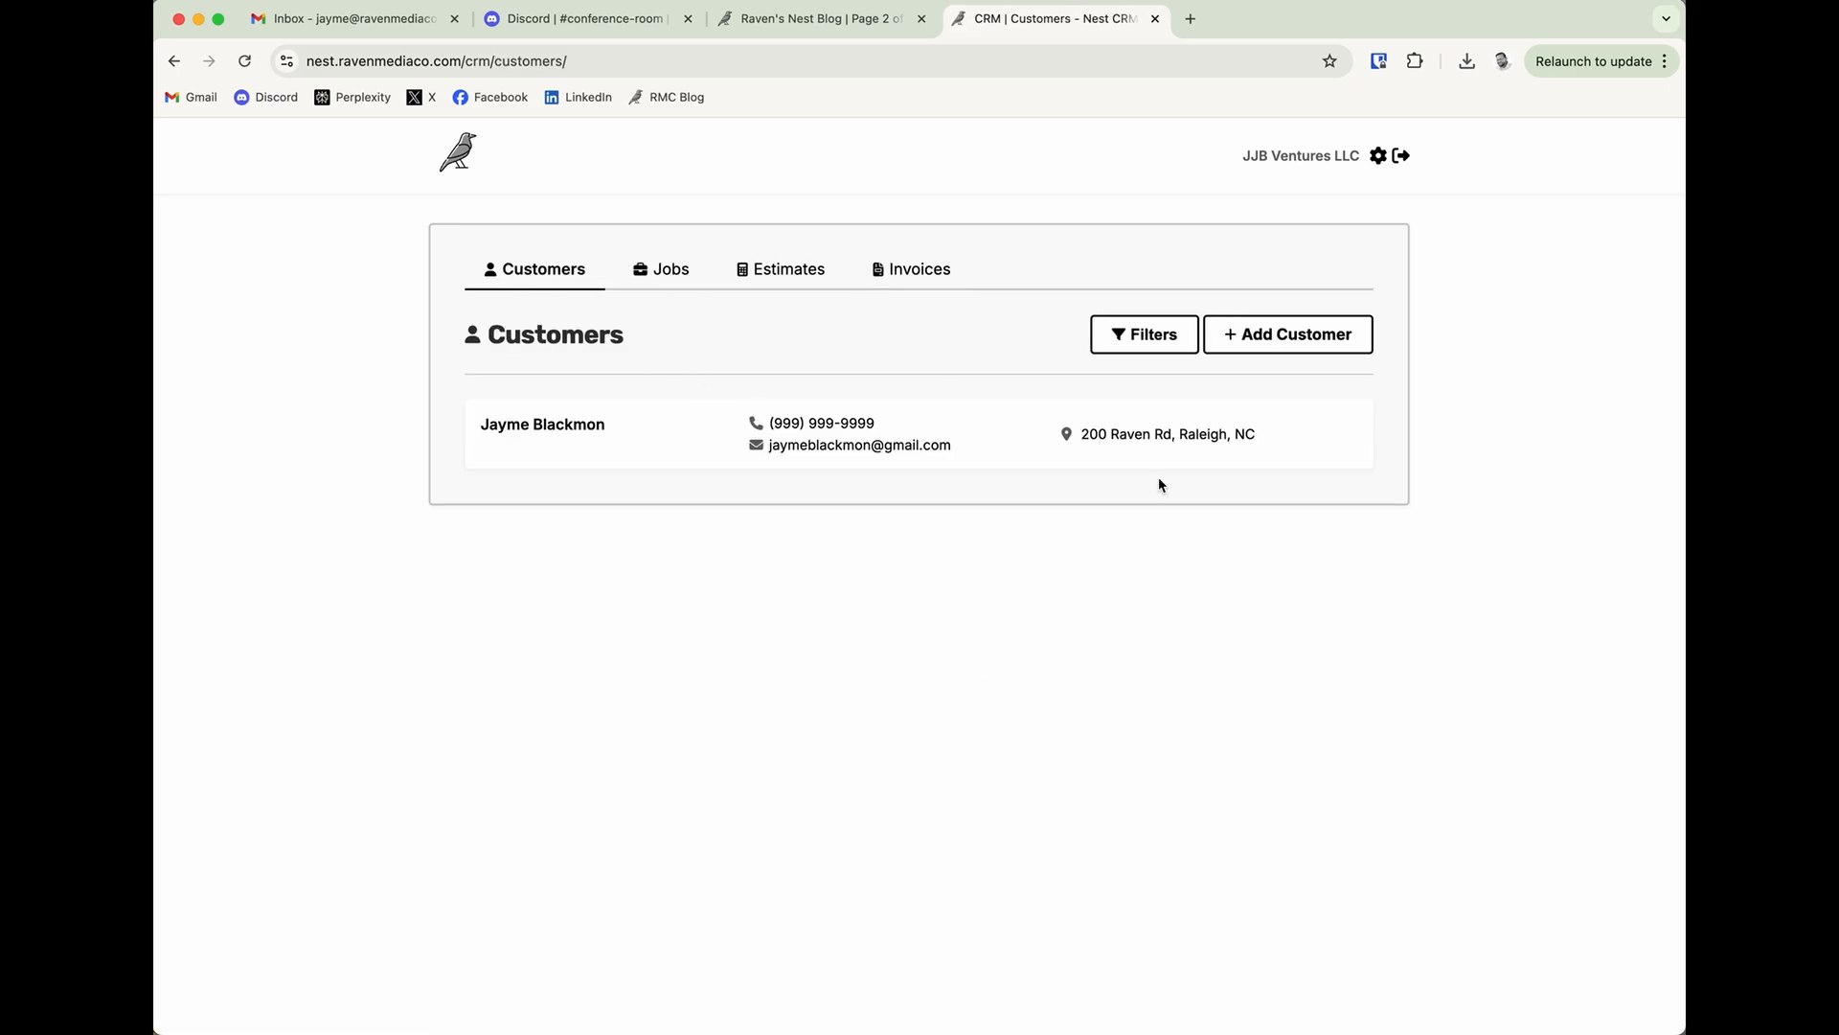